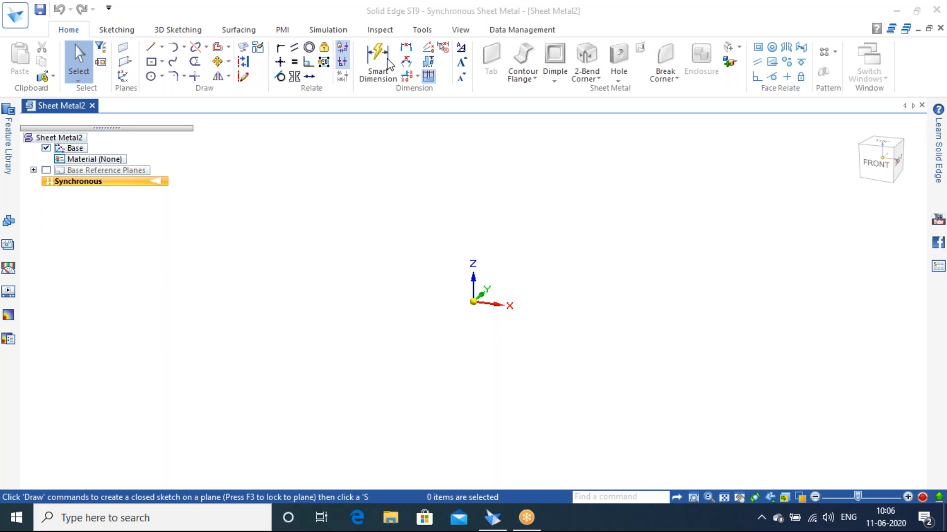
- Switch the sheet metal document from the synchronous to the ordered environment and orient the model isometrically
right_click(149, 187)
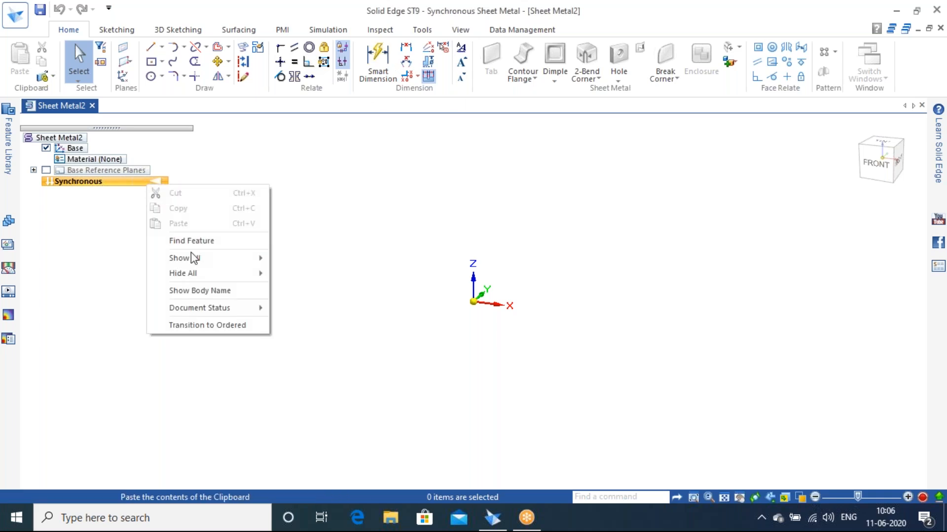
click(220, 328)
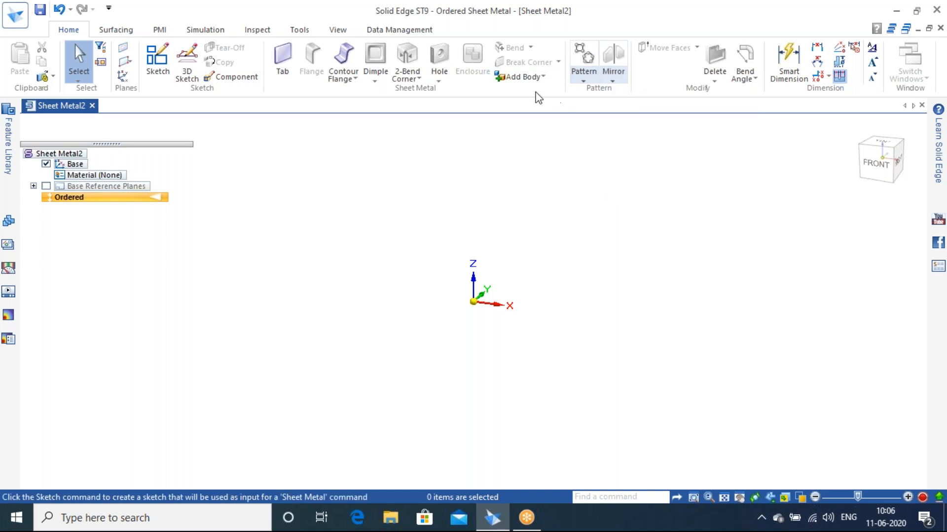
click(857, 129)
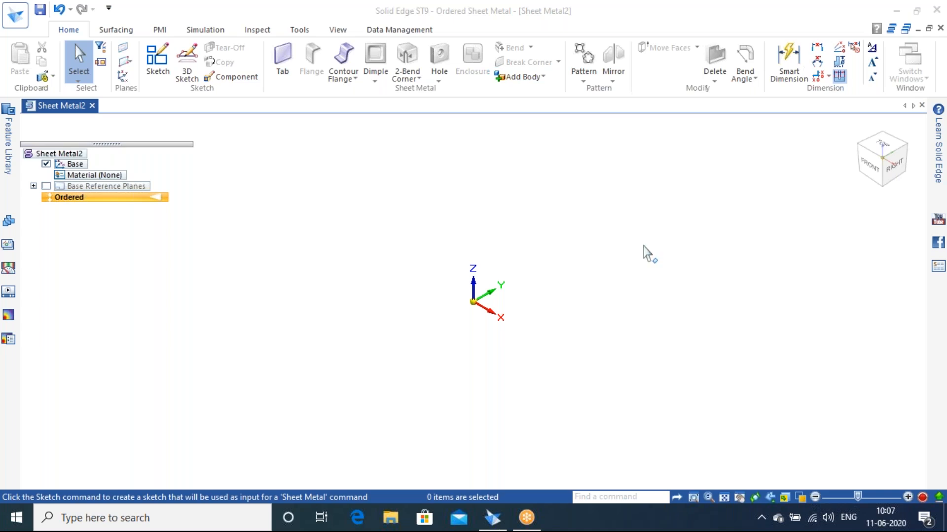
- Switch to Microsoft Edge and run an image search for "sheet metal drawing"
click(358, 521)
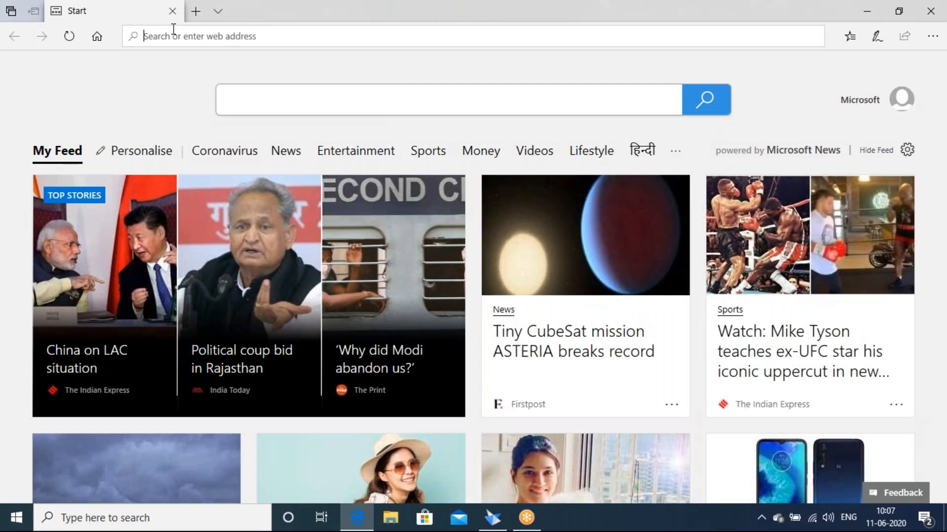
text(sheet)
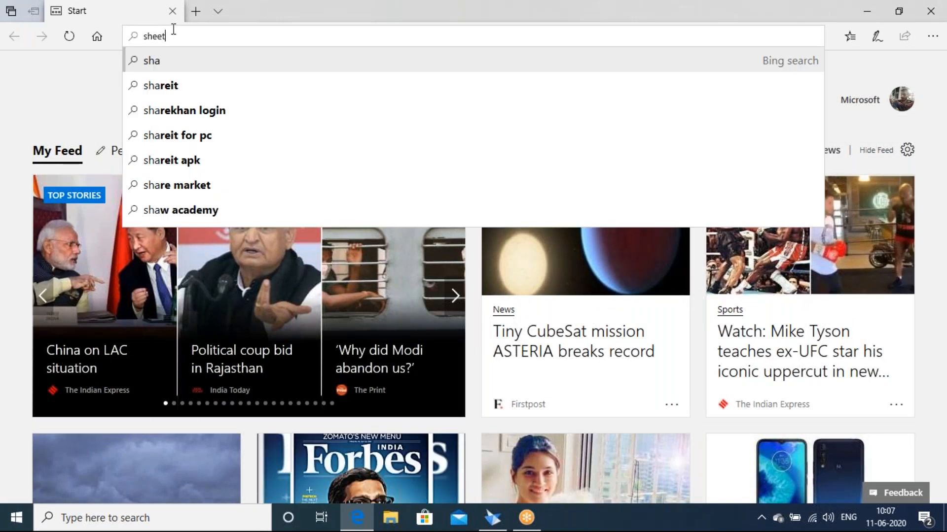
key(End)
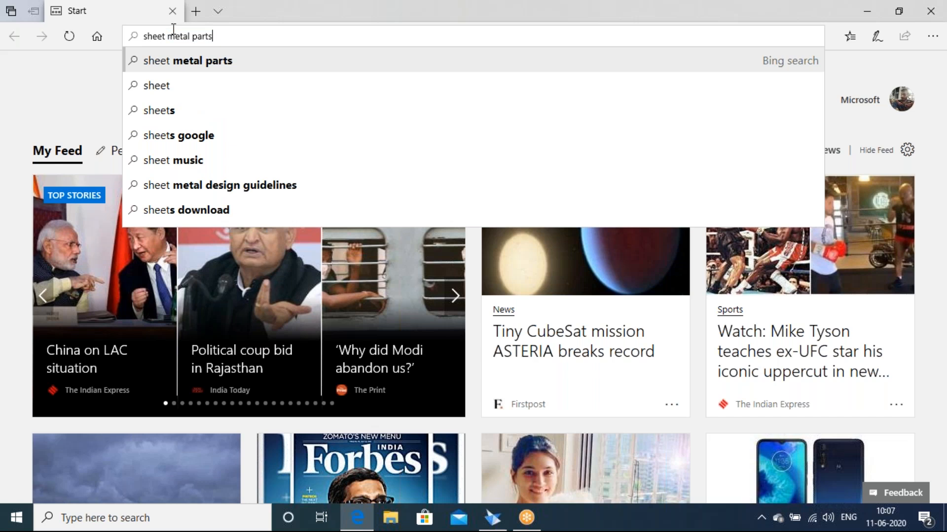
key(BackSpace)
key(BackSpace)
key(BackSpace)
key(BackSpace)
text(drwa)
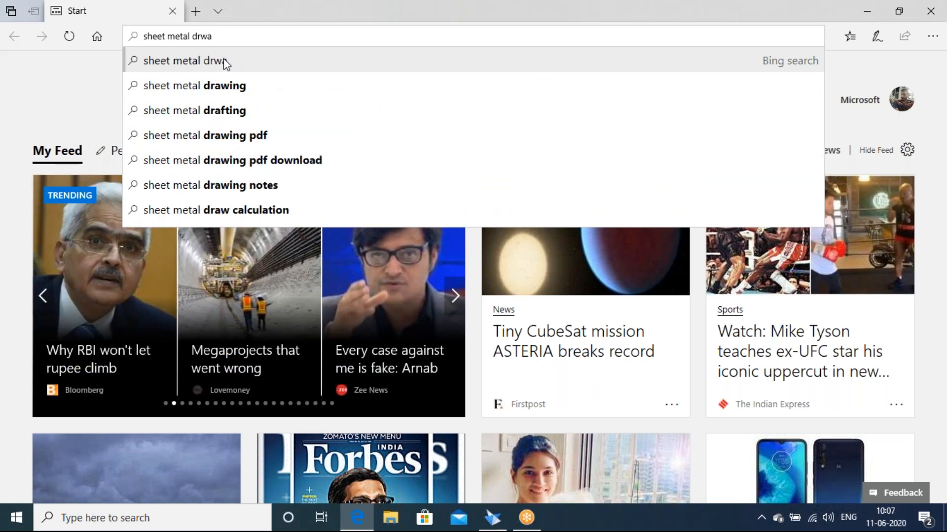
click(222, 84)
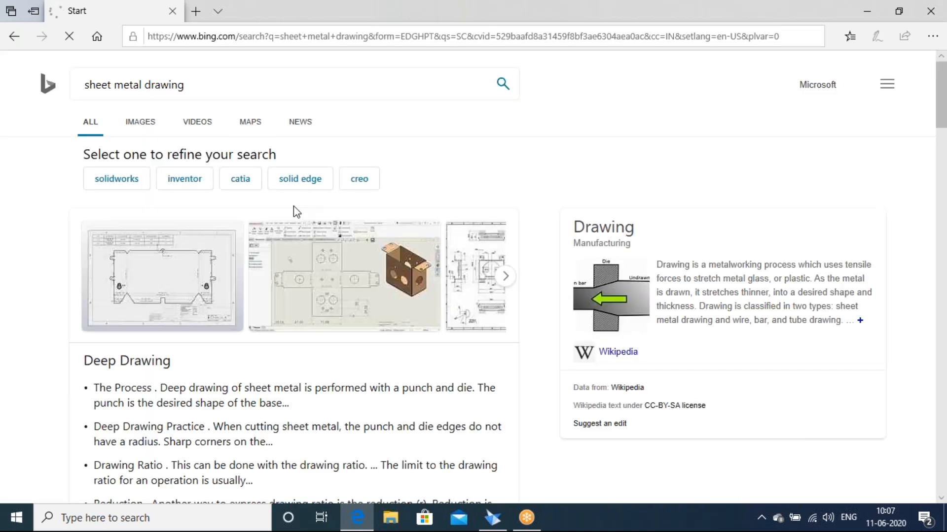
click(140, 122)
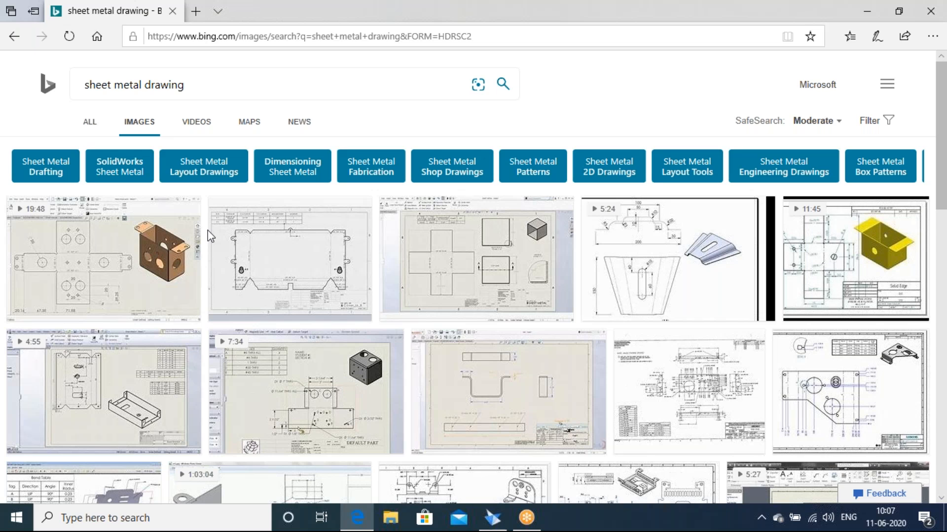
- Browse the image results and open the drawing of the tapered, hat-shaped sheet metal part with a central slot
scroll(208, 229, down, 1)
scroll(208, 230, down, 3)
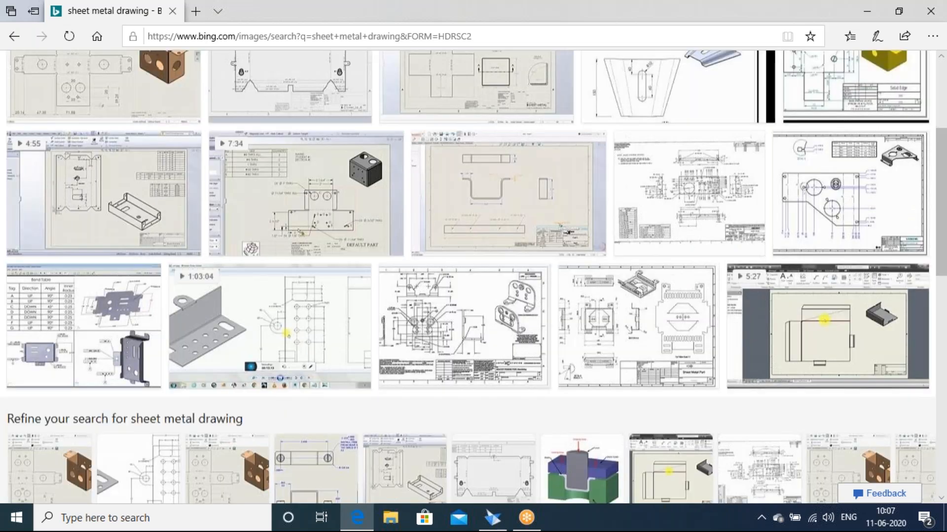
scroll(697, 90, down, 1)
scroll(696, 148, up, 1)
click(690, 212)
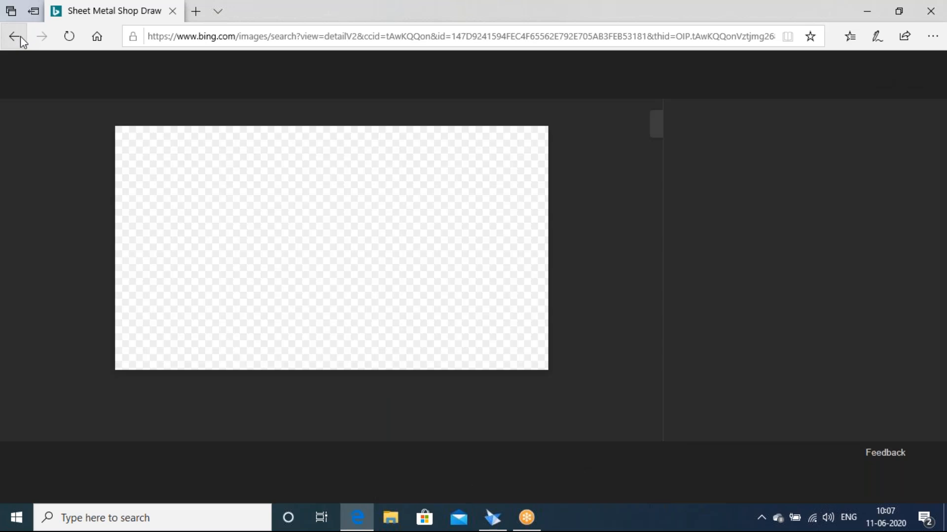
click(20, 37)
click(20, 37)
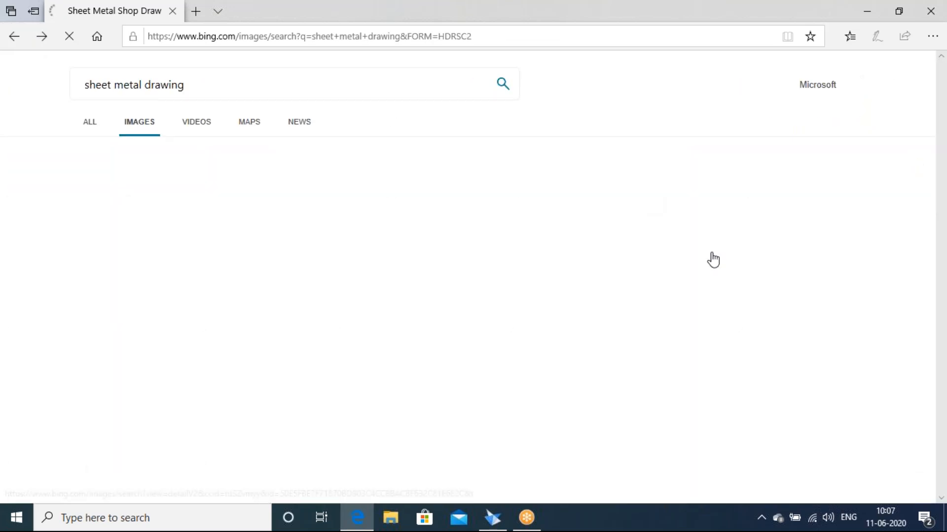
scroll(627, 281, down, 4)
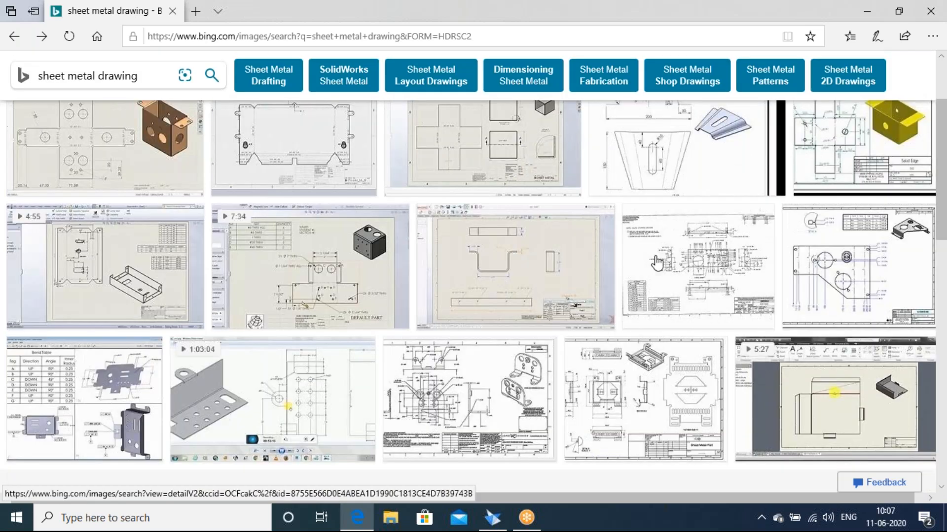
click(614, 241)
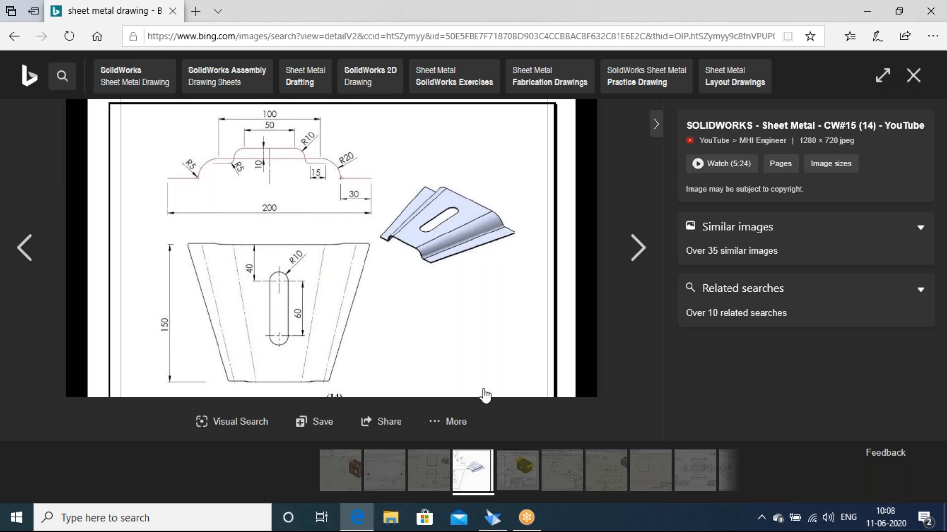
- Switch to Solid Edge to look up the Lofted Flange command, check the reference drawing in the browser once more, and return to Solid Edge
click(501, 521)
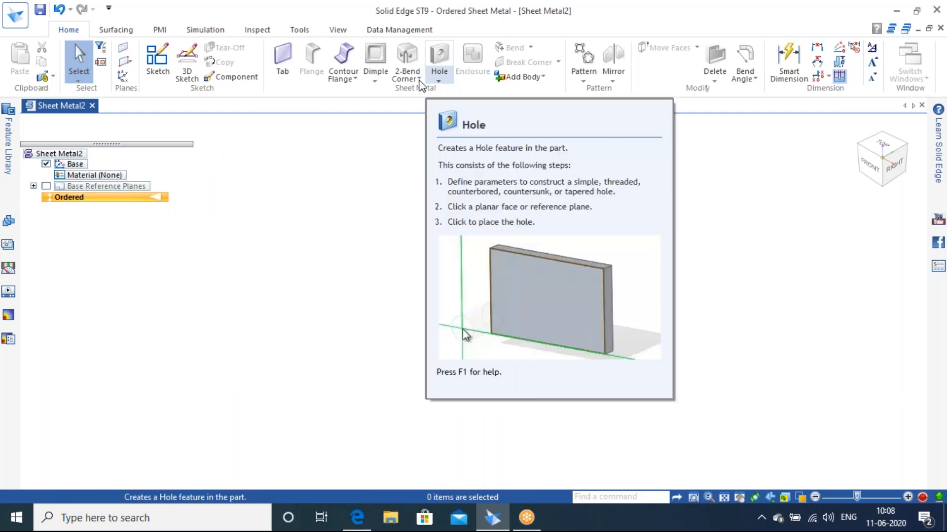
click(343, 79)
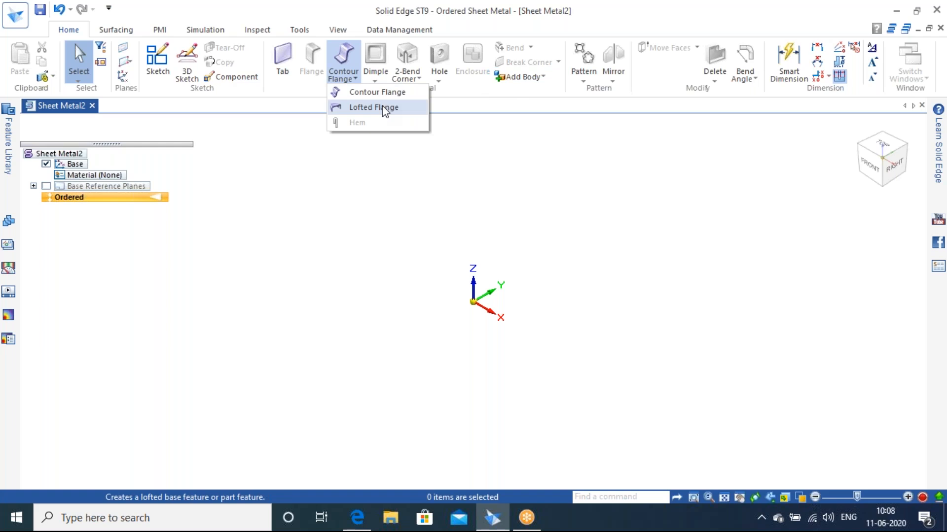
click(353, 527)
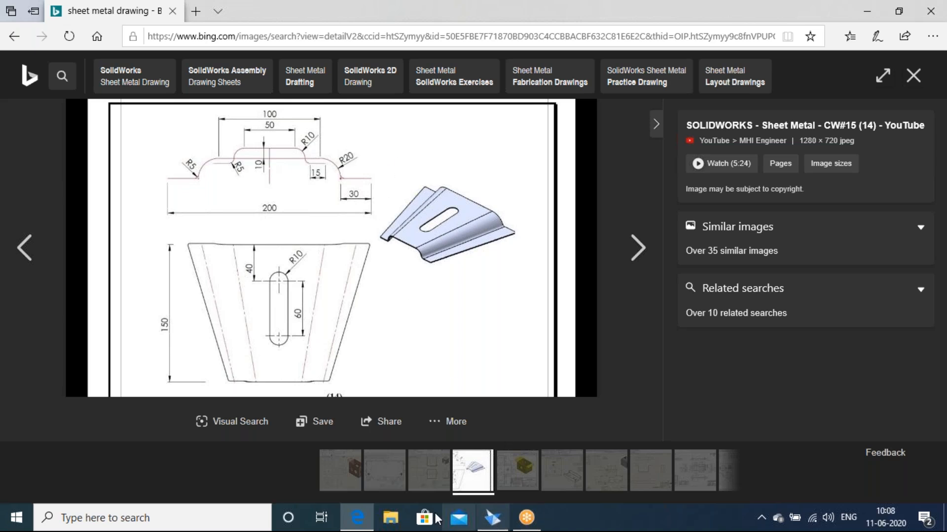
click(488, 518)
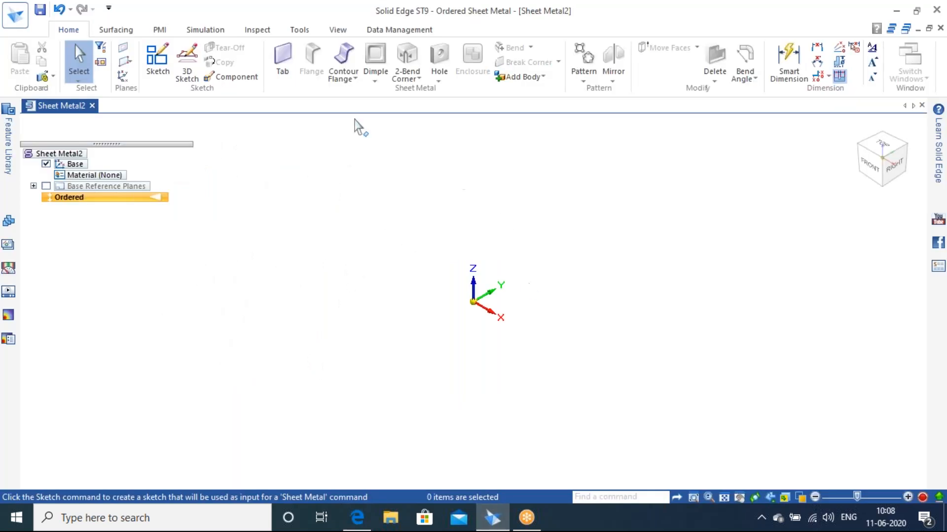
- Show the base reference planes and start a new sketch on the Front (xz) plane
click(157, 58)
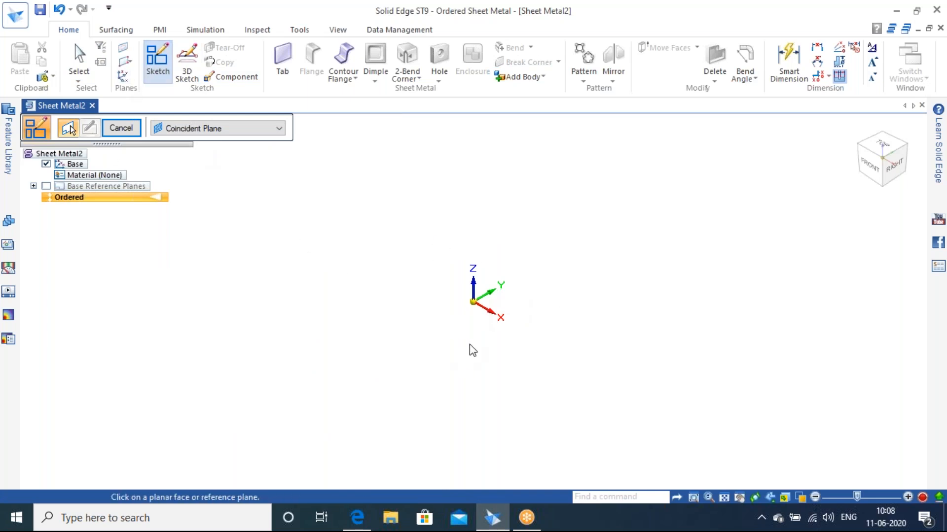
scroll(483, 292, up, 5)
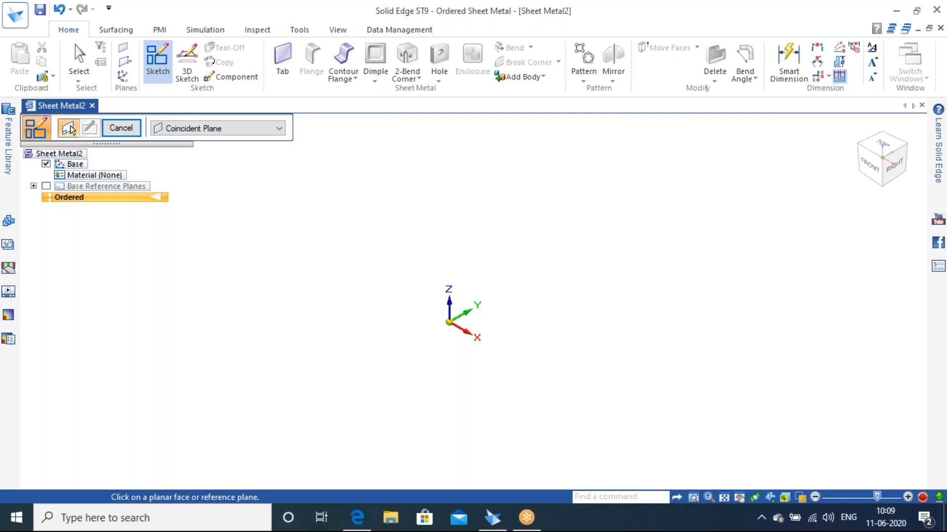
click(46, 186)
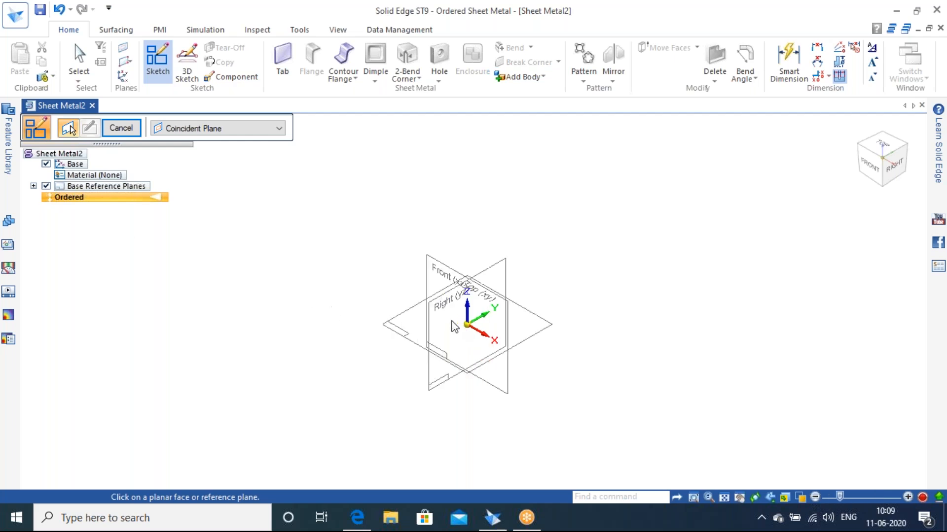
scroll(495, 325, up, 1)
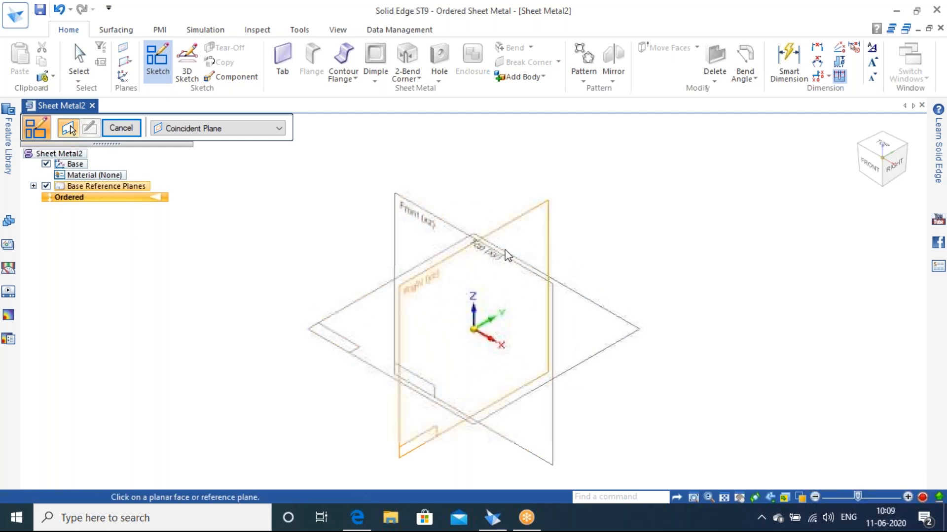
click(491, 328)
click(492, 332)
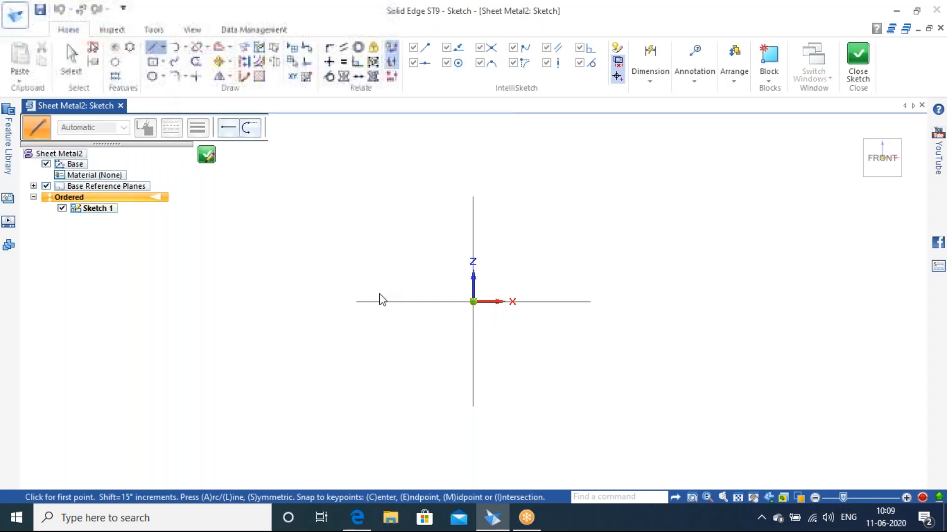
- Sketch an open hat-shaped line profile around the origin, with outward flanges on both sides and a top edge about 67 mm long
click(306, 301)
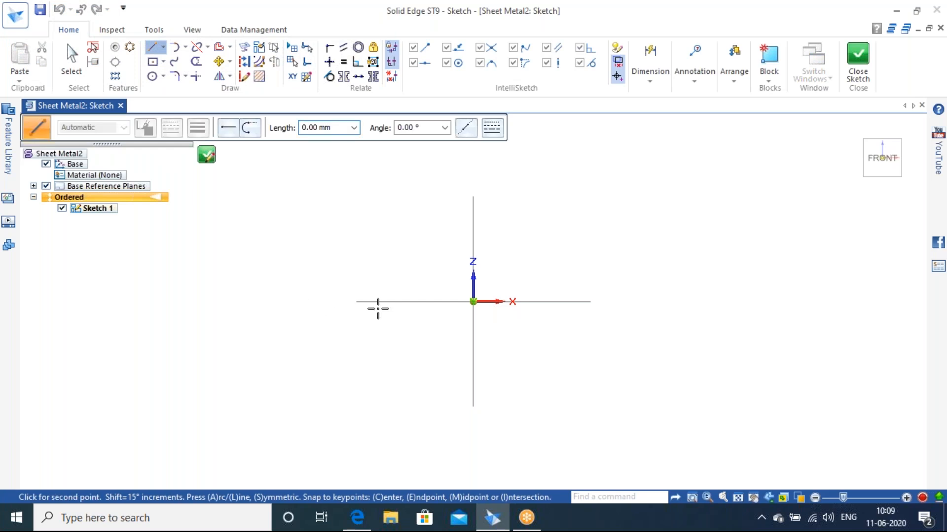
click(408, 301)
click(407, 247)
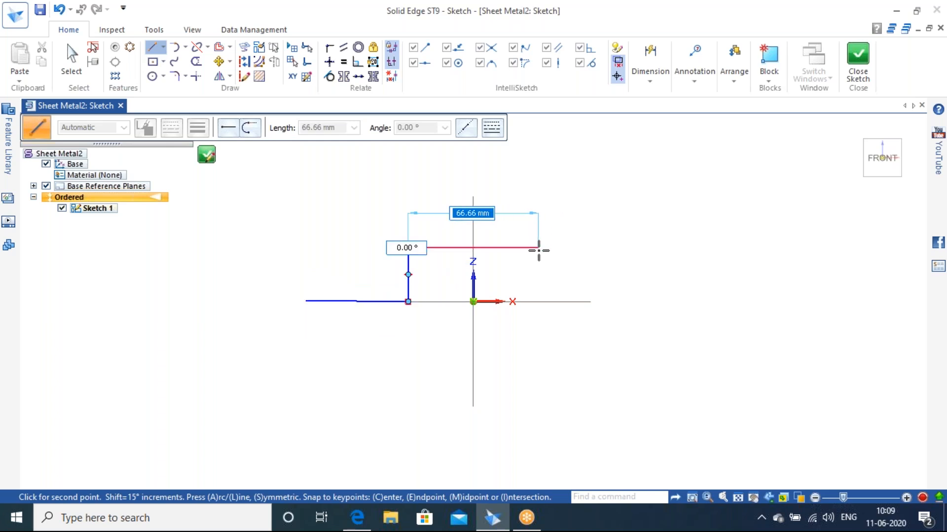
click(539, 247)
click(538, 301)
click(645, 301)
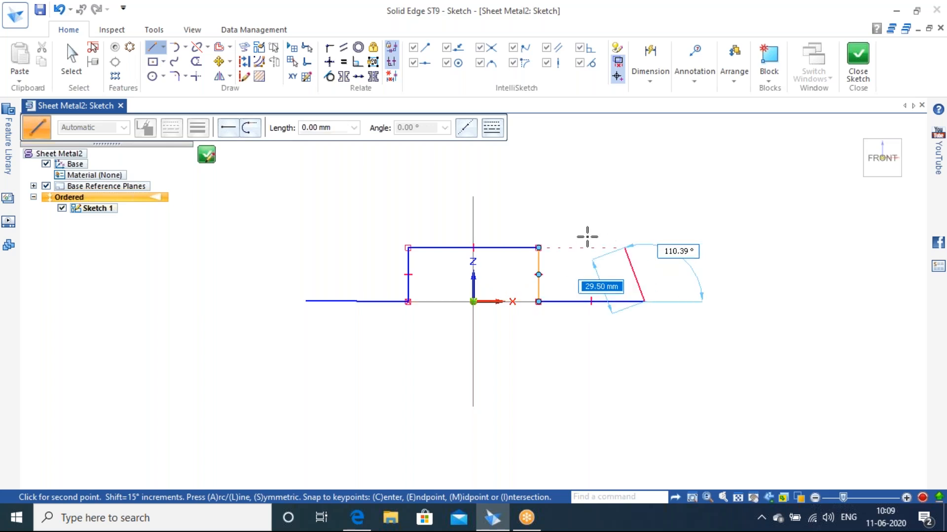
key(Escape)
scroll(447, 252, up, 4)
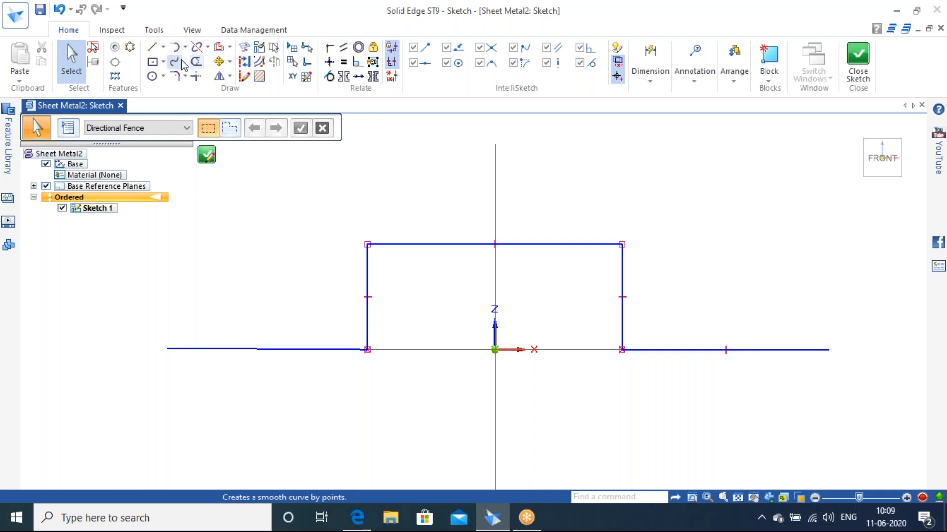
- Fillet all four corners of the hat profile freehand, giving the upper corners a radius of about 10 mm
click(175, 76)
click(369, 255)
click(373, 245)
click(592, 245)
click(592, 245)
click(619, 259)
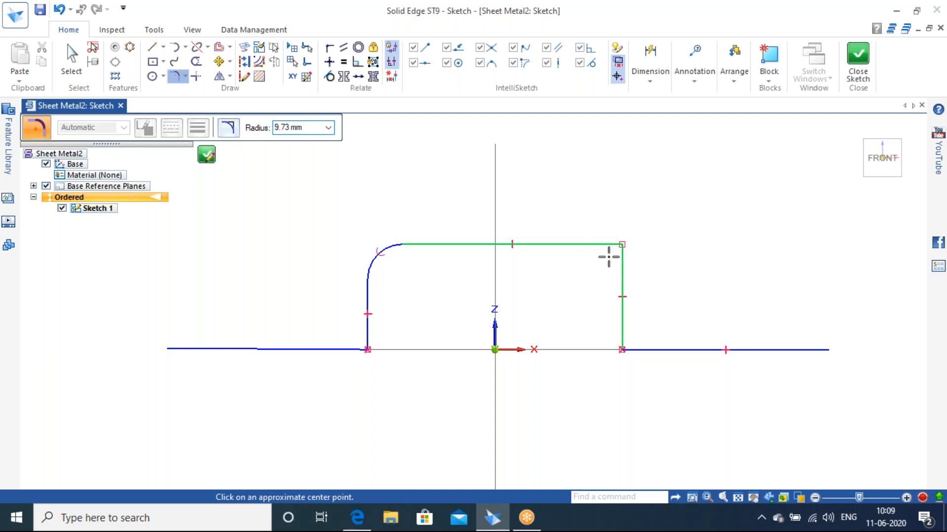
click(609, 257)
click(357, 349)
click(366, 333)
click(541, 342)
click(621, 334)
click(629, 349)
click(641, 330)
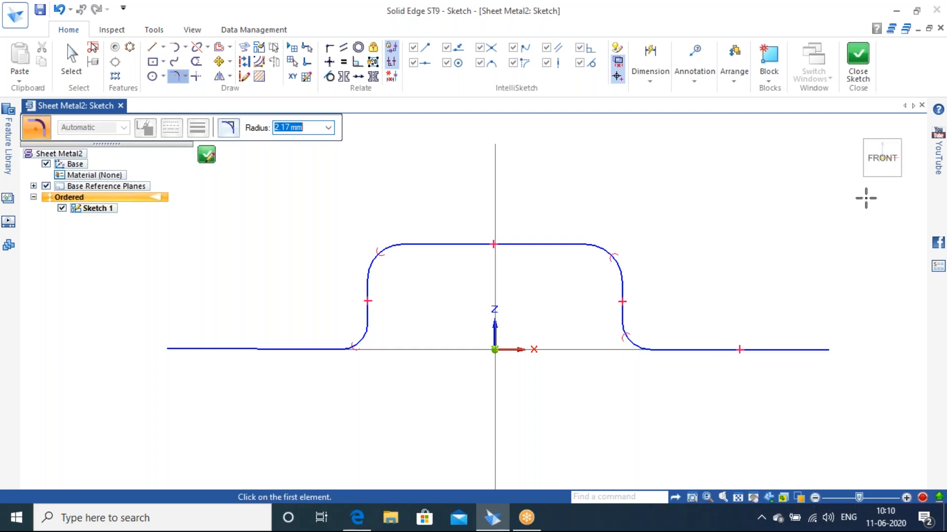
- Close and finish the hat profile sketch, and leave the Sketch command
click(857, 78)
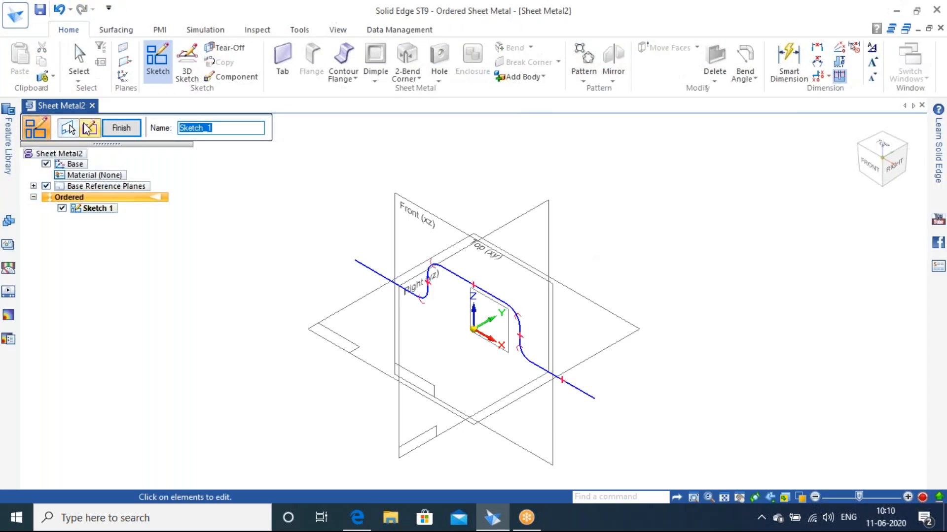
click(121, 128)
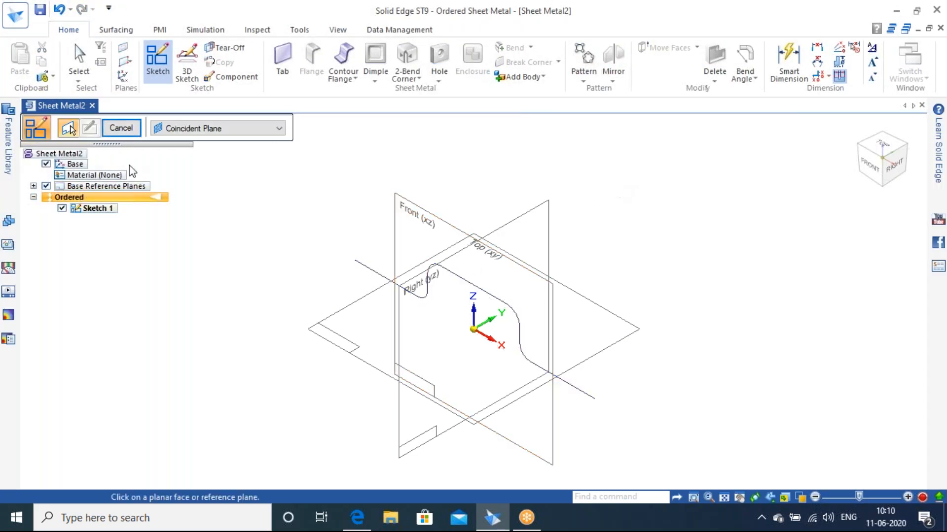
click(120, 127)
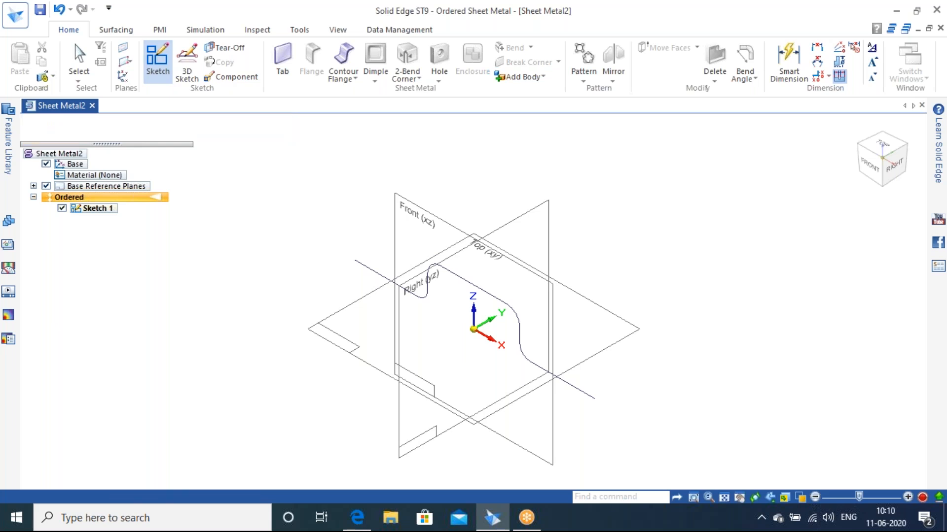
- Create a reference plane parallel to the Front (xz) plane, offset 150 mm towards the back along positive Y
click(136, 63)
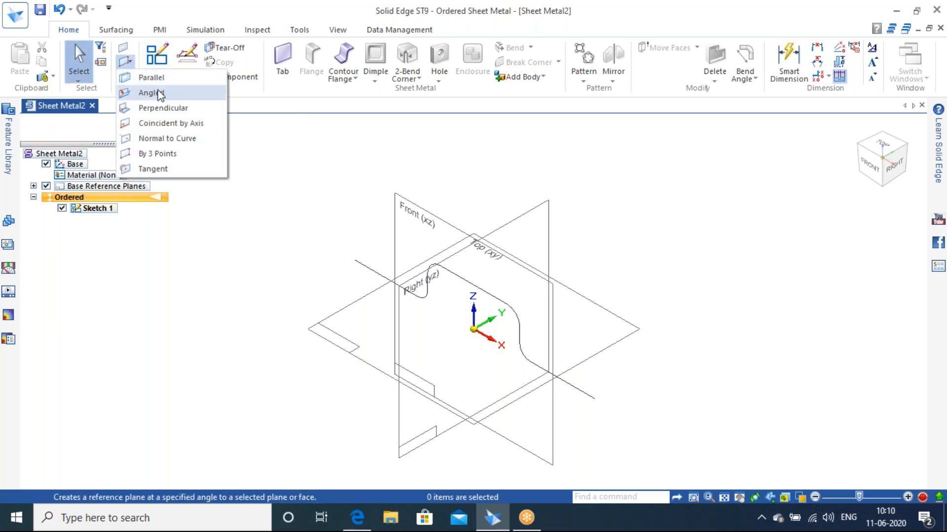
click(158, 59)
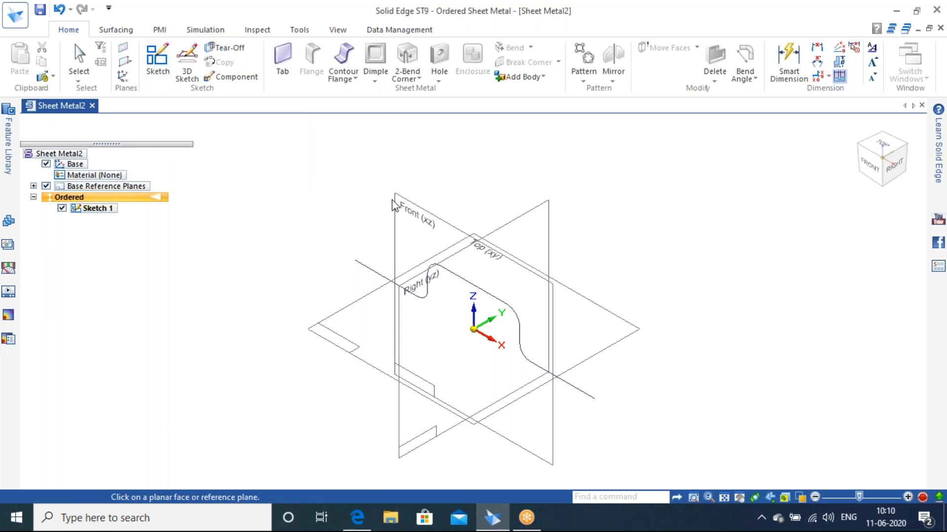
click(416, 209)
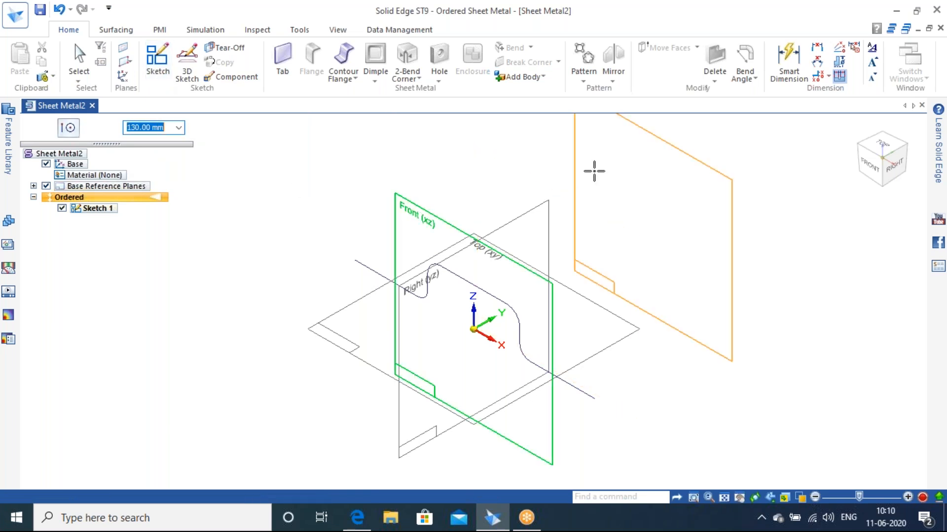
text(2)
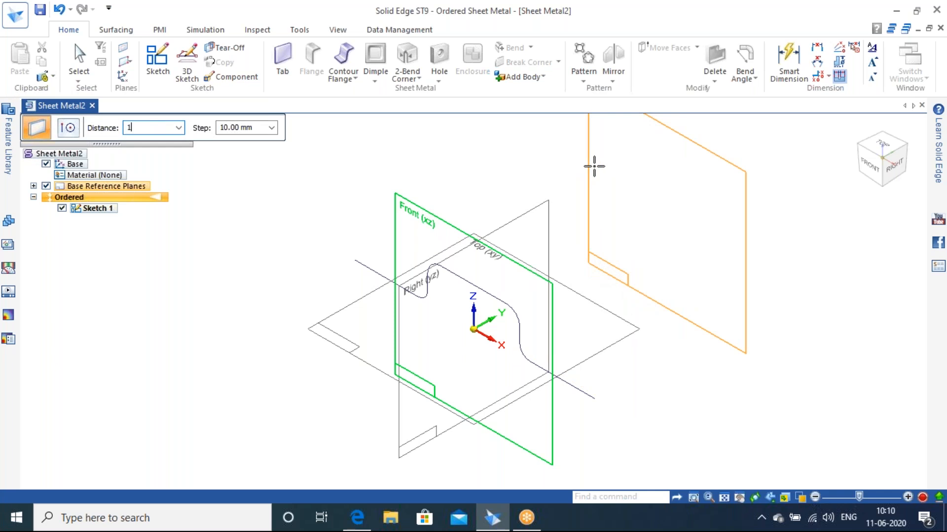
key(Tab)
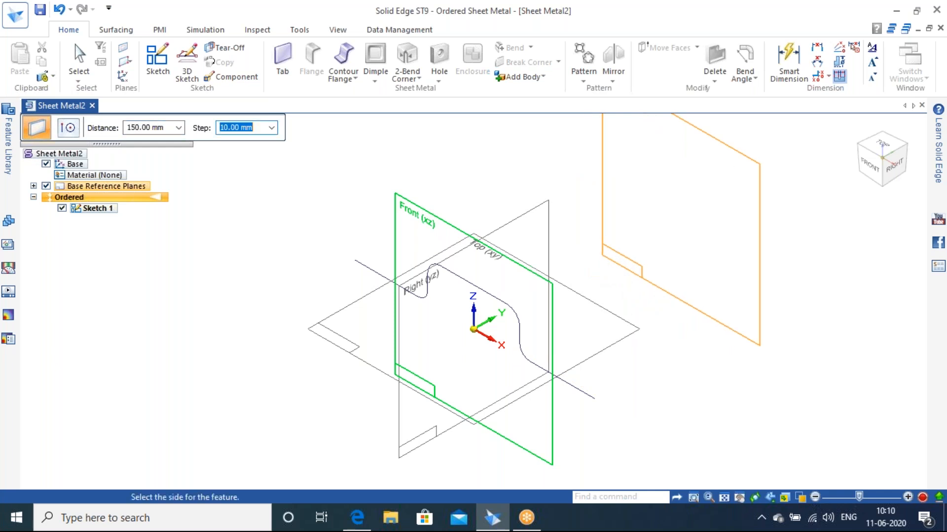
click(595, 172)
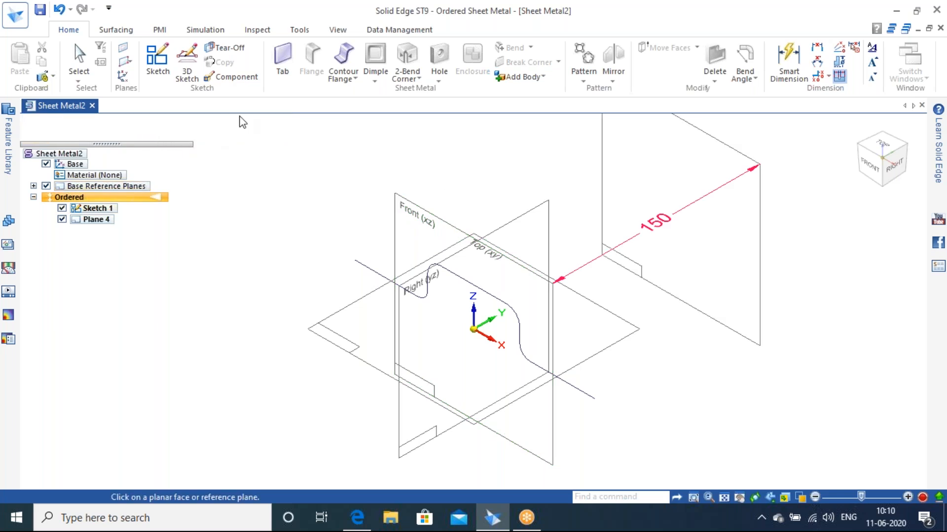
- Start a sketch on the new parallel plane and select the whole first hat profile, as a chain, for an offset
click(158, 58)
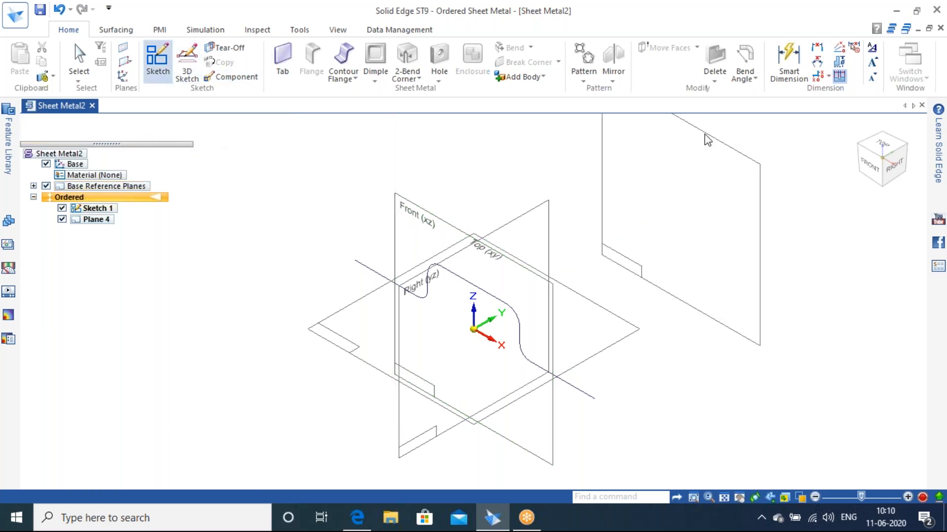
click(726, 151)
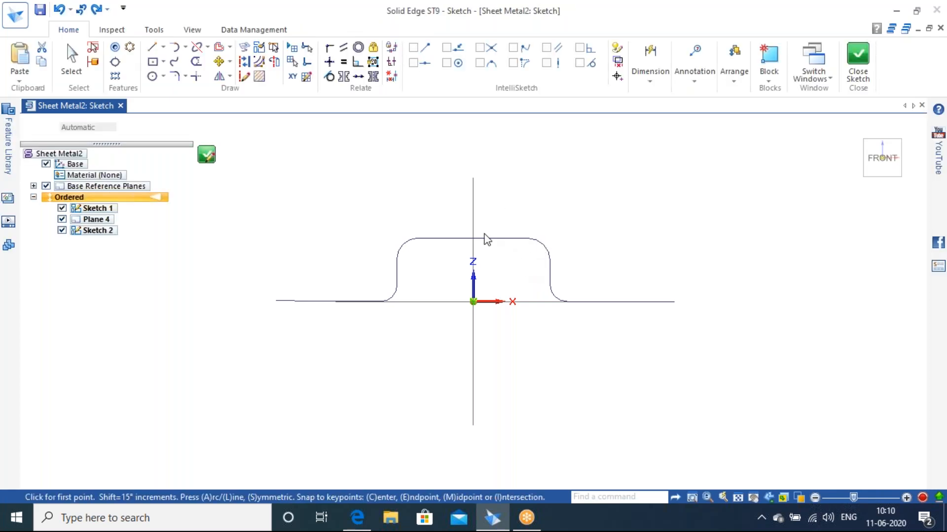
click(230, 47)
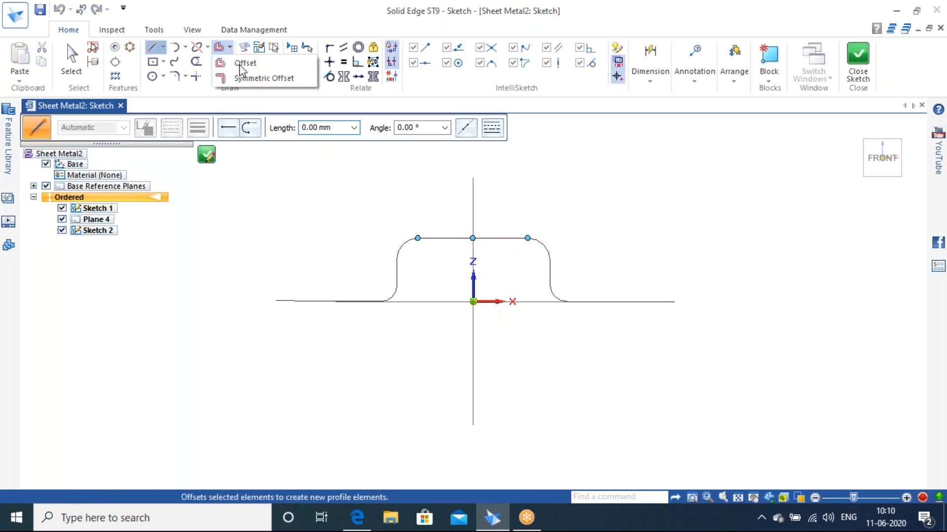
click(240, 65)
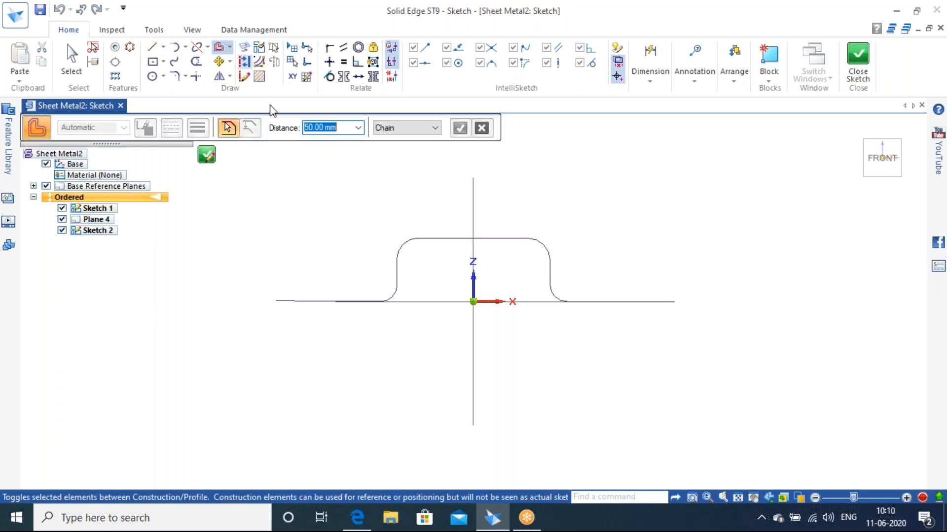
click(459, 240)
click(542, 246)
click(390, 287)
click(318, 300)
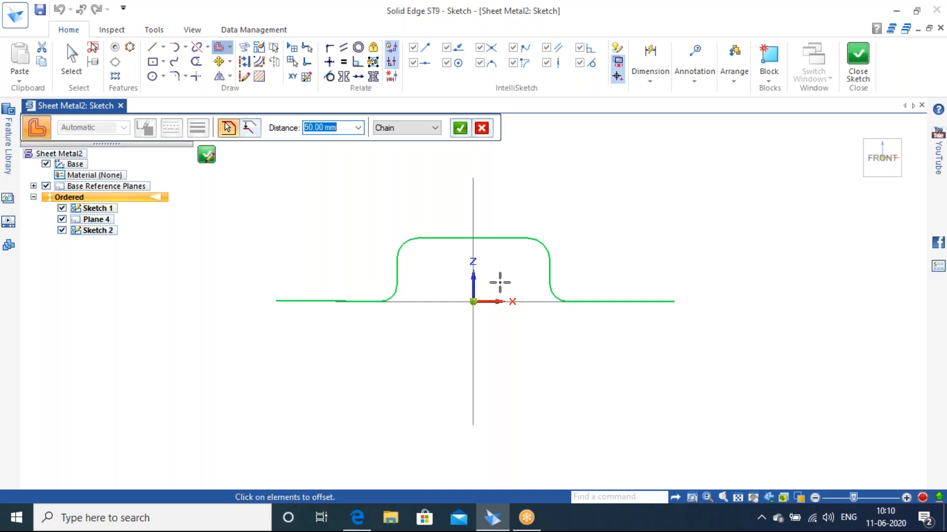
scroll(500, 283, up, 2)
right_click(640, 200)
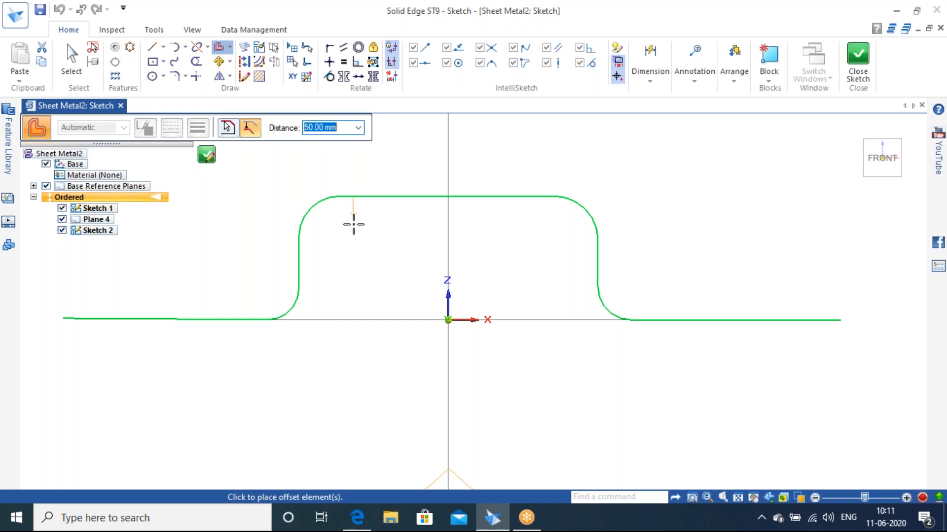
- Set the offset distance to 5 mm and place the offset copy on the inner side of the hat profile
text(10)
key(Return)
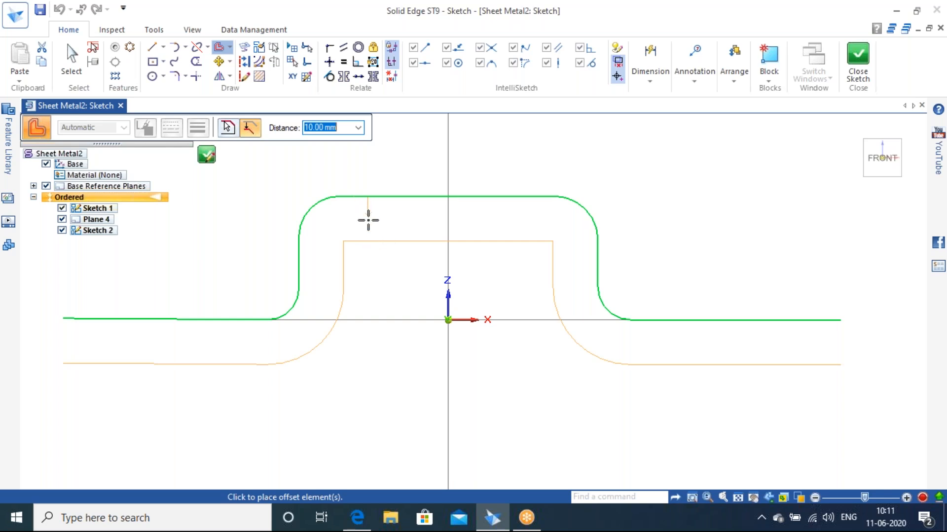
text(5)
key(Return)
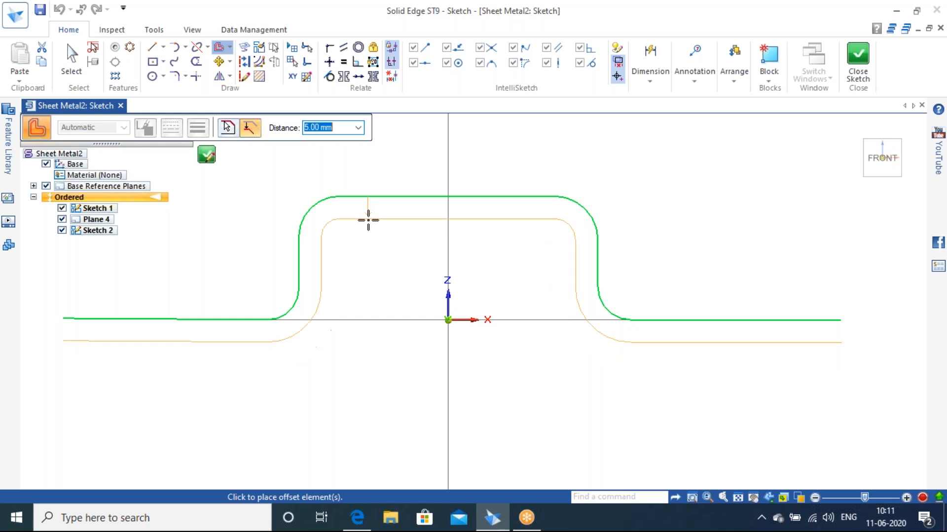
click(368, 220)
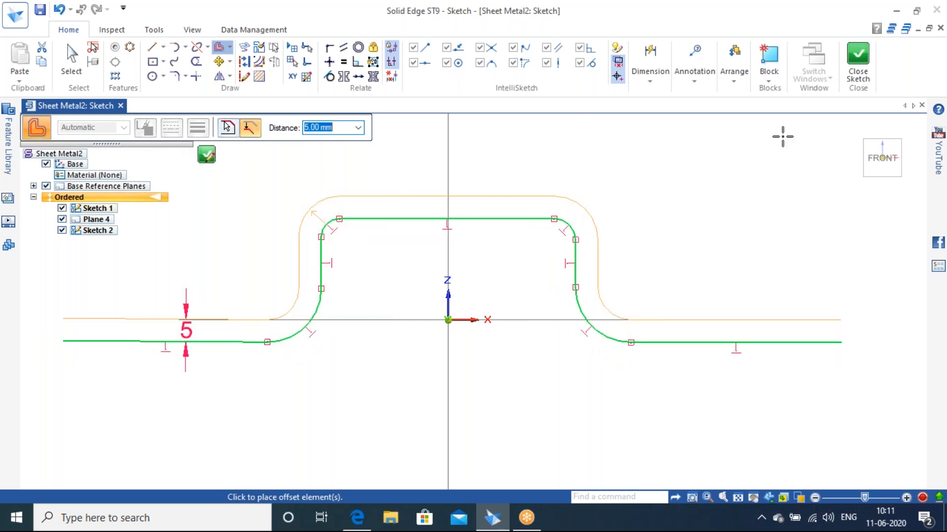
- Close and finish the offset profile sketch, and leave the Sketch command
click(863, 64)
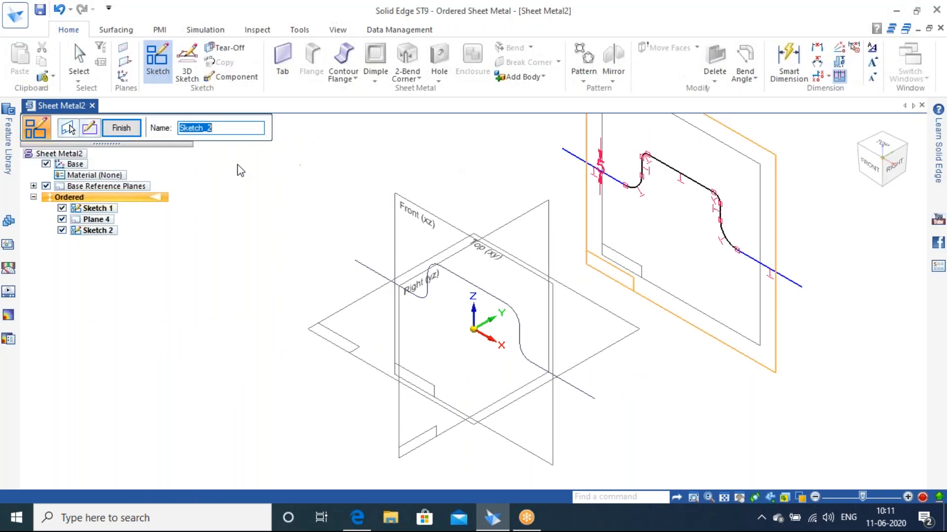
click(121, 128)
click(122, 127)
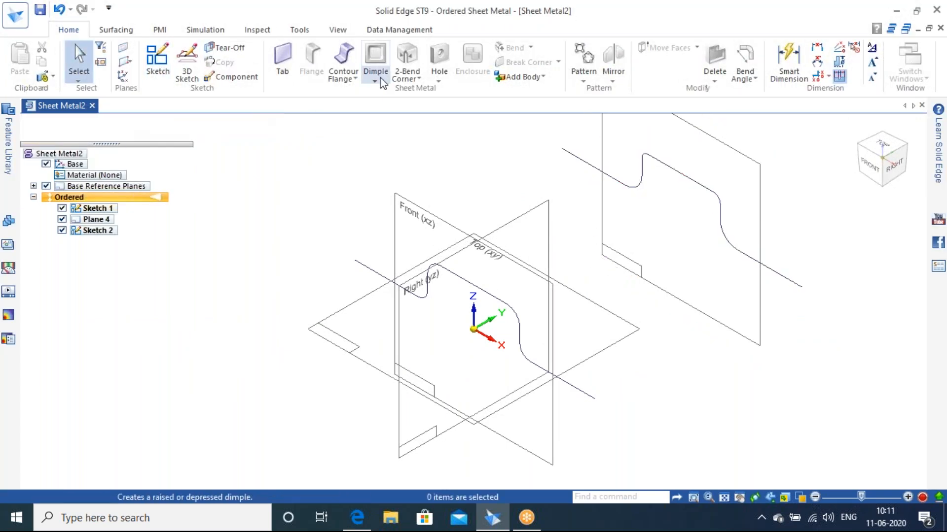
- Create a lofted flange between the front and rear hat profiles, accepting the displayed material side and thickness
click(344, 77)
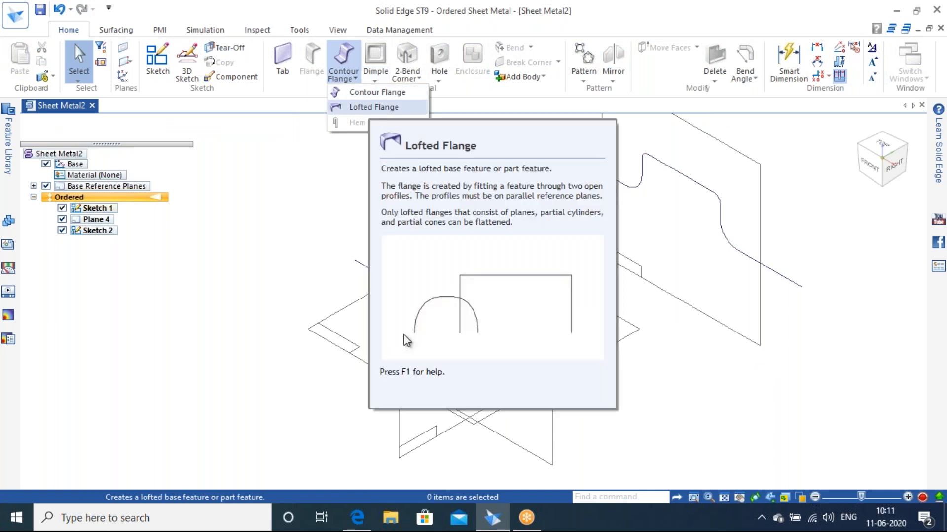
click(371, 108)
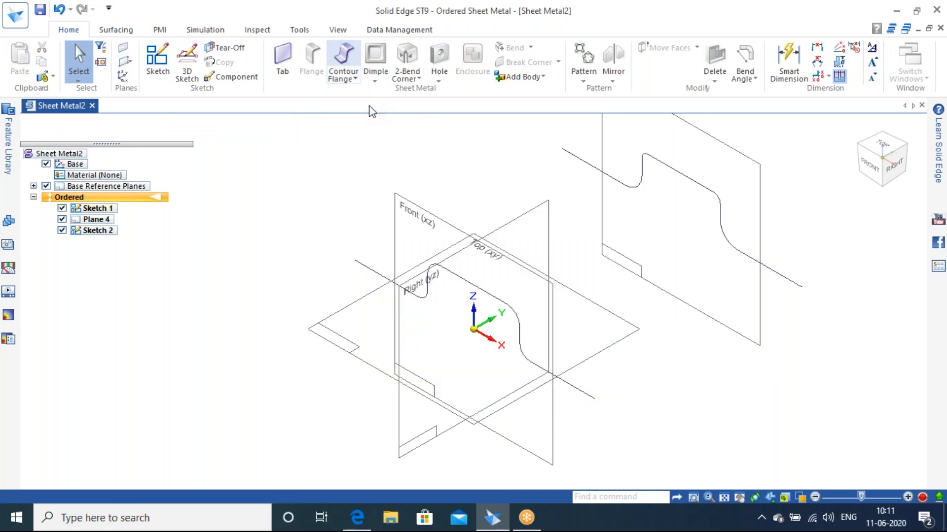
click(360, 267)
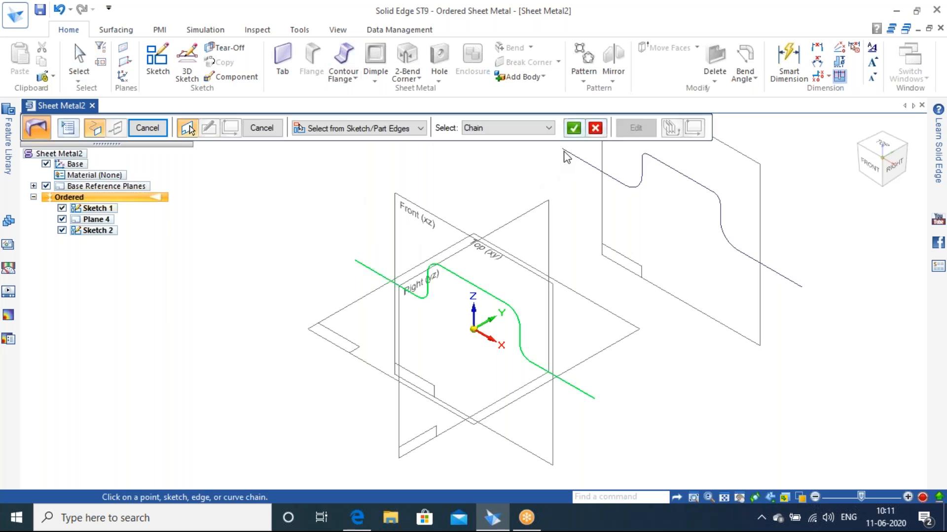
right_click(551, 181)
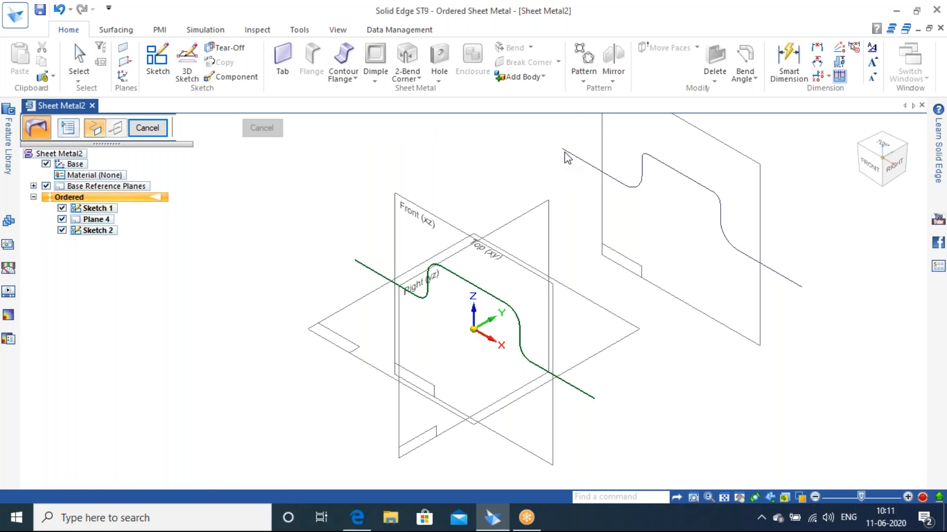
click(567, 155)
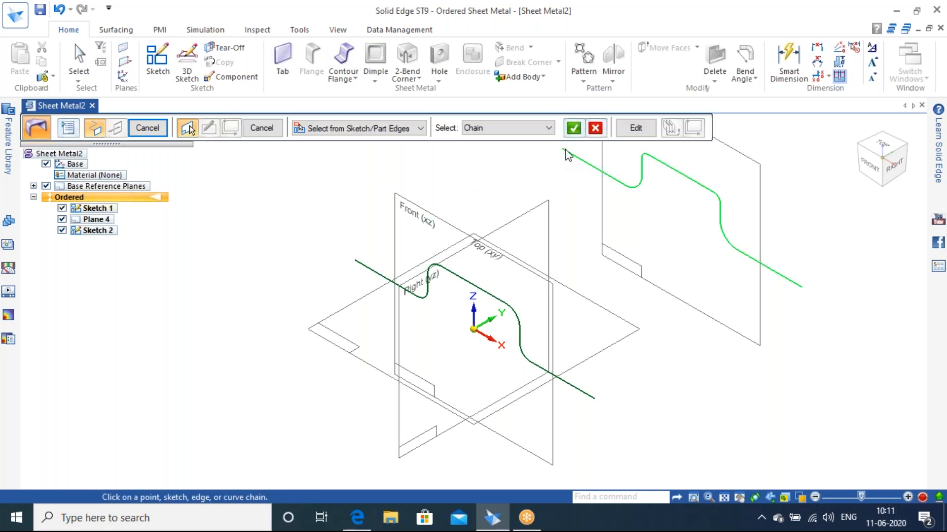
right_click(536, 194)
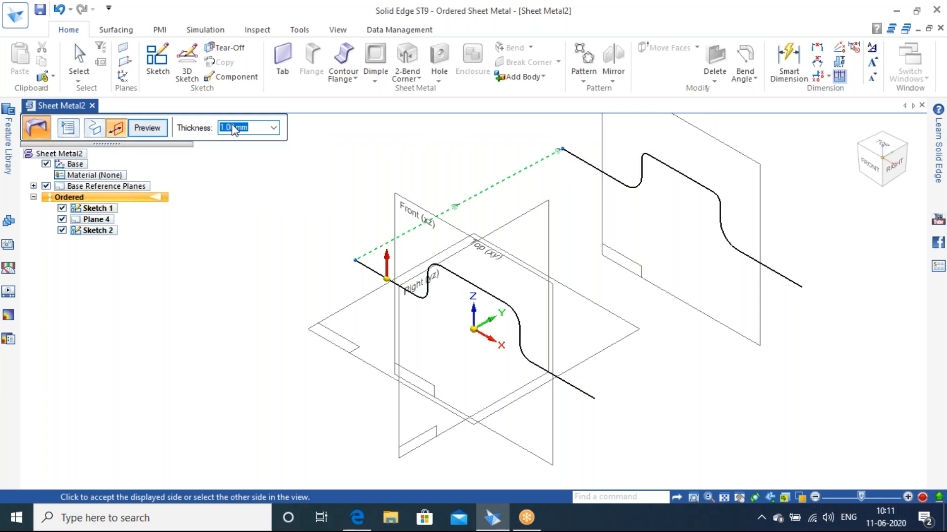
click(345, 195)
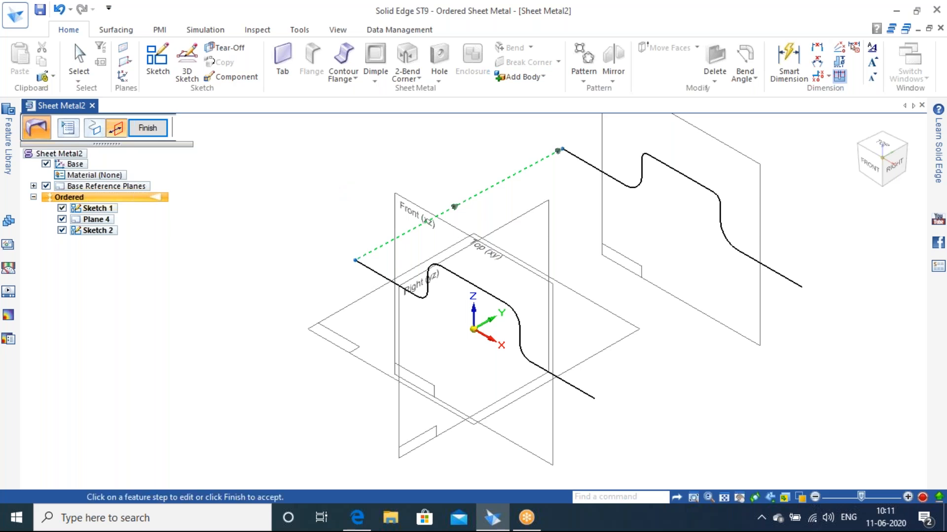
click(147, 127)
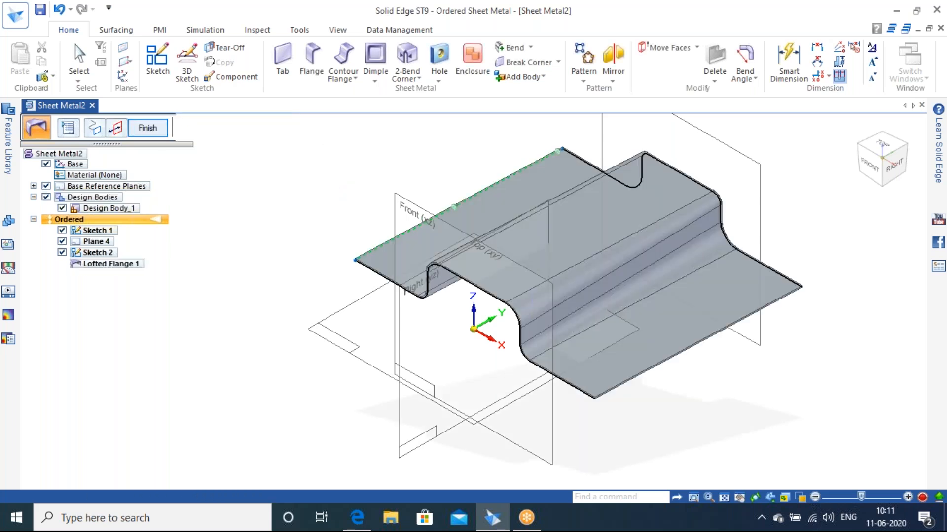
key(Escape)
- Compare the lofted flange with the reference drawing in the browser, return the model to the isometric view and look over the slot and cutout commands
middle_drag(460, 388, 616, 419)
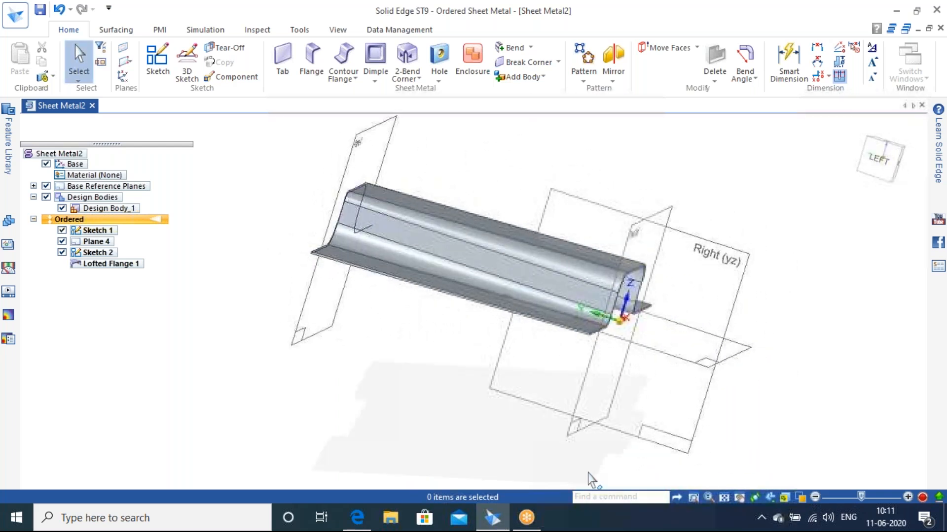
click(357, 518)
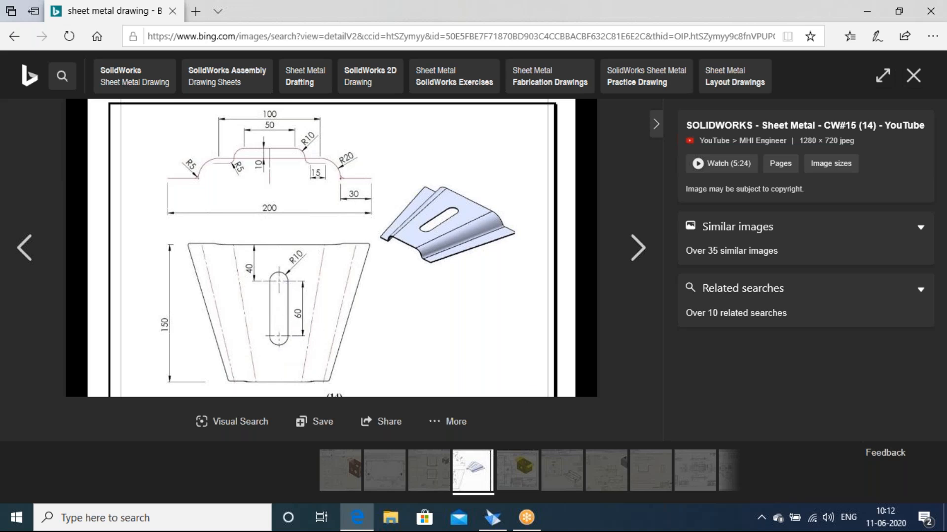
click(492, 517)
click(439, 80)
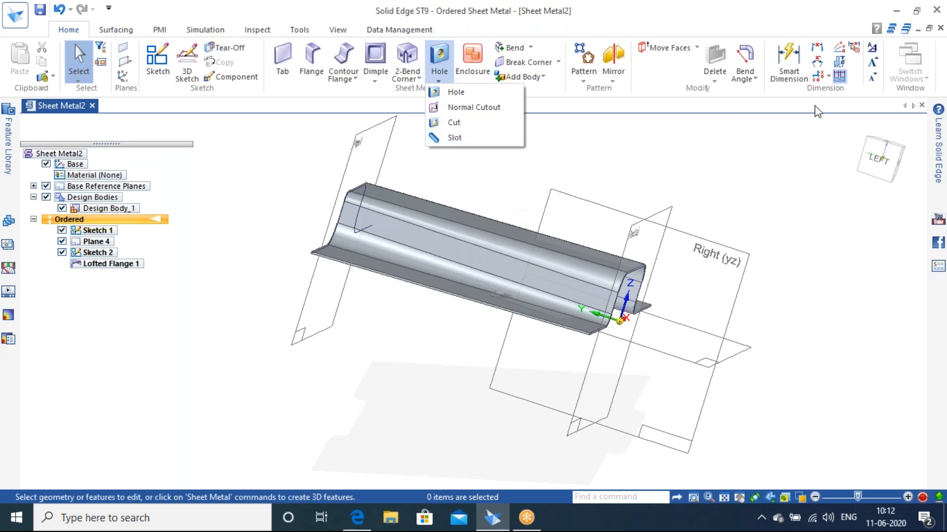
click(852, 129)
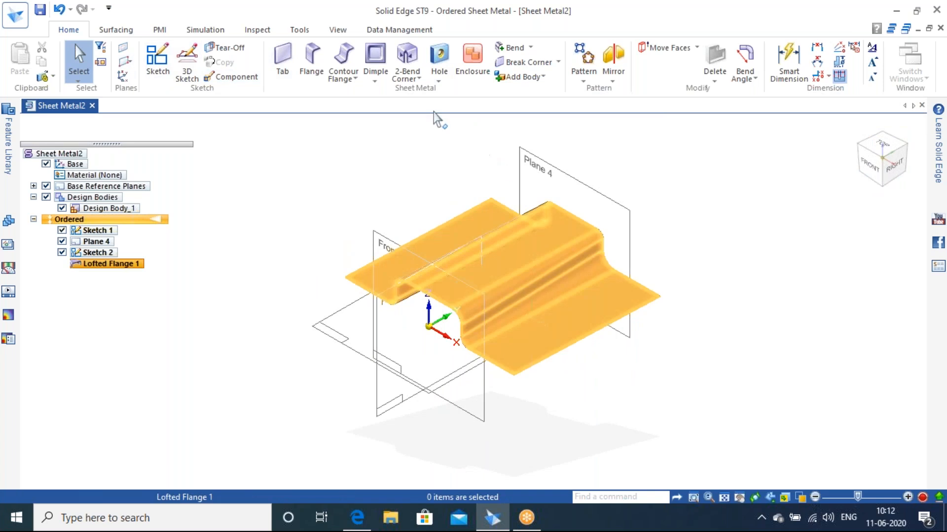
click(439, 81)
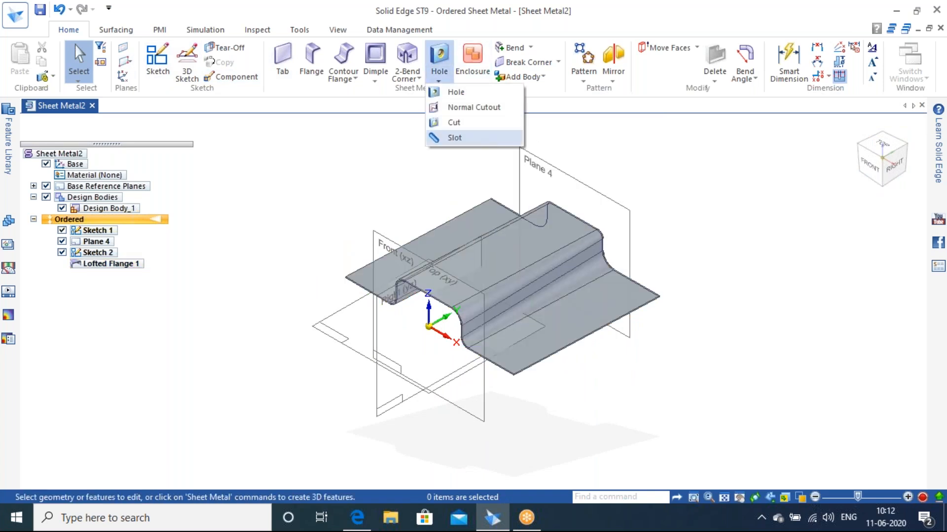
- Browse the sheet metal drawing image results in the browser, view the perforated bracket drawing, and return to Solid Edge
click(355, 521)
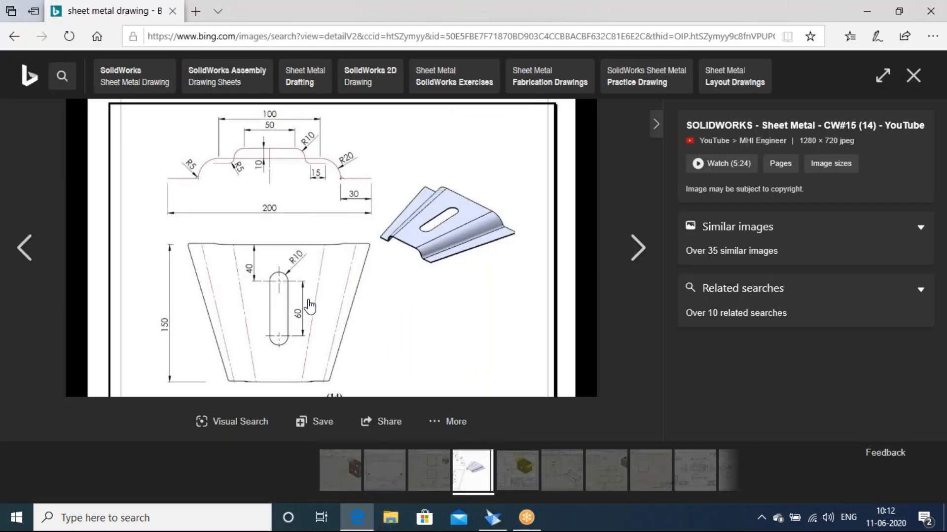
click(913, 76)
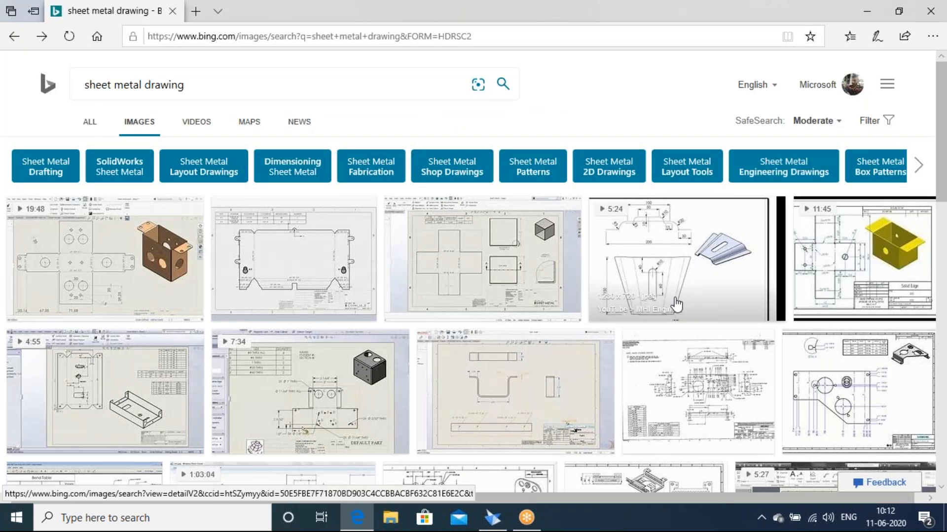
scroll(738, 297, down, 1)
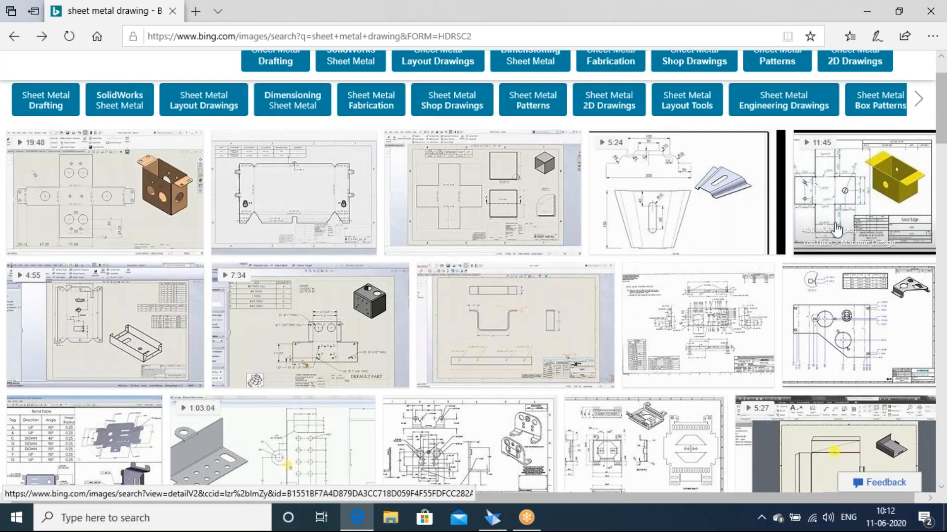
scroll(440, 334, down, 2)
click(440, 334)
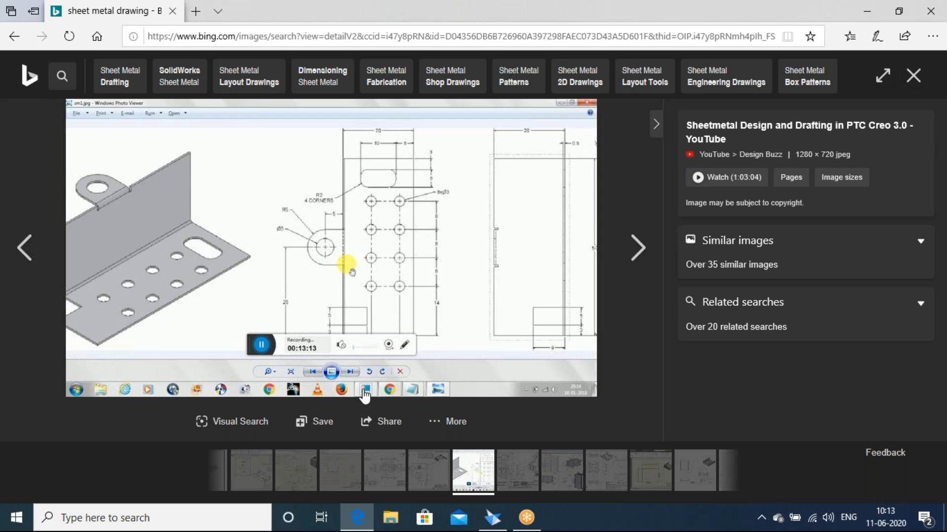
click(493, 517)
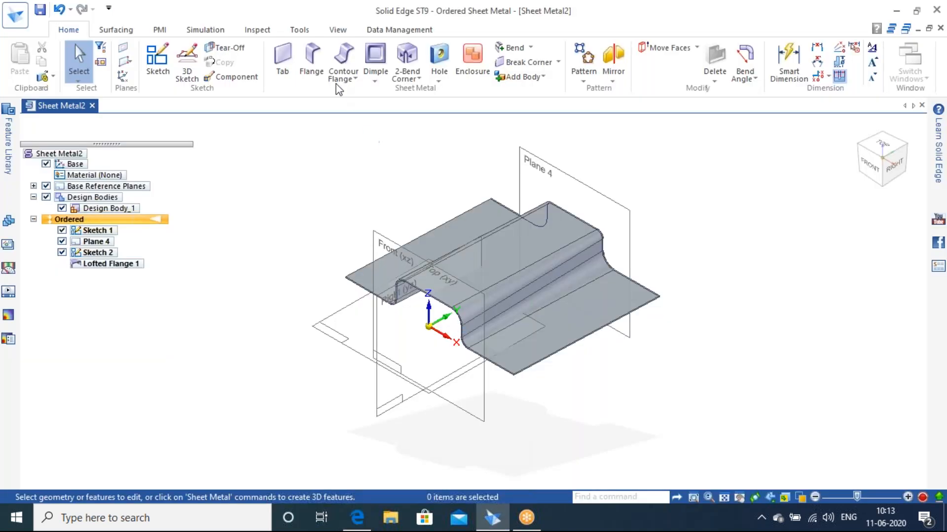
- Add a 40 mm upward flange at 90° along the long outer edge of the lower wing beside the hat profile
click(321, 62)
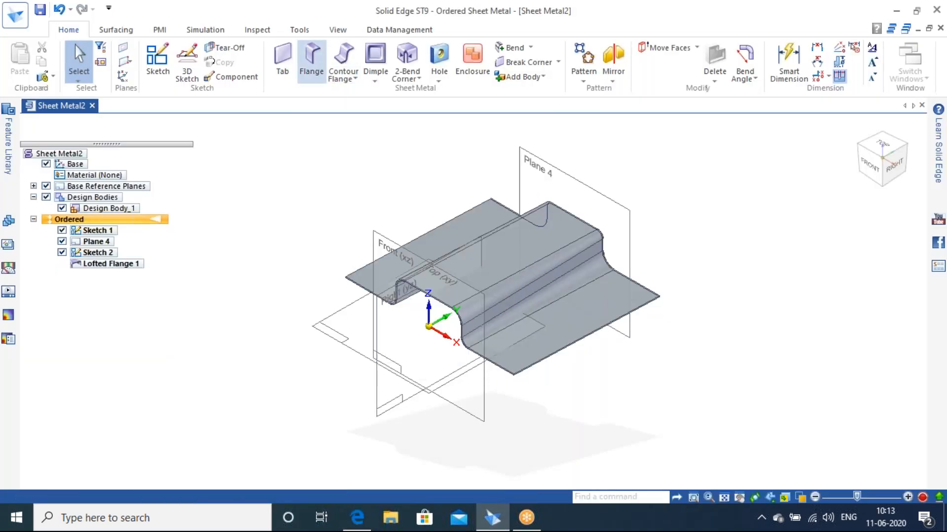
scroll(566, 364, up, 4)
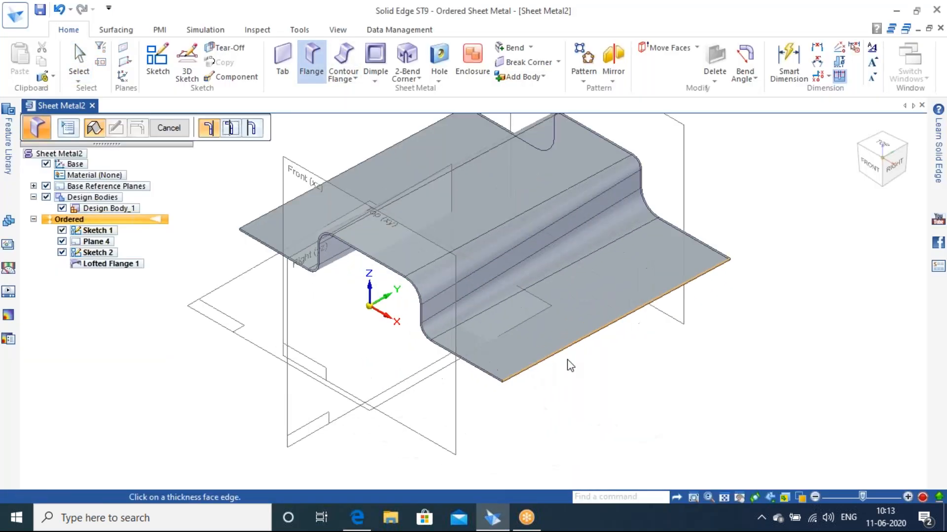
click(588, 337)
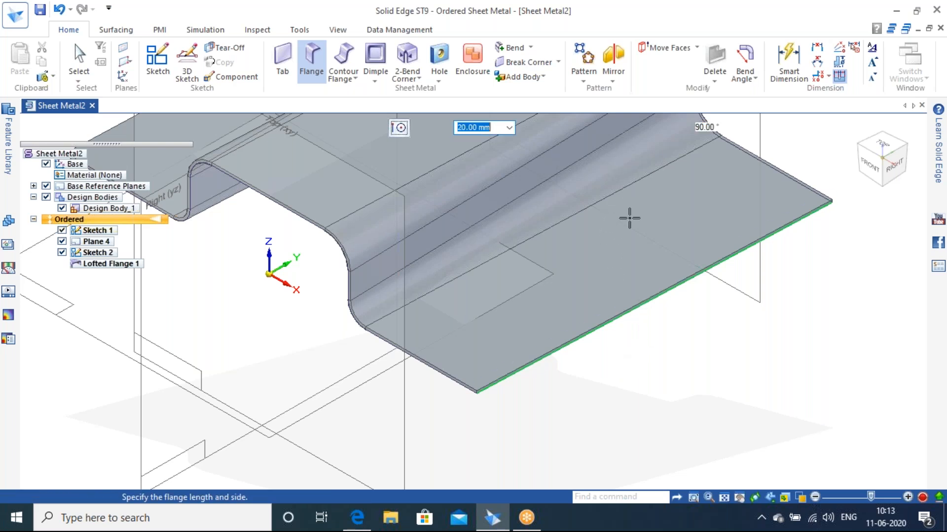
click(622, 141)
click(605, 195)
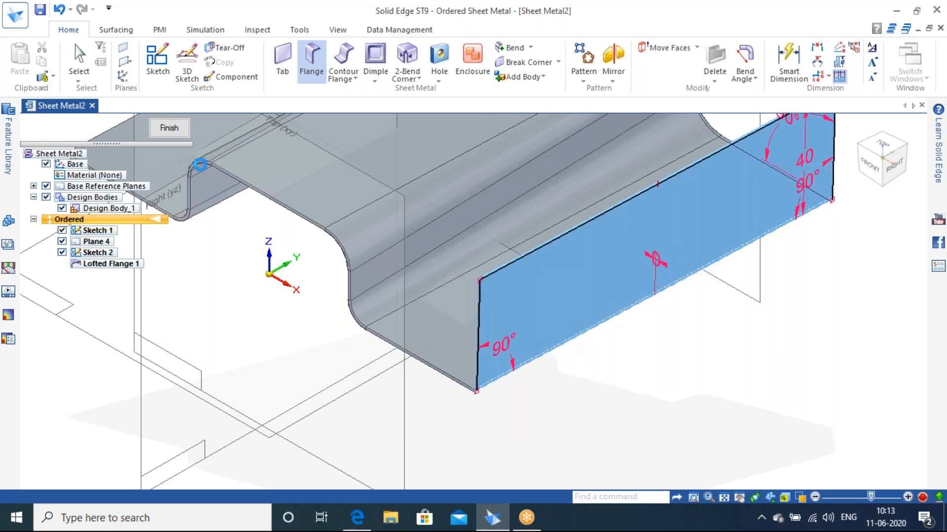
click(170, 130)
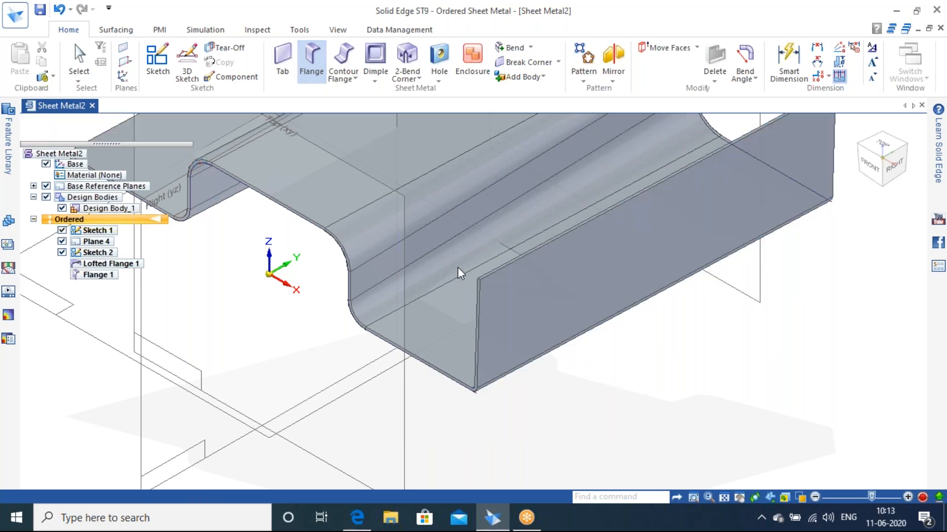
middle_drag(548, 314, 529, 309)
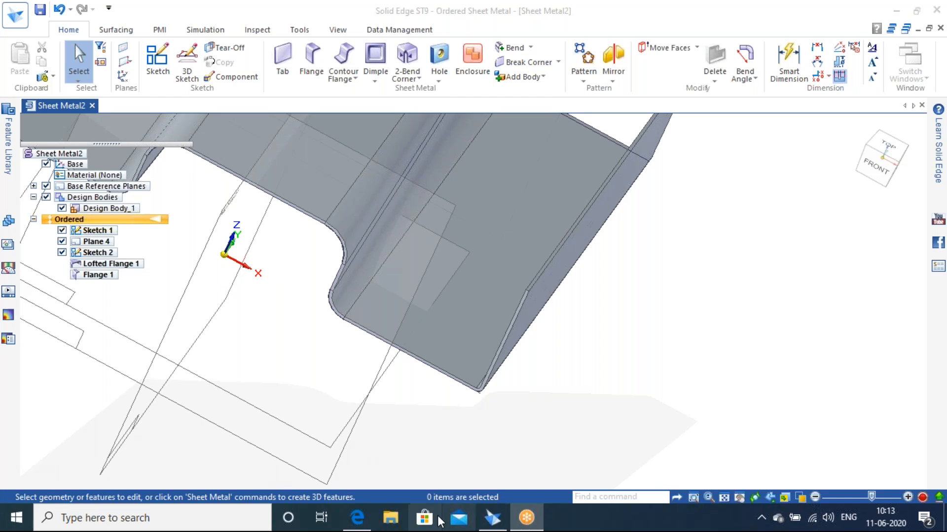
- Check the perforated bracket drawing in the browser, and in Solid Edge add a centered outward 90° flange on the upright flange's upper edge
click(357, 520)
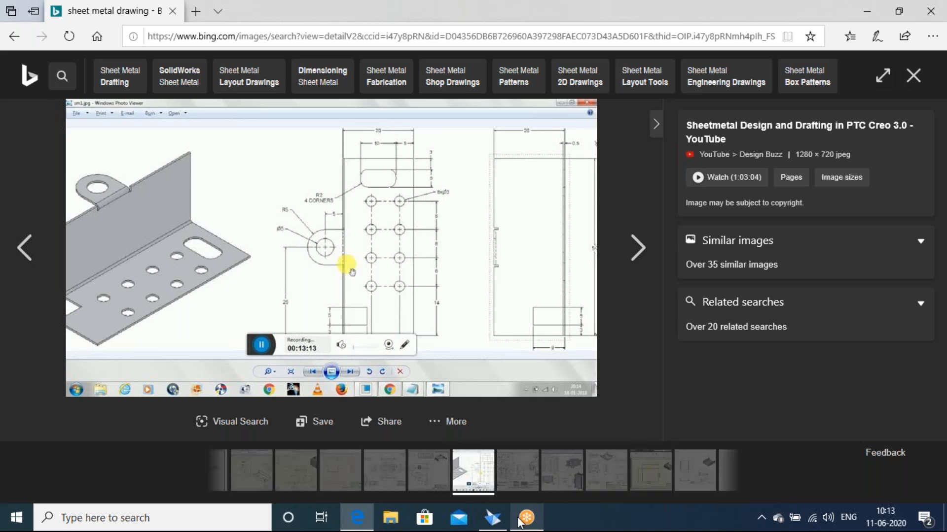
click(494, 519)
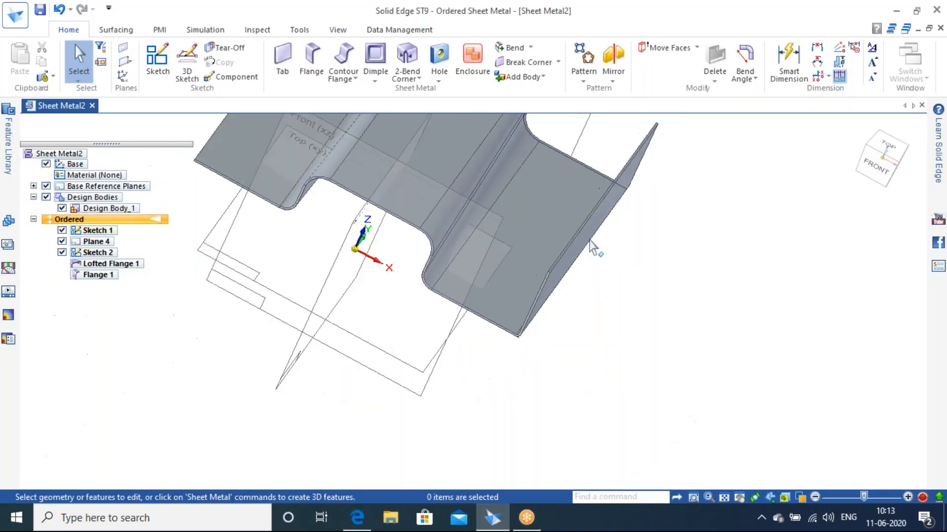
scroll(626, 295, up, 5)
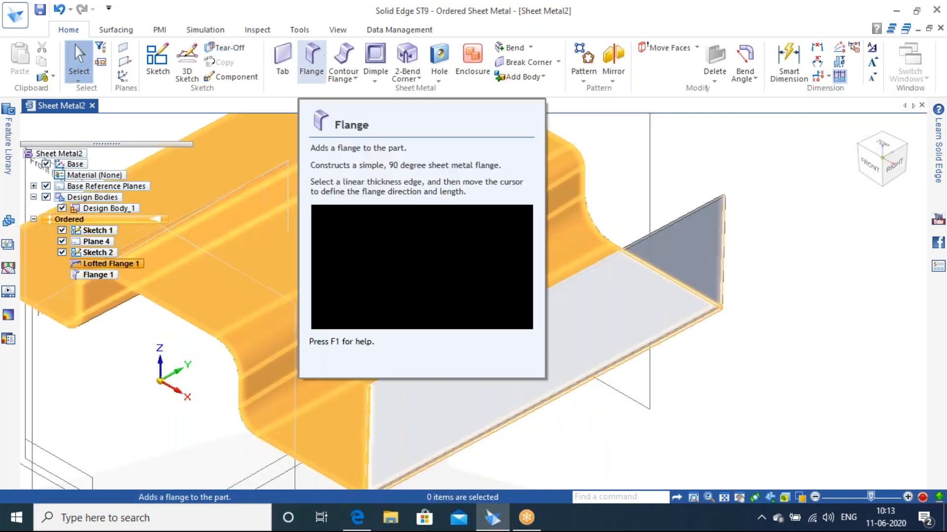
click(313, 59)
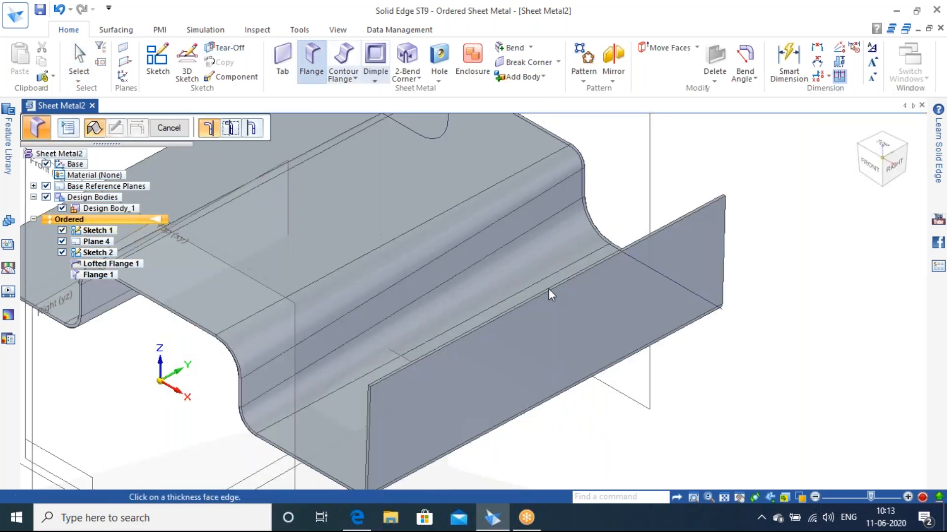
scroll(549, 289, up, 3)
click(550, 287)
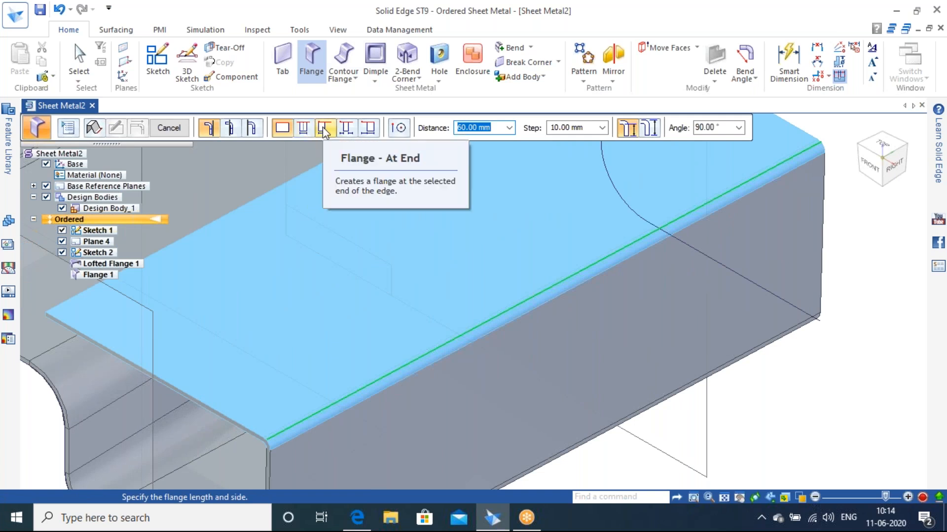
click(305, 132)
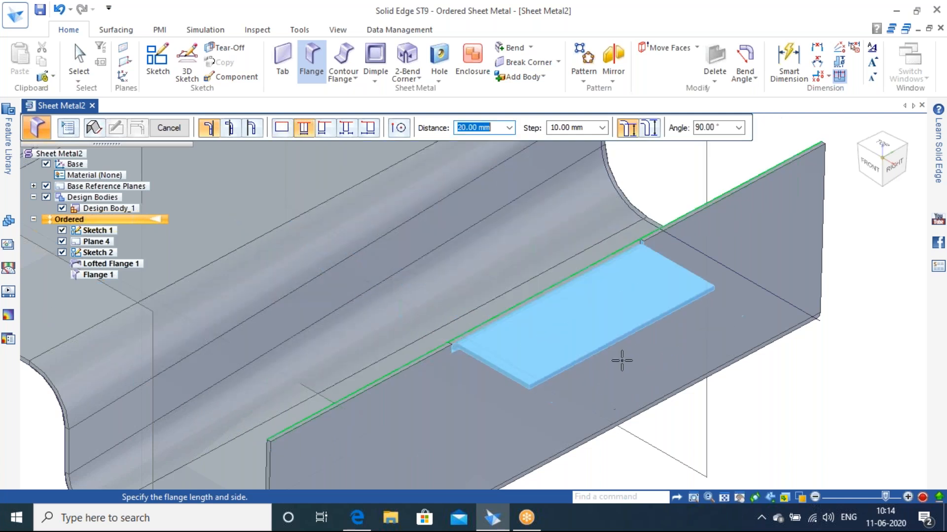
click(729, 433)
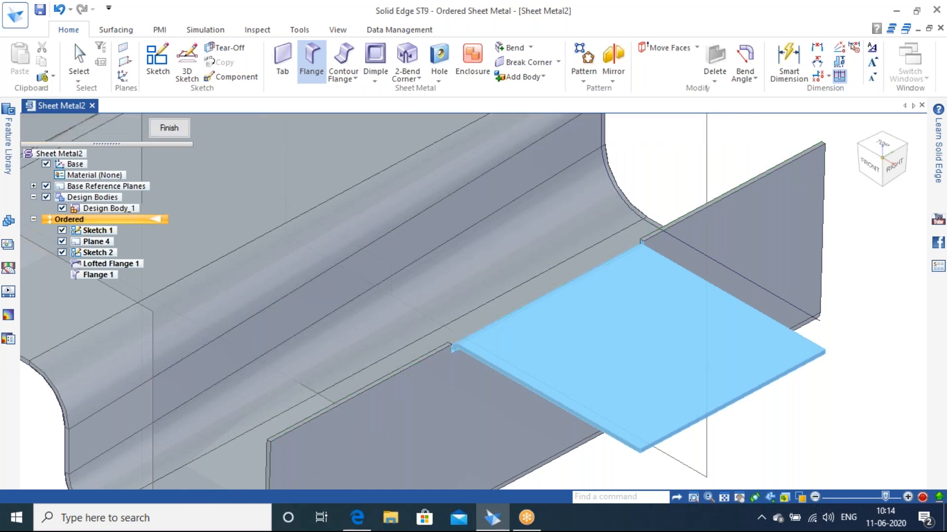
click(168, 128)
scroll(737, 373, down, 1)
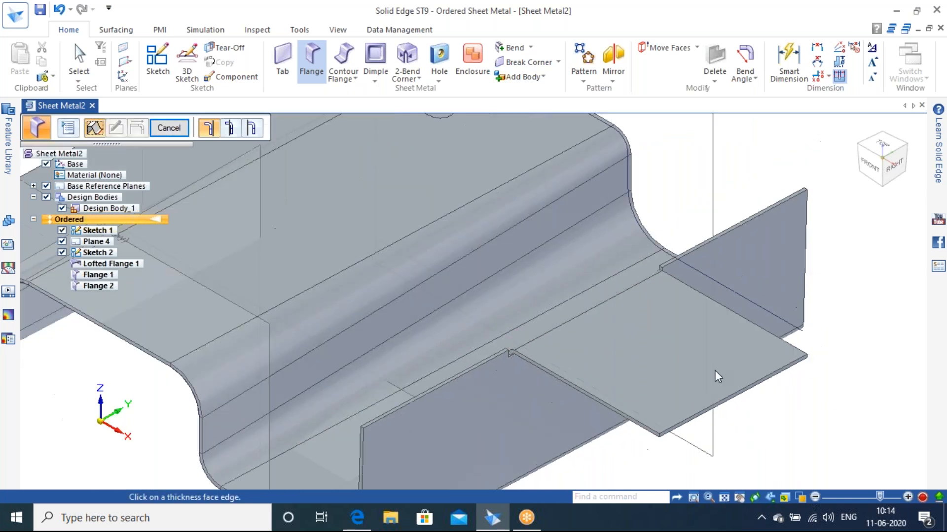
- Check the bracket's rounded tab in the browser, and in Solid Edge round the centered flange's front outer corner with a 30 mm Break Corner
click(357, 518)
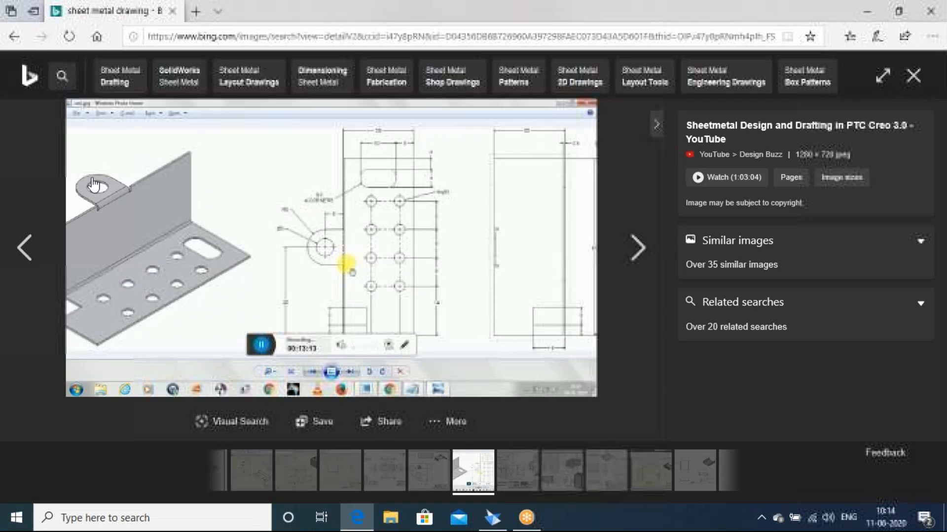
click(491, 523)
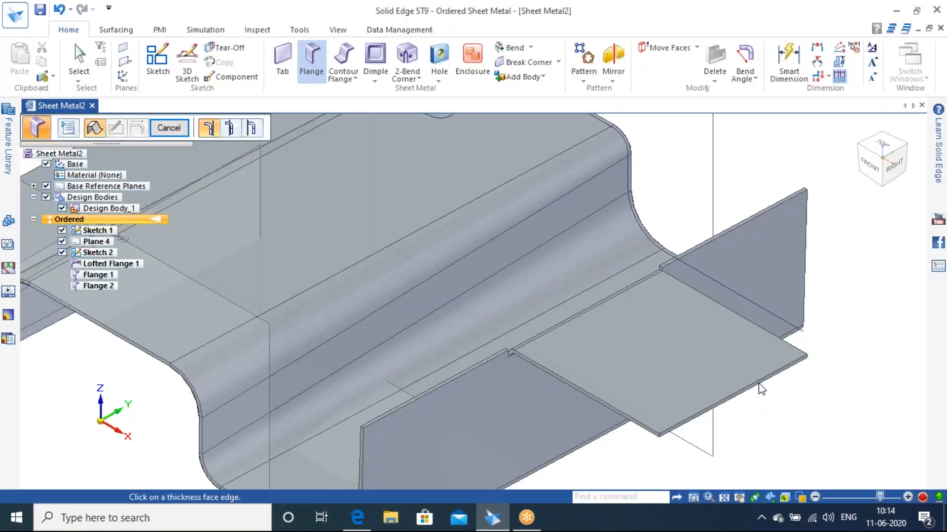
scroll(678, 442, up, 2)
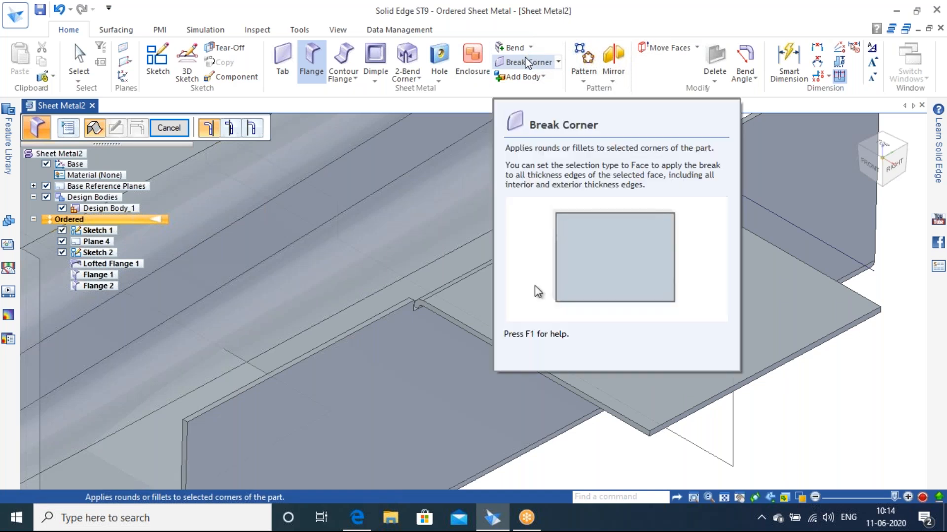
click(528, 63)
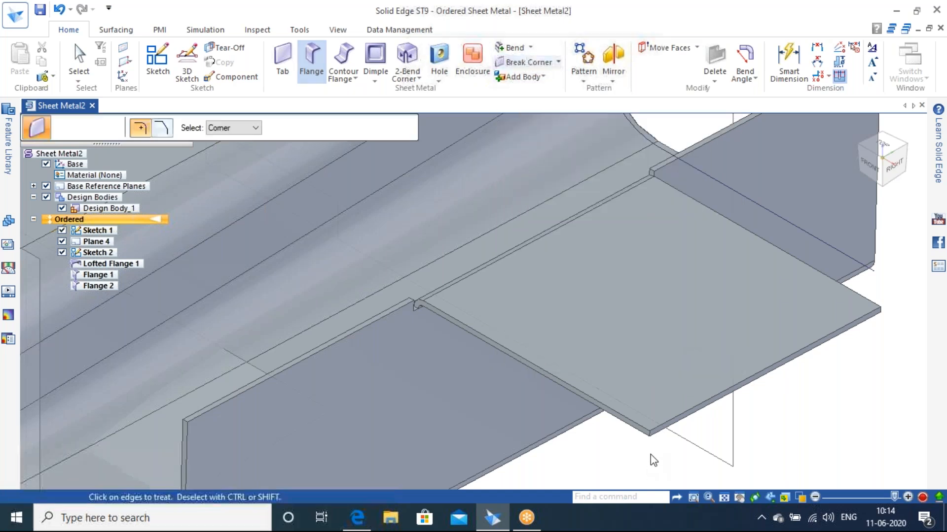
scroll(656, 450, up, 2)
click(649, 424)
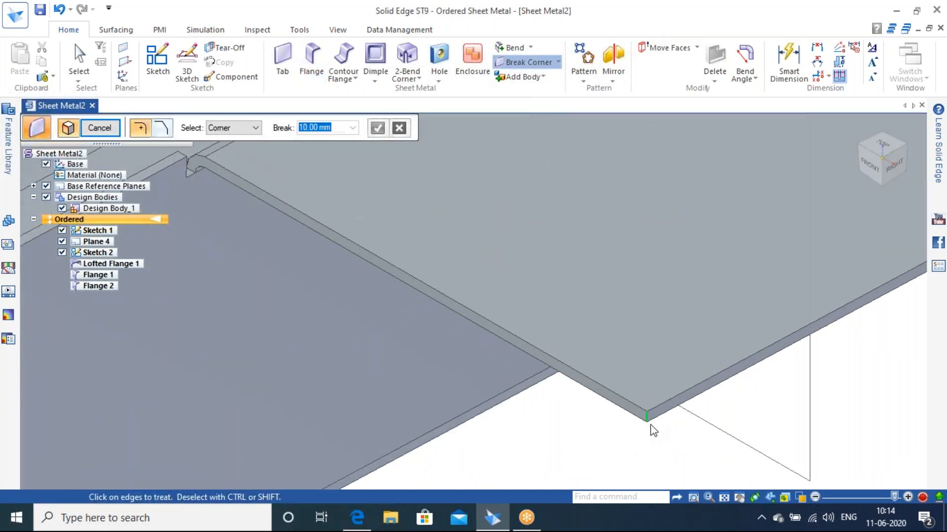
text(30)
key(Return)
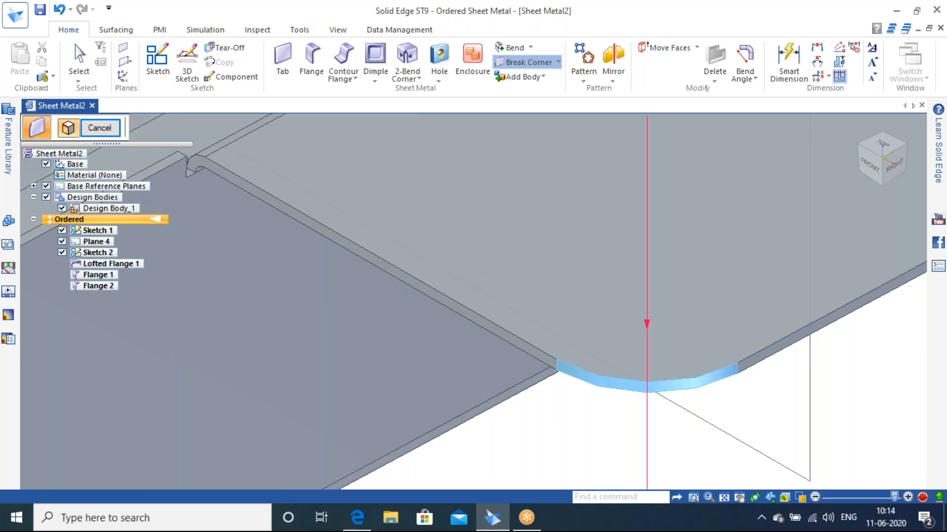
scroll(722, 375, down, 4)
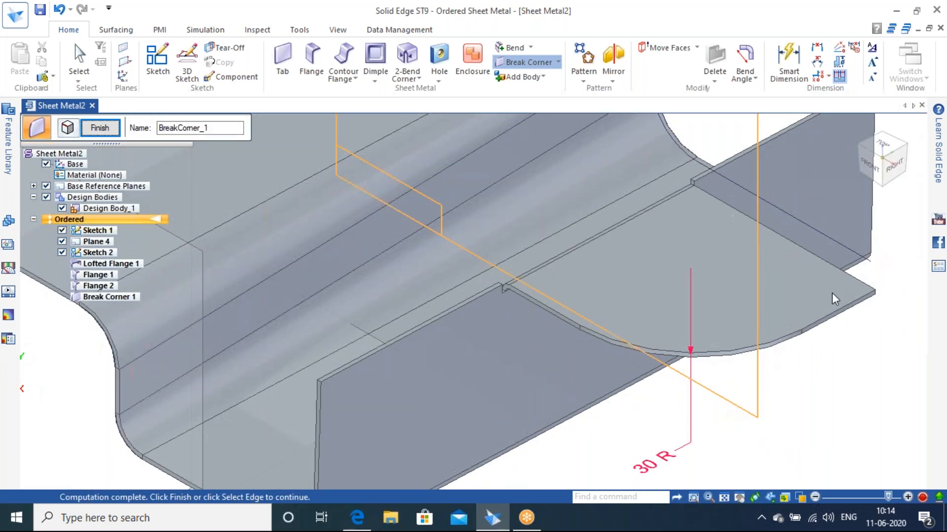
scroll(871, 283, up, 3)
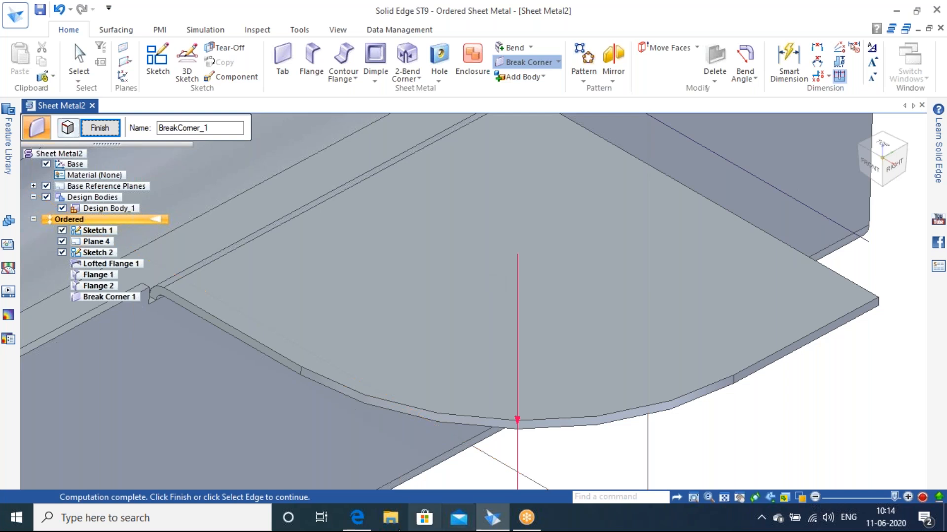
- View the Siemens sheet metal plate drawing in the browser, and in Solid Edge look over the hole, contour flange and bend command variants
click(356, 518)
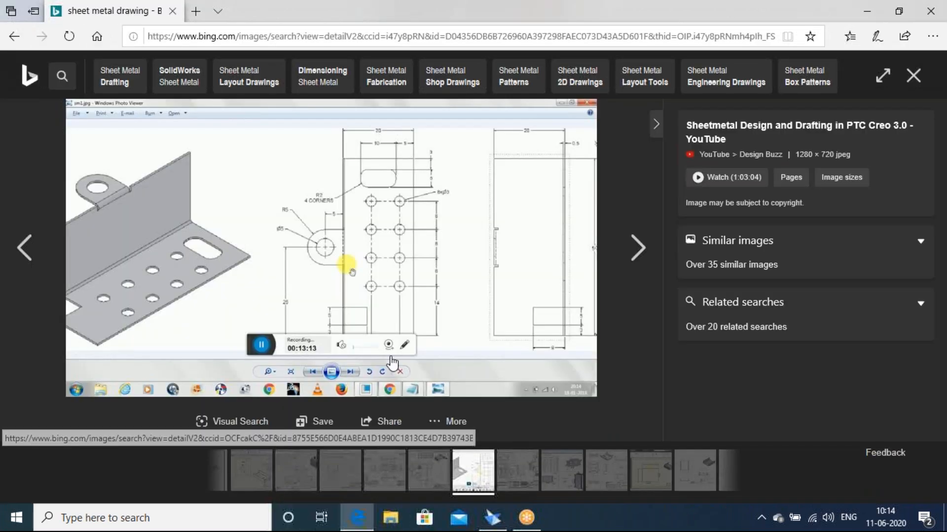
click(32, 248)
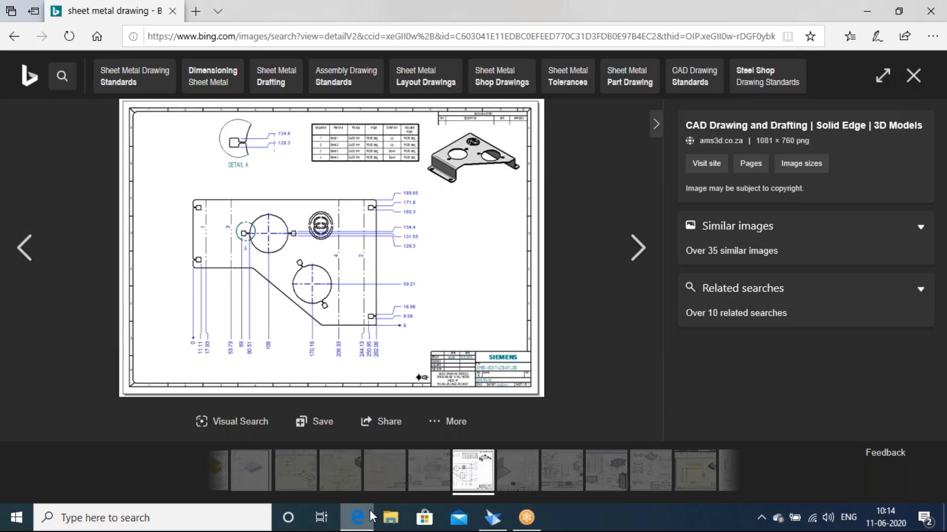
click(490, 519)
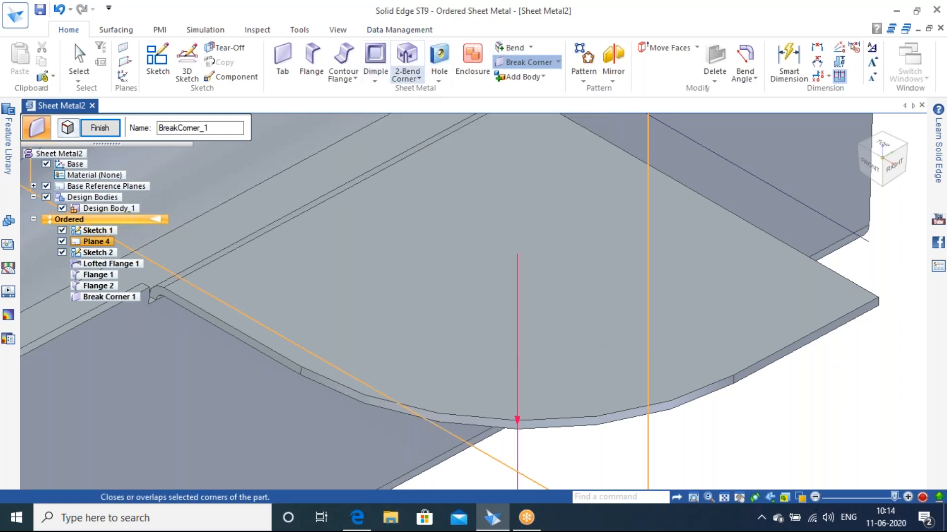
click(443, 78)
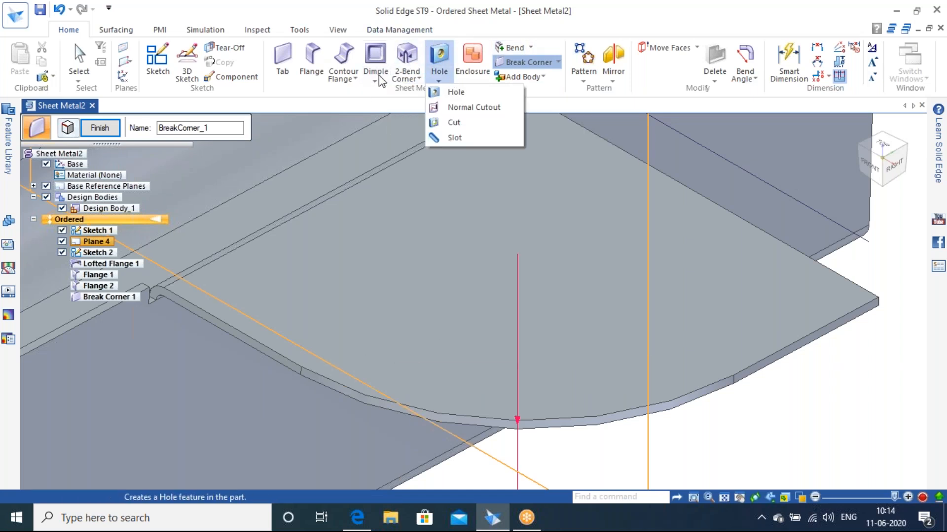
click(356, 75)
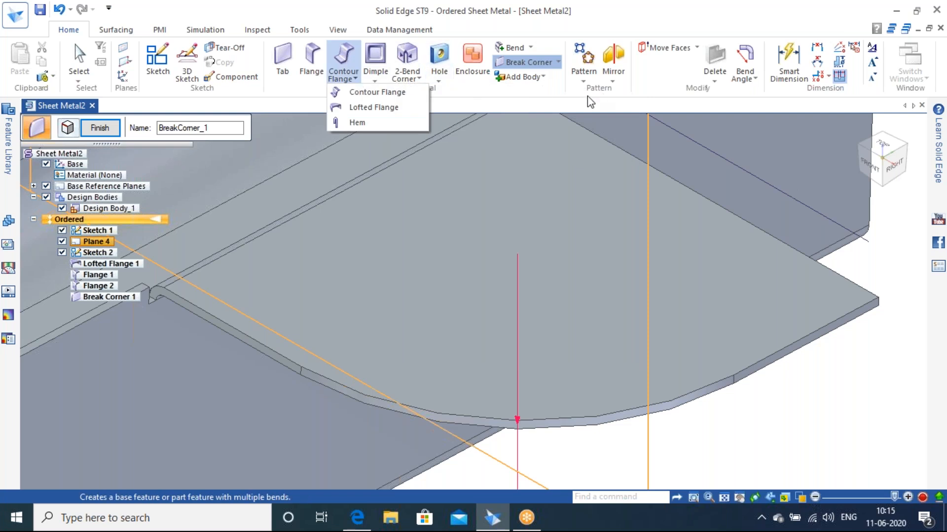
click(525, 102)
click(531, 48)
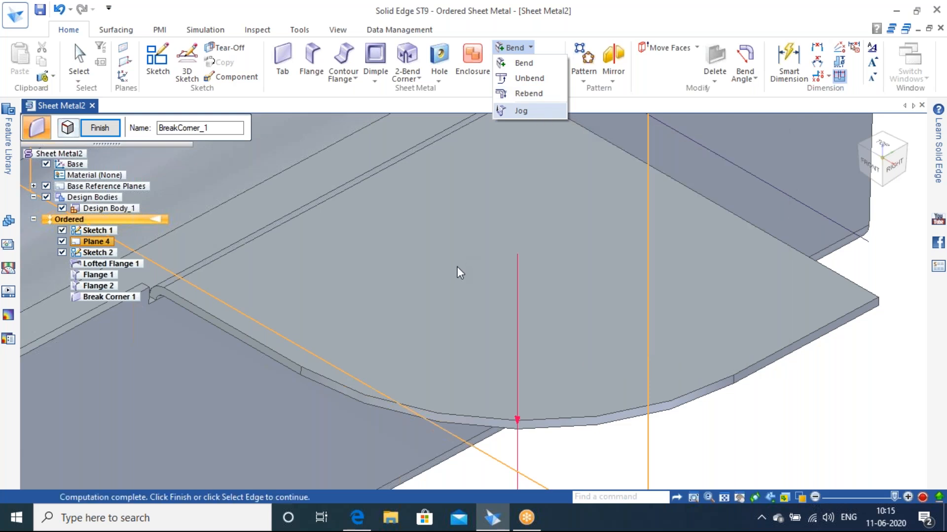
click(752, 403)
- Inspect the flanged part from several angles, examine the Siemens plate drawing in the browser again, and return to Solid Edge
scroll(560, 353, down, 5)
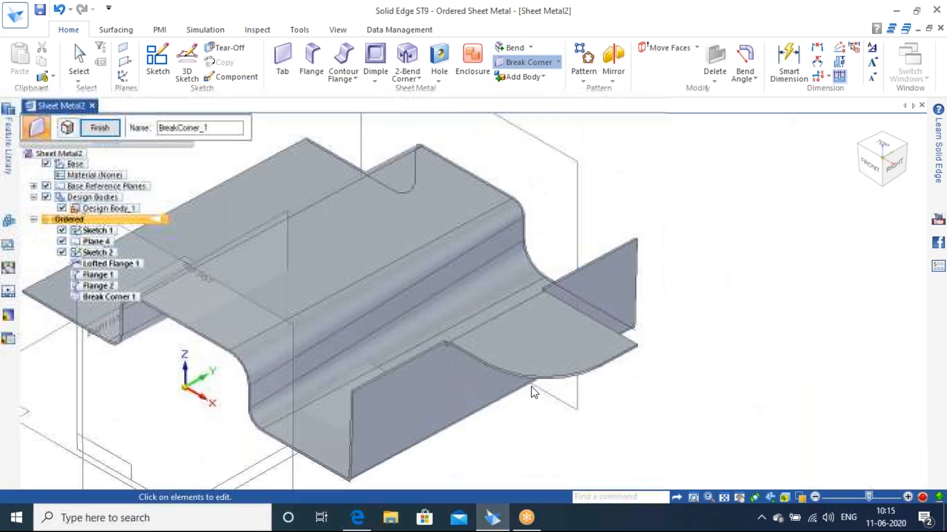
middle_drag(295, 353, 684, 322)
middle_drag(588, 243, 540, 200)
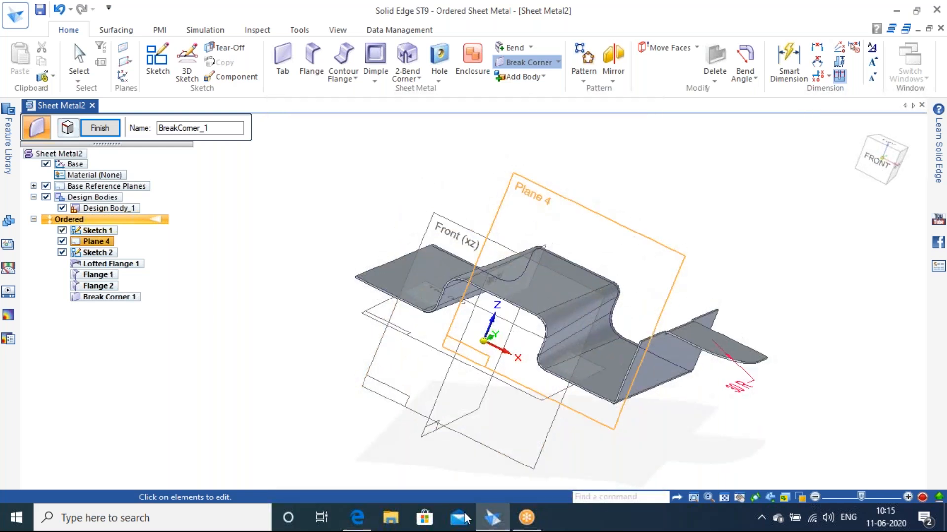
click(357, 518)
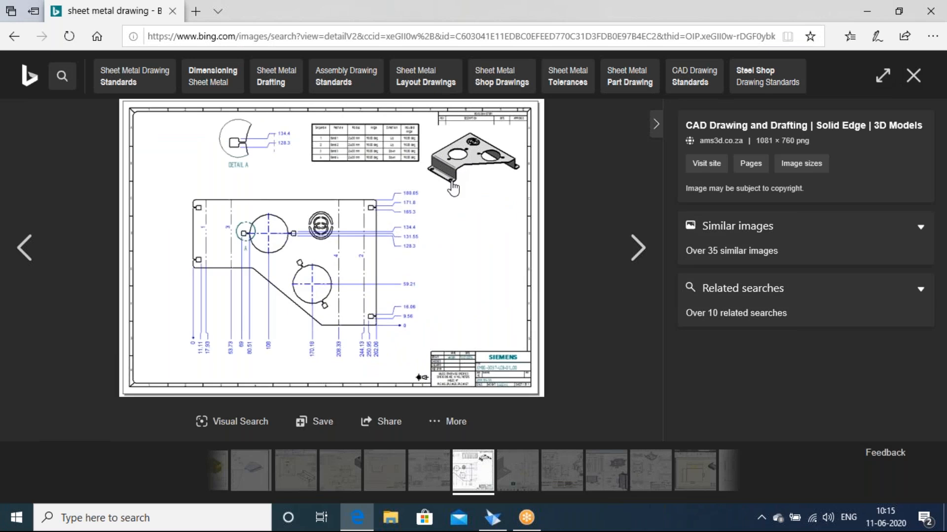
click(707, 39)
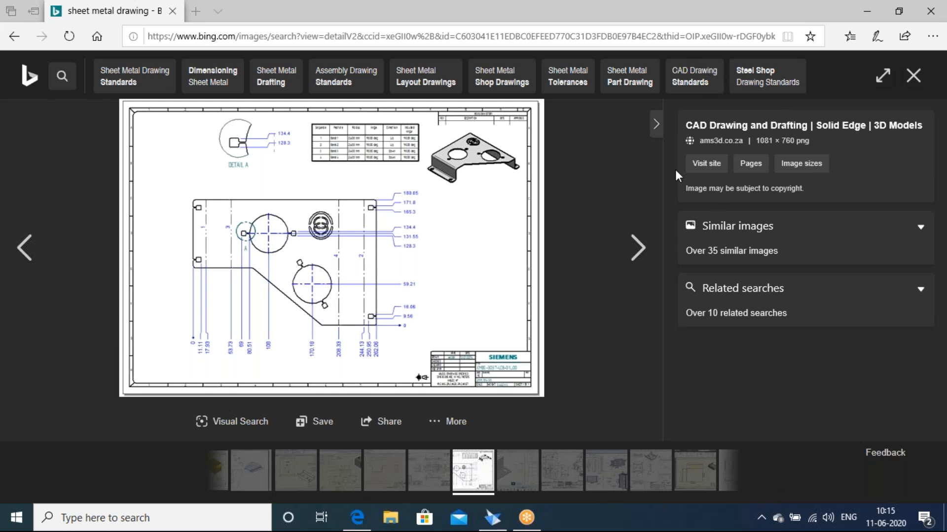
click(492, 518)
middle_drag(596, 258, 492, 269)
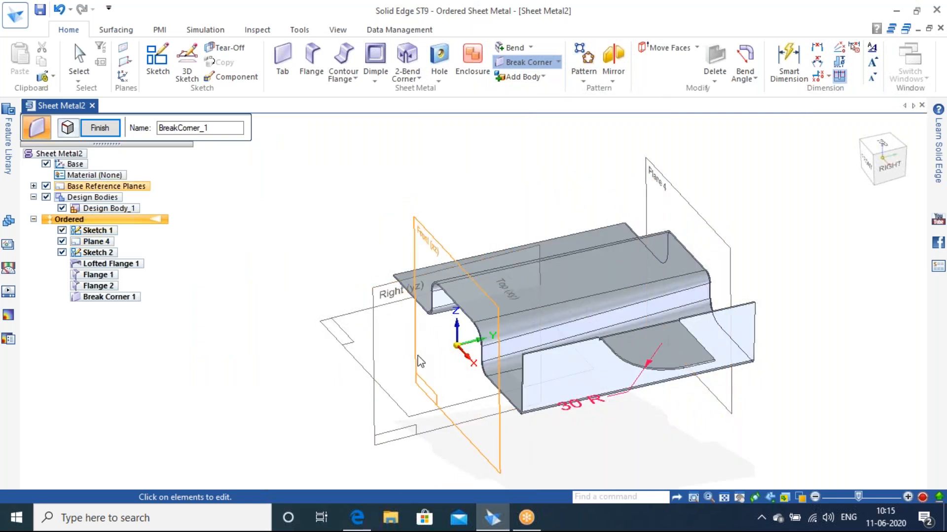
scroll(419, 363, down, 5)
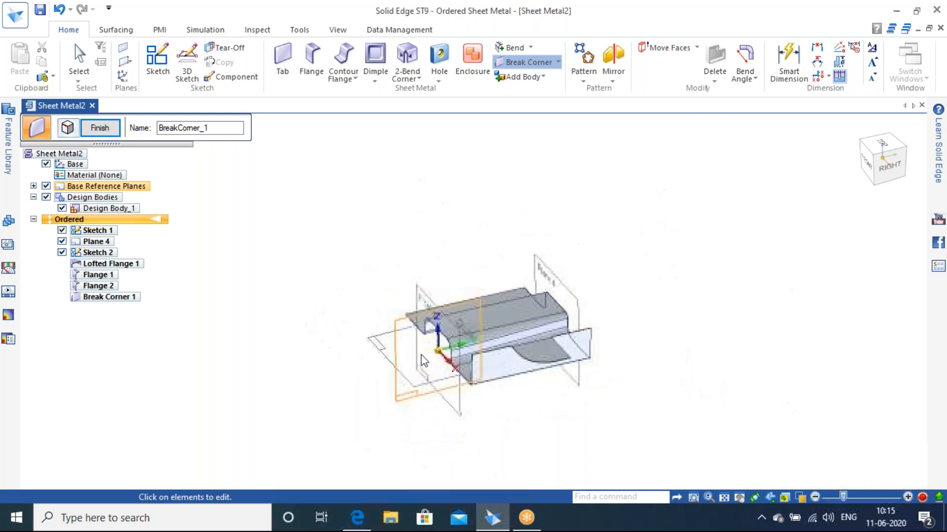
scroll(416, 428, up, 5)
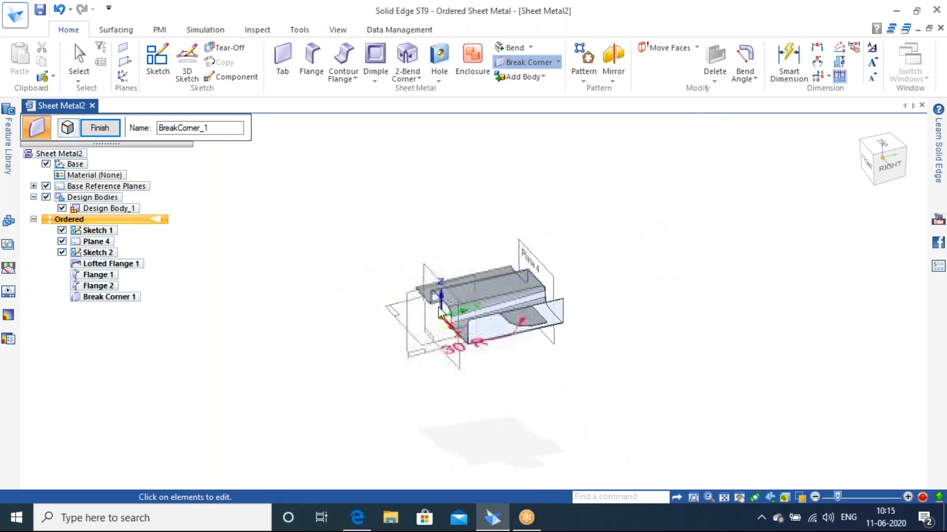
- Finish the 30 mm Break Corner feature on the outward flange
scroll(444, 303, up, 2)
scroll(446, 314, down, 2)
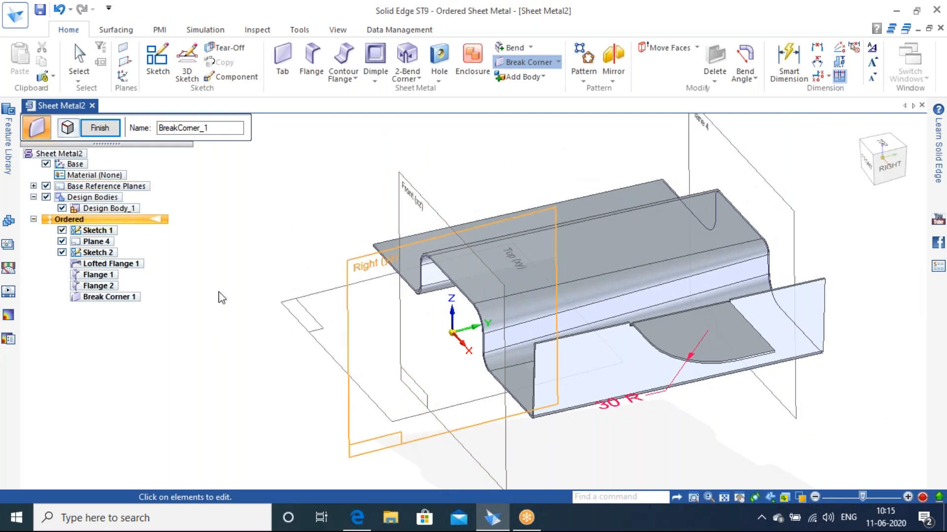
click(100, 127)
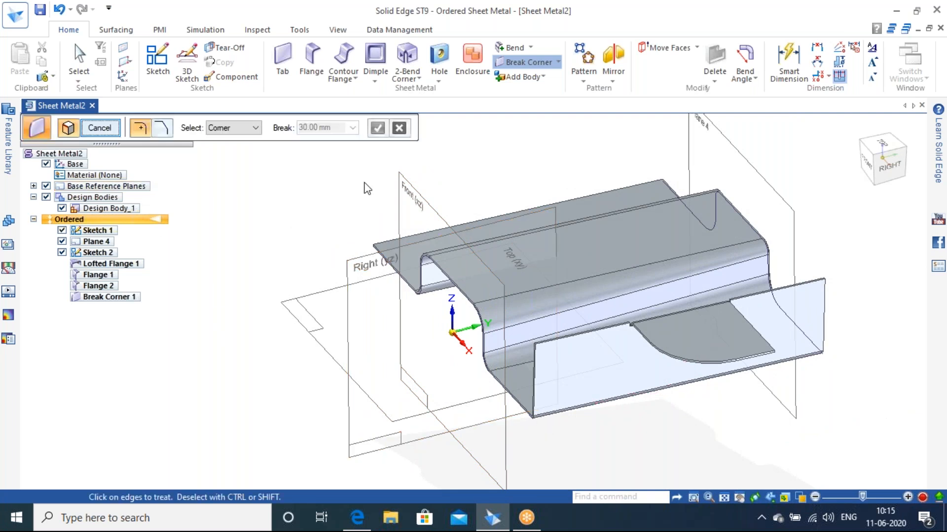
- Compare the Siemens plate drawing in the browser with the part in Solid Edge, check the bend command variants, and leave the Break Corner command
click(361, 508)
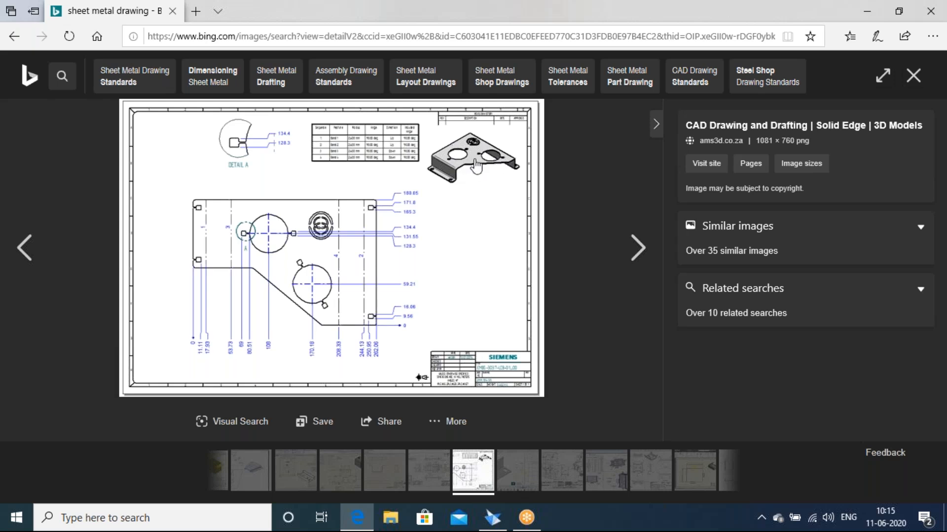
click(493, 518)
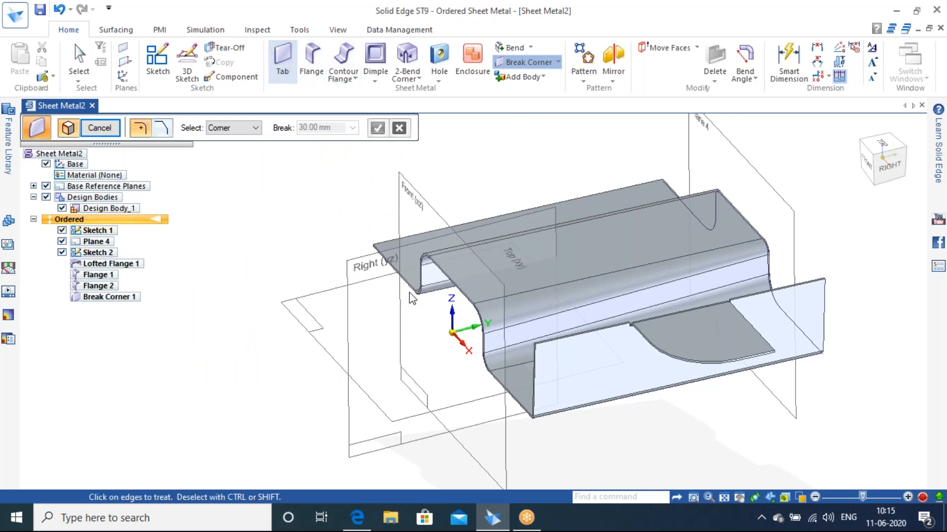
click(357, 518)
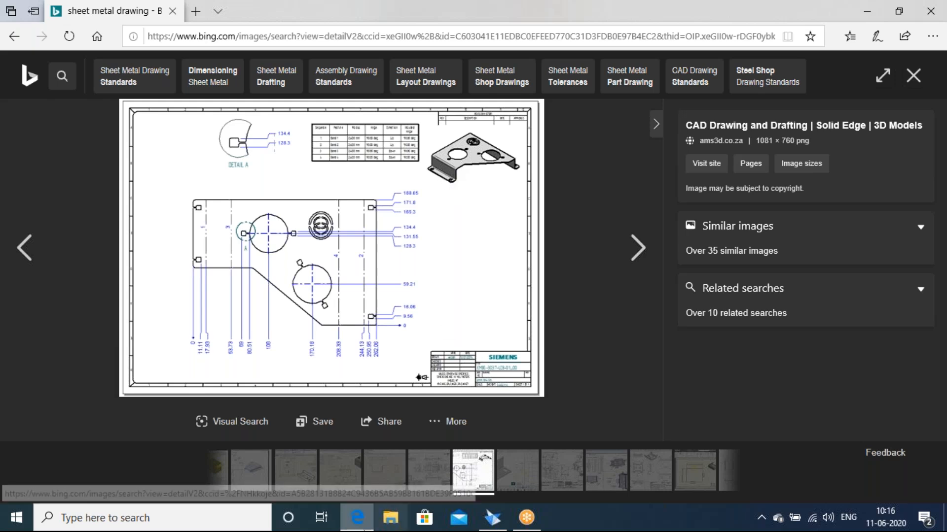
click(493, 517)
middle_drag(447, 280, 500, 190)
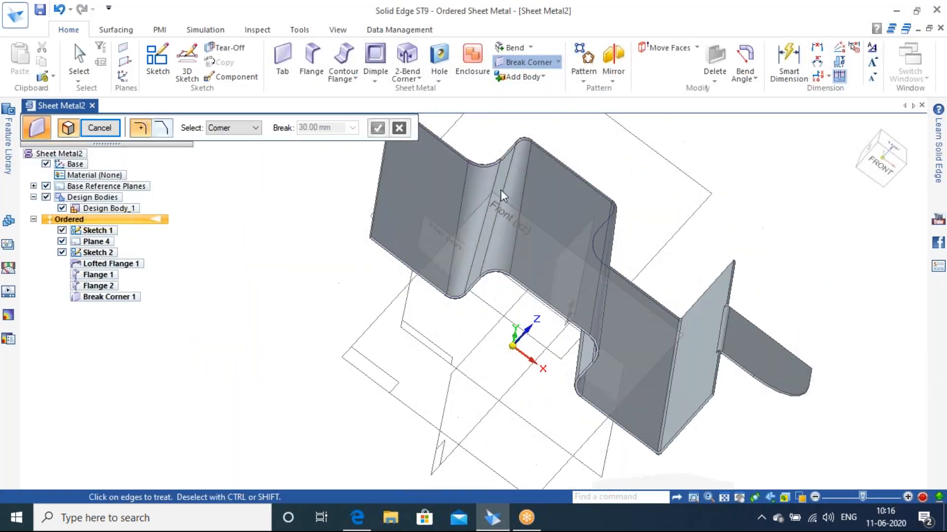
middle_drag(530, 223, 518, 163)
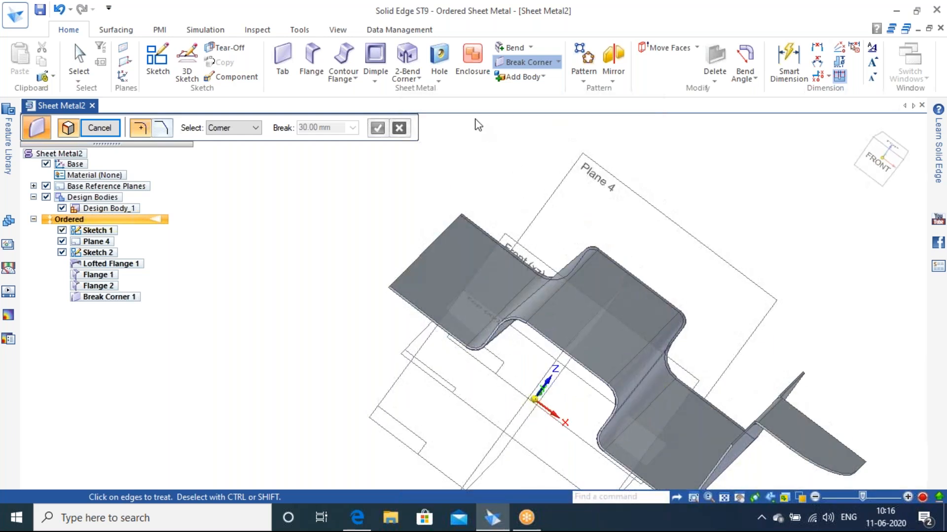
click(530, 48)
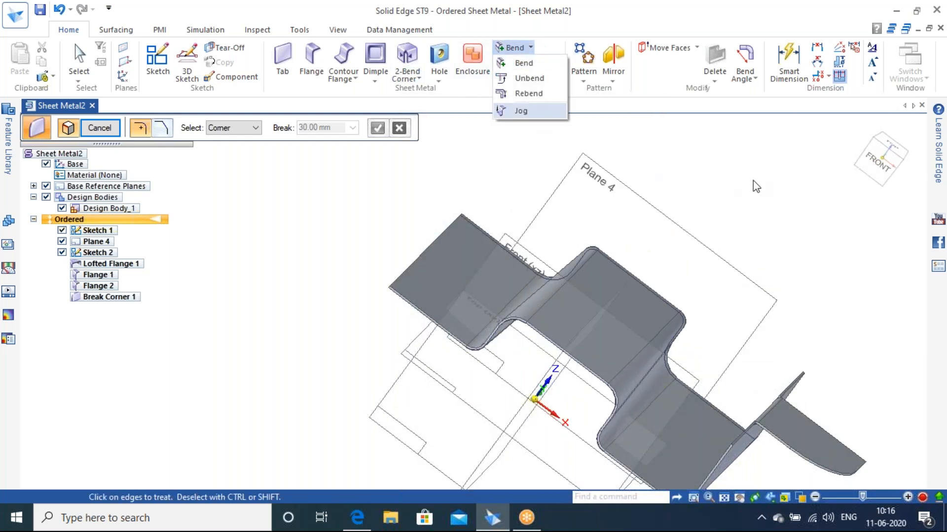
click(727, 181)
click(92, 128)
click(158, 62)
click(483, 255)
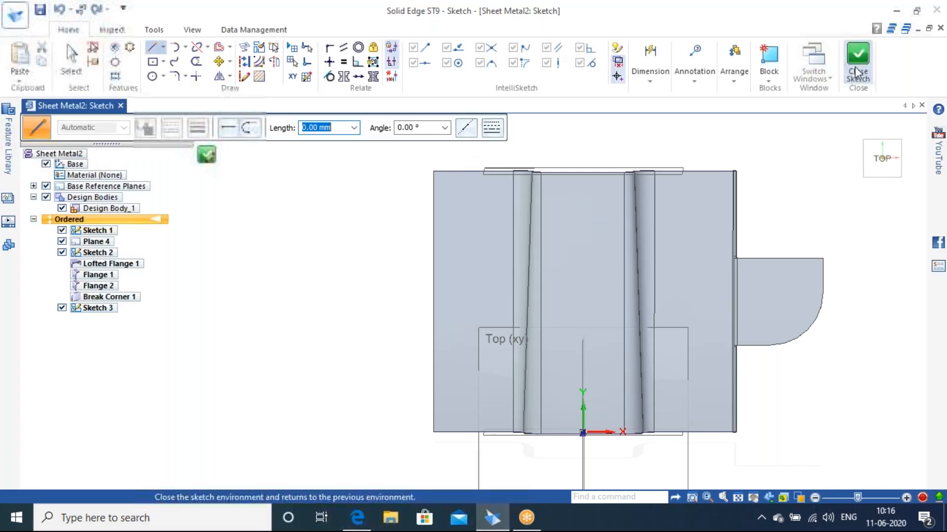
click(858, 68)
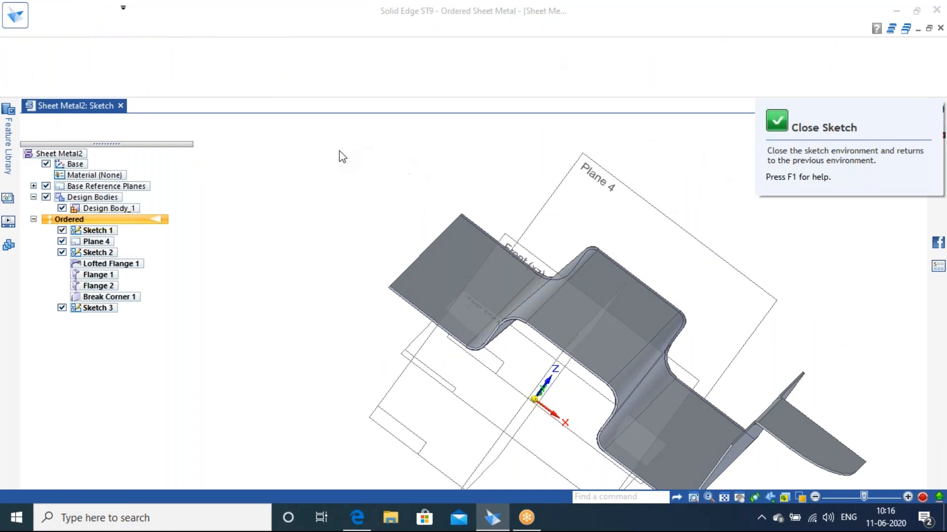
click(131, 131)
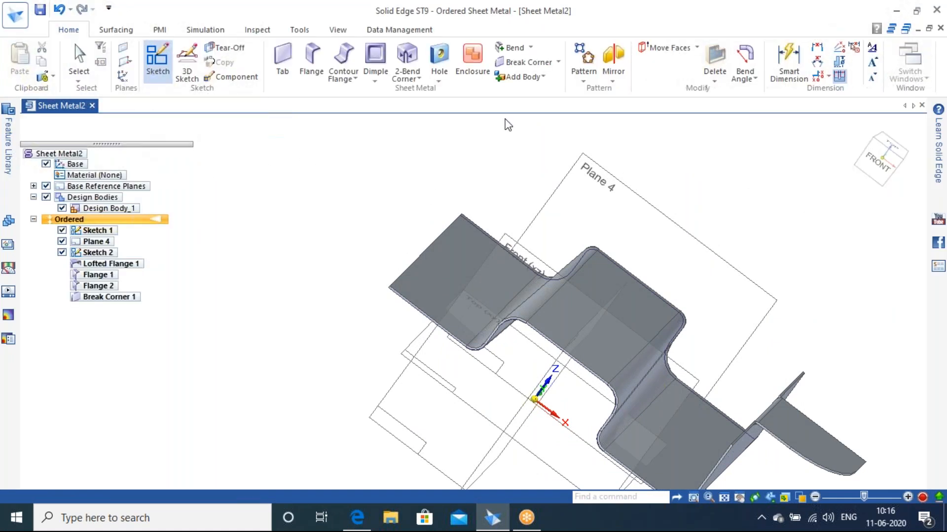
- Start a Jog on the flat face opposite the flanges and sketch a line about 171 mm long across it, parallel to the outer edge
click(531, 48)
click(537, 104)
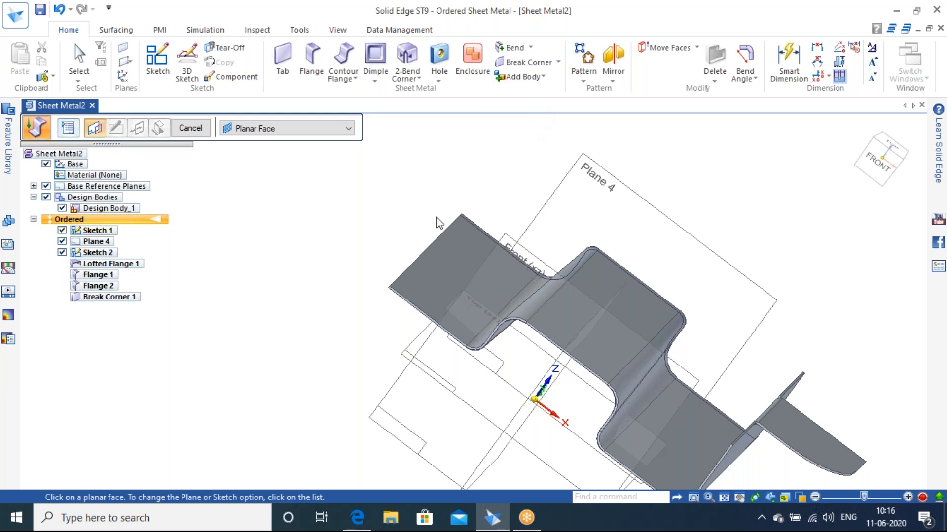
click(451, 262)
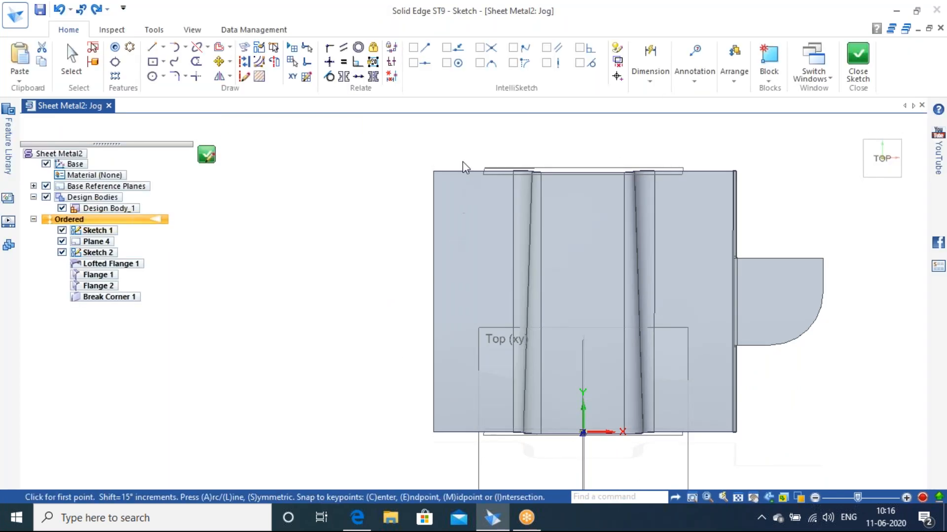
click(471, 151)
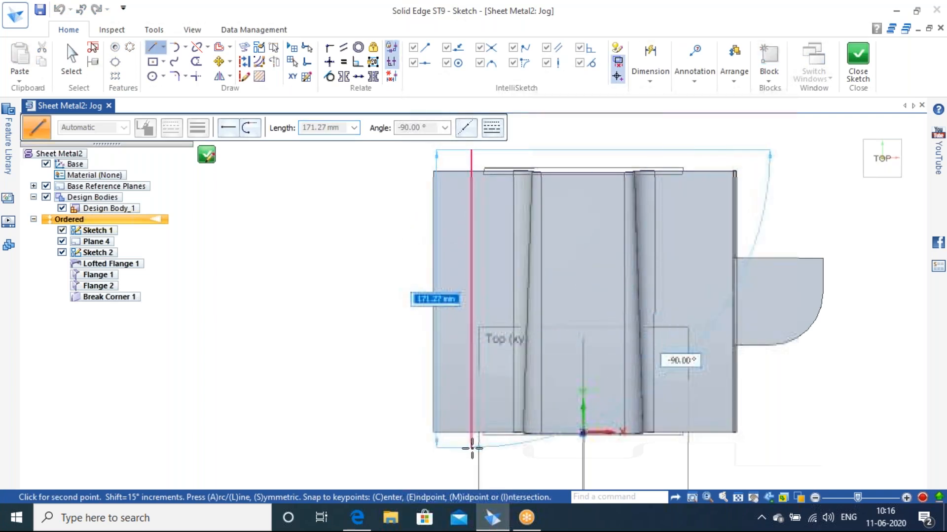
click(470, 451)
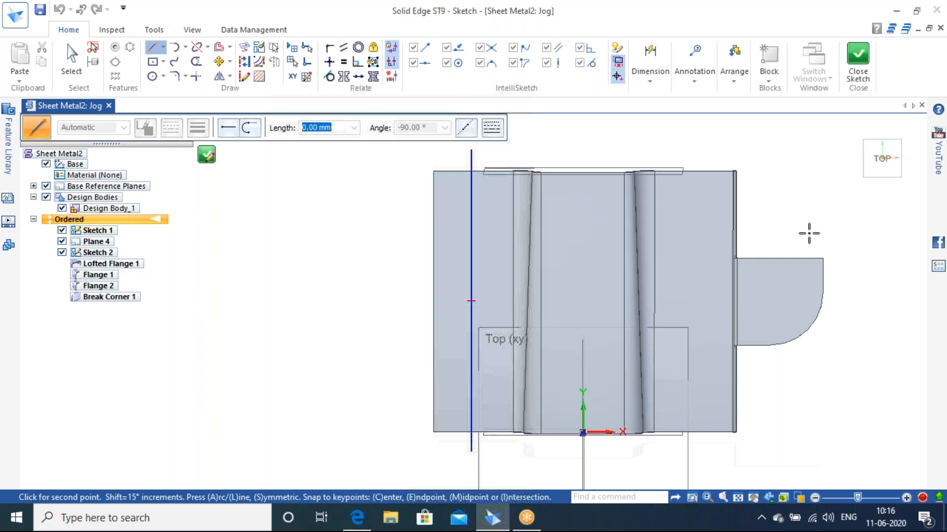
click(859, 64)
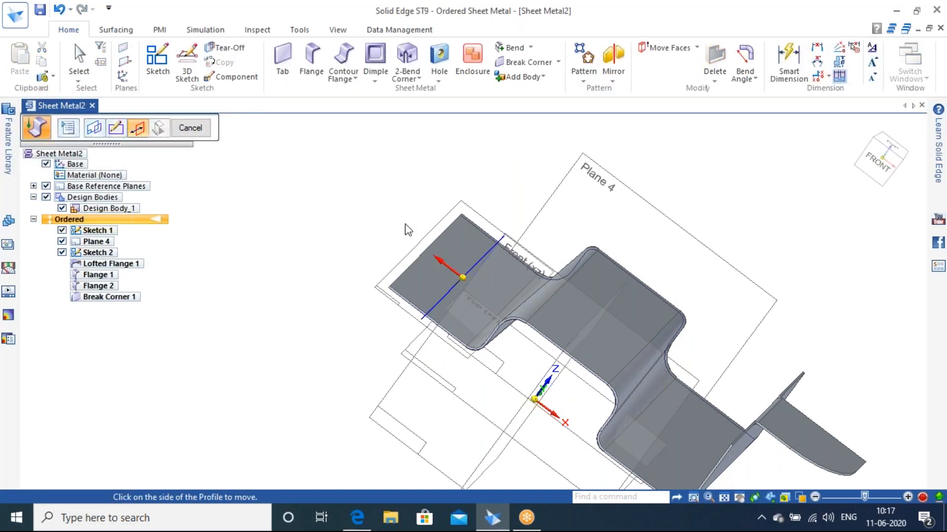
- Jog the outer side of the sketched line downward by 30 mm and finish the feature
click(374, 193)
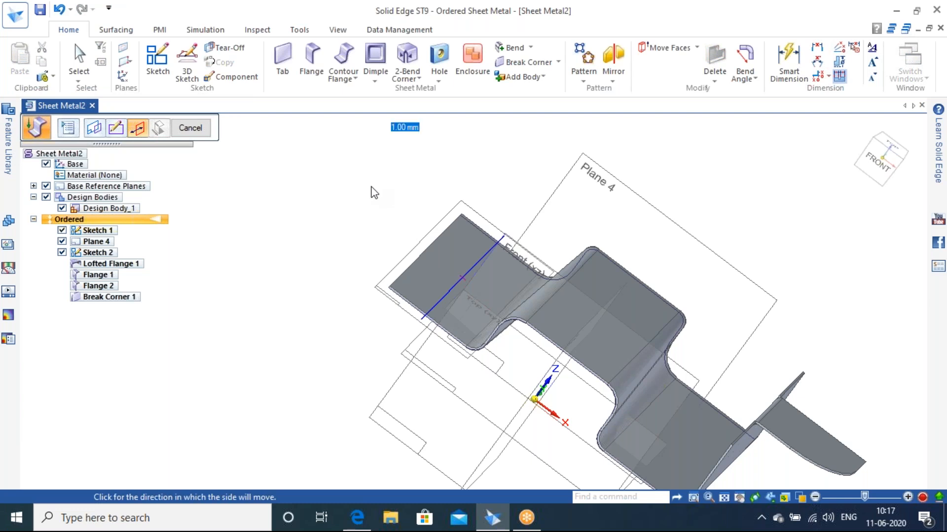
click(375, 193)
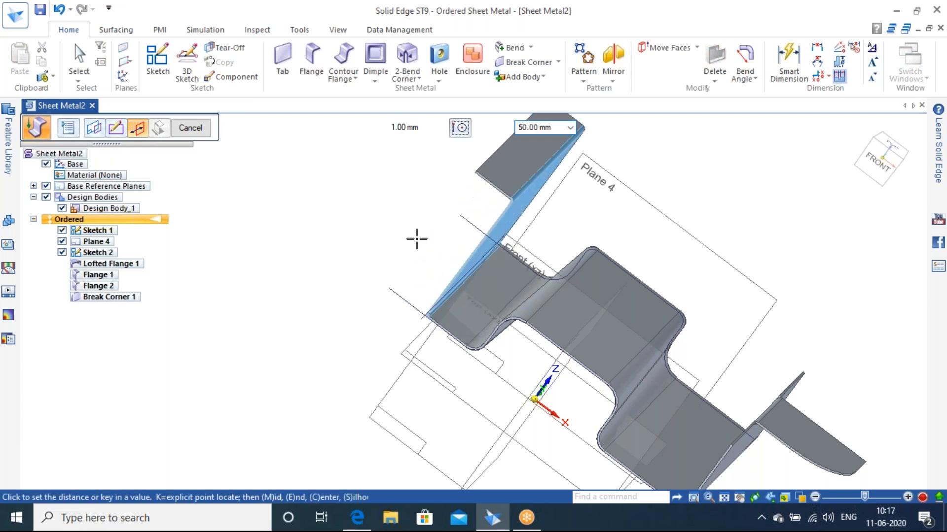
click(353, 283)
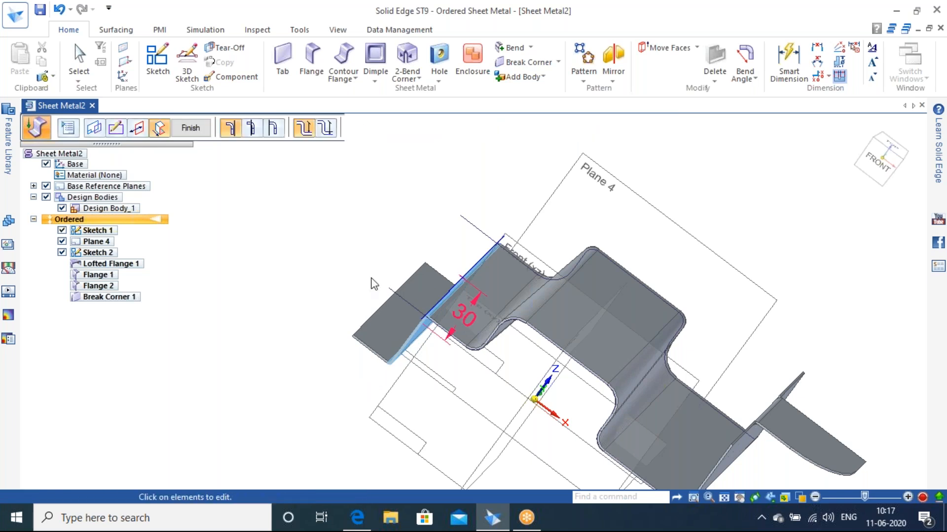
click(190, 128)
click(187, 128)
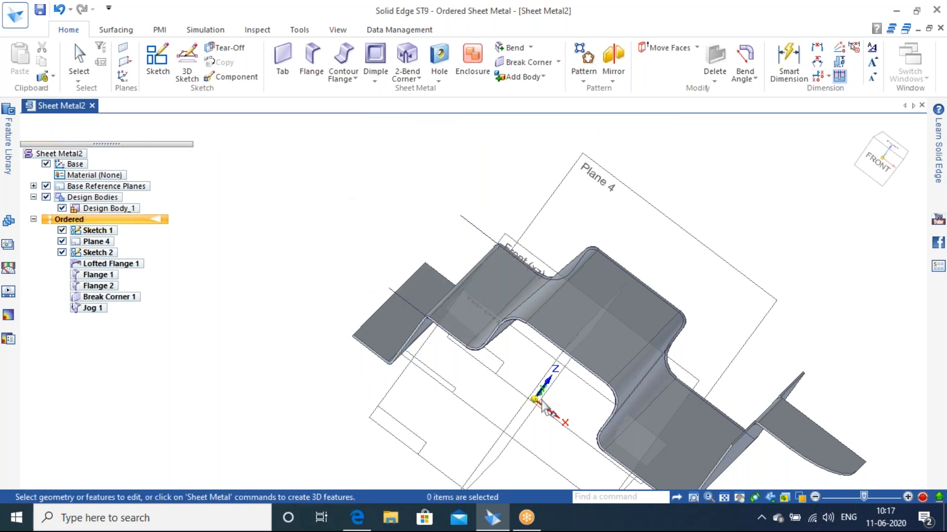
- Inspect the jogged part, browse from the Siemens plate to the GrabCAD bracket drawing in the browser, and return to Solid Edge
middle_drag(542, 407, 493, 380)
scroll(493, 346, down, 1)
middle_drag(493, 345, 440, 305)
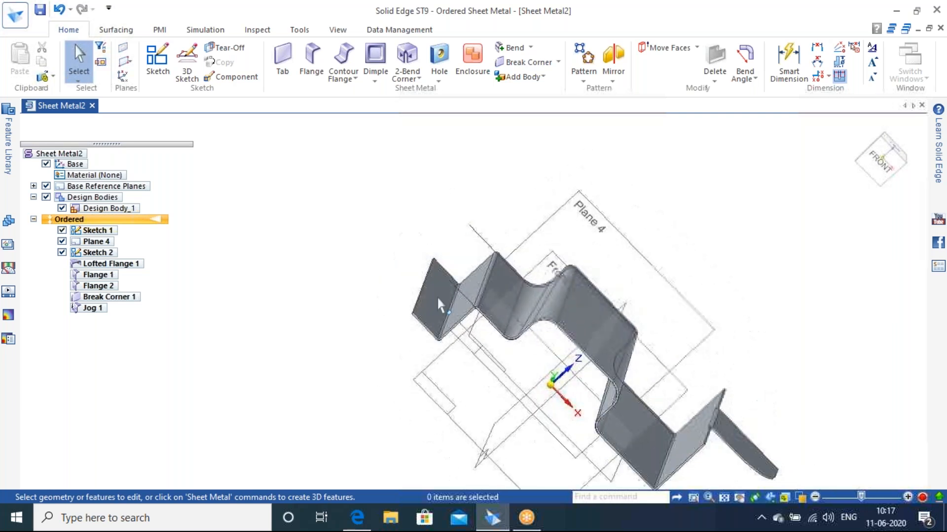
scroll(493, 316, up, 2)
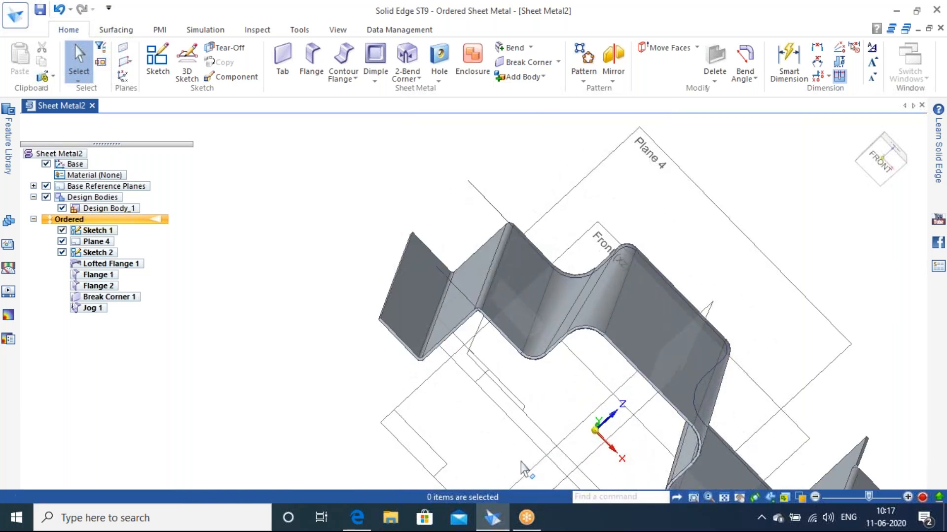
click(357, 518)
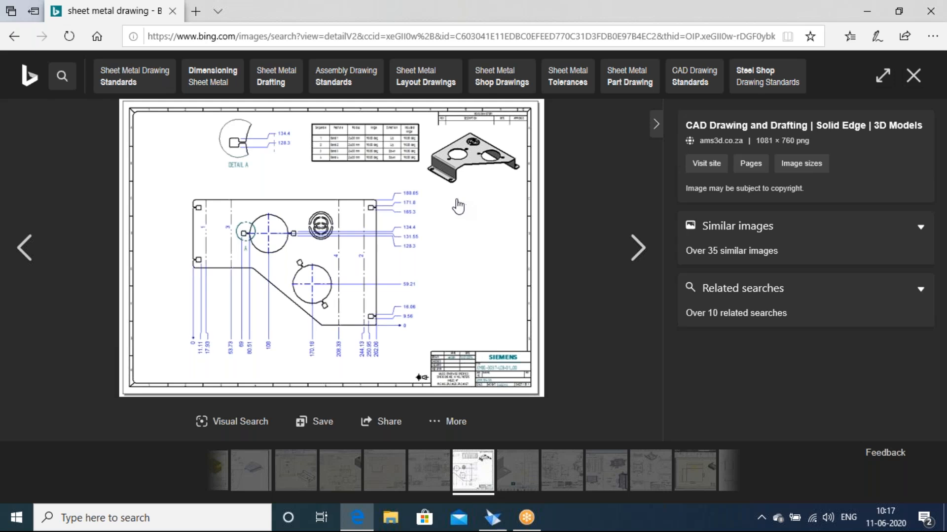
click(633, 249)
click(633, 249)
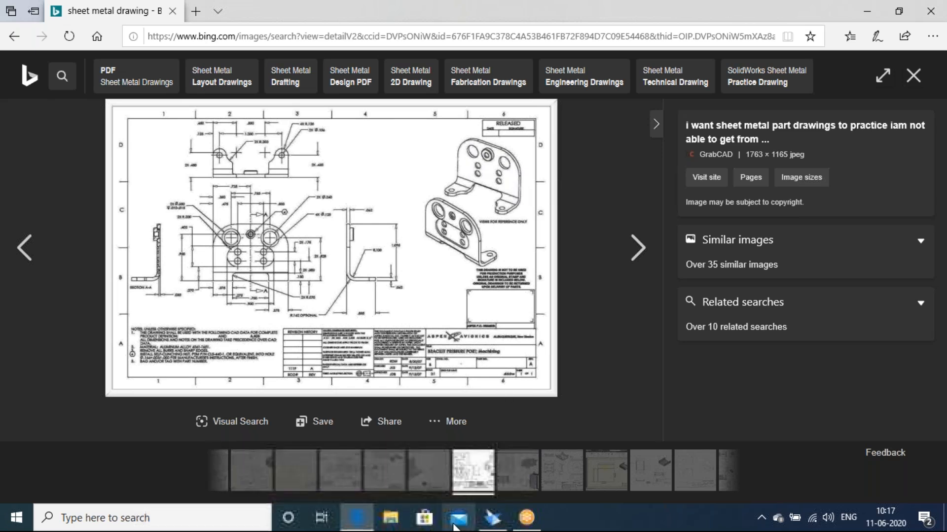
click(492, 517)
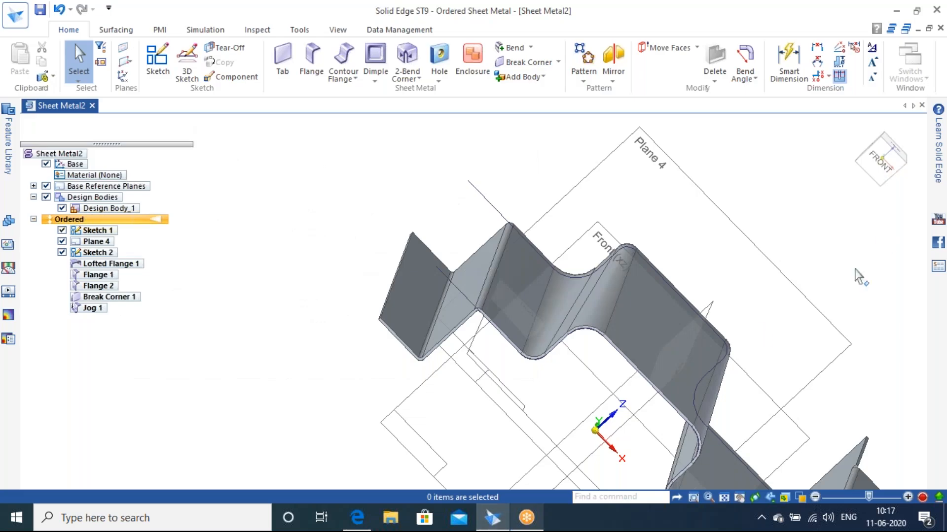
- Sketch a rectangle on the Top (xy) plane, clear of the part beyond the flange's front end, and finish the sketch
click(857, 130)
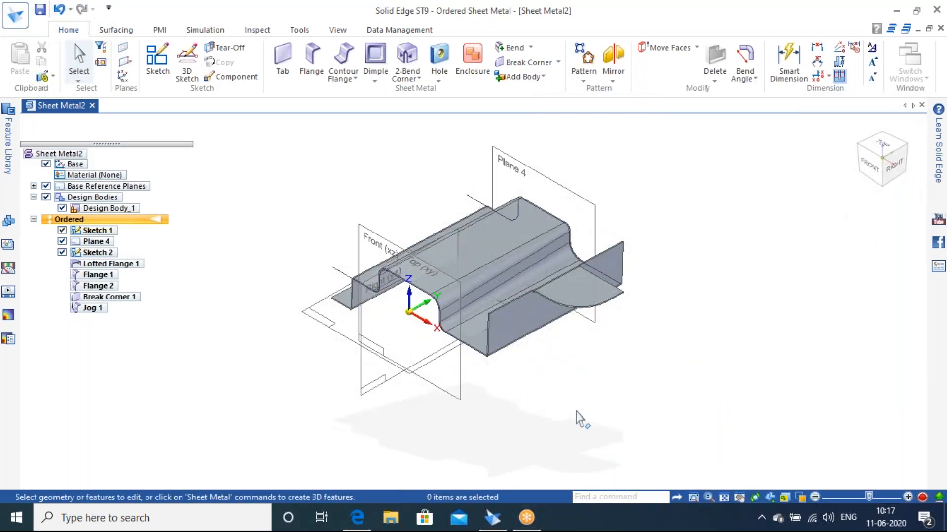
click(169, 72)
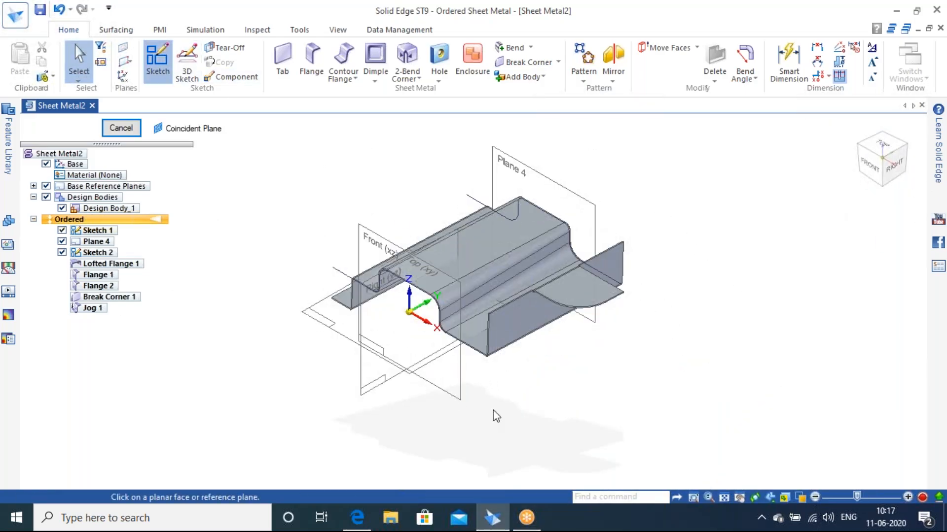
click(425, 369)
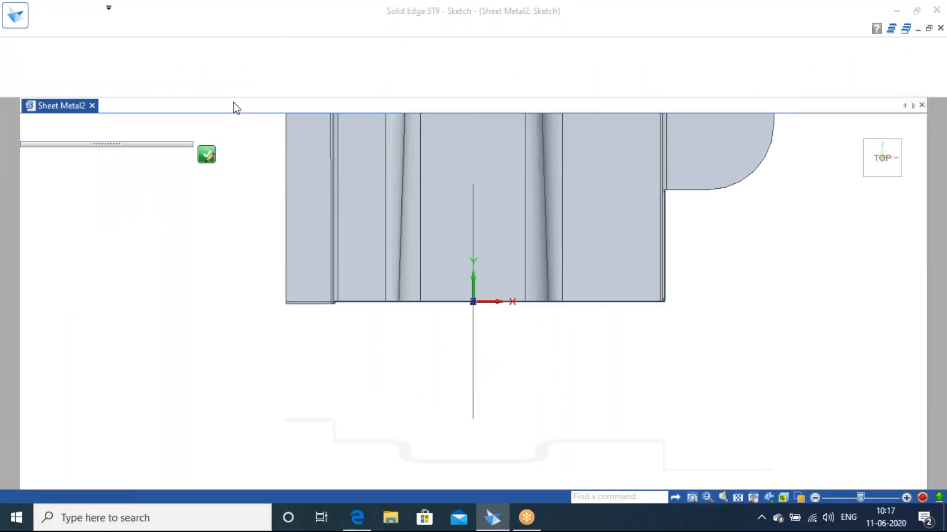
click(153, 63)
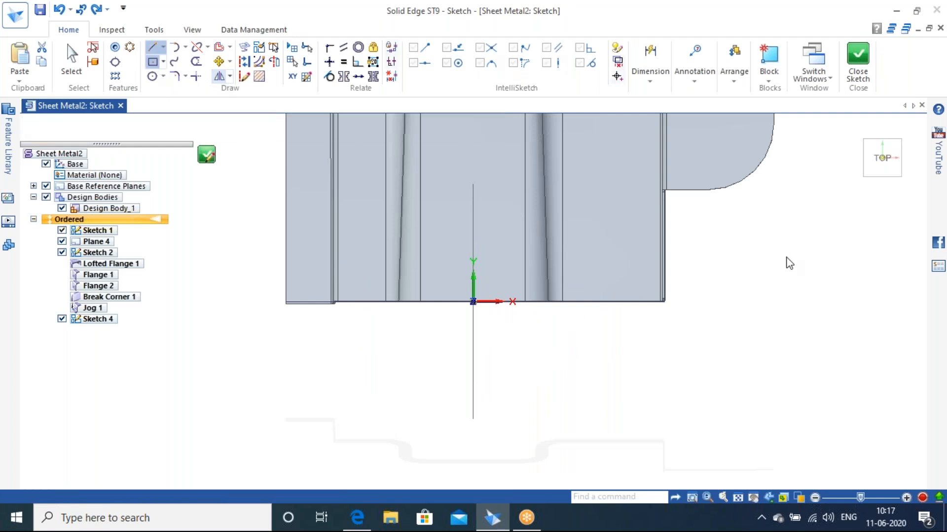
click(879, 313)
click(867, 70)
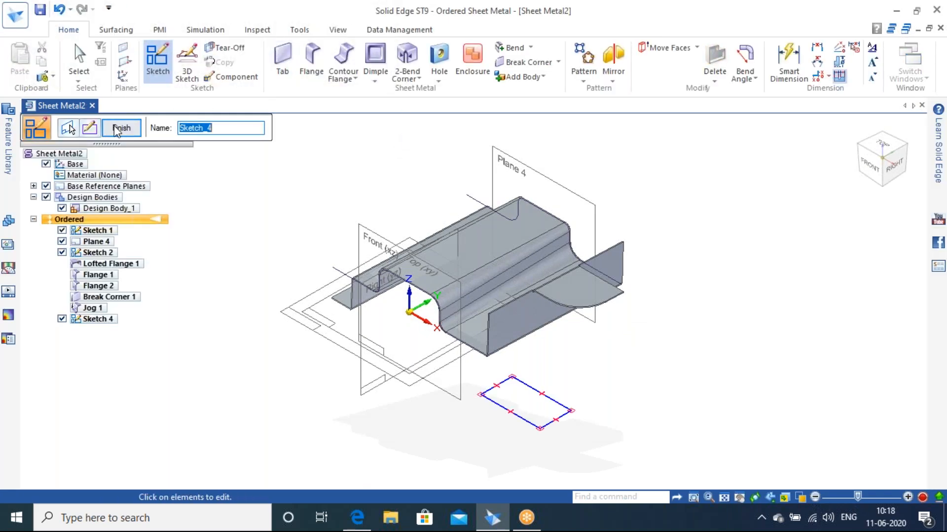
click(114, 125)
click(291, 56)
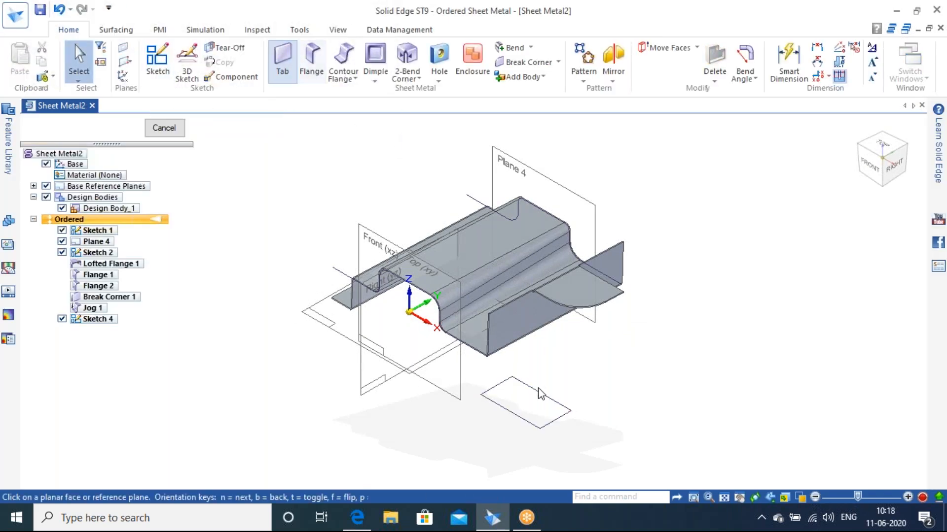
scroll(522, 398, up, 2)
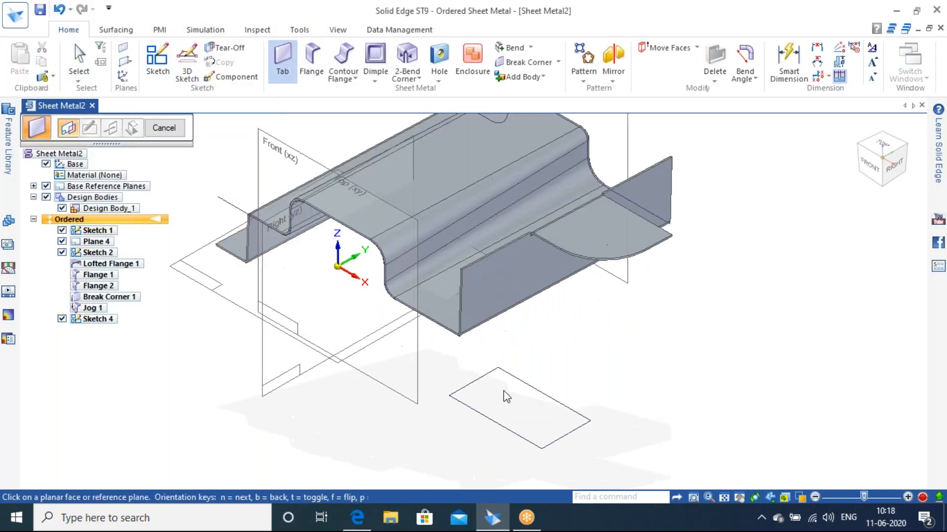
scroll(510, 383, up, 2)
scroll(493, 377, down, 1)
scroll(513, 374, up, 1)
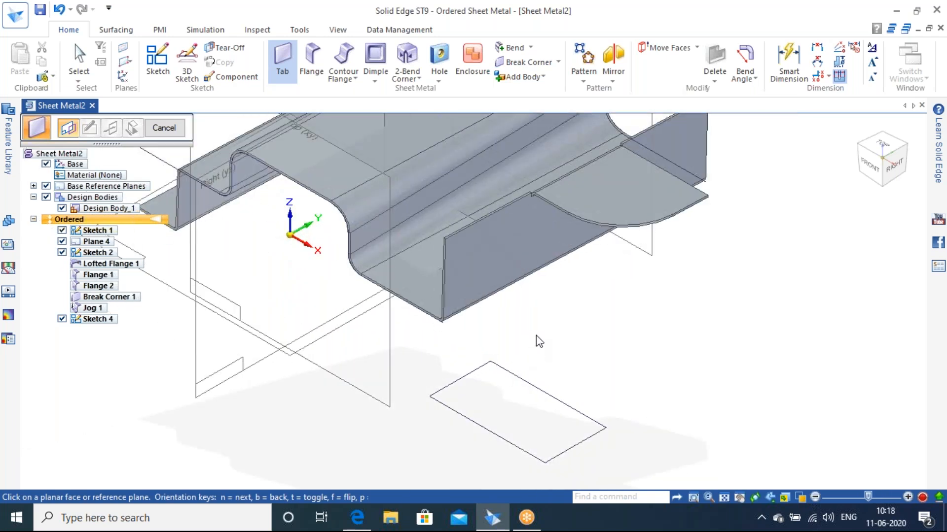
shift+middle_drag(537, 336, 653, 265)
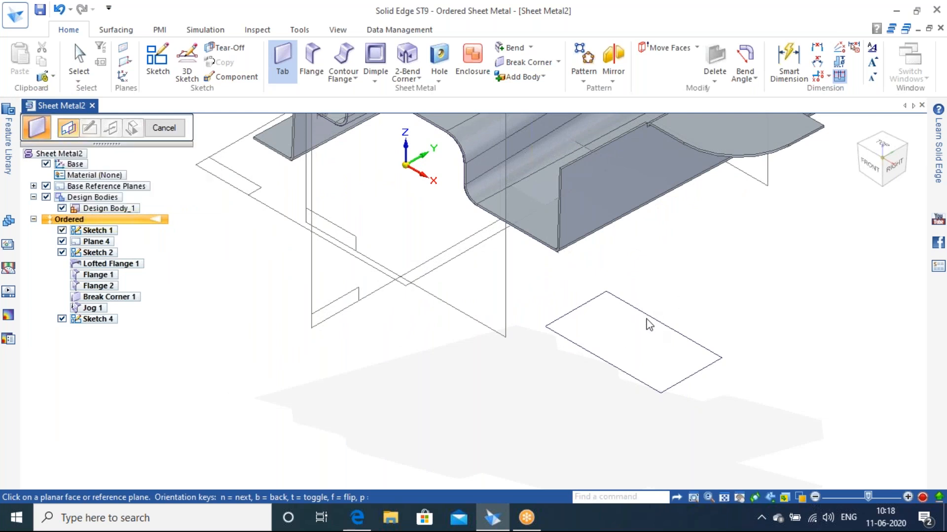
middle_drag(601, 342, 719, 264)
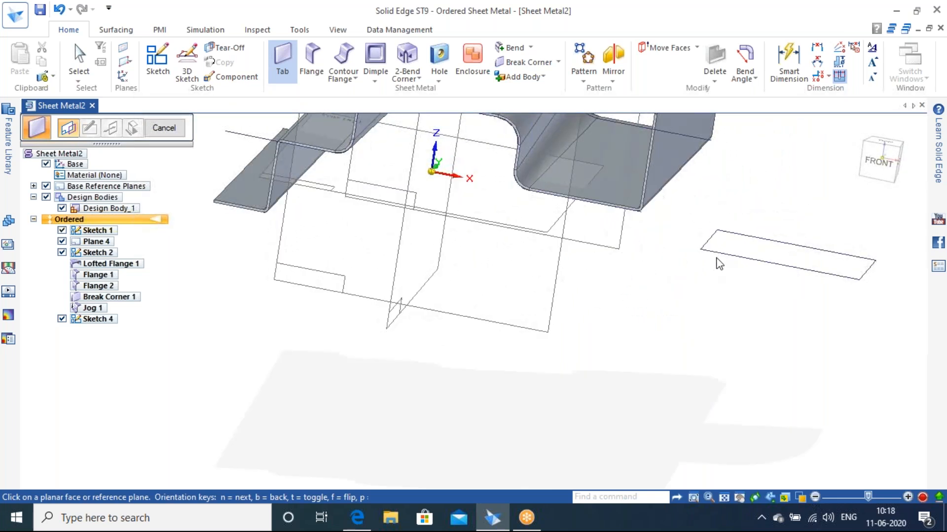
middle_drag(666, 252, 734, 307)
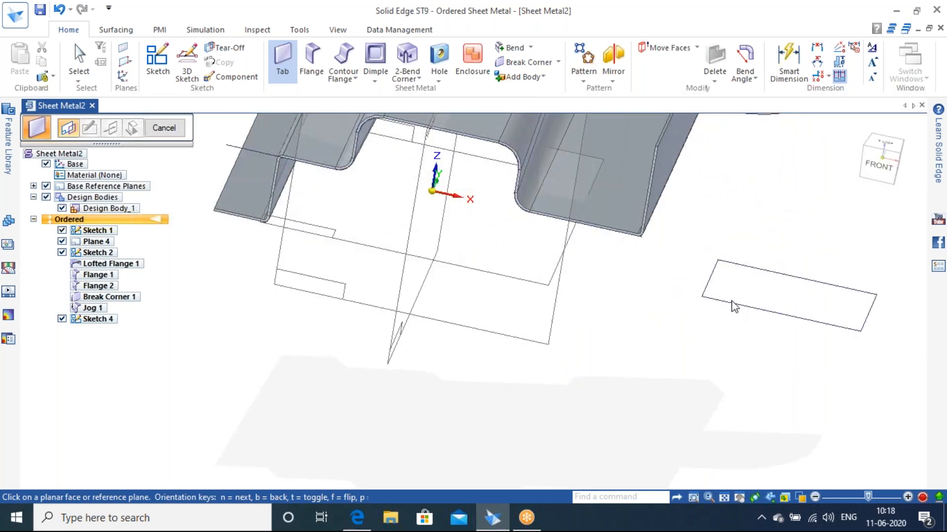
middle_drag(792, 268, 770, 349)
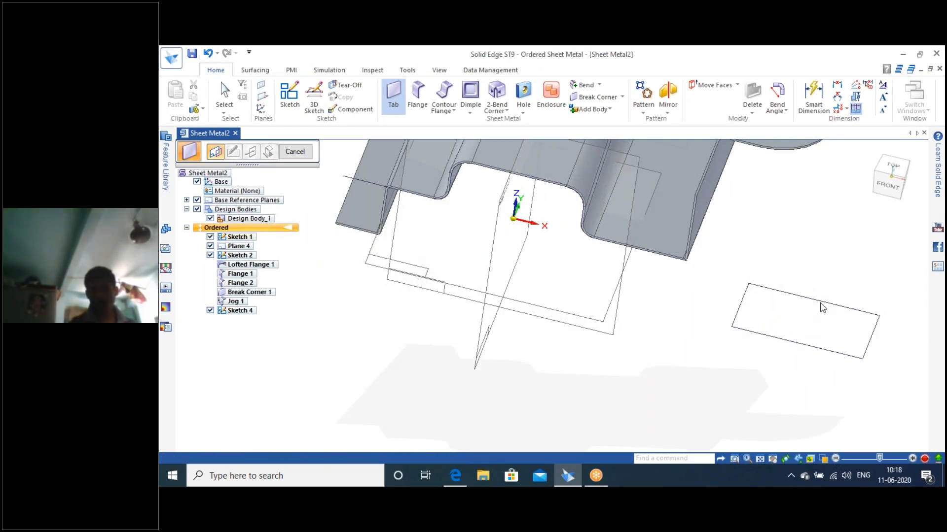
key(Escape)
- Close the current sheet metal document and create a new ISO Metric Part document
click(923, 132)
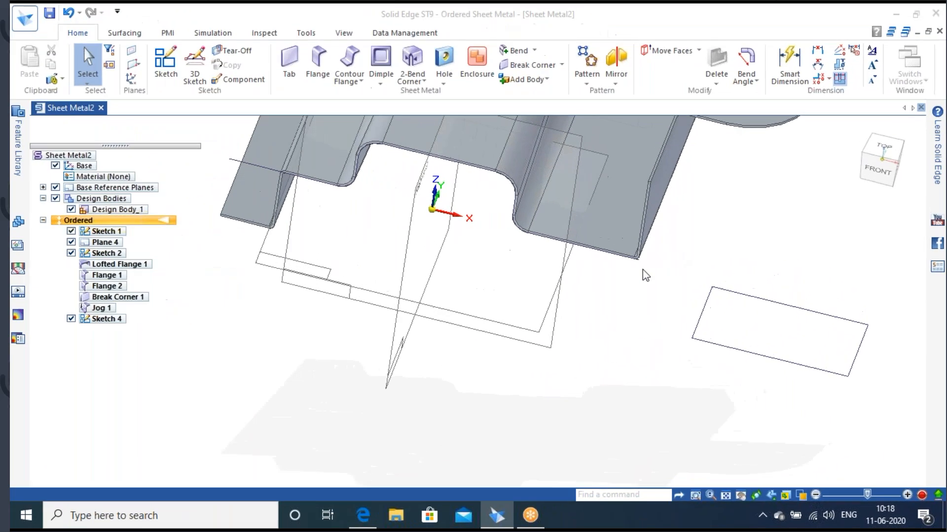
click(579, 304)
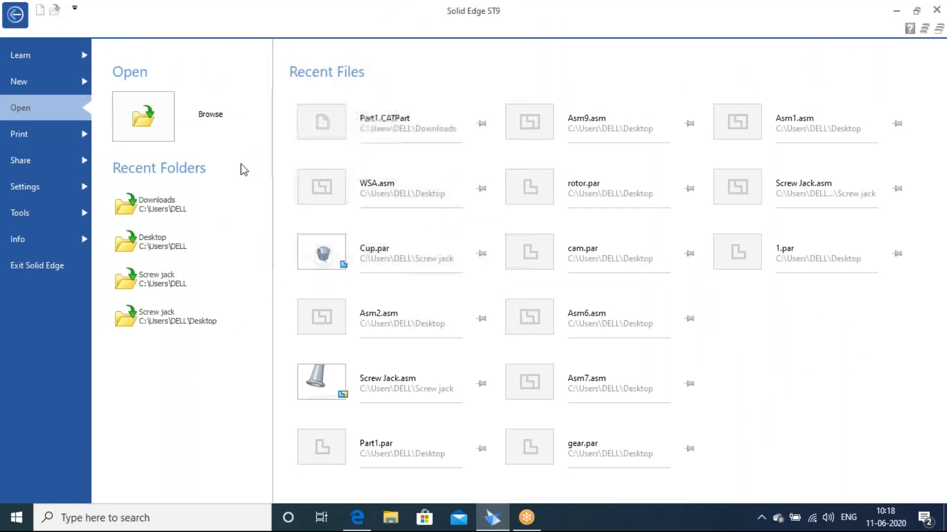
click(34, 79)
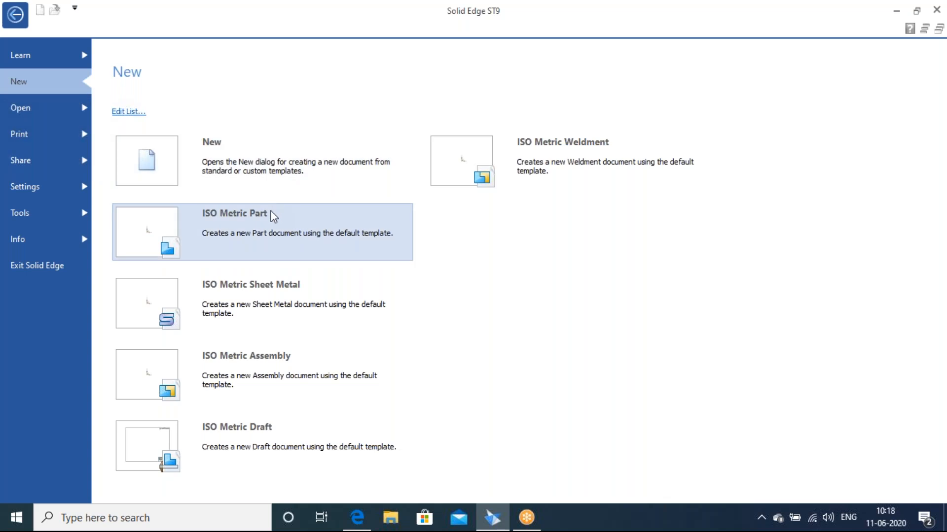
click(271, 216)
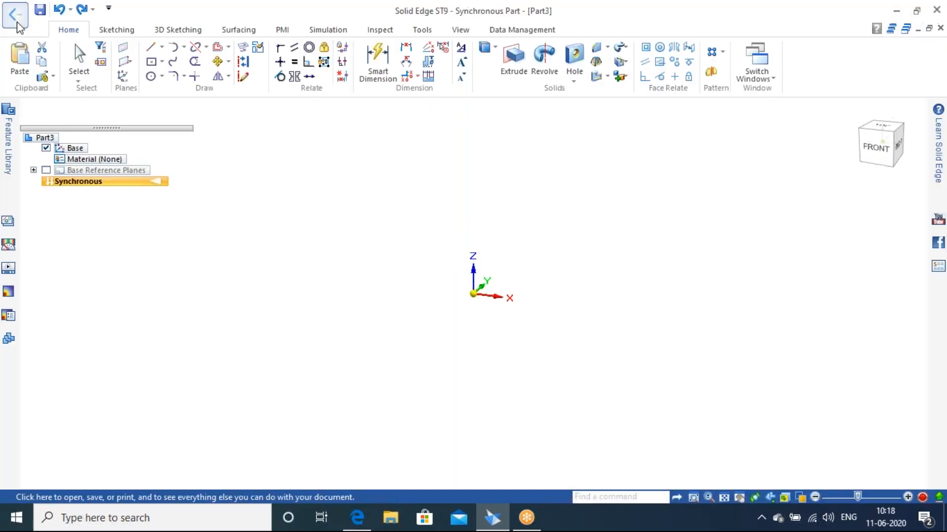
- Create a new document from the ISO Metric Sheet Metal template
click(19, 24)
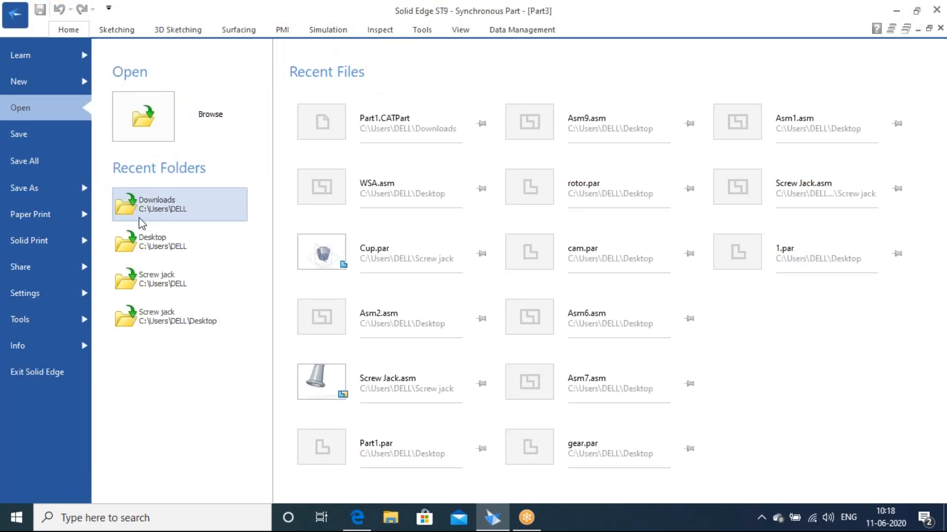
click(65, 84)
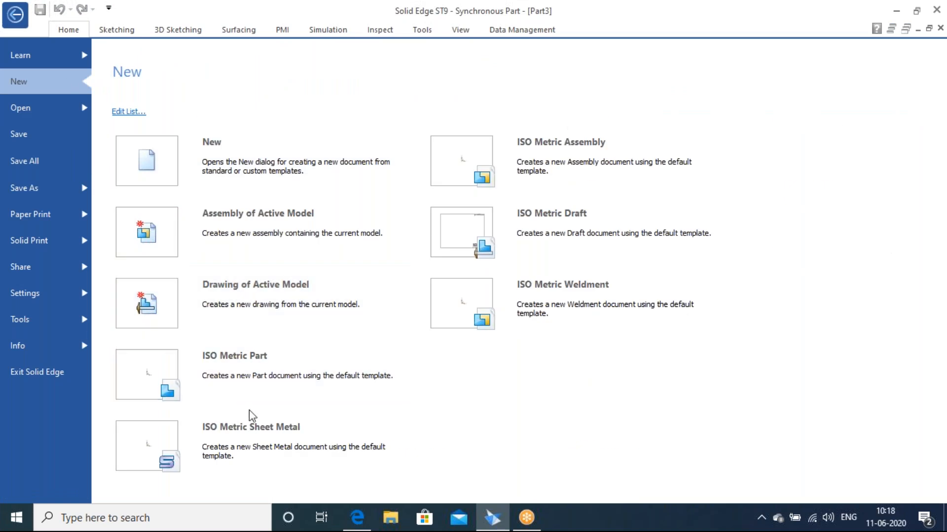
click(249, 427)
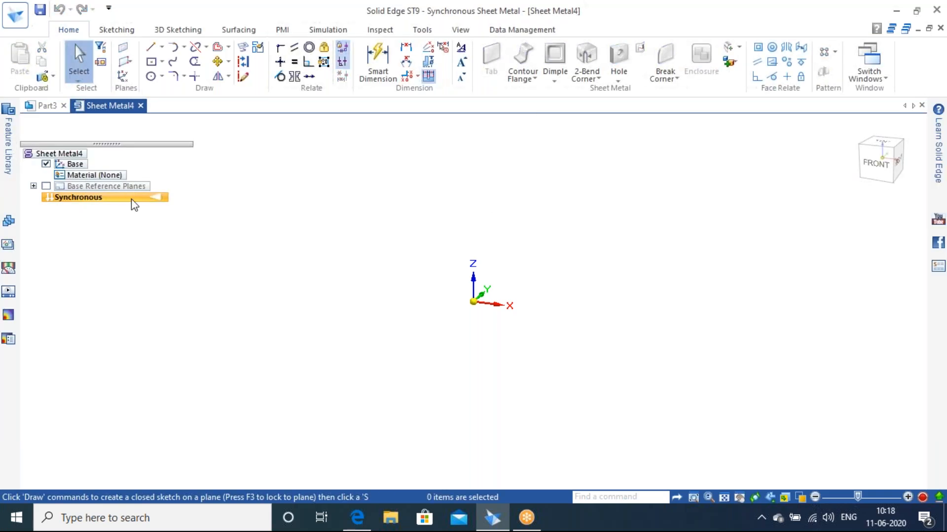
- Lock sketching to the base XY plane and draw a rectangle by center on it, offset from the origin
click(856, 129)
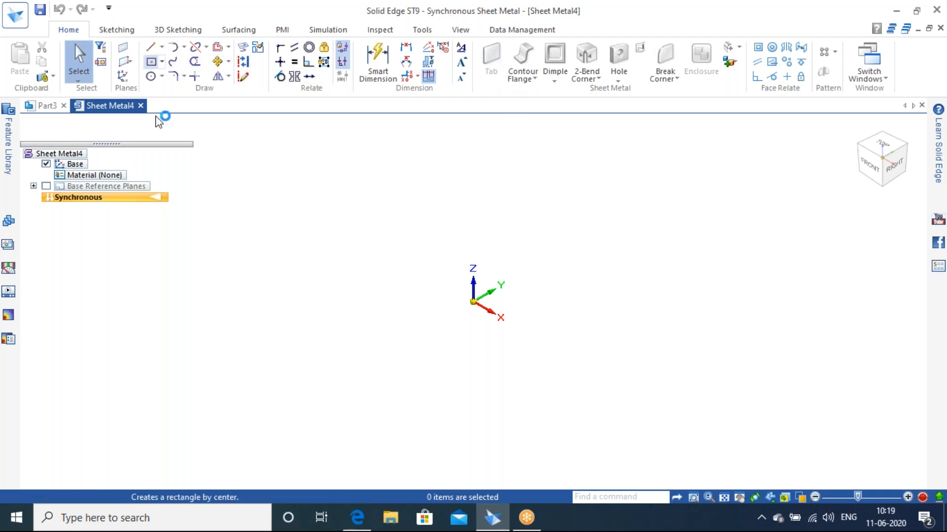
click(151, 62)
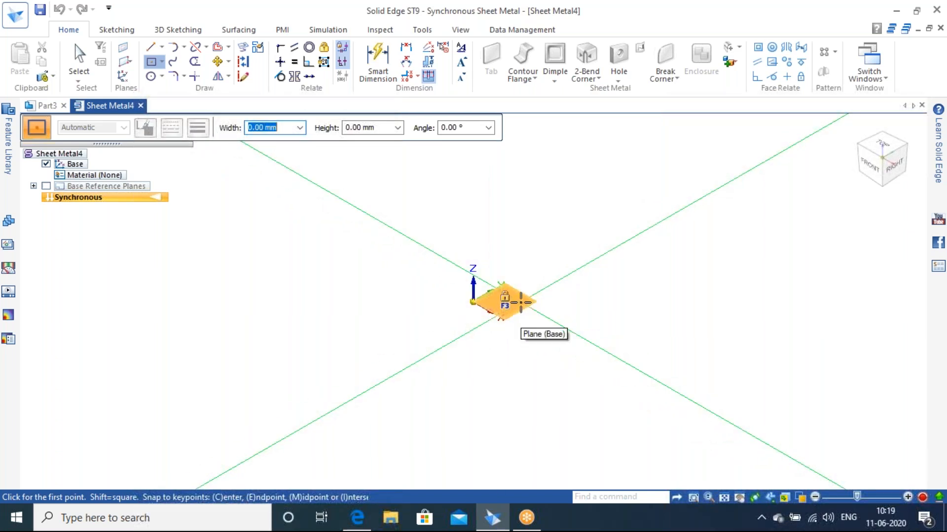
key(F3)
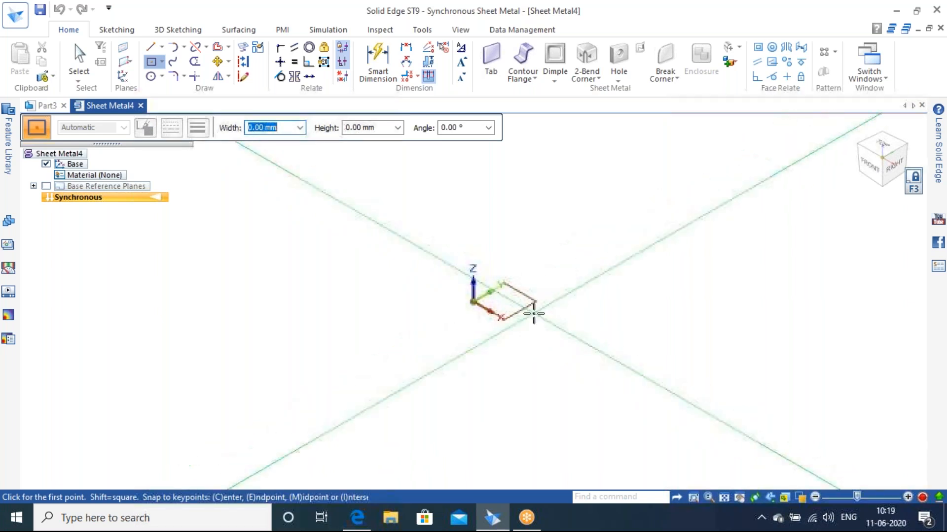
click(614, 290)
click(723, 299)
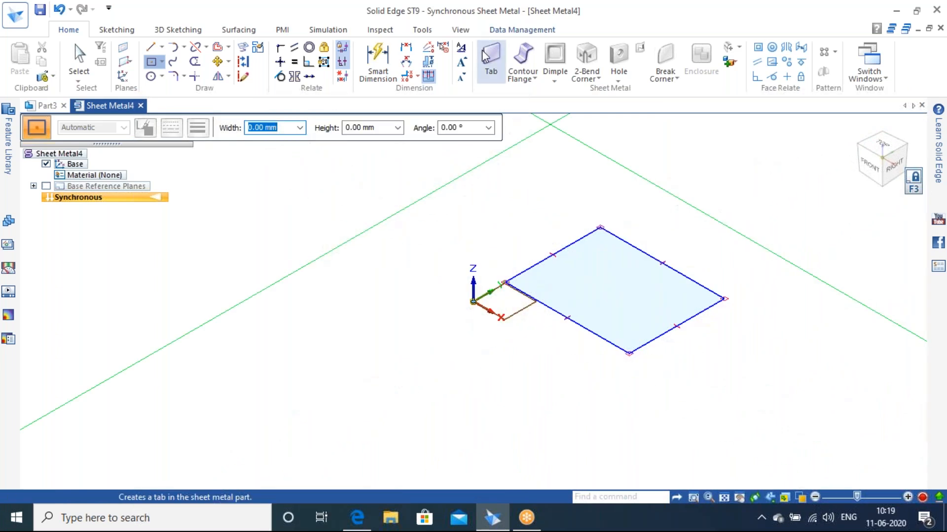
- Create a Tab from the rectangular region, 5 mm thick, with the material direction pointing upward
click(491, 62)
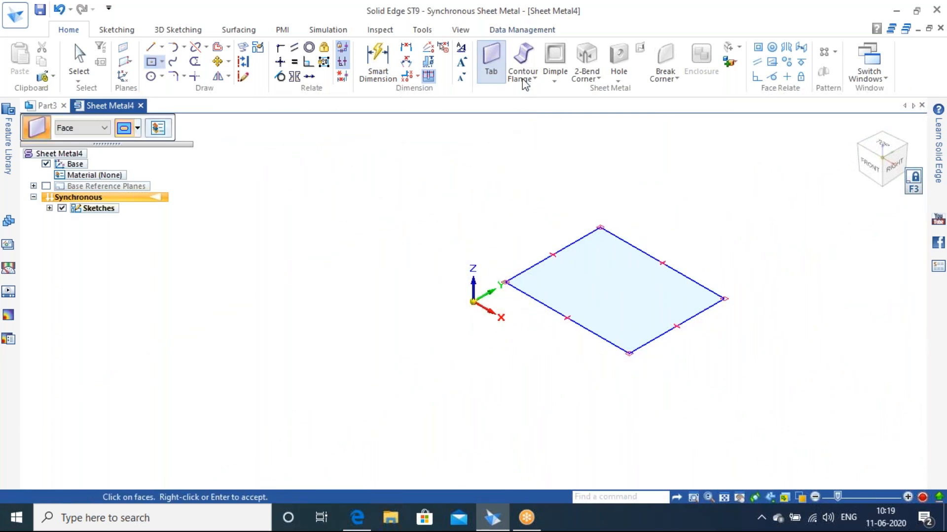
click(627, 249)
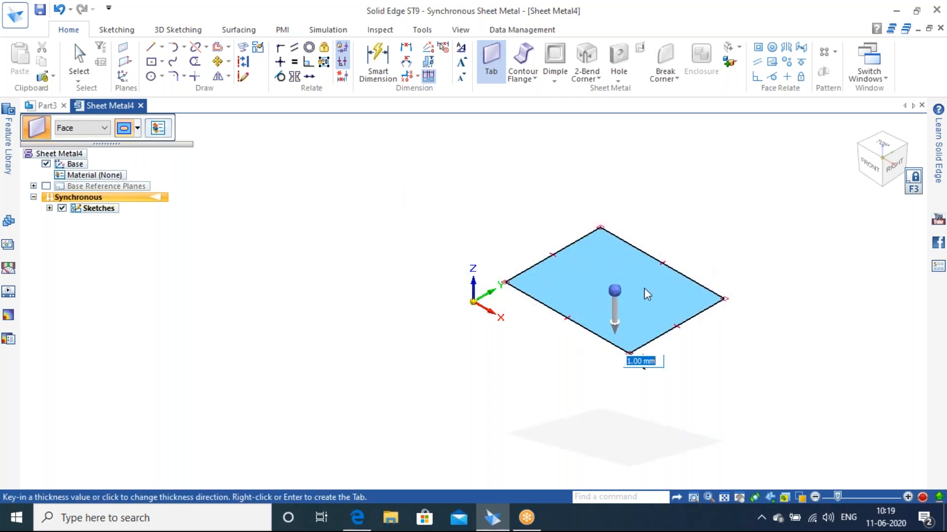
click(617, 325)
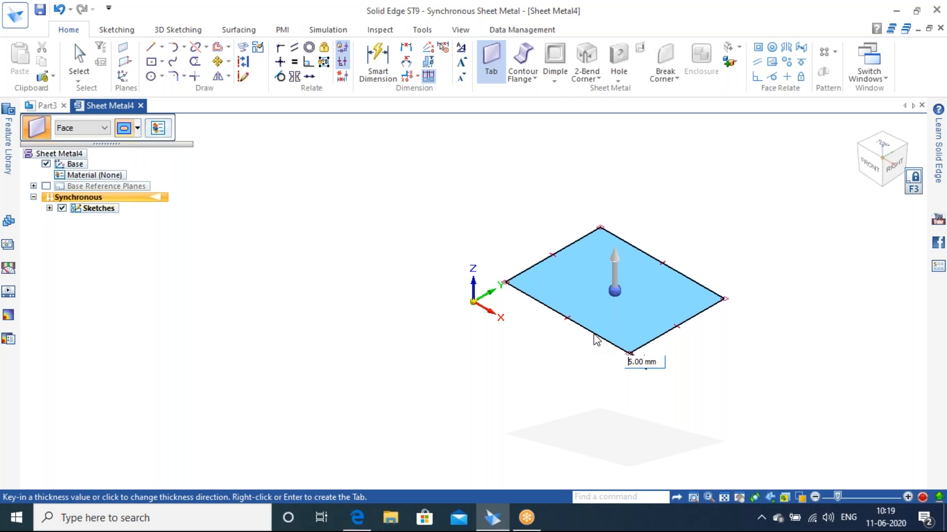
right_click(597, 340)
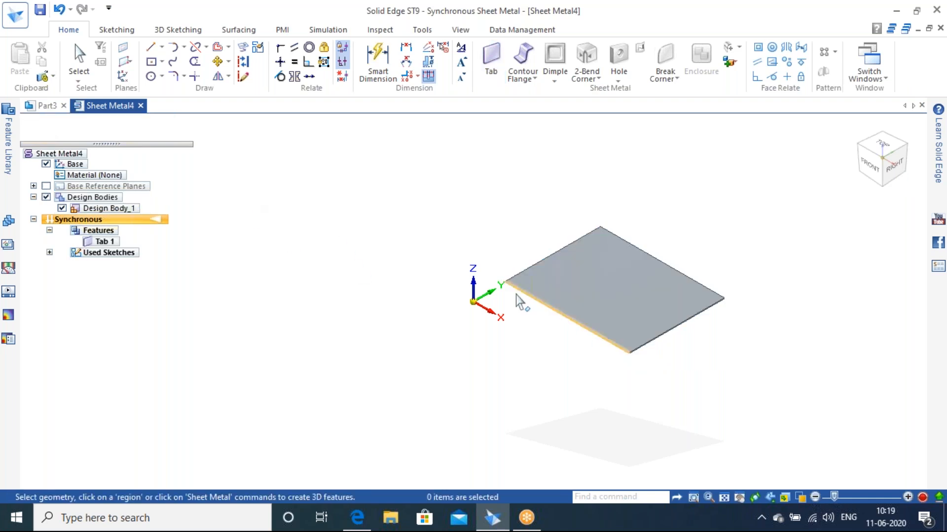
- Inspect the flat tab from several angles, check the GrabCAD bracket drawing in the browser, and return to Solid Edge
middle_drag(596, 338, 625, 300)
scroll(579, 318, up, 5)
mouse_move(607, 351)
middle_down()
mouse_move(606, 321)
mouse_move(602, 347)
middle_up()
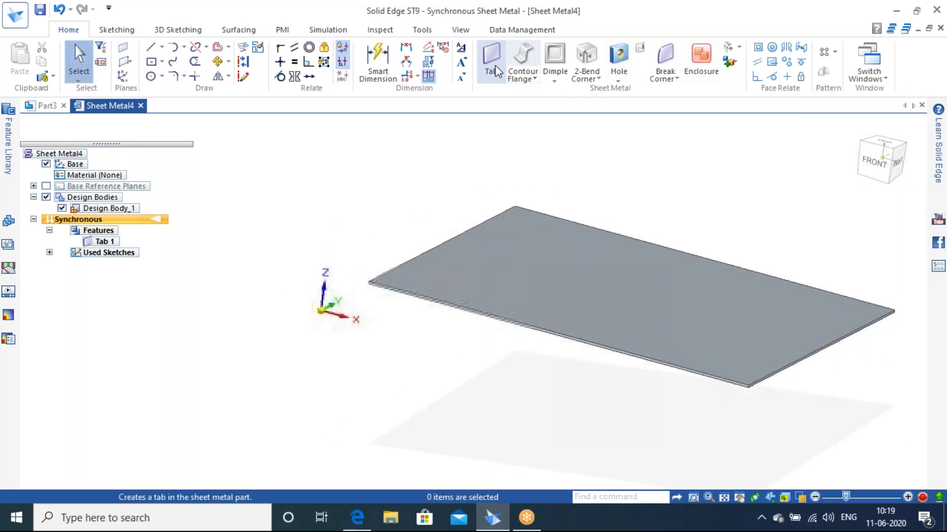
middle_drag(666, 269, 581, 433)
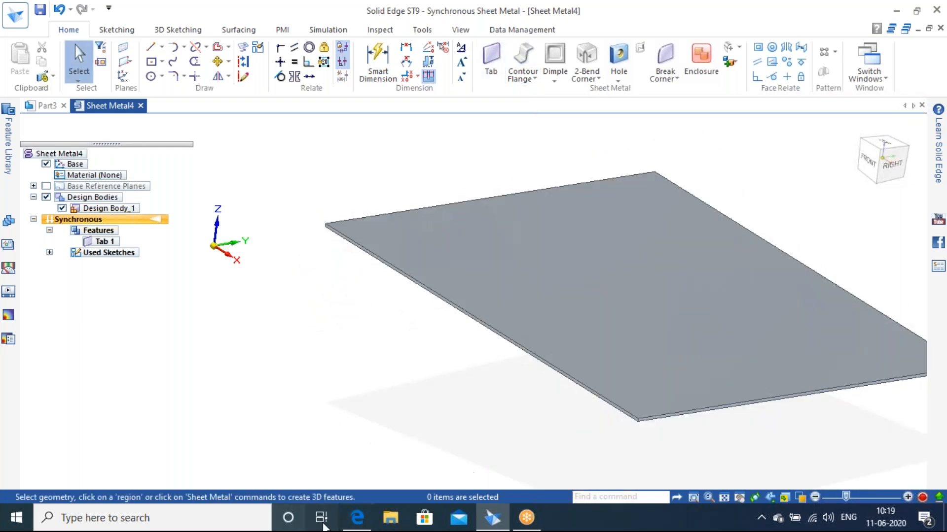
click(358, 518)
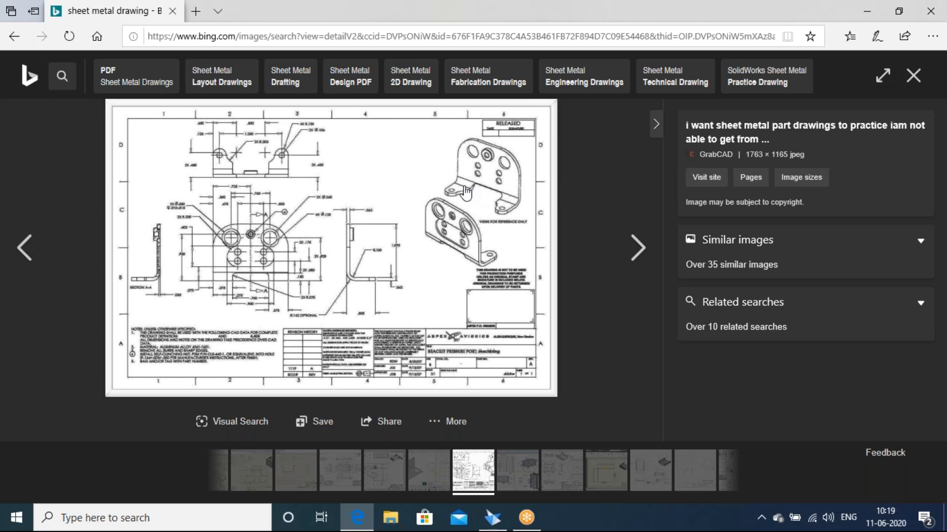
click(493, 517)
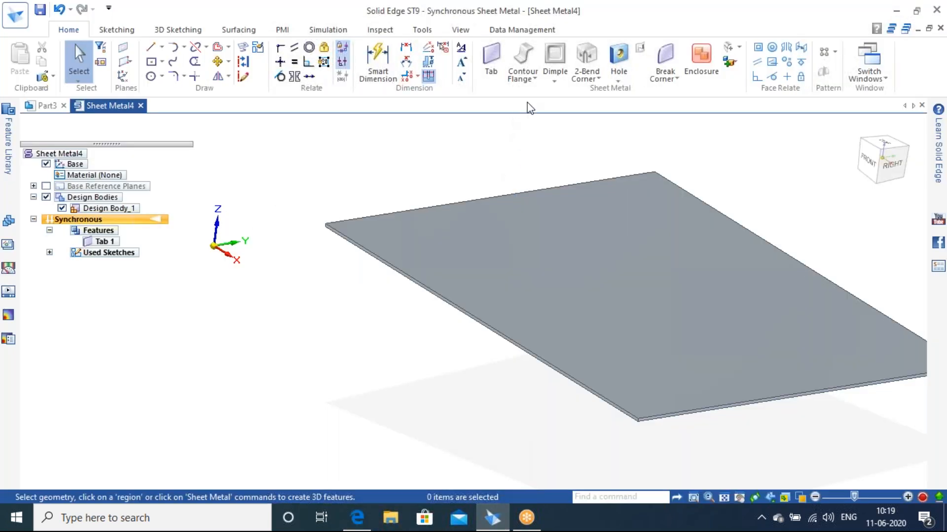
click(562, 79)
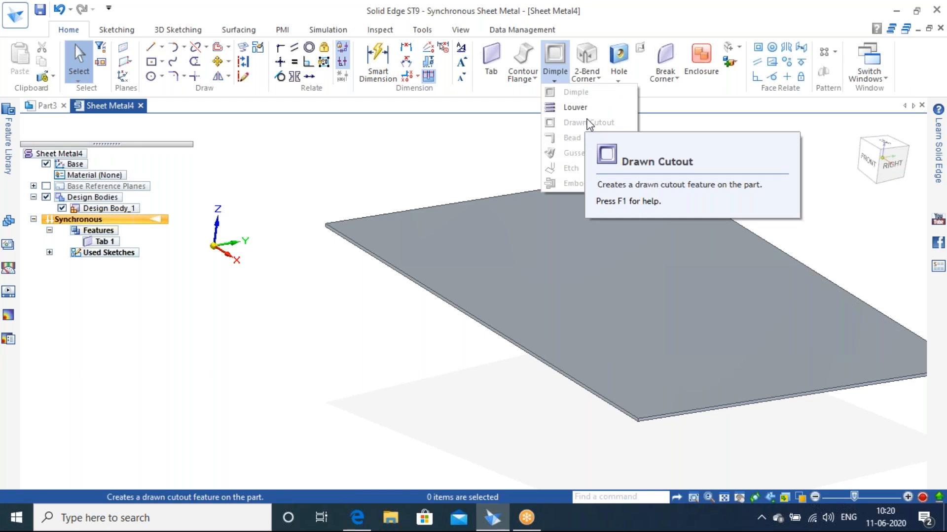
click(679, 118)
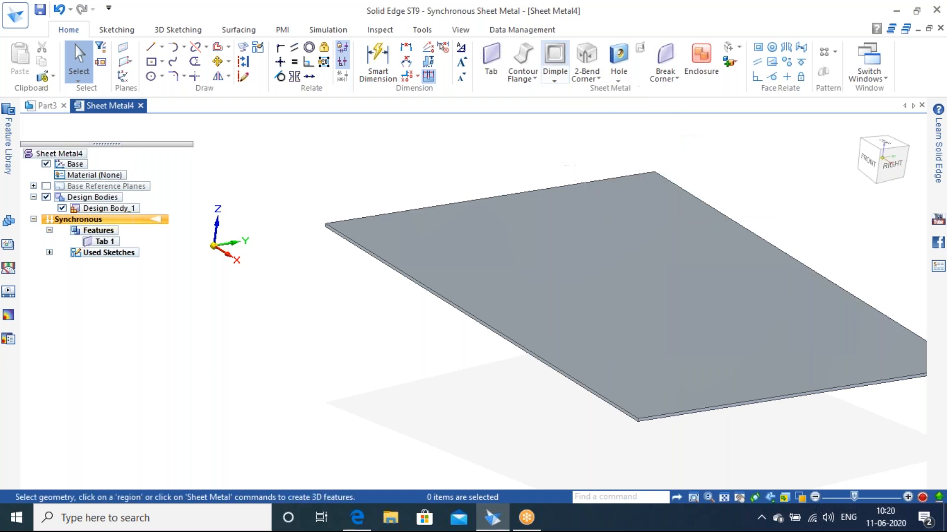
click(618, 81)
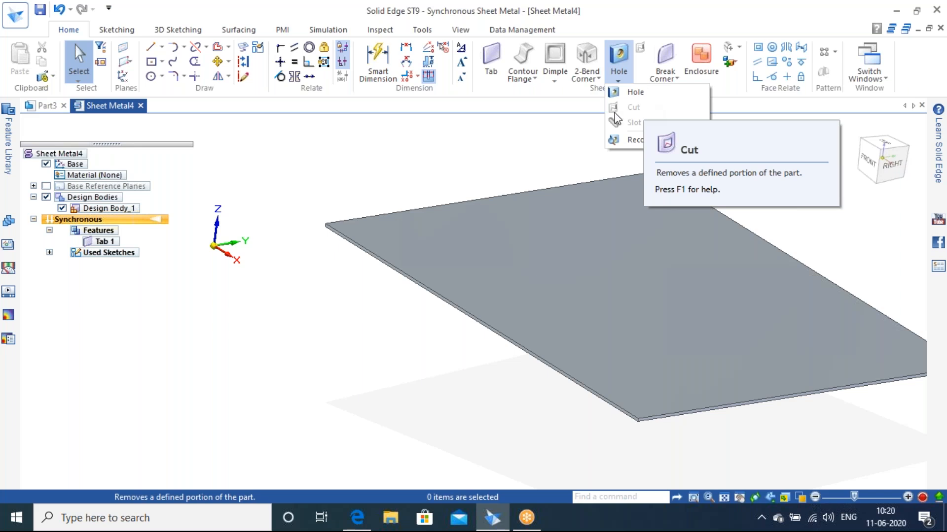
click(589, 127)
click(857, 130)
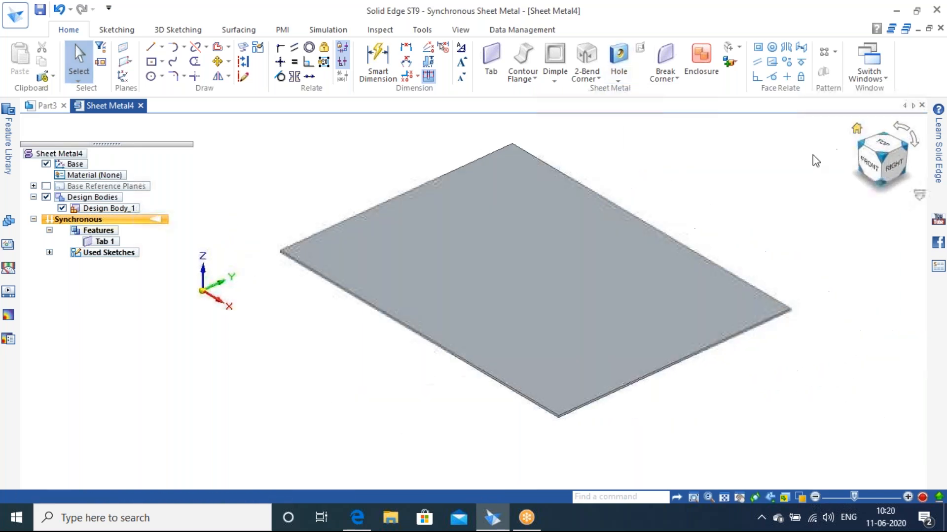
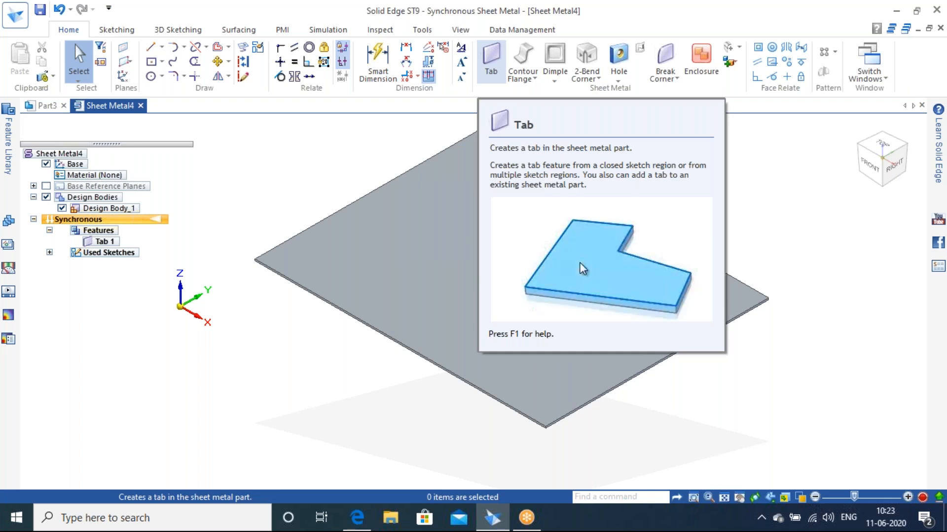
click(523, 75)
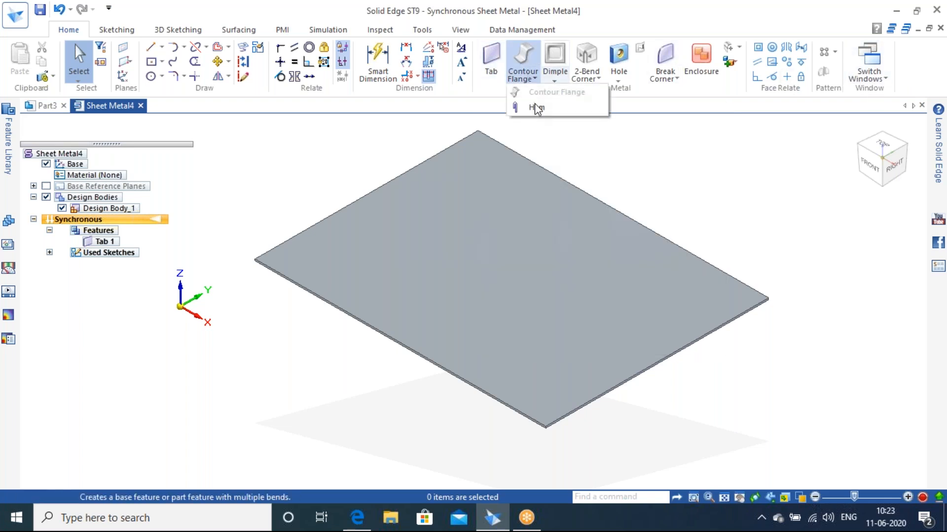
click(639, 106)
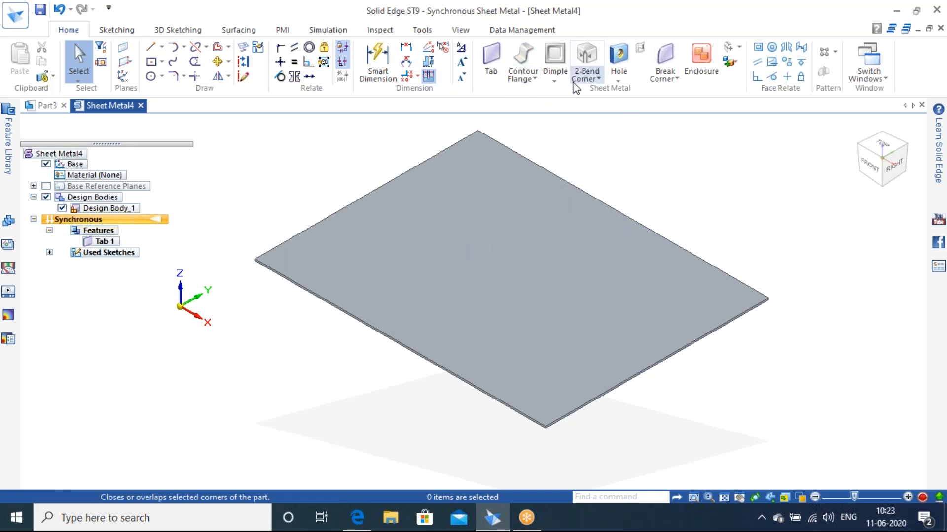
click(554, 79)
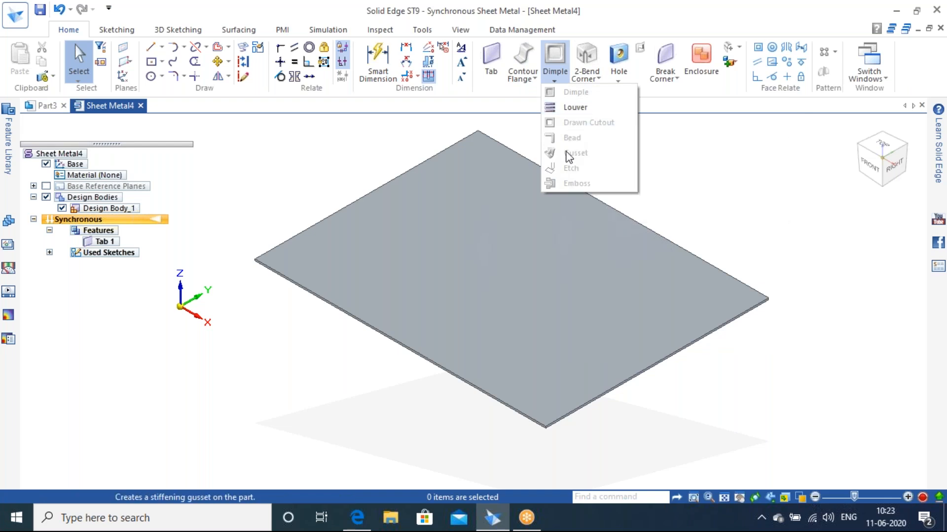
click(672, 112)
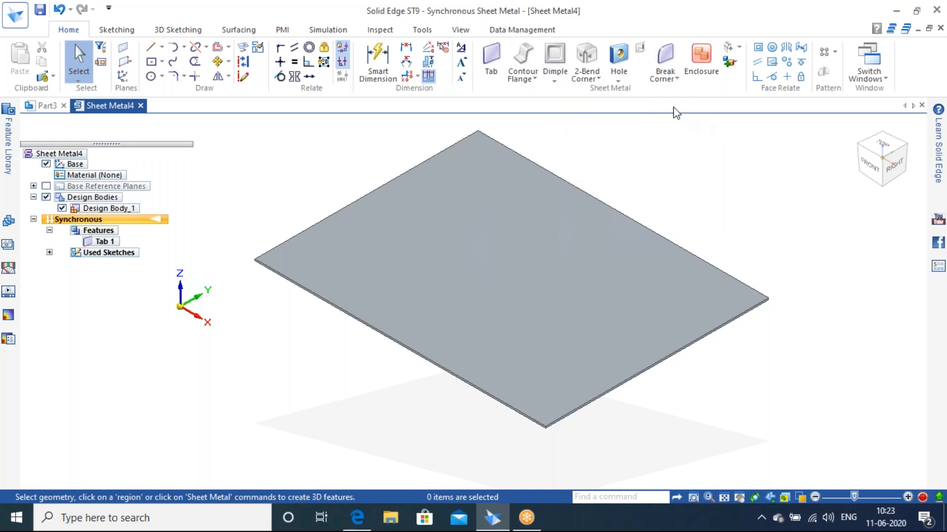
click(616, 81)
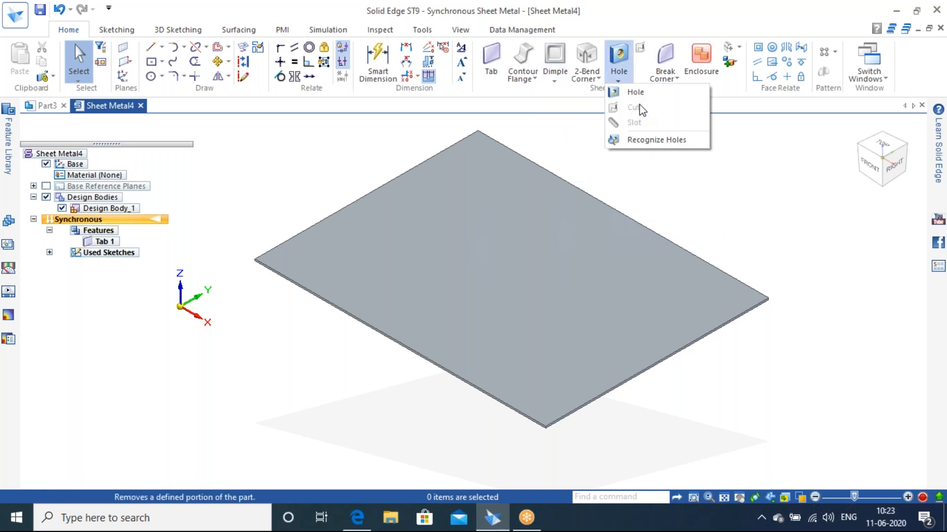
click(739, 118)
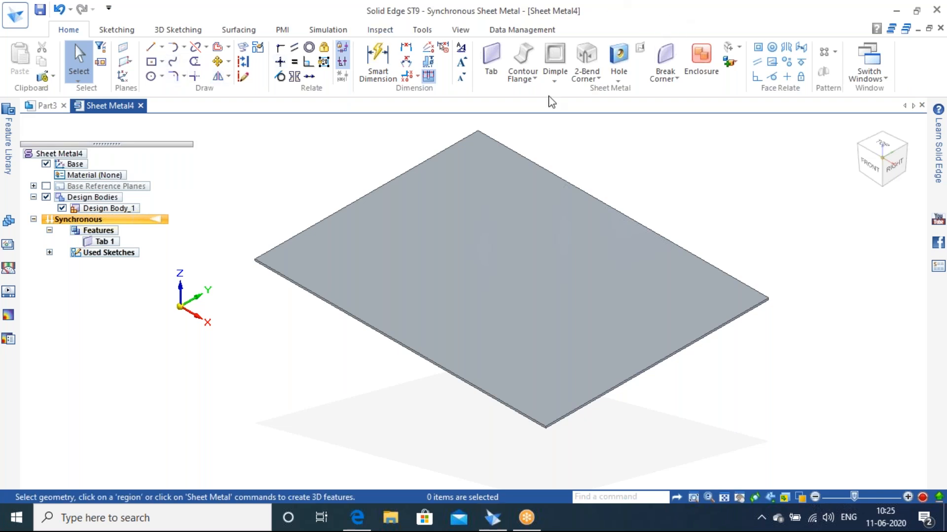
- Close the sheet metal document without saving it and close the empty part document
click(922, 105)
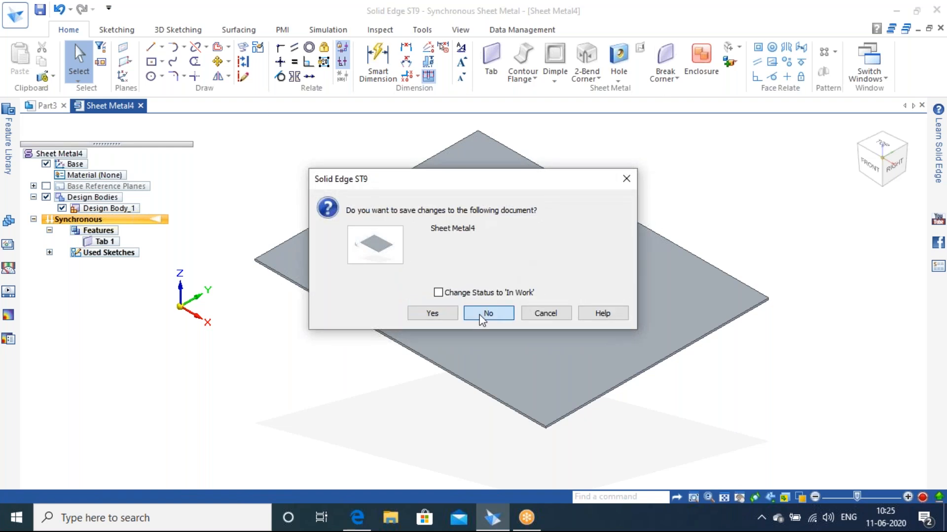
click(486, 313)
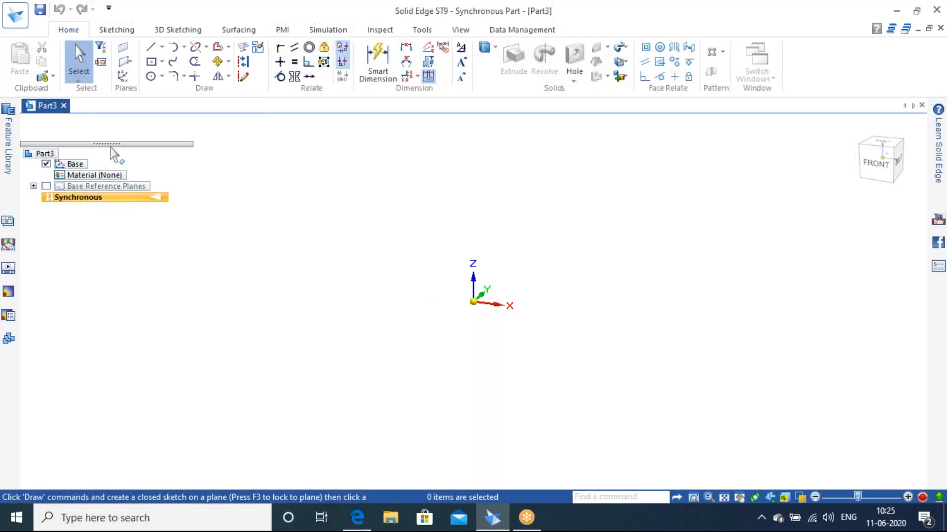
click(64, 106)
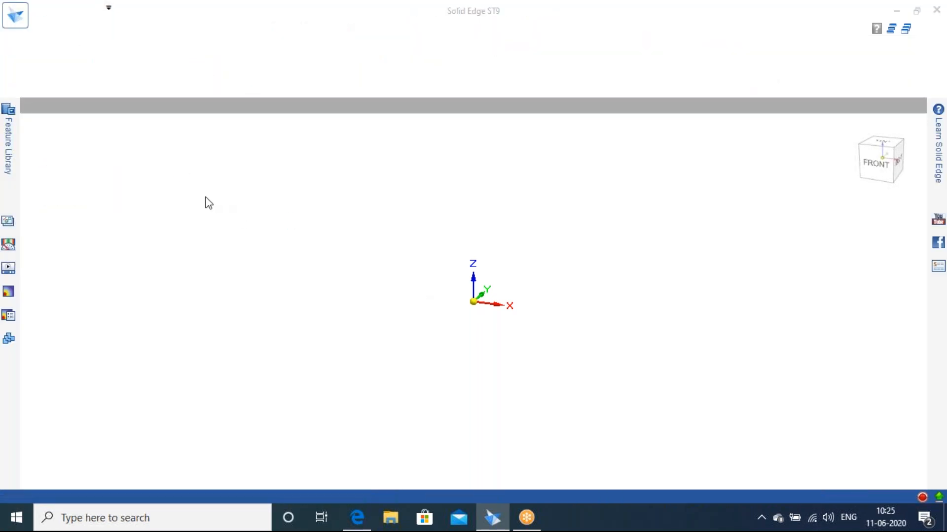
- Create a new document from the ISO Metric Part template and transition it from Synchronous to Ordered modeling
click(15, 15)
mouse_move(62, 91)
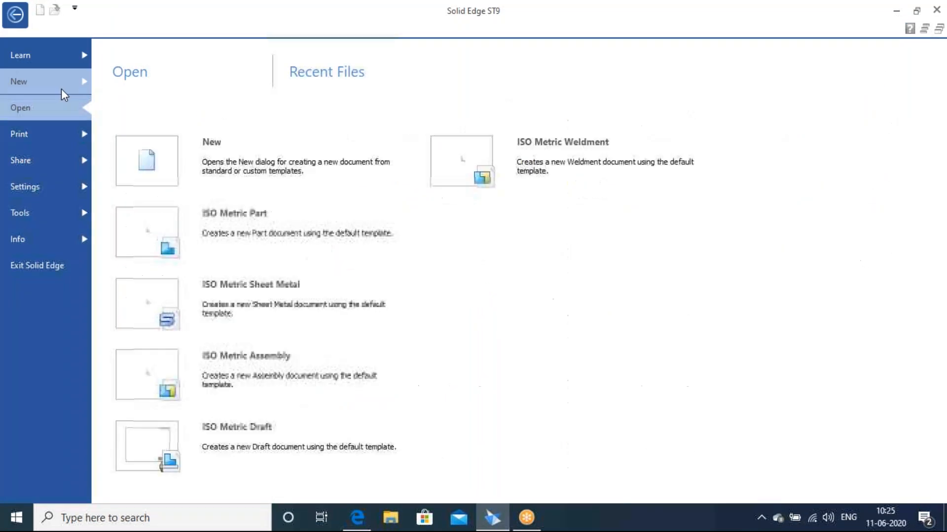
click(209, 216)
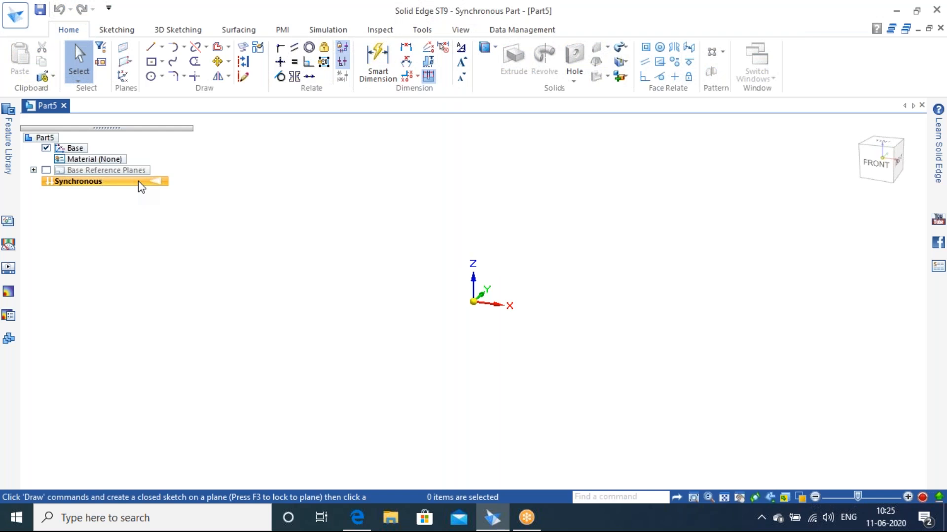
right_click(140, 186)
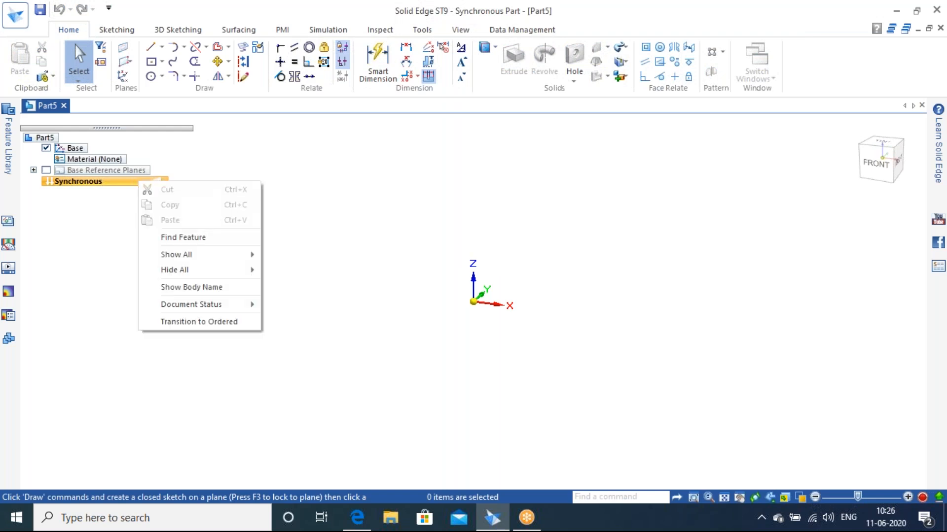
click(96, 235)
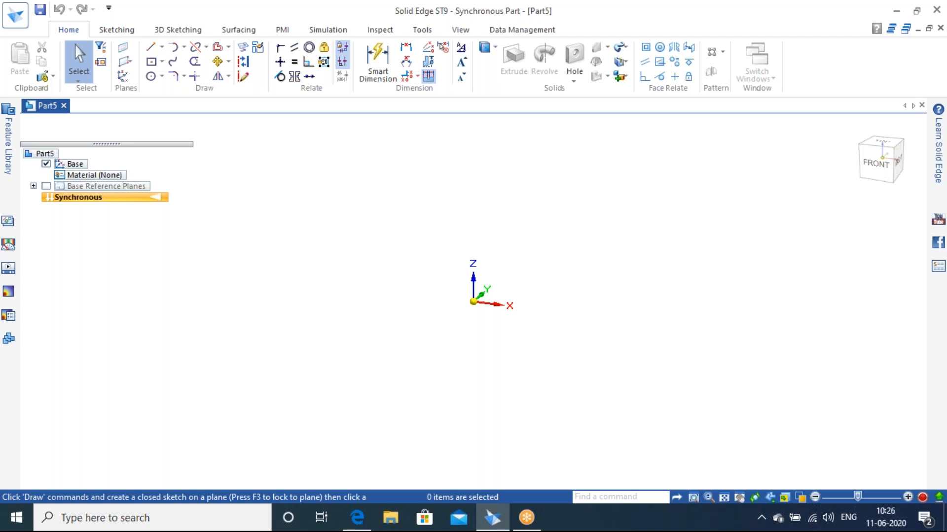
right_click(85, 197)
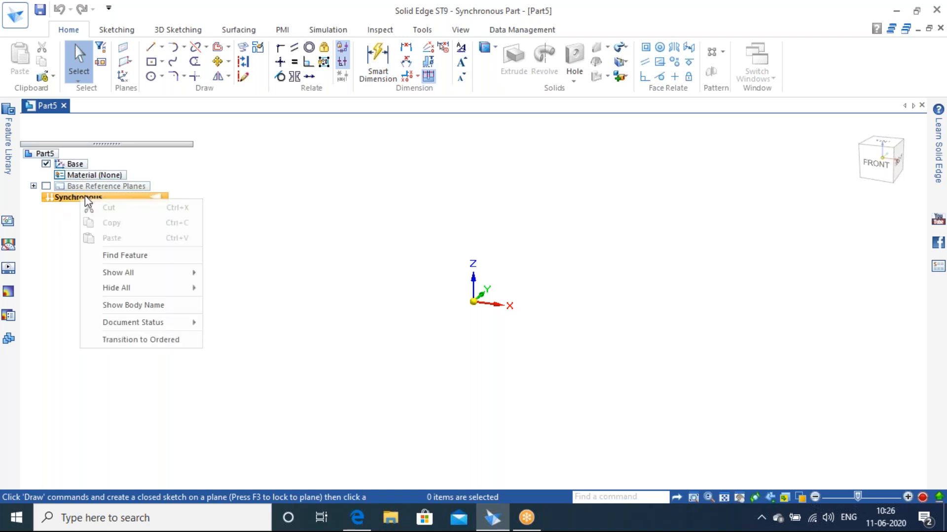
click(142, 340)
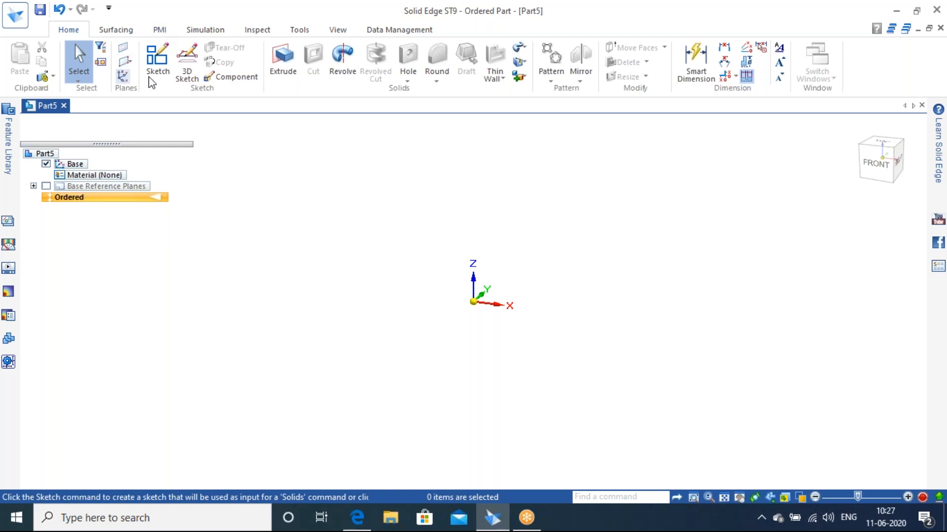
click(161, 30)
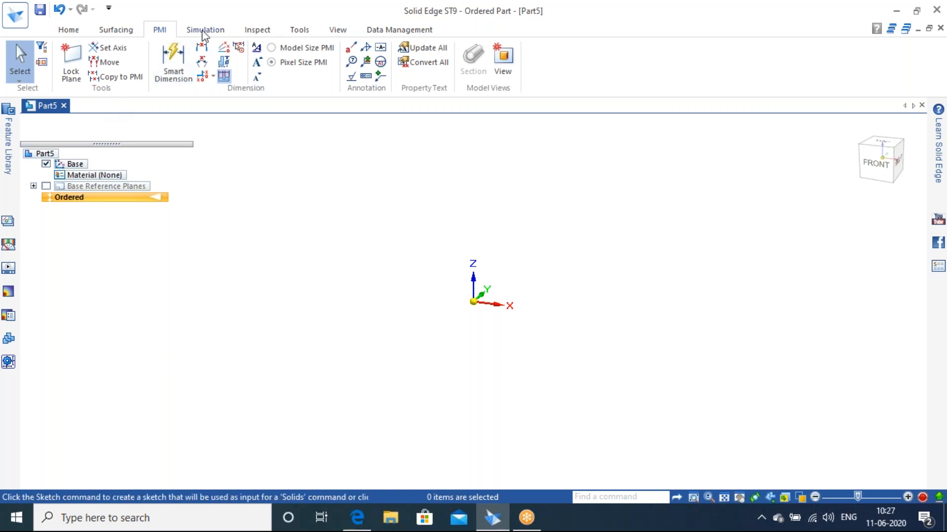
click(204, 33)
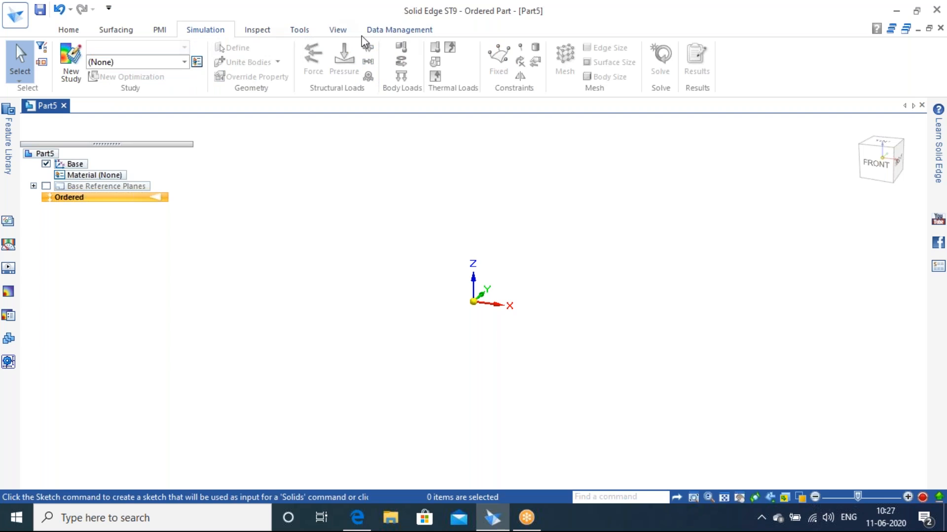
click(390, 30)
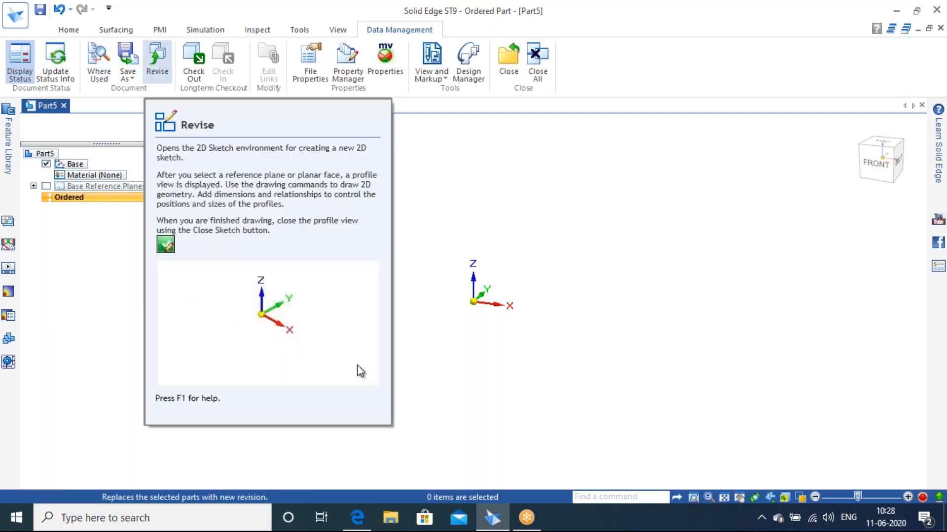
click(337, 30)
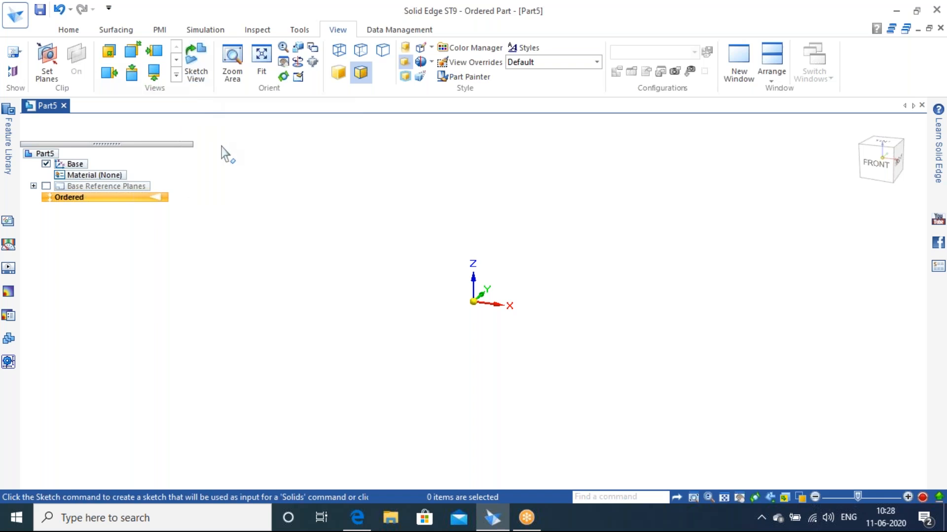
middle_drag(436, 274, 568, 223)
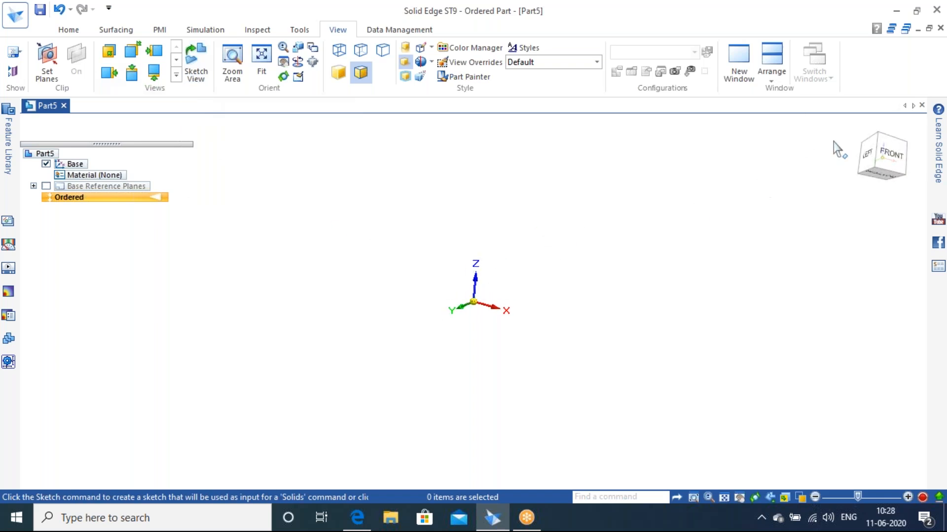
click(857, 132)
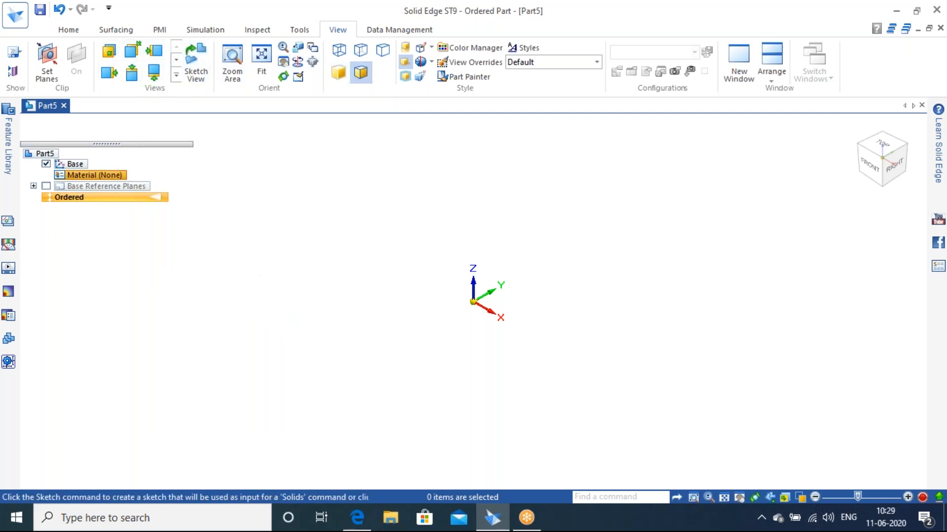
- Sketch a rectangle by center at the origin on the base XY plane and close the sketch
click(77, 32)
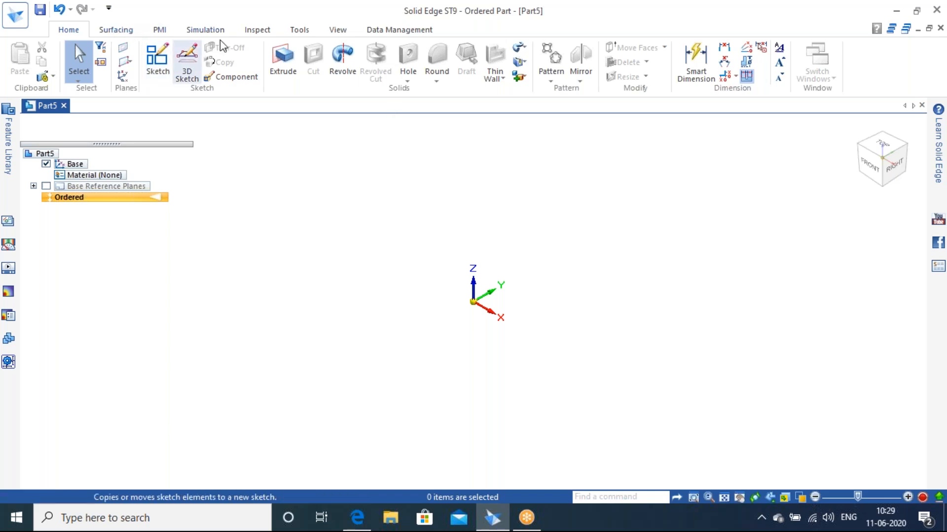
click(157, 61)
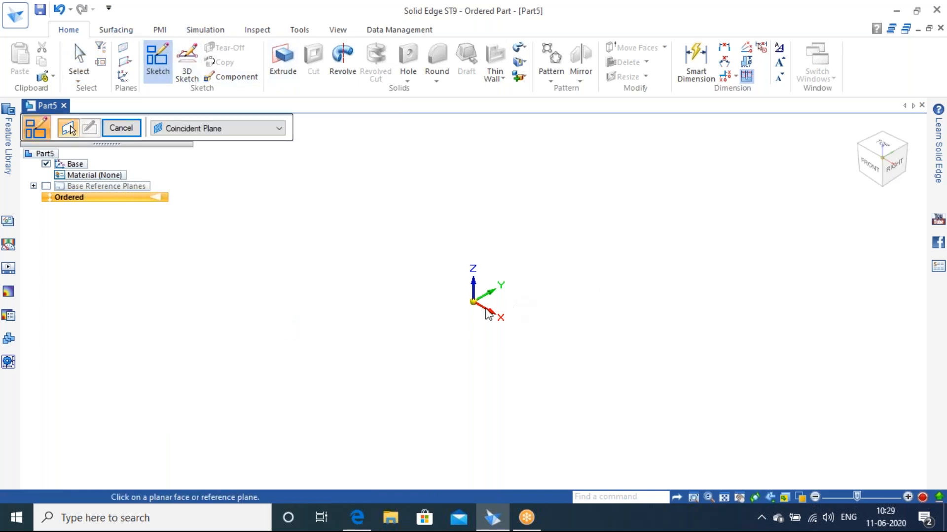
click(520, 312)
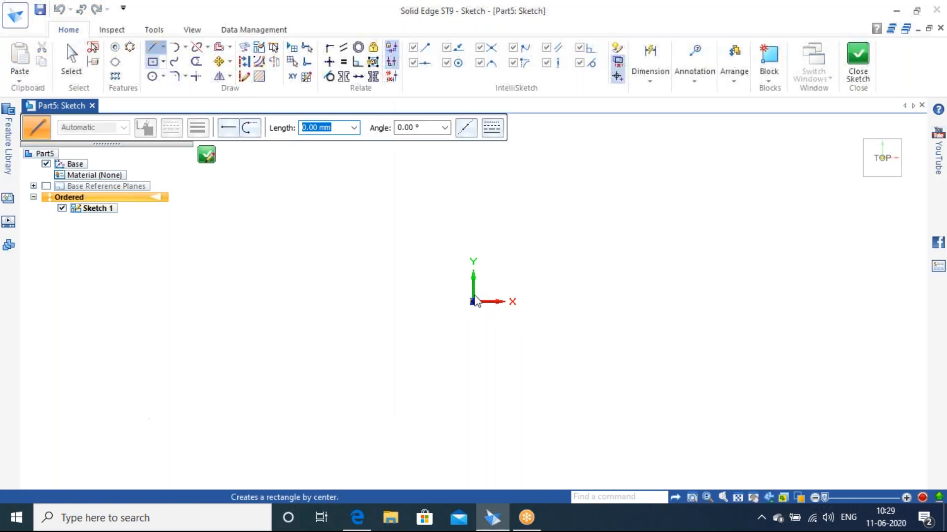
click(153, 62)
click(473, 301)
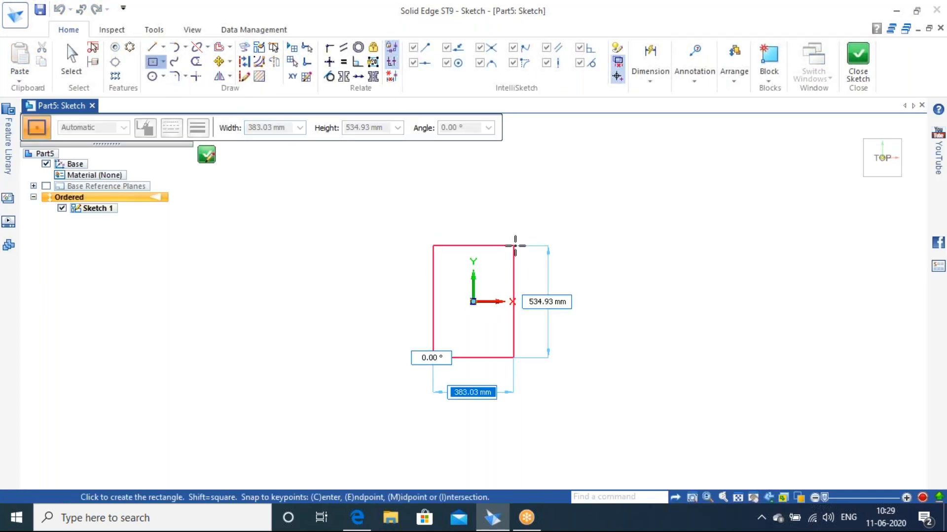
click(521, 248)
click(853, 63)
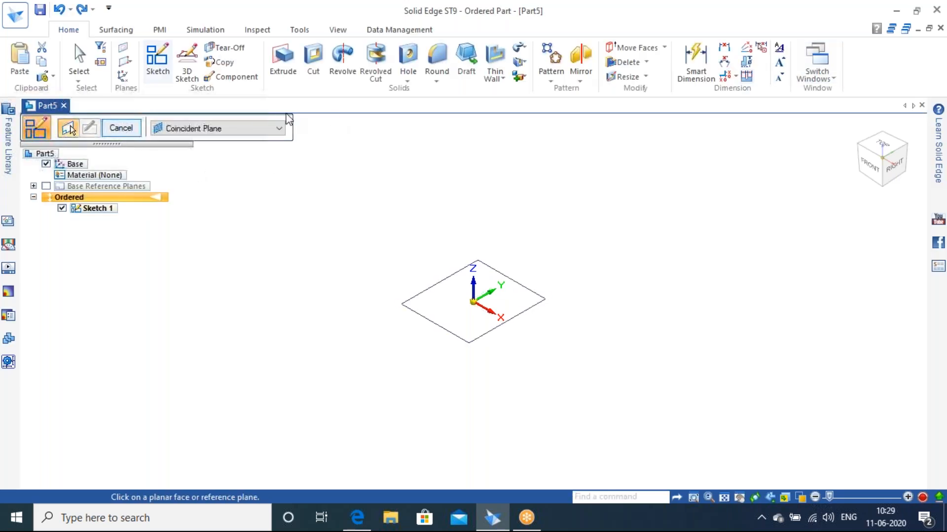
- Extrude the rectangle sketch upward 470 mm into a solid block and finish the feature
click(282, 59)
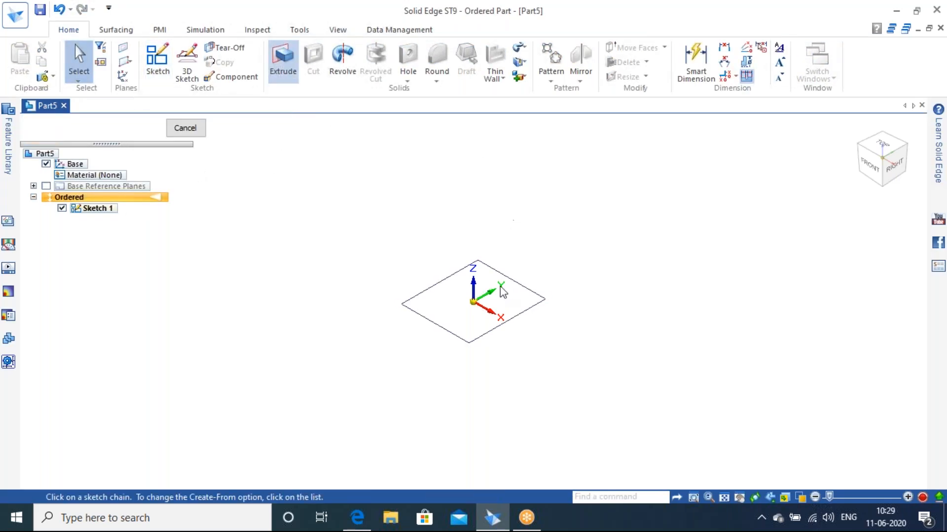
click(514, 285)
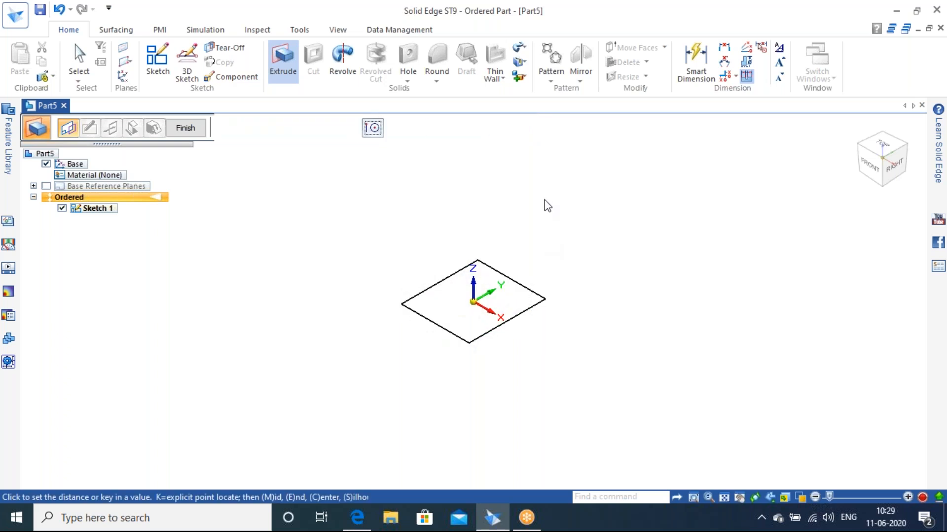
click(475, 203)
click(196, 131)
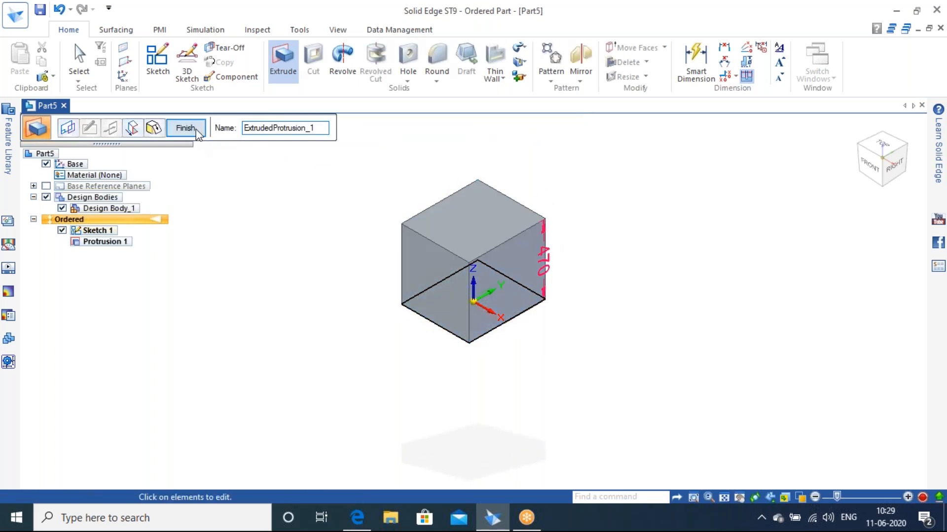
click(190, 128)
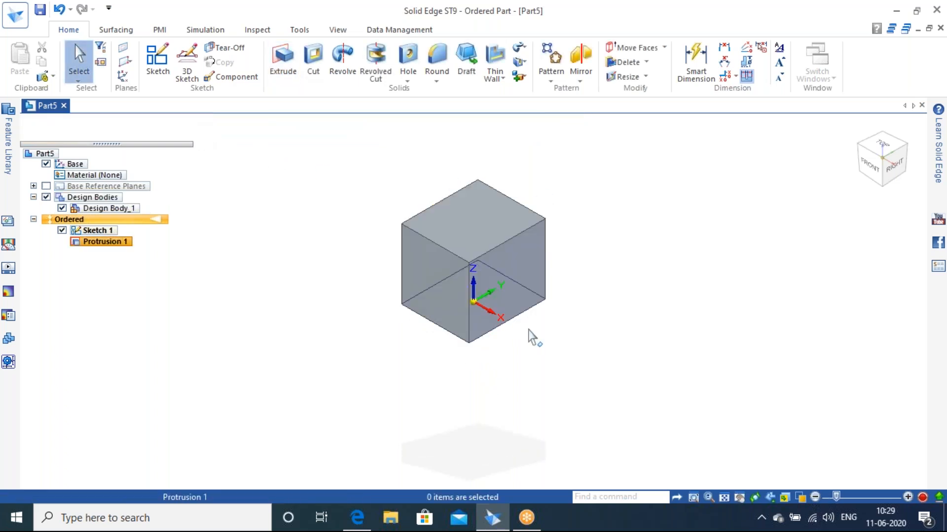
- Examine the extruded block in the isometric, bottom, top, right, left and front views
middle_drag(533, 376, 534, 338)
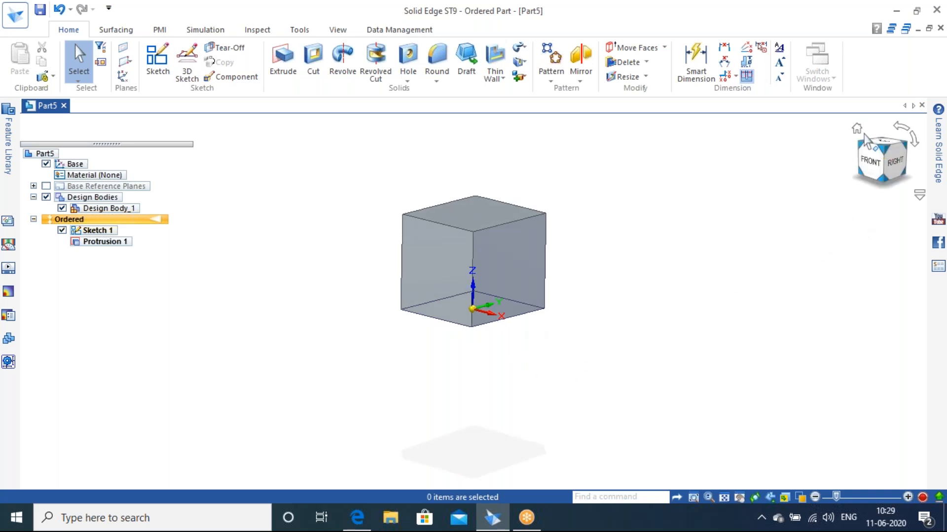
click(857, 129)
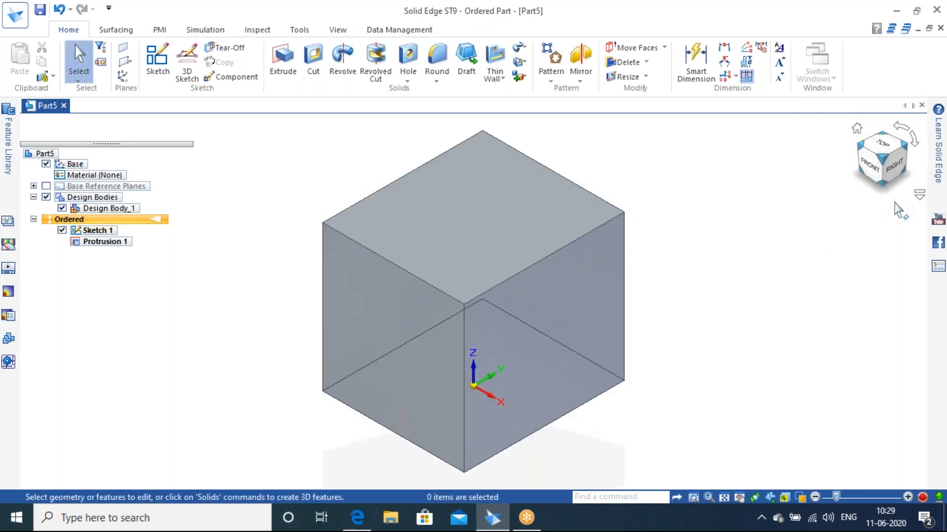
click(881, 183)
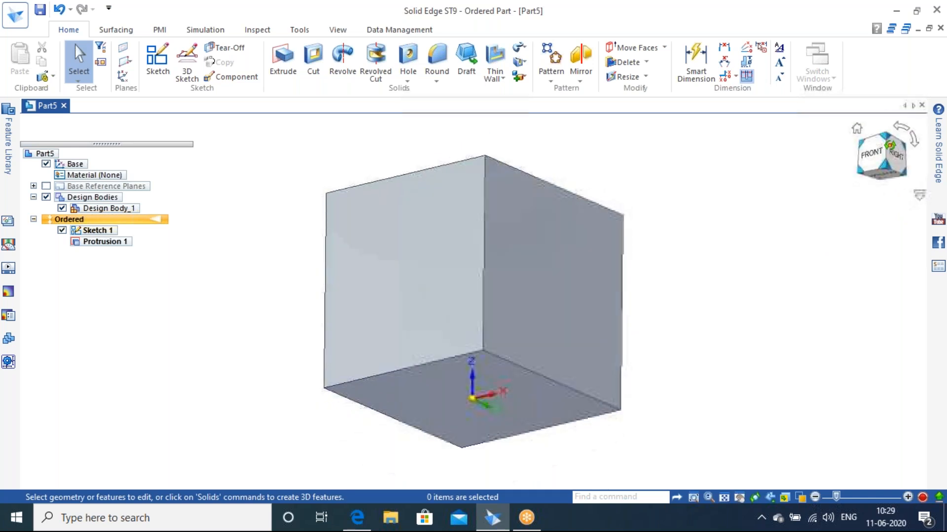
click(886, 176)
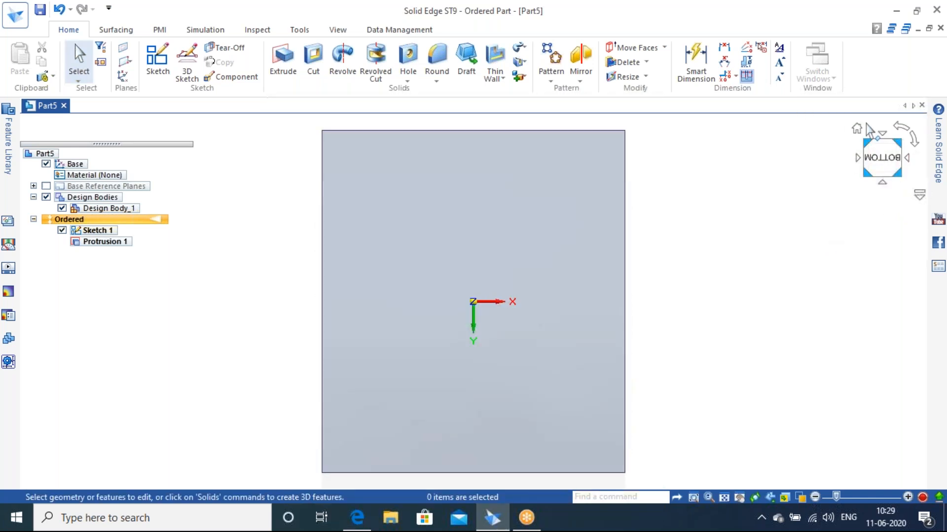
click(860, 130)
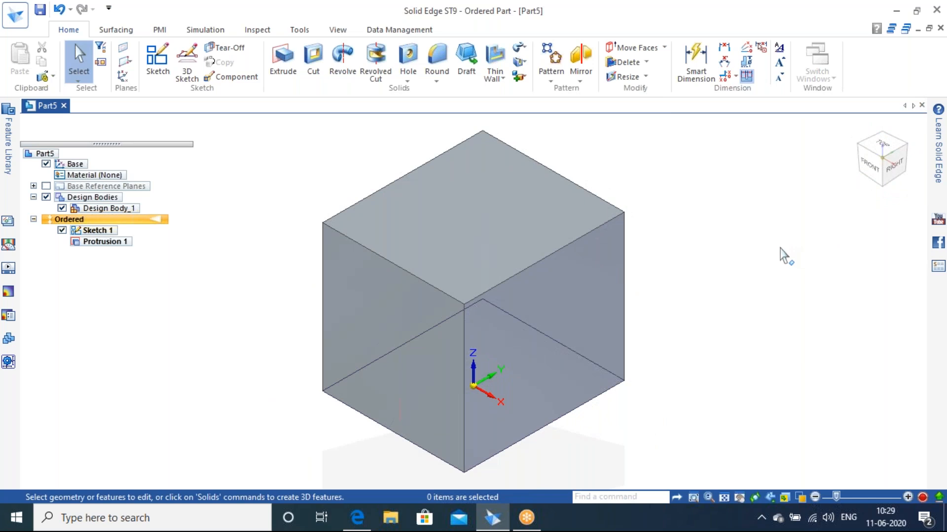
key(ctrl+b)
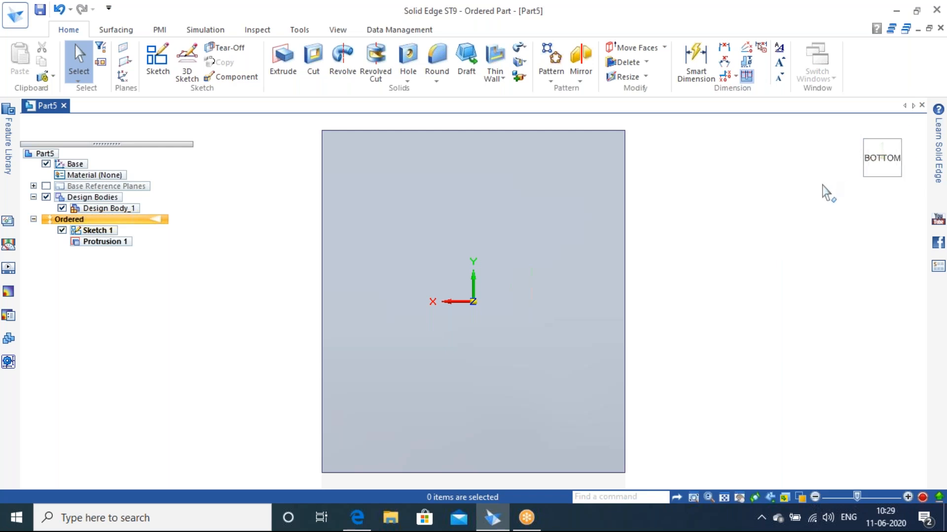
key(ctrl+t)
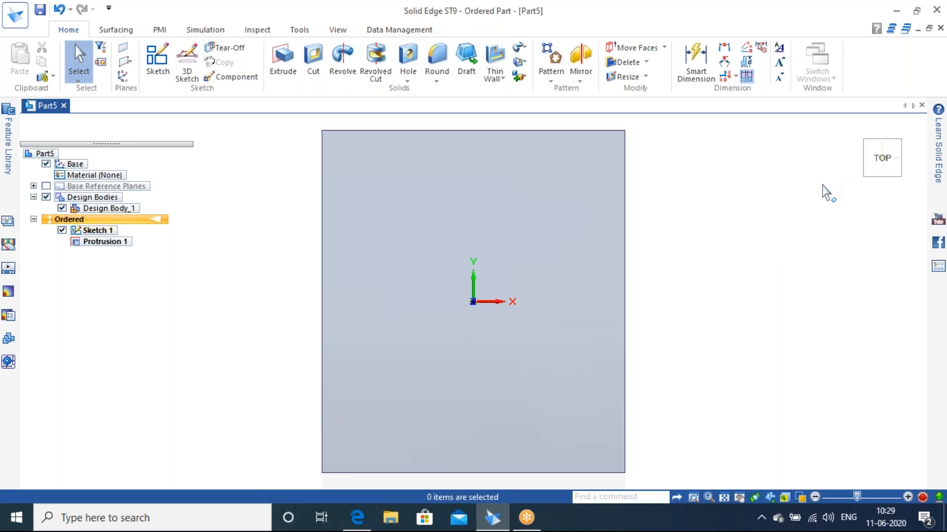
key(ctrl+r)
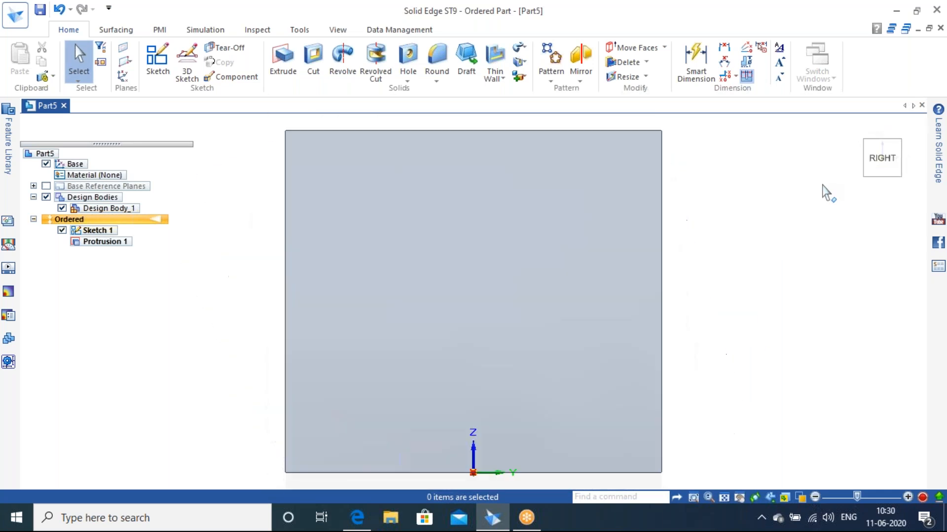
key(ctrl+l)
key(ctrl+f)
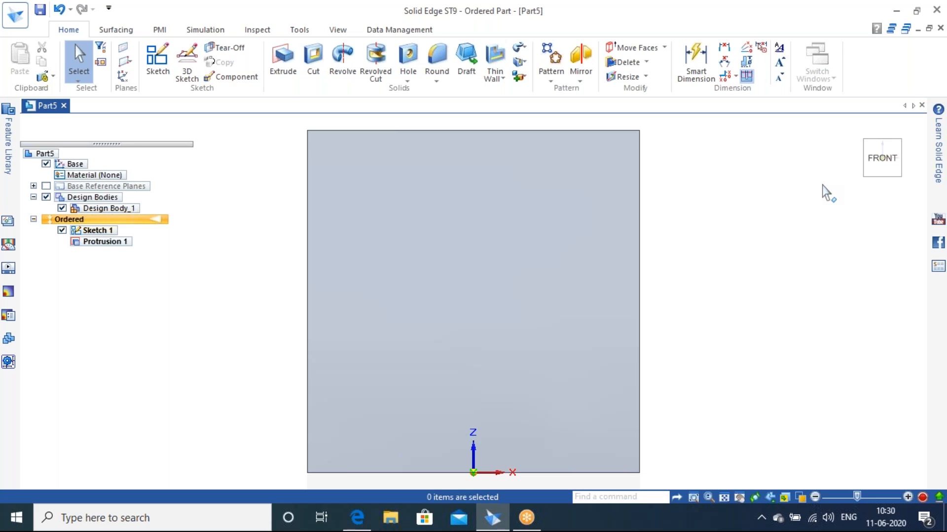
- Undo the block extrusion and the rectangle sketch it was built from
key(ctrl+i)
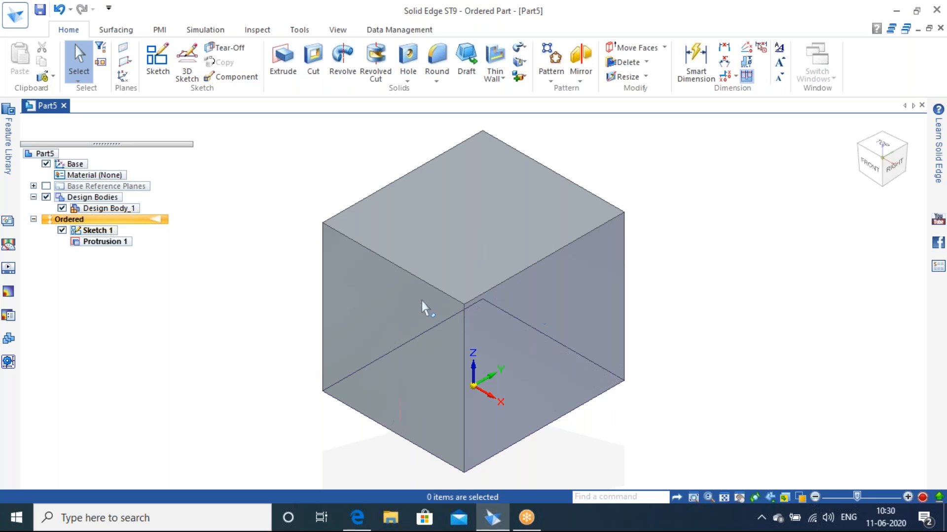
middle_drag(422, 337, 509, 289)
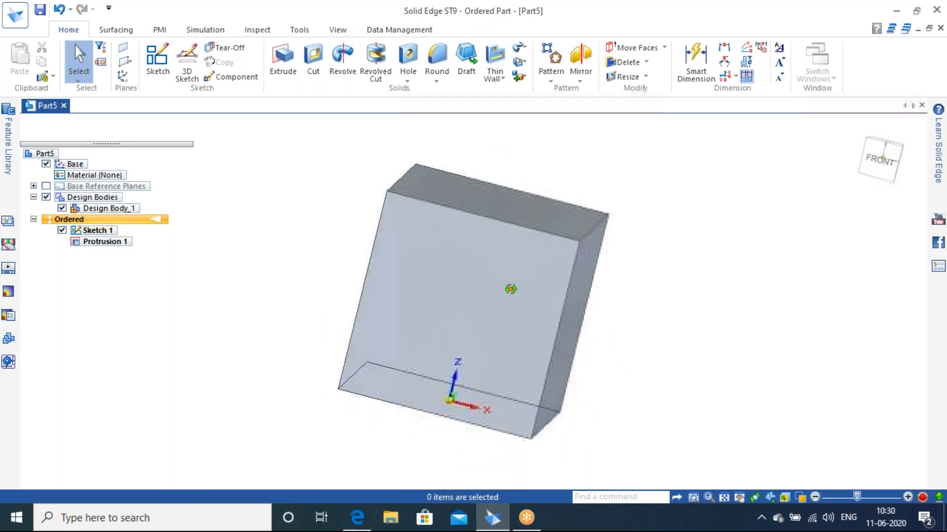
key(ctrl+f)
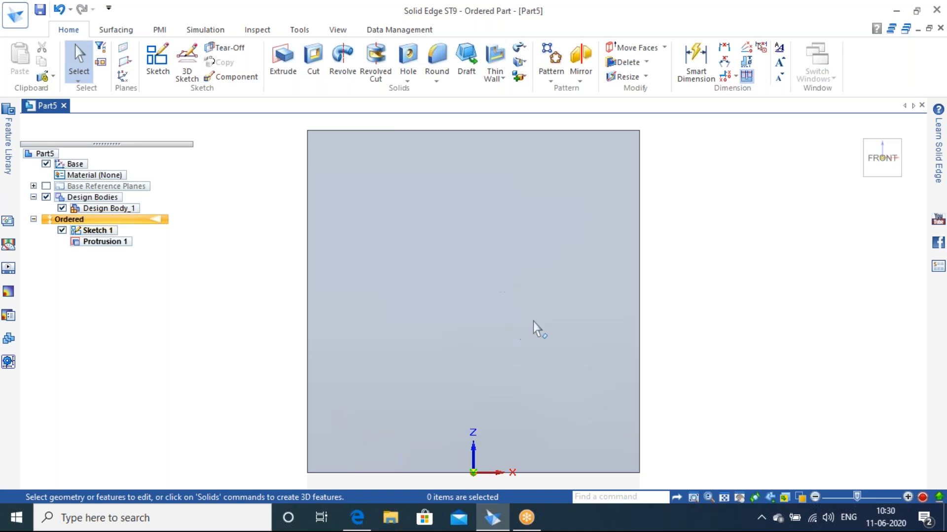
mouse_move(872, 165)
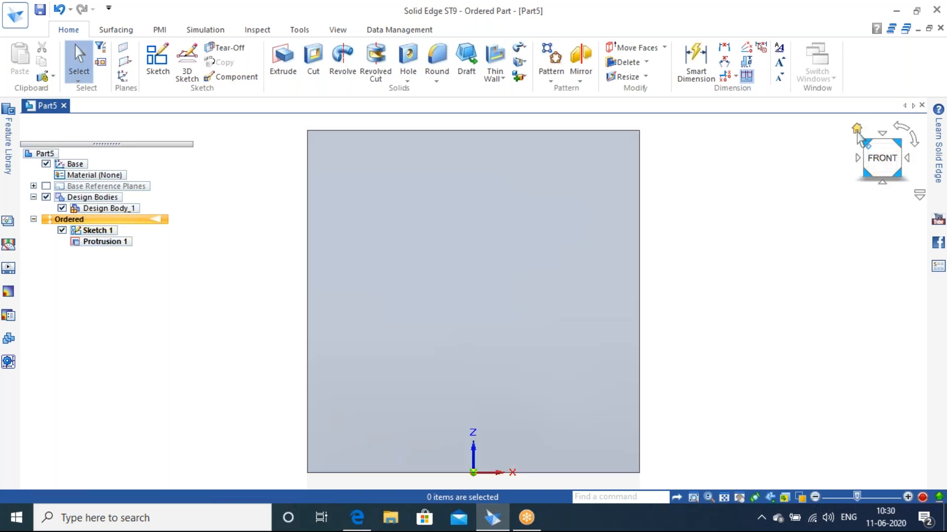
click(857, 129)
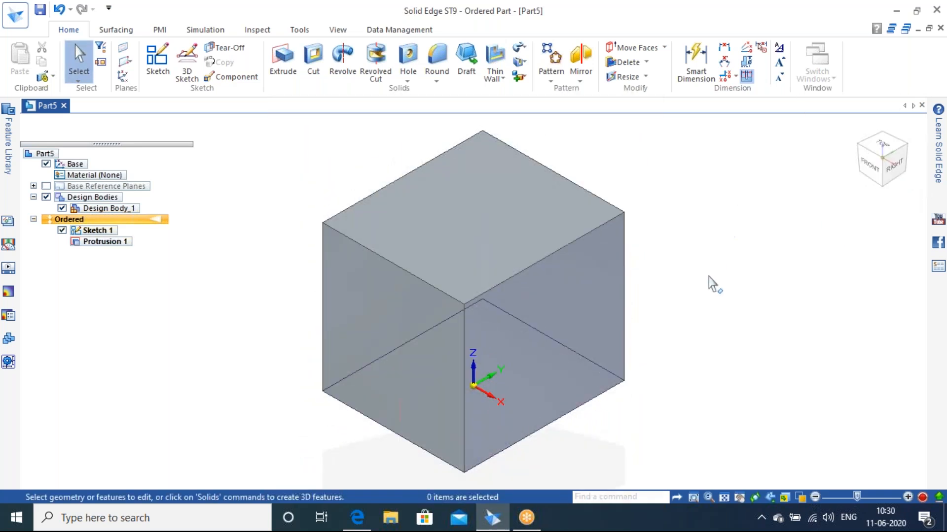
scroll(645, 226, down, 2)
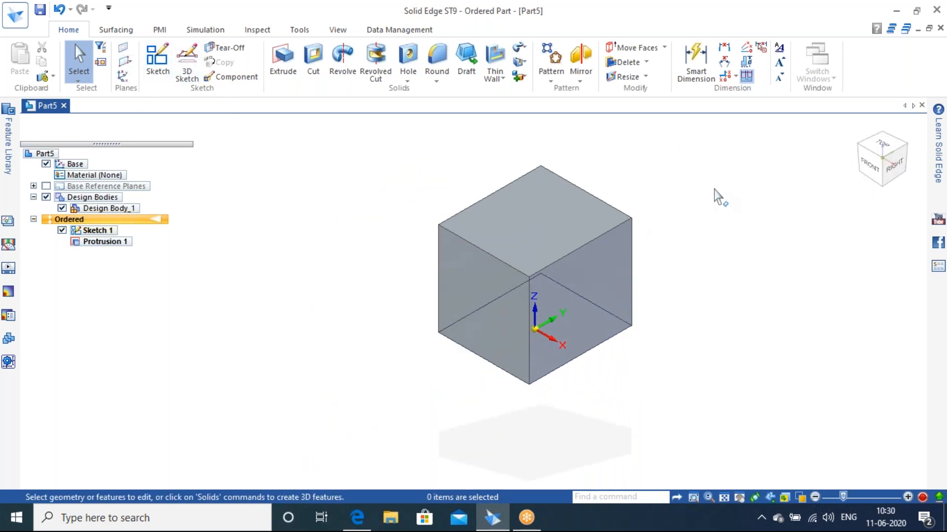
key(ctrl+z)
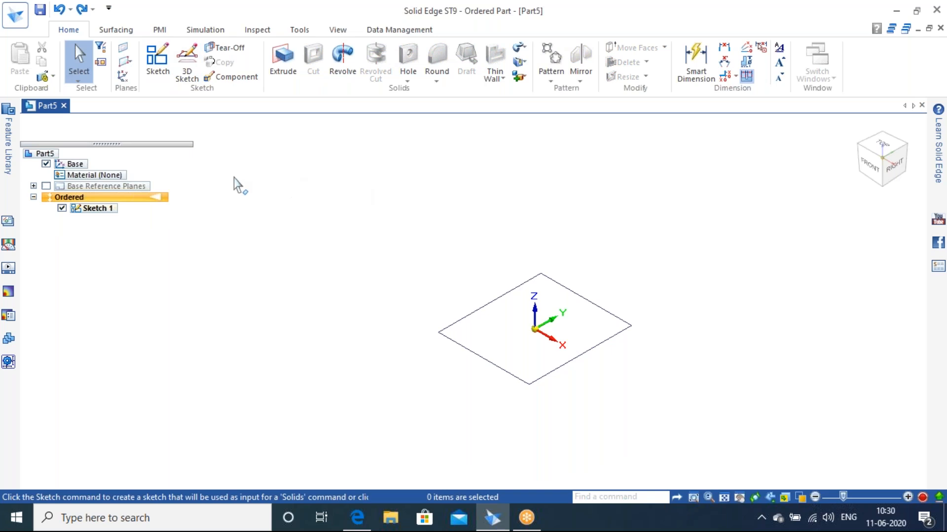
key(ctrl+z)
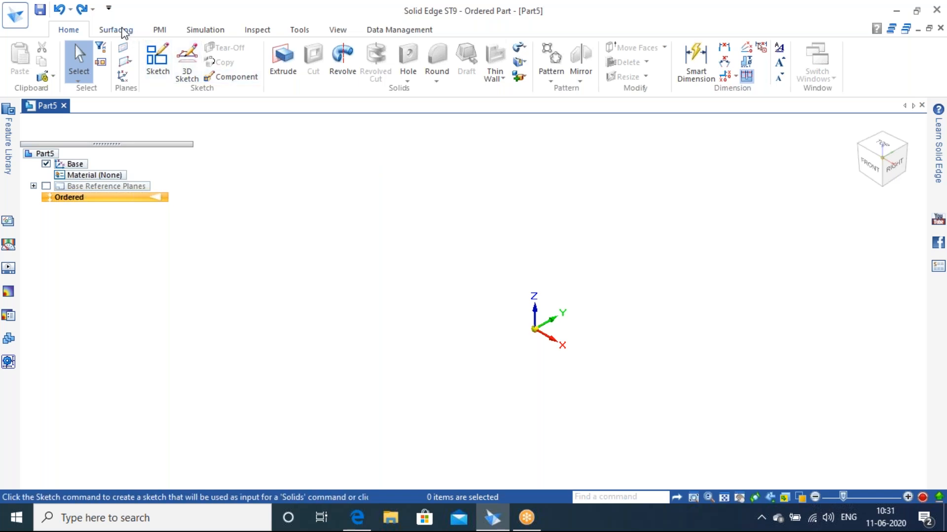
click(124, 32)
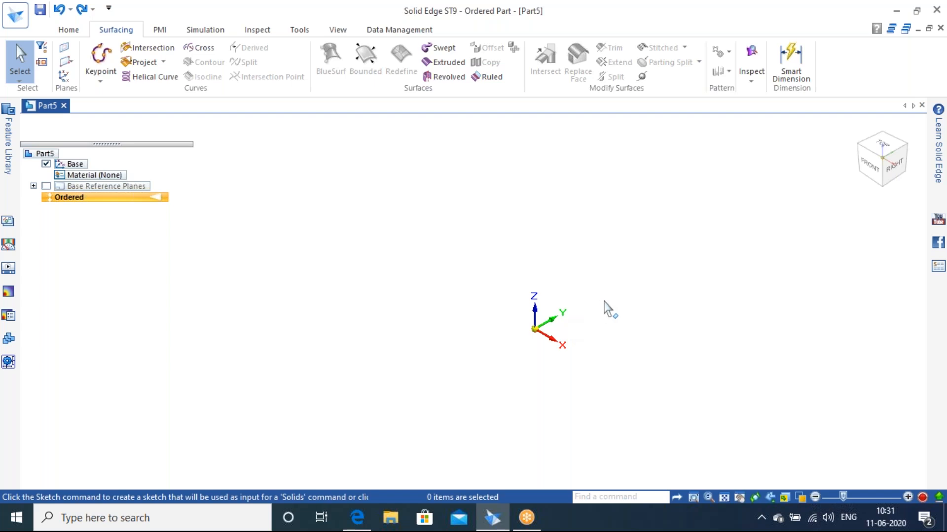
click(67, 61)
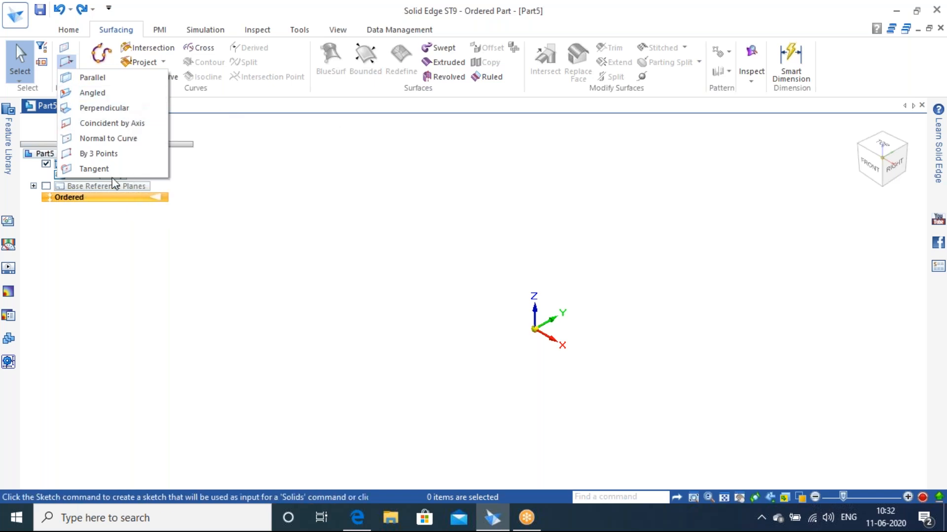
click(202, 108)
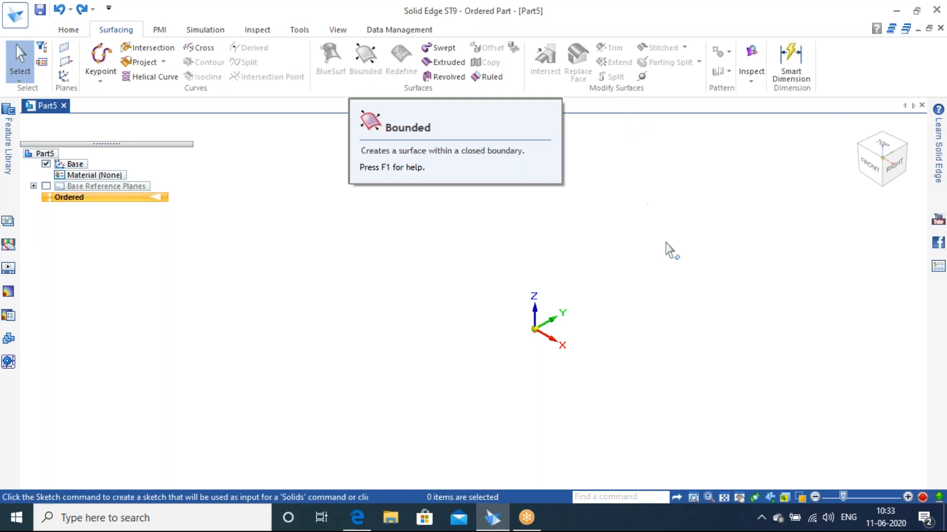
mouse_move(856, 131)
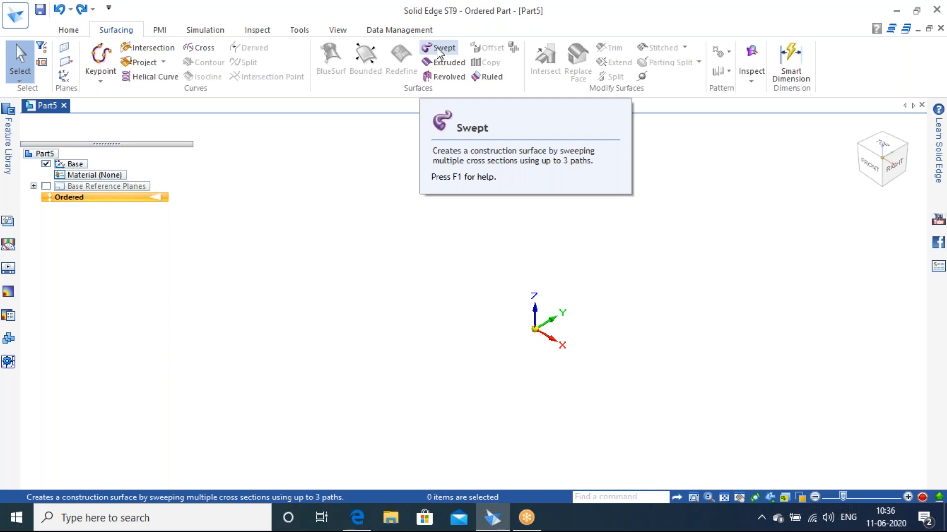
click(437, 47)
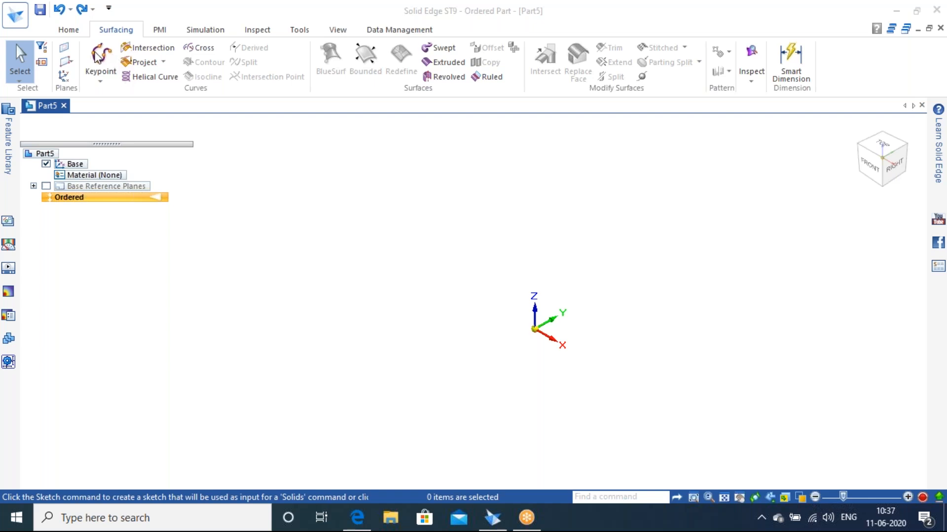
- Create a winding nine-point keypoint curve locked to the XY plane, starting near the origin and extending toward positive X, and accept it
shift+middle_drag(579, 352, 452, 324)
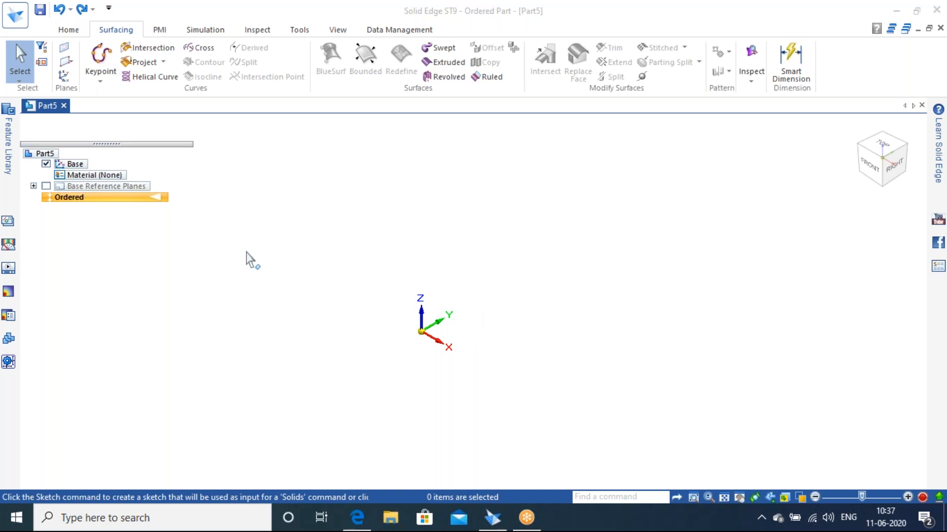
click(107, 59)
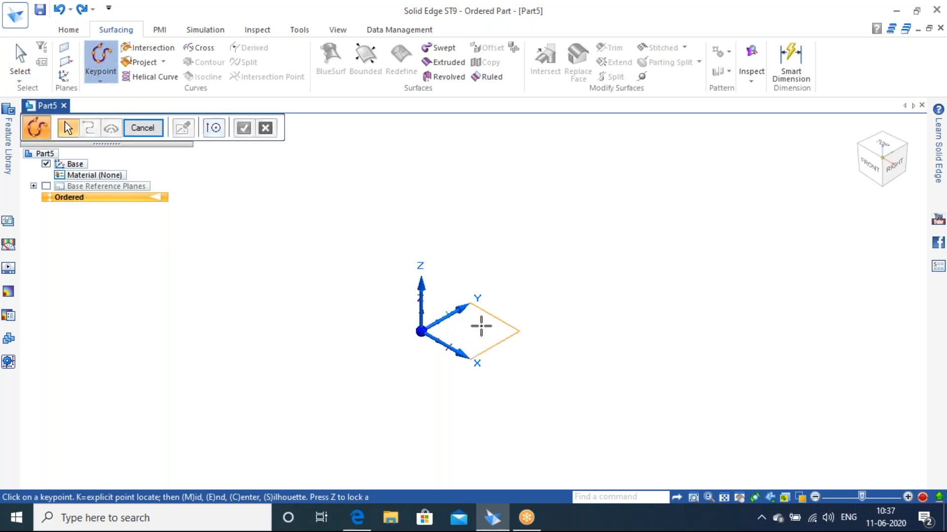
click(481, 323)
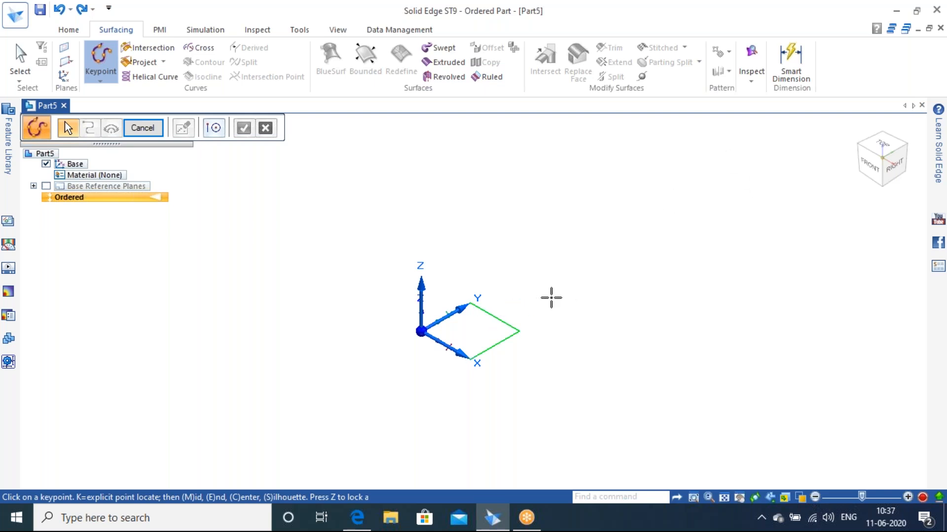
click(506, 303)
click(575, 298)
click(600, 312)
click(549, 338)
click(599, 364)
click(712, 358)
click(703, 381)
click(631, 408)
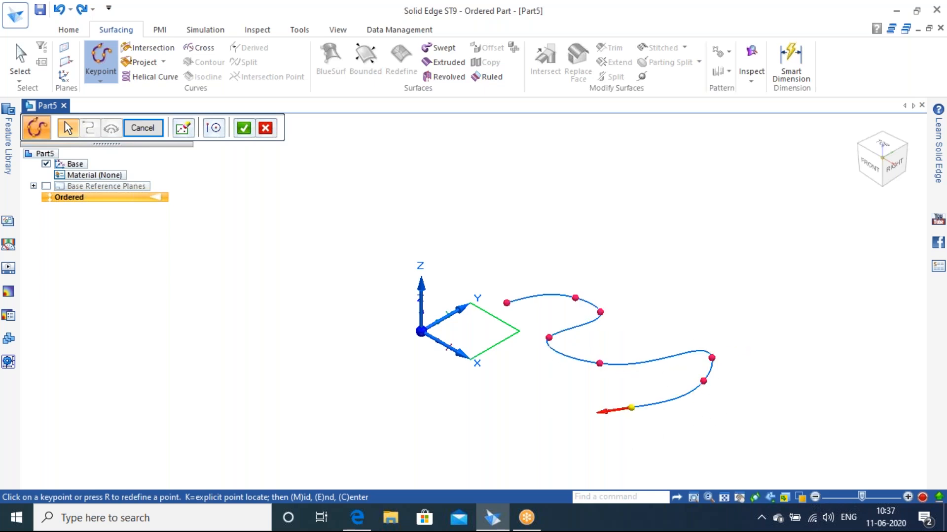
click(765, 426)
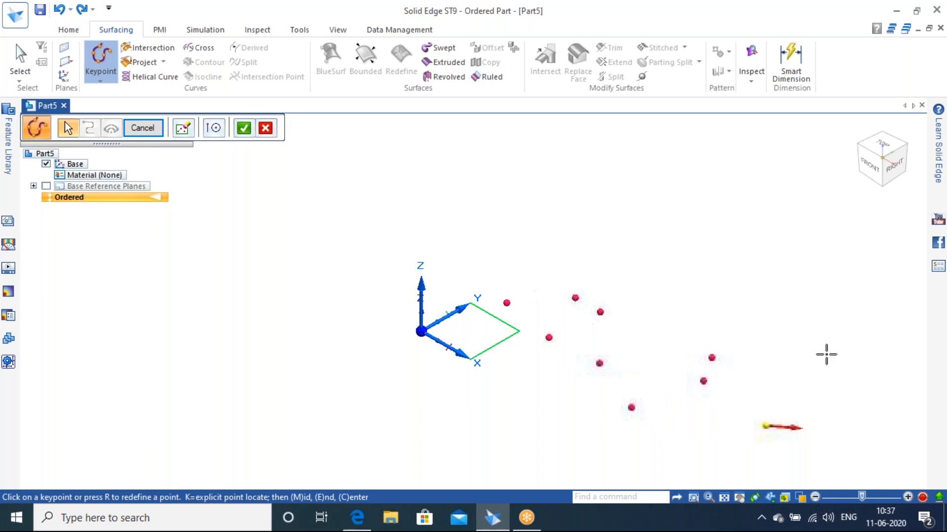
click(243, 128)
click(159, 130)
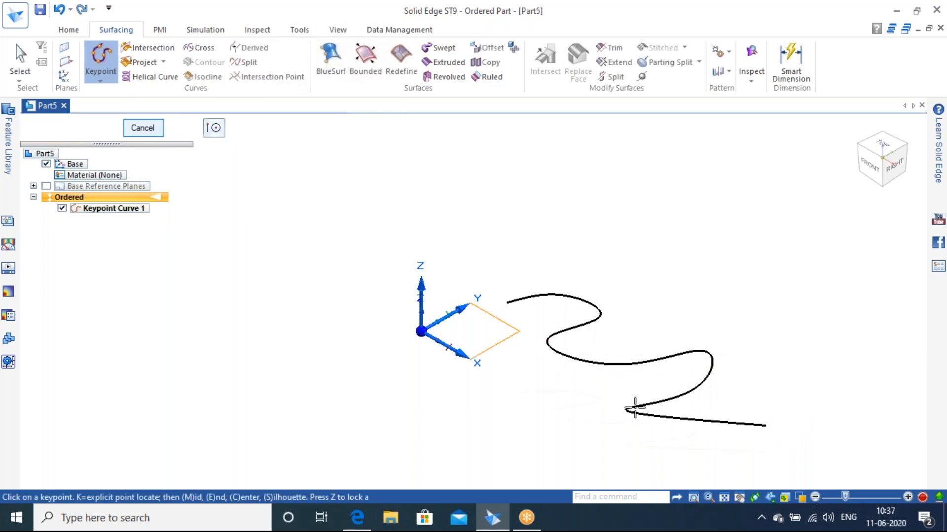
- Create an extruded surface upward from the whole keypoint curve chain, finish it and leave the command
mouse_move(641, 400)
middle_down()
mouse_move(682, 327)
mouse_move(699, 339)
mouse_move(694, 366)
mouse_move(627, 371)
middle_up()
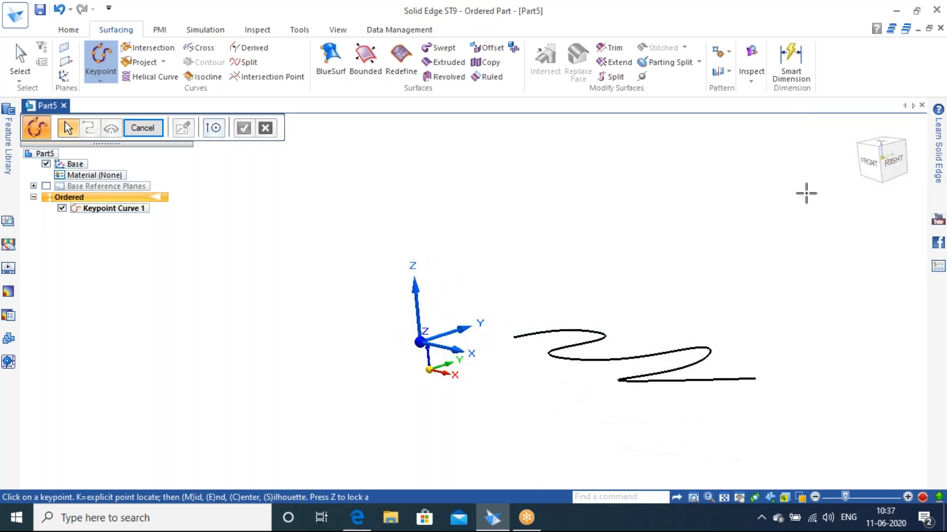
click(857, 129)
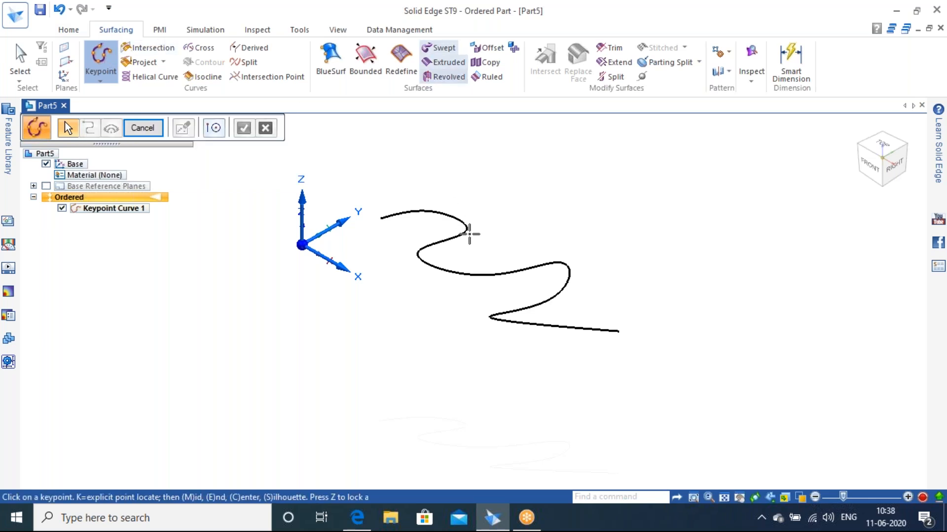
click(447, 64)
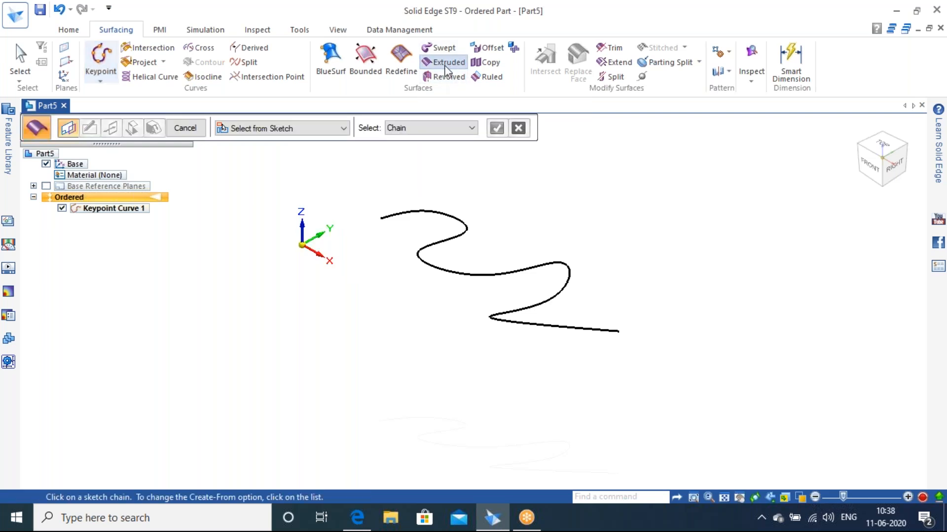
click(442, 216)
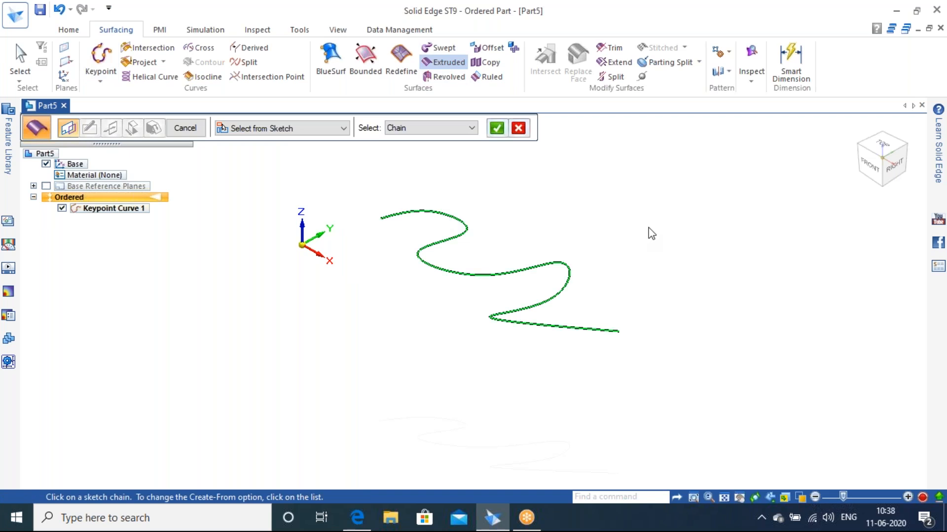
right_click(625, 239)
click(531, 165)
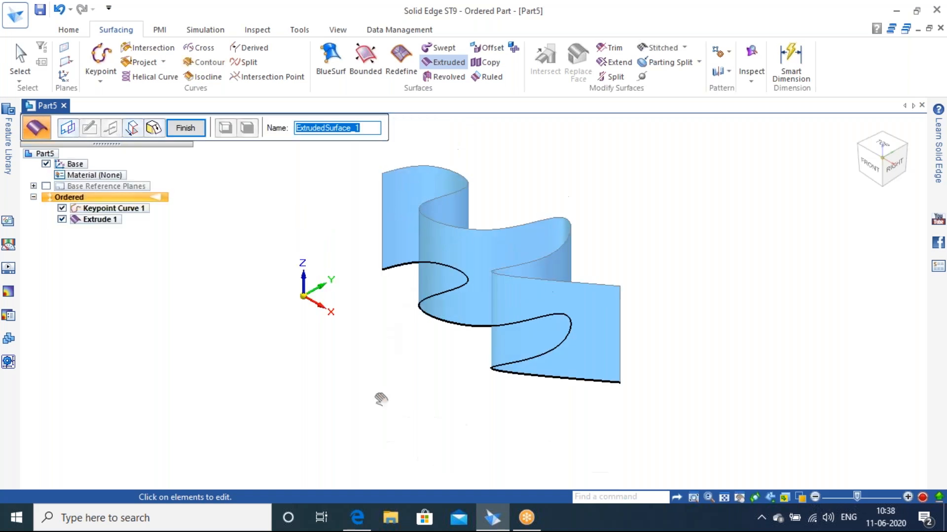
click(185, 128)
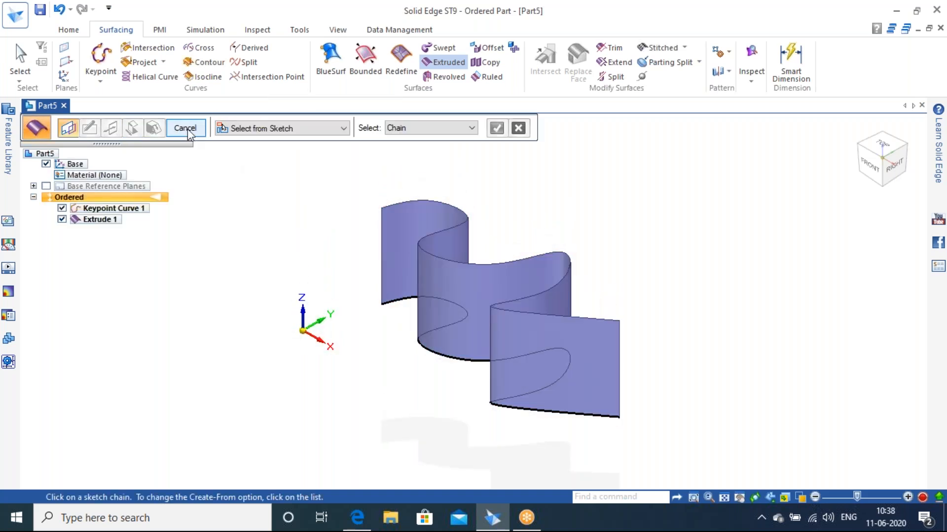
click(183, 128)
- Examine the wavy extruded surface from rotated angles, close up and in the home view
middle_drag(404, 395, 530, 224)
scroll(501, 241, up, 3)
scroll(500, 242, down, 2)
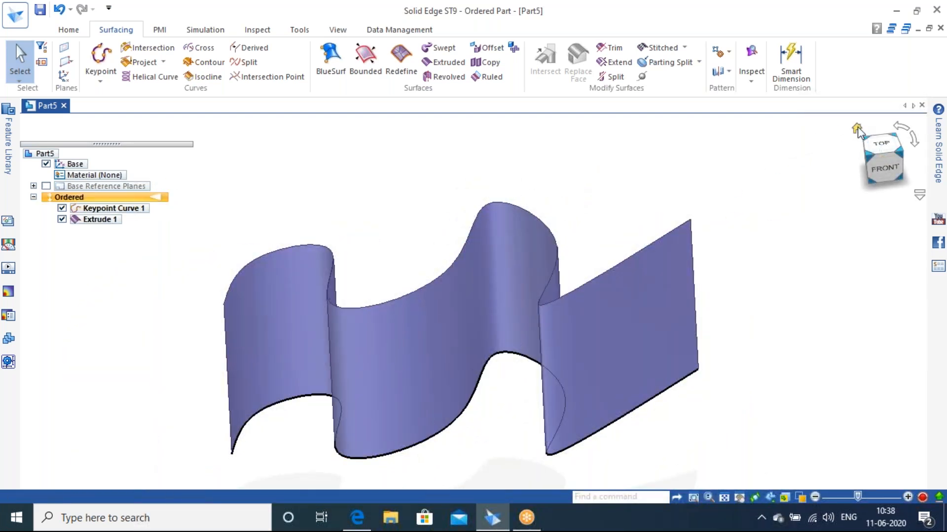
click(857, 126)
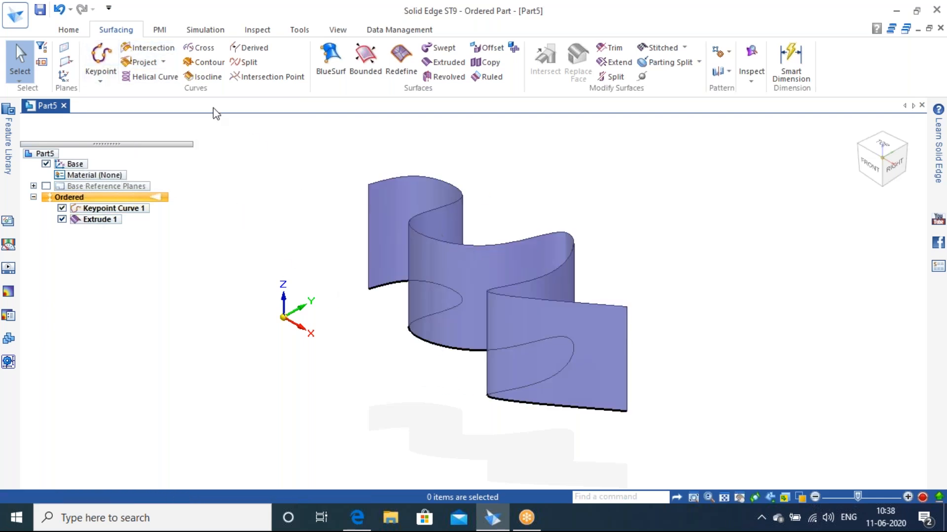
click(447, 75)
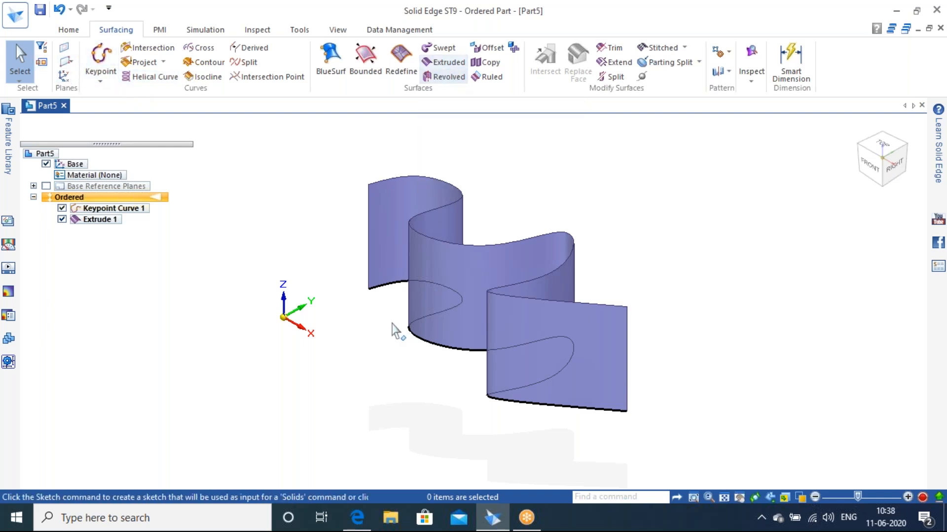
middle_drag(328, 306, 377, 275)
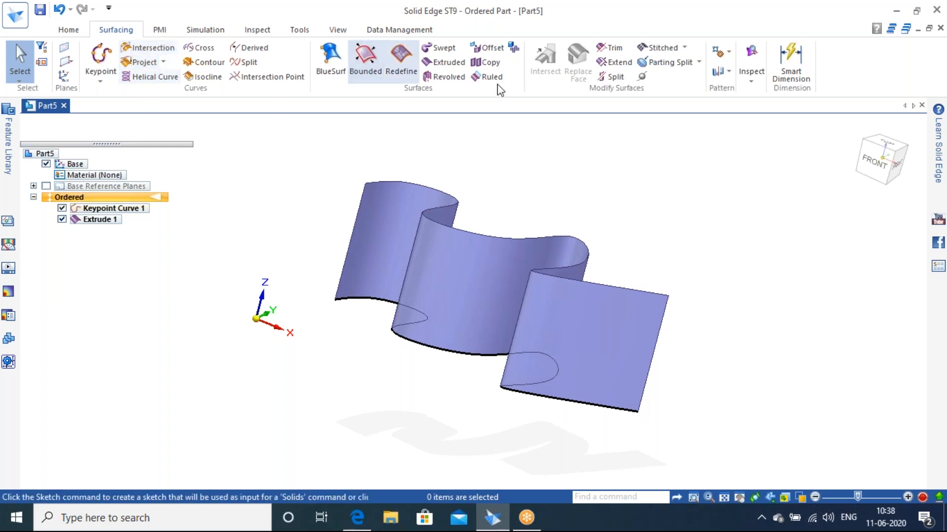
- Sketch a freeform S-shaped curve on the front XZ plane, running vertically past both edges of the wavy surface, and close the sketch
click(79, 31)
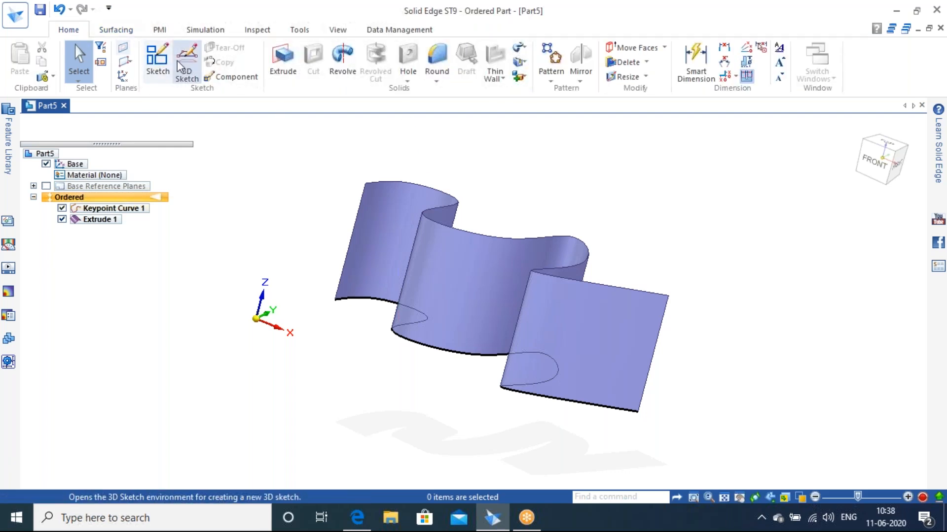
click(157, 58)
click(273, 321)
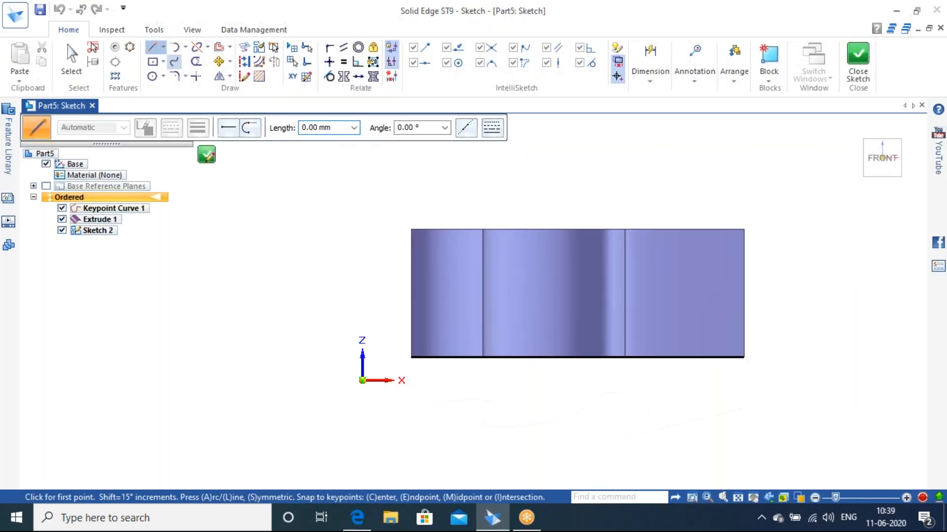
click(174, 62)
mouse_move(543, 163)
mouse_down()
mouse_move(602, 203)
mouse_move(549, 281)
mouse_move(573, 380)
mouse_move(628, 418)
mouse_up()
click(857, 66)
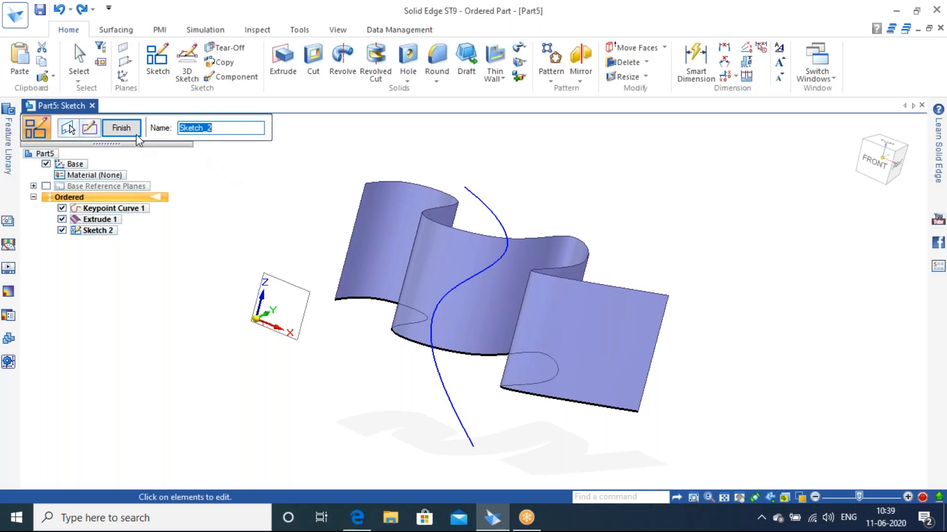
click(158, 62)
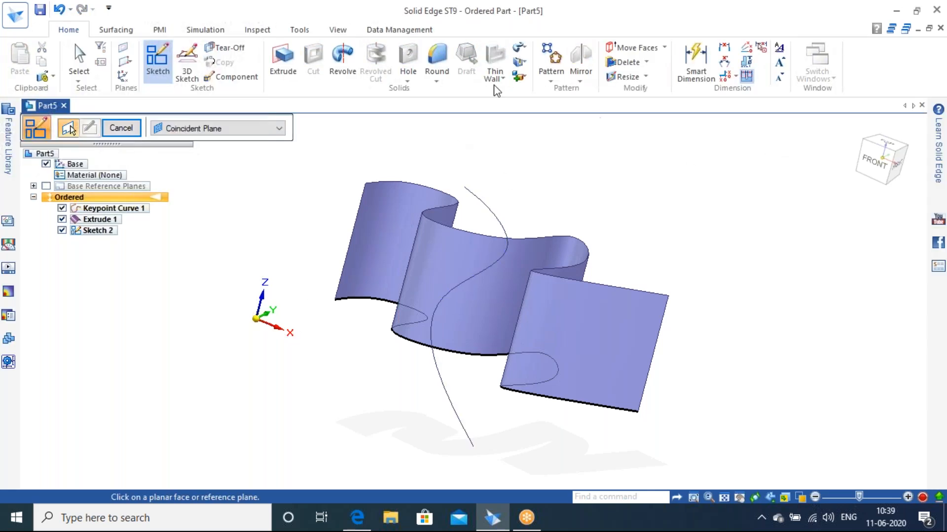
click(121, 128)
- Create an extruded surface about 340 mm deep from the S-shaped sketch curve, running in positive Y through the wavy surface, and finish it
click(122, 29)
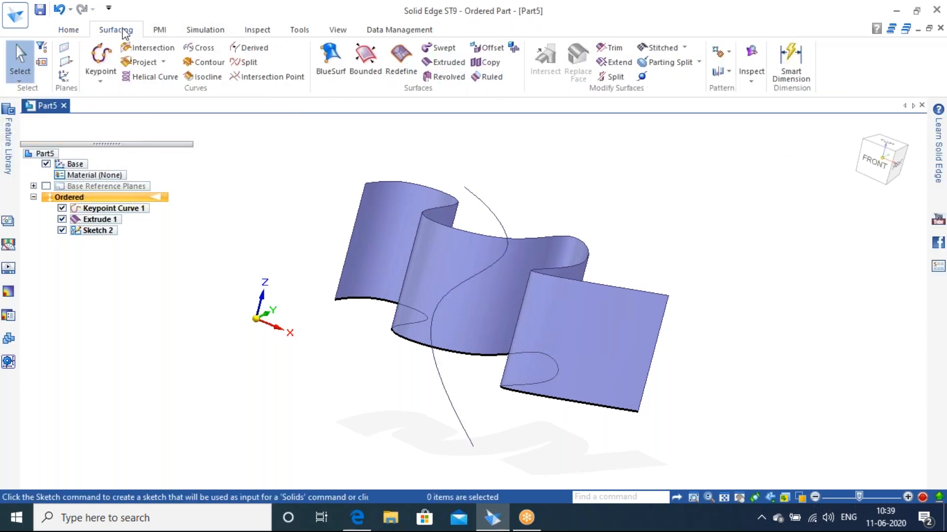
click(444, 62)
click(488, 266)
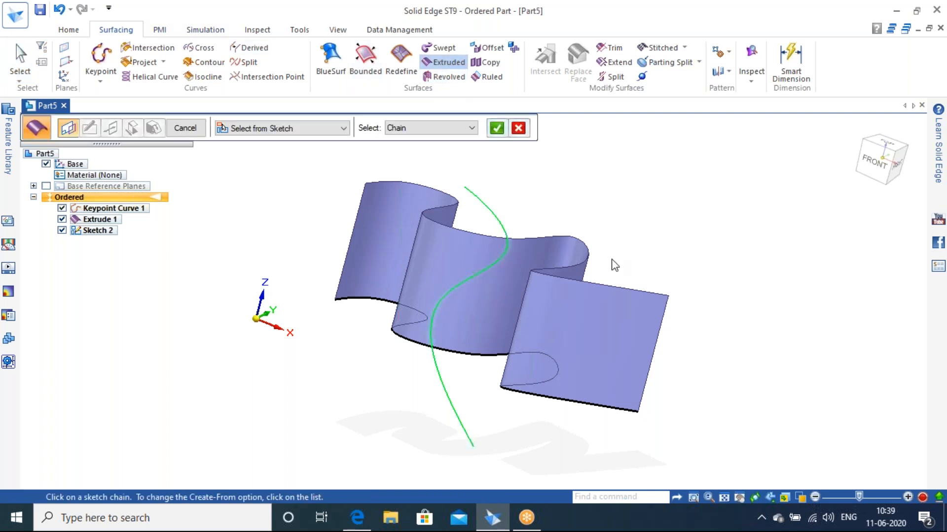
right_click(685, 229)
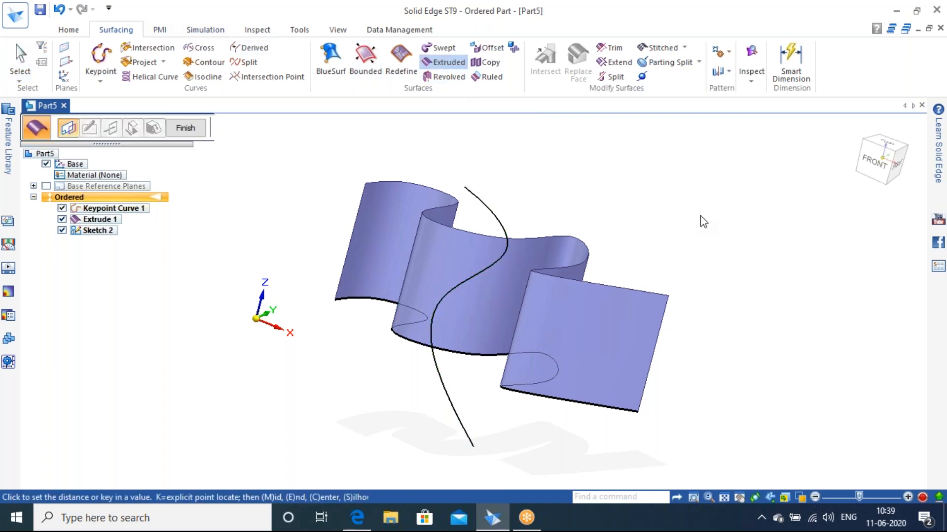
click(608, 221)
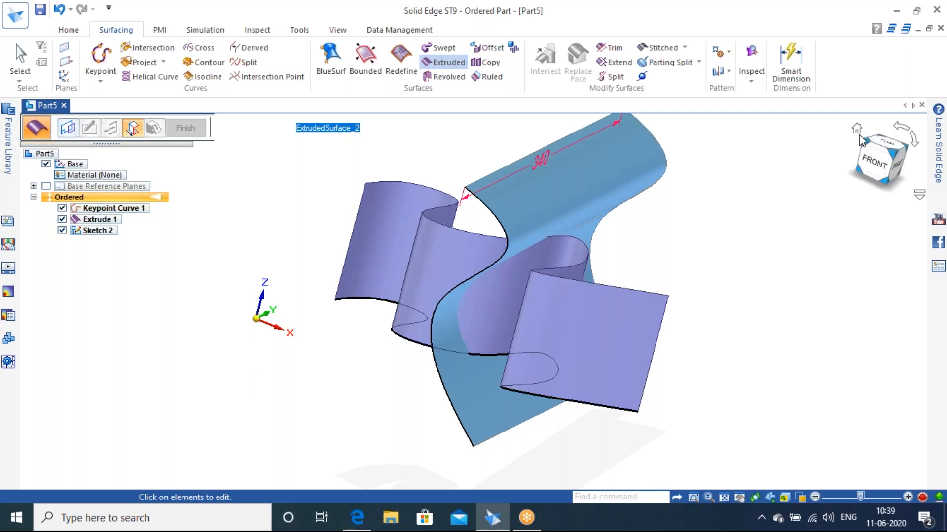
key(ctrl+i)
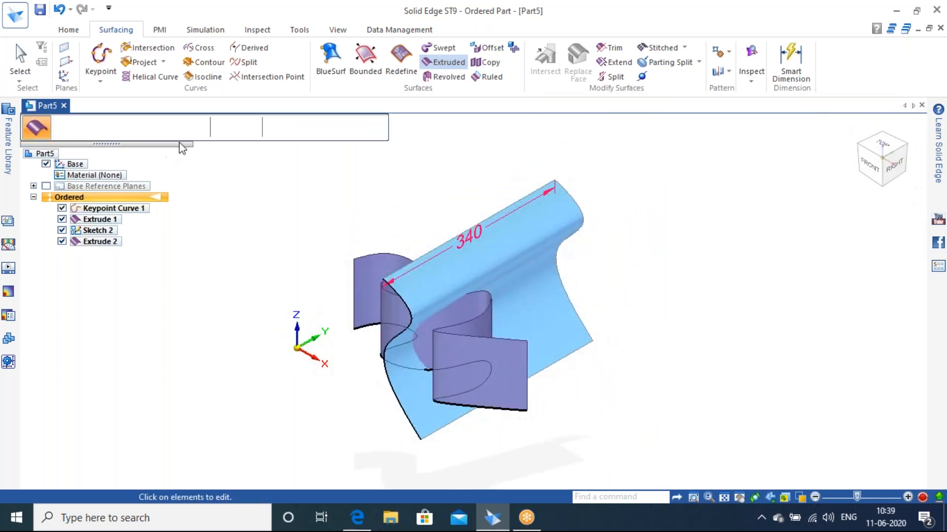
click(186, 129)
click(186, 129)
- Create an intersection curve between the wavy extruded surface and the crossing S-shaped surface, finish it and leave the command
middle_drag(467, 430, 619, 355)
scroll(605, 347, up, 5)
middle_drag(331, 233, 396, 280)
scroll(378, 209, down, 3)
middle_drag(380, 207, 348, 249)
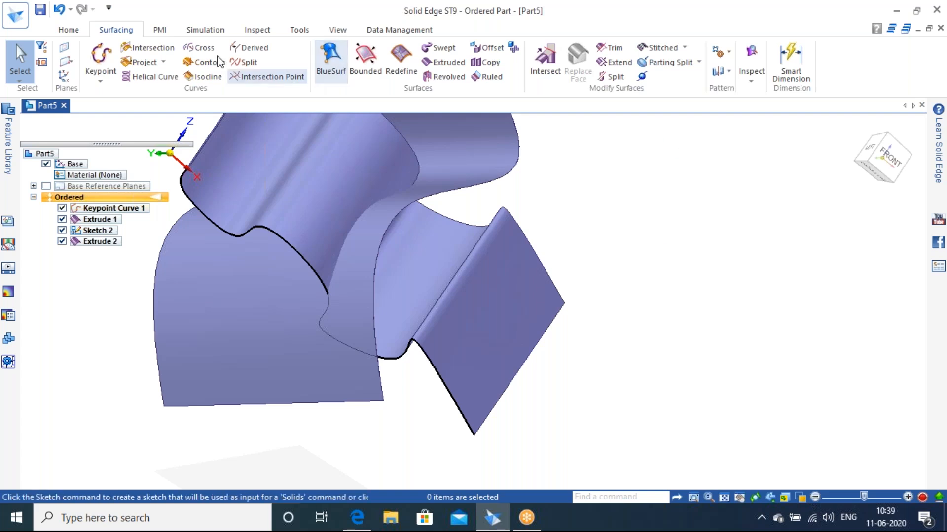
click(170, 50)
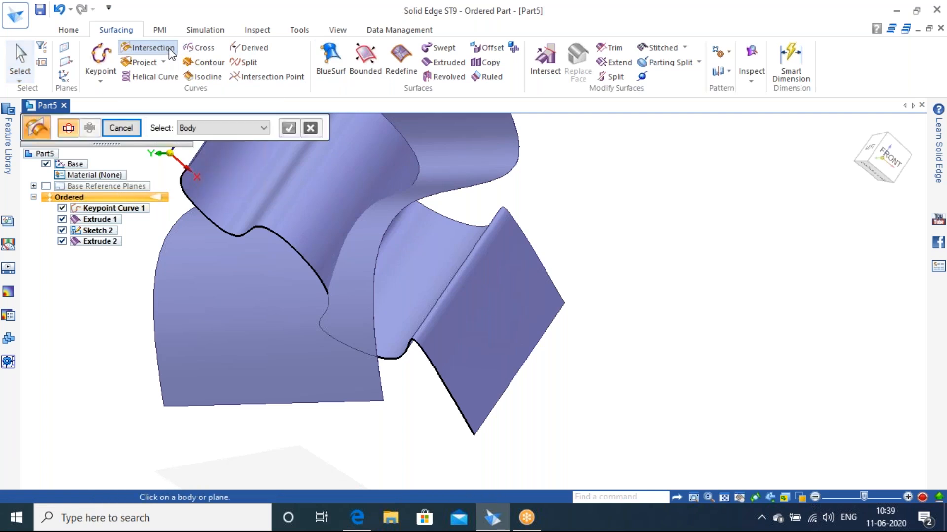
click(414, 257)
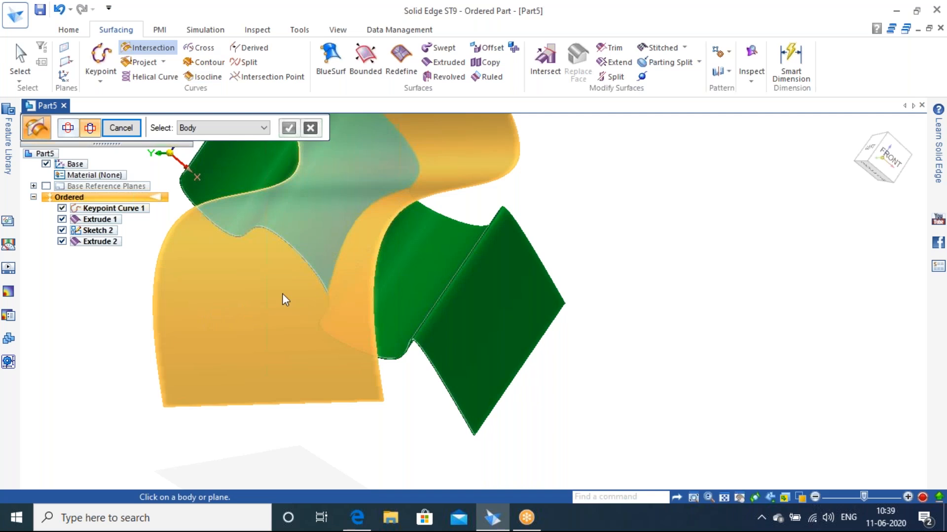
click(283, 295)
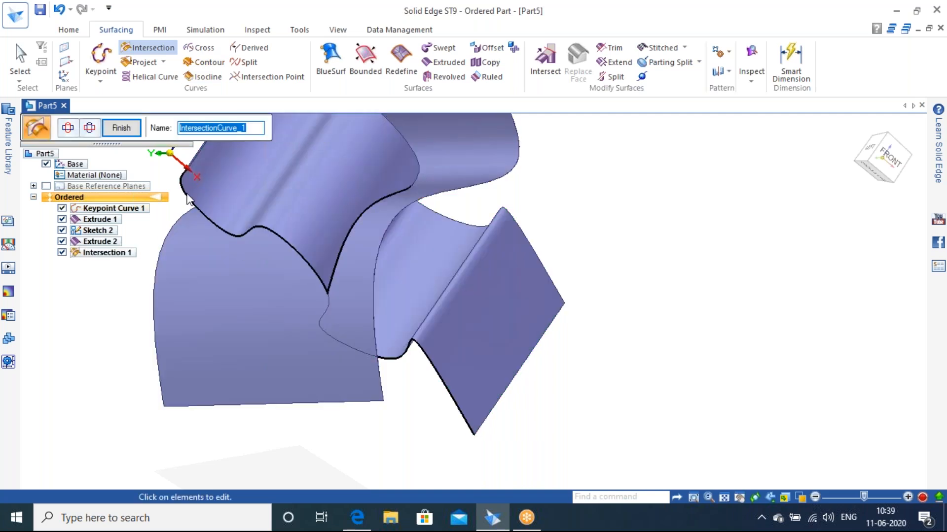
click(121, 128)
click(121, 127)
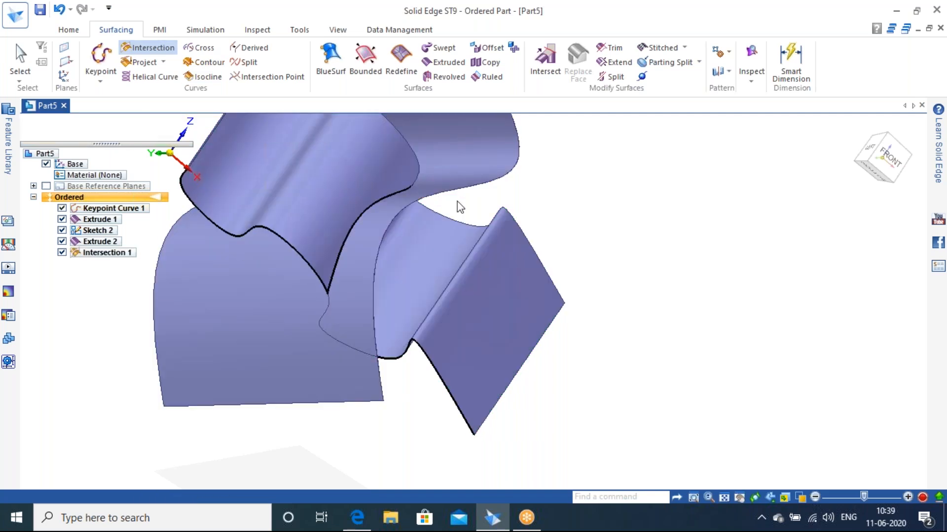
- Hide both extruded surfaces and examine the intersection curve alongside the keypoint curve and sketch, rotated and in the home view
middle_drag(477, 204, 391, 211)
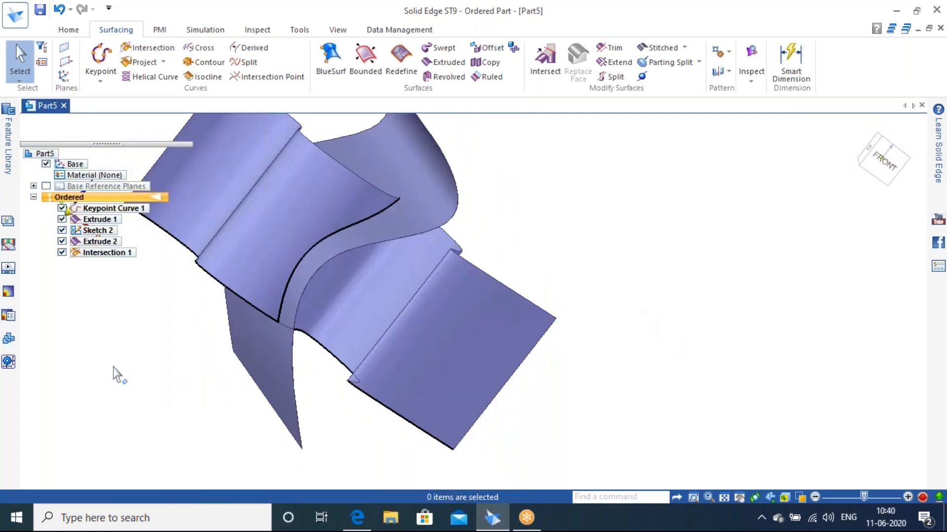
click(62, 219)
middle_drag(335, 244, 377, 285)
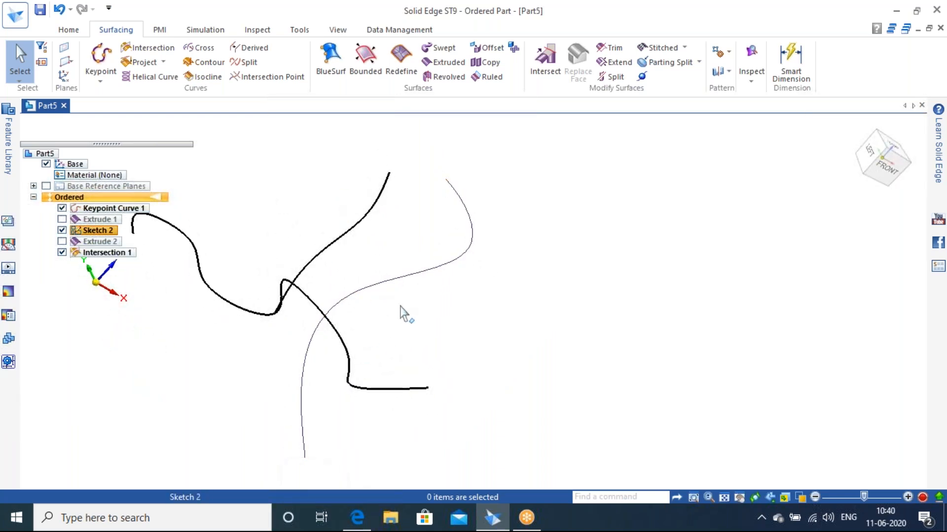
middle_drag(428, 307, 317, 289)
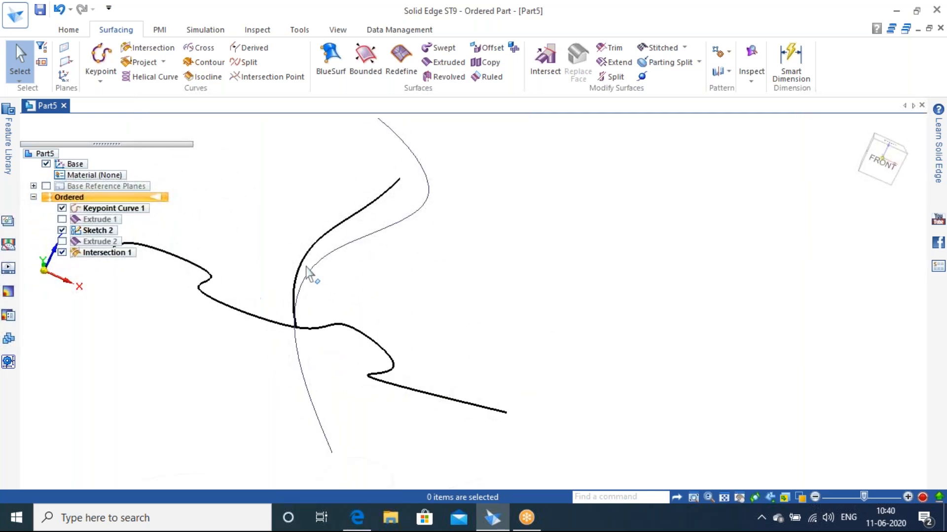
click(861, 132)
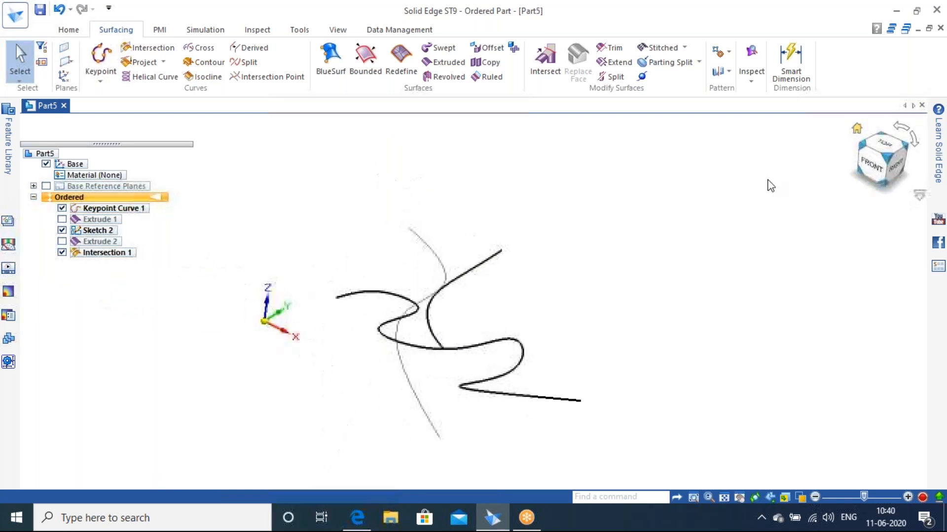
scroll(496, 297, up, 1)
scroll(497, 298, up, 3)
scroll(492, 288, down, 2)
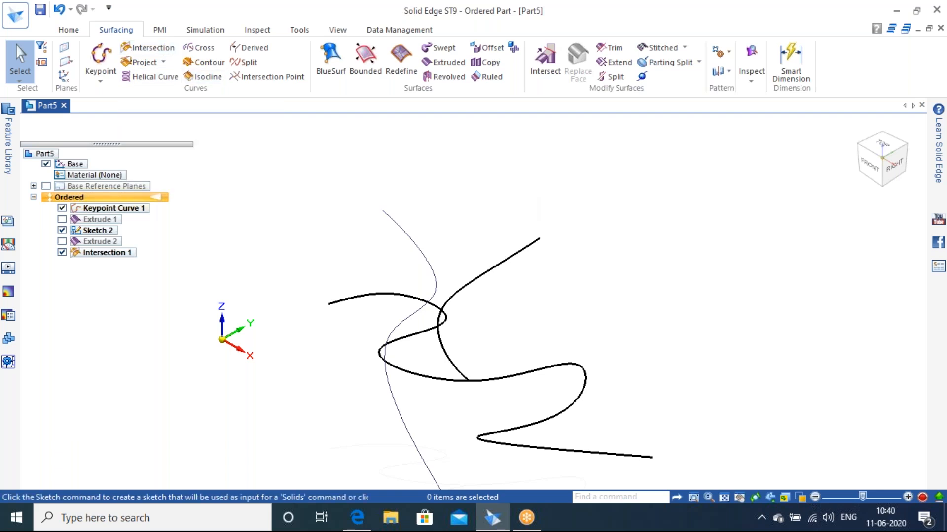
- Undo the intersection curve, the second extruded surface, the S-curve sketch and the first extruded surface, leaving only the keypoint curve
key(ctrl+z)
key(ctrl+z)
key(ctrl+z)
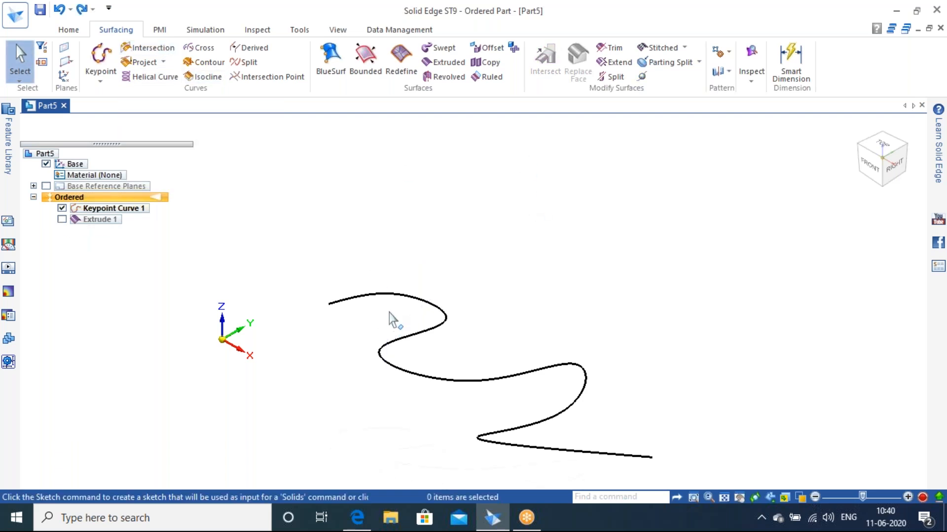
key(ctrl+z)
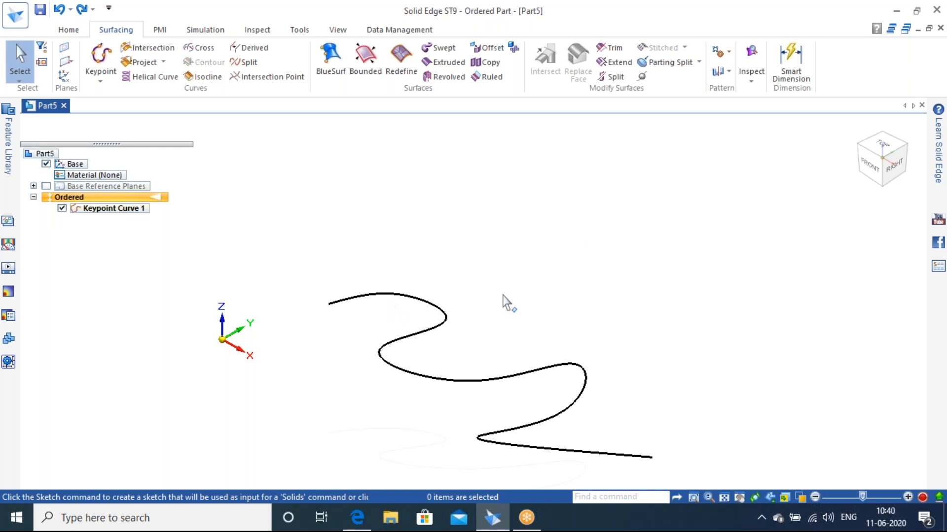
- Create an extruded surface 160 mm upward from the keypoint curve chain, finish it and leave the command
click(443, 62)
click(442, 313)
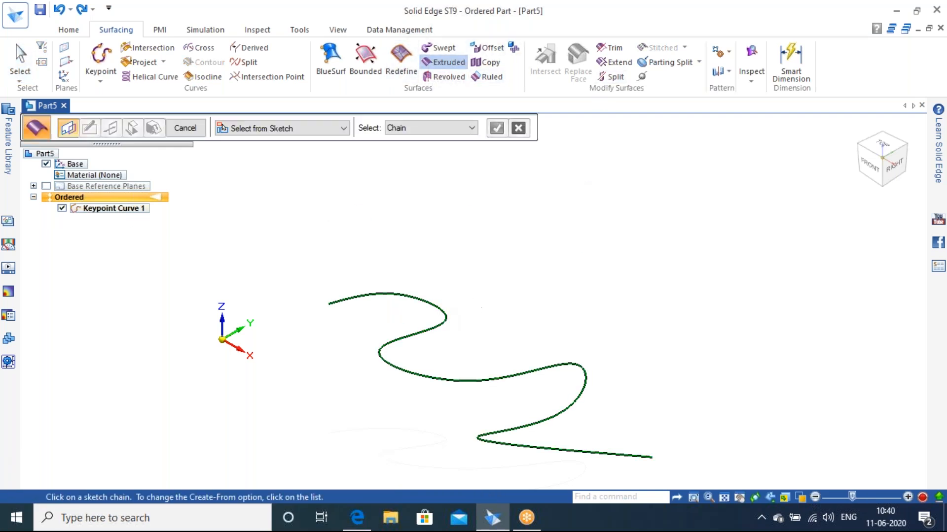
right_click(499, 234)
text(160)
key(Return)
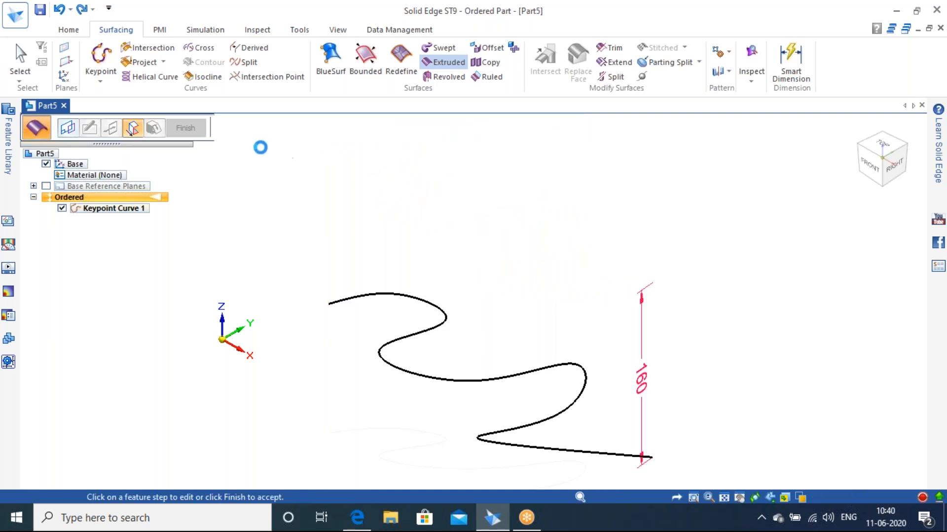
click(203, 133)
click(198, 134)
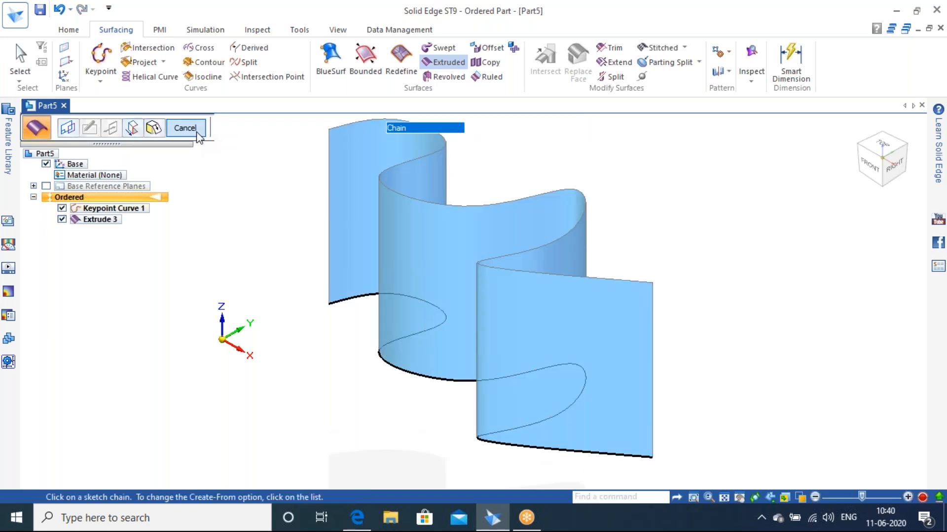
click(186, 129)
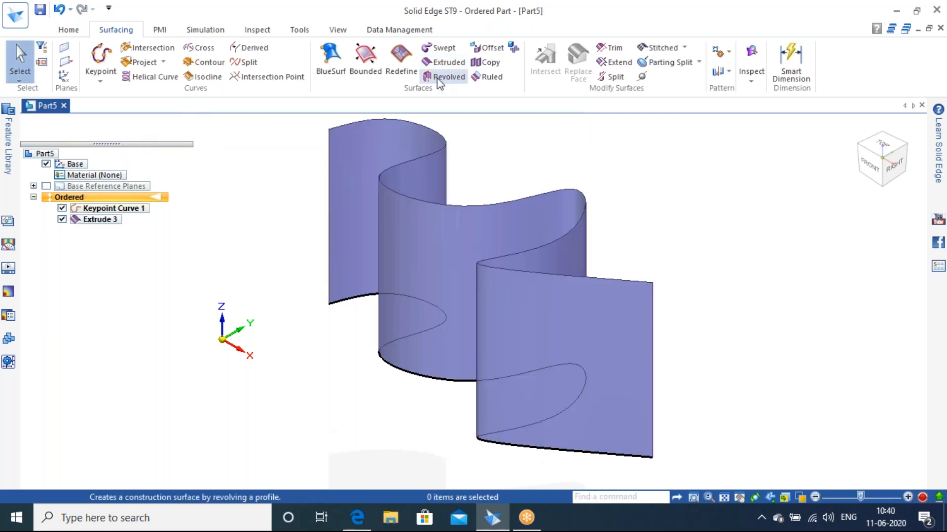
- Sketch a circle about 96 mm in diameter on the front XZ plane, centred over the wavy surface's middle section, and finish the sketch
click(69, 29)
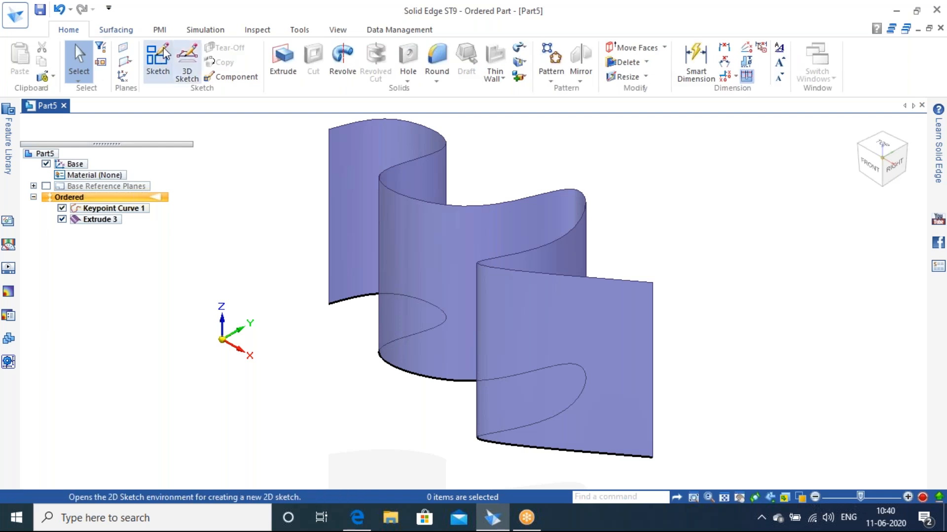
click(158, 59)
click(236, 328)
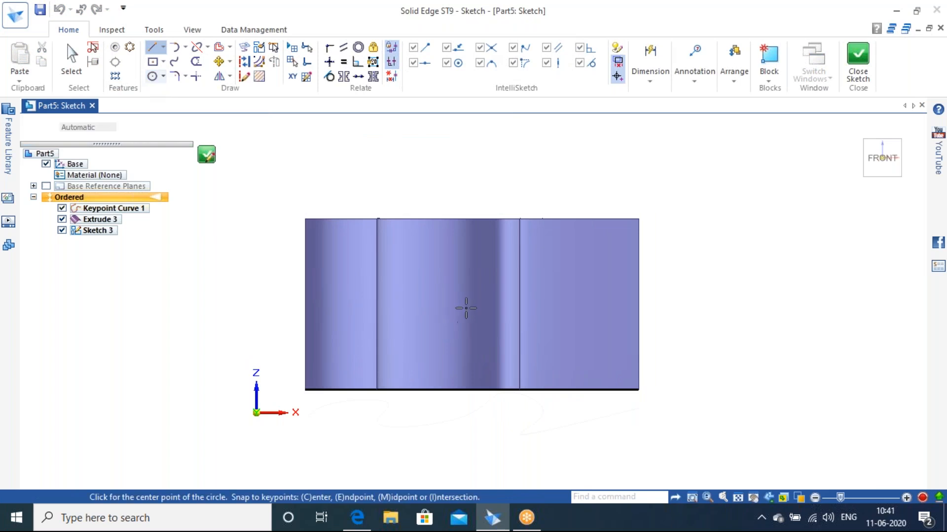
click(467, 303)
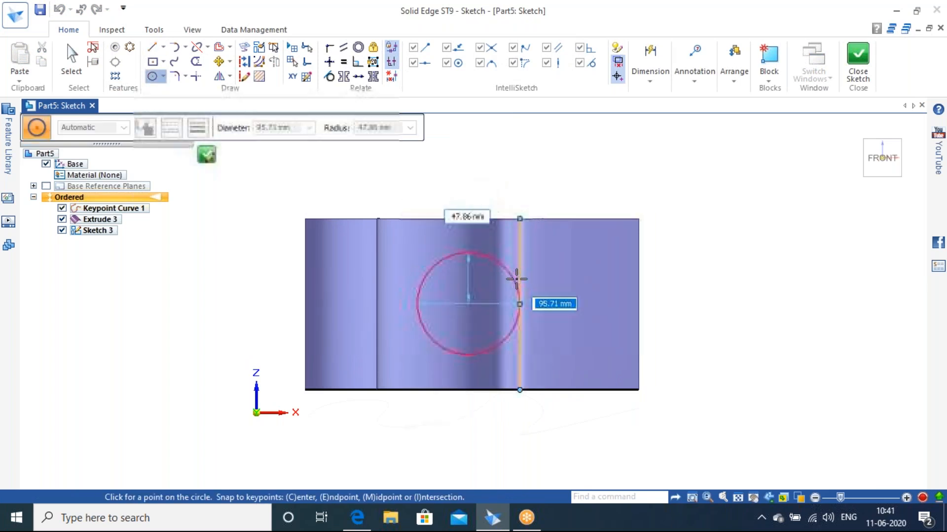
click(519, 304)
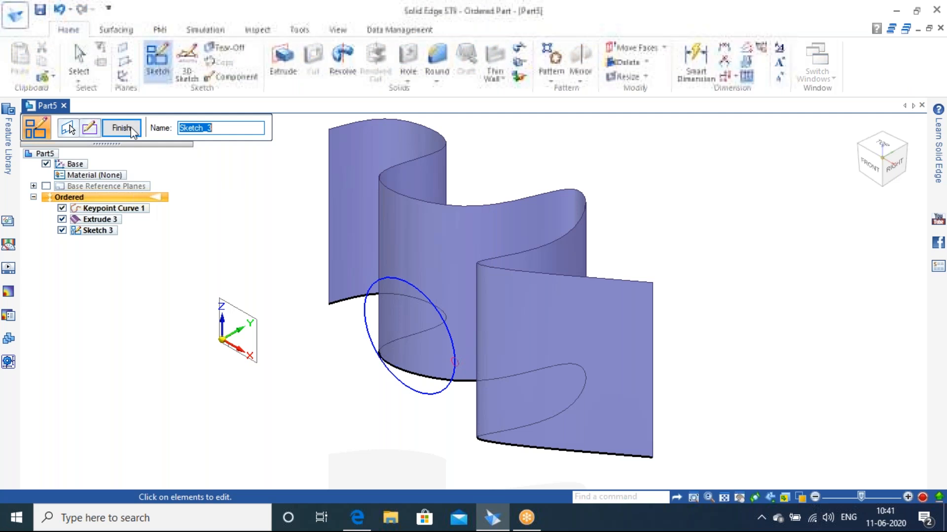
click(121, 127)
click(121, 127)
- Project the circle sketch onto the wavy extruded surface, directing the projection toward the surface, and finish the projected curve
mouse_move(532, 310)
middle_down()
mouse_move(482, 332)
mouse_move(394, 340)
middle_up()
click(387, 340)
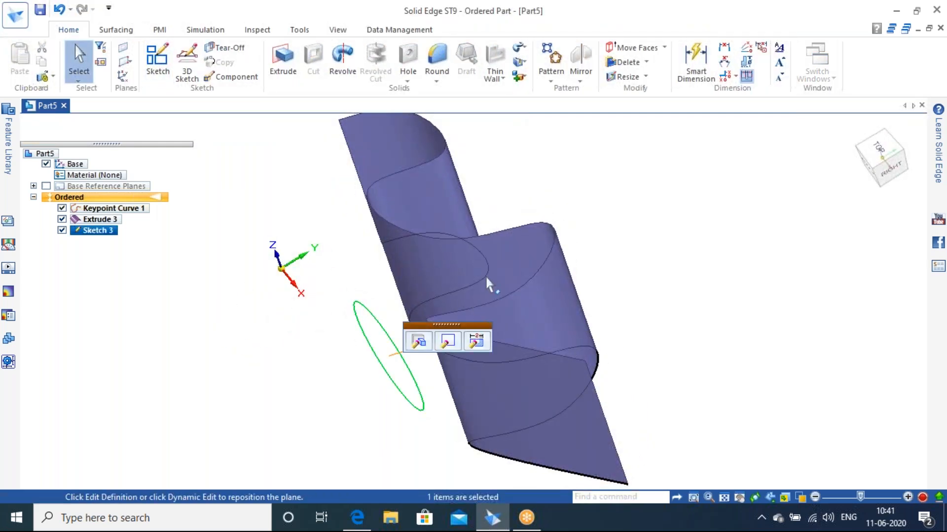
click(641, 247)
middle_drag(585, 328, 703, 252)
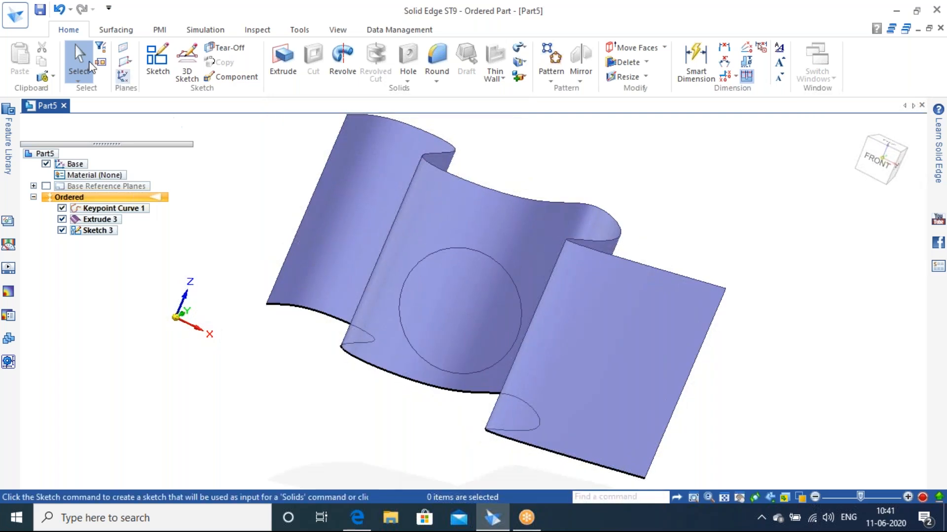
click(114, 30)
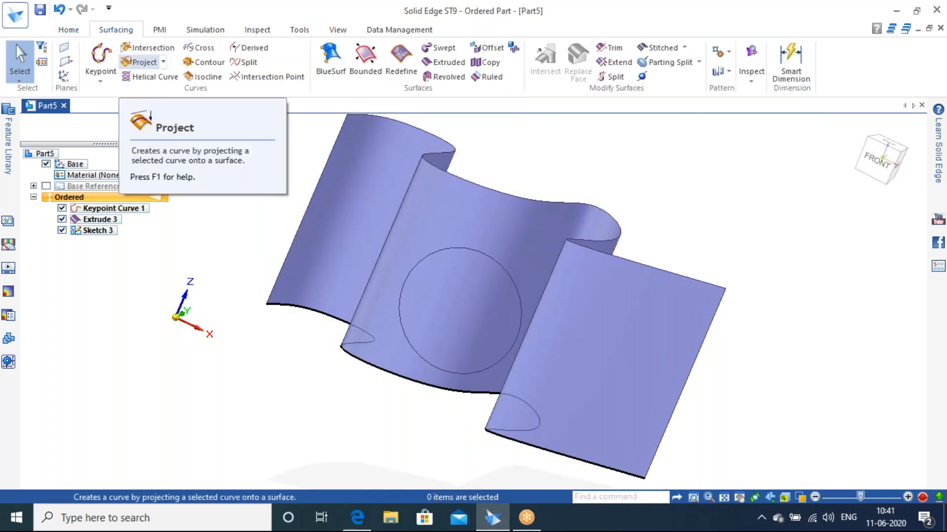
click(140, 62)
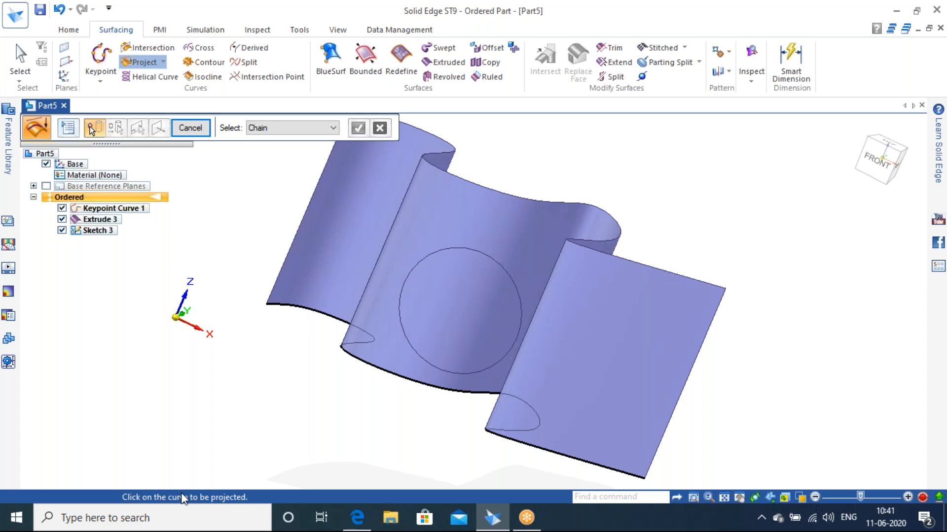
middle_drag(661, 258, 429, 380)
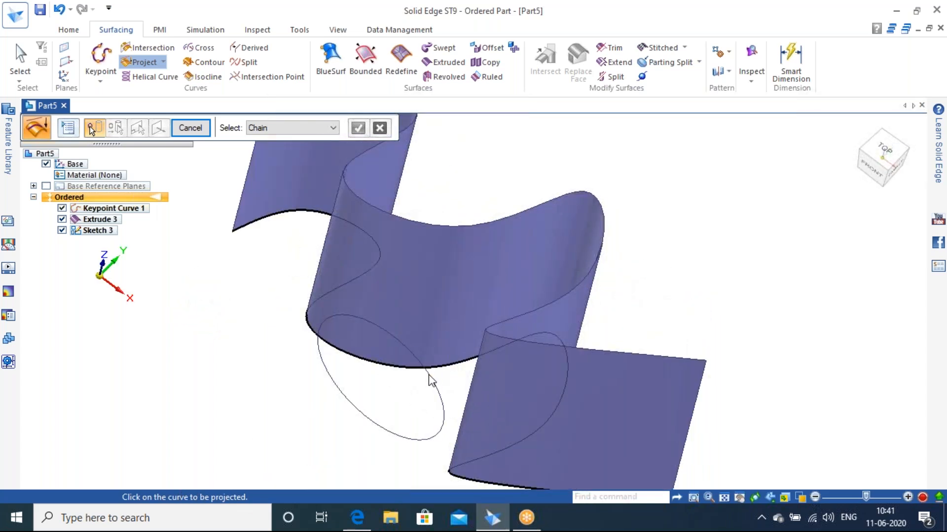
click(429, 380)
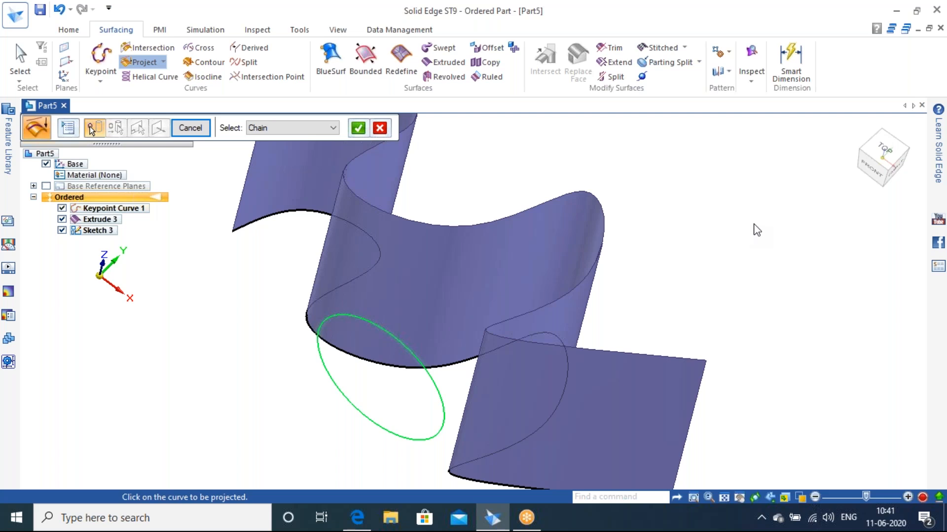
right_click(764, 239)
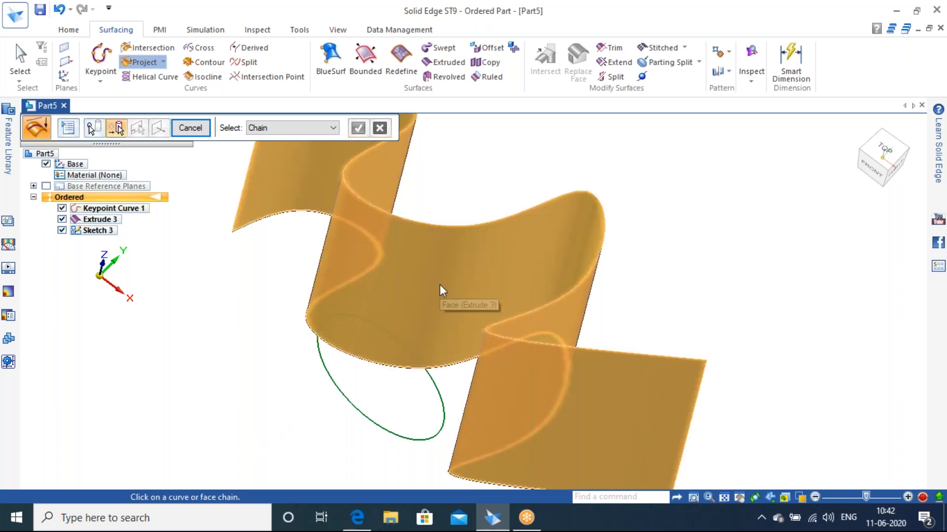
click(441, 284)
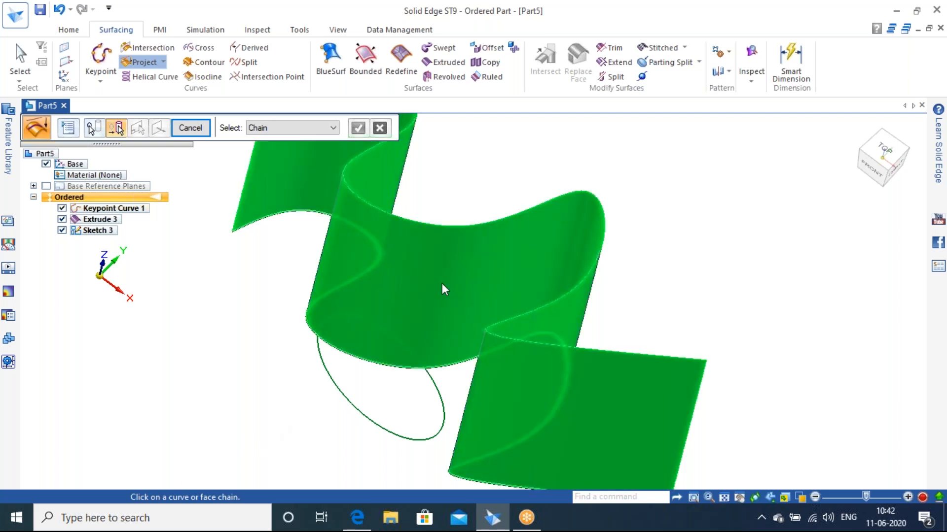
right_click(661, 279)
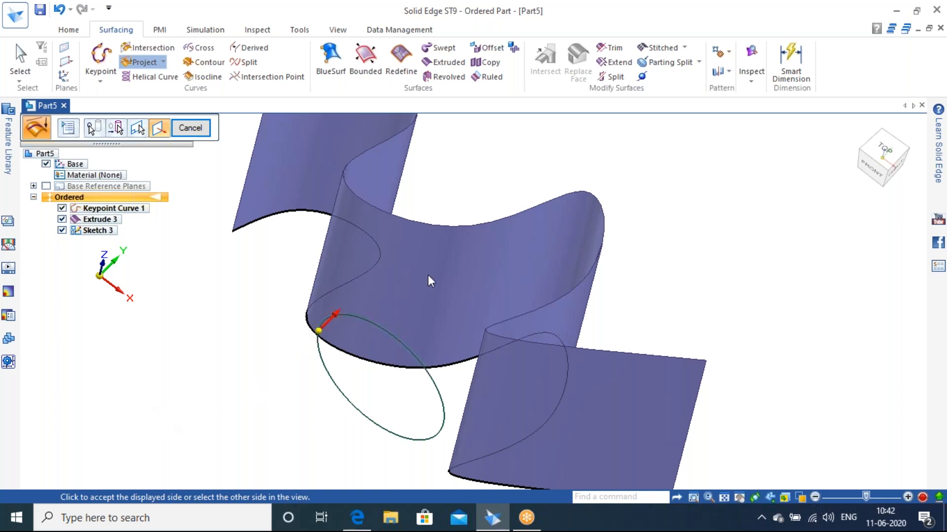
click(633, 164)
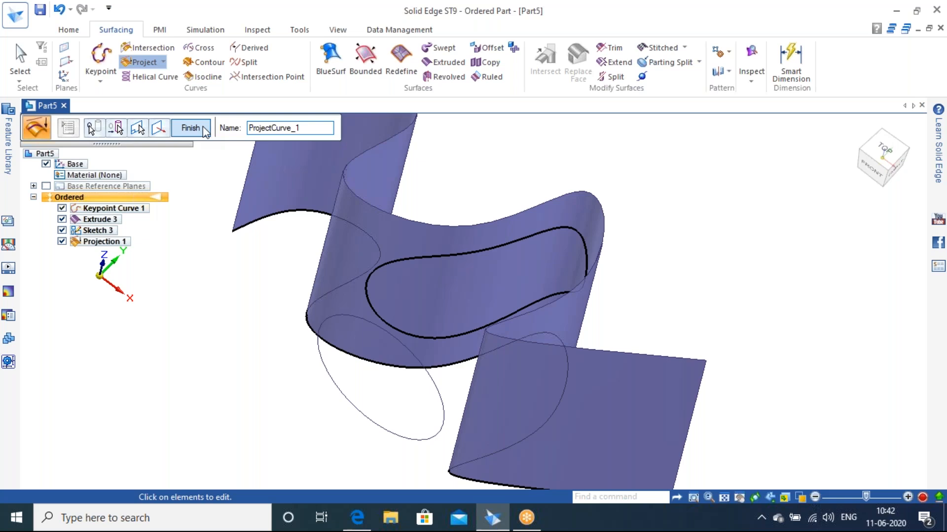
click(191, 128)
key(Escape)
- Examine the projected curve against the circle sketch and wavy surface in the home view, front view and rotated views
middle_drag(495, 375, 532, 323)
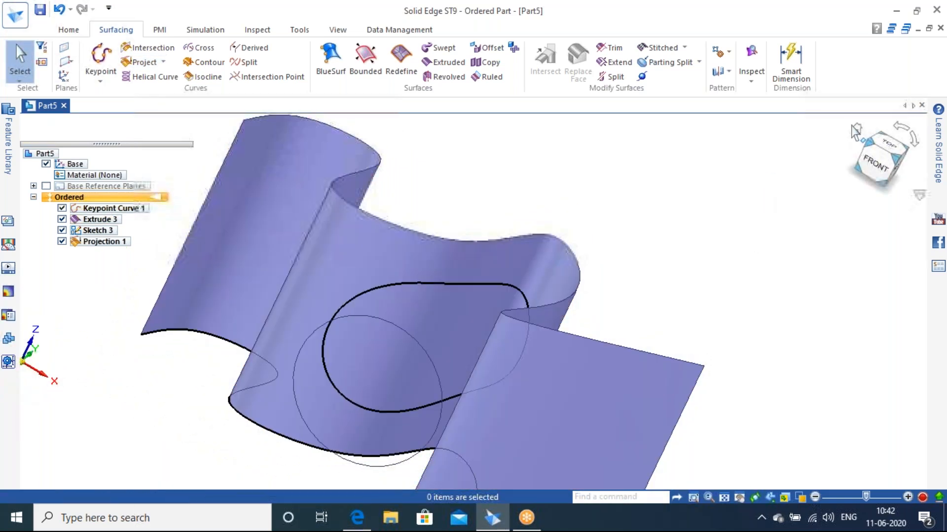
click(856, 135)
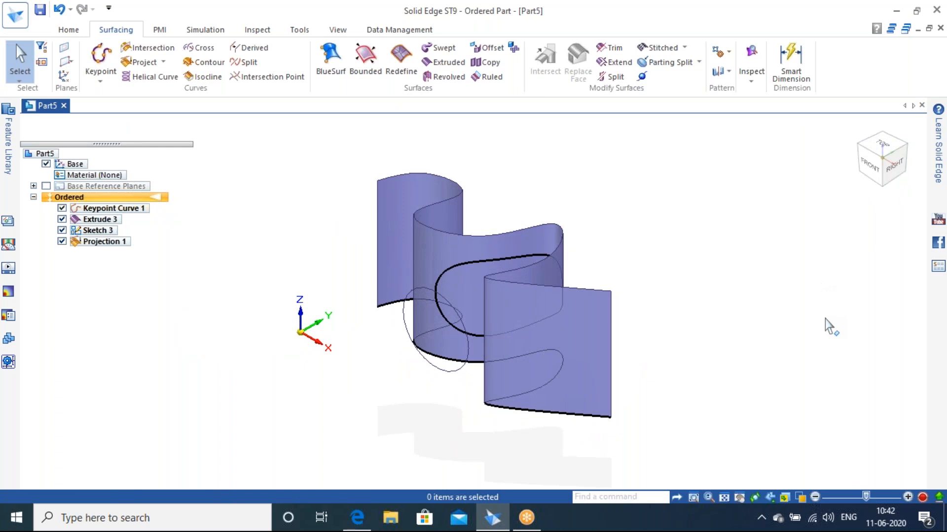
key(ctrl+f)
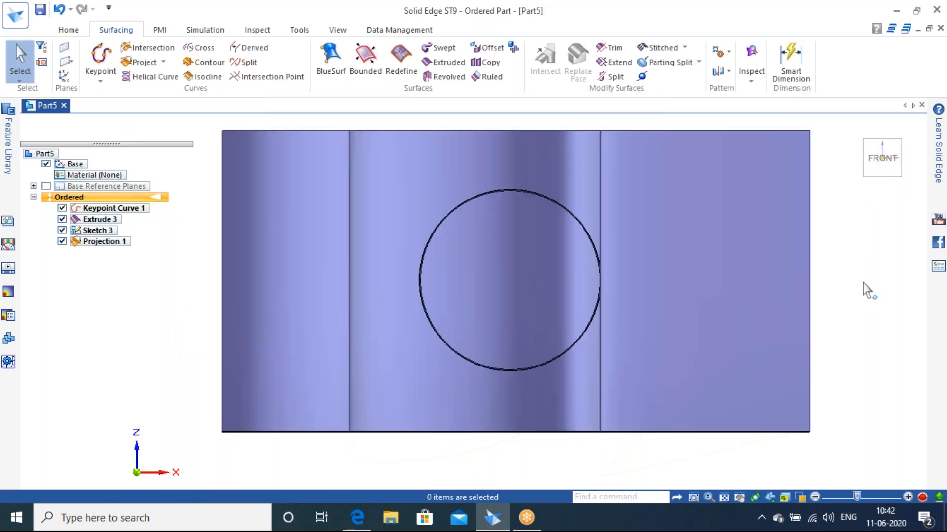
mouse_move(846, 150)
click(856, 131)
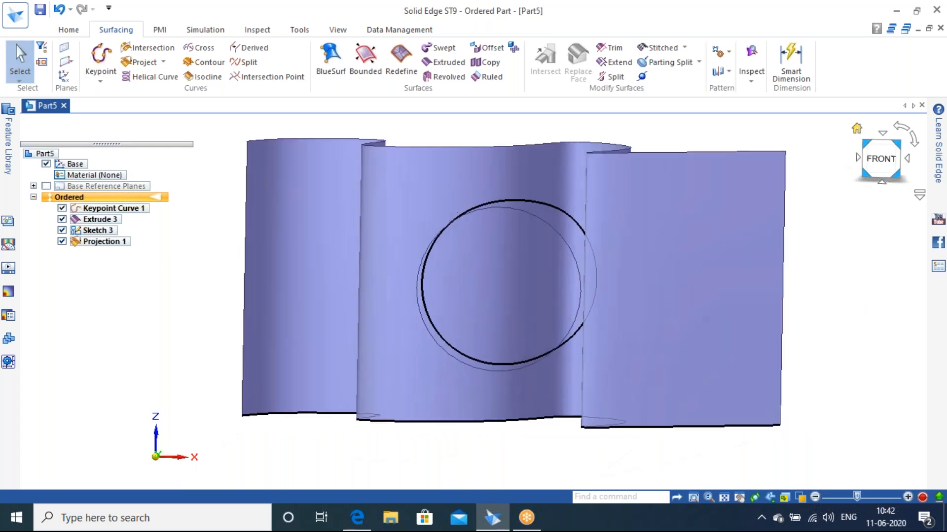
middle_drag(810, 216, 689, 208)
scroll(606, 250, up, 4)
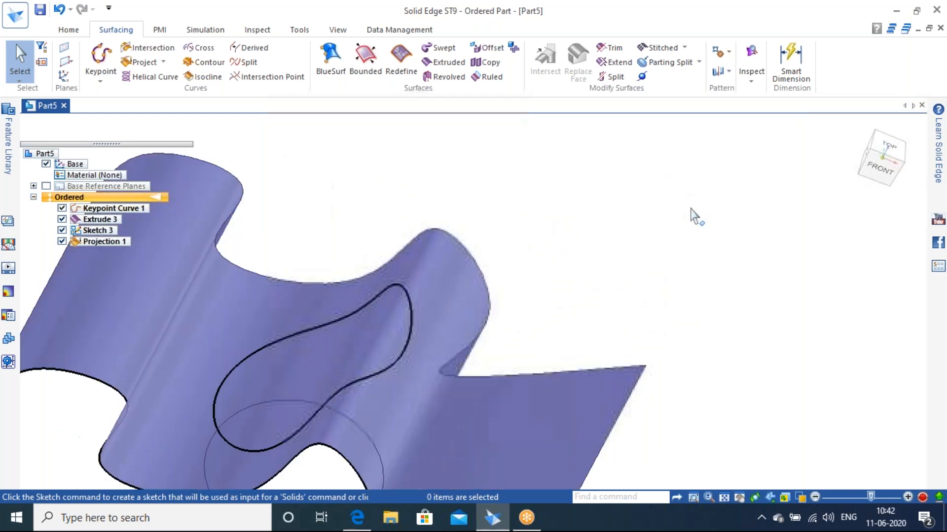
scroll(433, 310, down, 3)
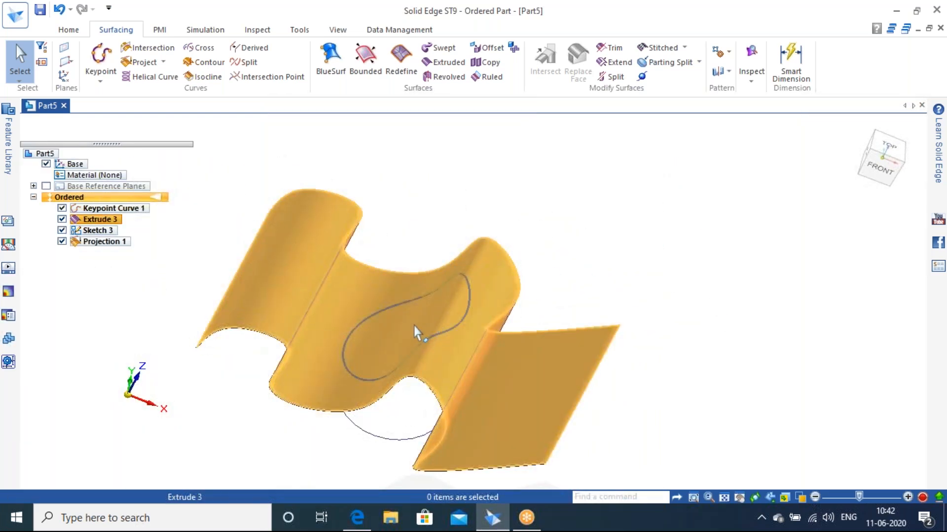
click(867, 133)
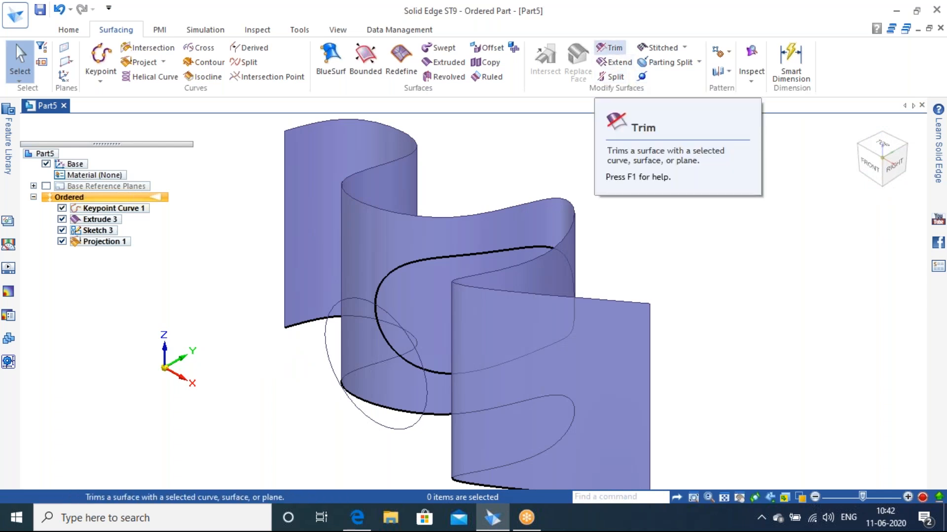
- Trim the wavy surface with the projected curve, removing the region inside the closed loop, and finish the trim
click(612, 48)
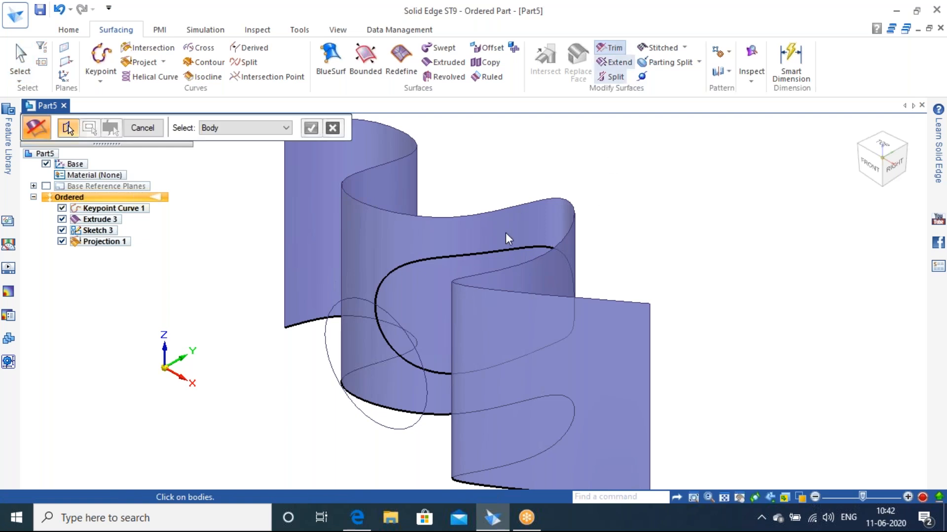
click(372, 253)
right_click(792, 186)
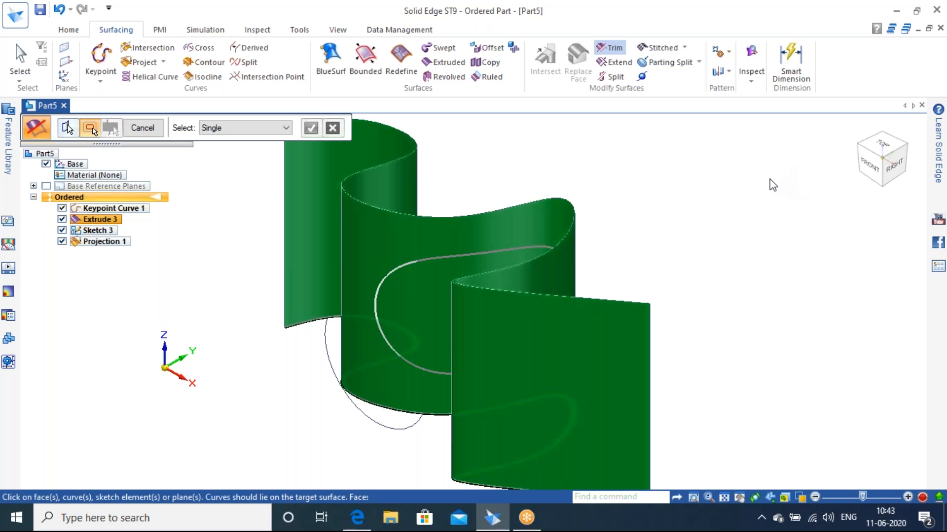
click(400, 266)
right_click(650, 180)
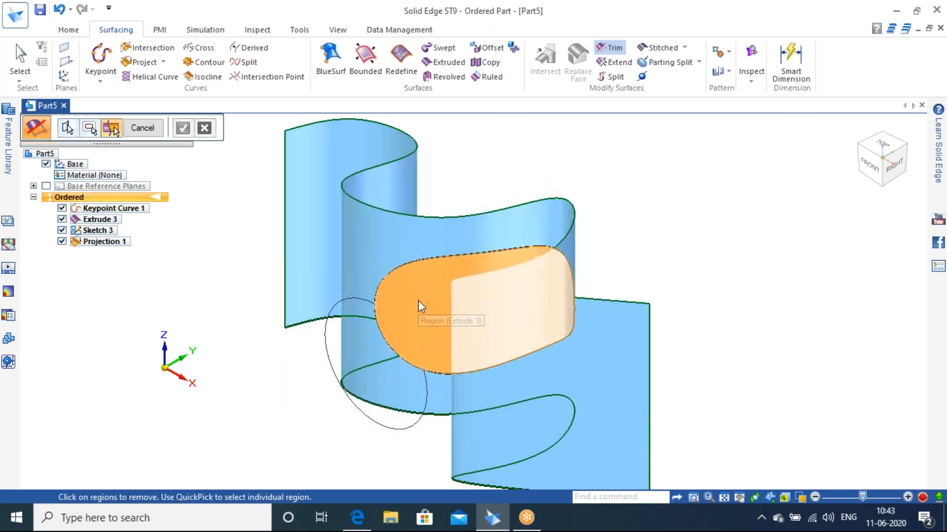
click(418, 302)
click(183, 128)
click(112, 128)
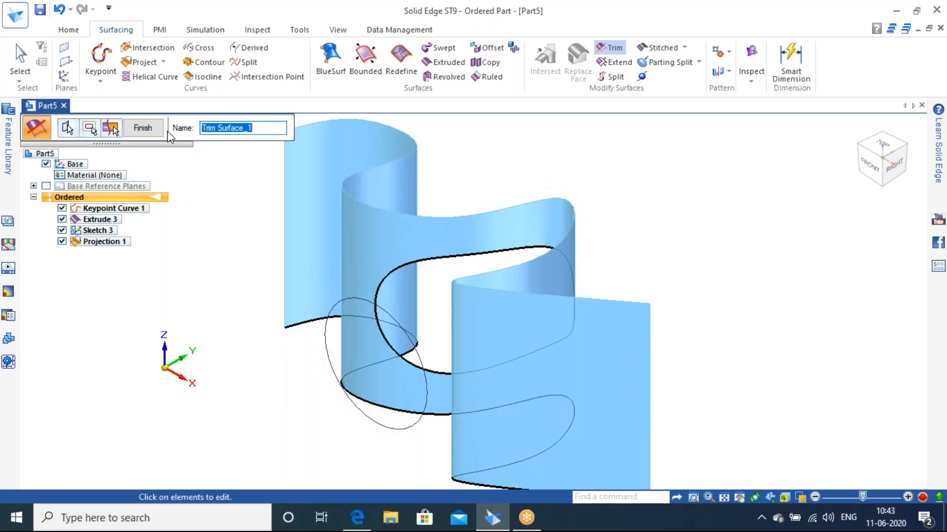
click(143, 127)
- Inspect the opening in the wavy surface from several angles and undo the trim
middle_drag(440, 310, 749, 158)
scroll(661, 202, up, 3)
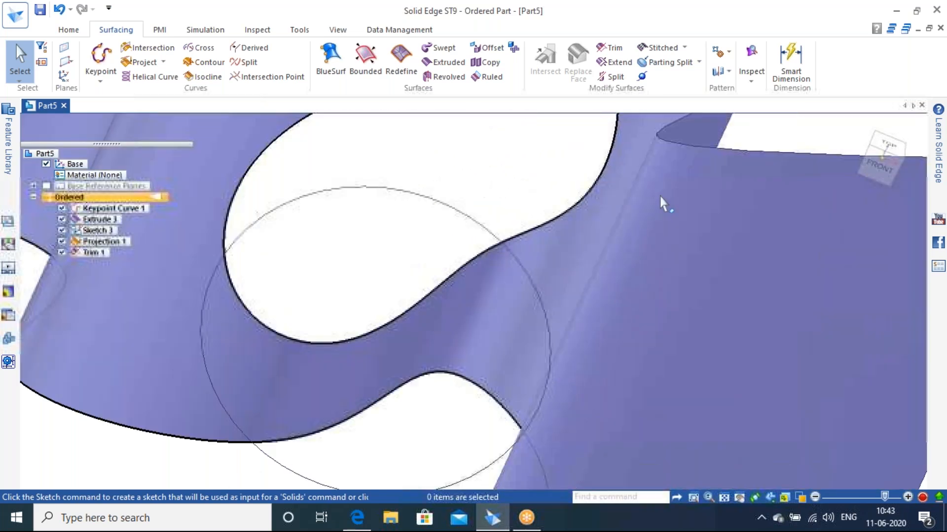
scroll(676, 181, down, 5)
middle_drag(682, 175, 649, 129)
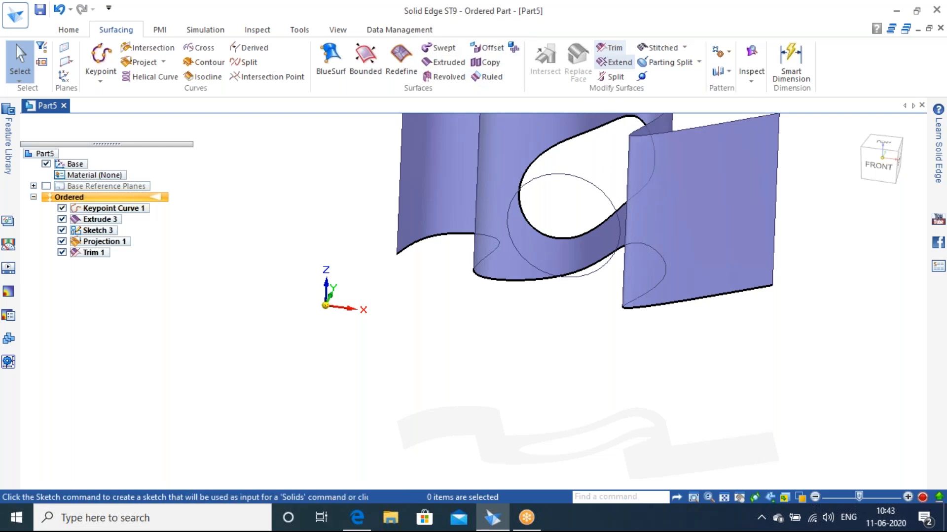
mouse_move(858, 156)
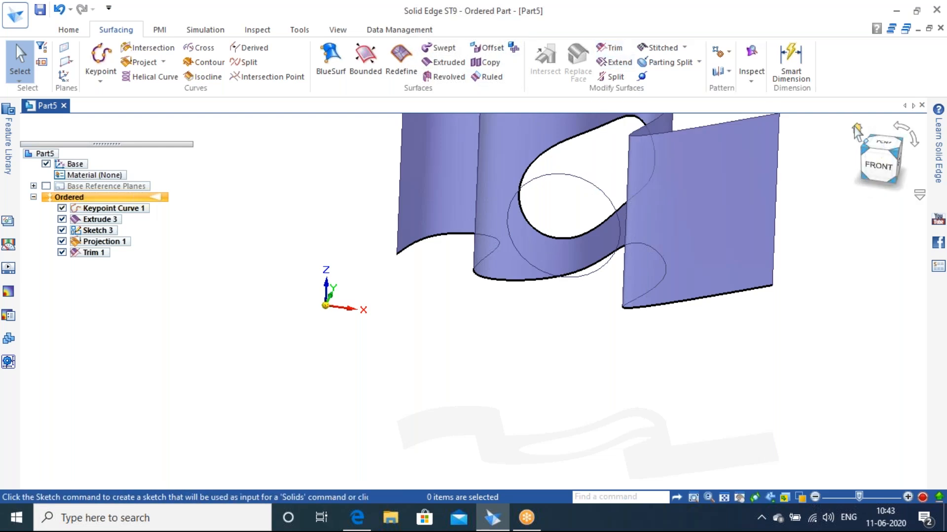
click(856, 128)
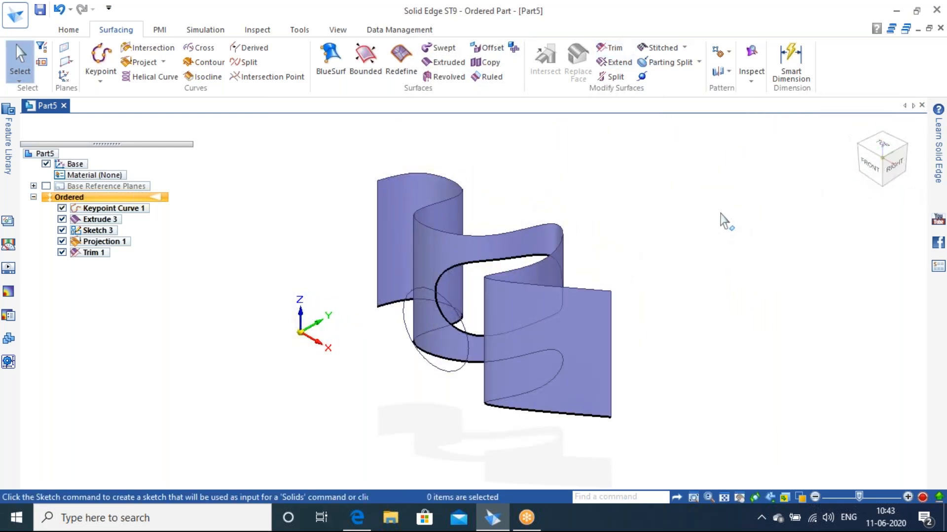
key(ctrl+z)
- Start a new trim of the wavy surface with the projected curve and mark the region outside the loop for removal
click(620, 52)
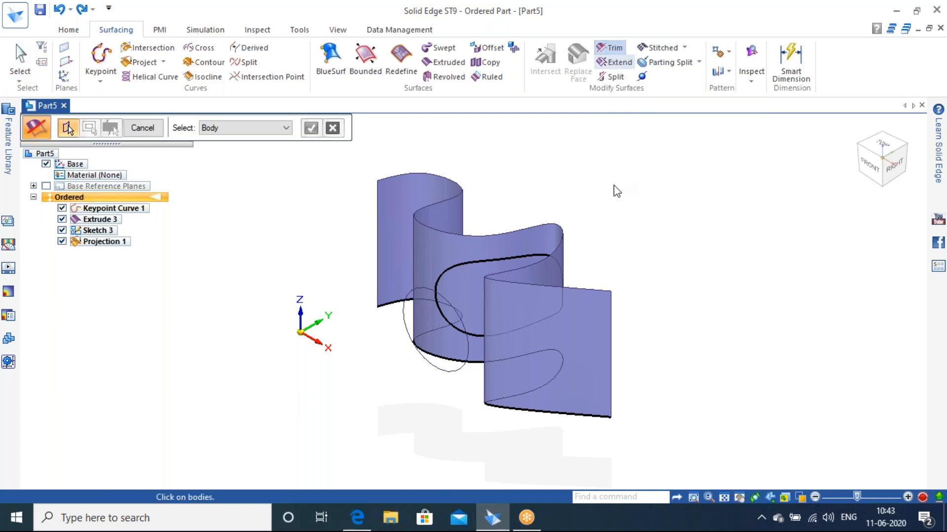
click(386, 216)
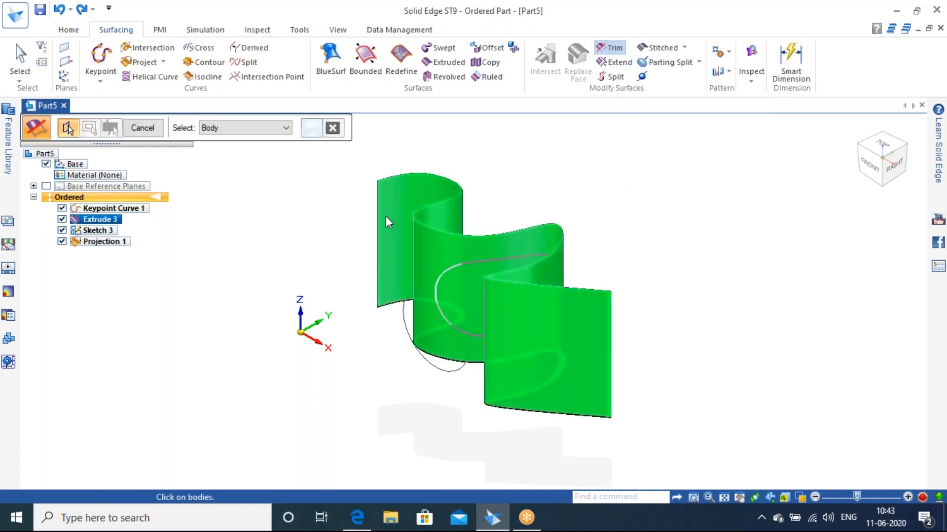
right_click(589, 174)
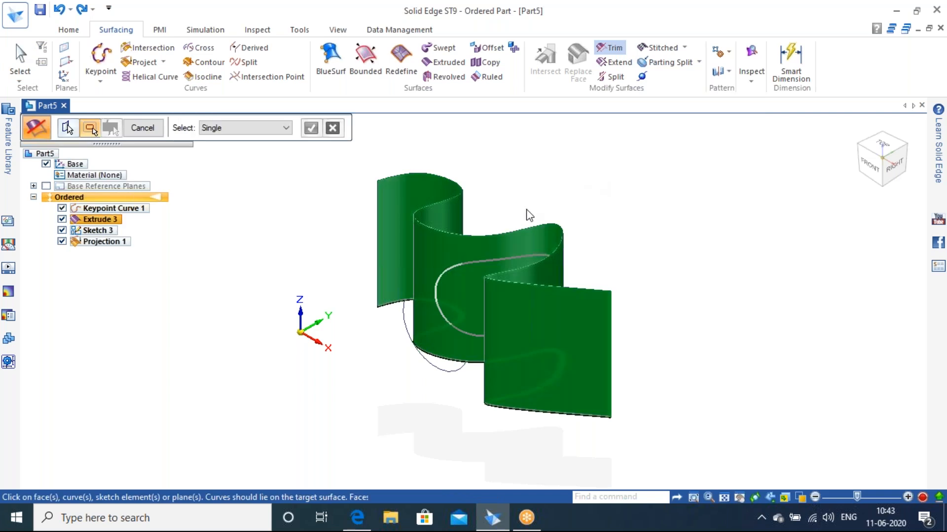
click(446, 276)
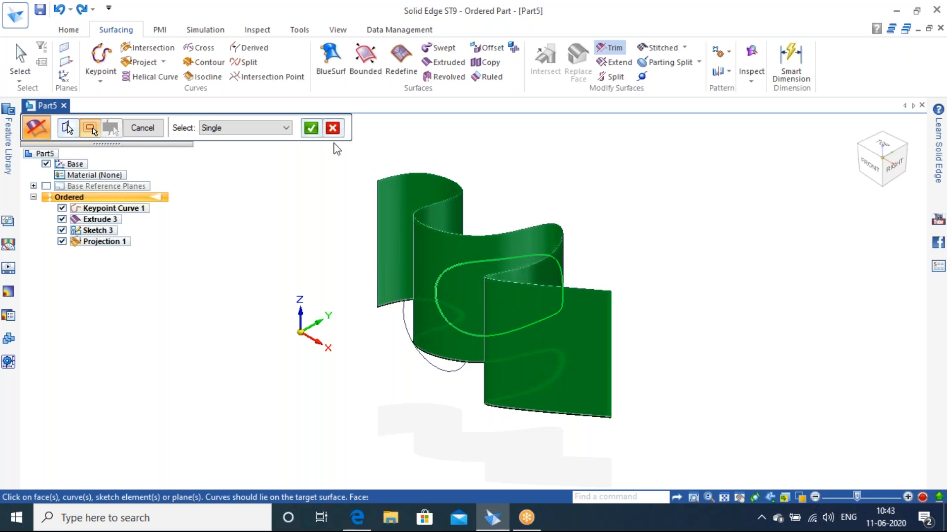
click(311, 128)
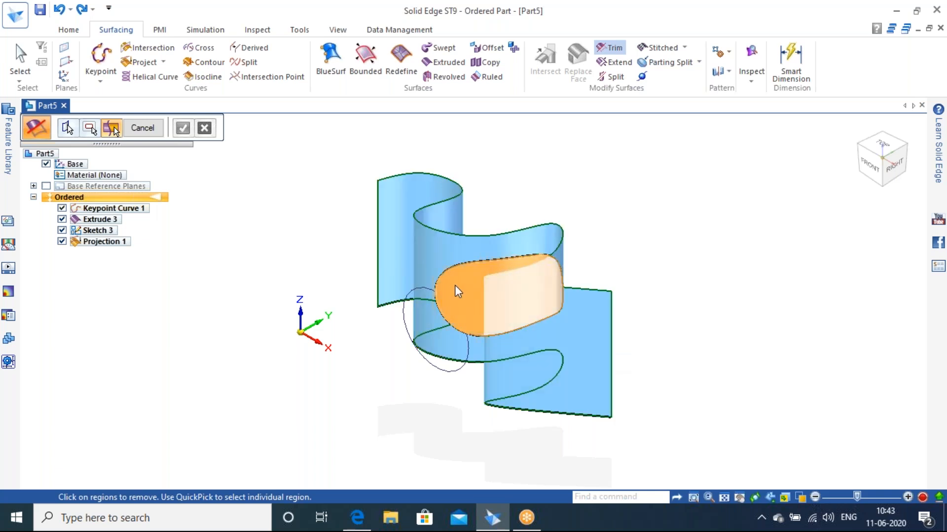
click(399, 237)
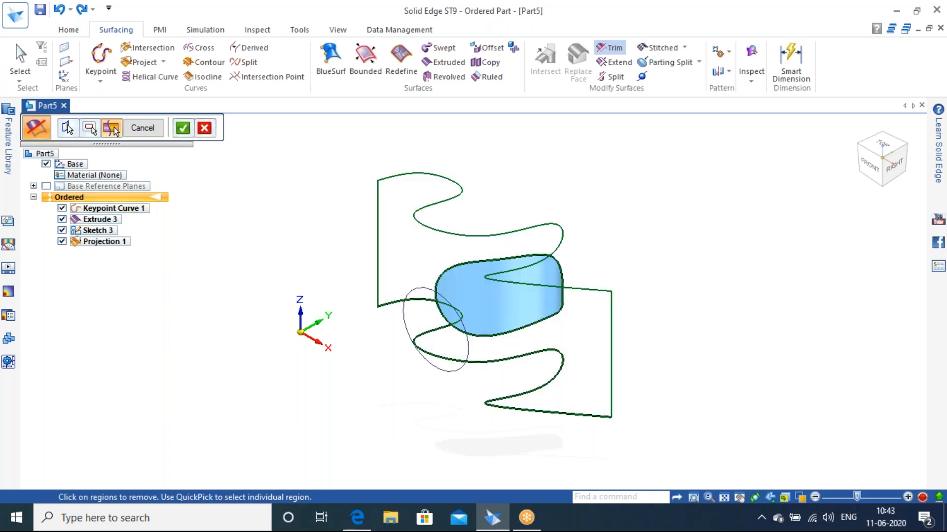
middle_drag(500, 294, 624, 237)
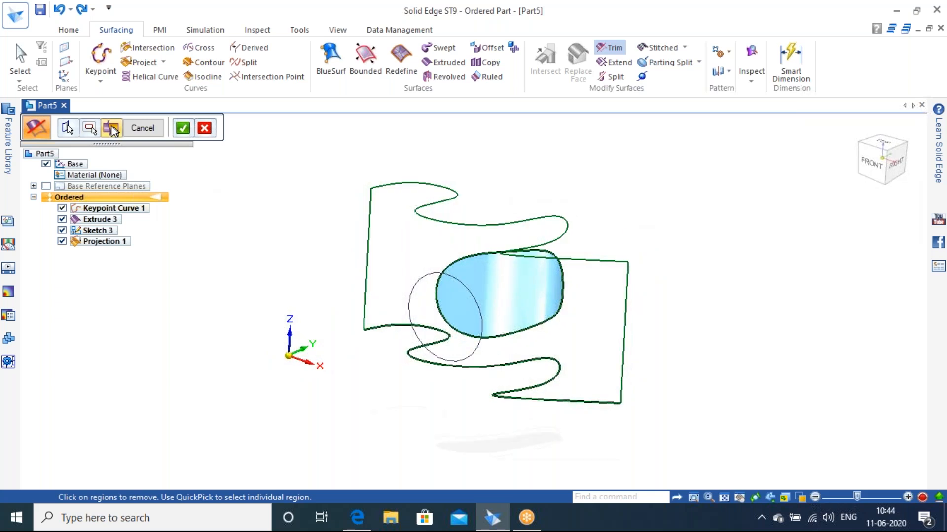
- Restore the outer region in the trim, remove the region inside the projected loop instead and accept the trim
click(498, 294)
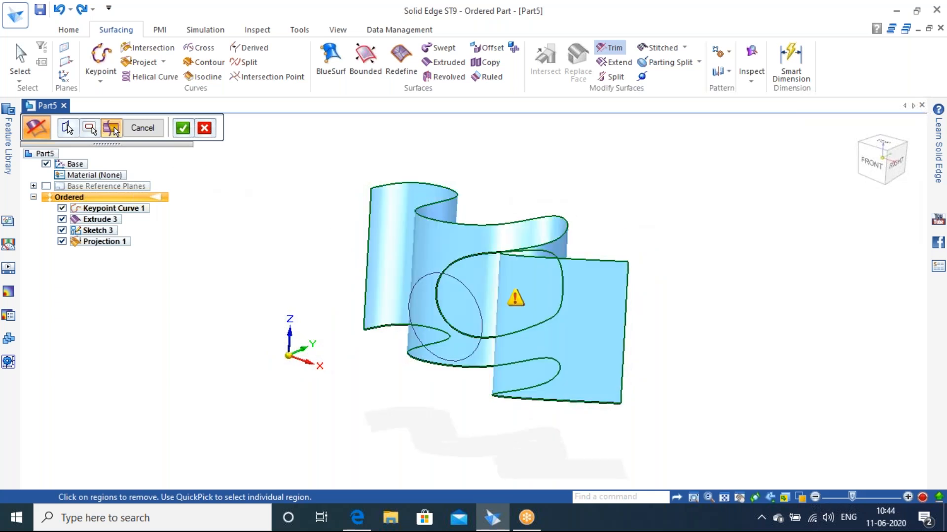
middle_drag(498, 305, 528, 267)
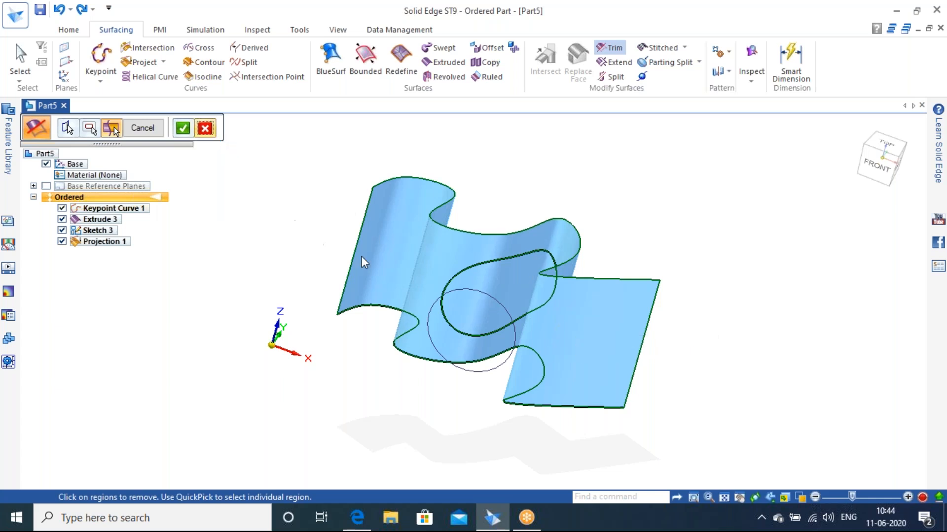
click(480, 290)
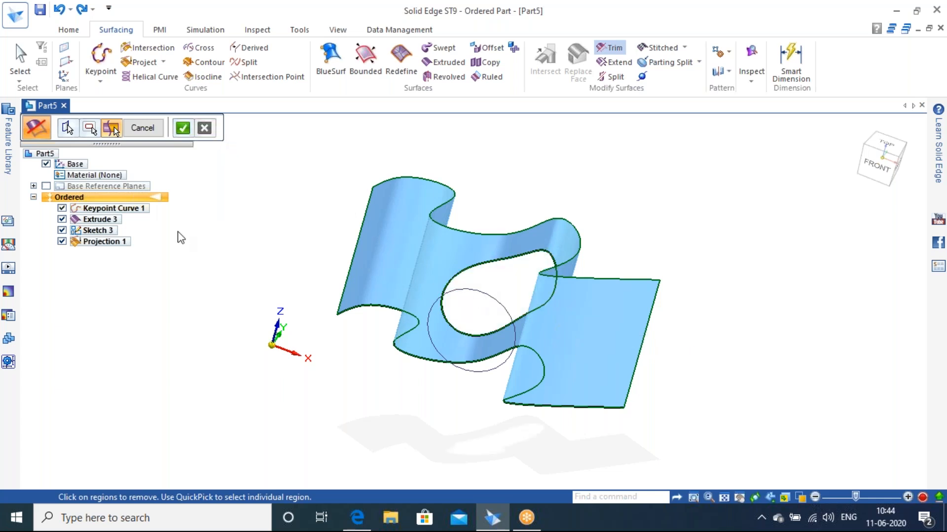
click(183, 129)
middle_drag(642, 270, 611, 261)
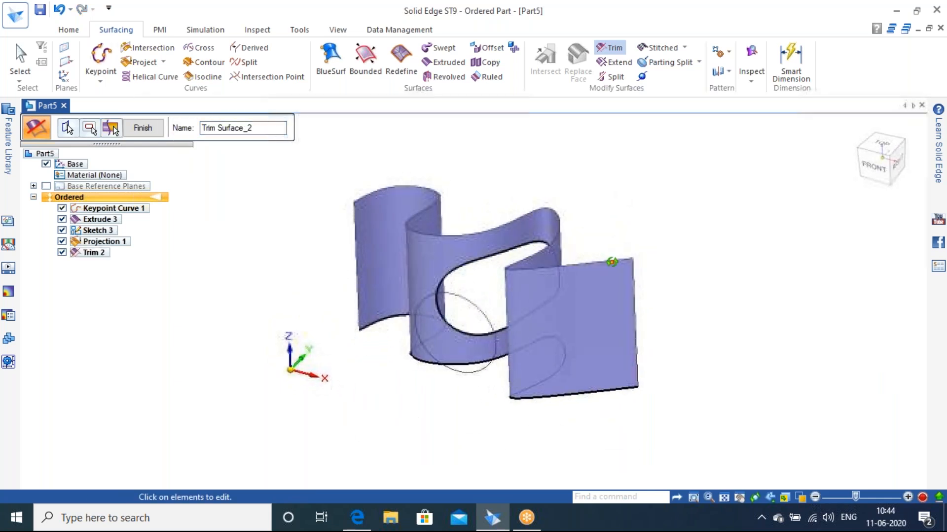
- Undo the trim, projected curve, circle sketch, extruded surface and keypoint curve, leaving the part without features
click(163, 62)
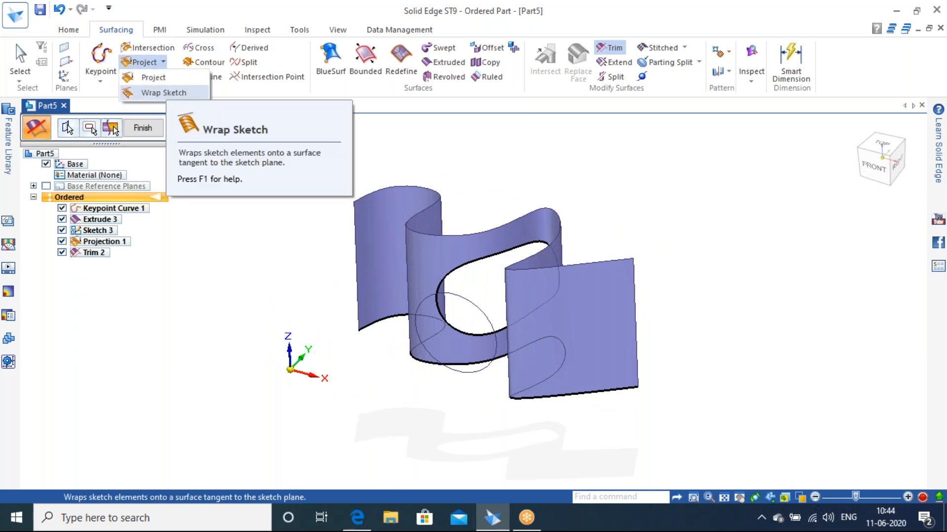
click(858, 130)
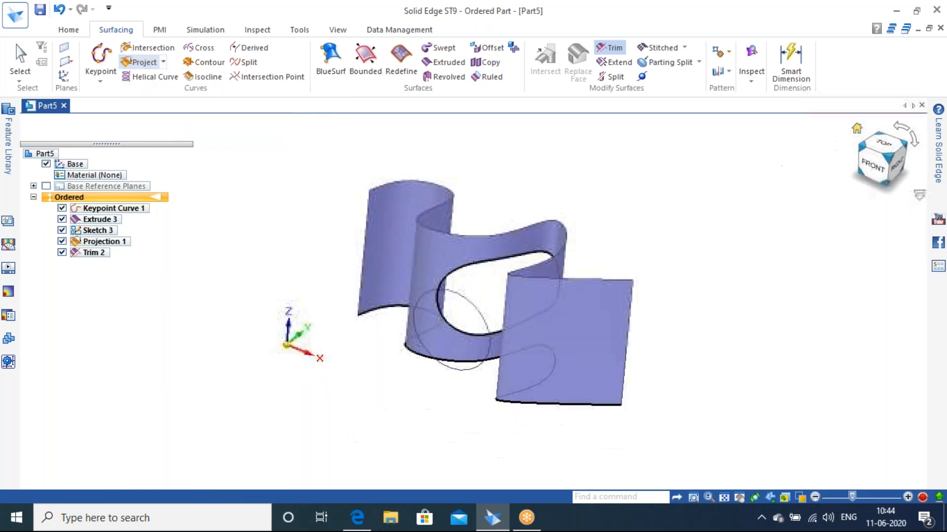
key(ctrl+z)
key(ctrl+z)
key(ctrl+z)
key(ctrl+z)
key(ctrl+z)
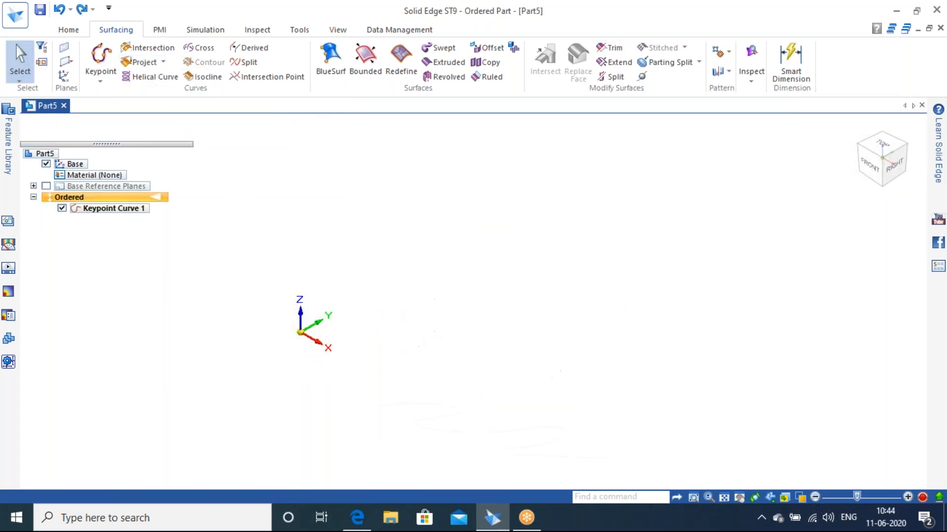
key(ctrl+z)
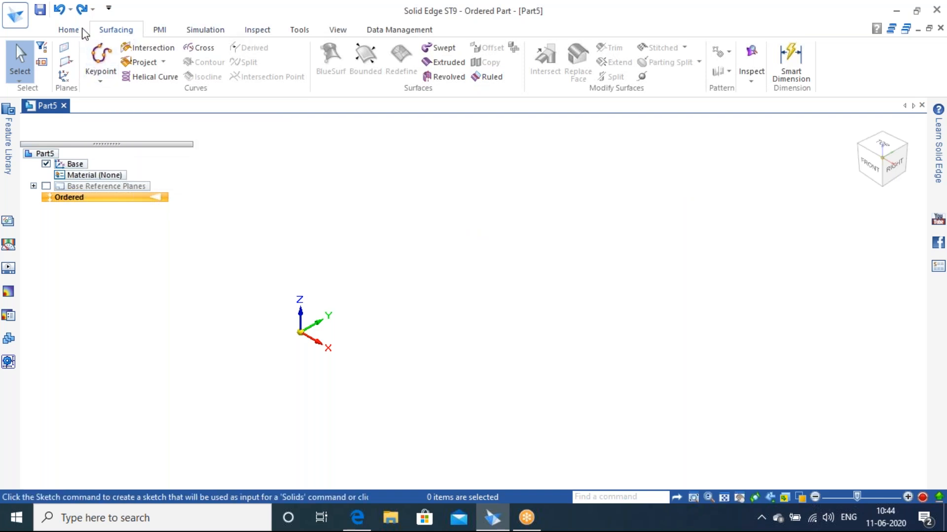
- Sketch a circle centred on the origin on the top (XY) plane and finish the sketch
click(69, 30)
click(158, 59)
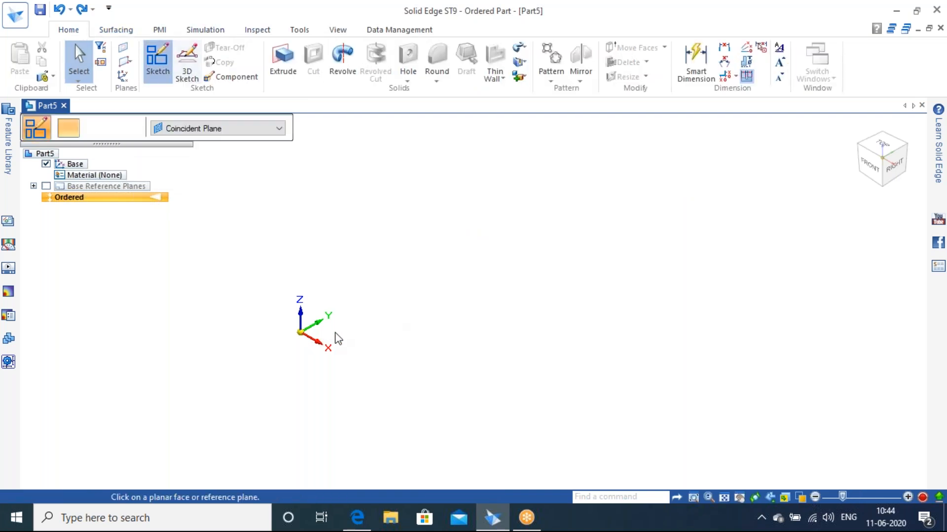
click(335, 337)
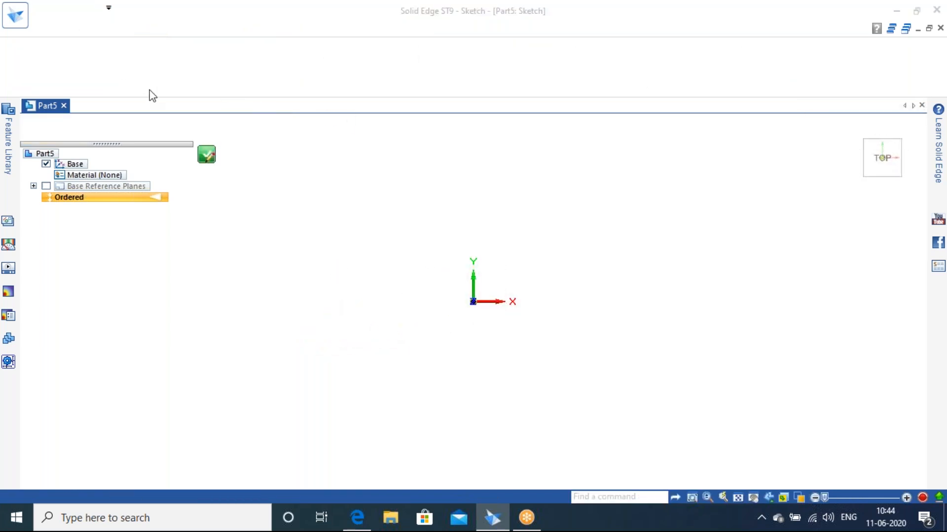
click(151, 76)
click(473, 302)
click(511, 263)
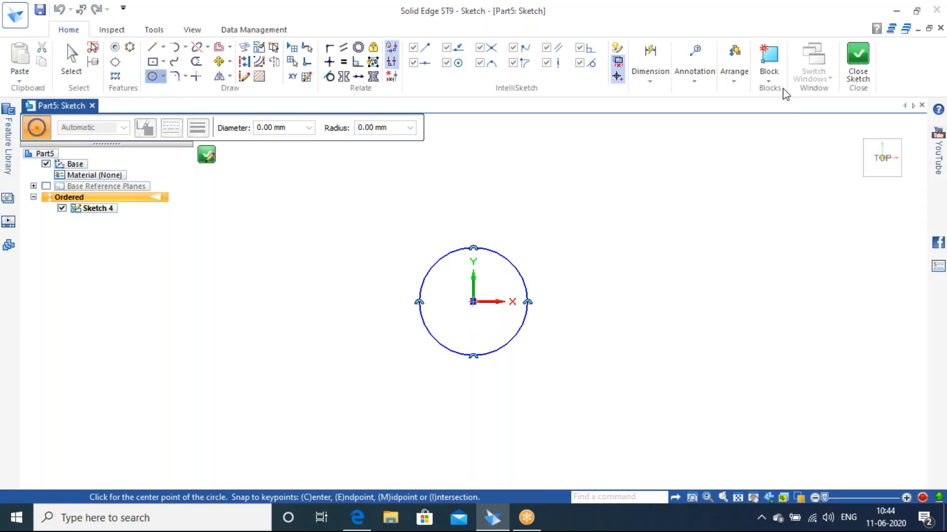
click(860, 55)
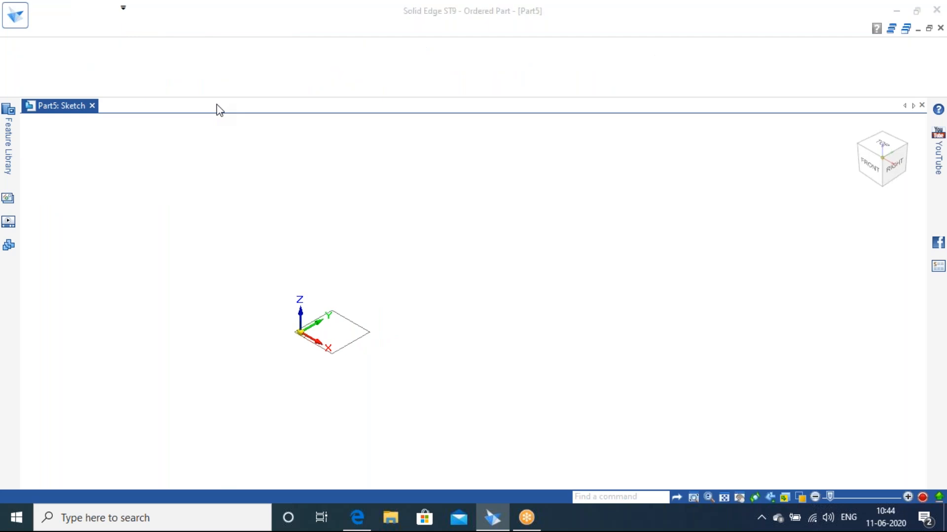
click(121, 128)
click(121, 127)
- Extrude the circle sketch 200 mm upward along Z as an open-ended cylindrical surface
click(117, 31)
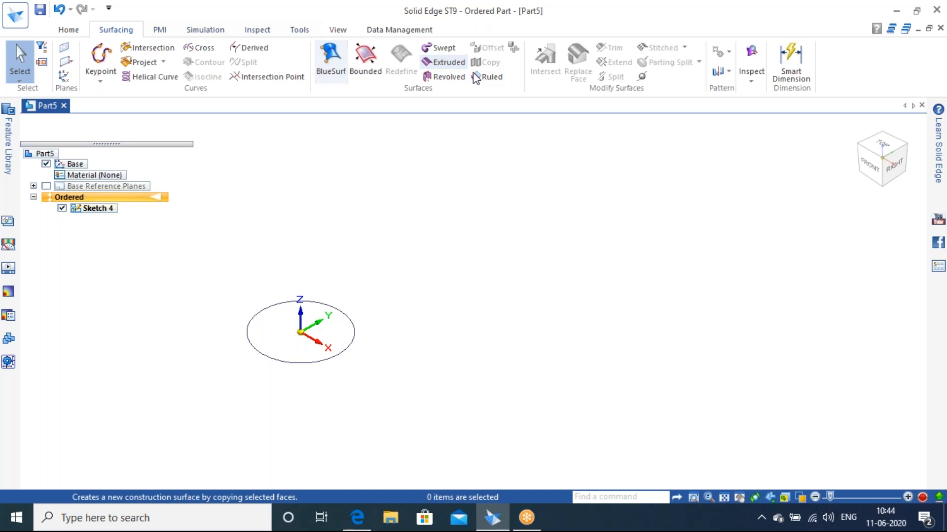
click(441, 62)
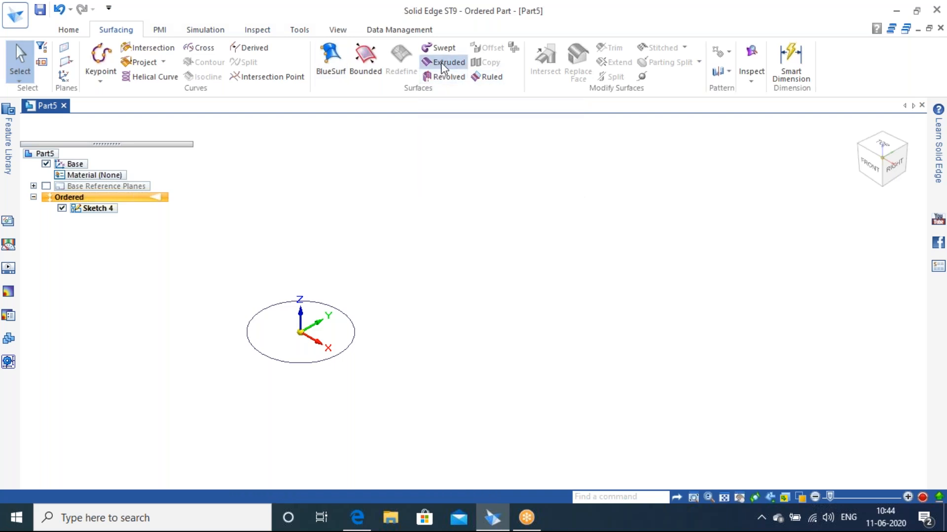
click(323, 302)
right_click(356, 257)
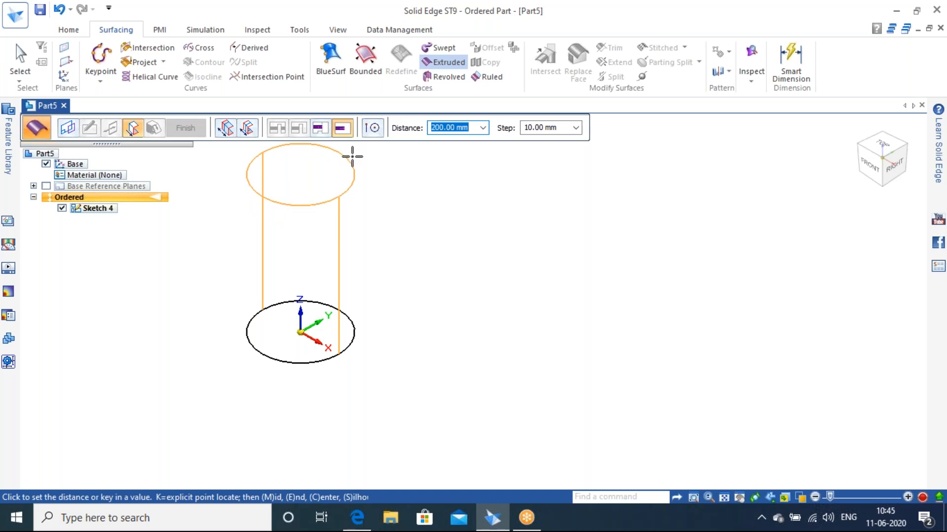
key(Tab)
click(367, 160)
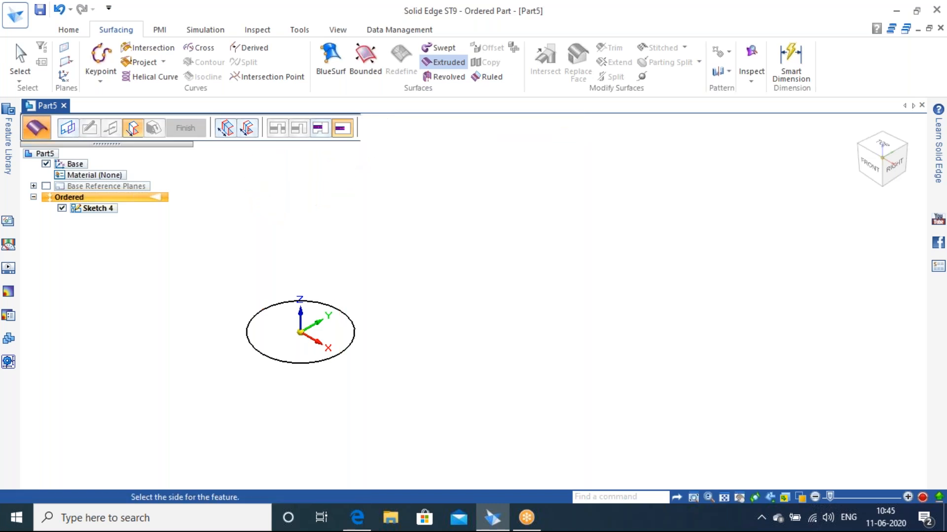
middle_drag(418, 277, 397, 262)
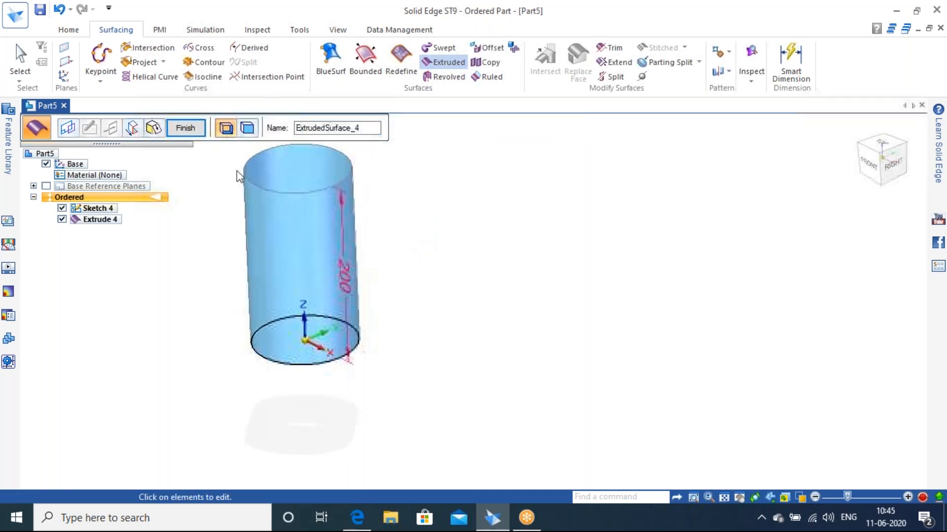
click(185, 127)
key(Escape)
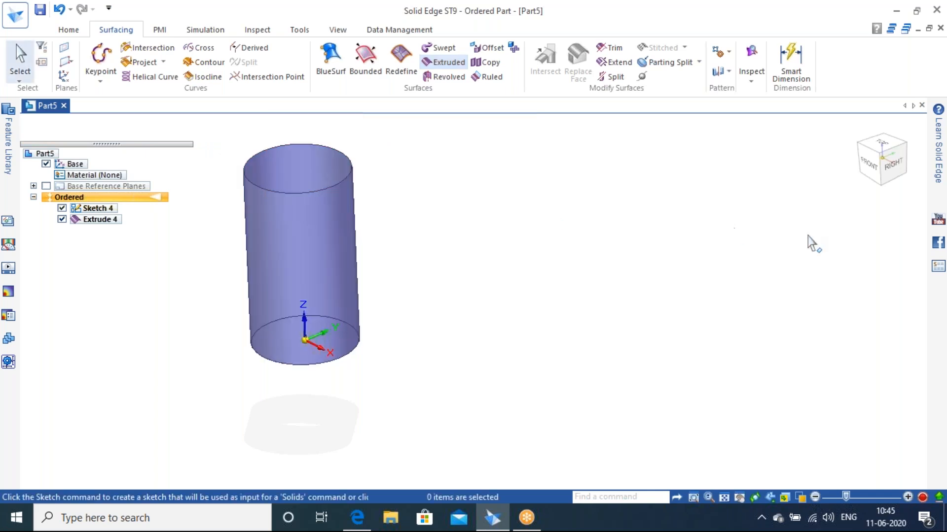
- Create a reference plane tangent to the cylindrical surface at an angle of 90°
click(858, 139)
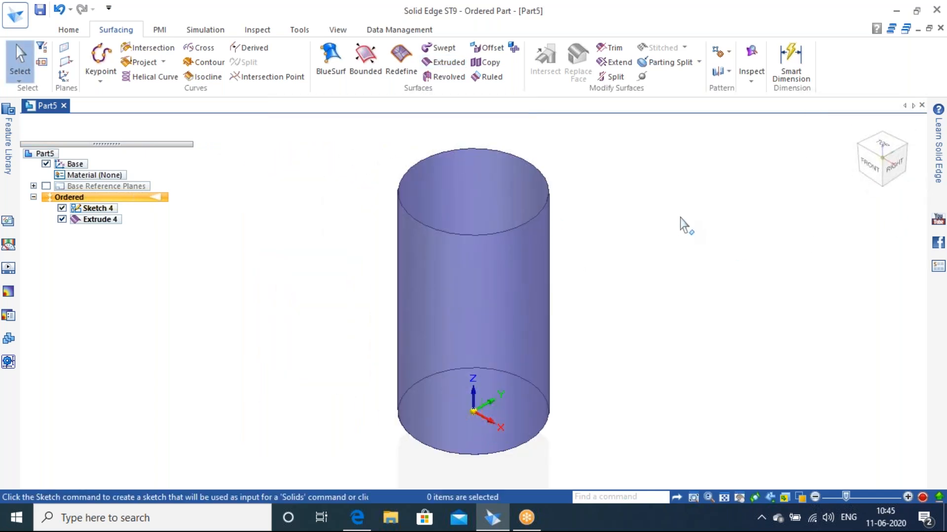
click(68, 62)
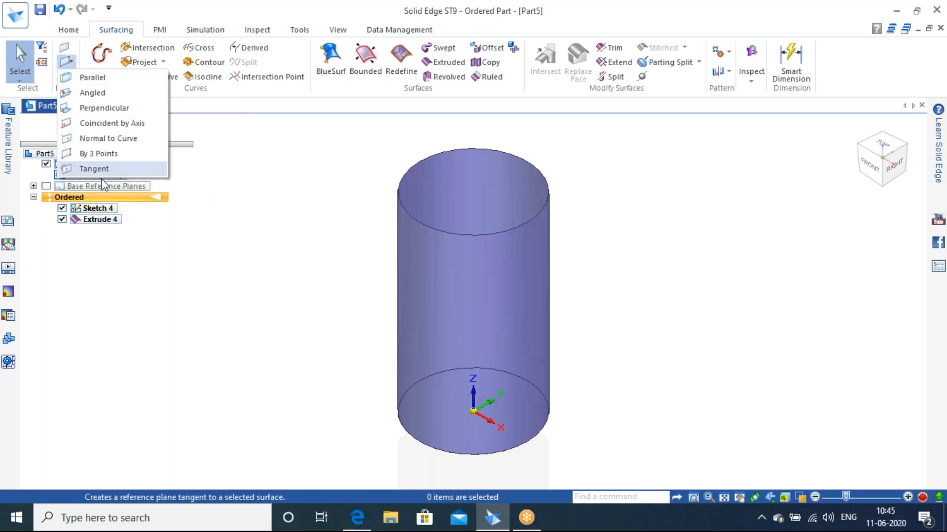
click(704, 29)
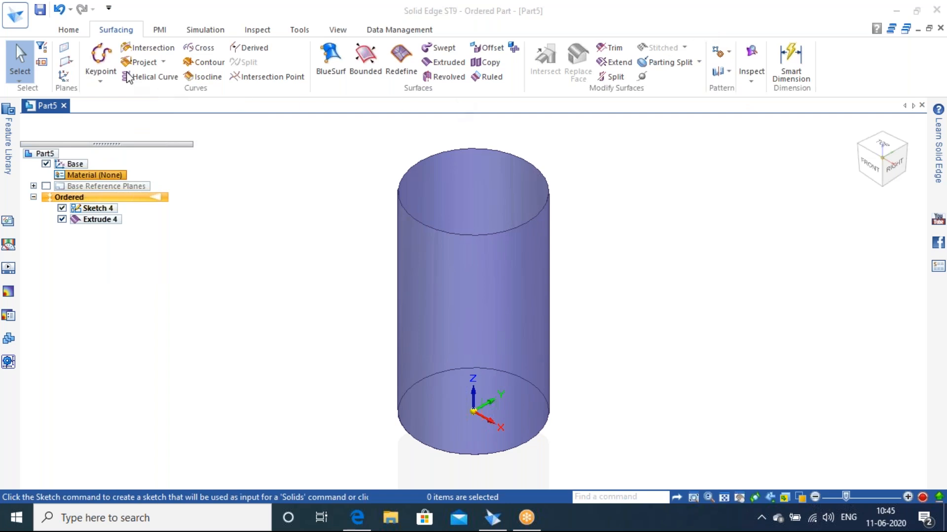
click(69, 60)
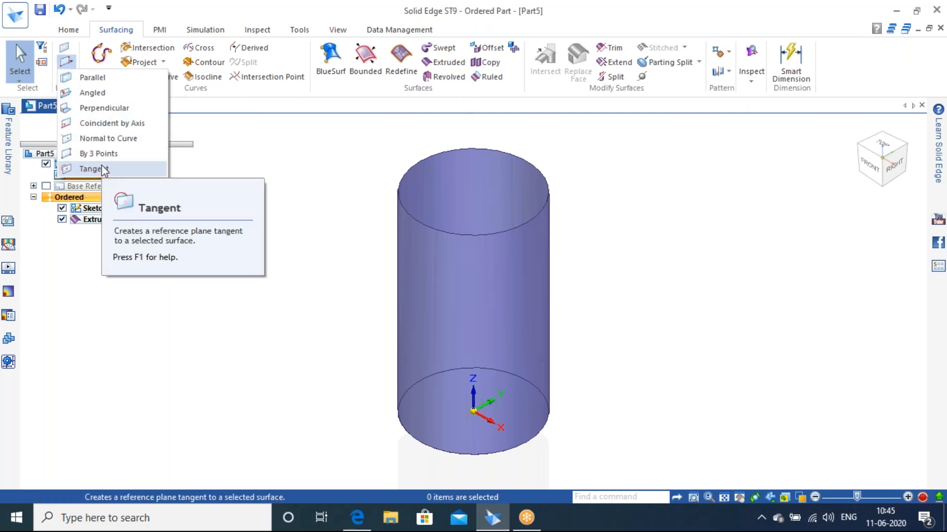
click(103, 169)
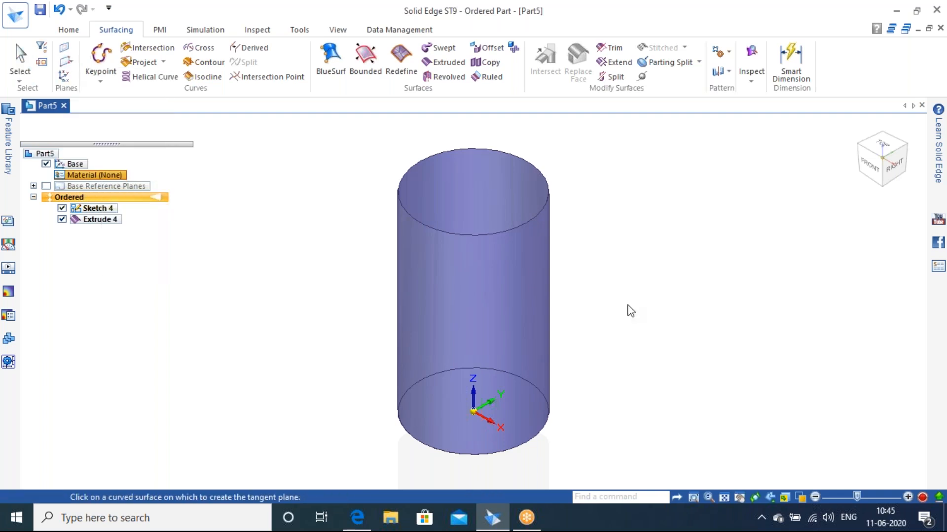
click(526, 290)
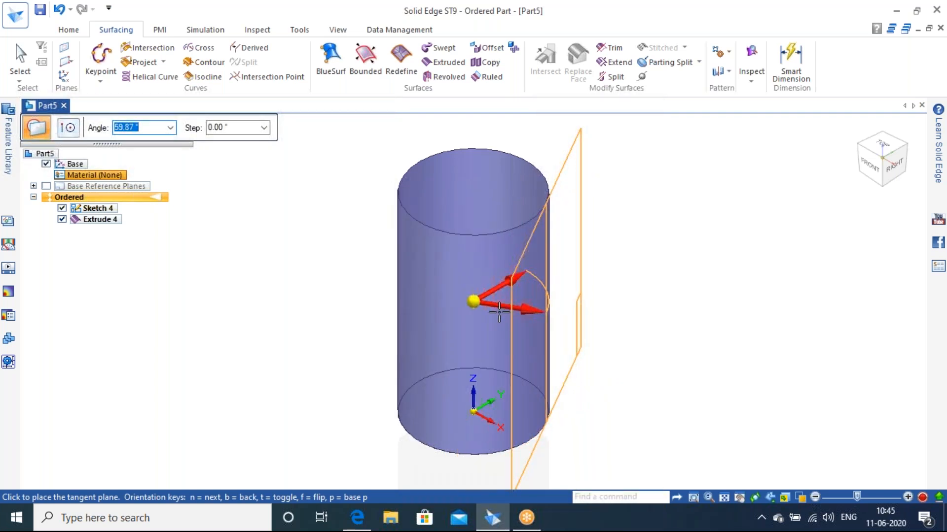
text(90)
key(Tab)
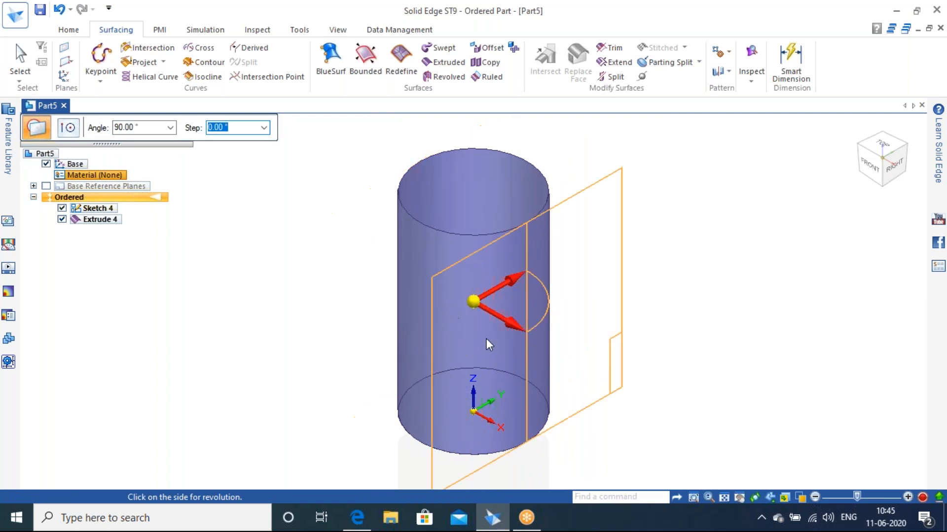
click(543, 372)
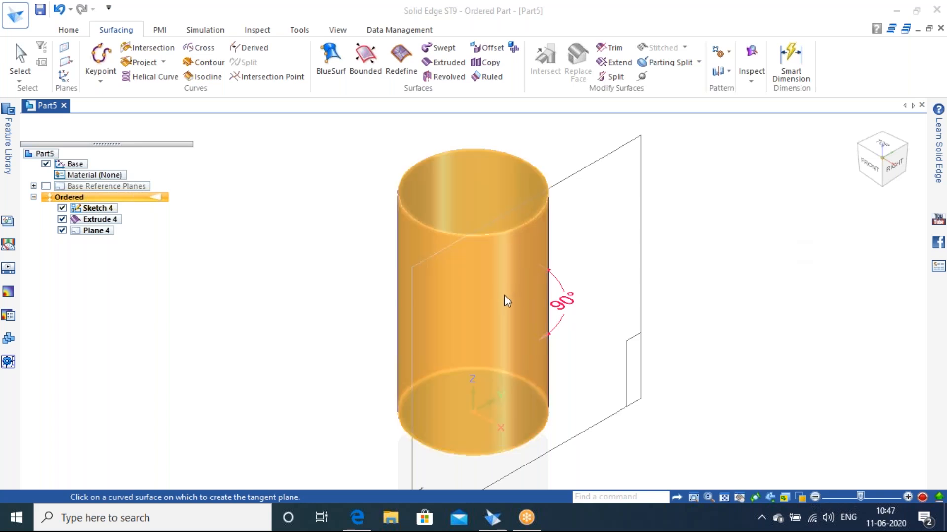
scroll(596, 334, down, 3)
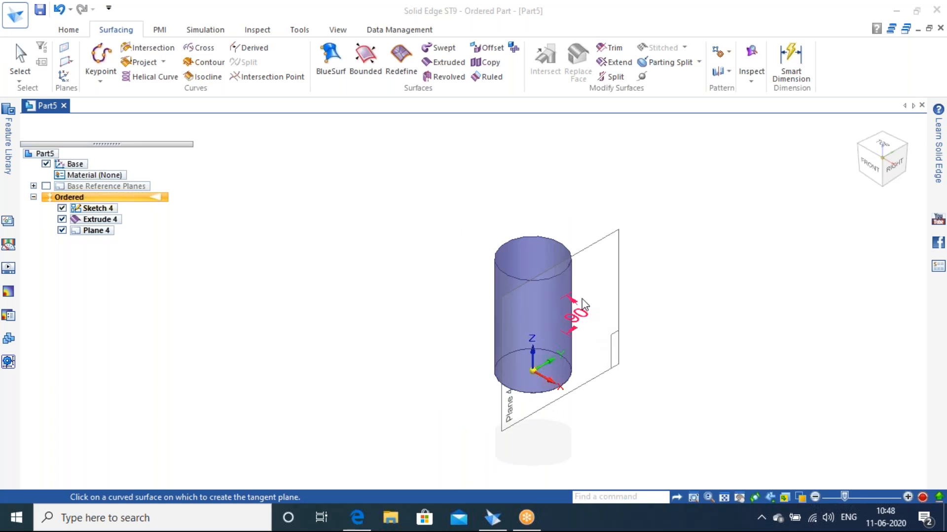
scroll(524, 277, up, 4)
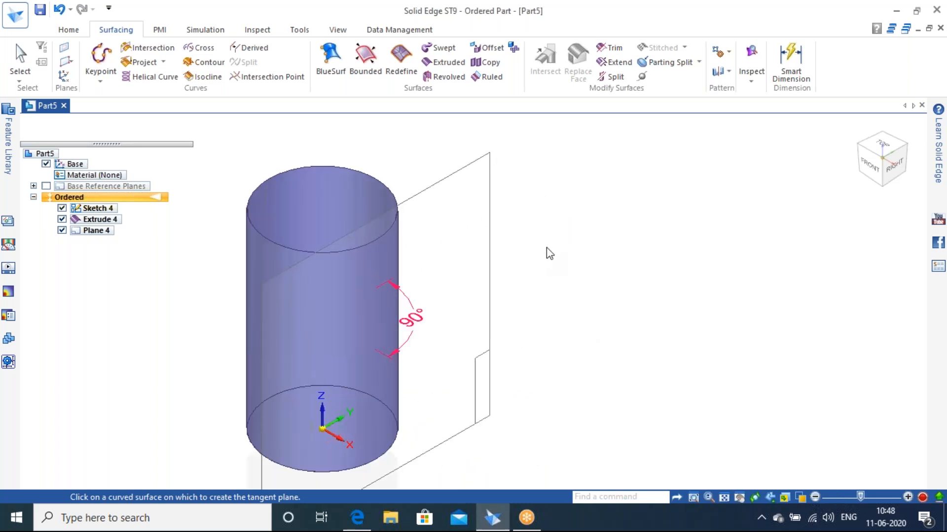
click(164, 62)
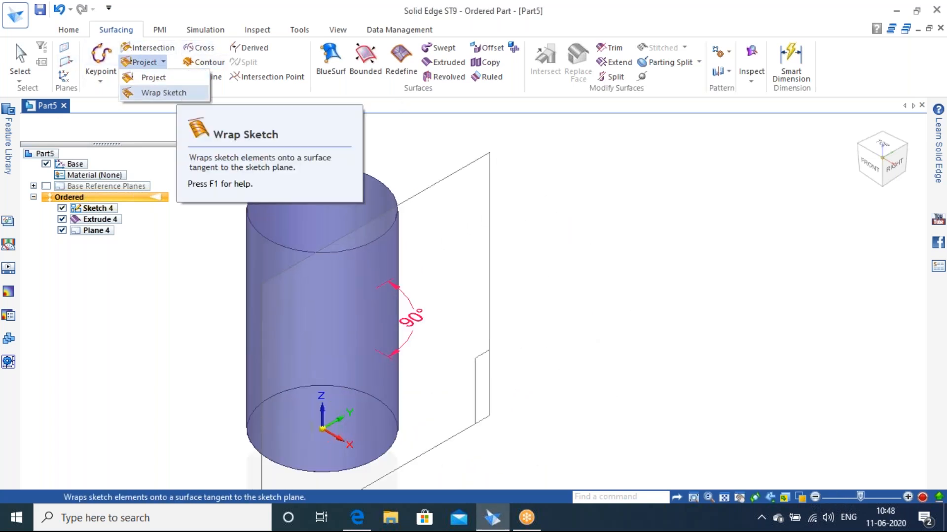
click(164, 93)
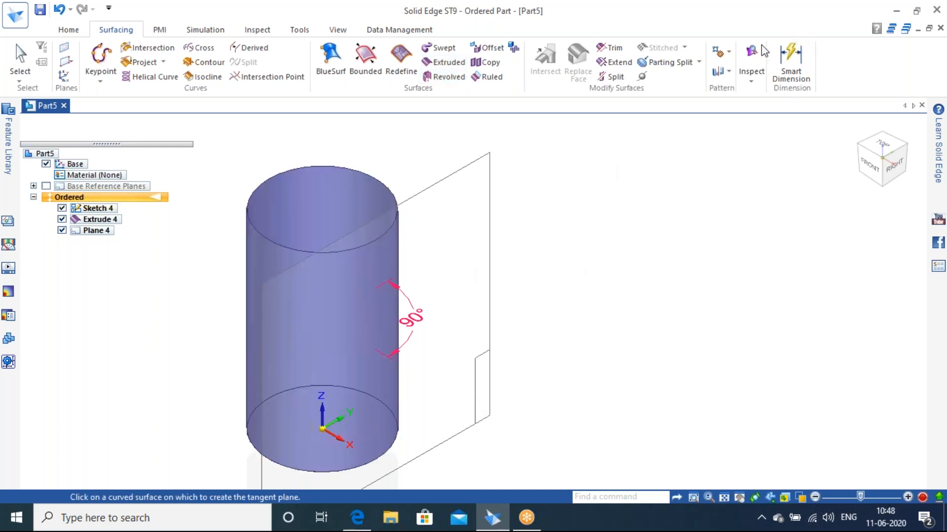
click(706, 65)
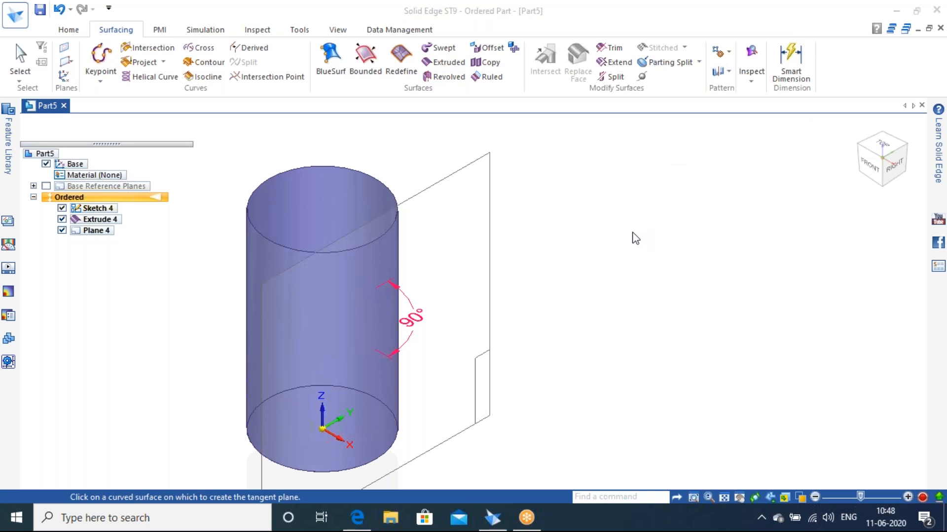
click(72, 64)
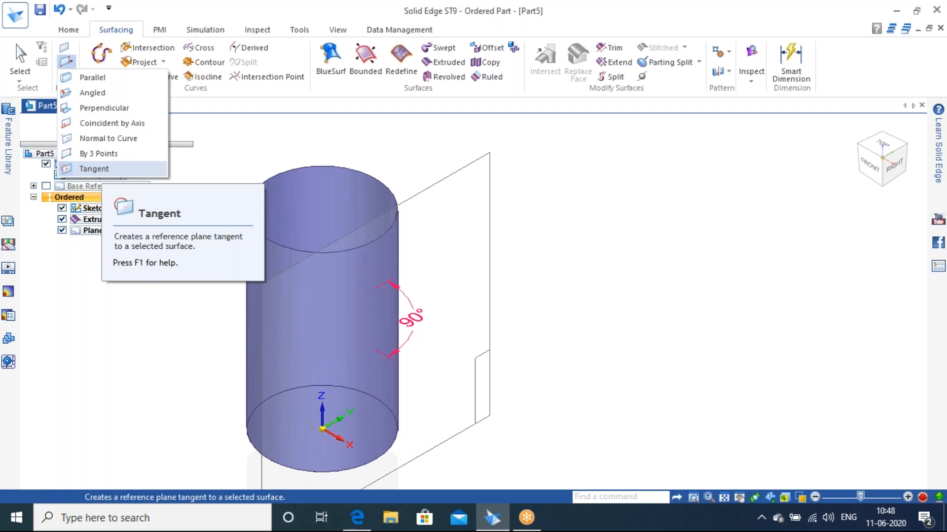
click(94, 169)
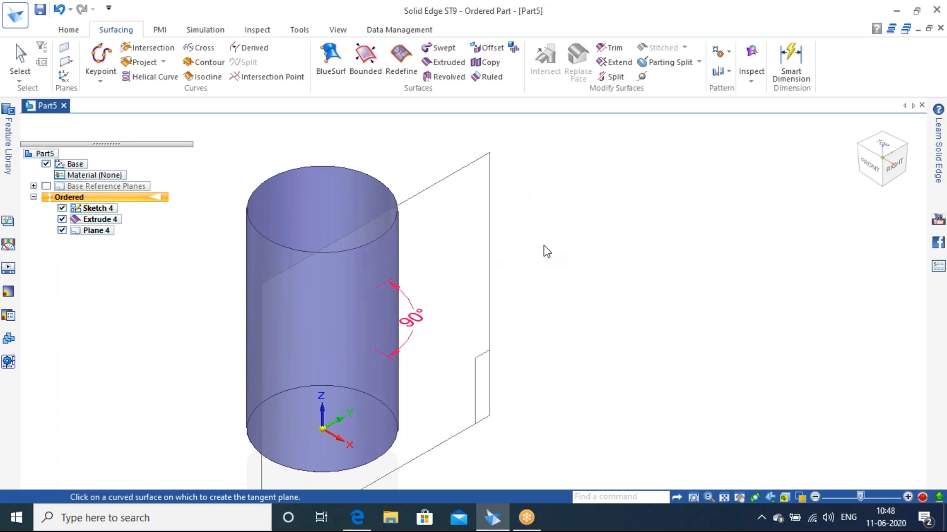
- Start a sketch on the tangent plane and draw a two-point rectangle 220 mm by 50 mm, tilted about -66.4° across the cylinder
click(69, 30)
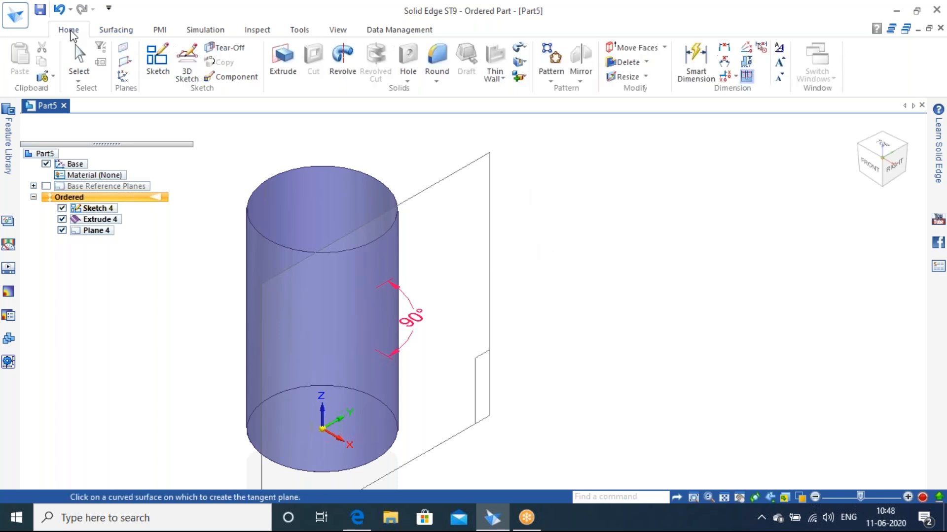
click(158, 59)
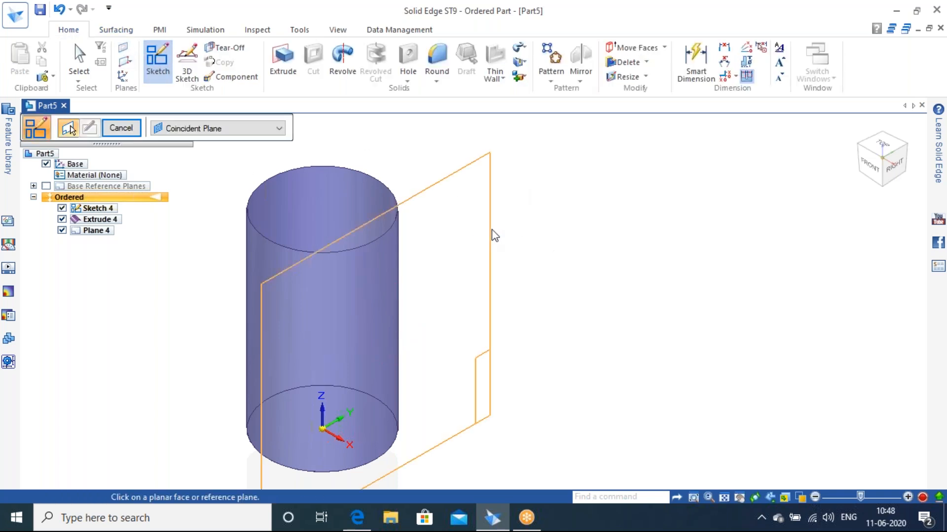
click(493, 235)
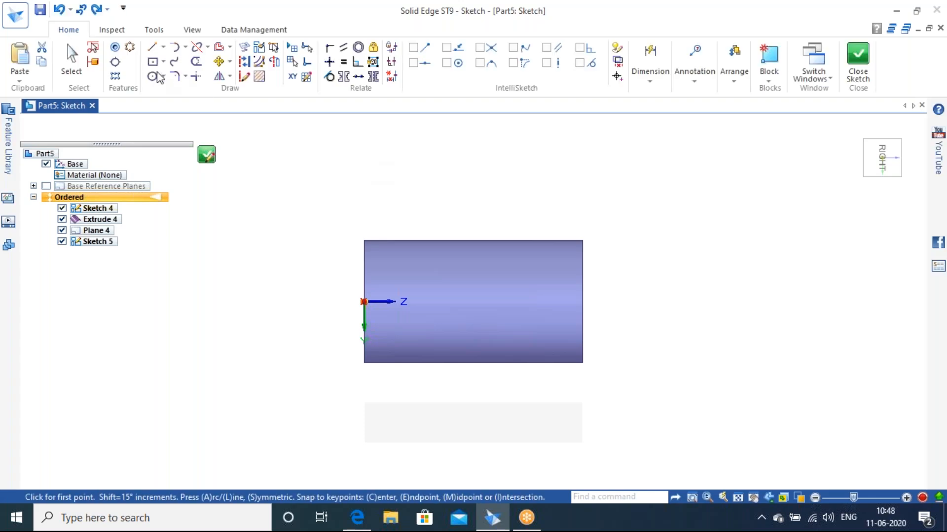
click(163, 62)
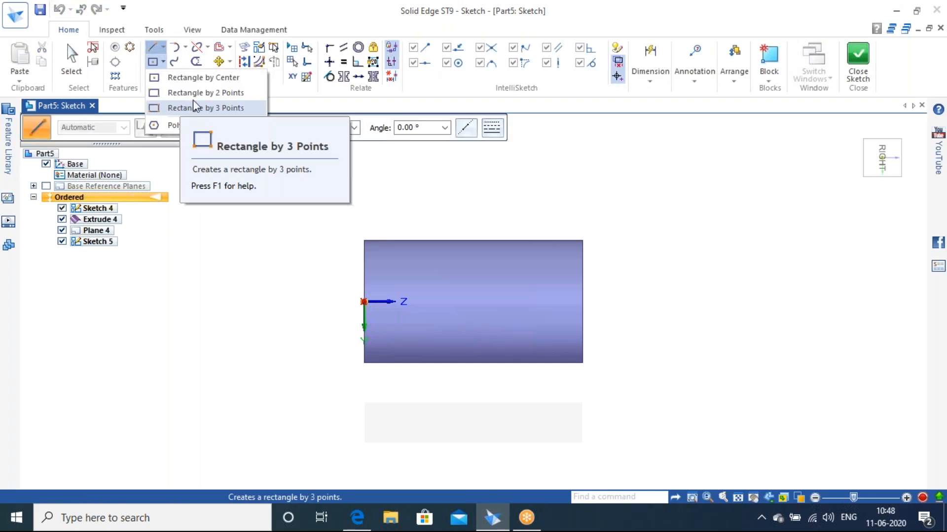
click(200, 94)
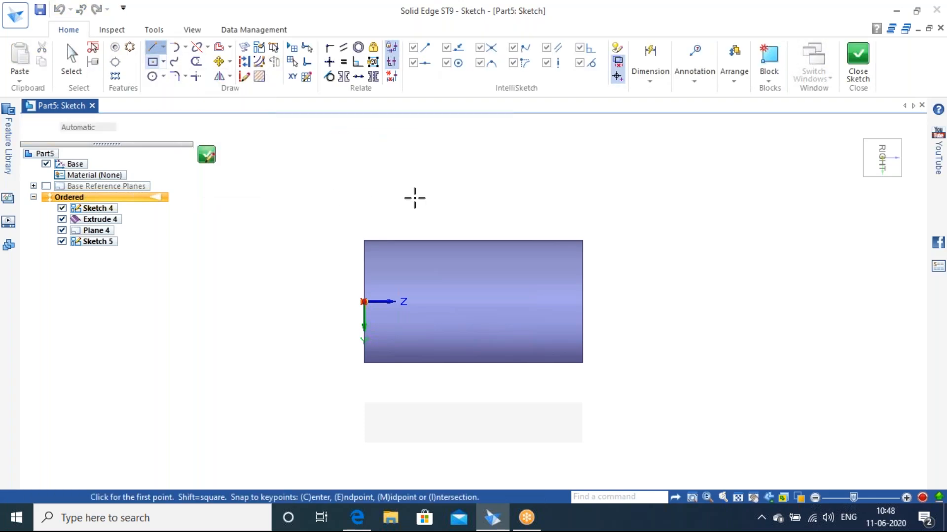
click(383, 192)
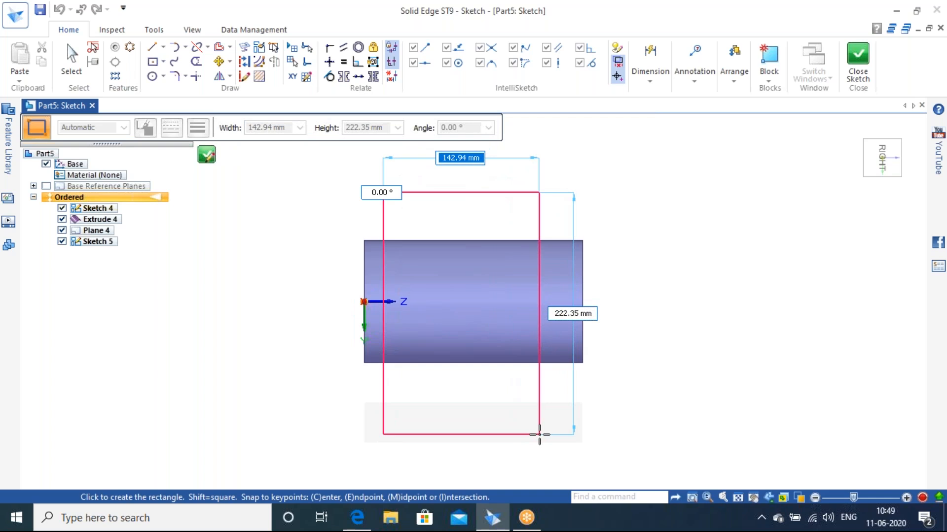
text(50)
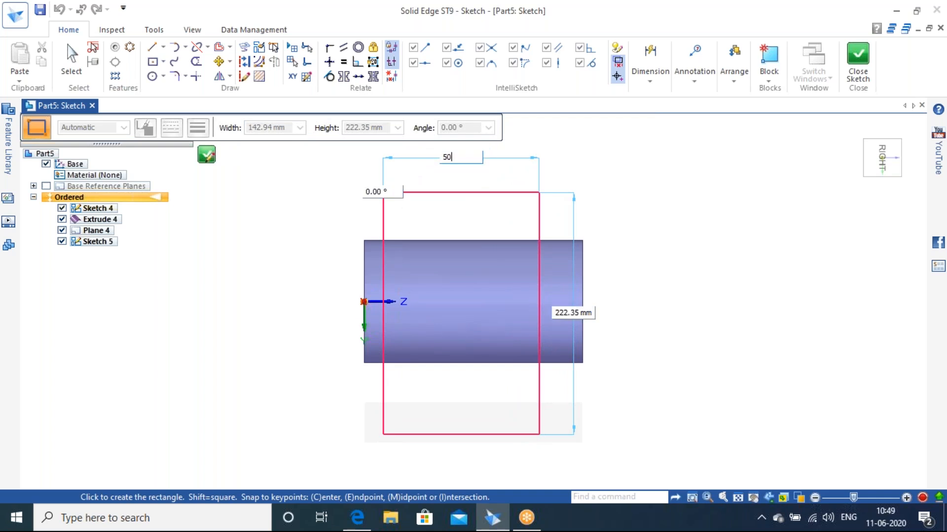
key(Tab)
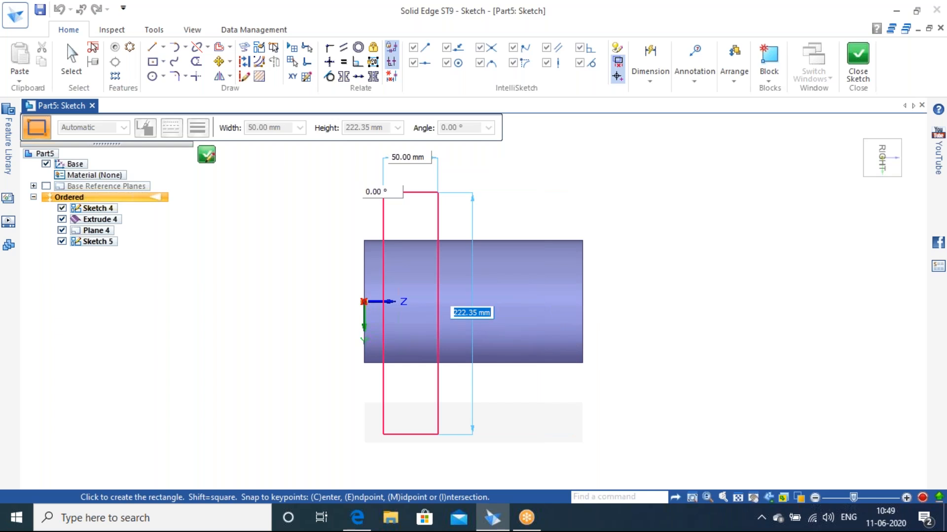
text(220)
key(Tab)
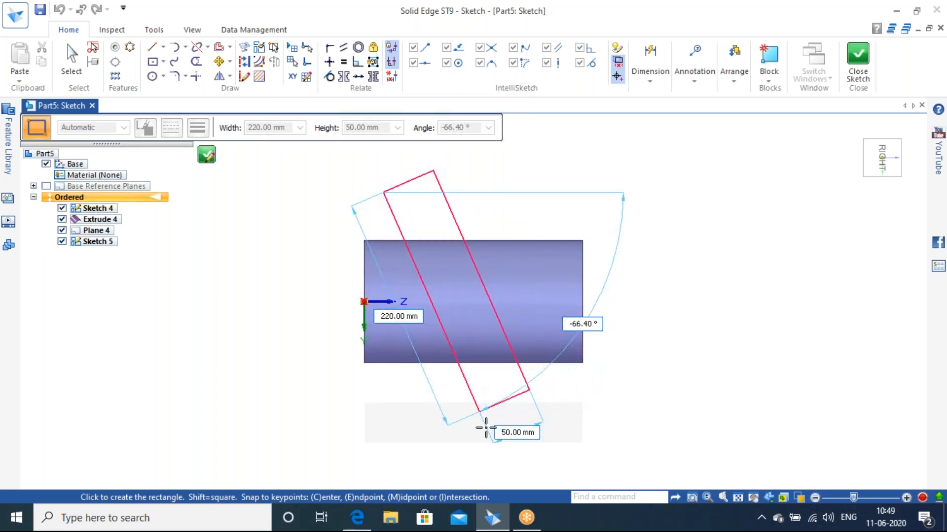
click(485, 428)
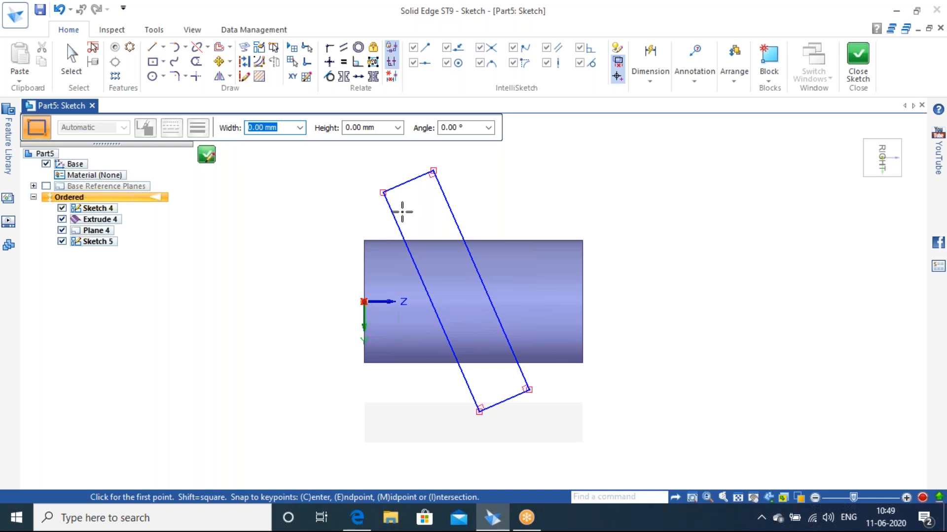
- Close the tilted rectangle sketch on the tangent plane and exit the Sketch command
click(858, 57)
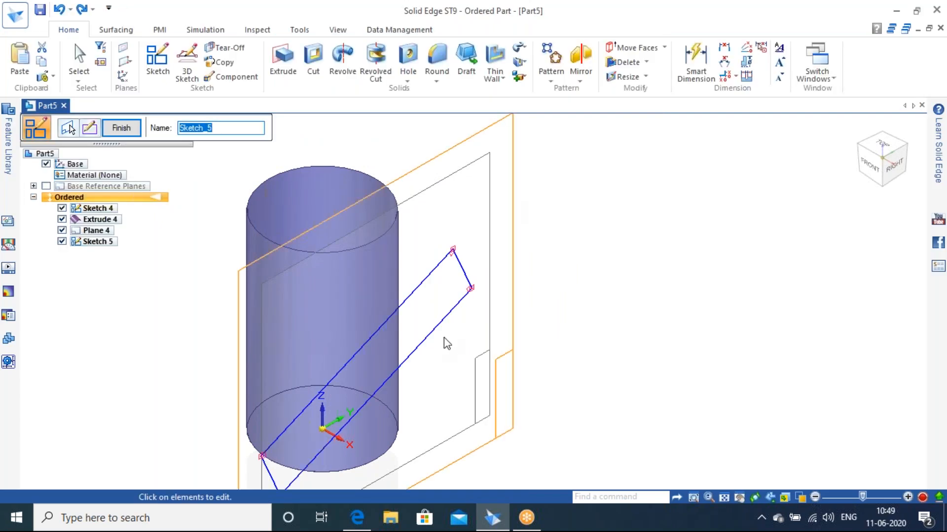
click(124, 129)
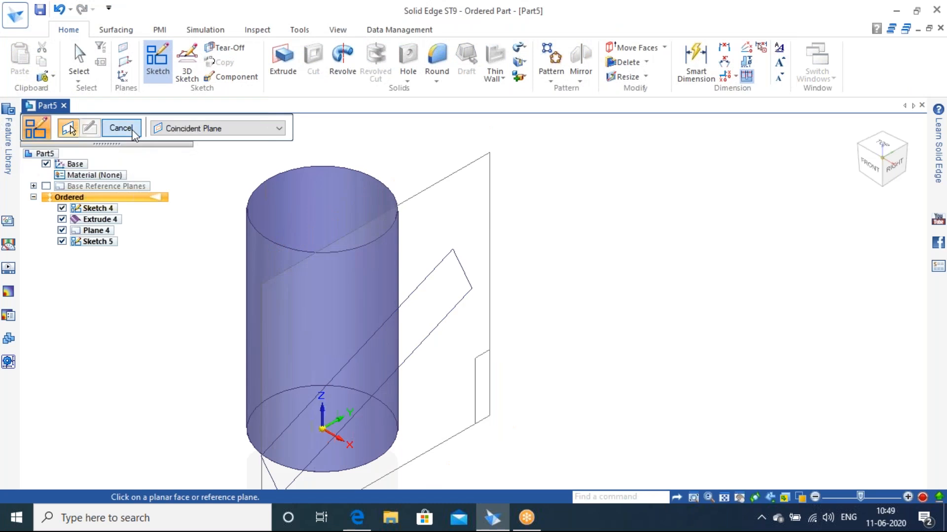
click(133, 130)
scroll(467, 297, down, 4)
scroll(441, 300, up, 5)
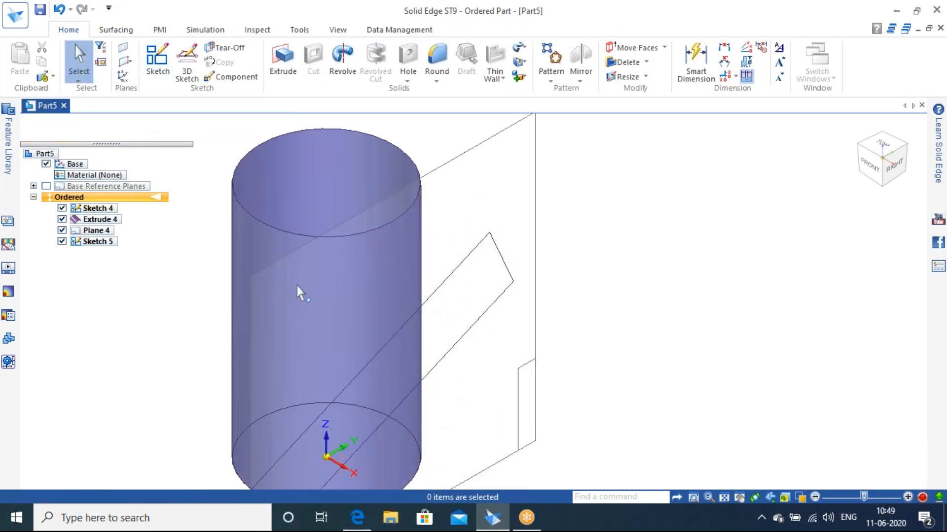
scroll(705, 320, down, 2)
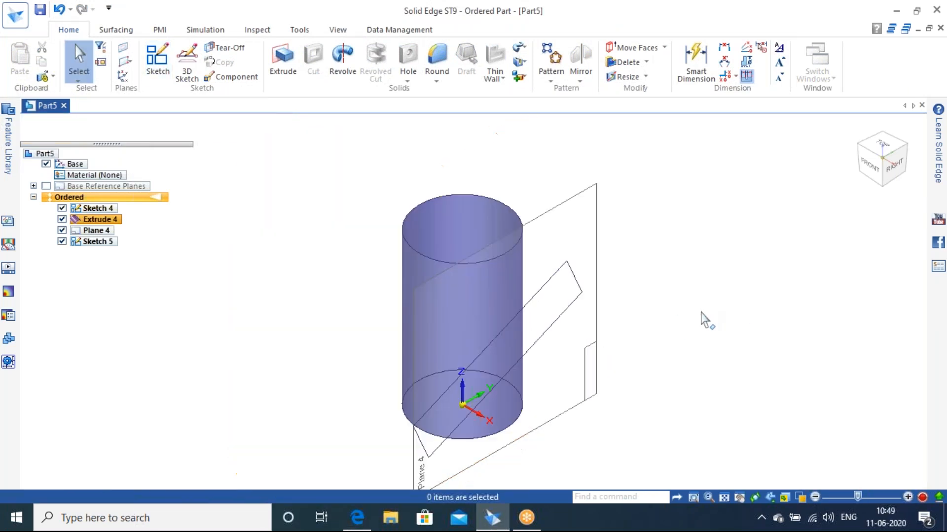
scroll(705, 321, down, 2)
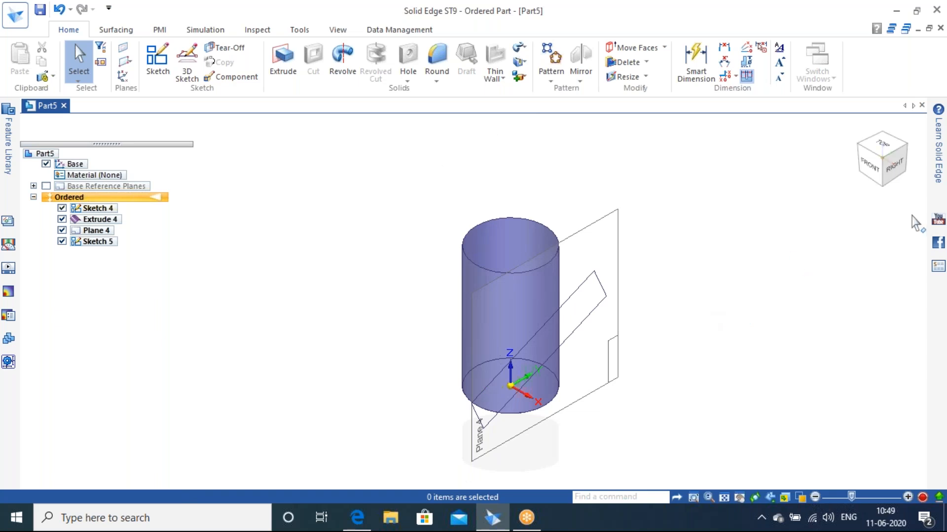
scroll(629, 345, up, 2)
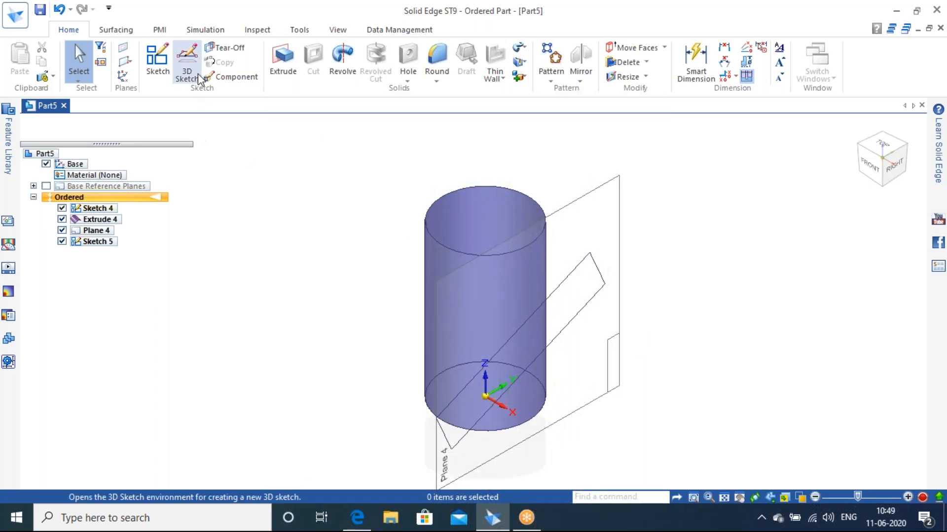
- Wrap the closed chain of the tilted rectangle sketch onto the cylindrical face with Wrap Sketch
scroll(148, 62, down, 1)
click(164, 62)
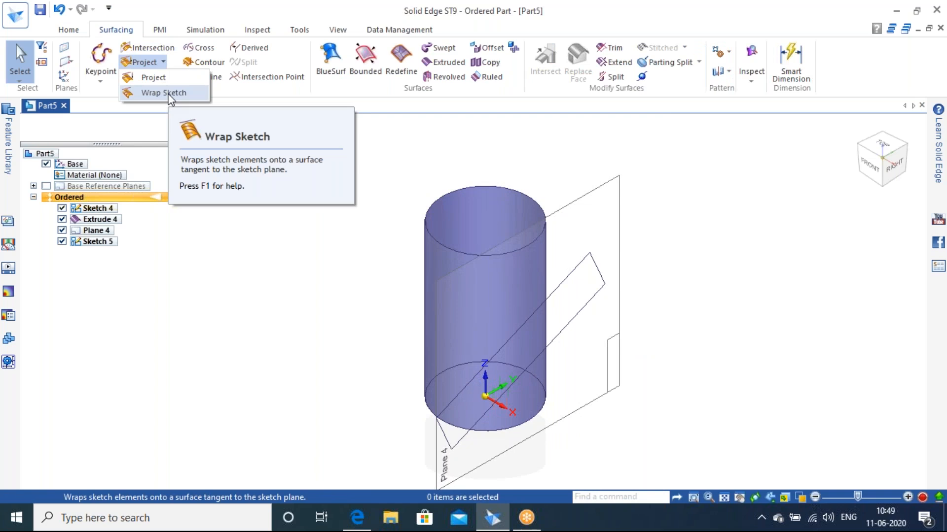
click(169, 95)
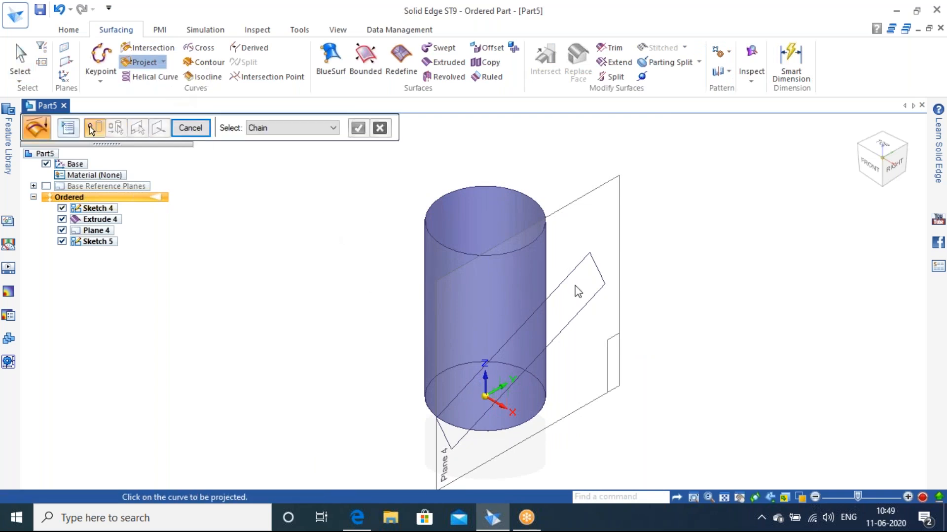
click(163, 62)
click(169, 93)
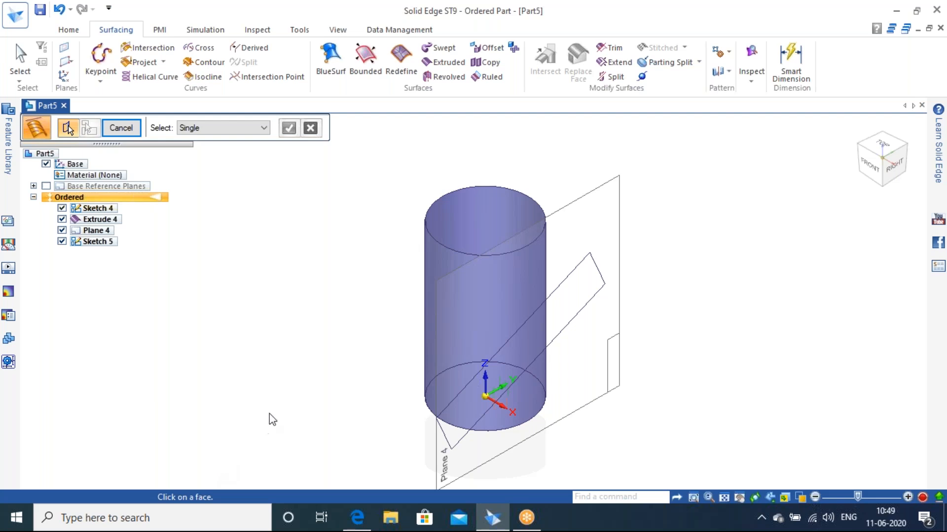
click(434, 258)
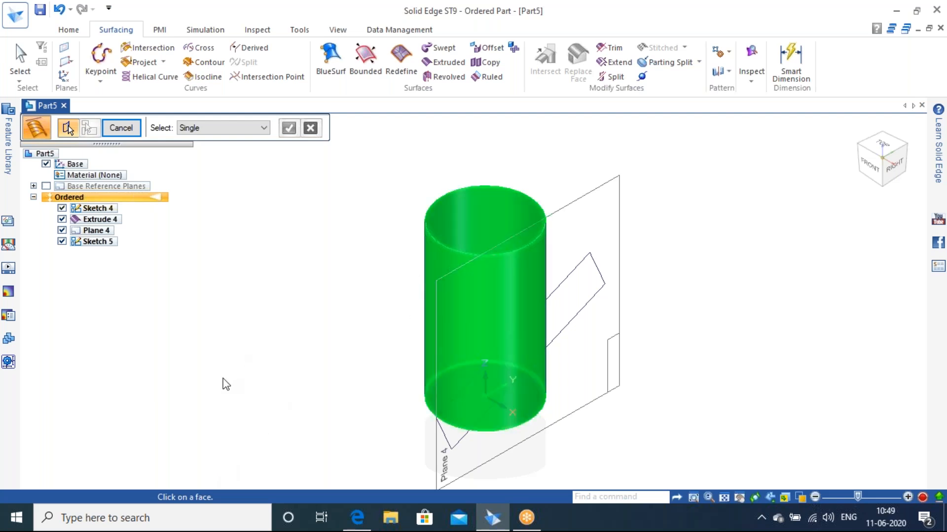
right_click(266, 311)
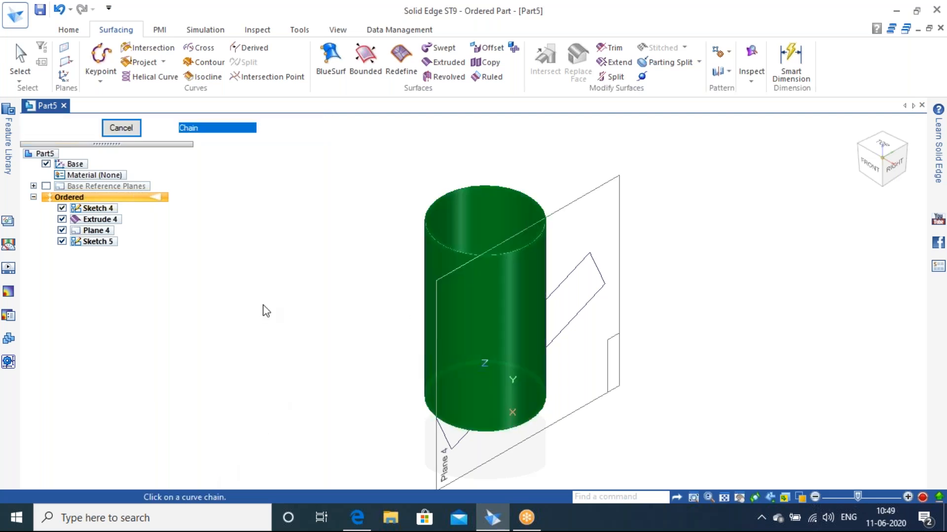
click(577, 279)
right_click(279, 252)
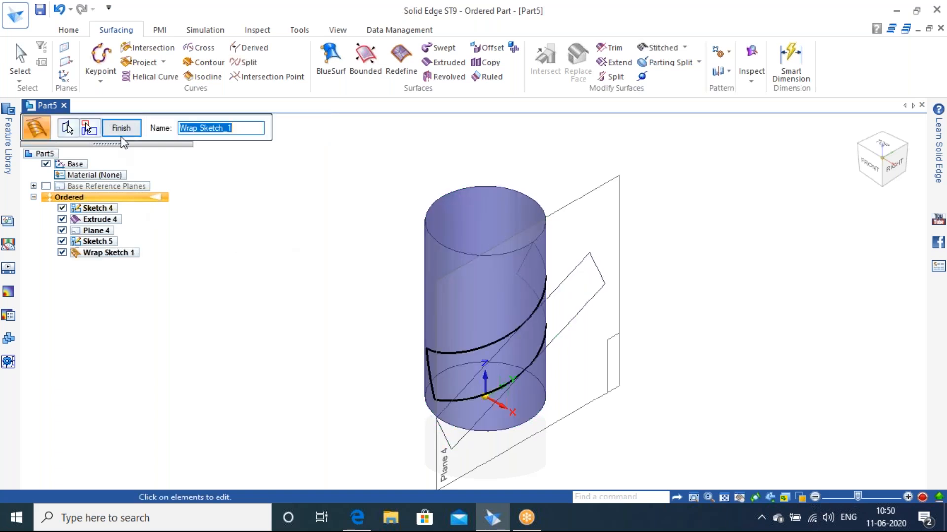
click(121, 132)
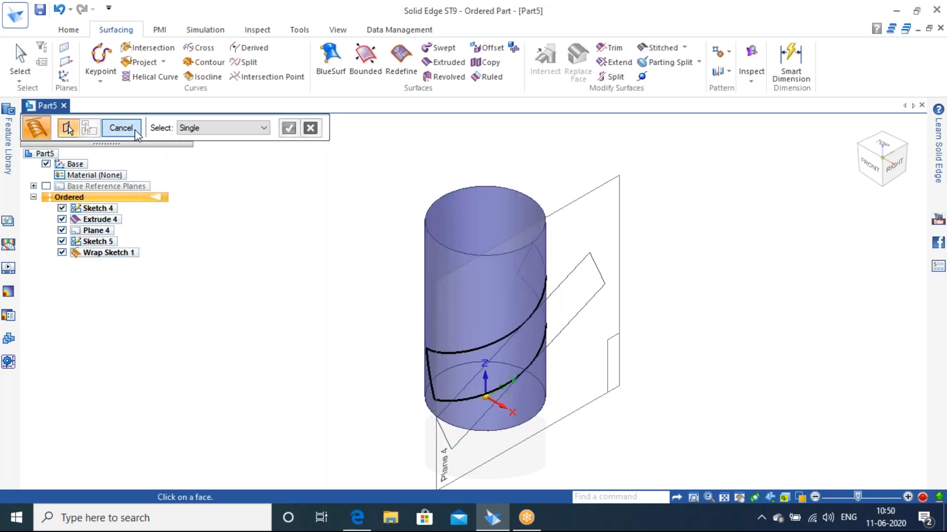
click(136, 131)
- Hide the tangent plane and the flat rectangle sketch, leaving the cylinder and the wrapped curves shown
middle_drag(530, 360, 536, 321)
click(62, 230)
click(62, 241)
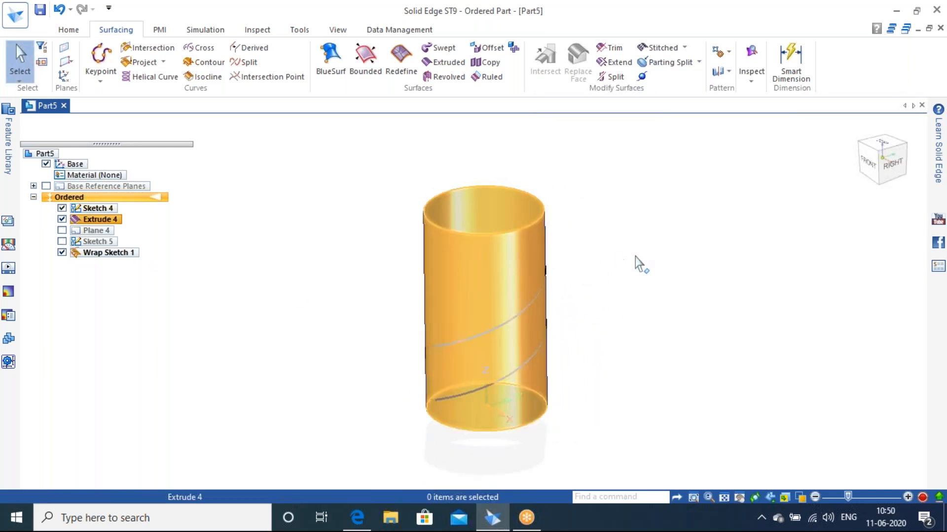
middle_drag(669, 317, 643, 330)
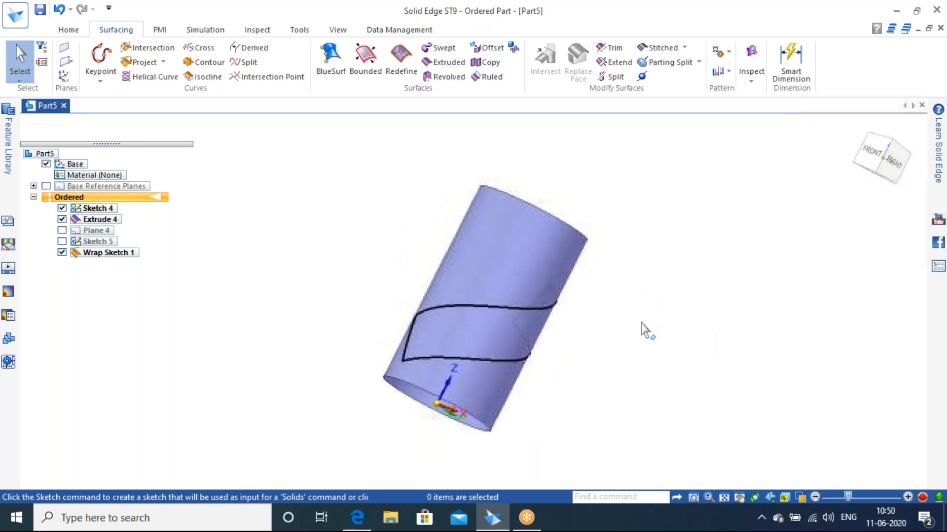
scroll(642, 329, up, 2)
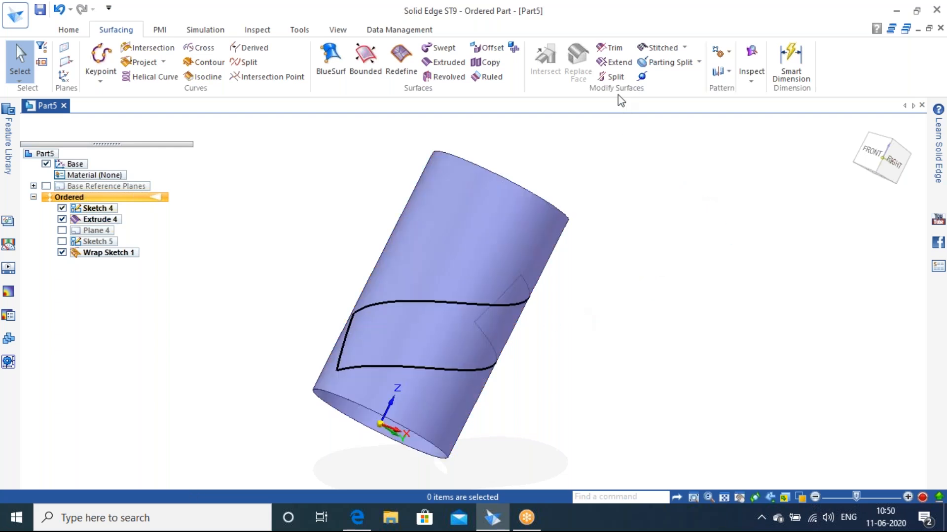
- Trim the cylindrical surface with the wrapped rectangle curve chain, removing the region inside the curves
click(611, 48)
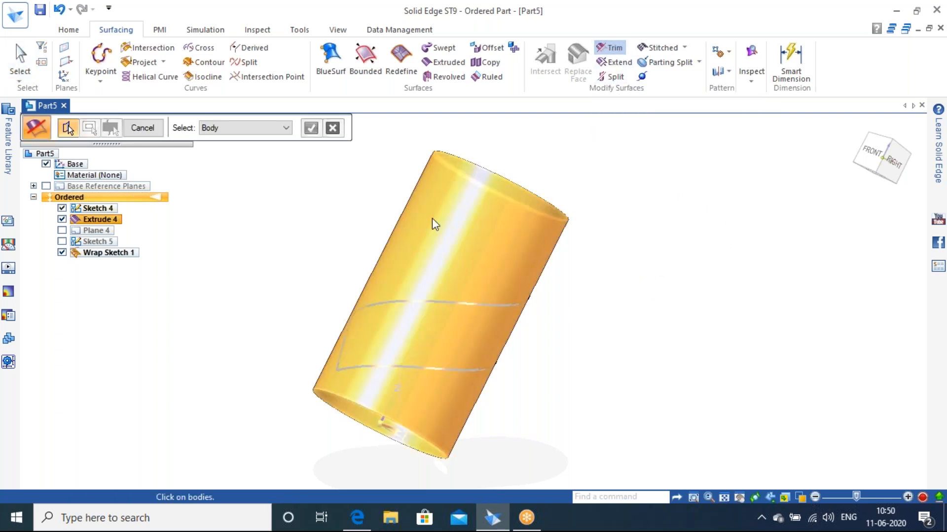
click(464, 232)
right_click(738, 223)
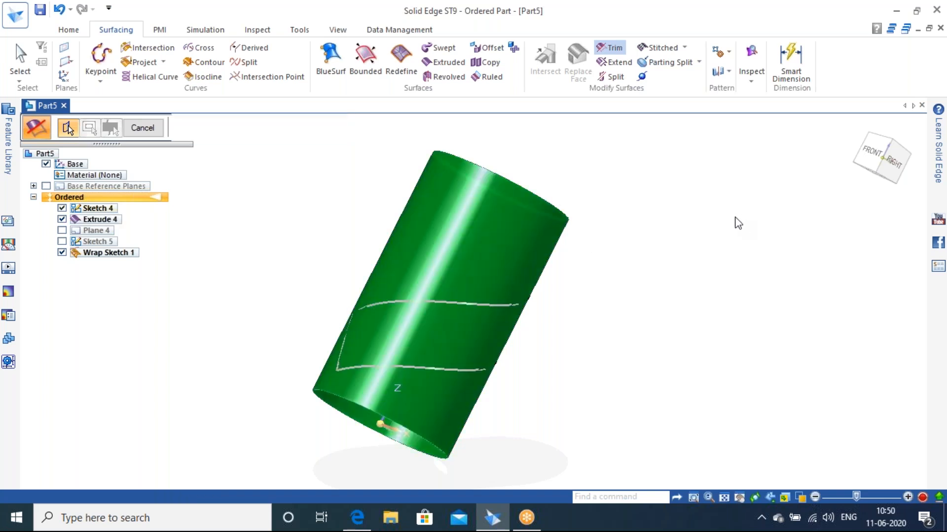
click(431, 302)
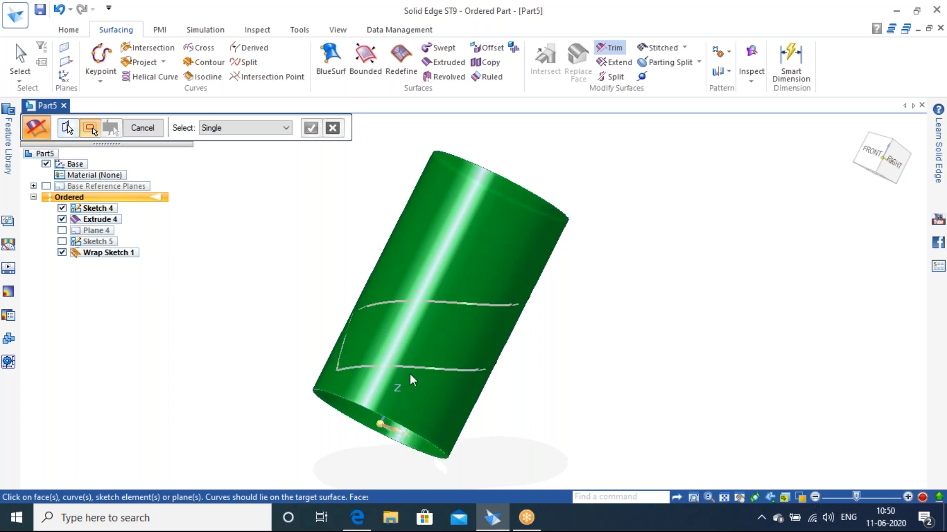
click(242, 129)
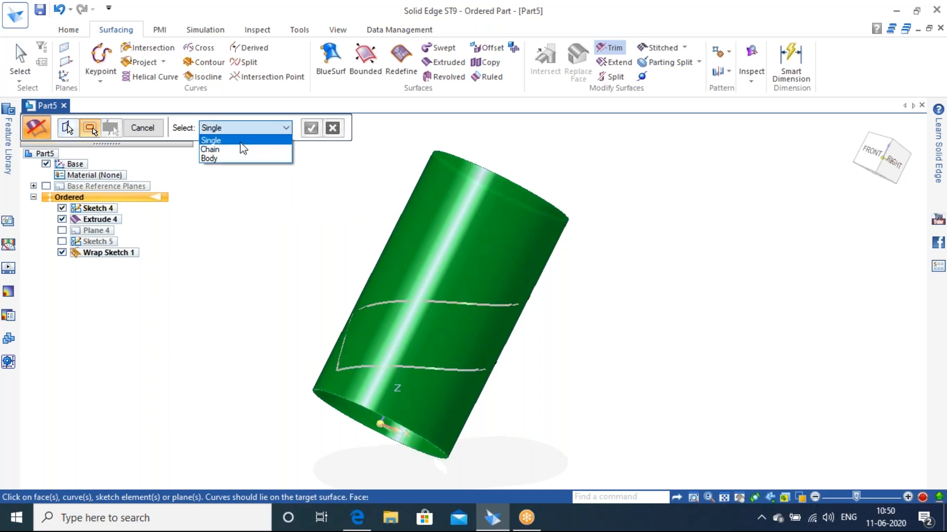
click(241, 150)
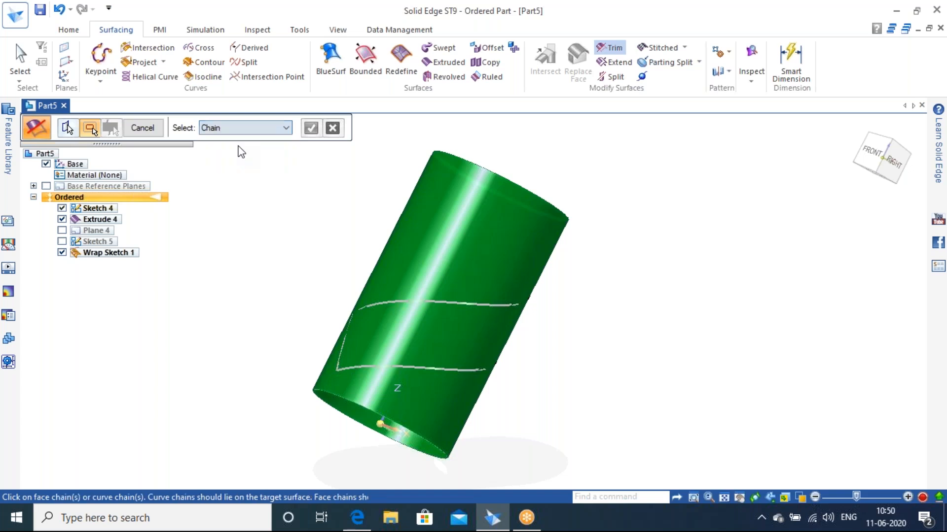
click(422, 302)
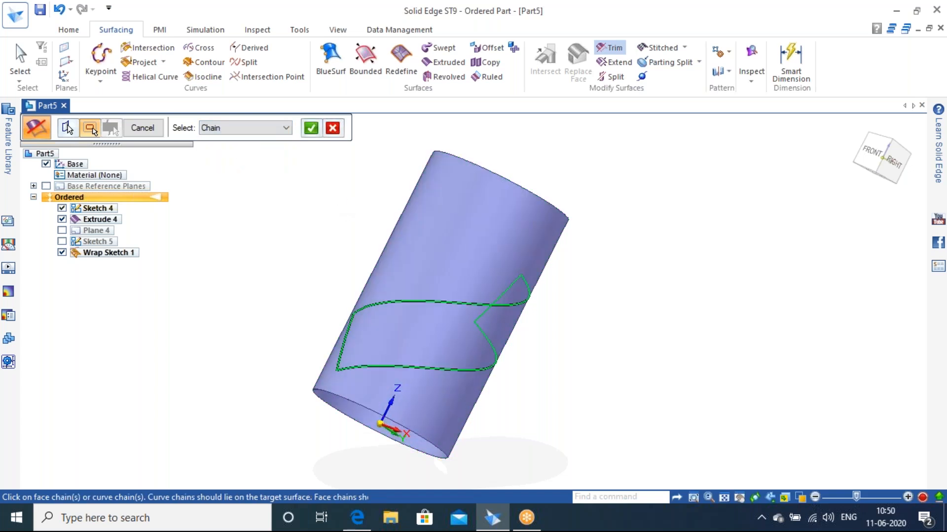
click(311, 128)
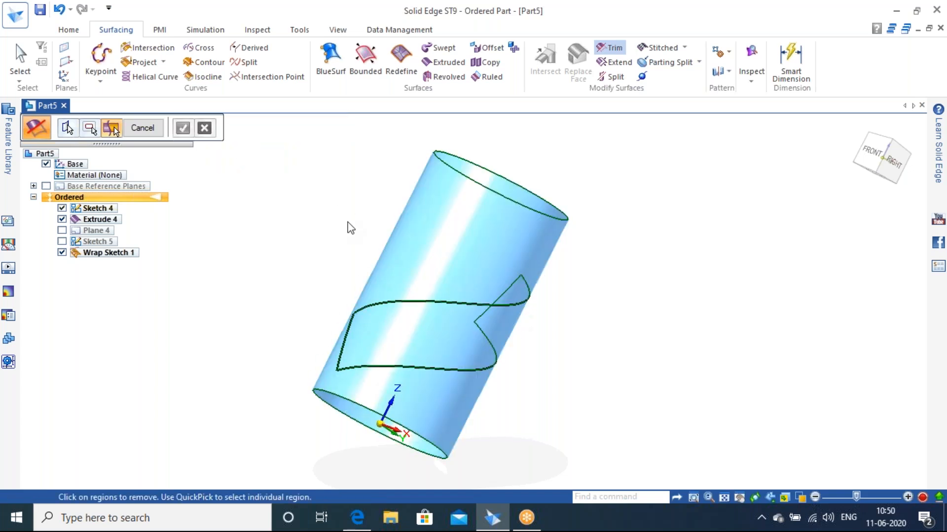
click(422, 321)
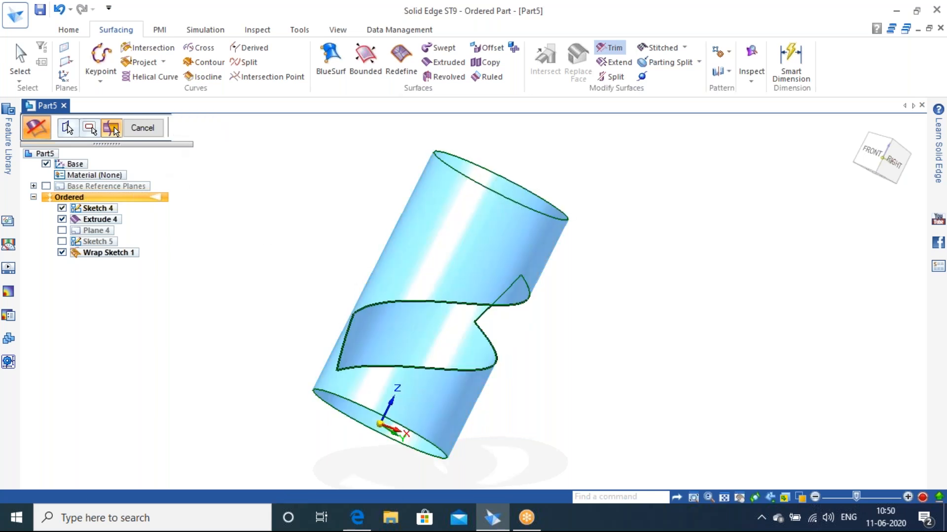
click(182, 128)
click(150, 131)
key(Escape)
- Examine the opening cut in the cylindrical surface from several angles and return to the isometric view
middle_drag(626, 315, 543, 456)
middle_drag(544, 256, 469, 424)
scroll(469, 424, up, 3)
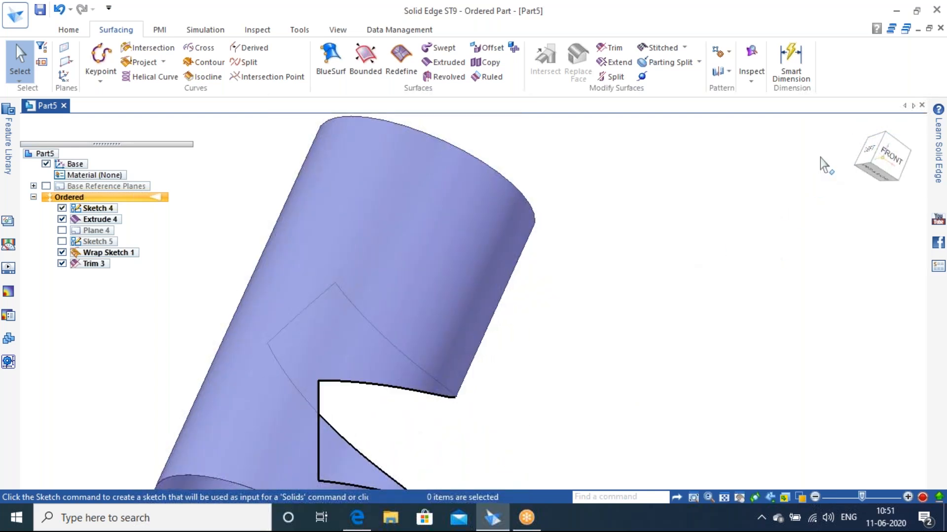
click(881, 129)
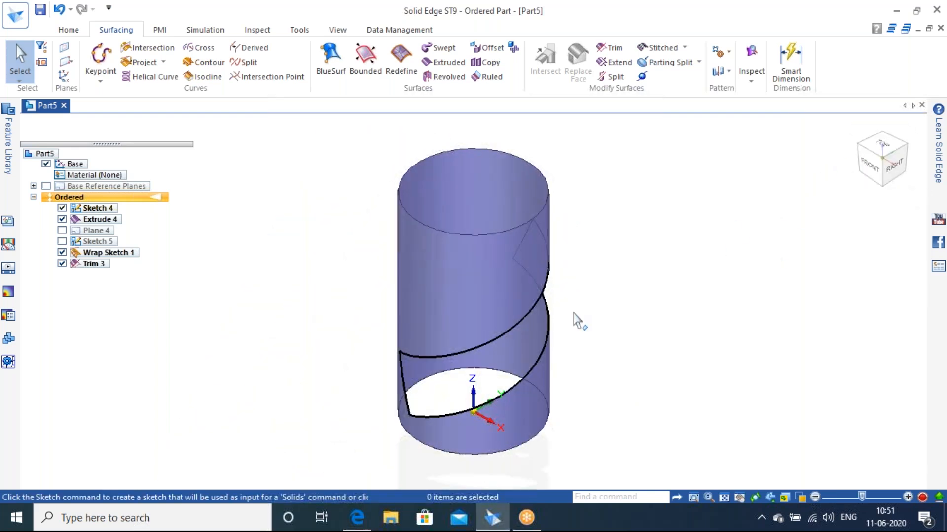
middle_drag(585, 351, 589, 424)
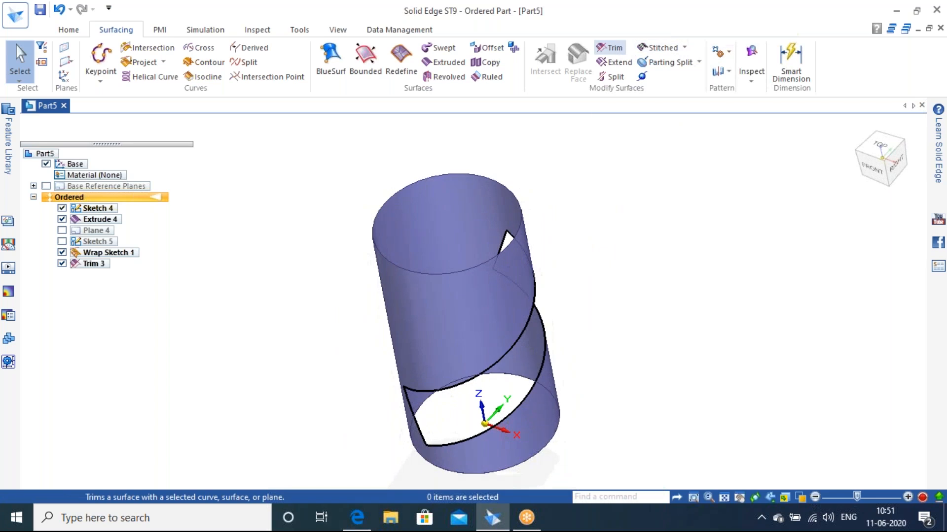
click(862, 137)
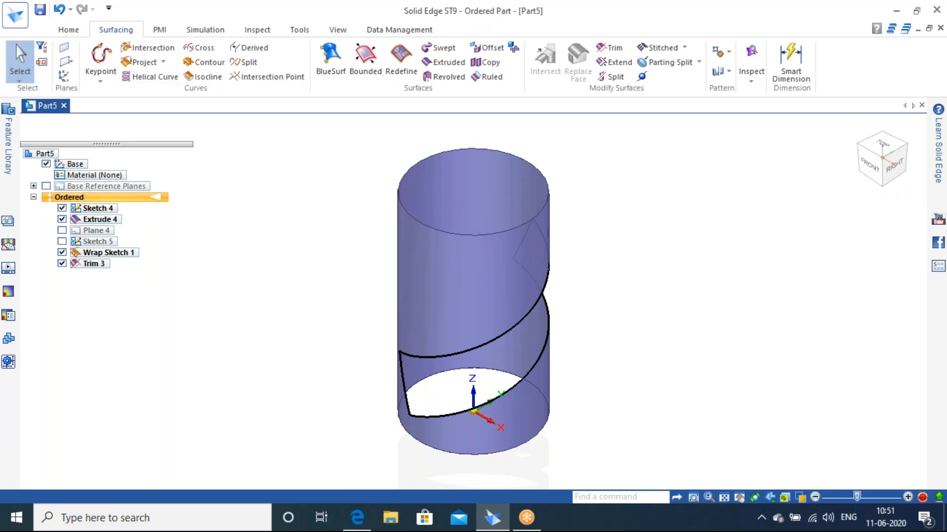
- Undo the trim, the wrapped sketch, the rectangle sketch and the tangent plane, keeping only the extruded cylinder
key(ctrl+z)
key(ctrl+z)
key(ctrl+z)
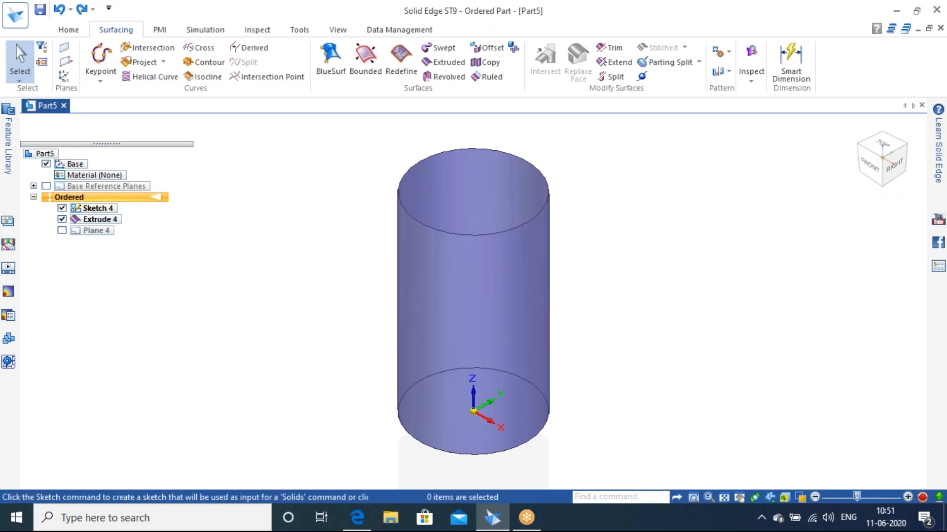
key(ctrl+z)
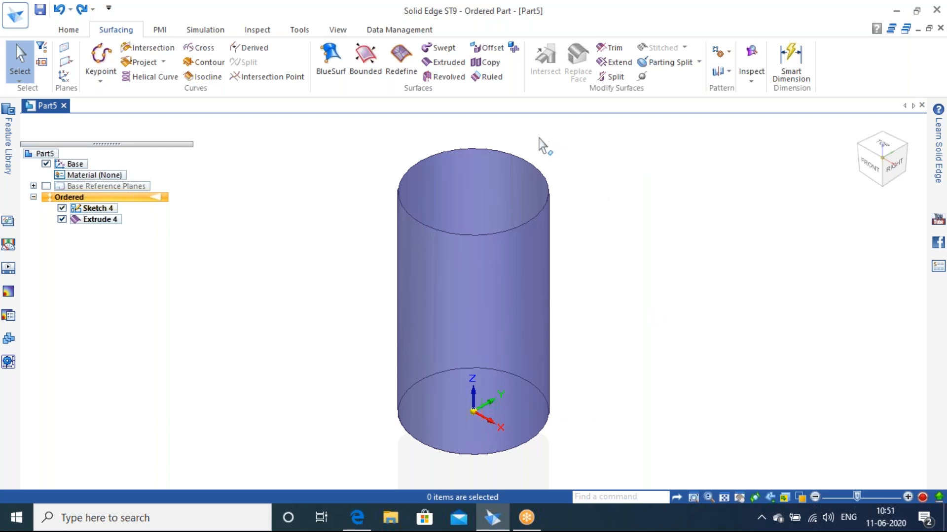
click(69, 30)
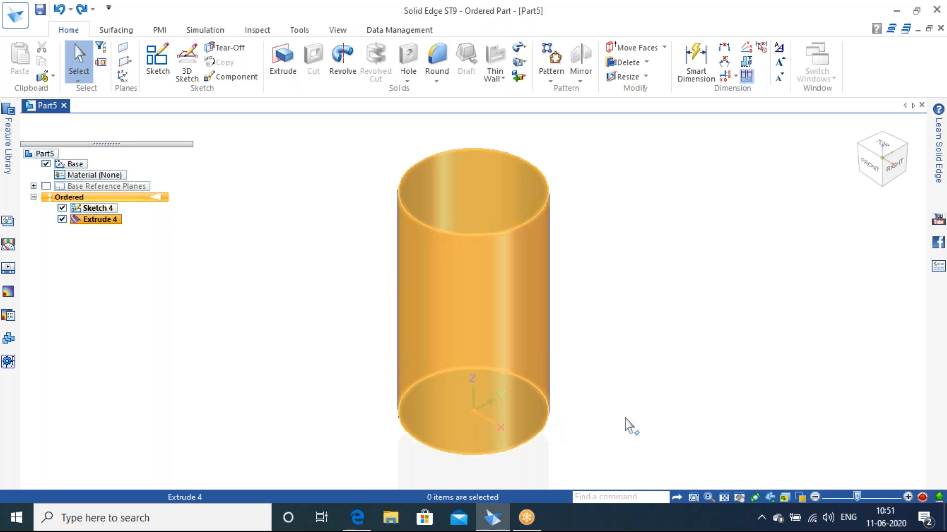
click(129, 34)
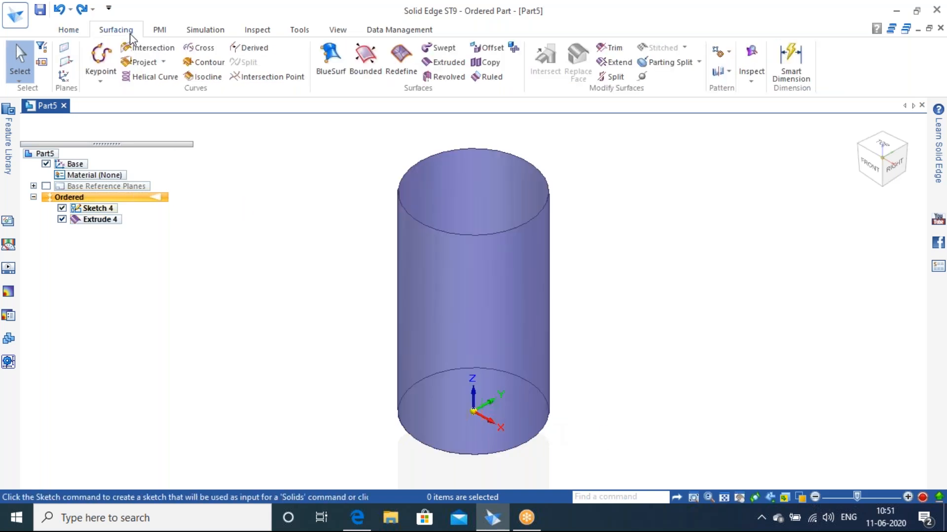
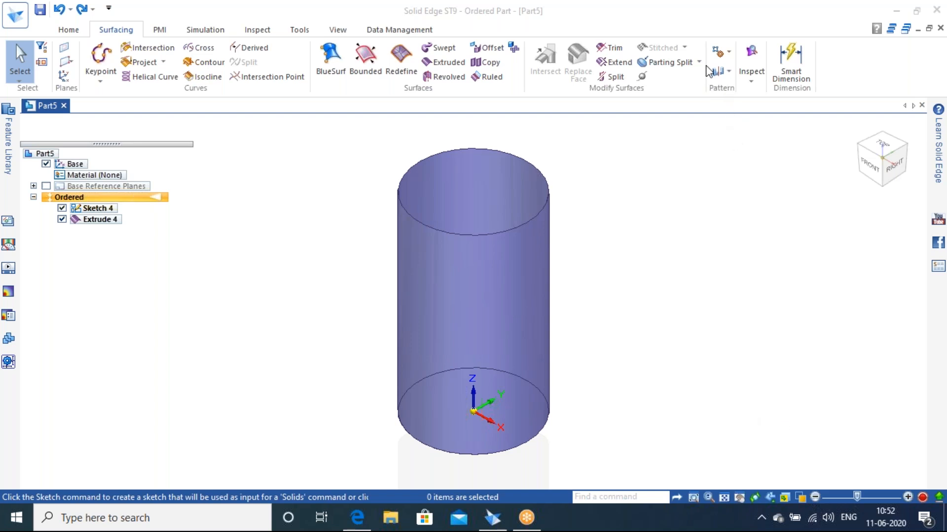
- Redo the tangent plane and the tilted rectangle sketch
click(612, 199)
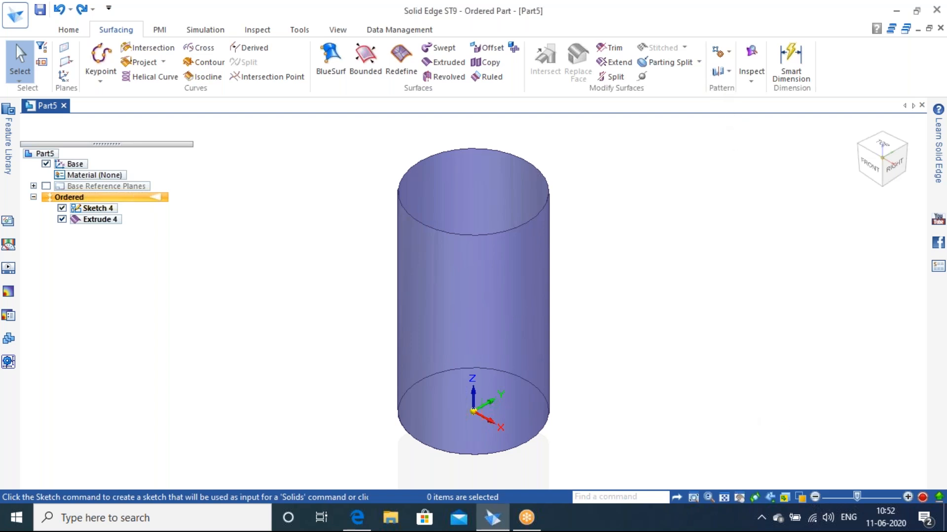
key(ctrl+y)
key(ctrl+y)
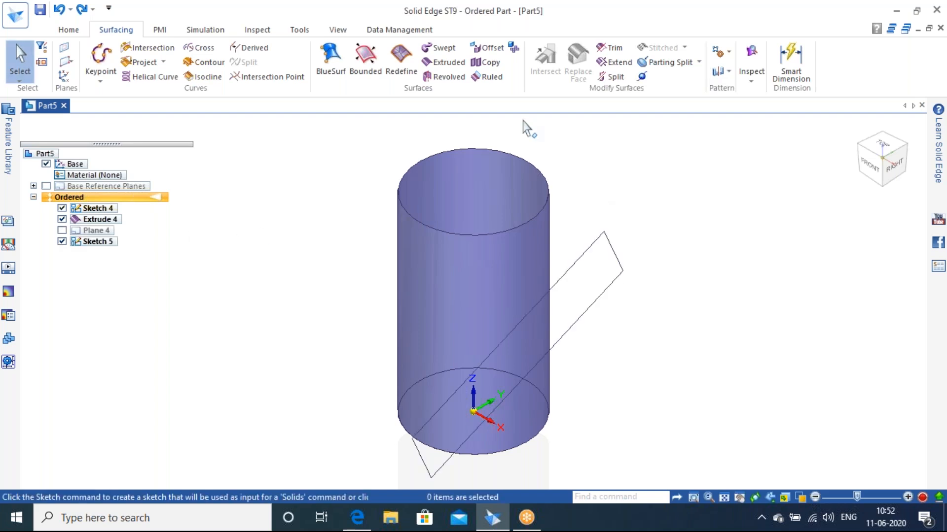
- Project the tilted rectangle sketch as a chain onto the cylindrical surface and inspect the projected curves around the cylinder
click(139, 66)
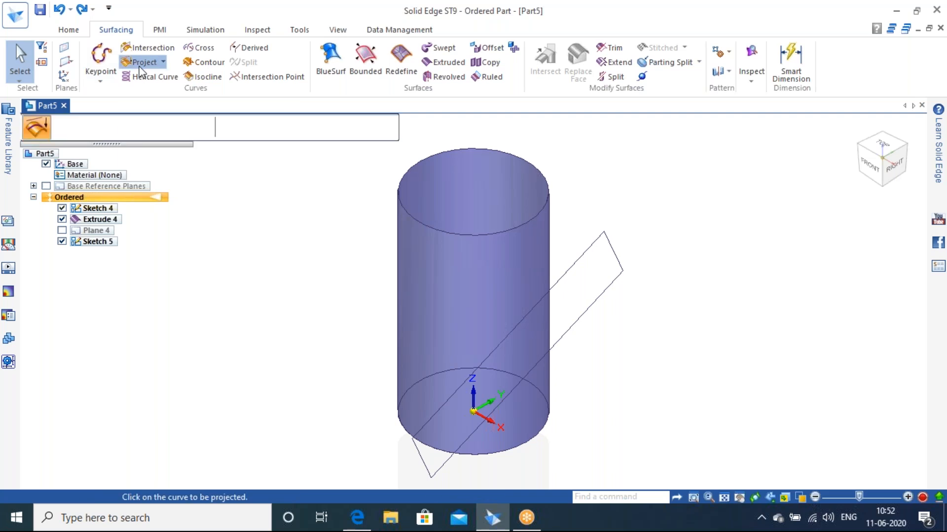
click(578, 271)
click(508, 255)
click(358, 128)
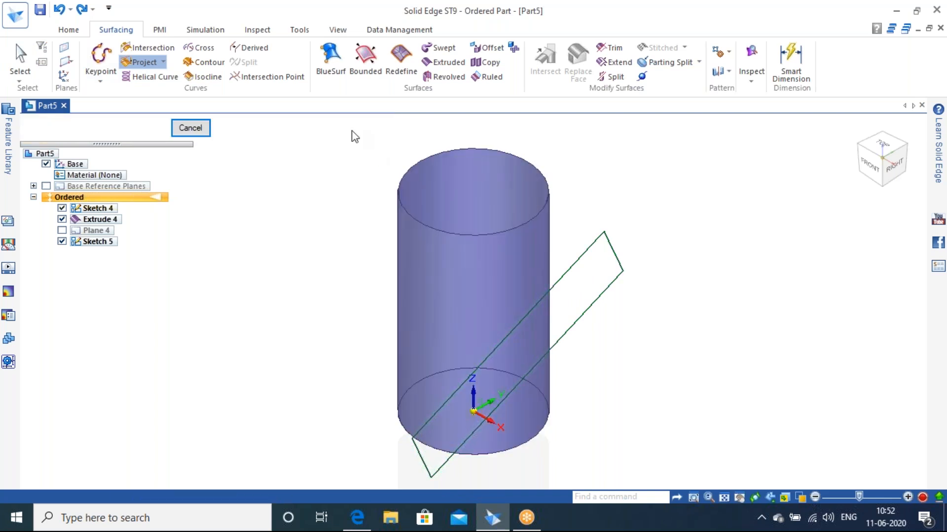
click(353, 266)
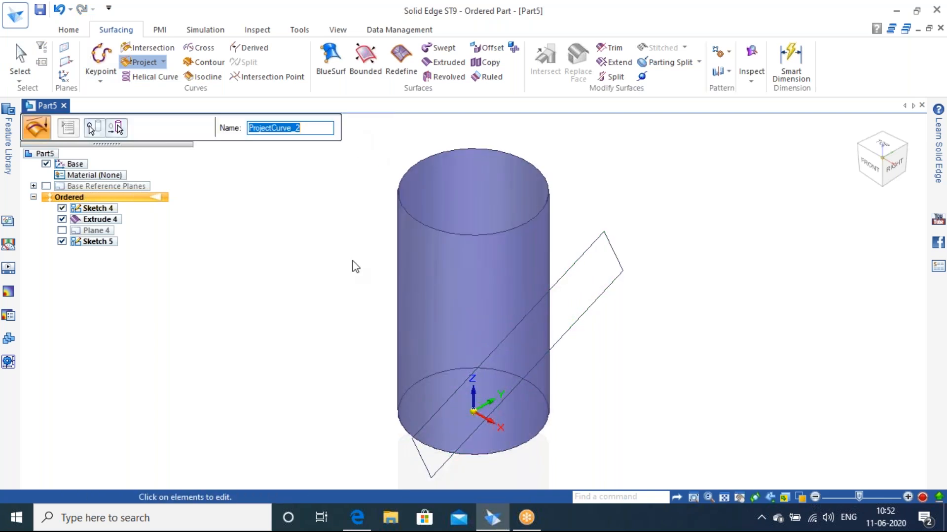
middle_drag(666, 221, 525, 288)
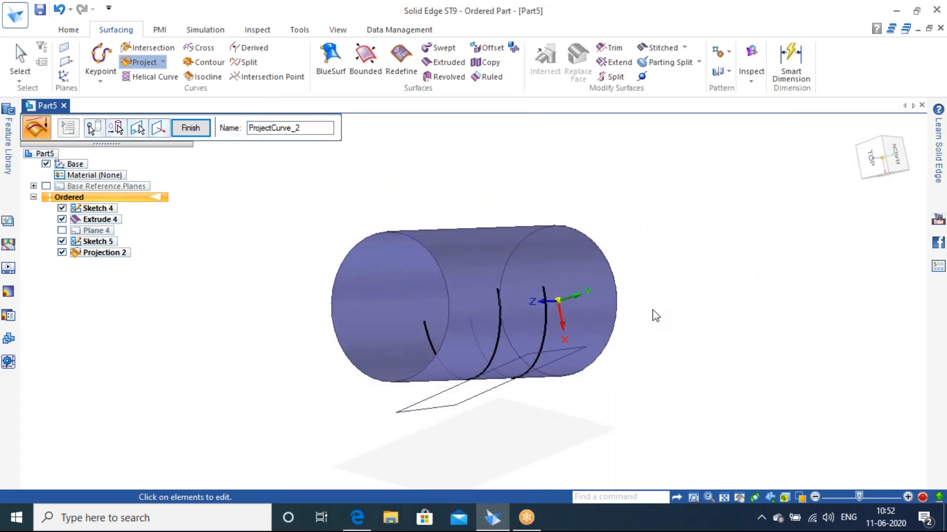
scroll(652, 310, down, 1)
middle_drag(652, 309, 759, 148)
scroll(759, 148, up, 1)
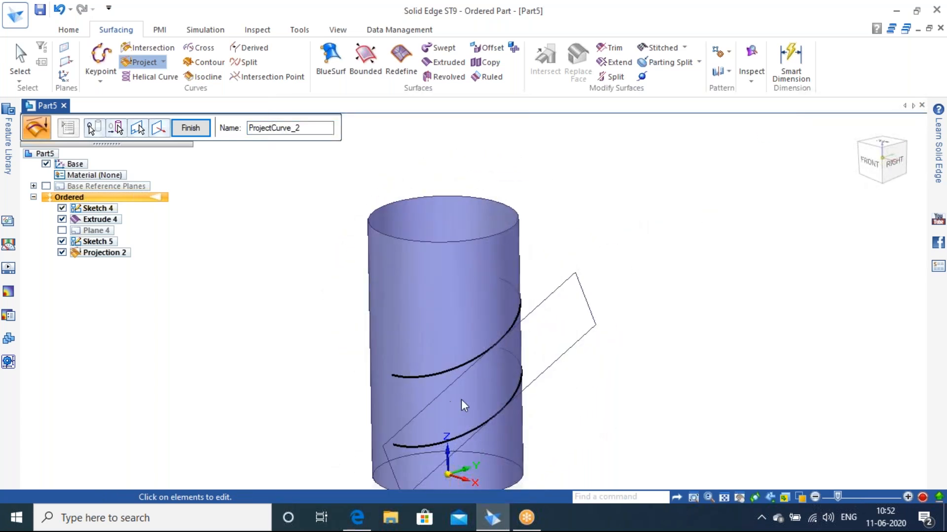
scroll(512, 381, down, 2)
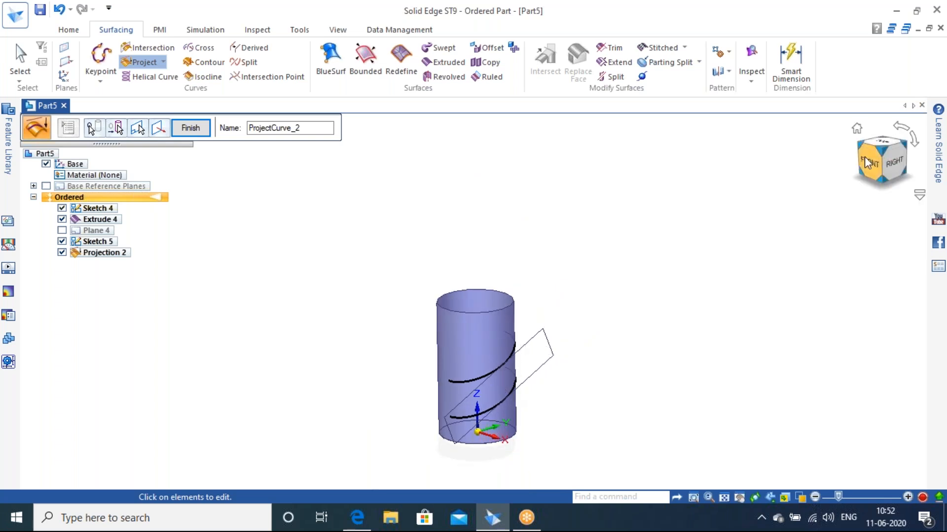
click(855, 128)
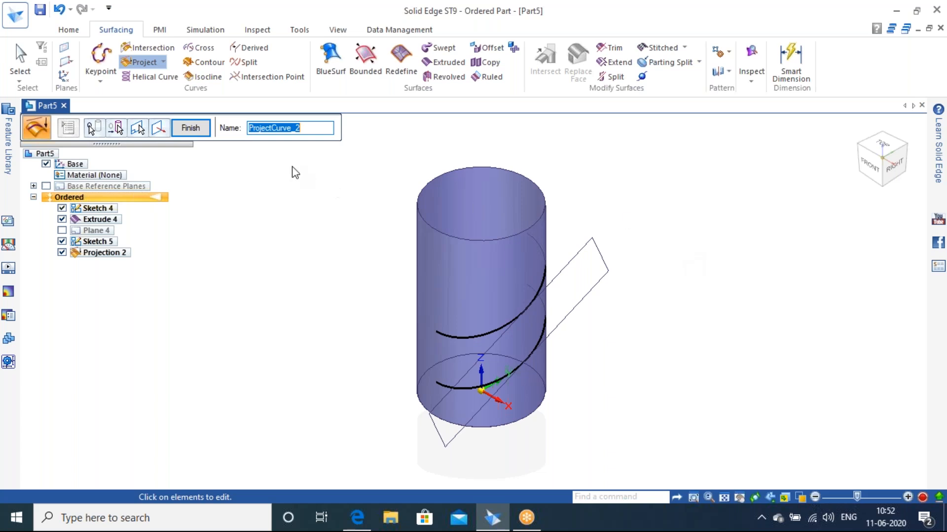
click(190, 128)
- Undo the projected curve and the tilted rectangle sketch
click(162, 62)
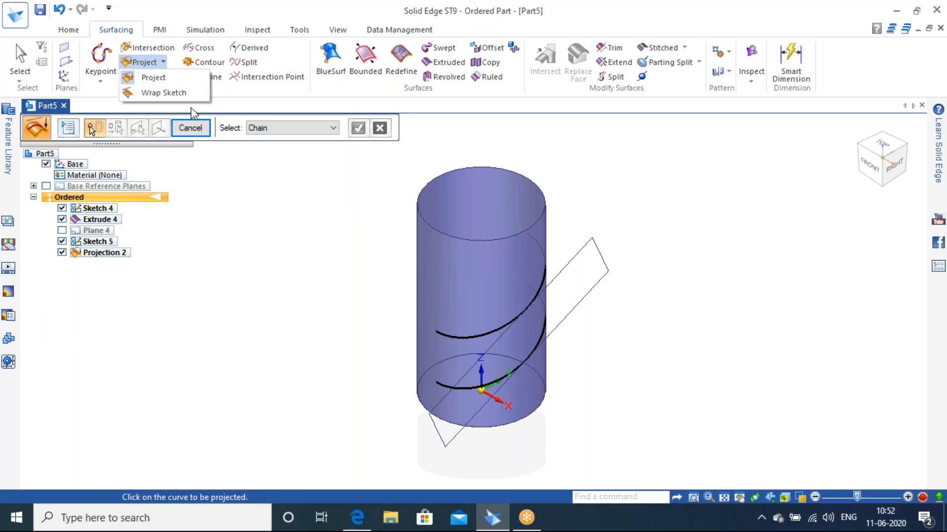
click(421, 117)
key(ctrl+z)
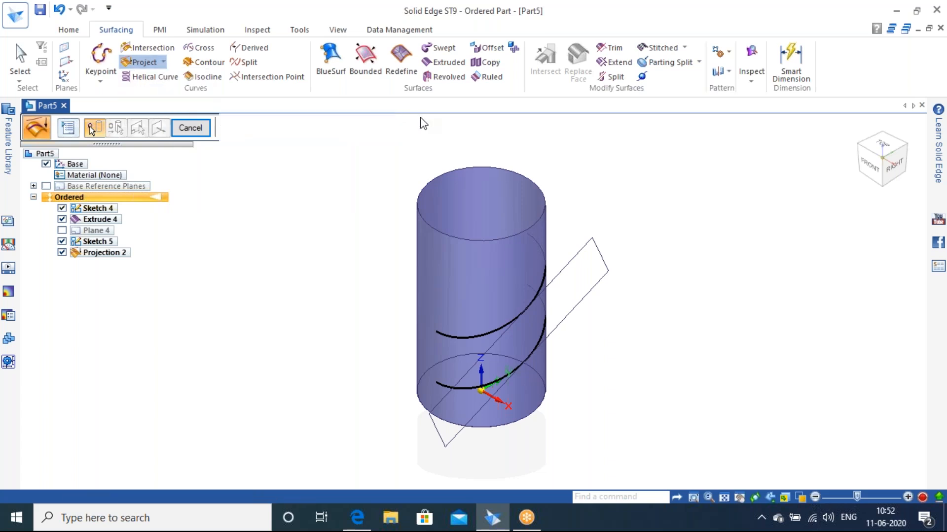
key(ctrl+z)
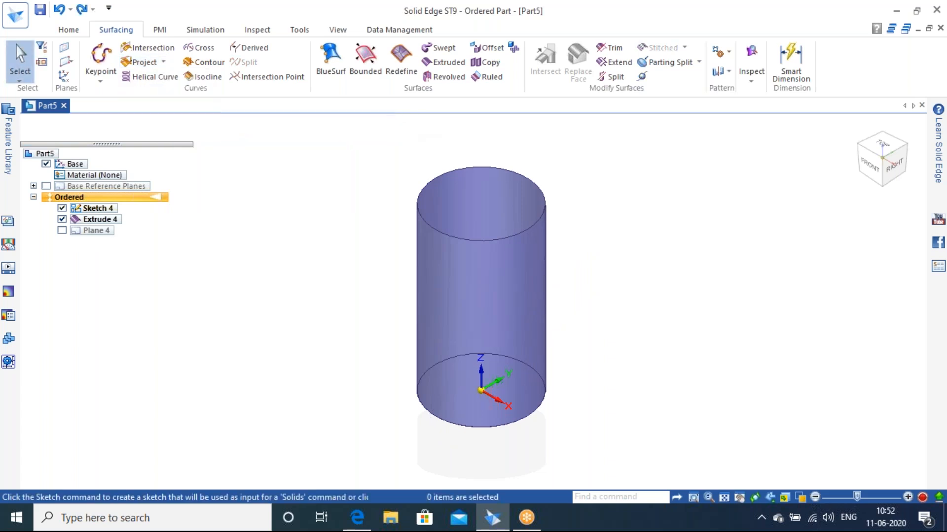
- Create a right-handed, constant-pitch helical curve on the cylindrical face, using the Length and Turns method with 5 turns
click(157, 75)
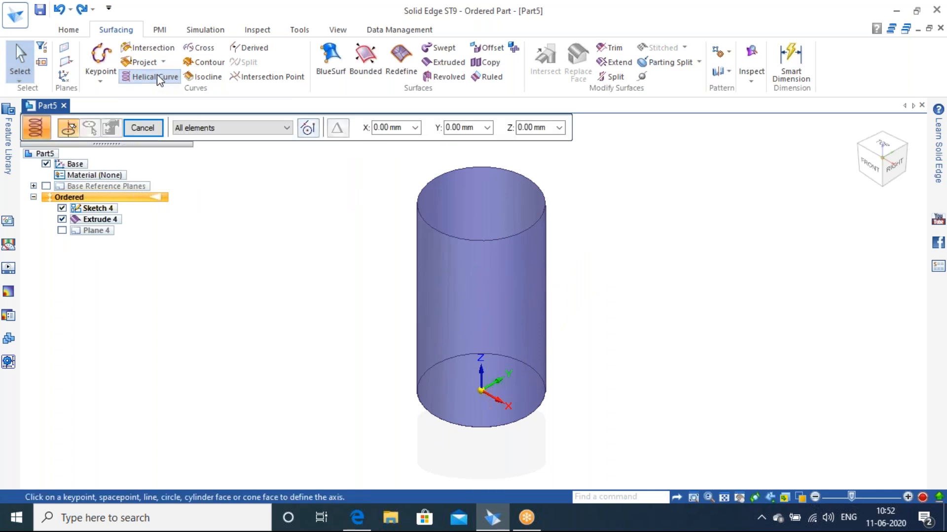
click(454, 299)
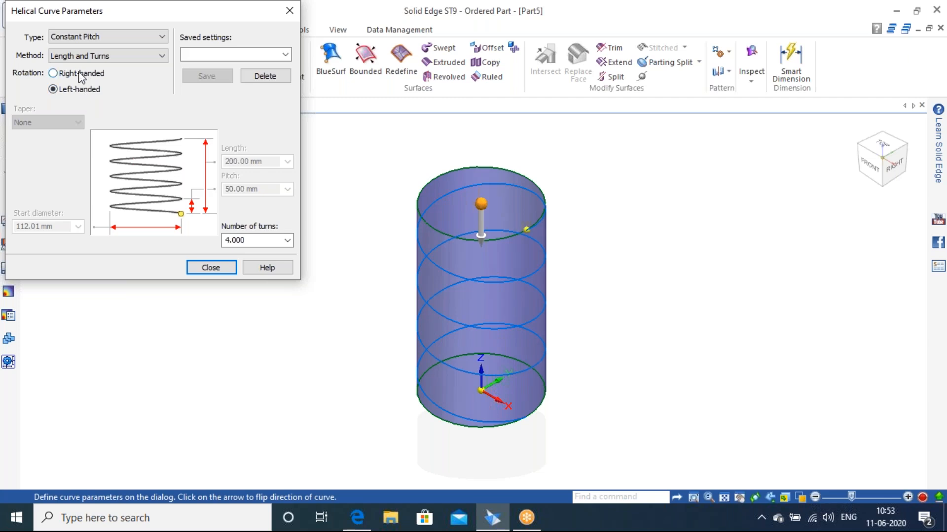
click(54, 73)
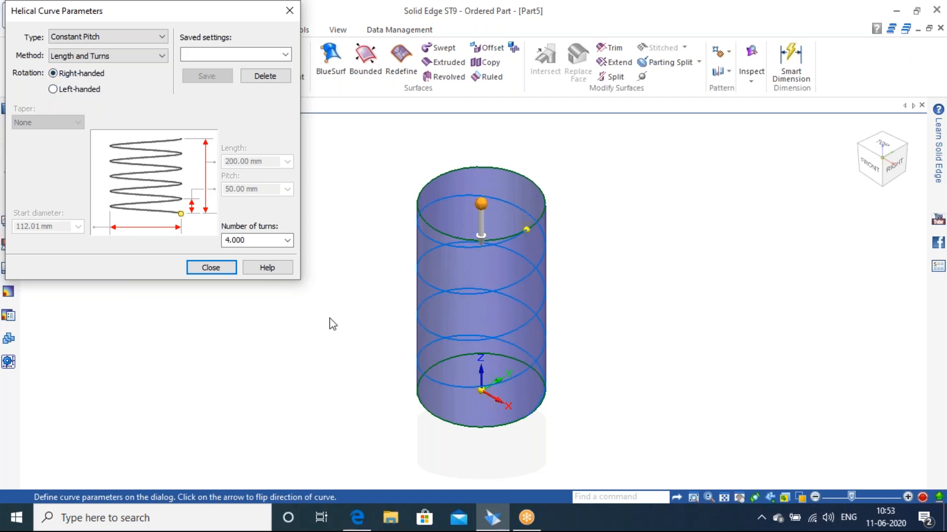
click(79, 89)
click(97, 75)
double_click(259, 241)
click(209, 268)
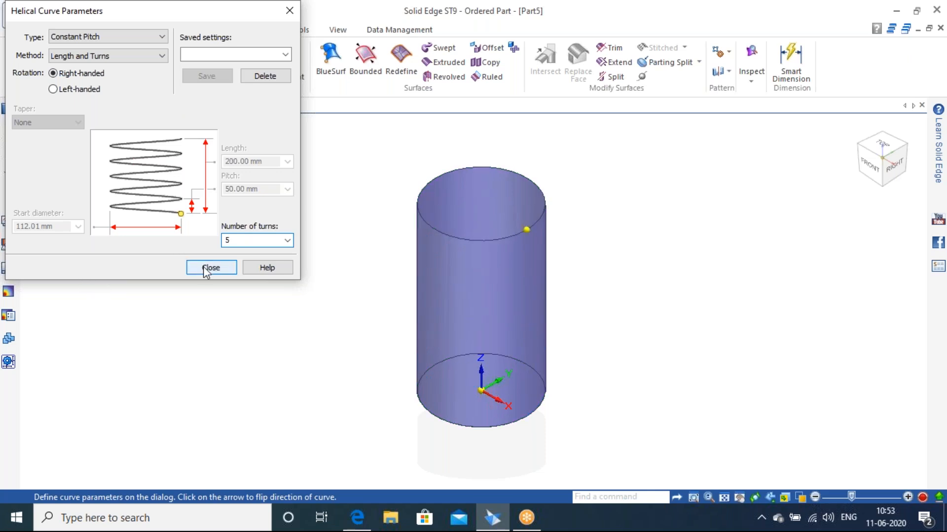
middle_drag(601, 320, 740, 419)
click(141, 129)
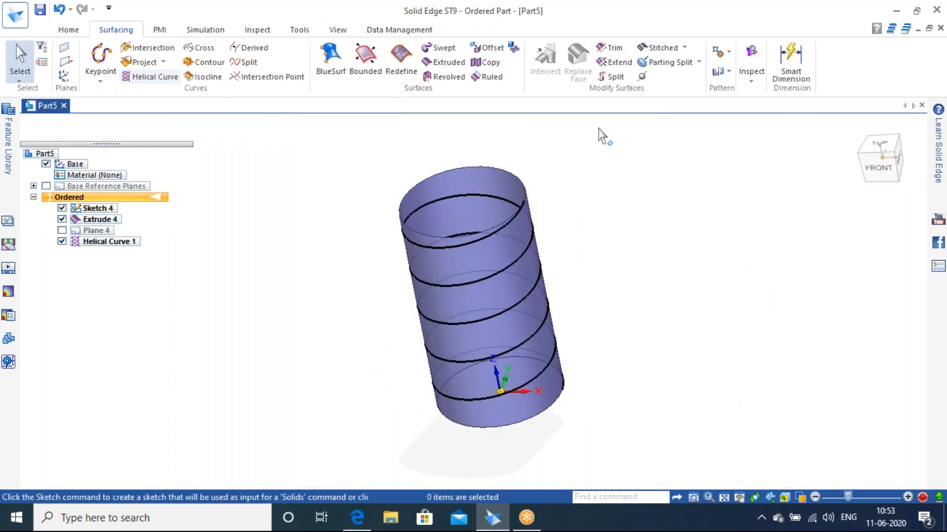
click(856, 129)
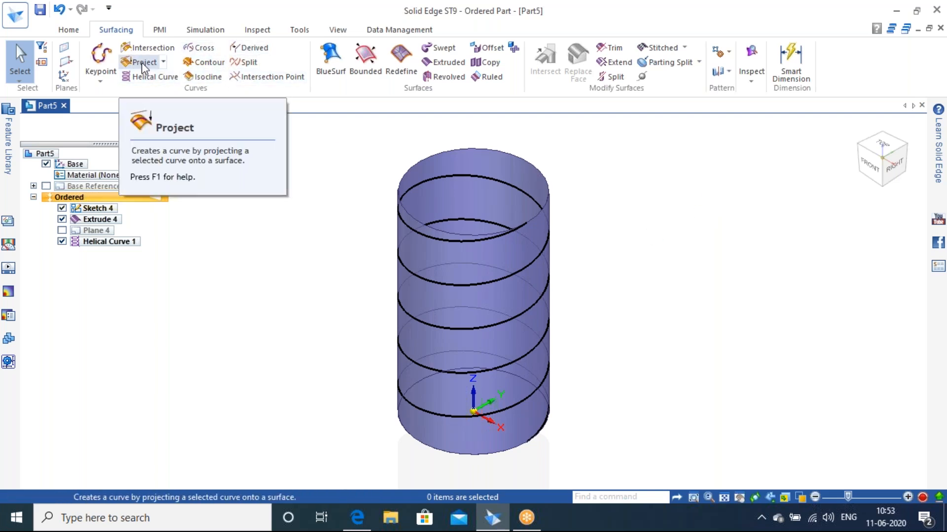
- Undo the helical curve, the tangent plane, the extruded cylinder and its sketch to leave the part empty
click(164, 62)
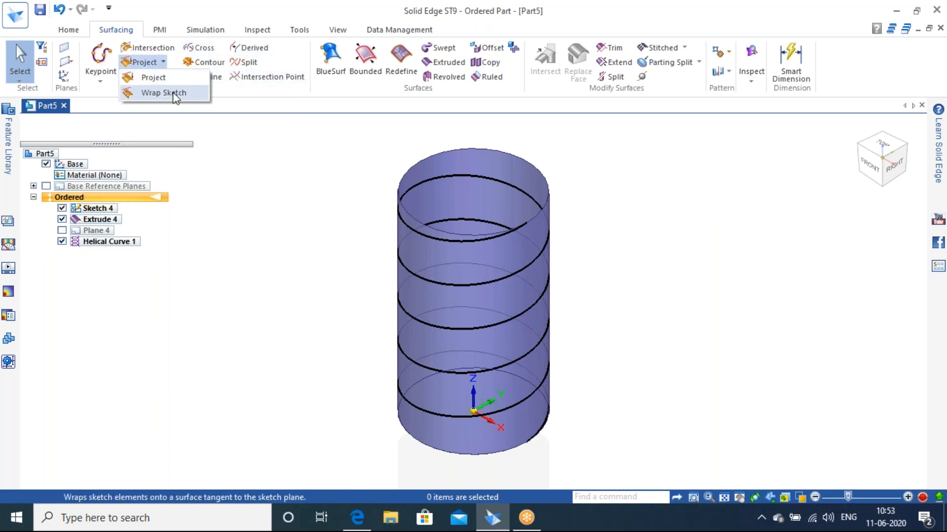
click(211, 111)
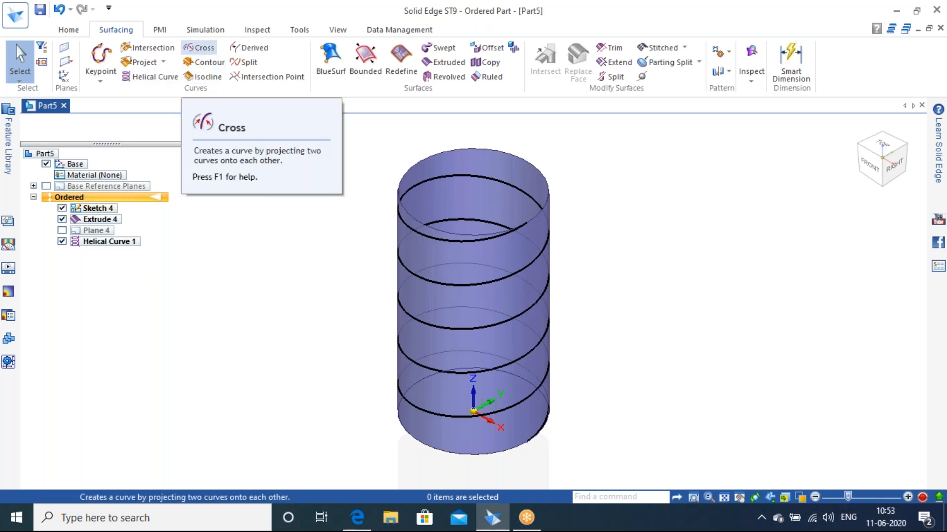
key(ctrl+z)
key(ctrl+z)
key(ctrl+z)
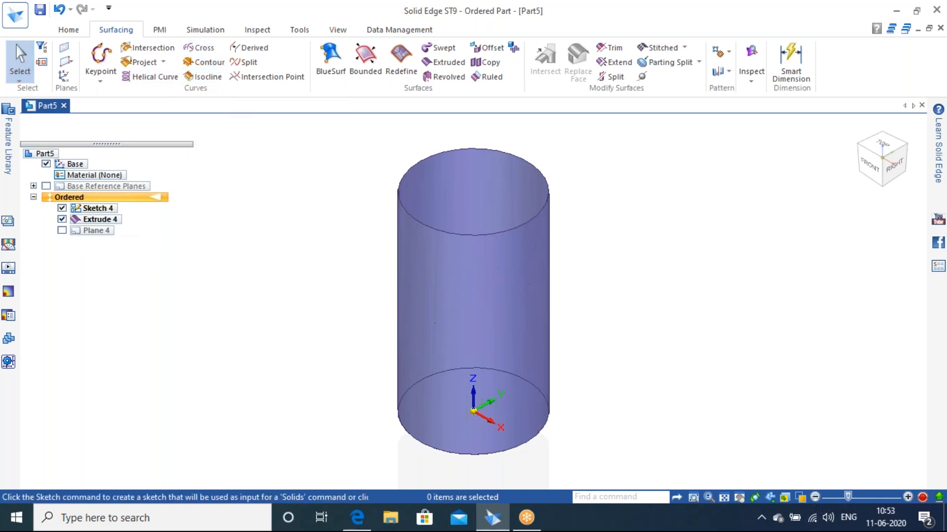
key(ctrl+z)
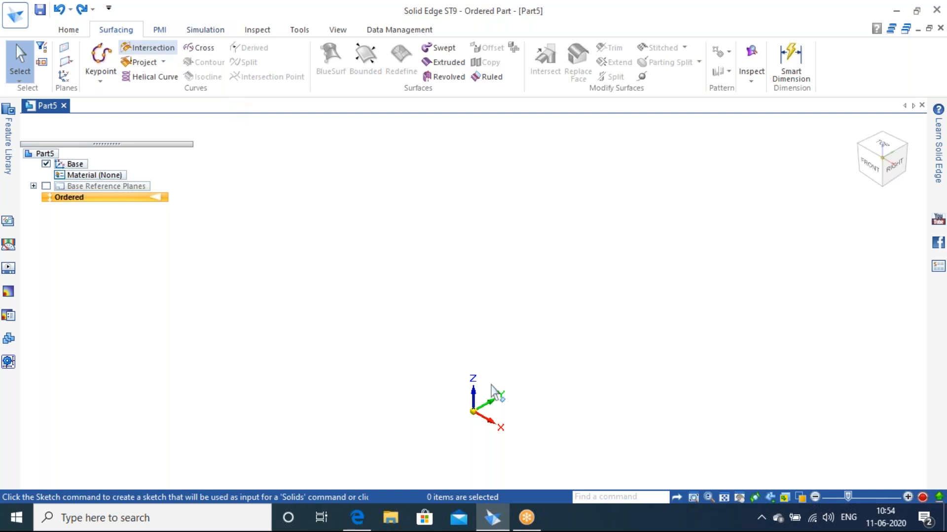
- Sketch an open wavy spline with two crests on the horizontal XY plane and finish the sketch
click(72, 31)
click(157, 59)
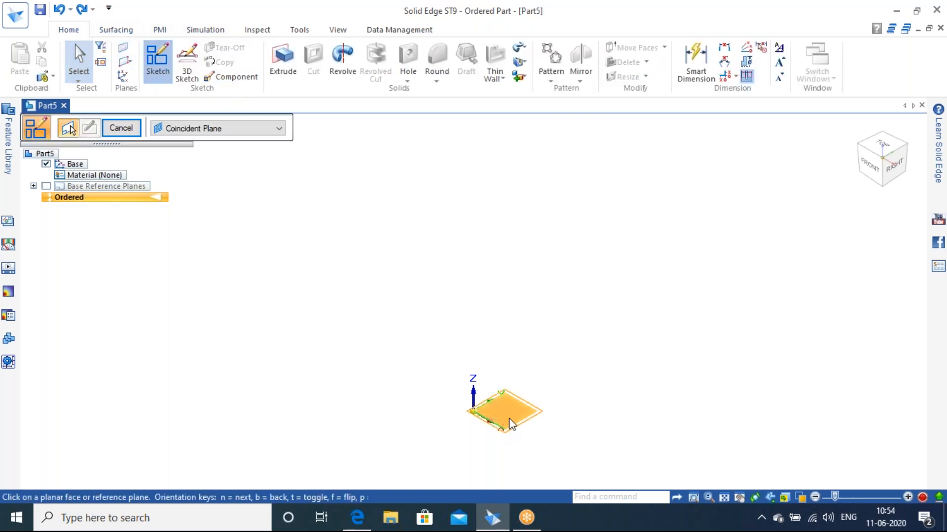
click(516, 422)
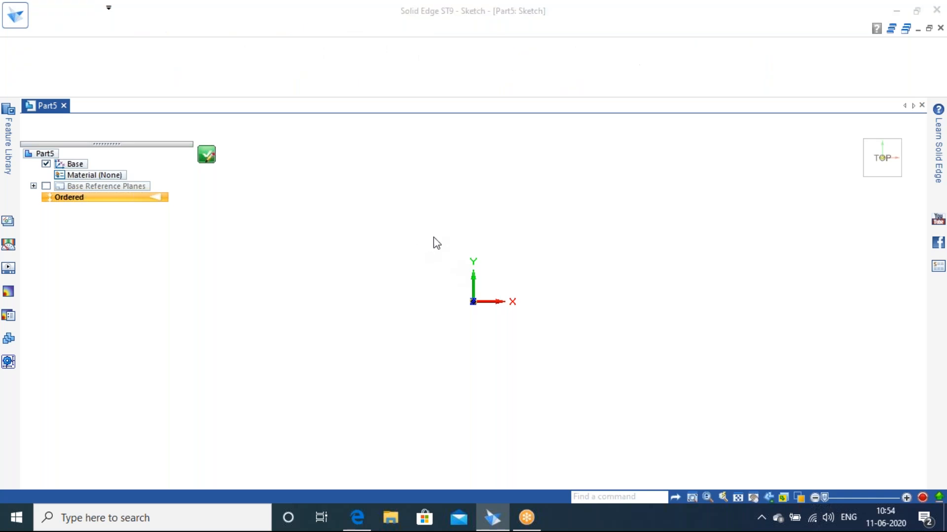
click(172, 63)
mouse_move(403, 206)
mouse_down()
mouse_move(442, 218)
mouse_move(544, 294)
mouse_move(673, 225)
mouse_move(731, 295)
mouse_up()
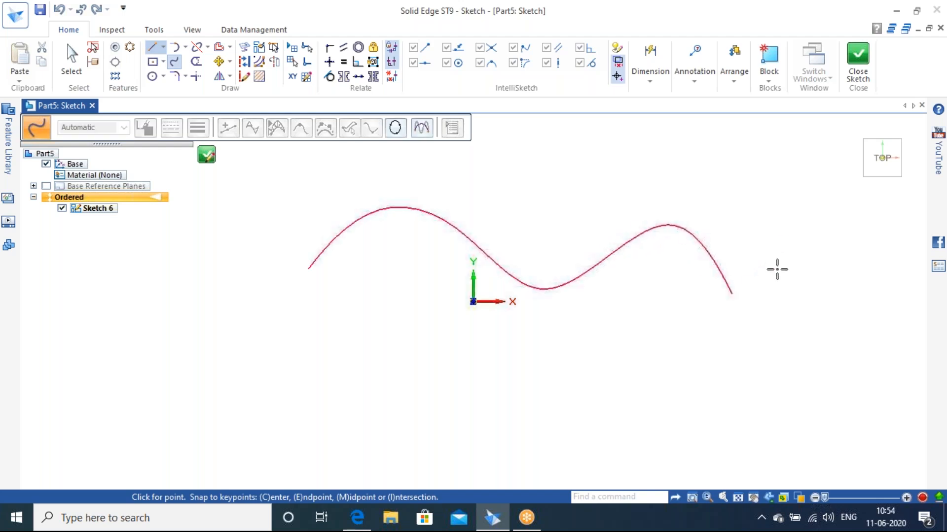
click(862, 69)
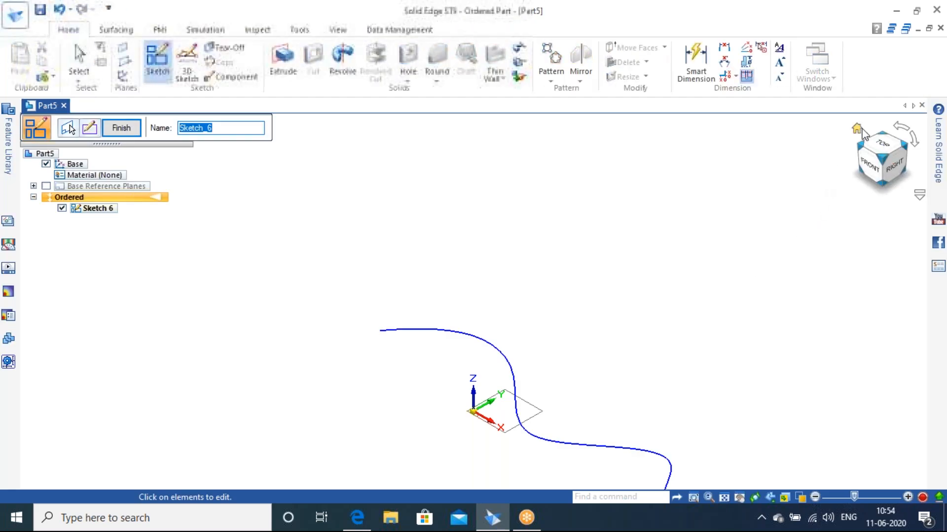
click(122, 128)
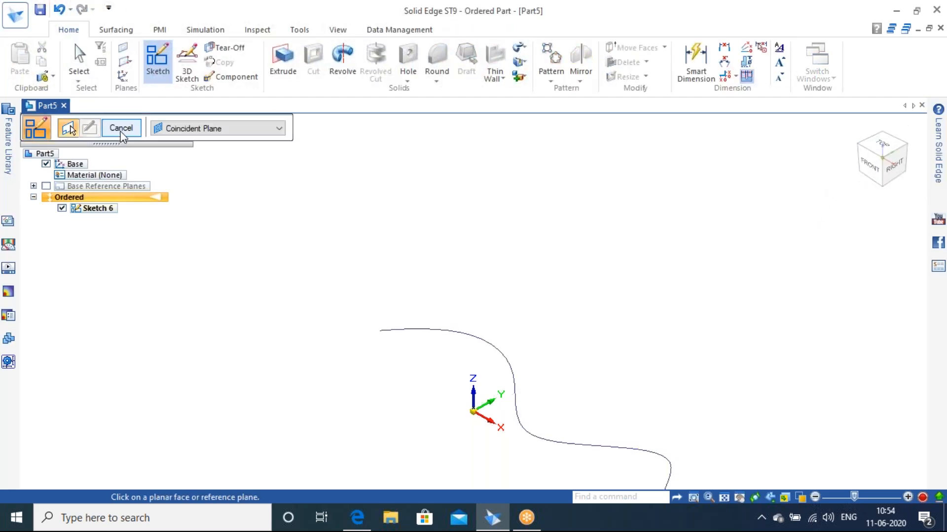
click(120, 128)
key(Escape)
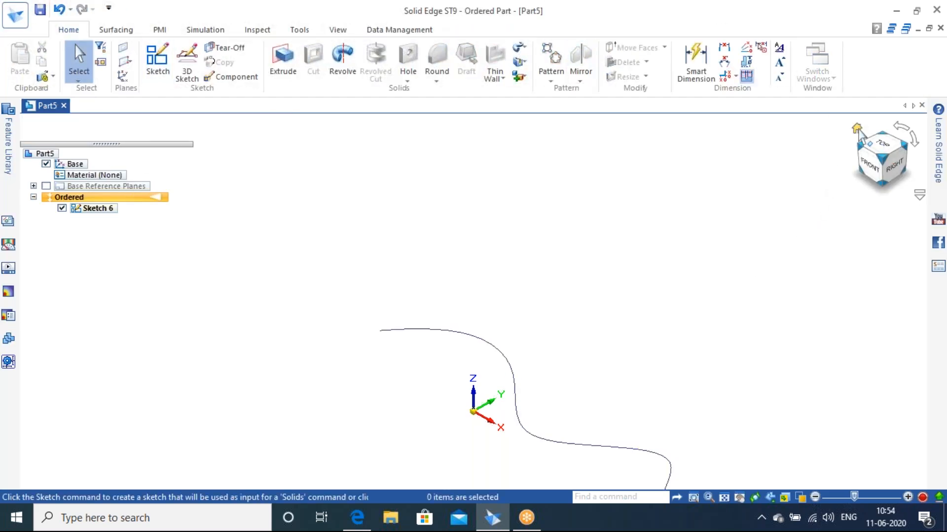
- Sketch a single arched spline above the first curve on the front XZ plane, spanning nearly the same width, and finish the sketch
scroll(641, 340, up, 2)
scroll(641, 340, down, 2)
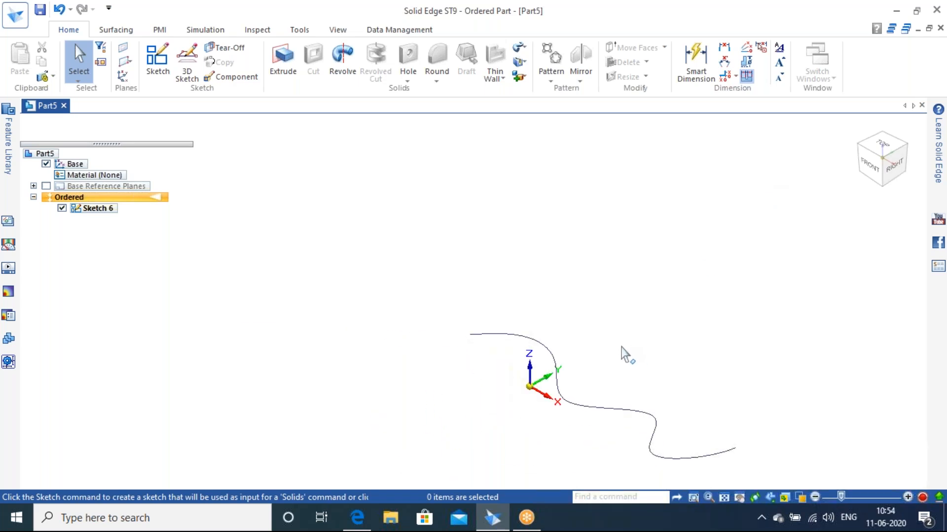
shift+middle_drag(622, 350, 546, 280)
scroll(491, 303, up, 1)
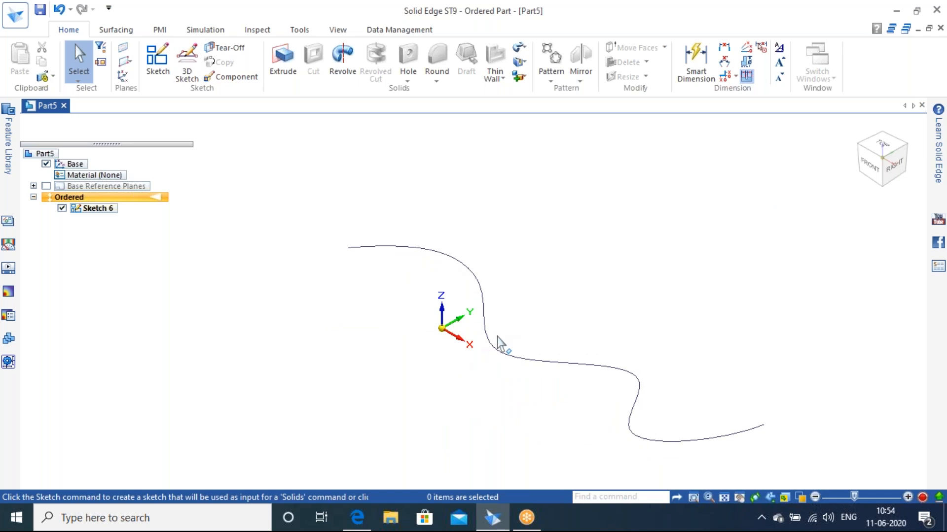
click(119, 30)
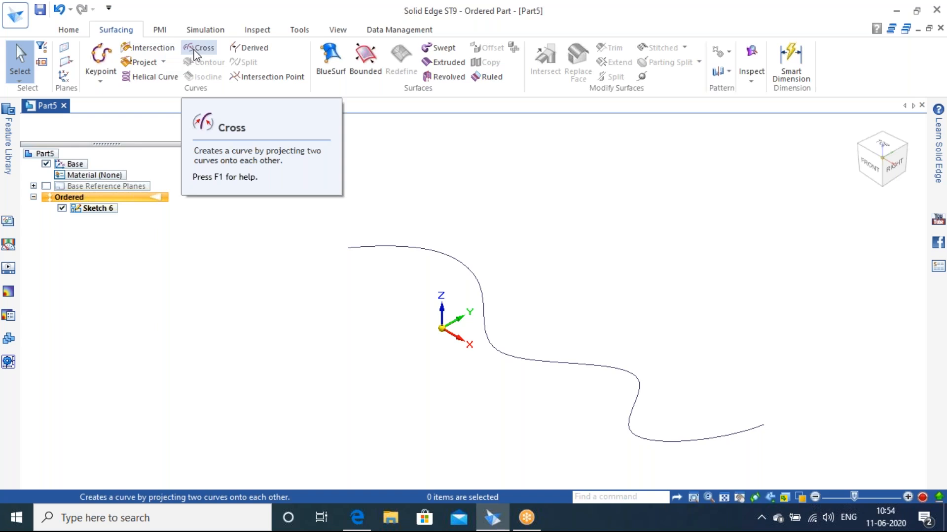
click(69, 30)
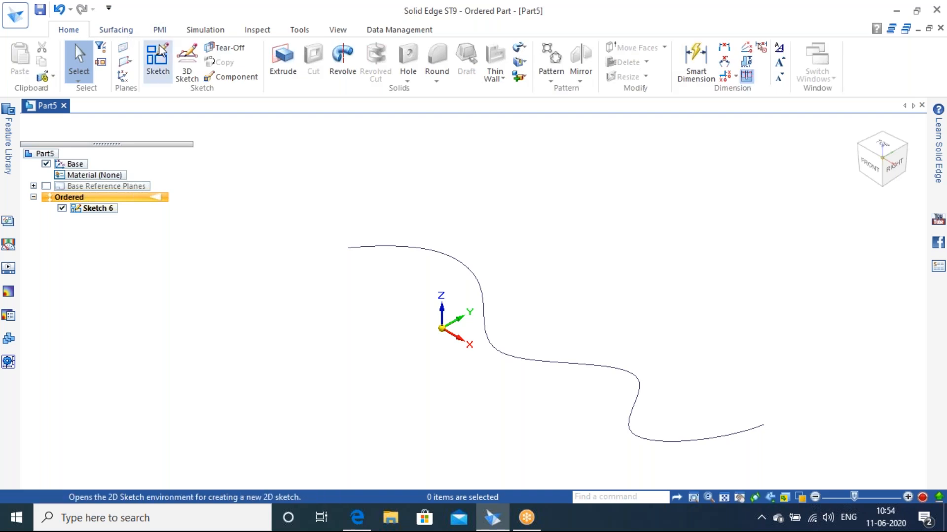
click(157, 62)
click(458, 330)
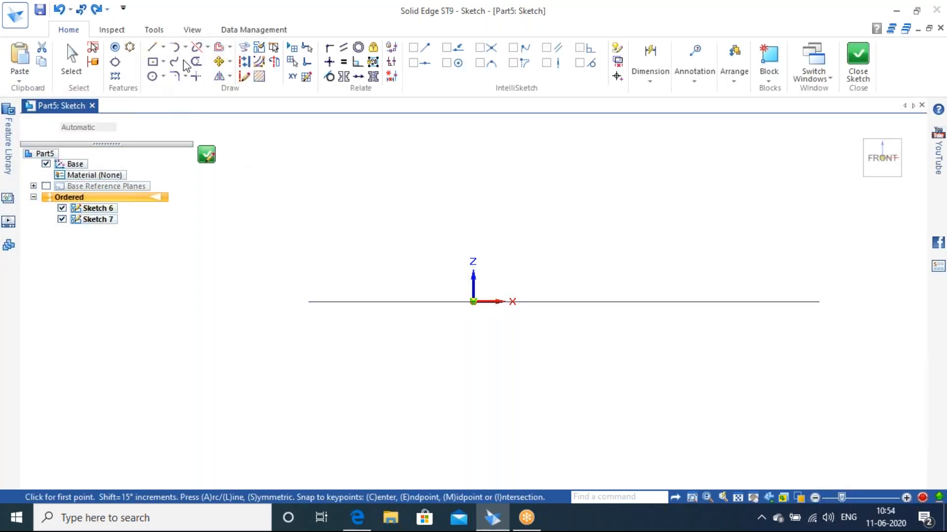
click(152, 47)
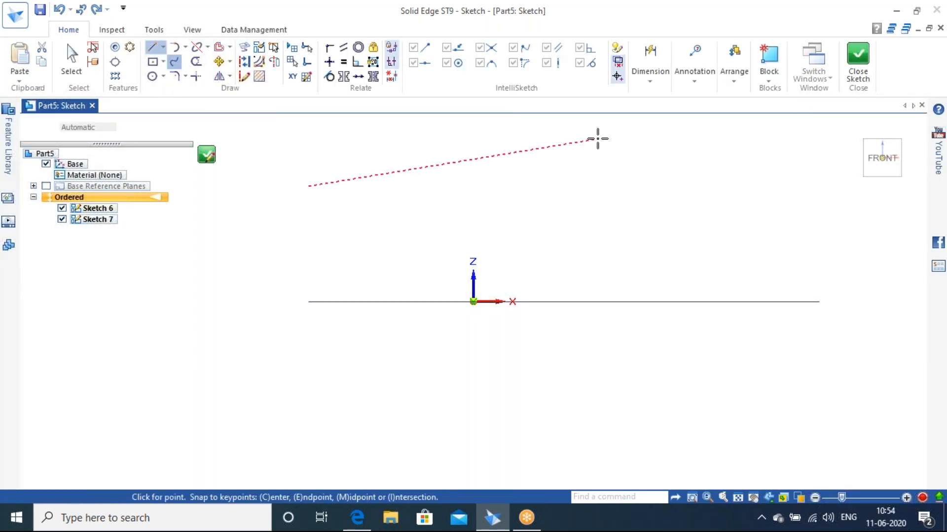
click(600, 127)
click(812, 209)
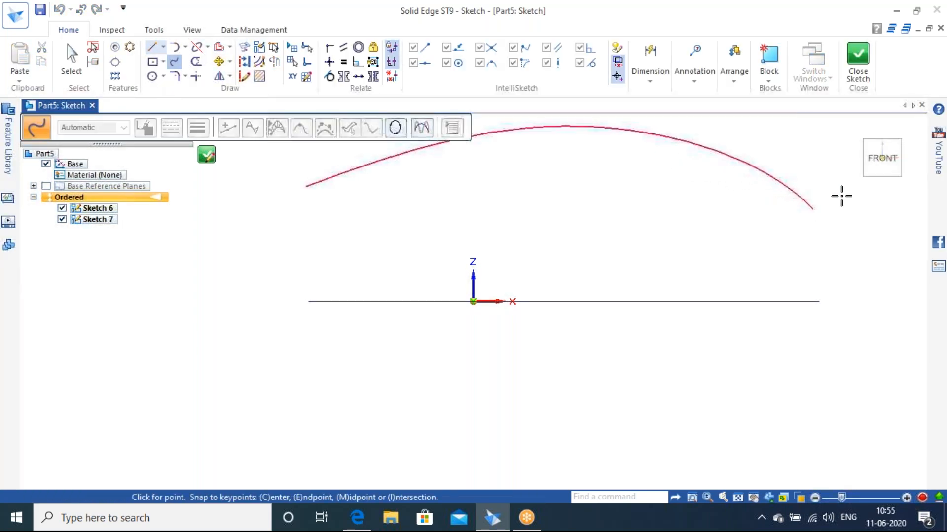
click(860, 73)
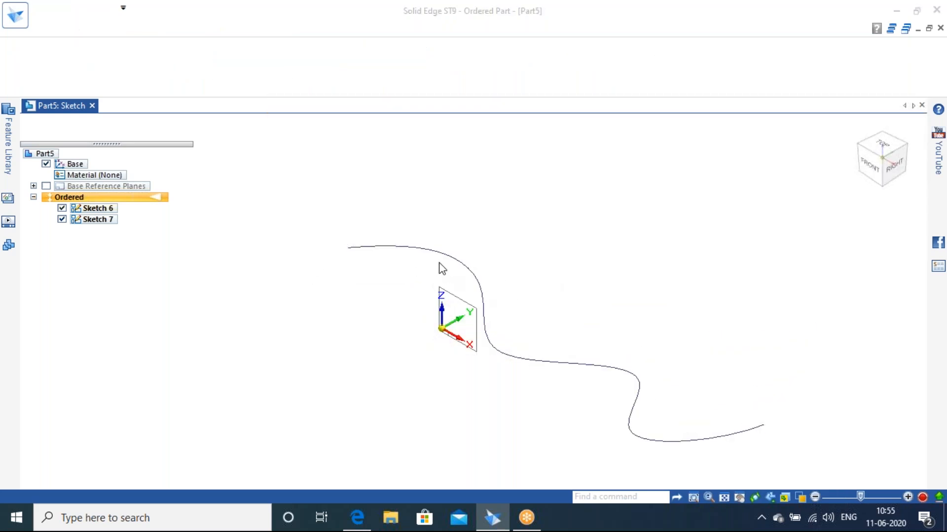
click(121, 128)
click(122, 128)
mouse_move(676, 281)
middle_down()
mouse_move(614, 290)
mouse_move(607, 273)
middle_up()
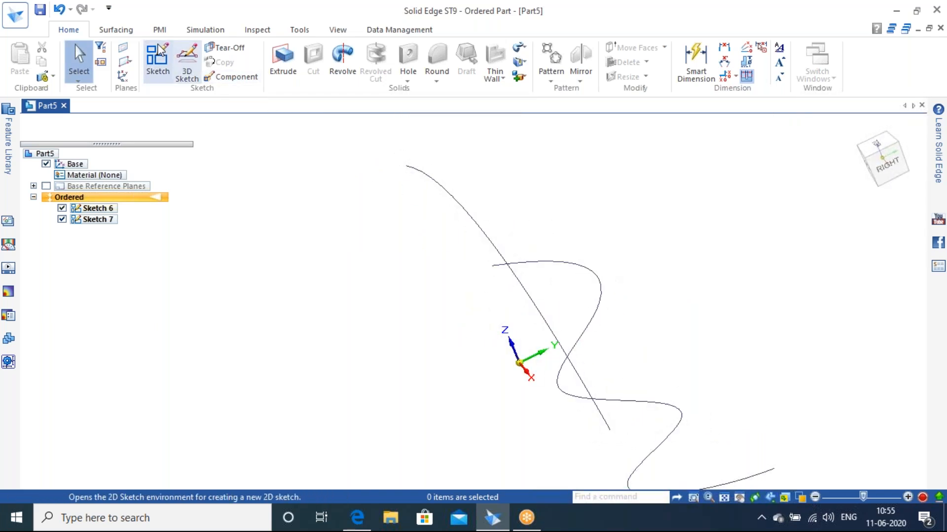
- Create a cross curve from the wavy spline chain and the arched spline chain, and leave the Cross command
click(126, 30)
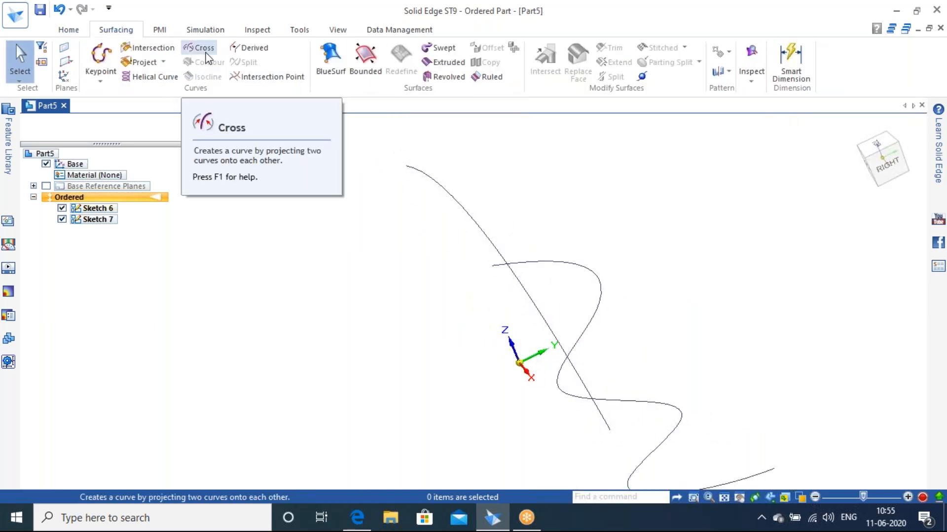
click(202, 48)
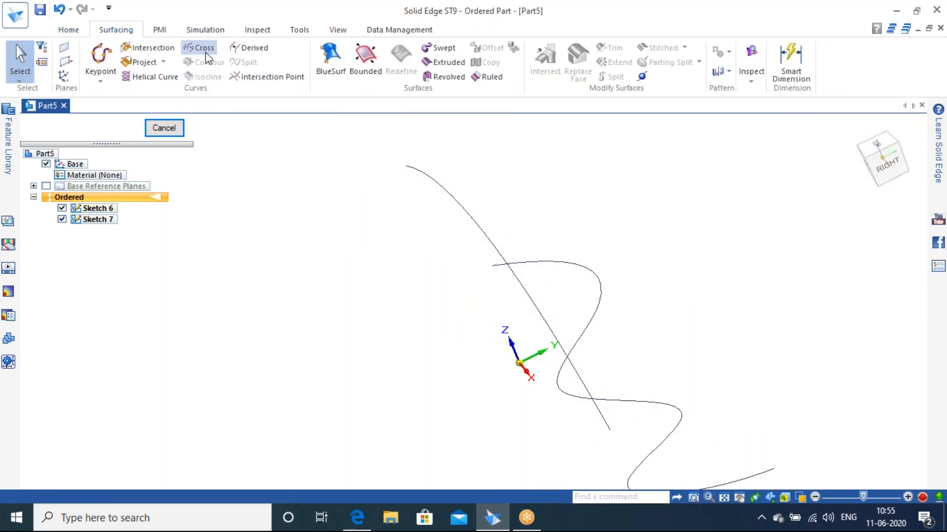
click(602, 285)
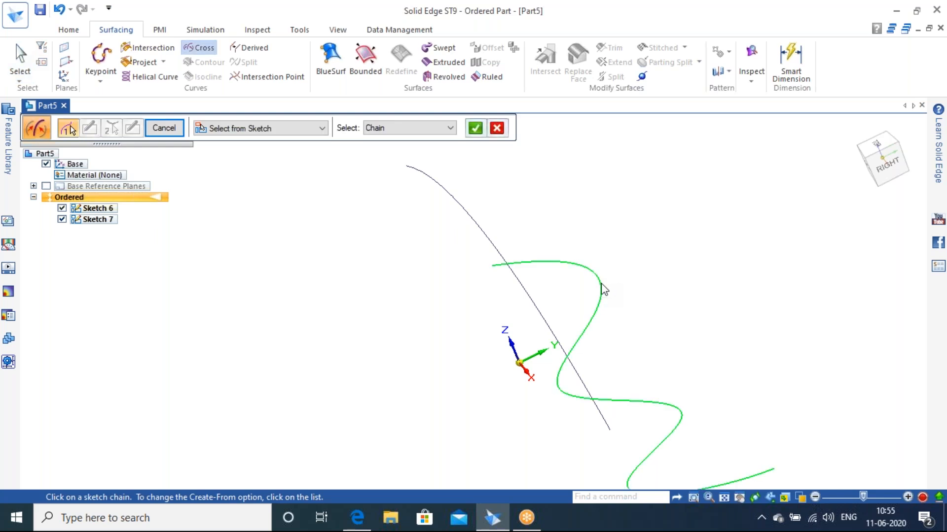
right_click(647, 259)
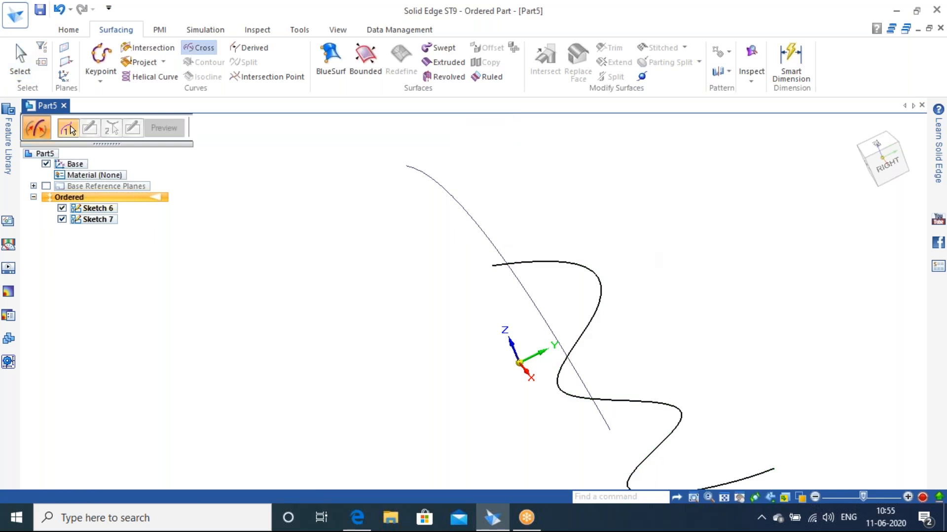
click(495, 249)
right_click(617, 245)
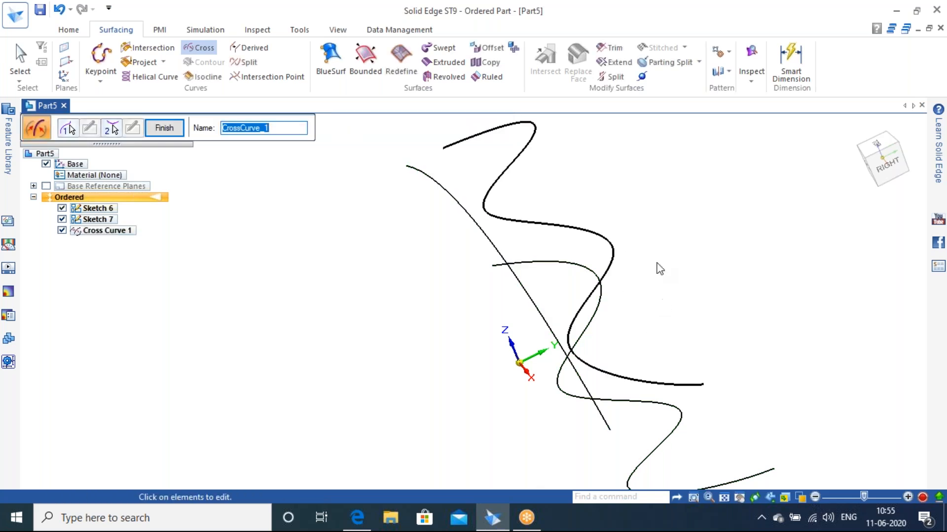
click(157, 129)
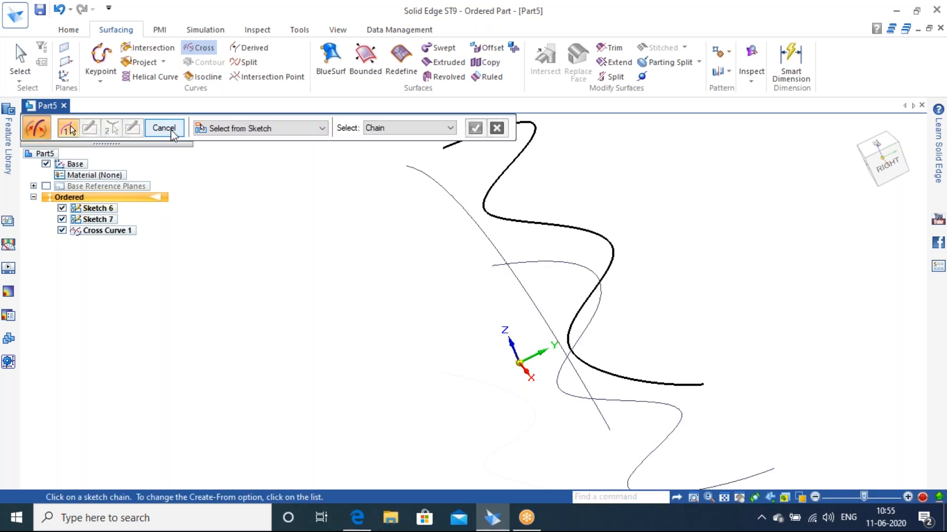
click(165, 128)
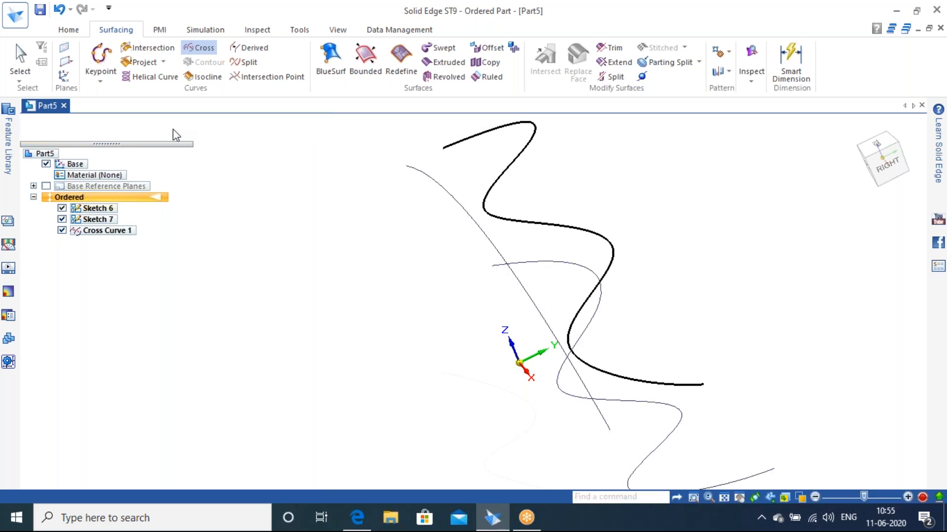
- Examine how the cross curve lines up with its two source sketches in the front, top and isometric views
click(858, 142)
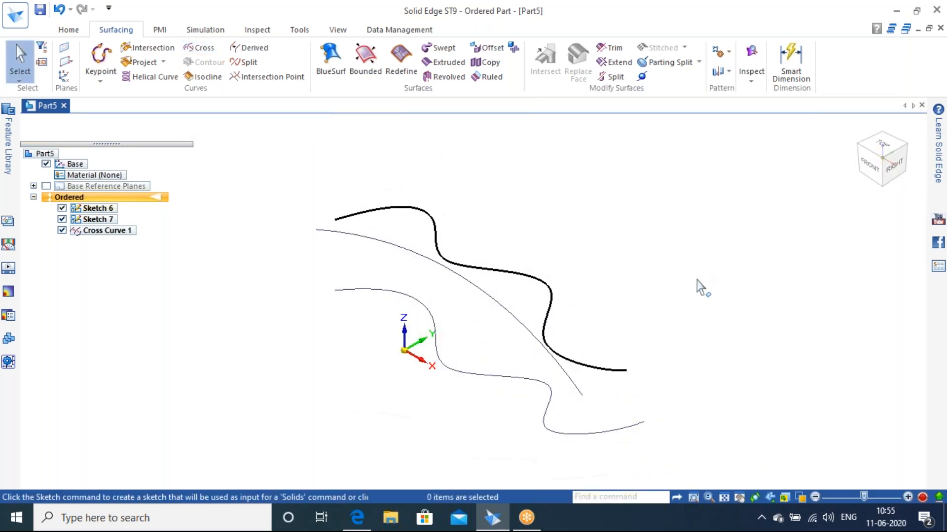
key(ctrl+f)
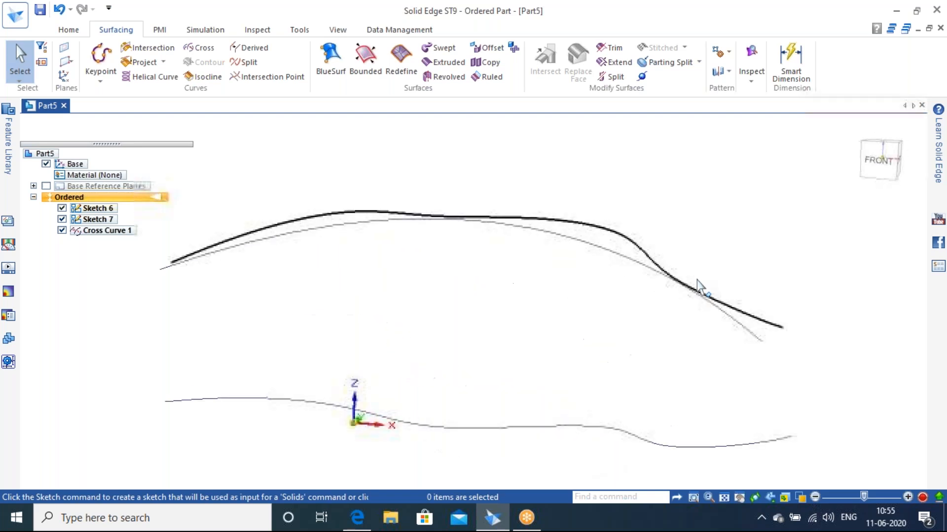
scroll(559, 253, down, 3)
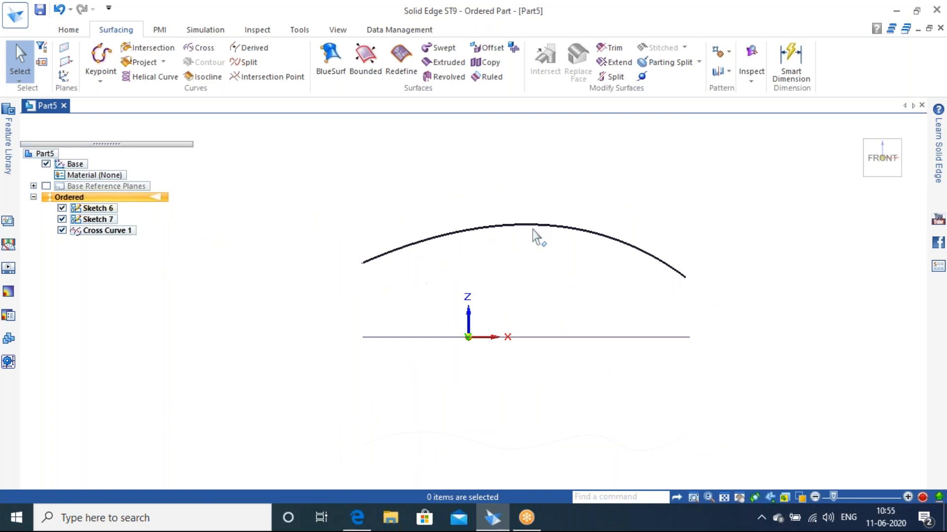
key(ctrl+i)
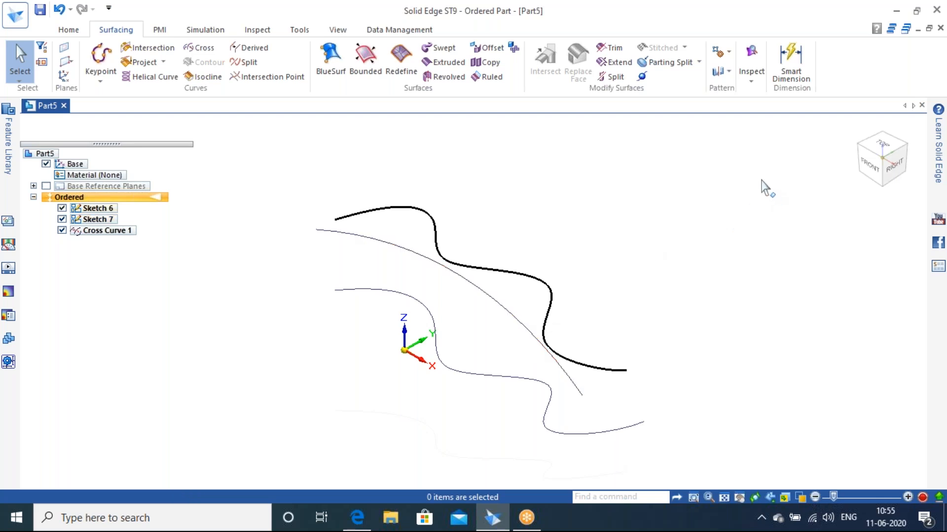
key(ctrl+f)
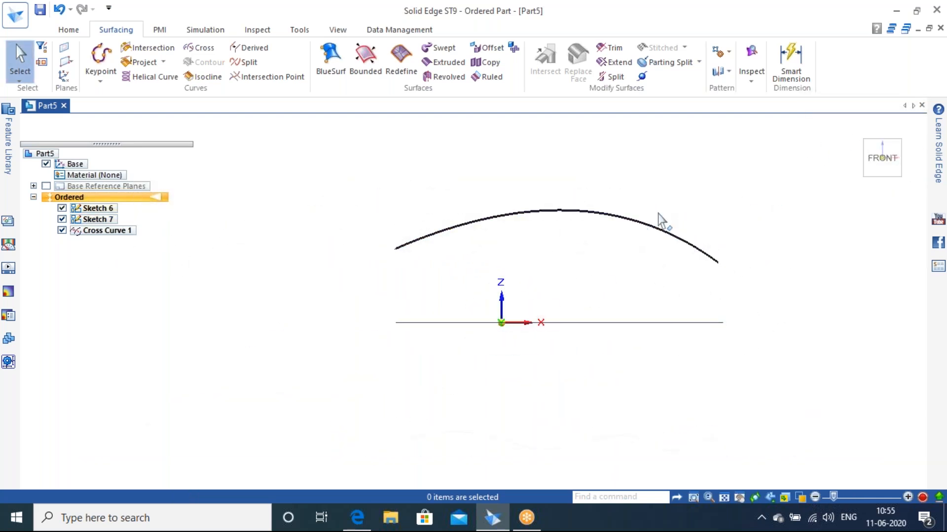
key(ctrl+i)
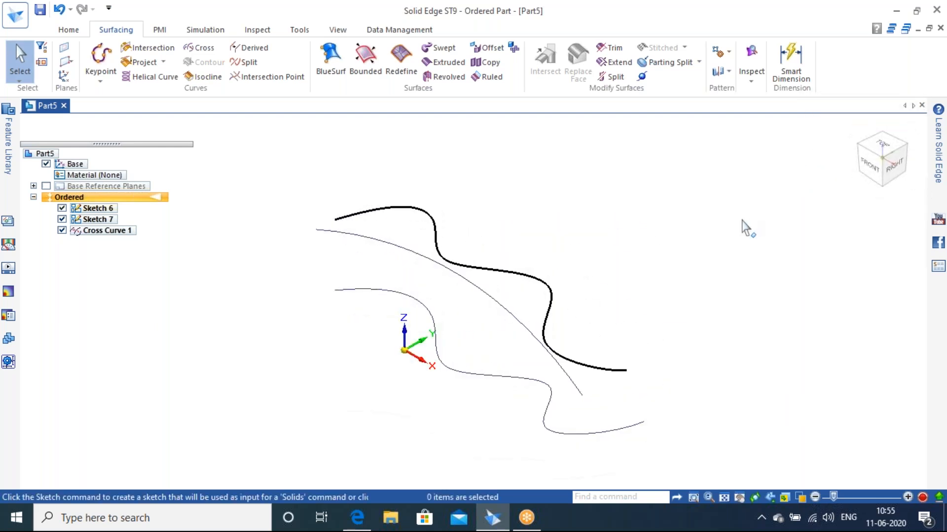
key(ctrl+t)
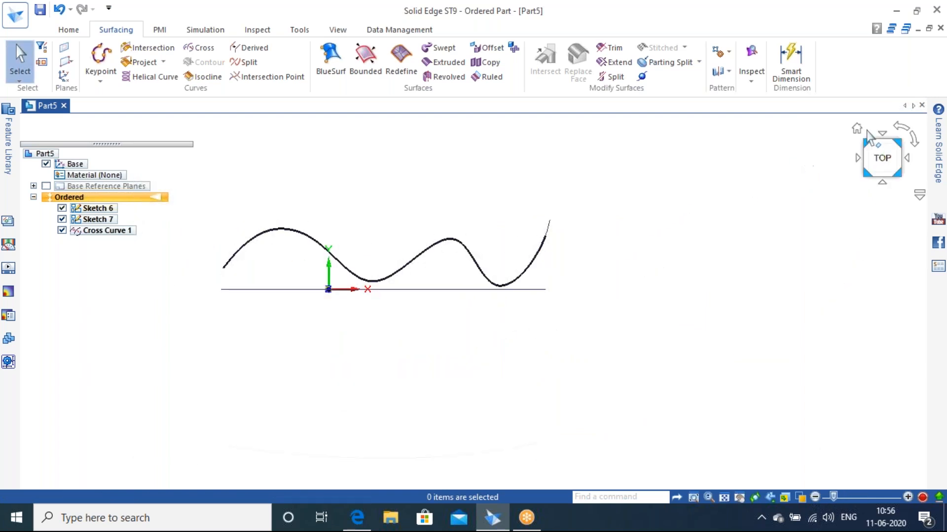
click(856, 130)
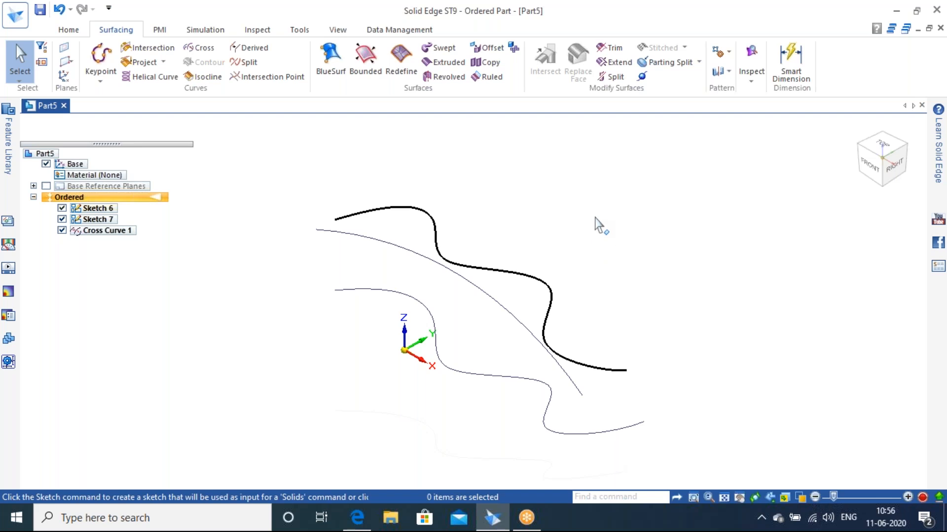
- Undo the cross curve while keeping both the wavy and the arched spline sketches
key(ctrl+z)
key(ctrl+z)
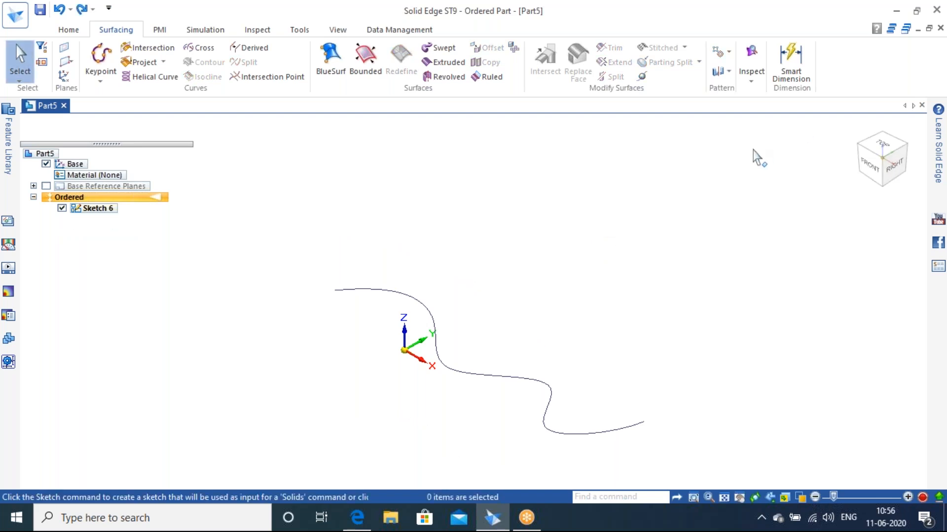
key(ctrl+y)
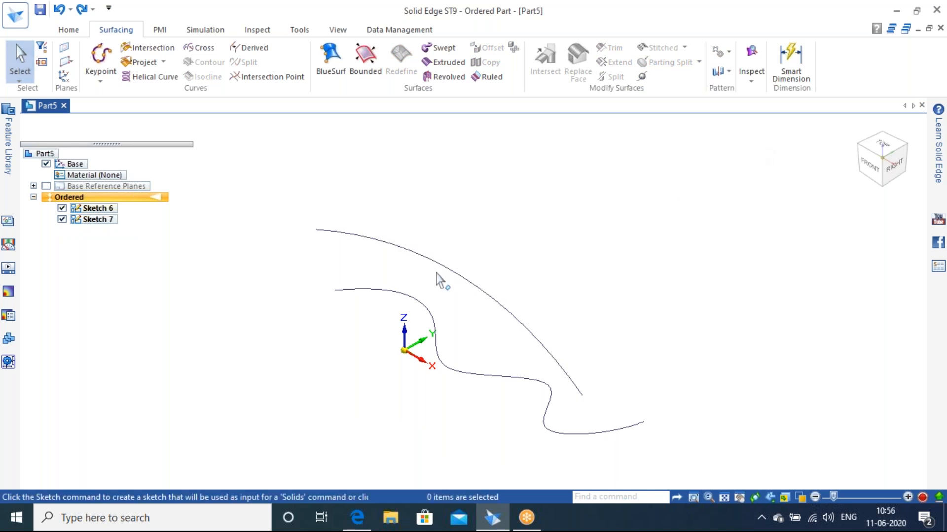
- Open the profile of the wavy spline sketch for editing and delete the spline
mouse_move(547, 289)
middle_down()
mouse_move(596, 266)
mouse_move(489, 323)
middle_up()
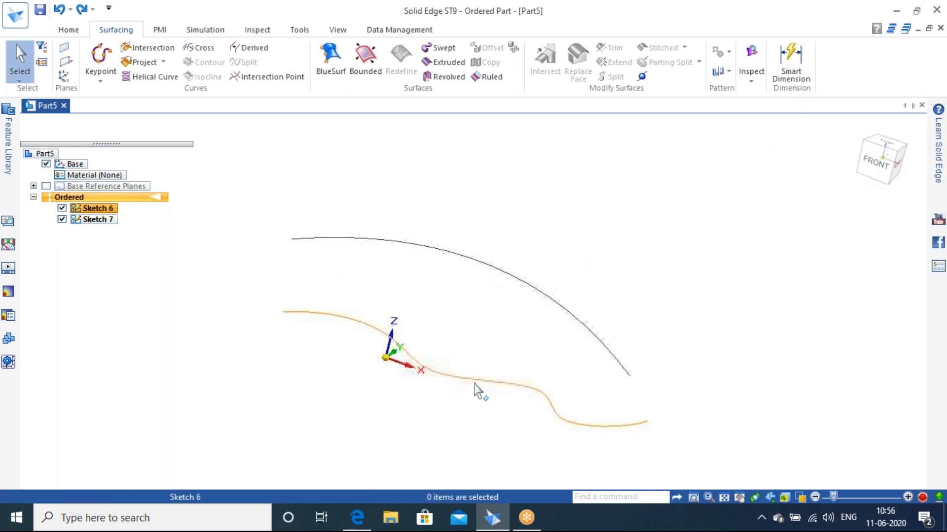
click(456, 374)
click(437, 357)
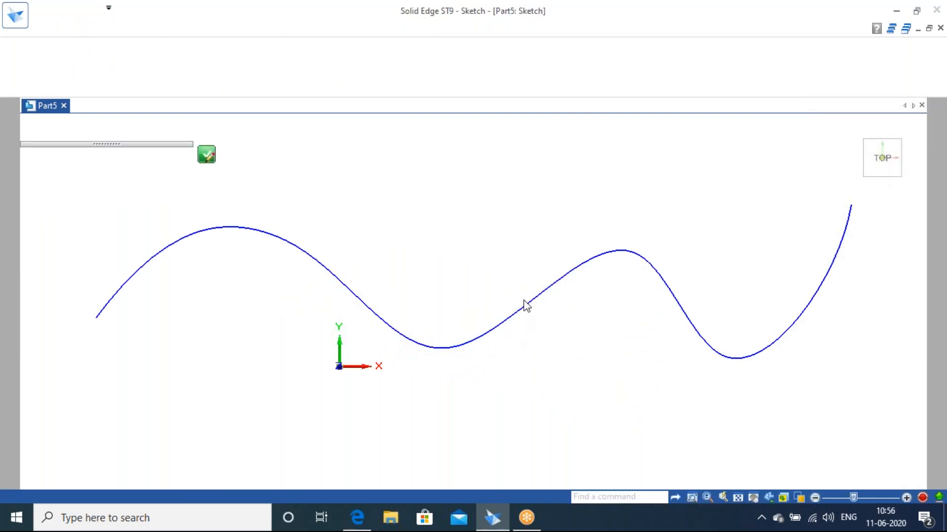
click(539, 295)
key(Delete)
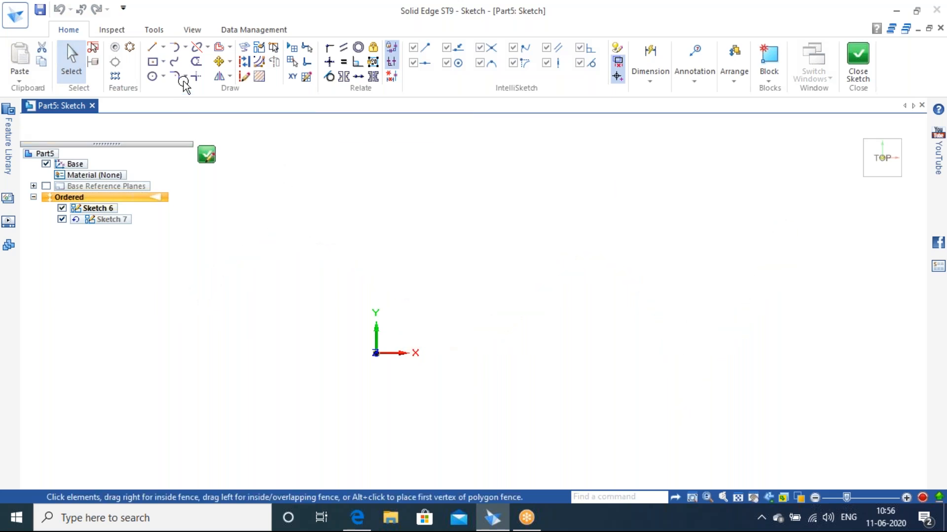
- Draw a closed, egg-shaped spline loop around the origin with the Curve tool's closed option, and finish the sketch
click(174, 62)
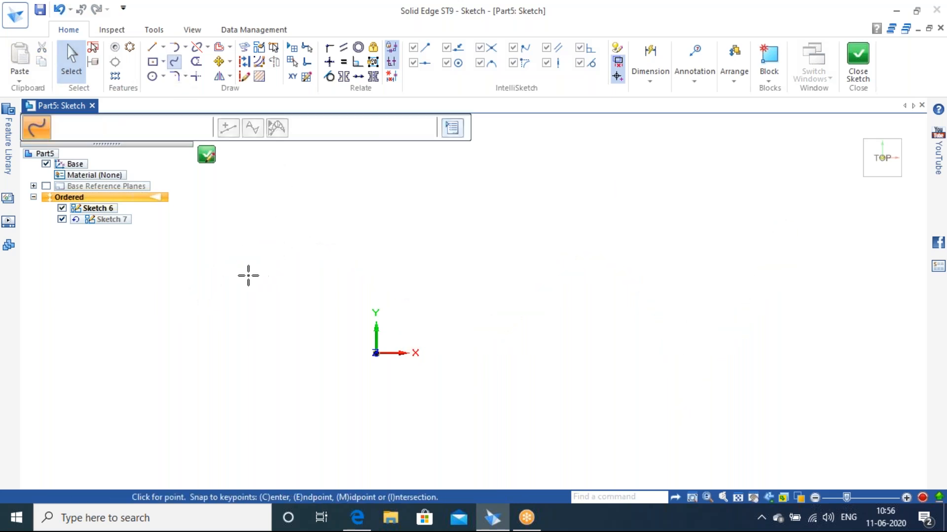
drag(599, 285, 607, 364)
mouse_move(540, 425)
mouse_down()
mouse_move(288, 408)
mouse_move(215, 305)
mouse_move(218, 276)
mouse_move(379, 144)
mouse_up()
click(393, 136)
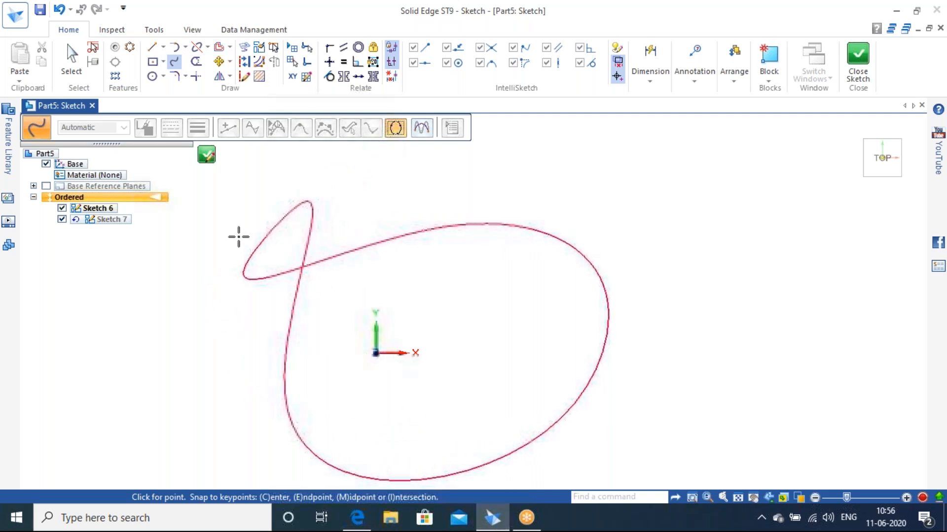
click(203, 309)
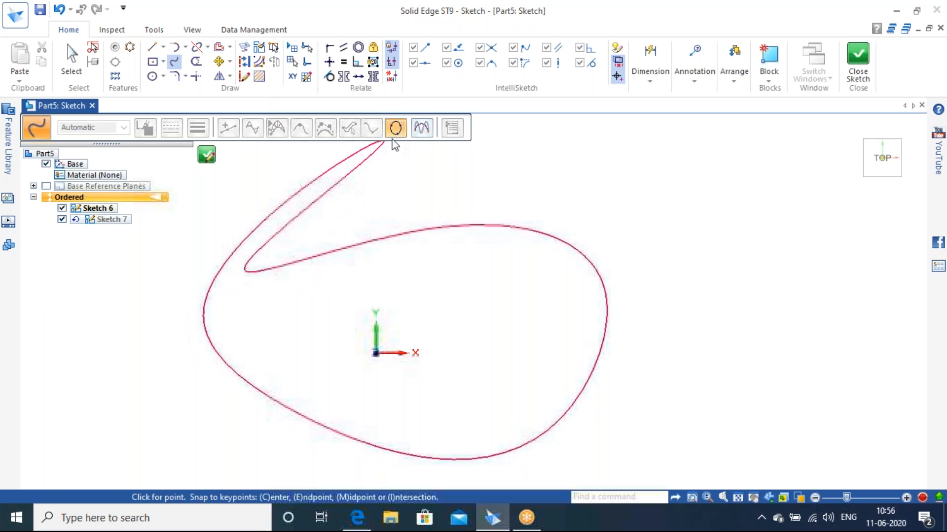
click(855, 67)
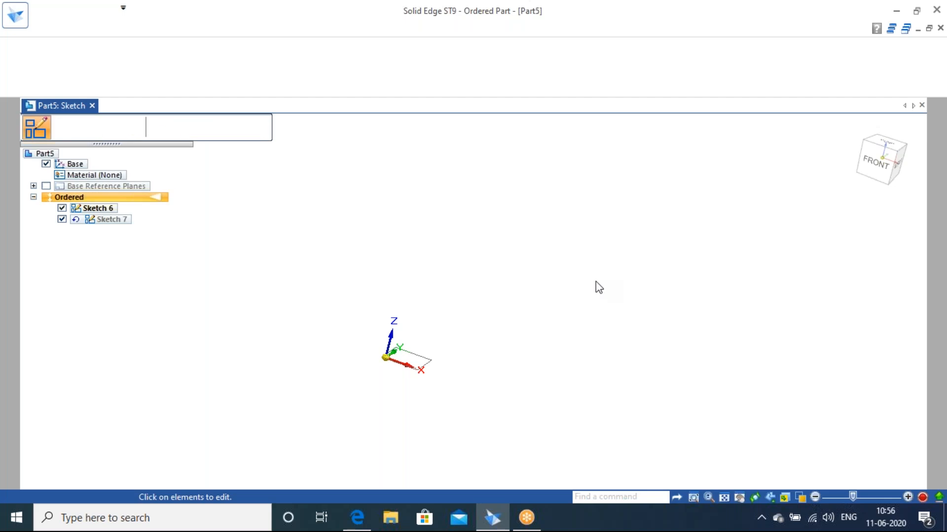
click(121, 129)
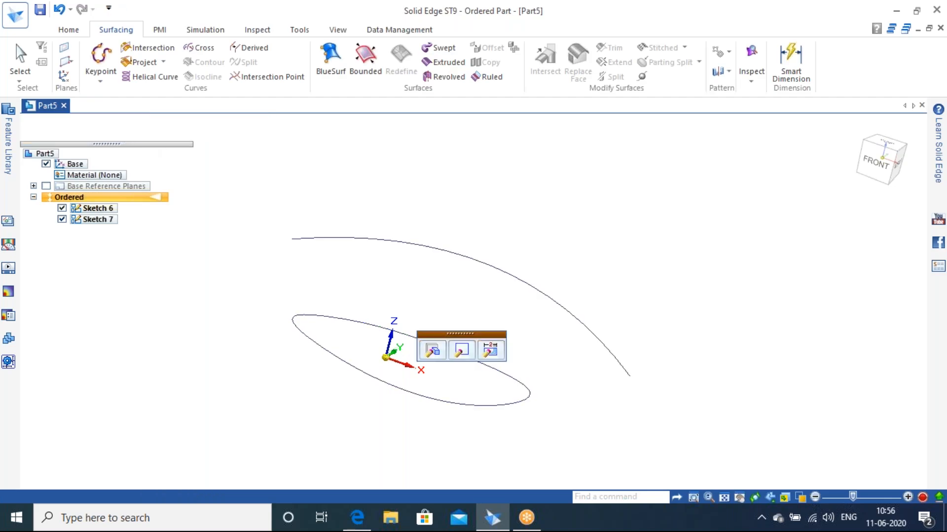
key(Escape)
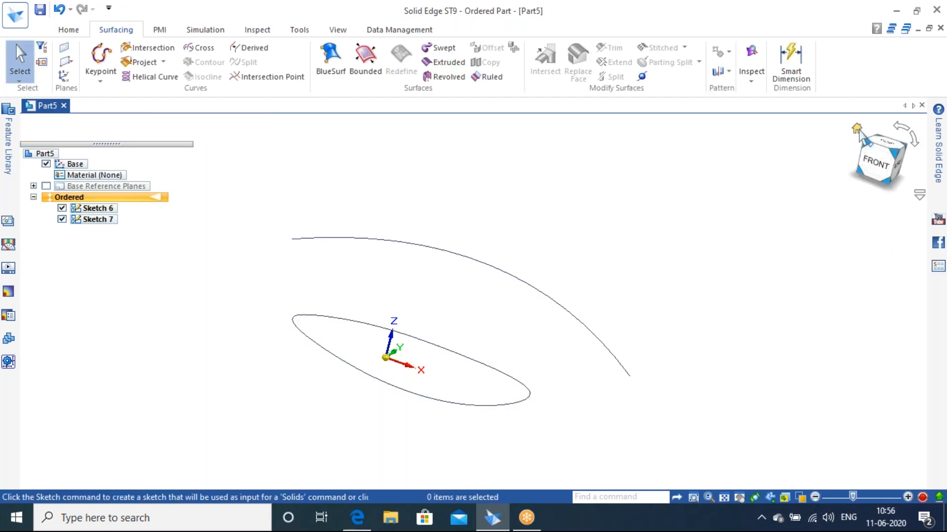
- Create a cross curve from the closed spline loop and the arched spline, finishing the Cross command
click(857, 130)
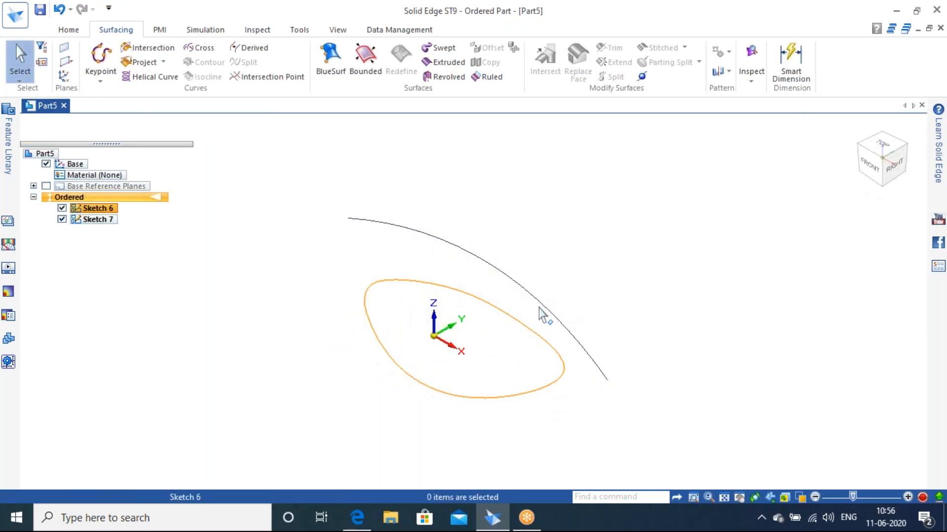
middle_drag(513, 365, 567, 285)
click(876, 165)
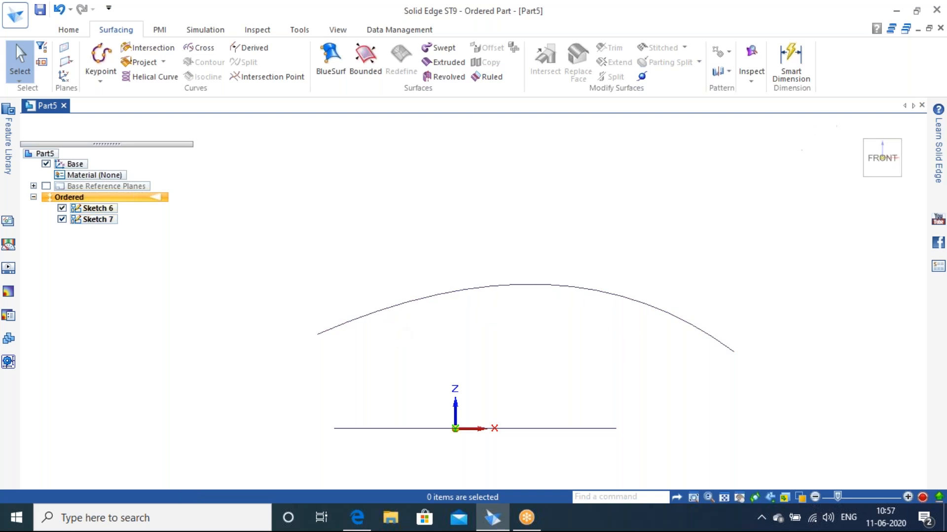
click(898, 143)
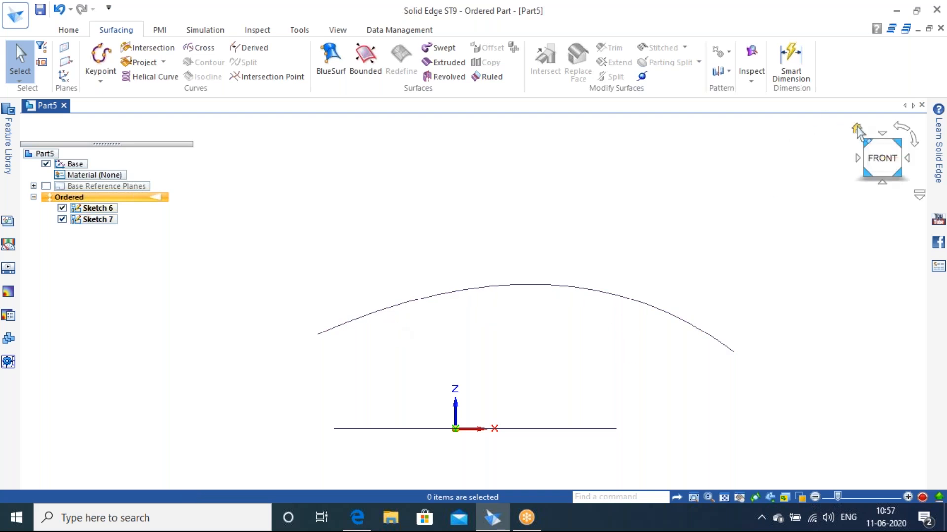
click(186, 49)
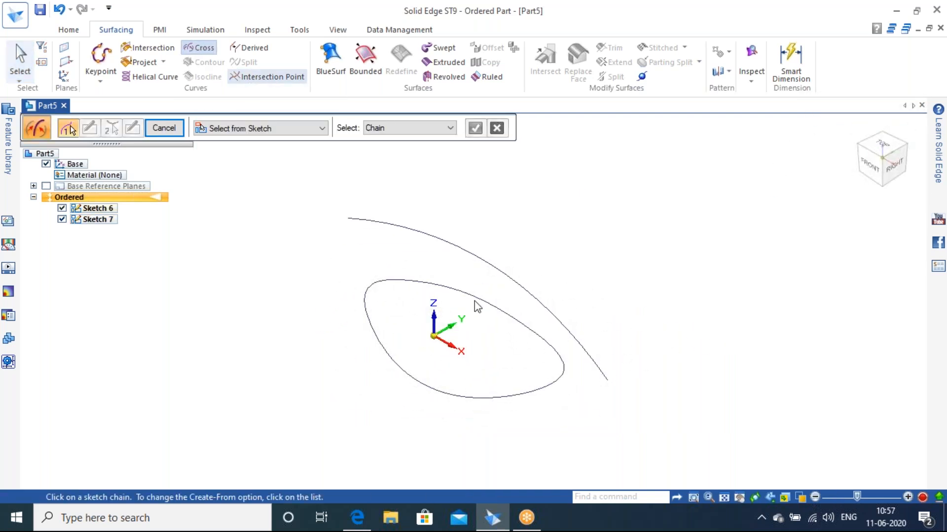
right_click(536, 253)
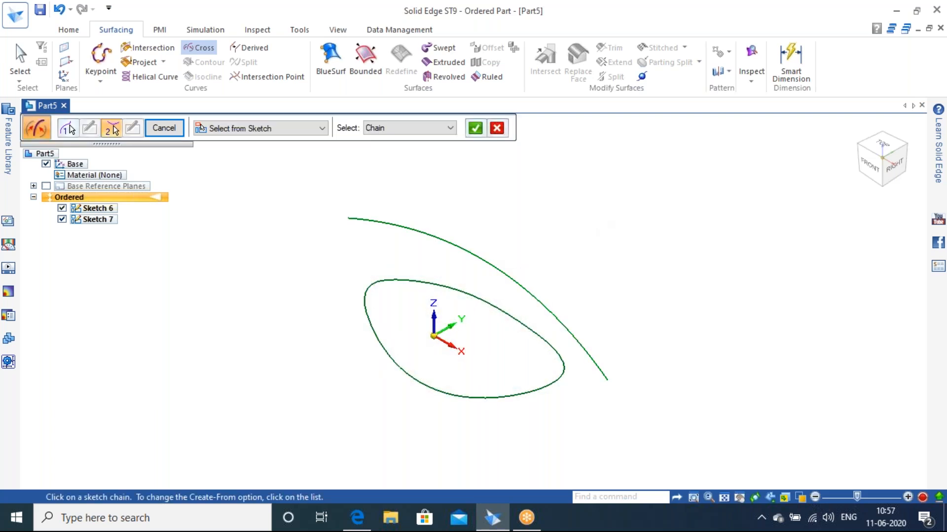
right_click(594, 223)
click(174, 133)
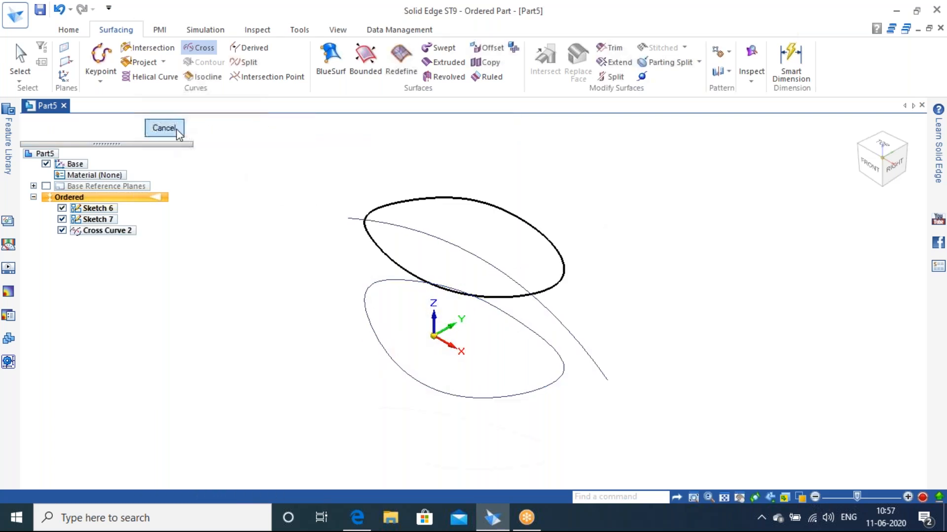
middle_drag(610, 330, 639, 259)
middle_drag(593, 389, 607, 178)
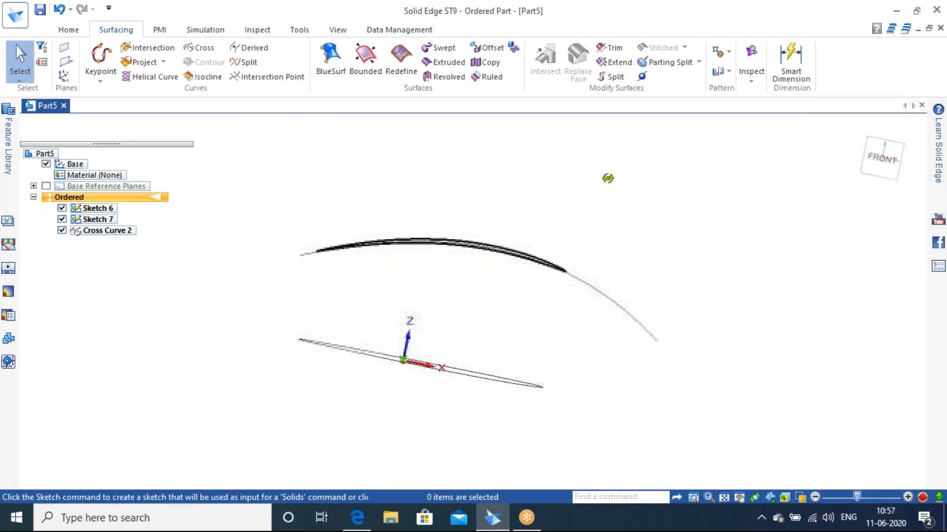
click(860, 132)
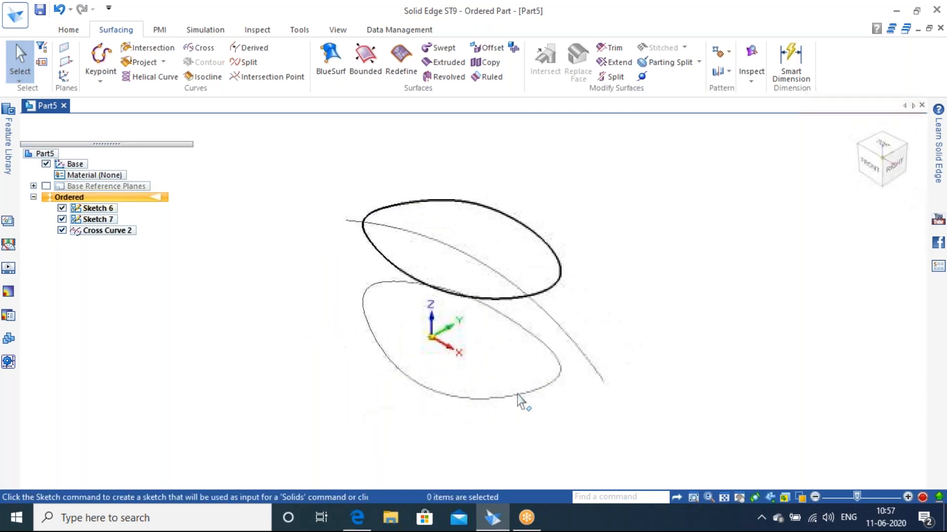
mouse_move(526, 365)
middle_down()
mouse_move(553, 305)
mouse_move(446, 183)
middle_up()
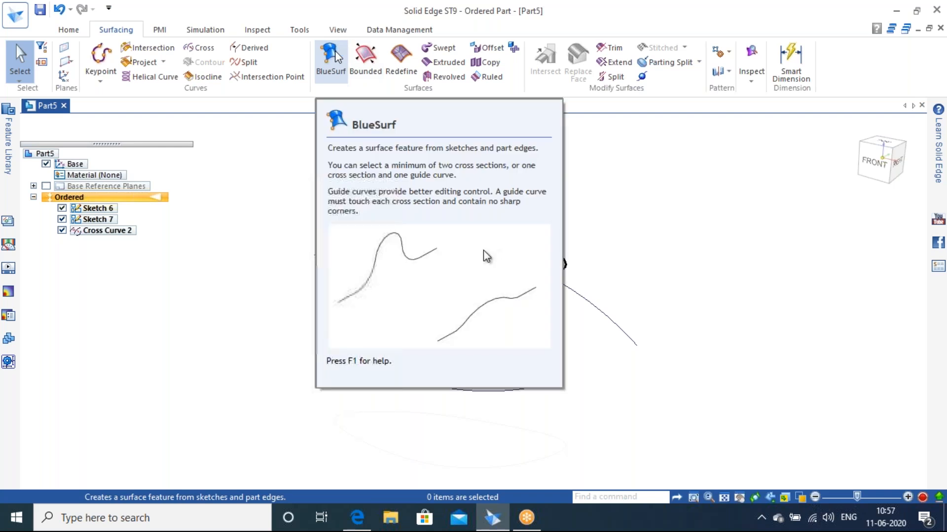
- Create a BlueSurf surface between the closed spline loop and the cross curve, and inspect it from several sides
click(335, 55)
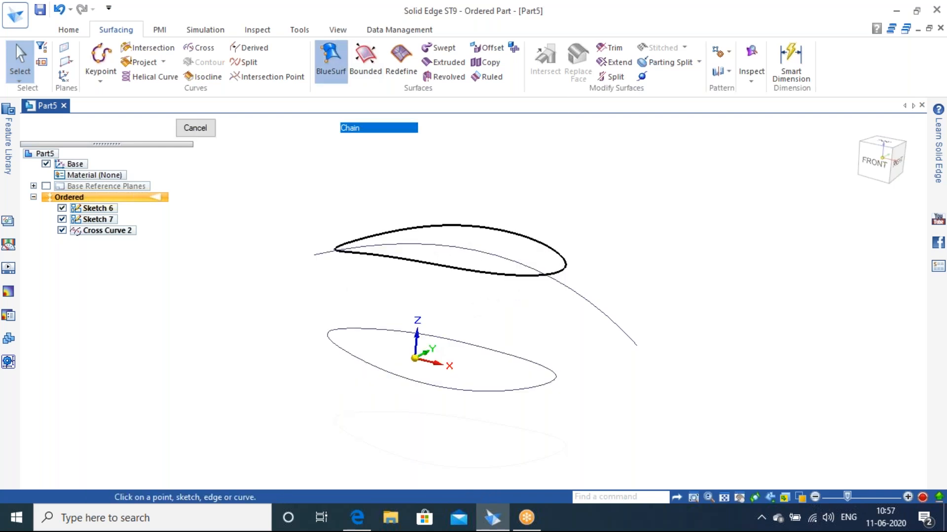
click(340, 348)
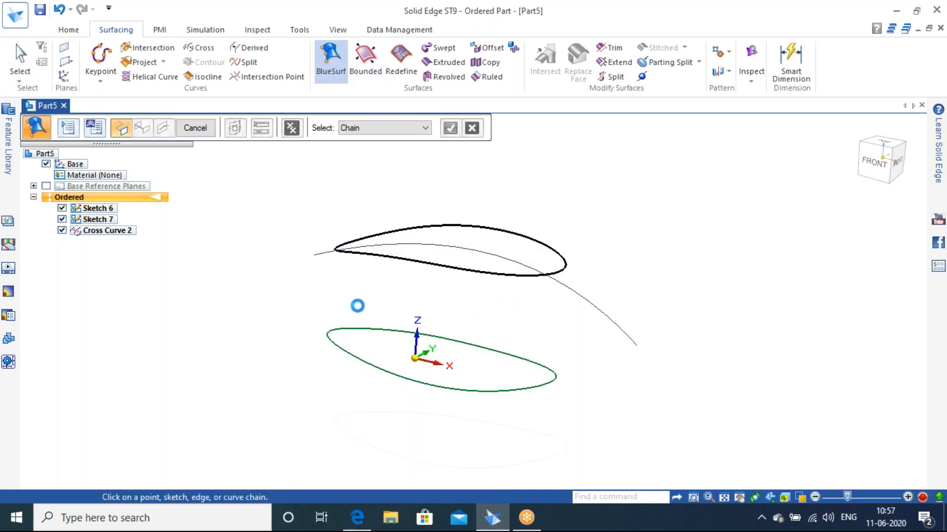
click(406, 260)
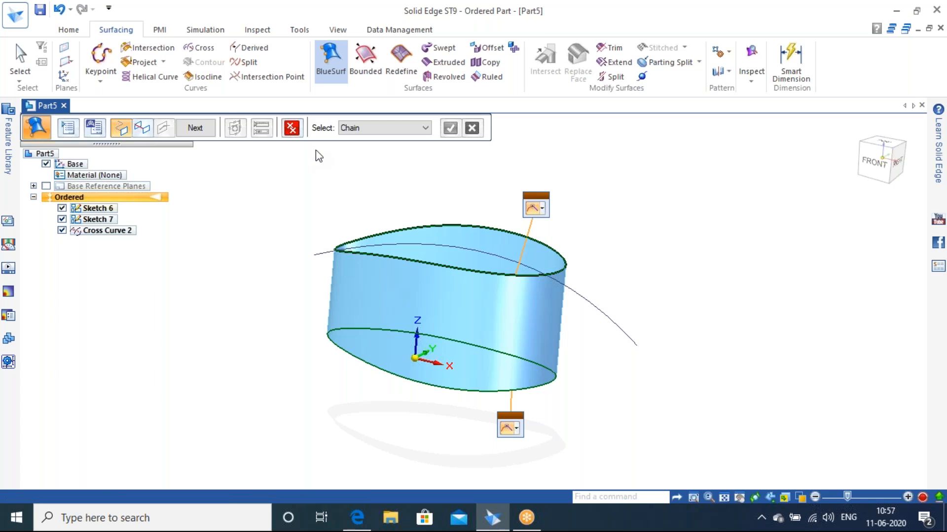
click(206, 131)
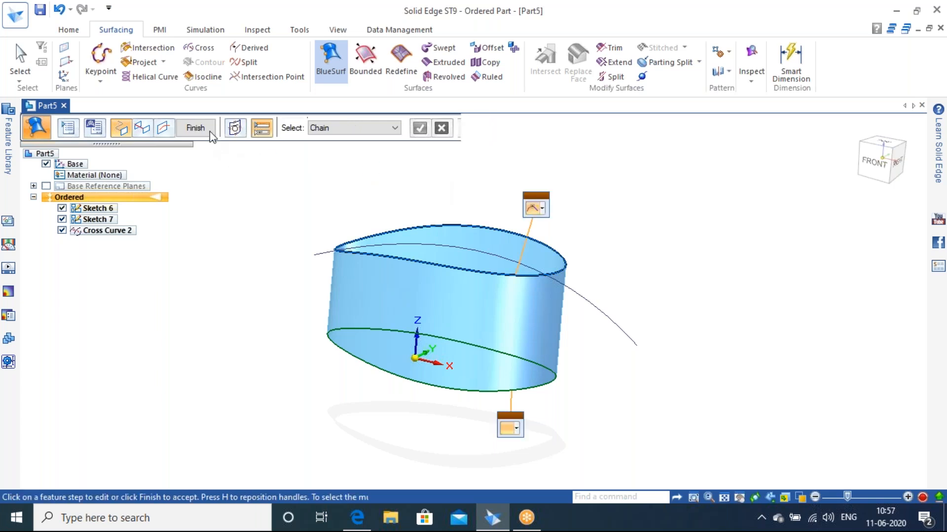
click(195, 127)
mouse_move(407, 202)
middle_down()
mouse_move(492, 133)
mouse_move(519, 229)
mouse_move(490, 376)
mouse_move(467, 173)
mouse_move(437, 231)
mouse_move(464, 209)
mouse_move(703, 188)
mouse_move(627, 207)
mouse_move(657, 200)
mouse_move(678, 232)
mouse_move(685, 205)
mouse_move(672, 271)
mouse_move(623, 228)
mouse_move(575, 354)
middle_up()
middle_drag(681, 269, 879, 239)
click(857, 130)
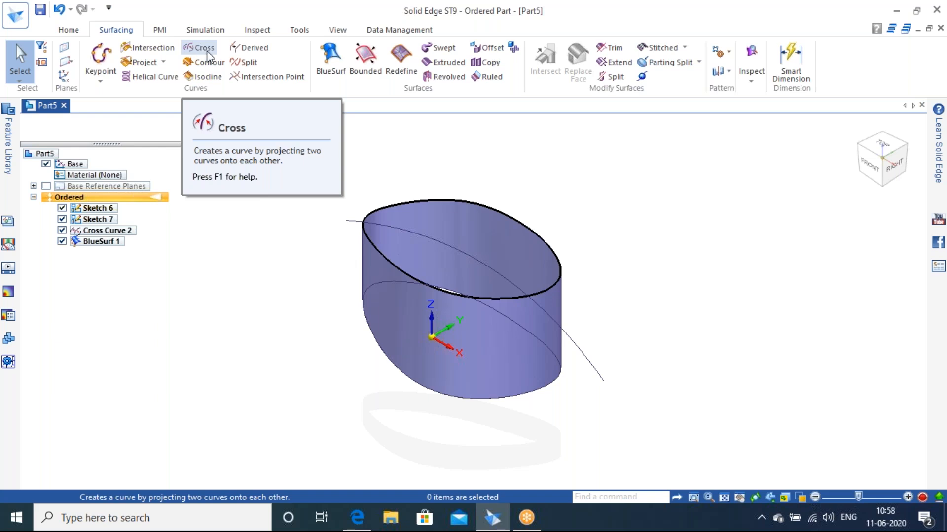
- Undo the BlueSurf, the cross curve, the arched sketch and the closed loop, keeping only the open wavy spline sketch
key(ctrl+z)
key(ctrl+z)
key(ctrl+z)
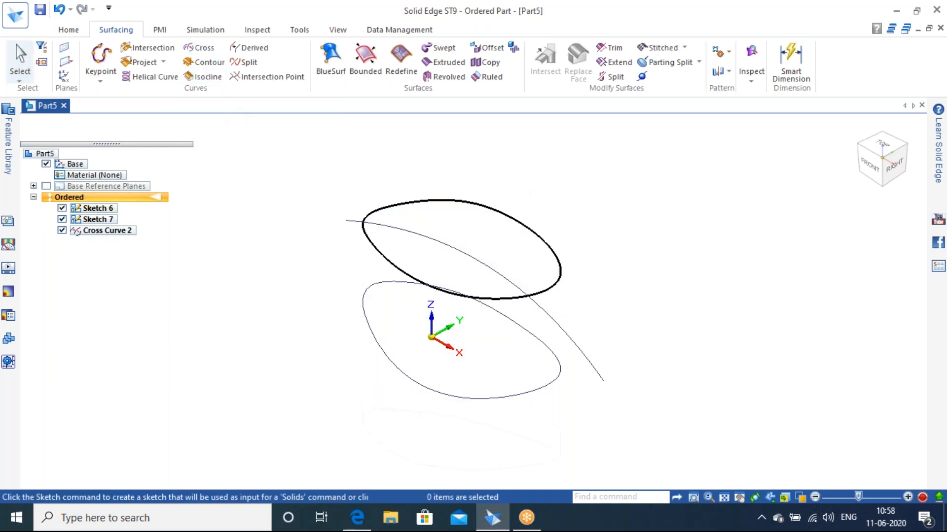
double_click(478, 259)
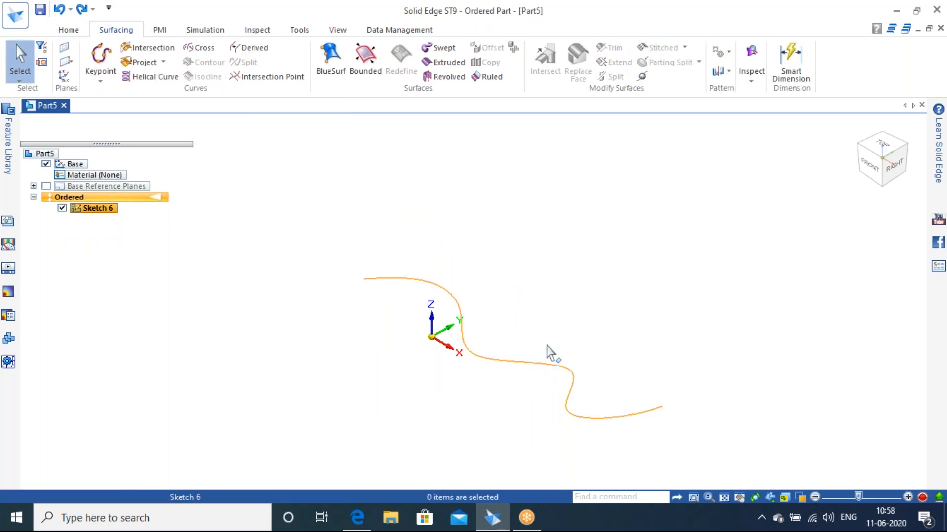
- Extrude the open wavy spline upward 210 mm as a surface, and finish the Extruded command
click(444, 62)
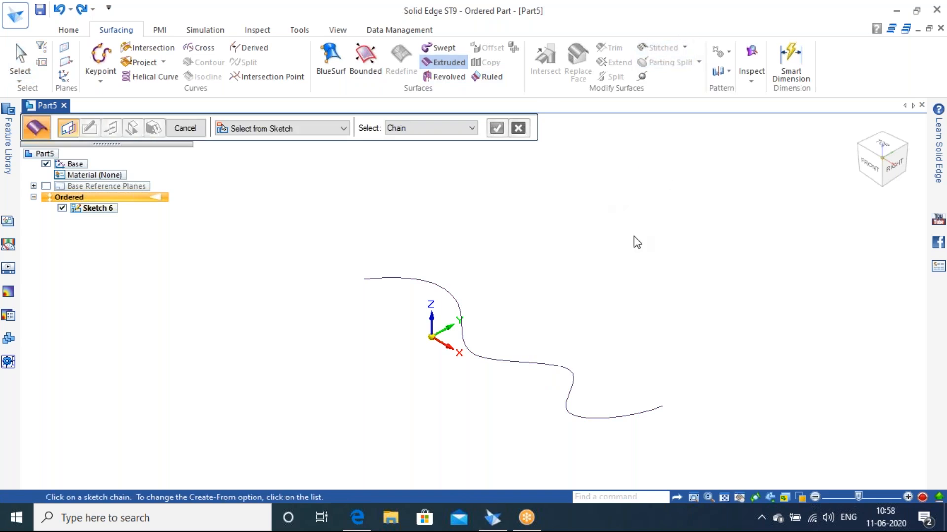
click(538, 367)
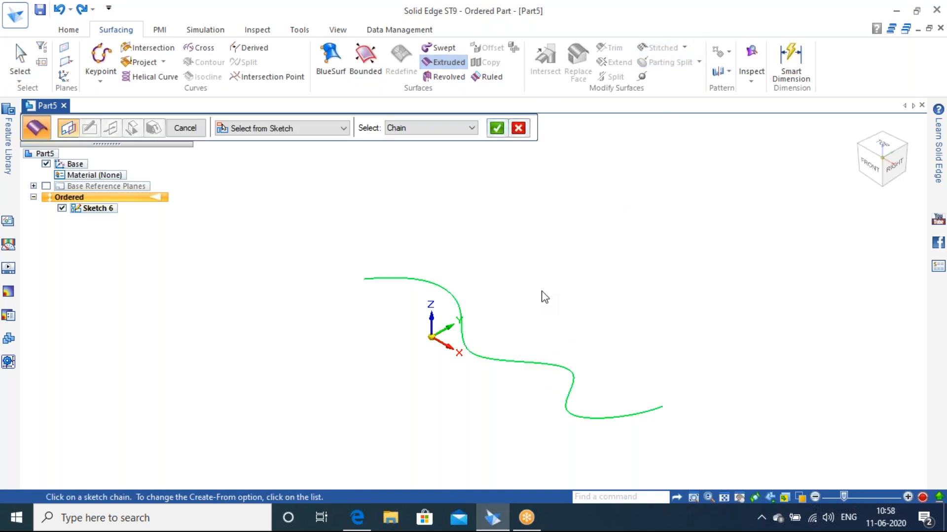
right_click(544, 288)
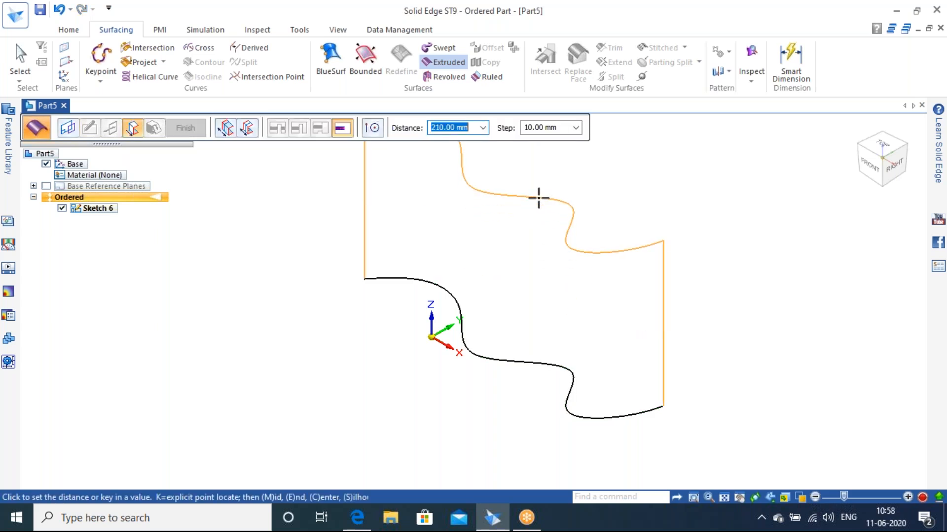
click(539, 198)
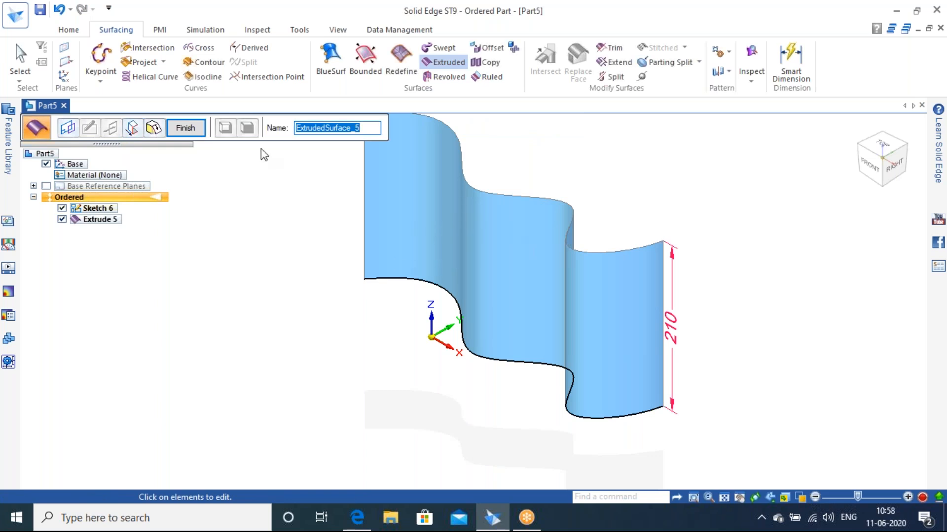
click(197, 128)
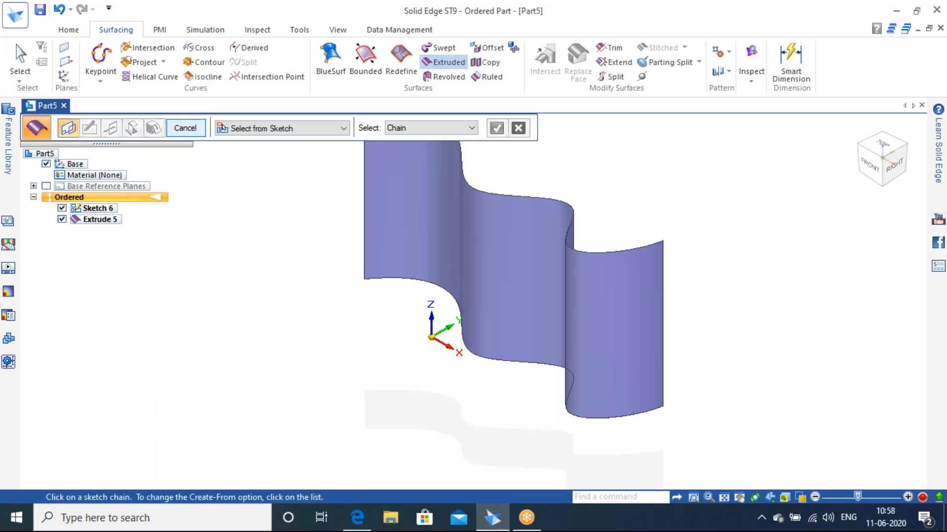
click(196, 129)
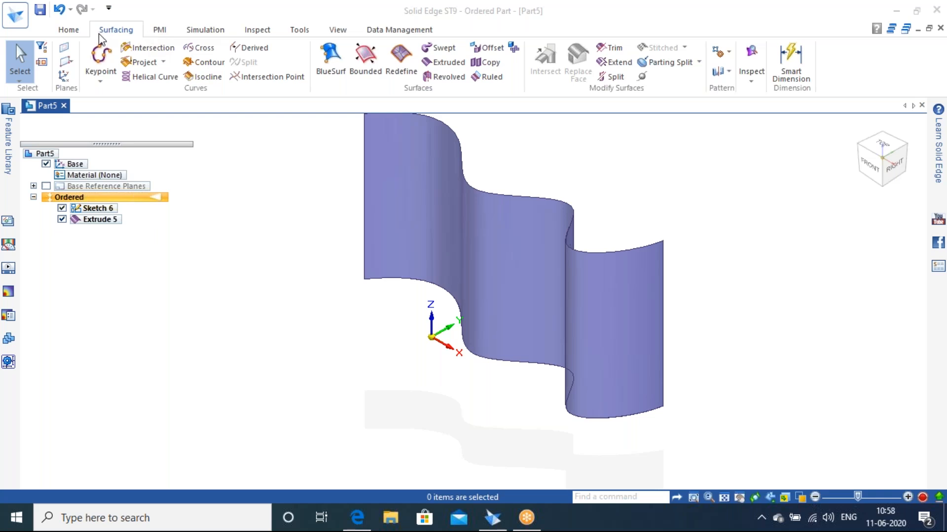
- Sketch an open wavy spline on the front plane across the extruded surface, with the closed curve option off, and finish the sketch
click(68, 30)
click(157, 62)
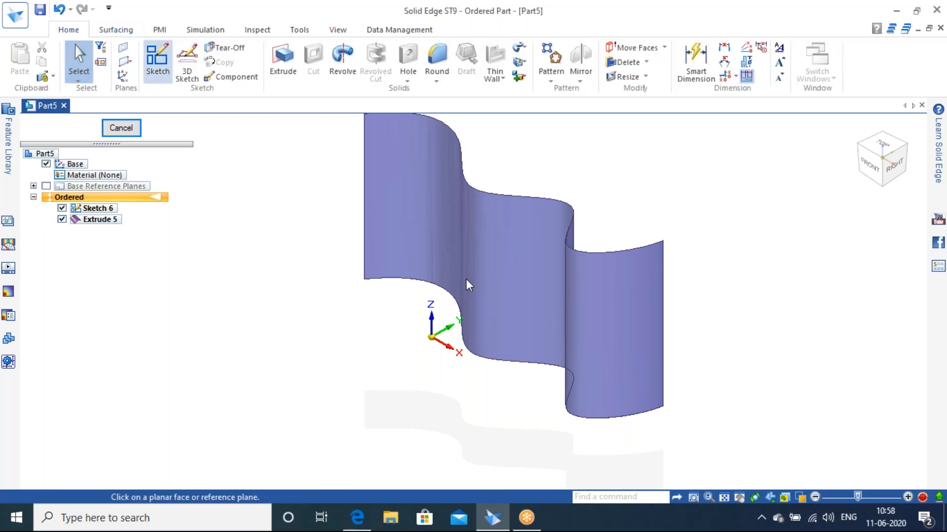
click(442, 327)
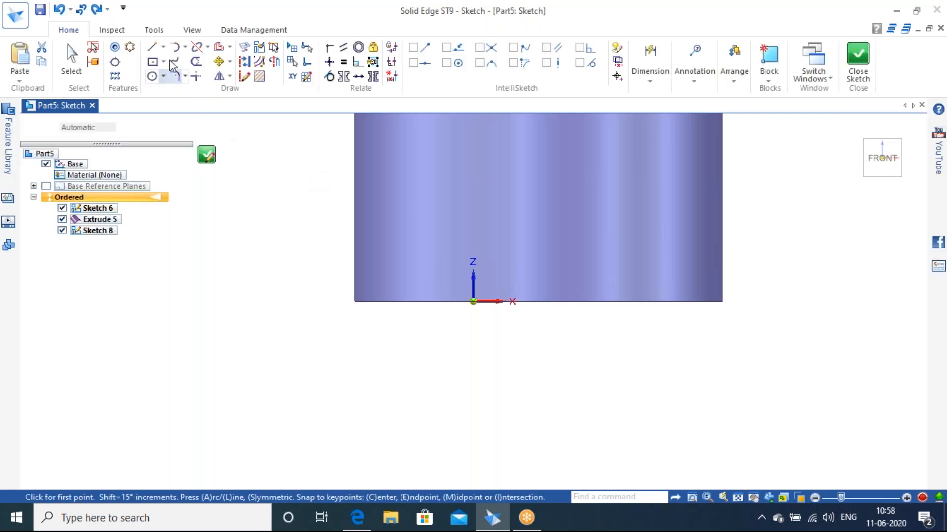
click(436, 190)
click(516, 153)
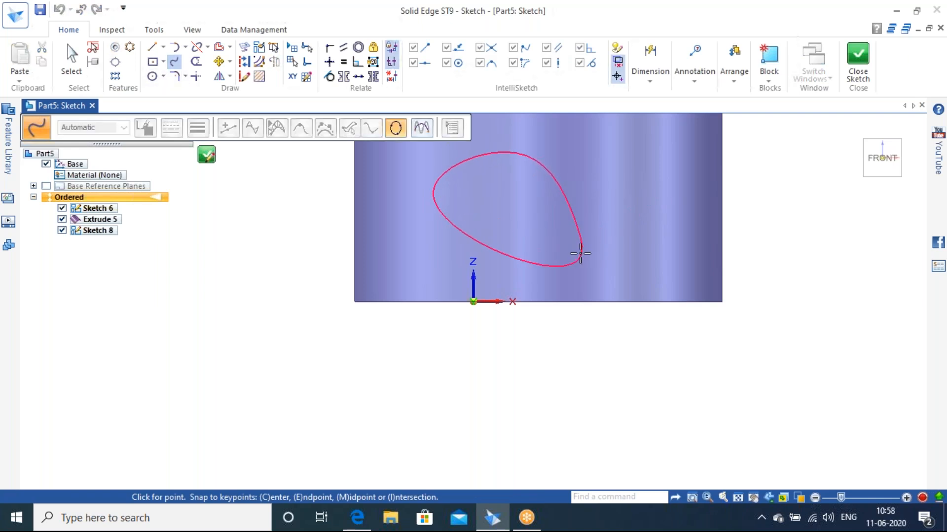
click(557, 228)
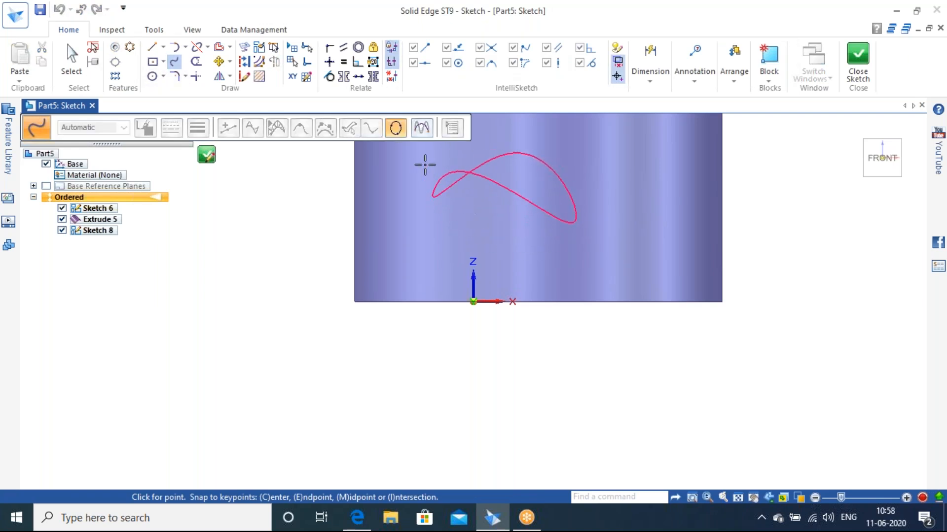
click(400, 132)
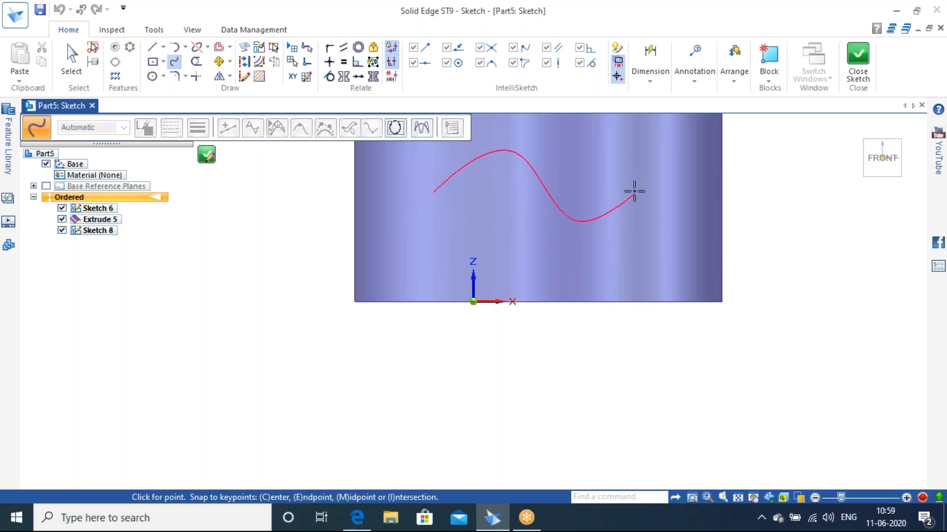
click(858, 69)
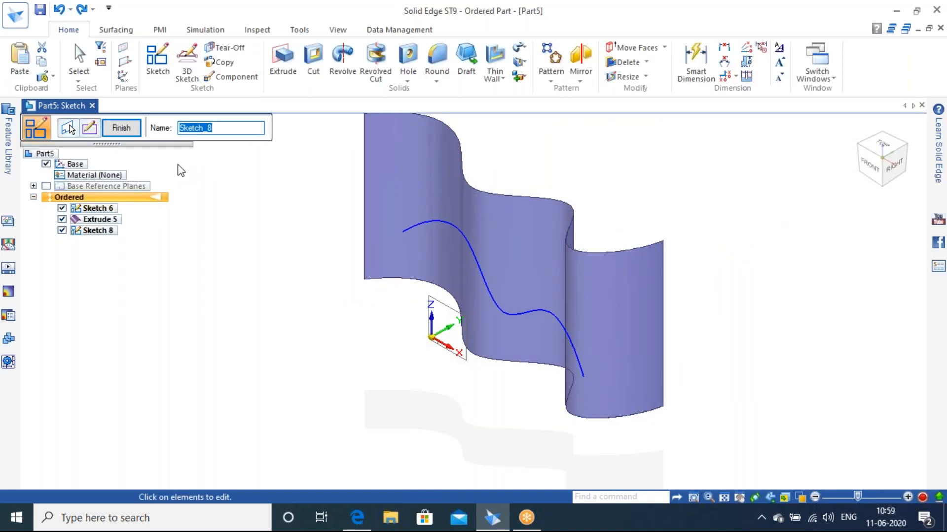
click(137, 131)
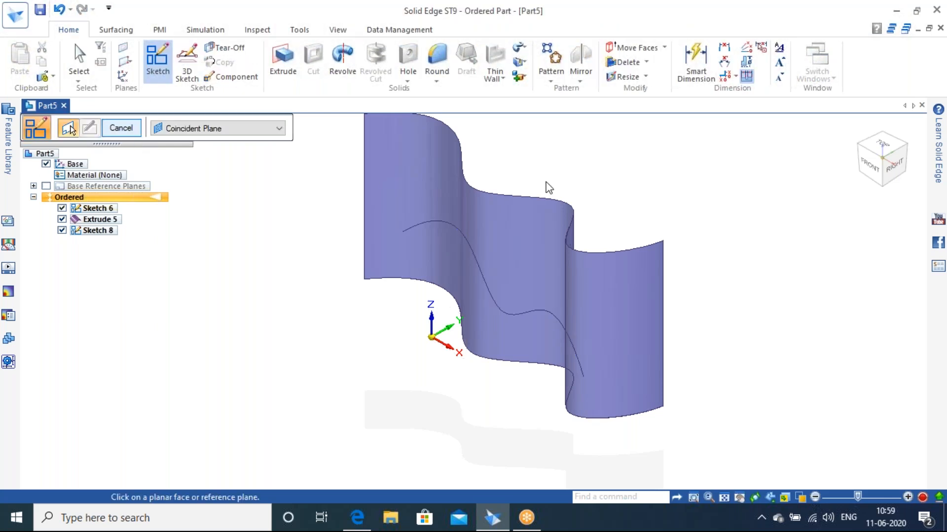
- Leave the Sketch command and undo the wavy spline sketch on the front plane
middle_drag(533, 233, 514, 268)
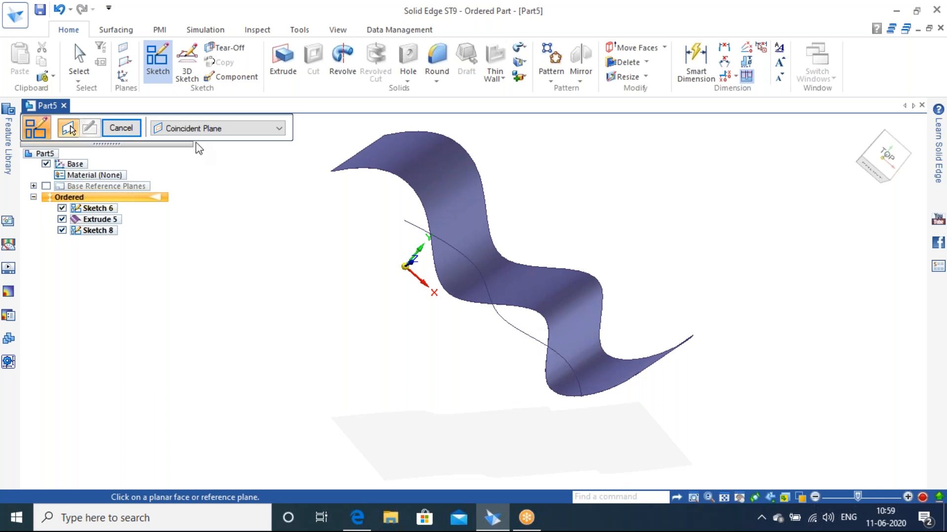
click(116, 29)
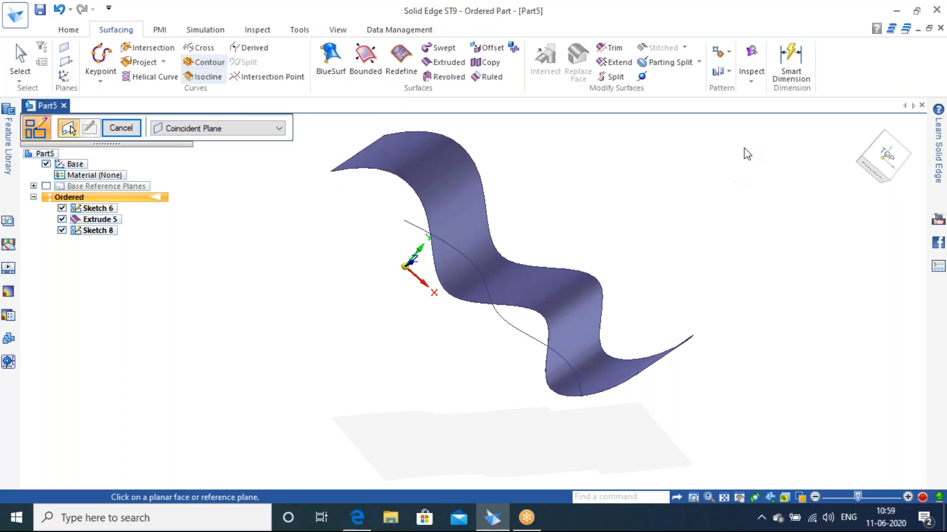
click(858, 132)
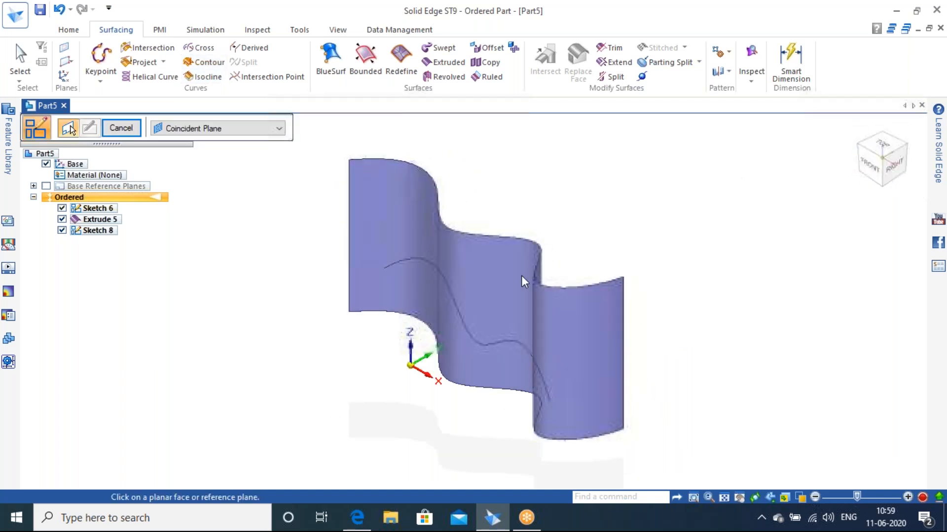
key(Escape)
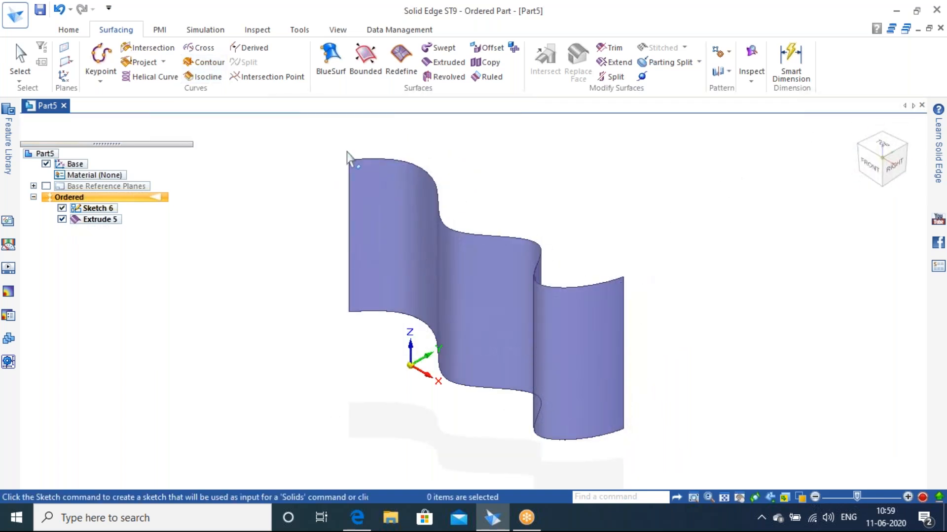
- Select the extruded surface for a contour curve and place eleven points in a looping path across its face
click(206, 63)
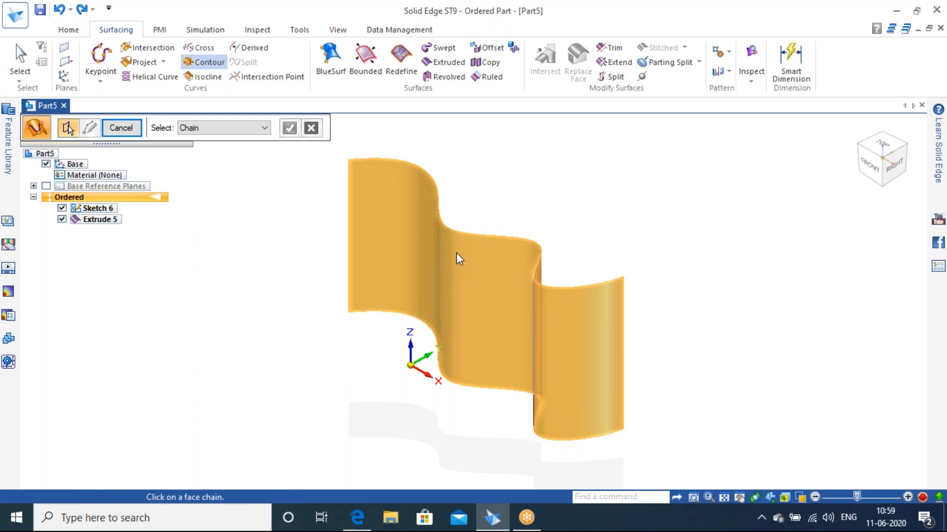
click(465, 280)
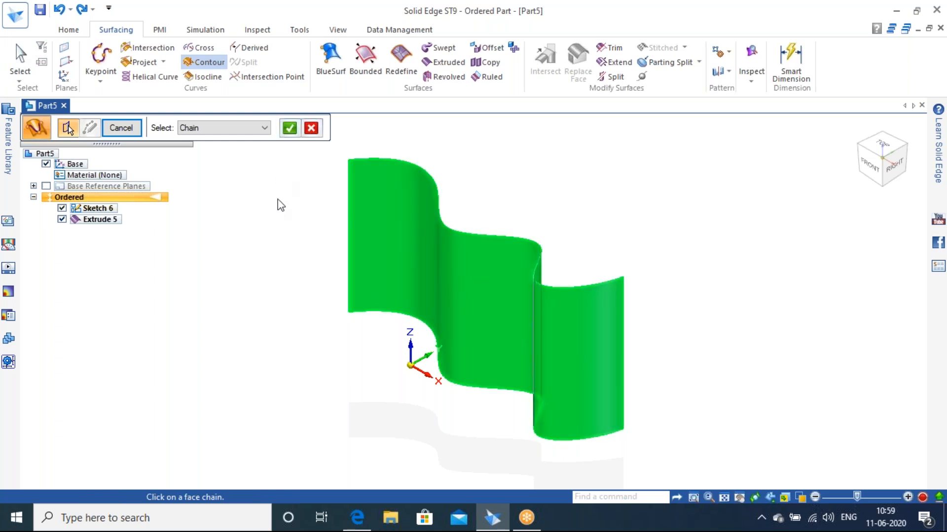
key(Return)
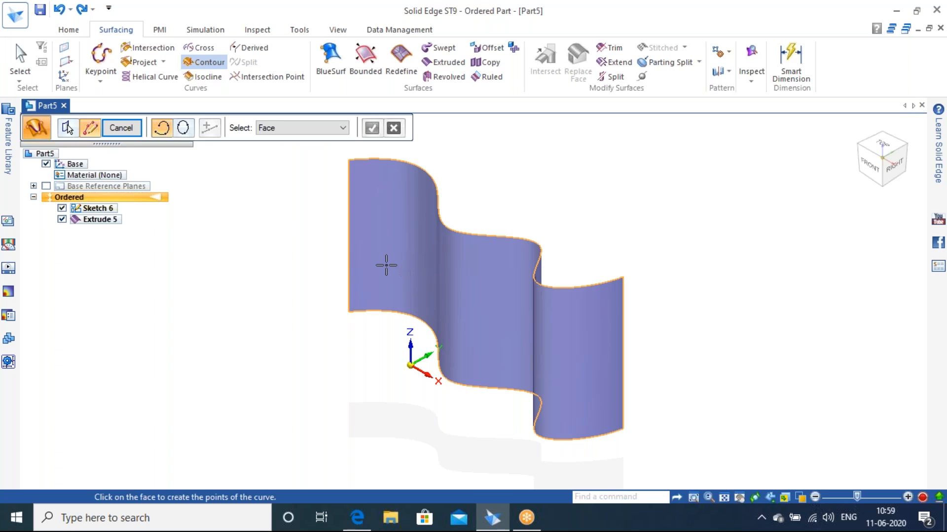
click(396, 250)
click(443, 245)
click(481, 280)
click(485, 322)
click(519, 300)
click(554, 315)
click(571, 346)
click(558, 377)
click(500, 358)
click(427, 314)
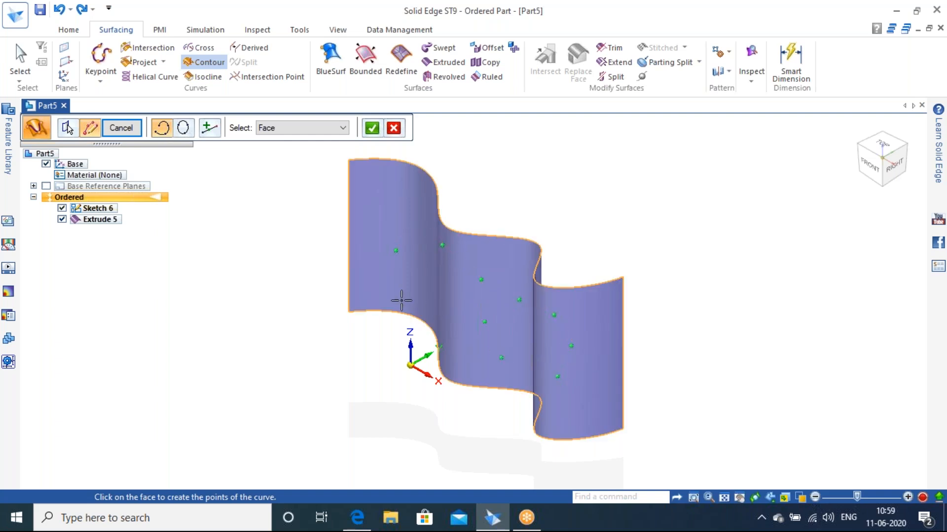
click(401, 291)
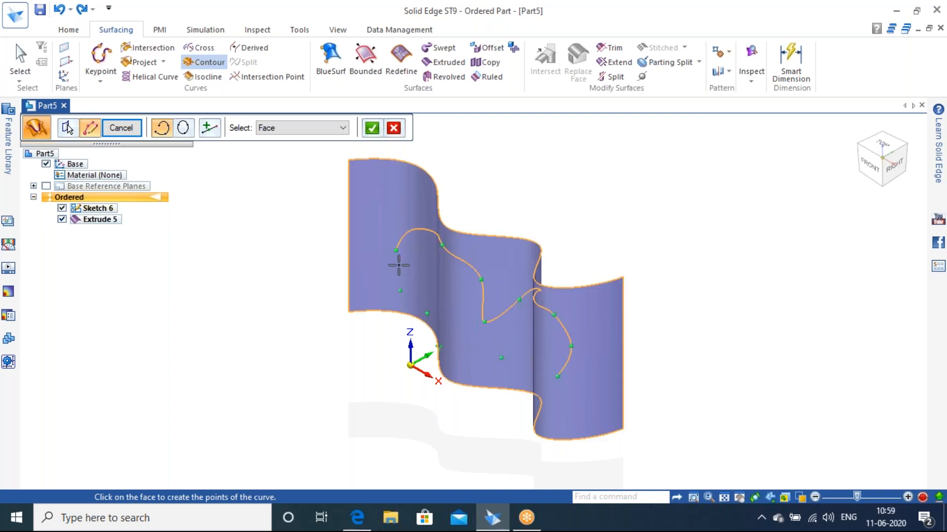
- Try to switch the contour curve to closed, and discard the curve while keeping the extruded surface
click(183, 127)
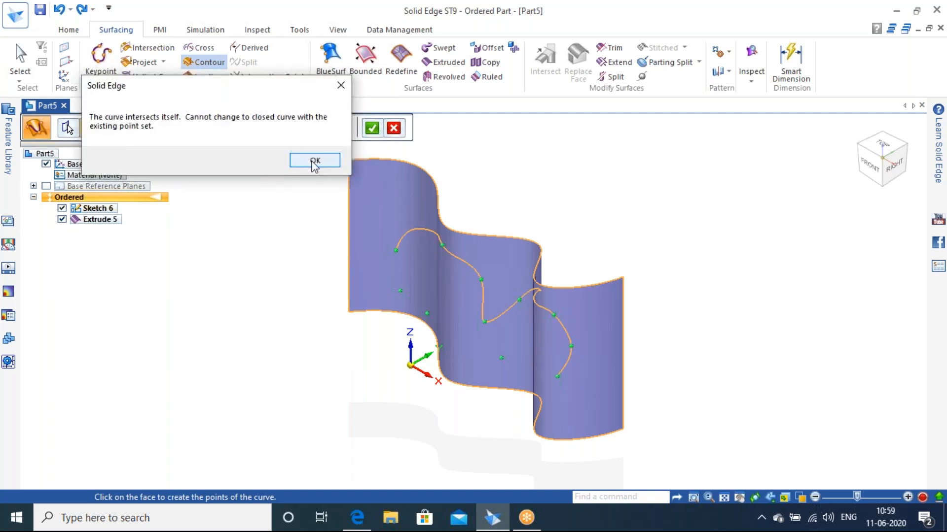
click(314, 166)
middle_drag(586, 332, 572, 355)
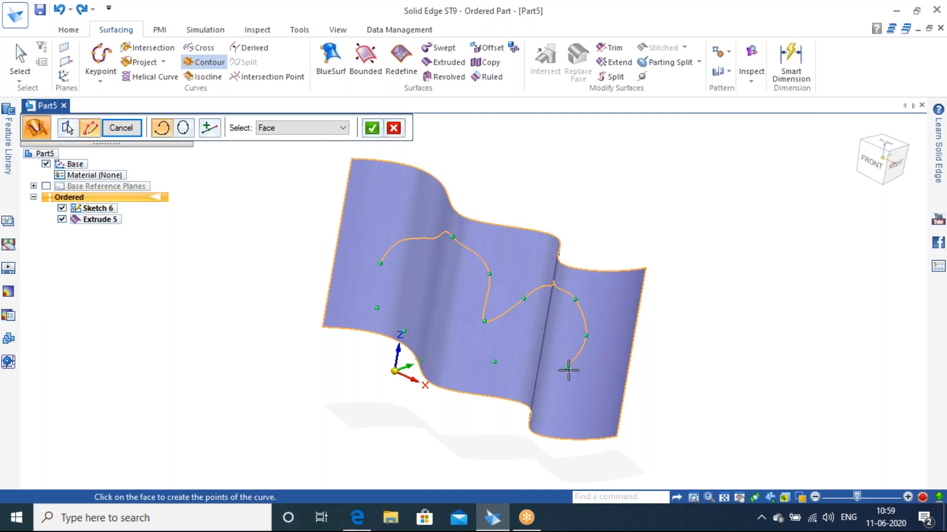
key(ctrl+z)
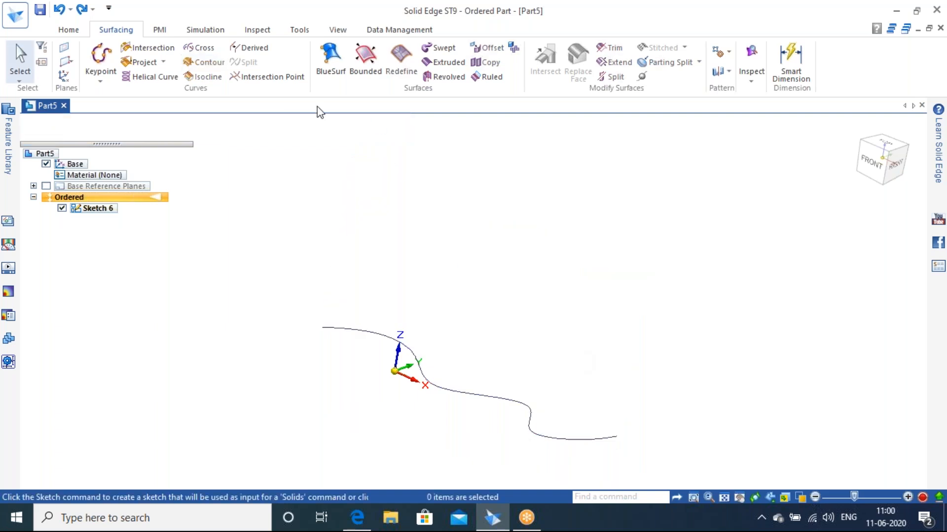
key(ctrl+y)
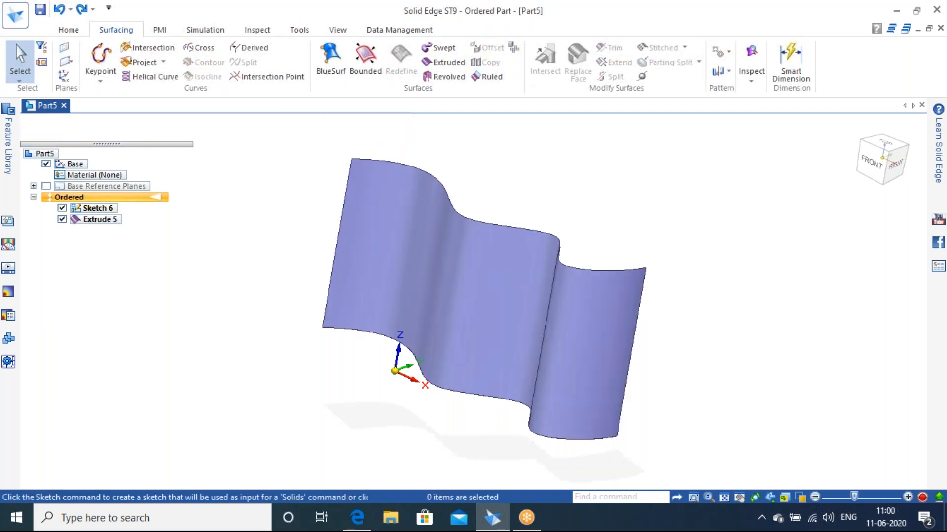
- Start a contour curve and accept the extruded surface as the face to draw it on
click(215, 63)
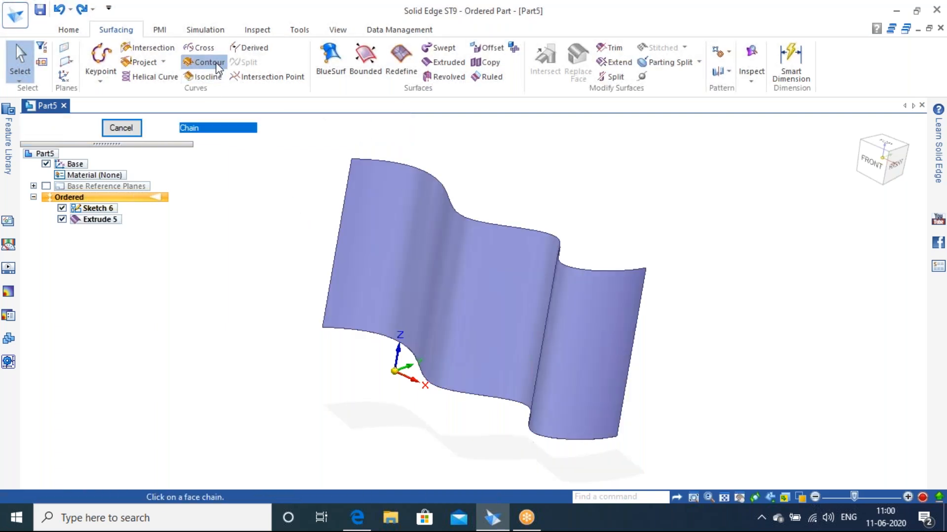
click(434, 250)
right_click(585, 182)
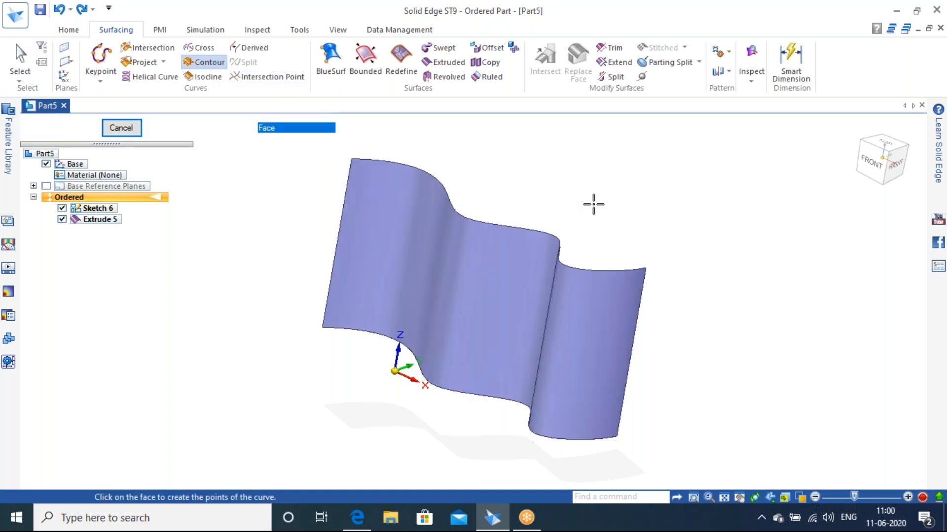
middle_drag(593, 205, 647, 129)
click(361, 258)
click(469, 248)
click(524, 279)
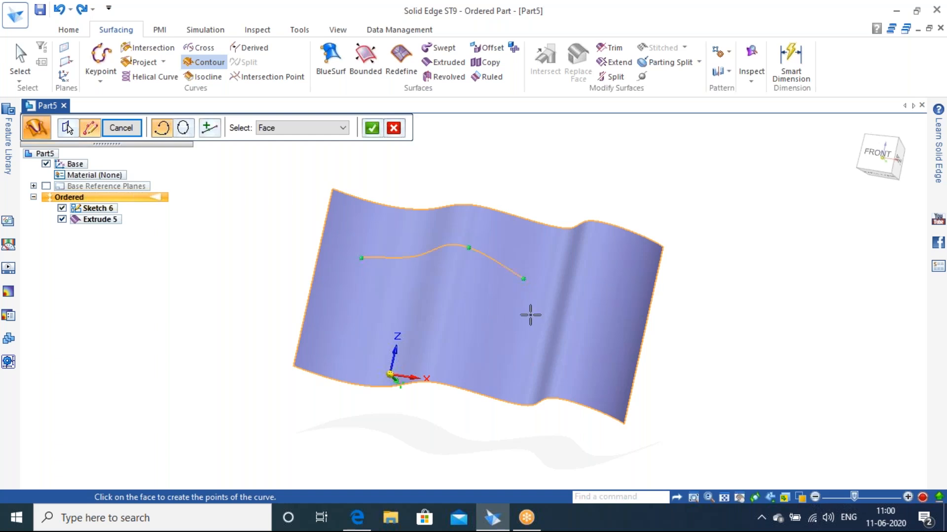
click(532, 320)
click(610, 305)
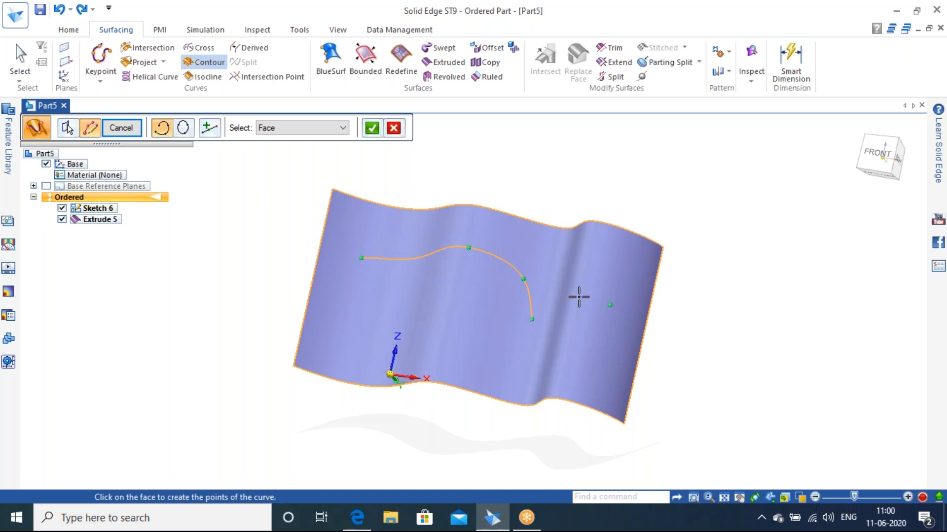
click(594, 354)
middle_drag(617, 320, 648, 229)
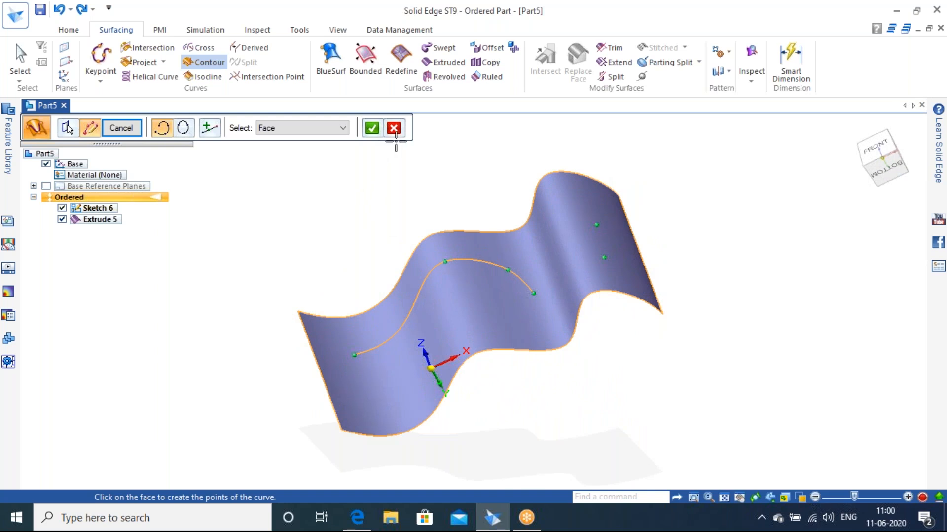
click(161, 128)
click(393, 128)
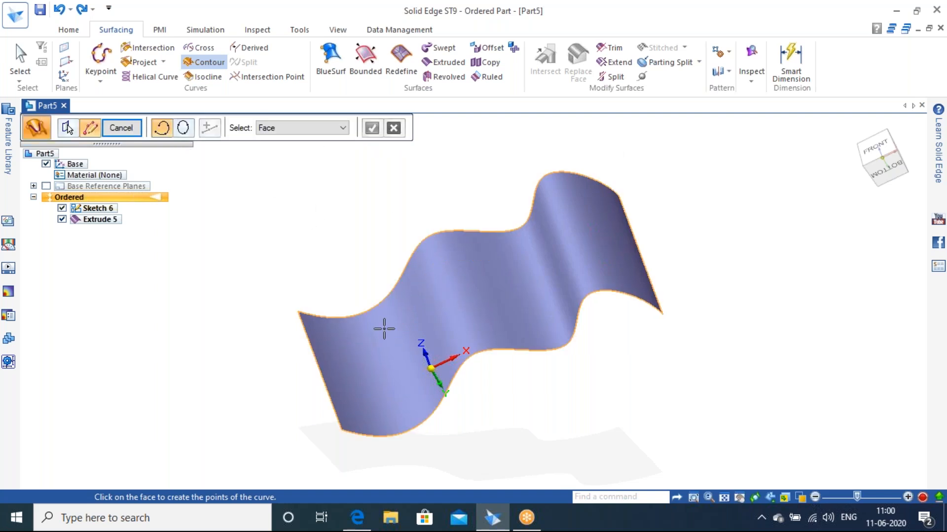
- Place ten contour curve points on the extruded surface in an elongated path that loops back beside its starting point
click(374, 368)
click(391, 325)
click(433, 302)
click(495, 287)
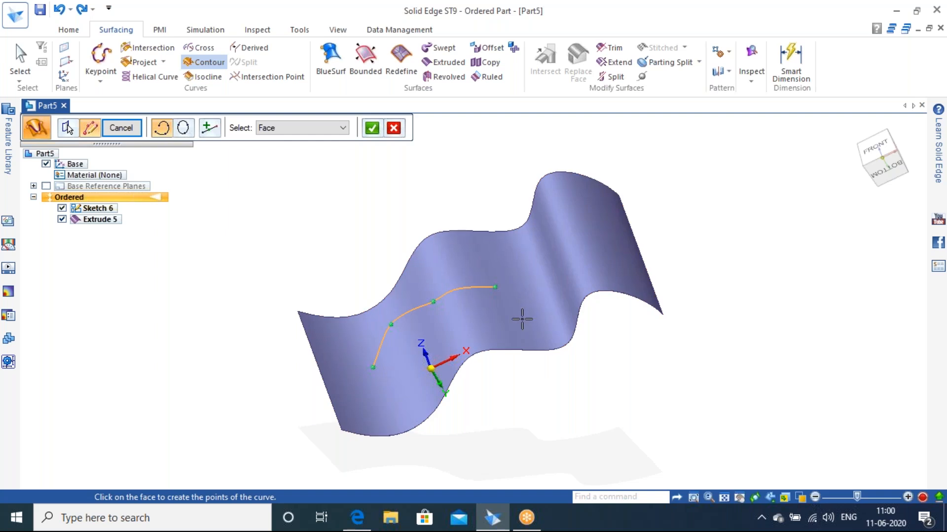
click(508, 304)
click(493, 318)
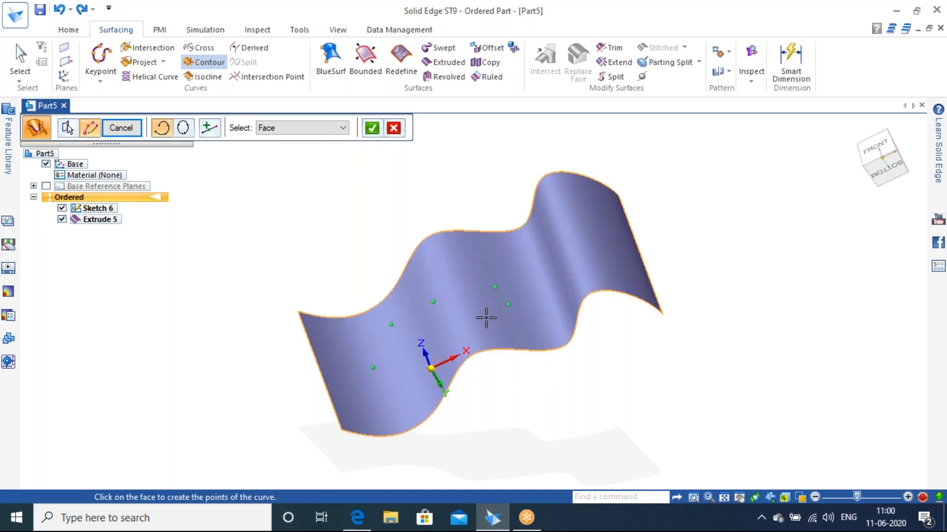
click(450, 317)
click(402, 365)
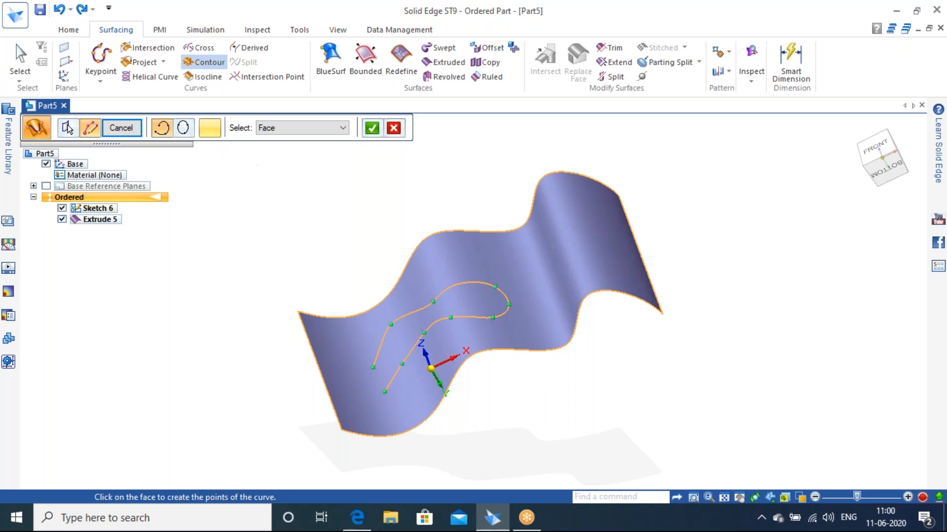
- Make the contour curve closed, accept and finish it, and leave the Contour command
click(183, 128)
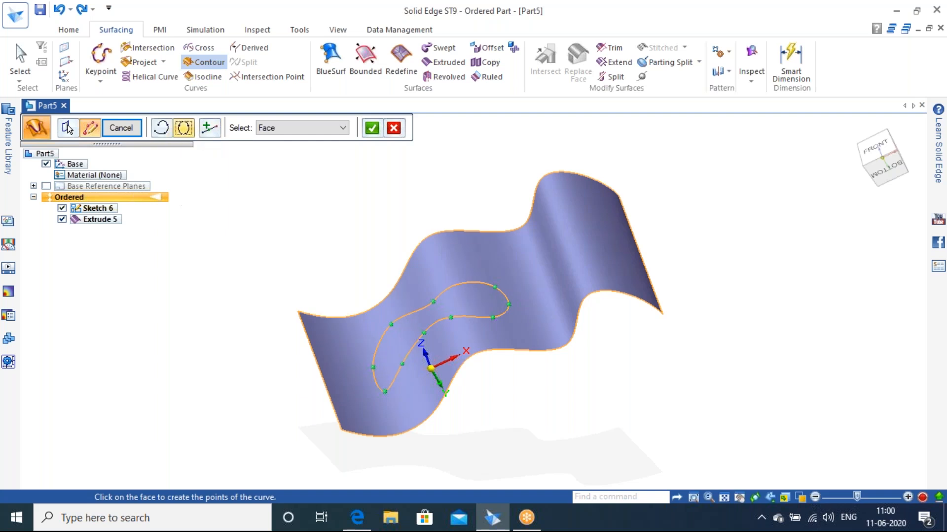
click(374, 129)
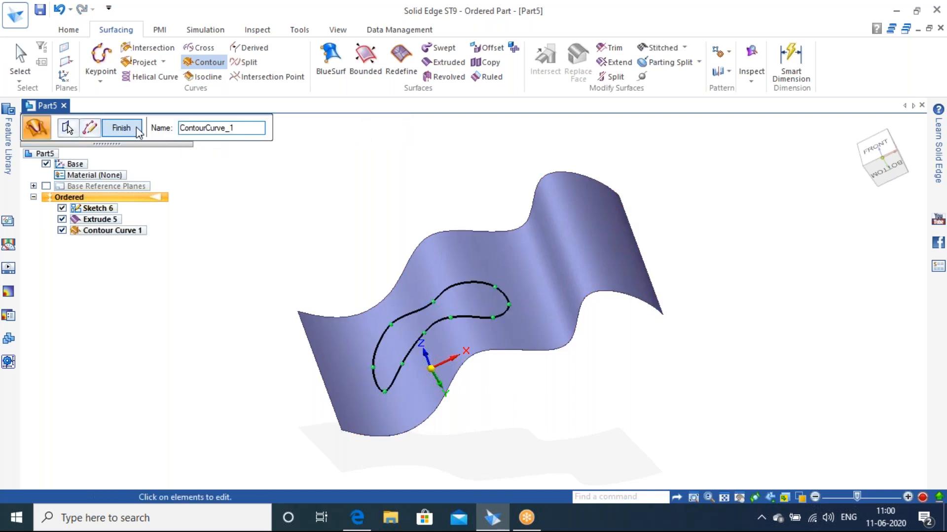
click(136, 128)
mouse_move(697, 205)
middle_down()
mouse_move(724, 426)
mouse_move(771, 439)
mouse_move(617, 177)
mouse_move(596, 272)
mouse_move(572, 213)
mouse_move(600, 148)
mouse_move(438, 227)
mouse_move(462, 211)
mouse_move(587, 220)
mouse_move(616, 251)
mouse_move(480, 201)
mouse_move(461, 133)
mouse_move(427, 289)
mouse_move(385, 202)
mouse_move(445, 142)
mouse_move(507, 139)
mouse_move(575, 156)
mouse_move(590, 186)
mouse_move(530, 275)
middle_up()
click(851, 130)
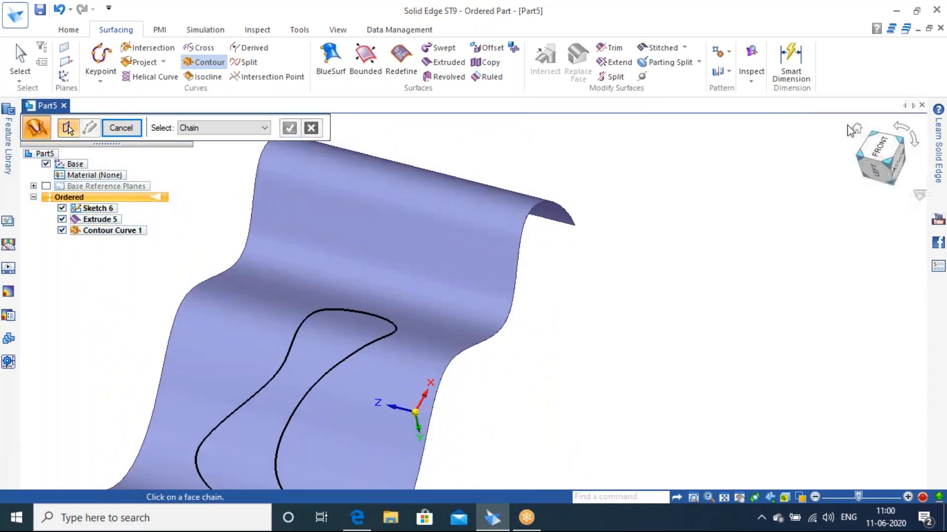
middle_drag(738, 138, 626, 188)
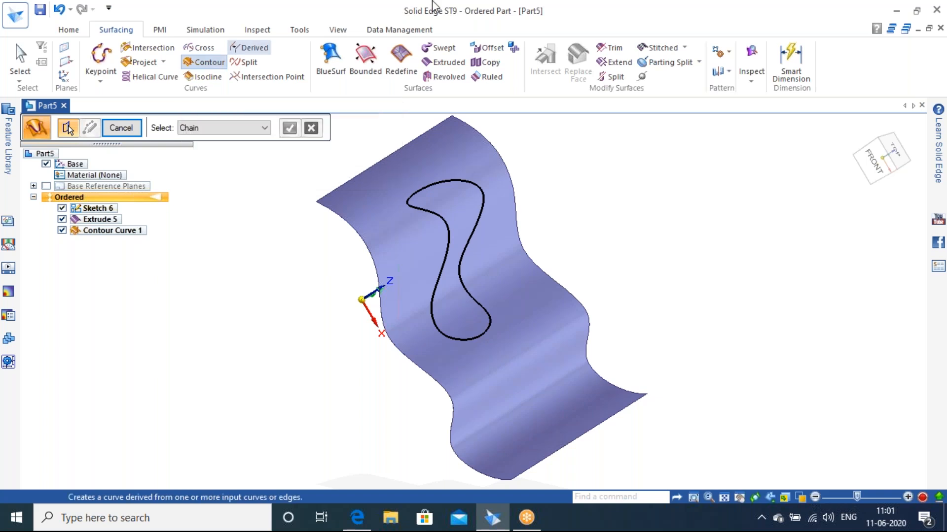
click(123, 131)
- Trim the extruded surface with the closed contour curve, removing the region inside it, and leave the Trim command
click(611, 47)
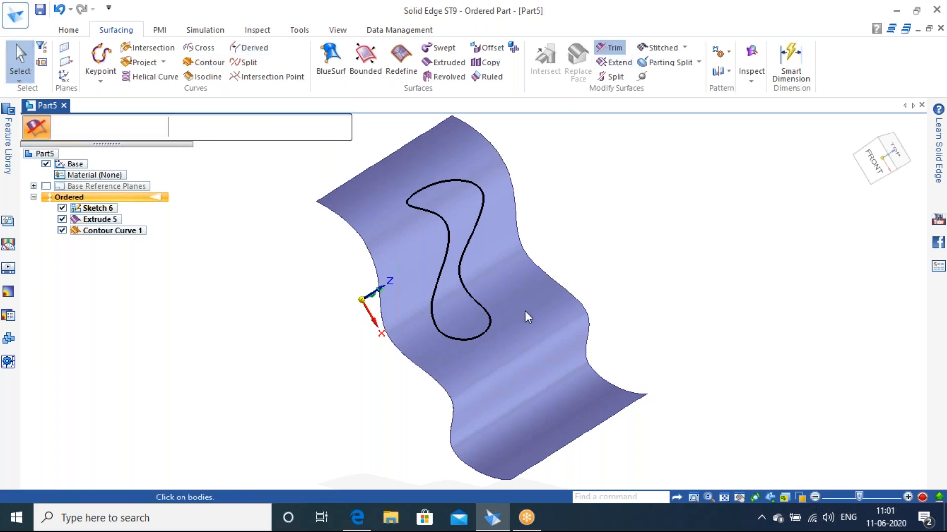
click(524, 311)
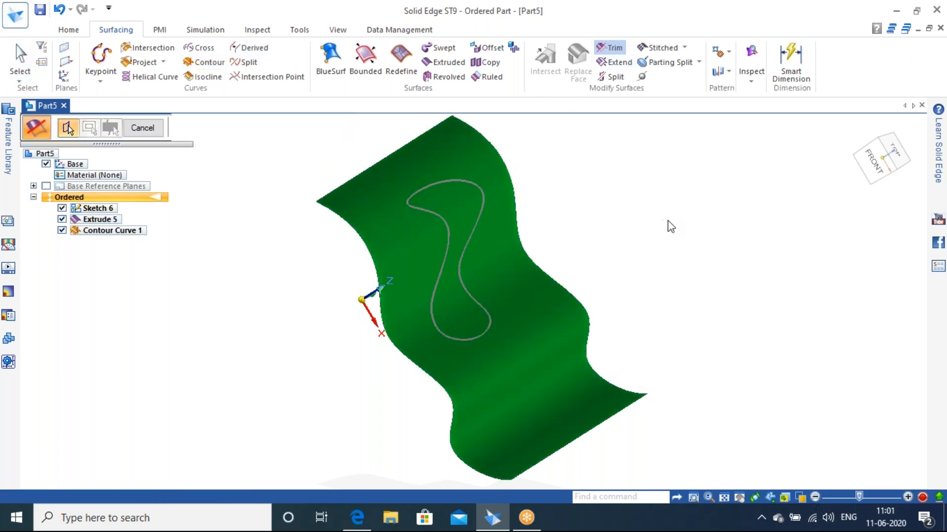
click(449, 184)
right_click(570, 192)
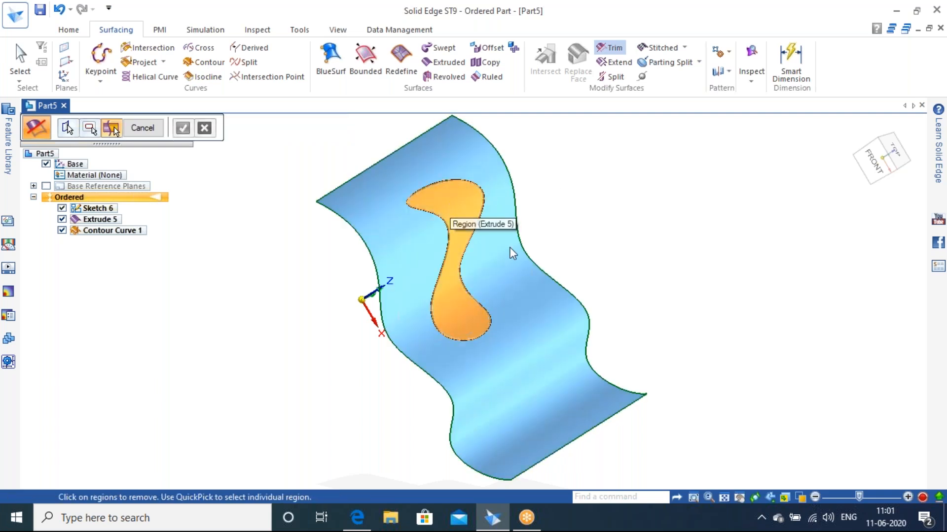
click(460, 221)
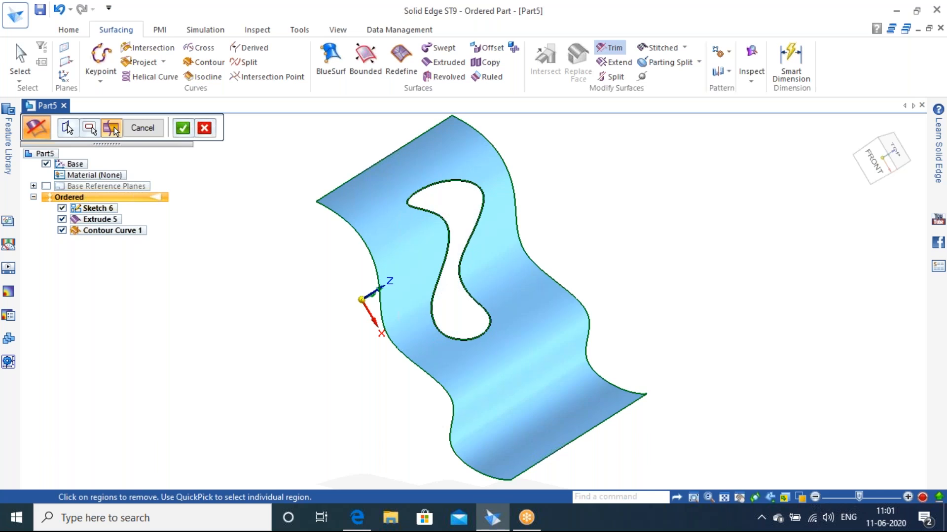
click(182, 128)
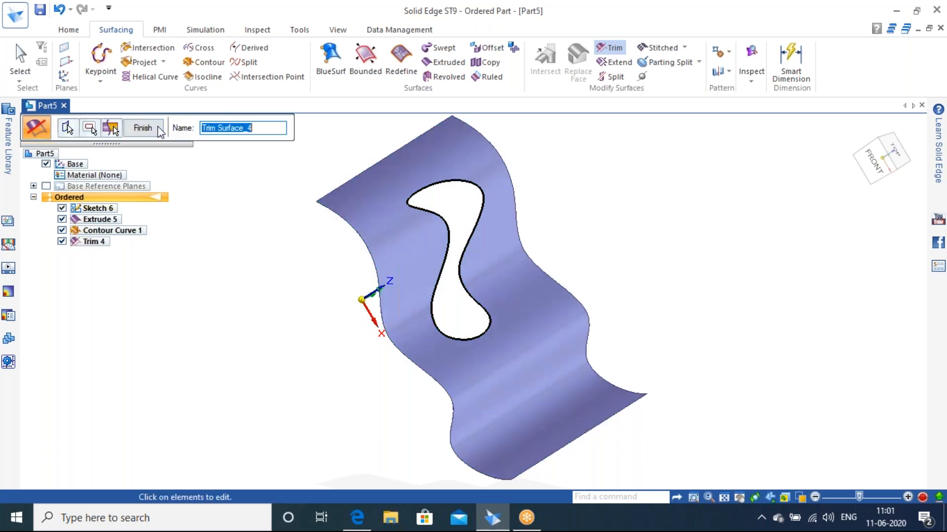
click(159, 128)
click(857, 129)
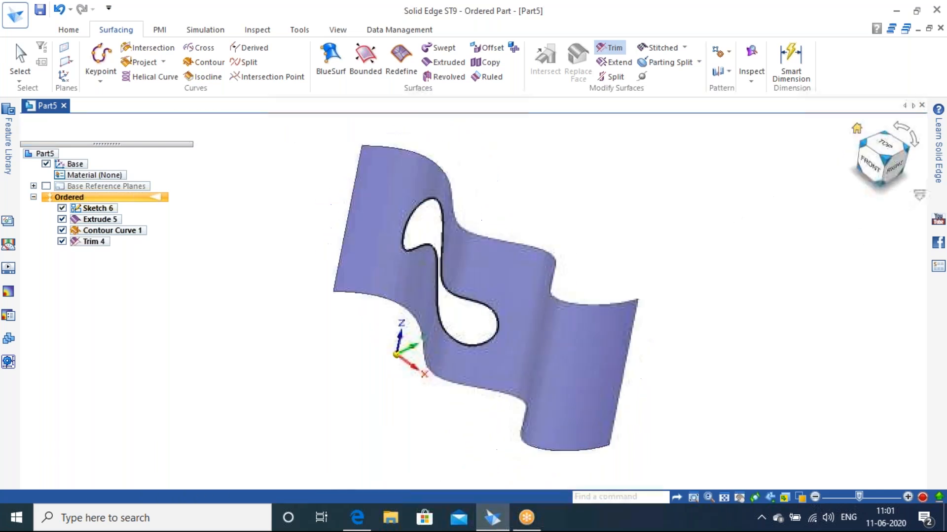
middle_drag(598, 215, 695, 184)
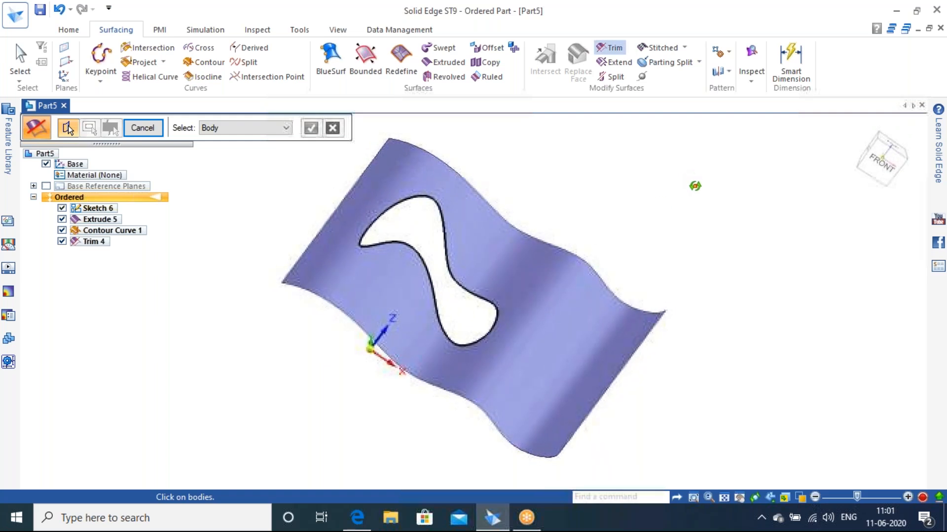
click(159, 132)
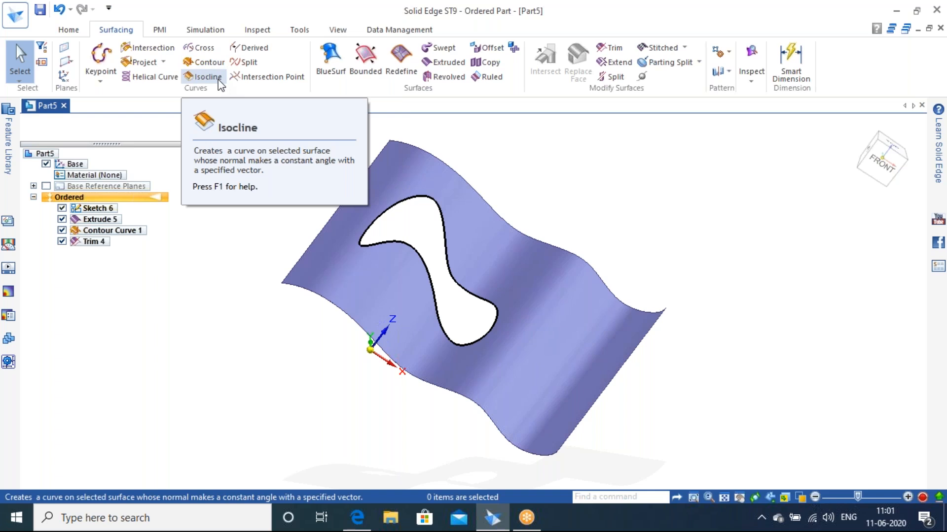
- Undo the trim, the contour curve, the extruded surface and its wavy sketch
key(ctrl+z)
key(ctrl+z)
key(ctrl+z)
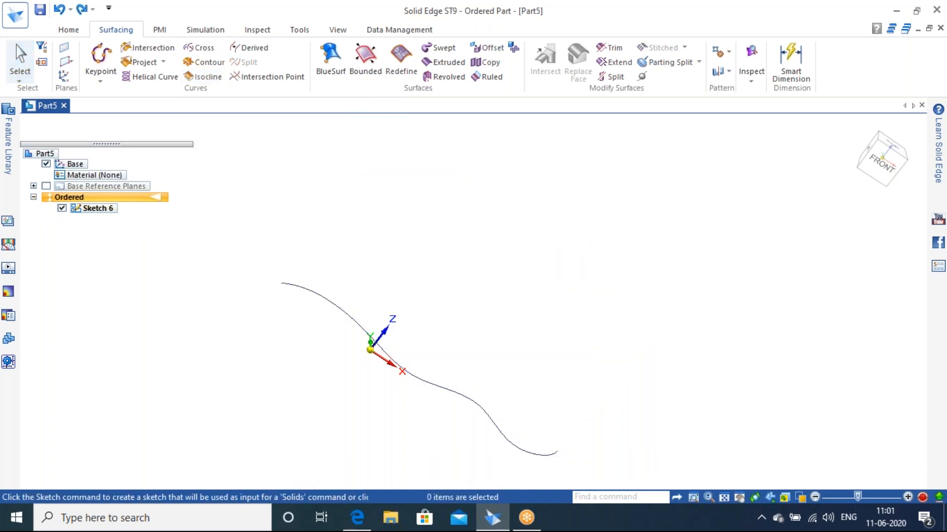
key(ctrl+z)
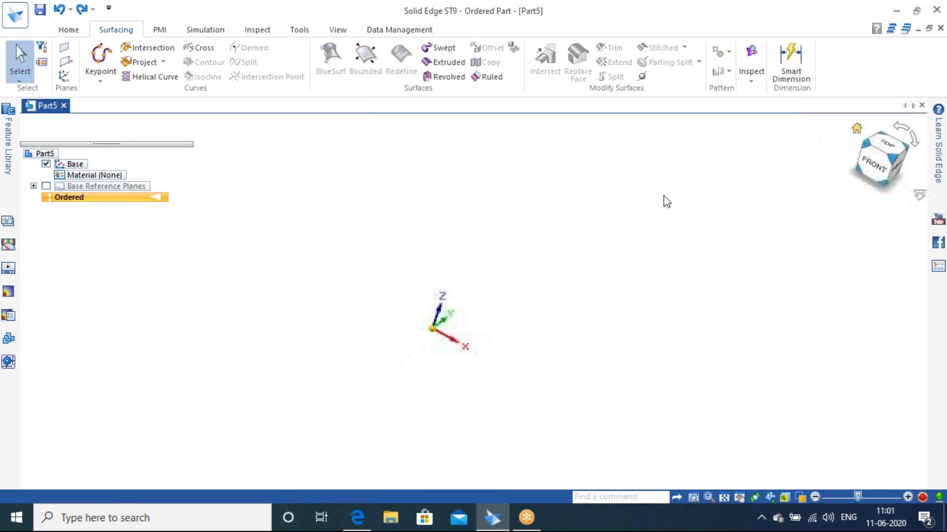
- Start a revolved surface on the front plane and sketch a circle centred on the origin
click(457, 82)
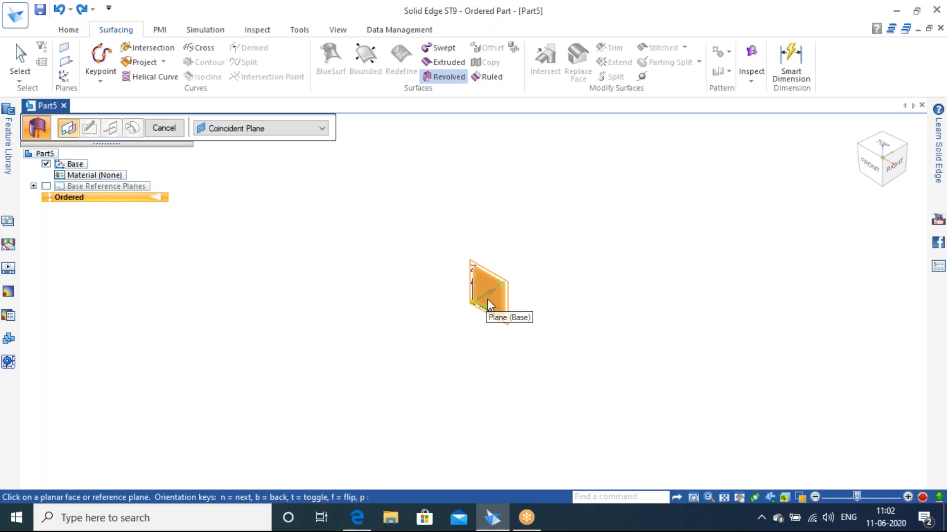
click(487, 302)
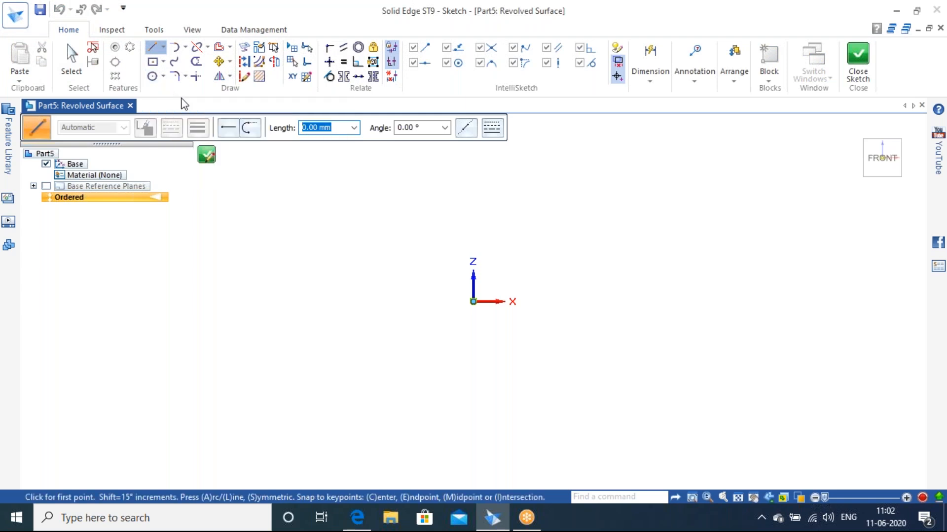
click(153, 76)
click(473, 303)
click(558, 217)
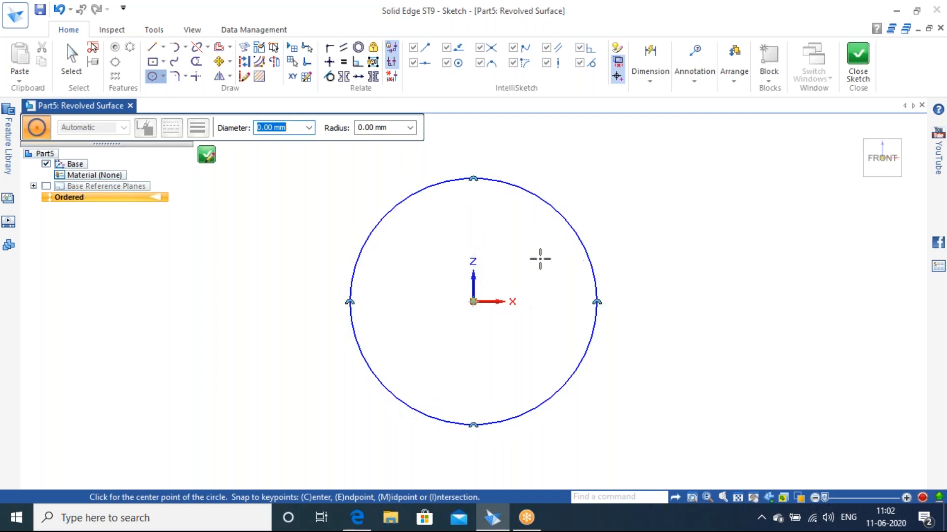
- Draw a vertical diameter line through the circle and trim away the circle's half on the negative X side
click(152, 47)
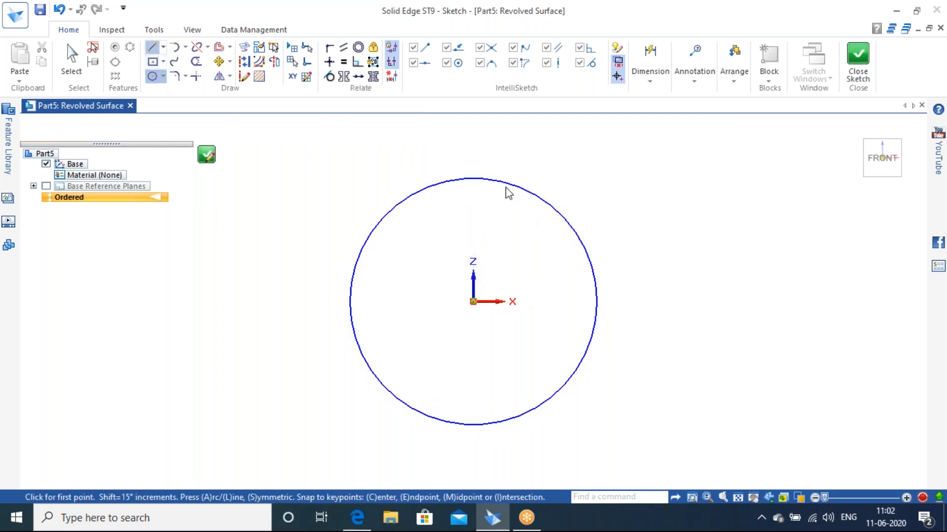
click(473, 179)
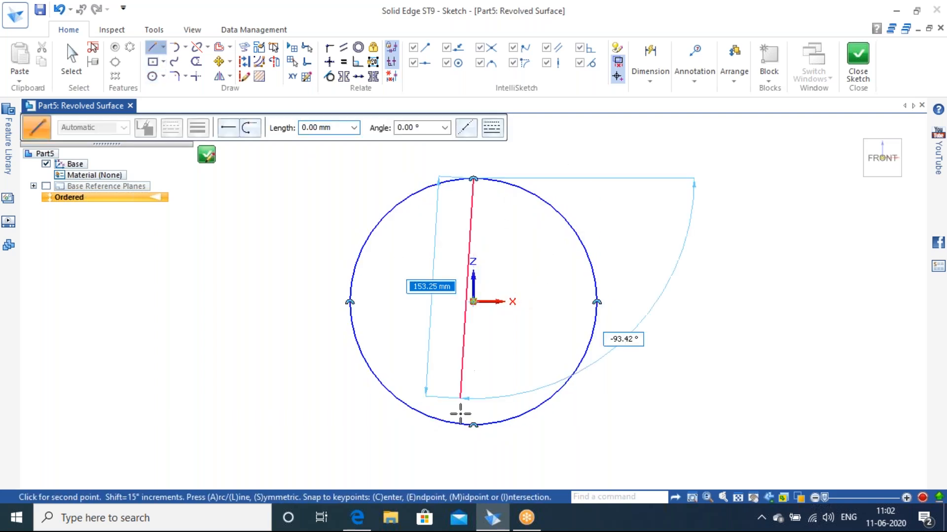
click(473, 424)
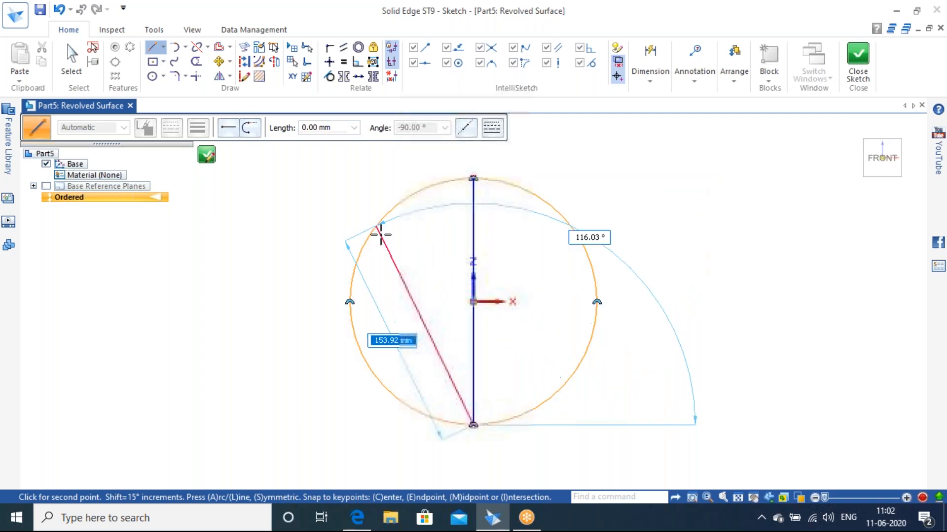
click(196, 63)
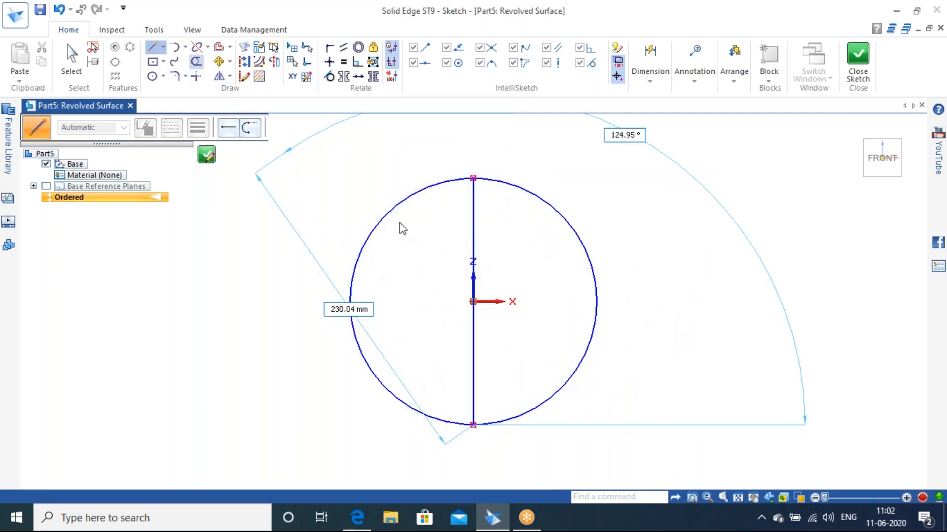
drag(389, 218, 384, 217)
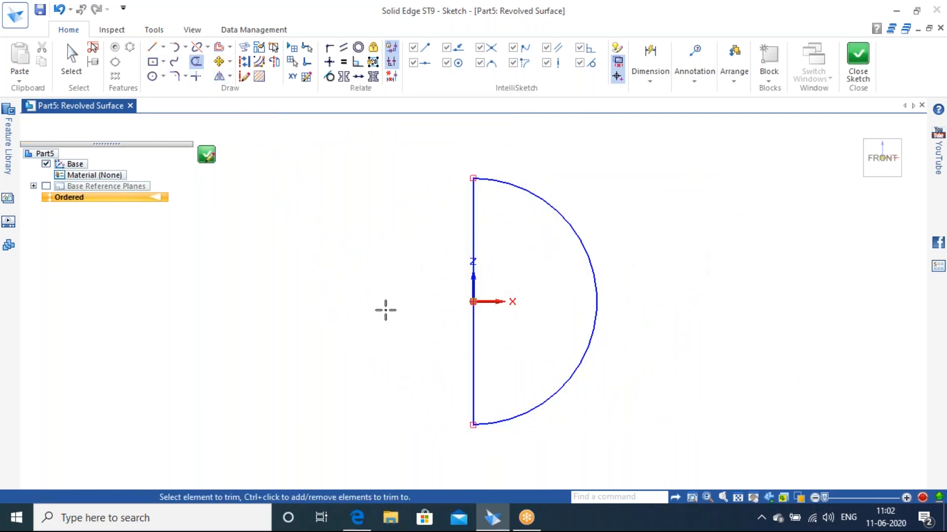
click(473, 217)
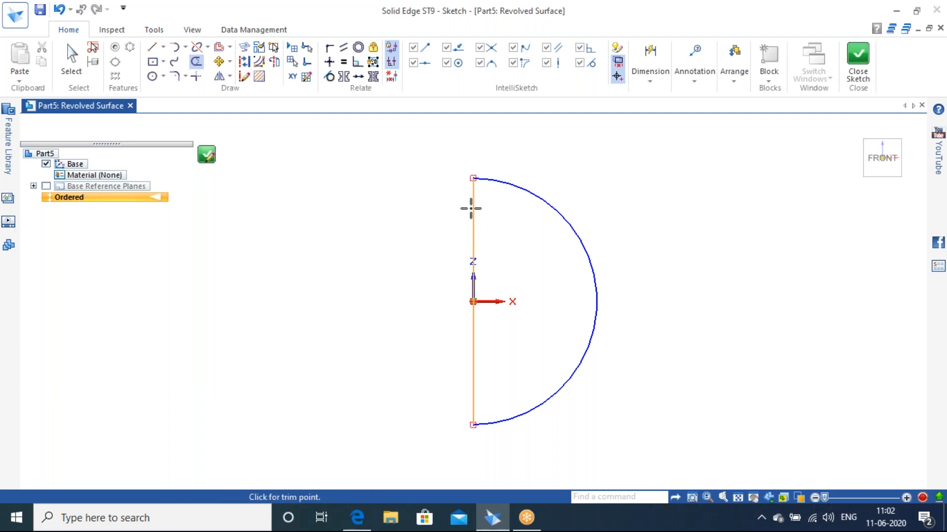
click(472, 211)
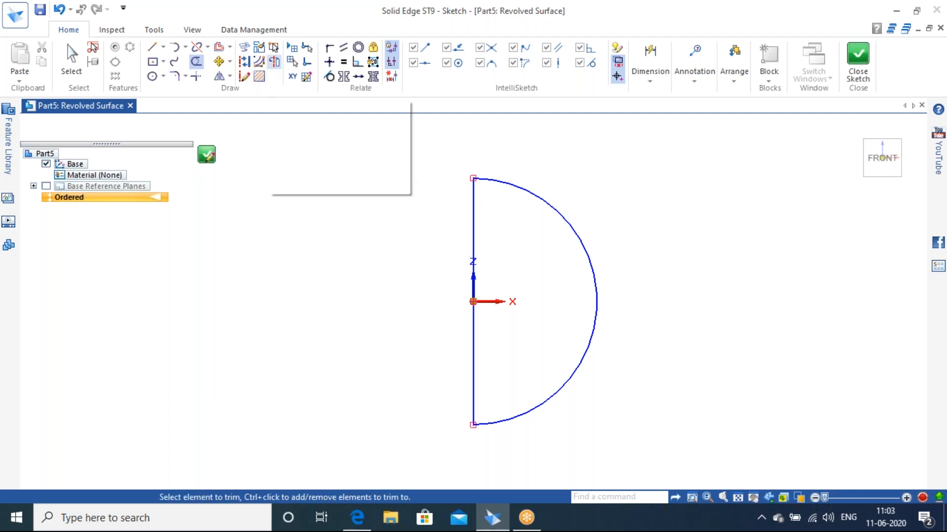
- Define the vertical diameter line as the axis of revolution
click(274, 67)
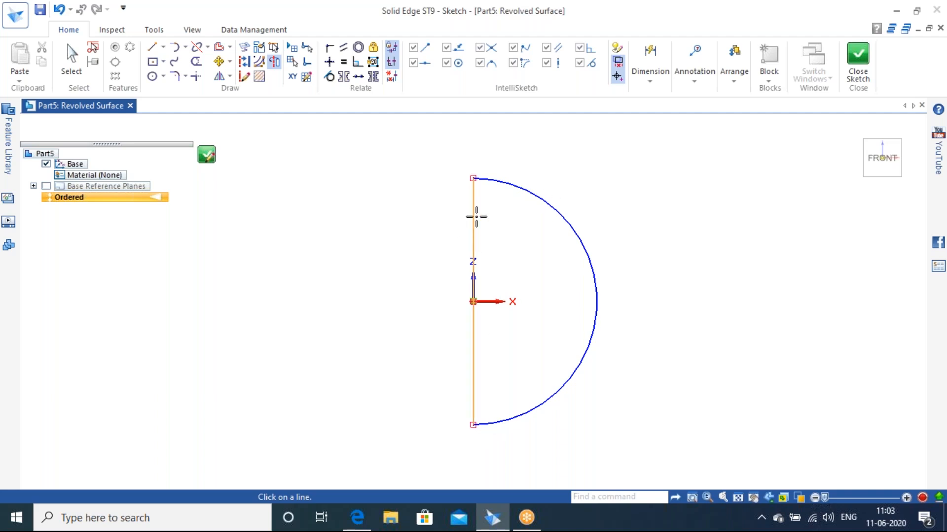
click(475, 217)
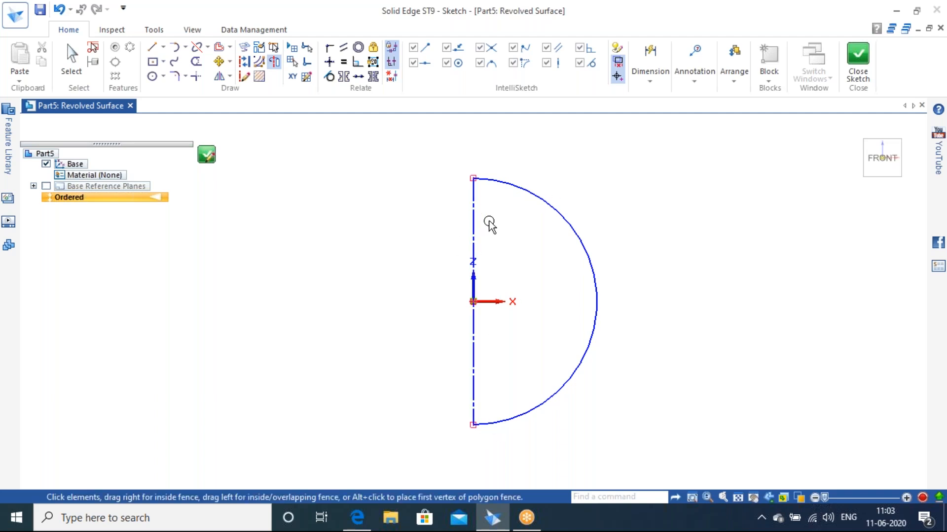
- Close the half-circle sketch, revolve it 360° about the vertical axis and finish the spherical surface
scroll(461, 226, up, 4)
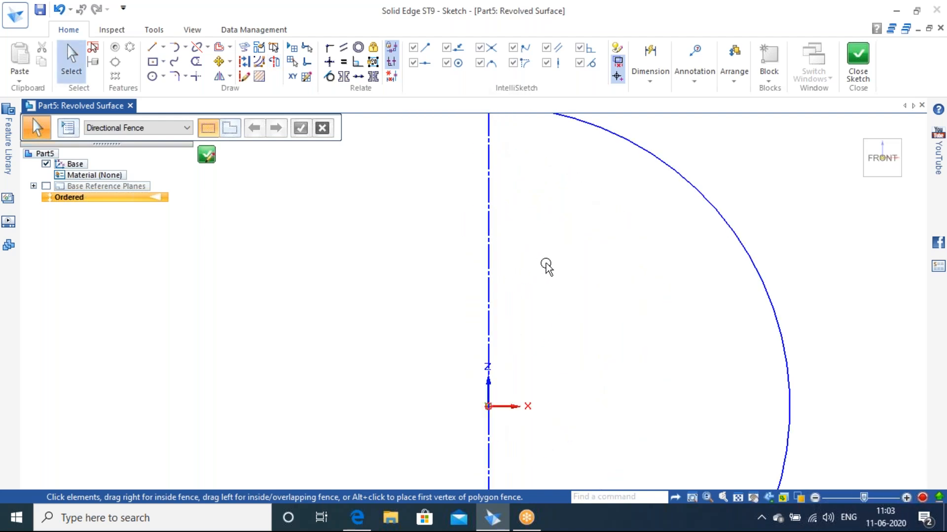
scroll(546, 266, down, 2)
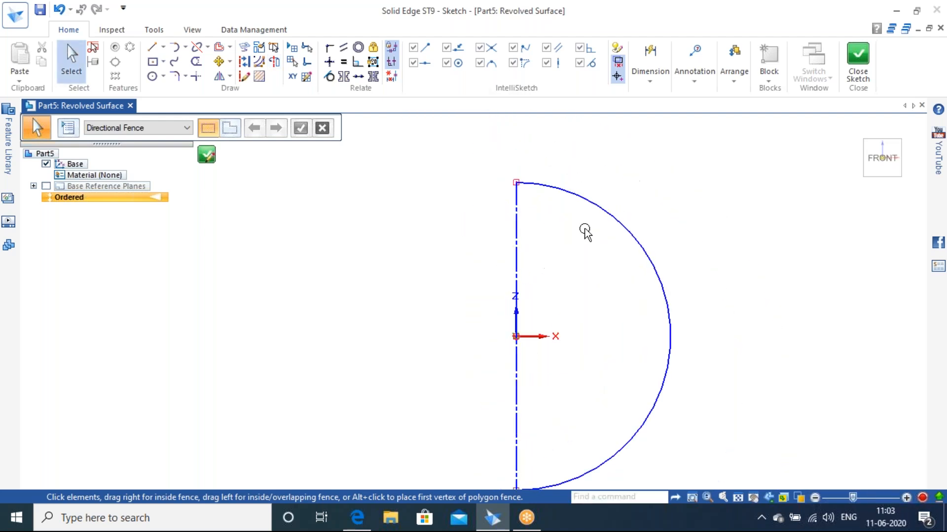
click(858, 58)
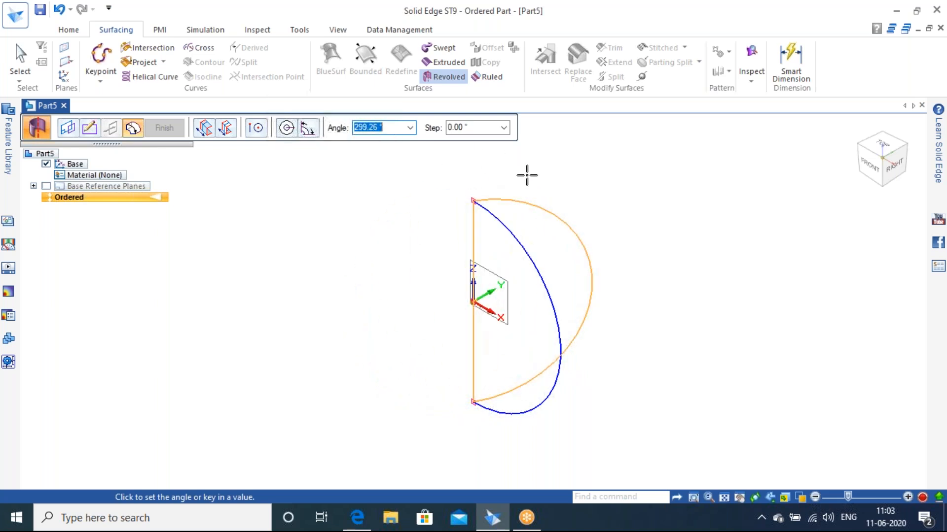
text(360)
key(Tab)
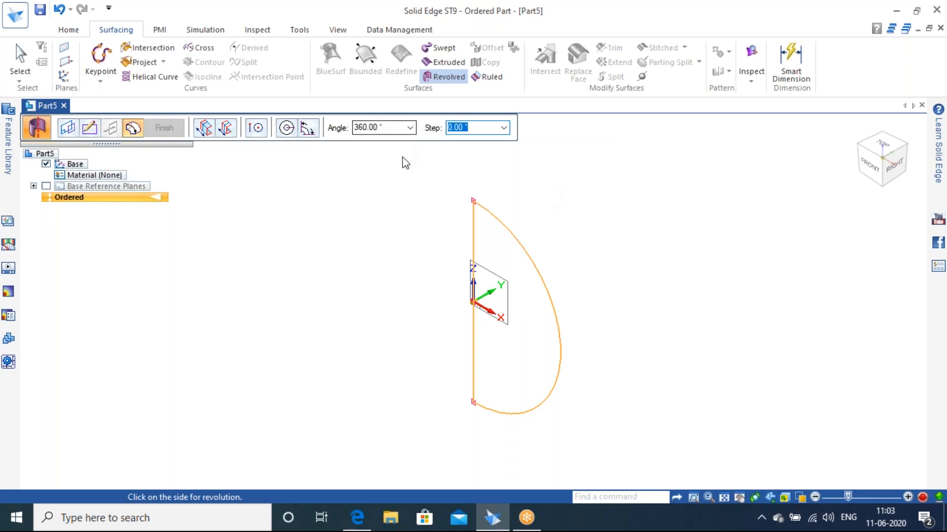
click(390, 130)
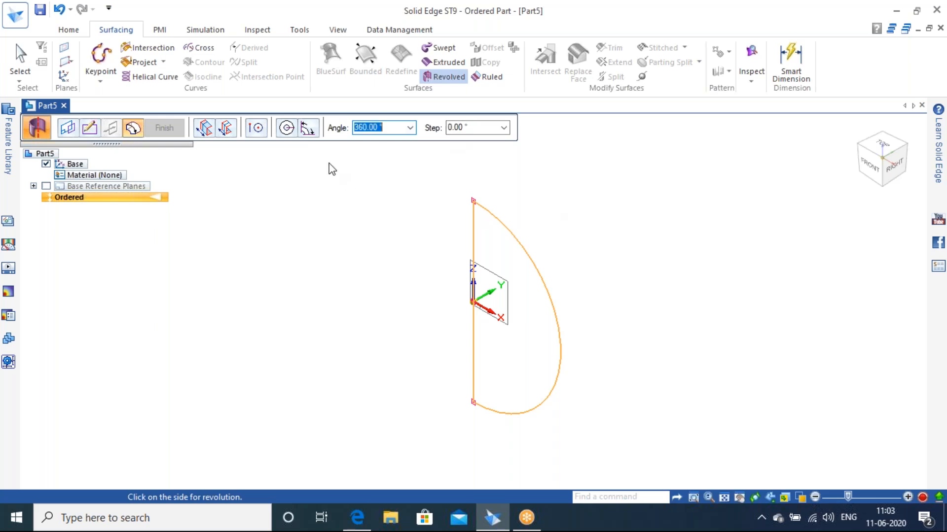
click(515, 243)
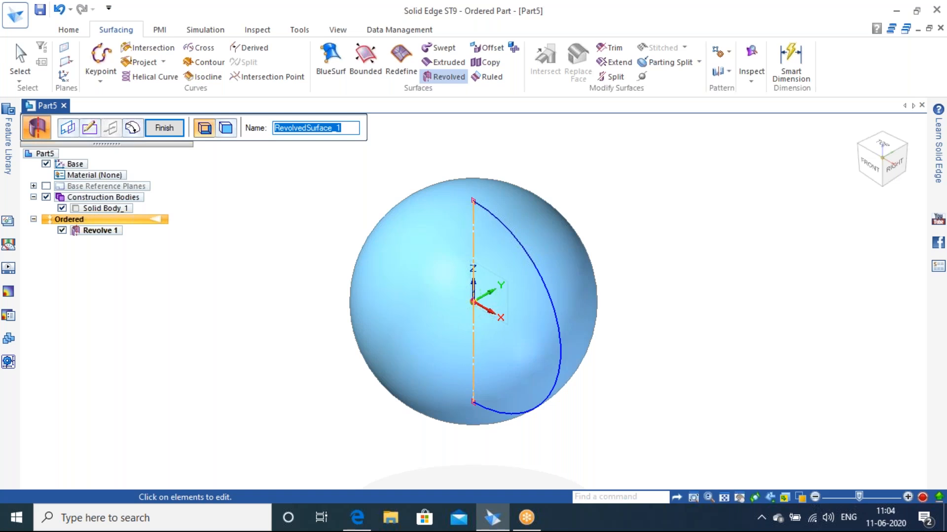
click(162, 127)
click(163, 128)
- Show the base reference planes in the part and check their orientation relative to the sphere
mouse_move(515, 249)
middle_down()
mouse_move(514, 306)
mouse_move(302, 330)
mouse_move(285, 395)
middle_up()
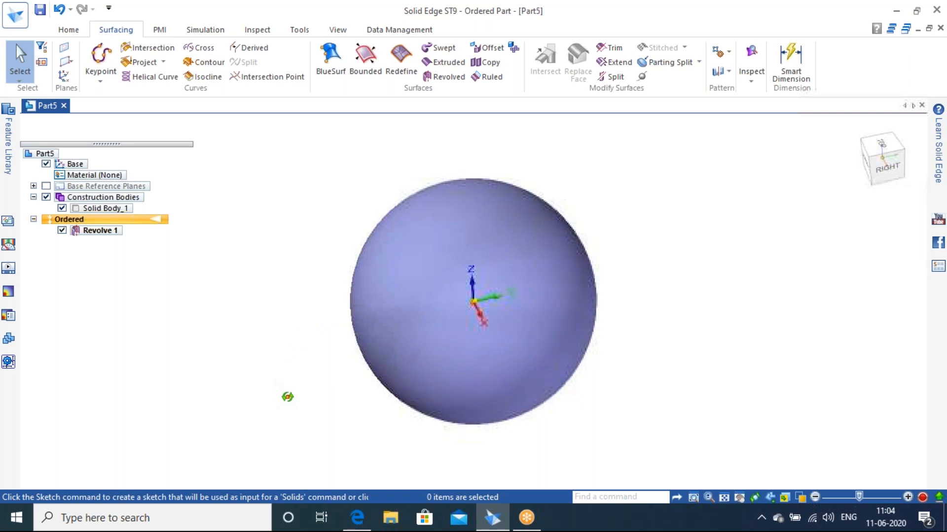
scroll(478, 305, up, 5)
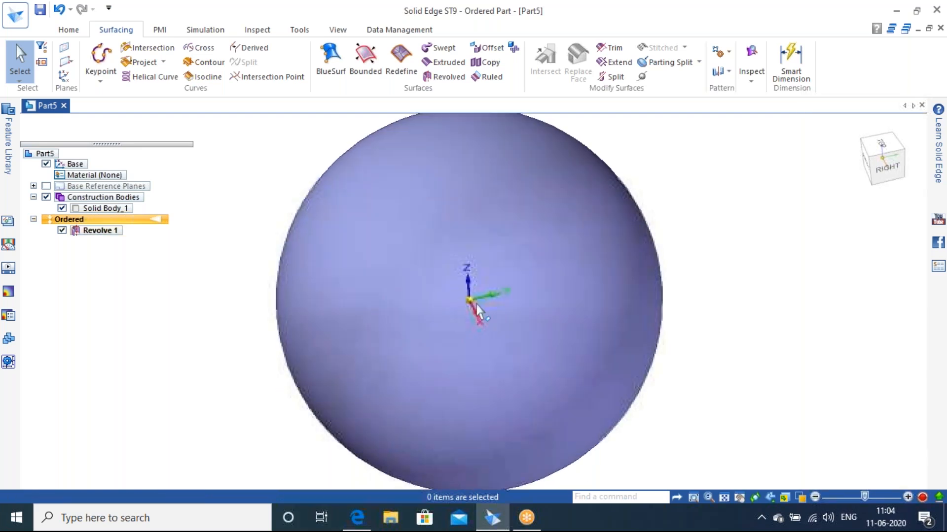
click(46, 186)
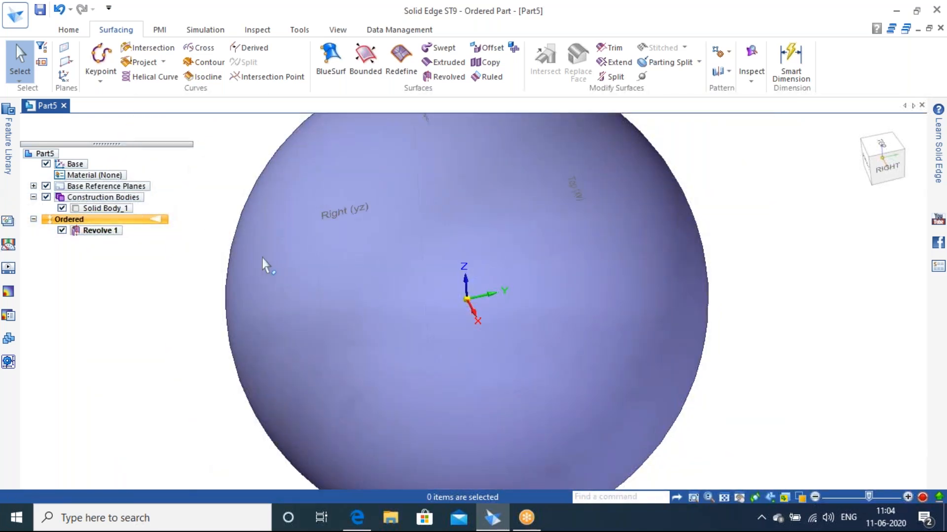
scroll(437, 303, down, 3)
mouse_move(472, 279)
middle_down()
mouse_move(437, 245)
mouse_move(374, 229)
mouse_move(492, 352)
middle_up()
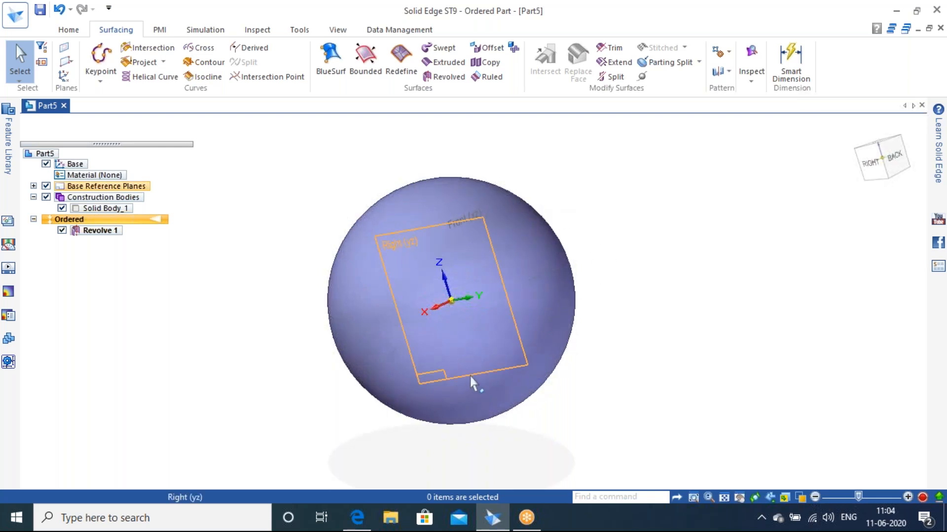
click(540, 281)
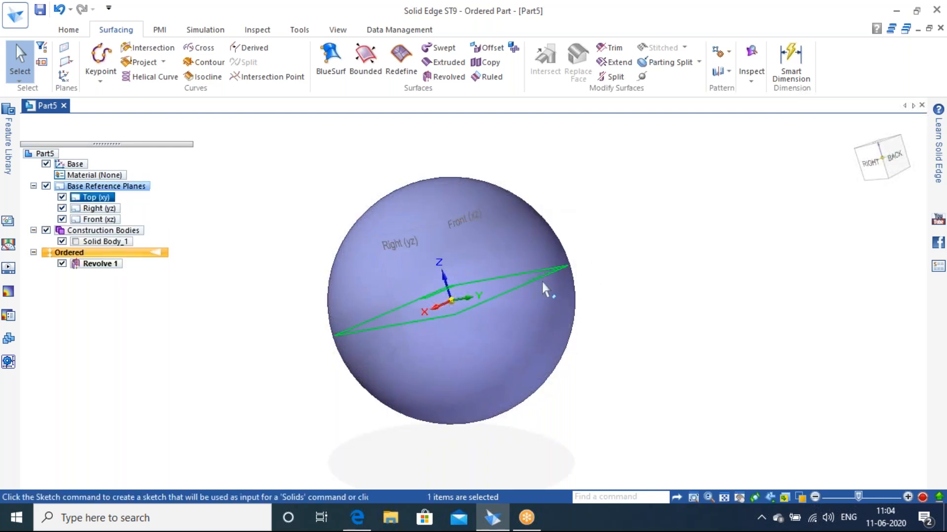
middle_drag(610, 279, 650, 384)
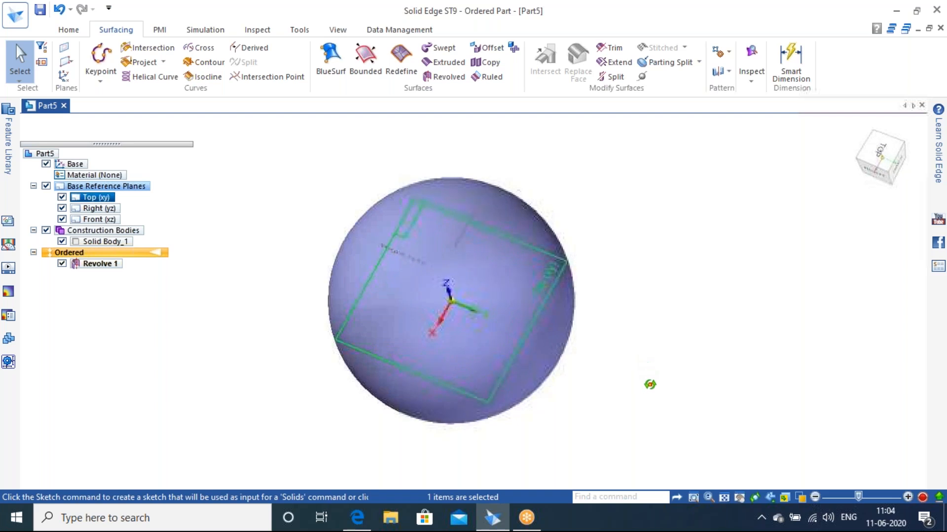
click(867, 148)
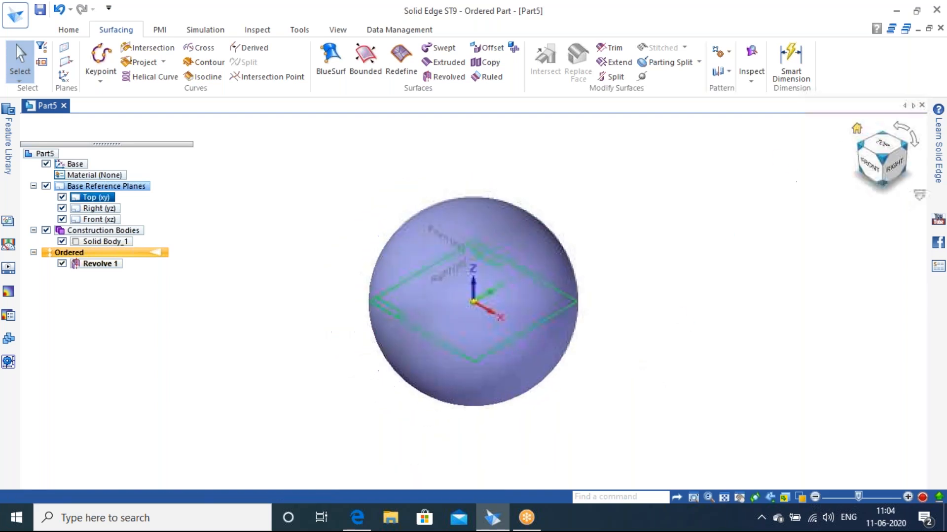
click(677, 252)
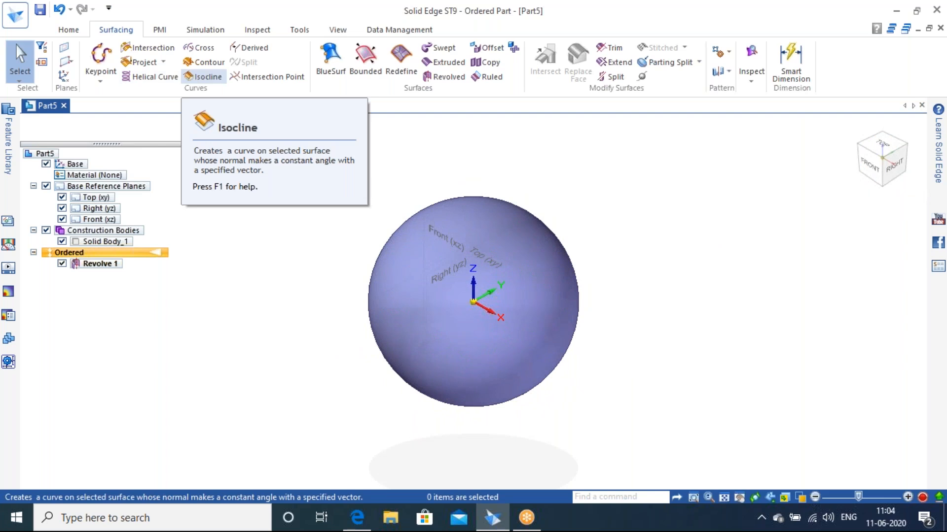
- Set up an isocline curve with the Front (xz) plane as reference, the sphere as the body and an angle of 2°
click(194, 74)
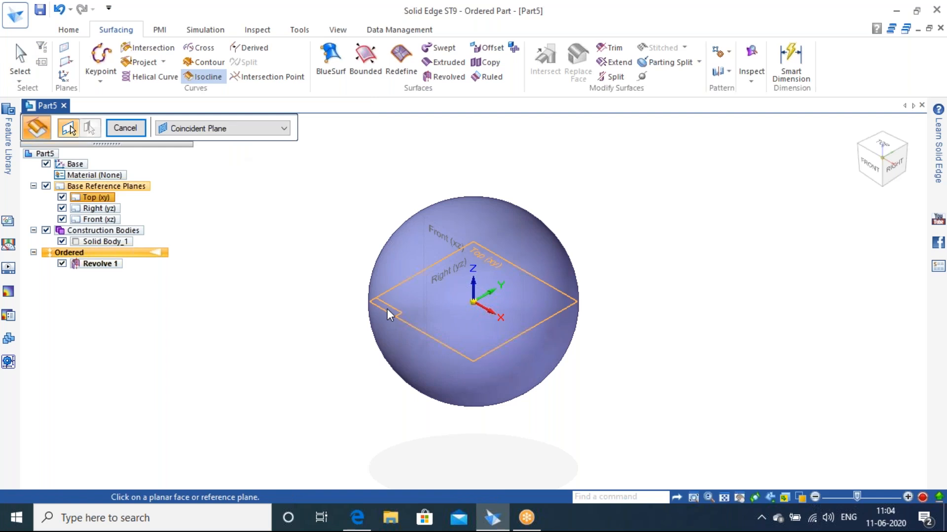
click(435, 223)
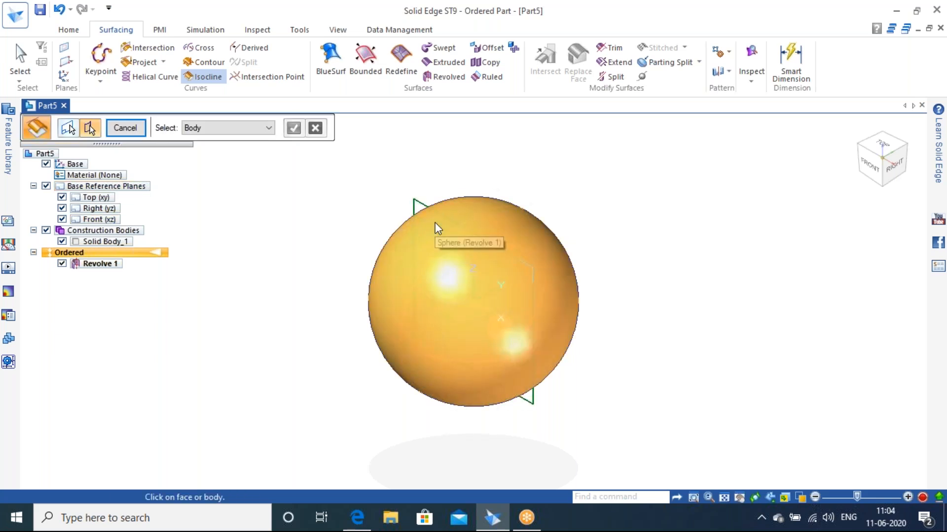
click(397, 267)
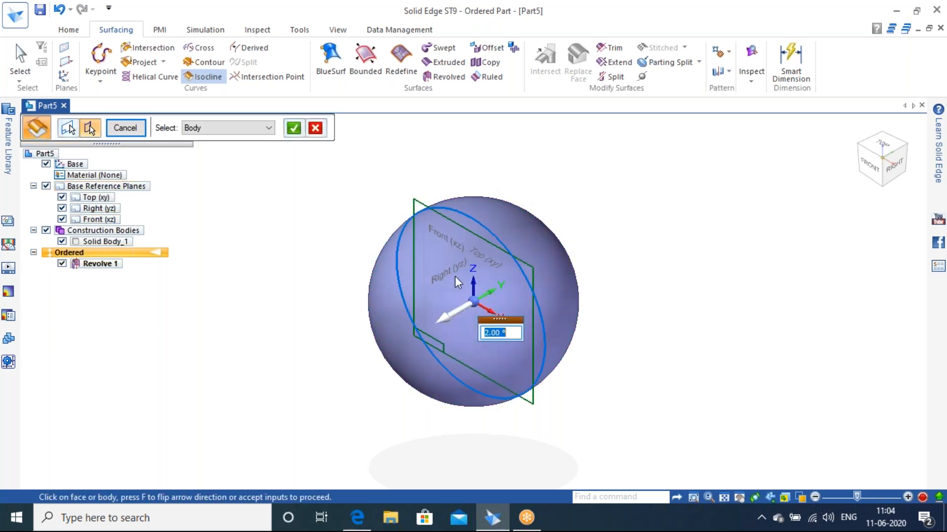
click(294, 128)
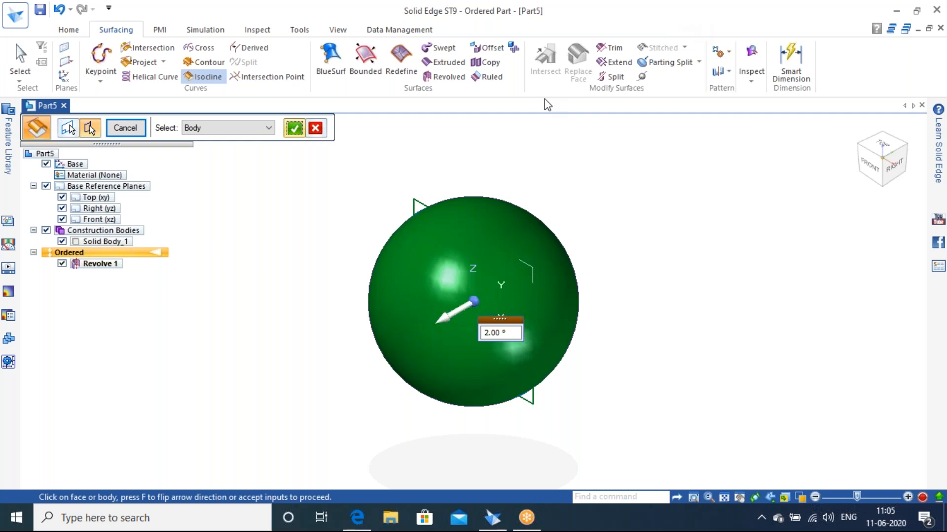
click(897, 9)
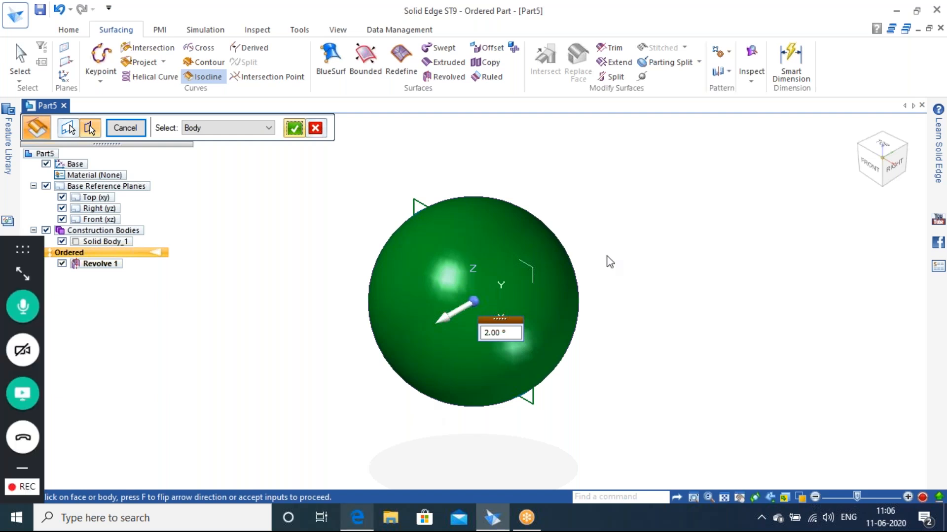
key(alt+Tab)
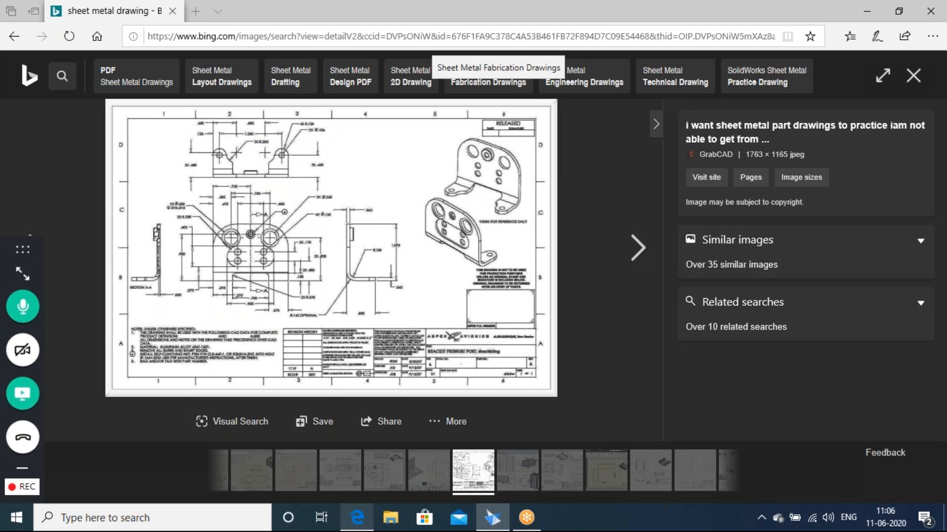
click(871, 11)
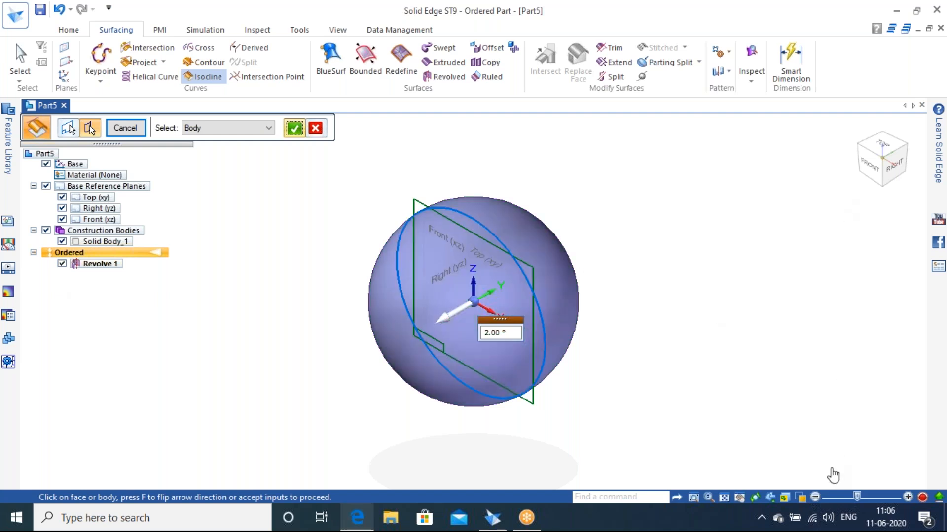
- Accept the isocline curve inputs, finish the curve on the sphere and exit the Isocline command
right_click(583, 318)
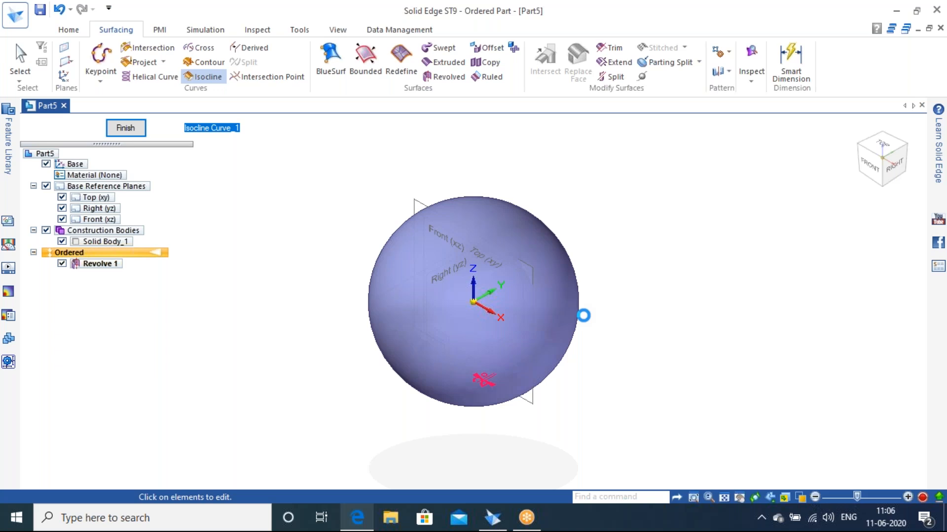
right_click(583, 316)
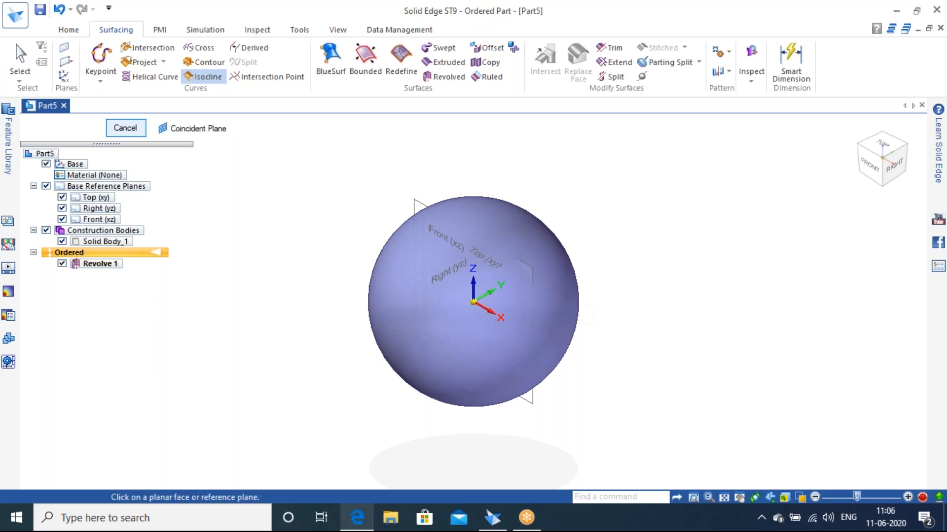
middle_drag(583, 316, 625, 290)
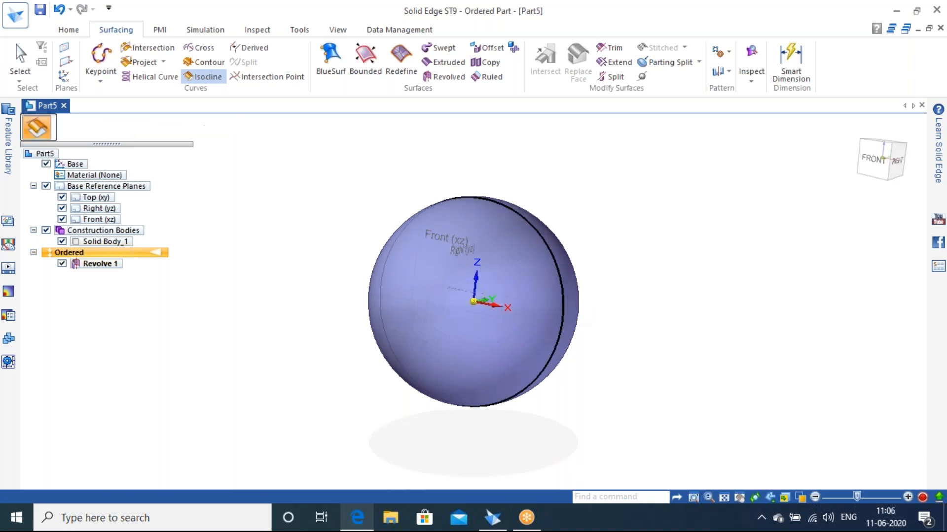
click(896, 11)
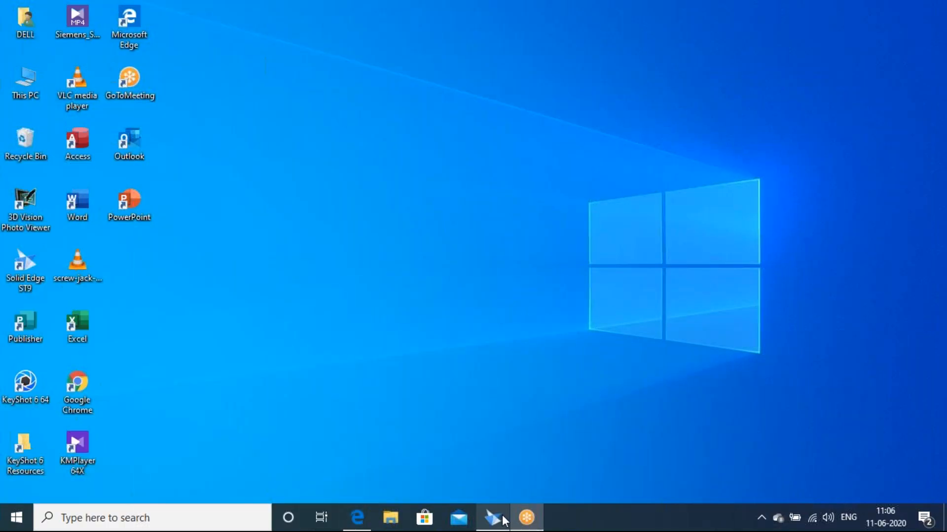
click(493, 518)
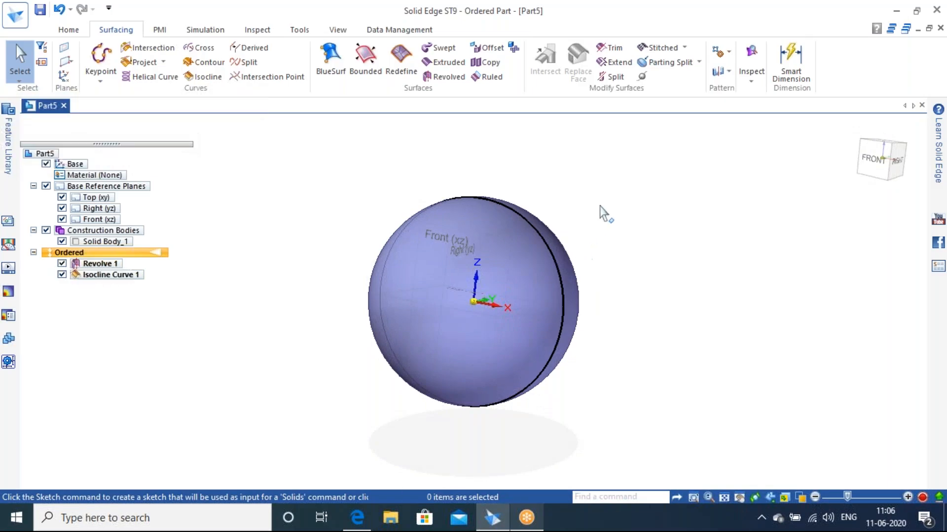
- Examine the isocline curve around the sphere from several viewing angles and return to the isometric view
middle_drag(591, 242, 567, 195)
scroll(513, 238, down, 2)
scroll(553, 207, up, 5)
scroll(562, 201, down, 4)
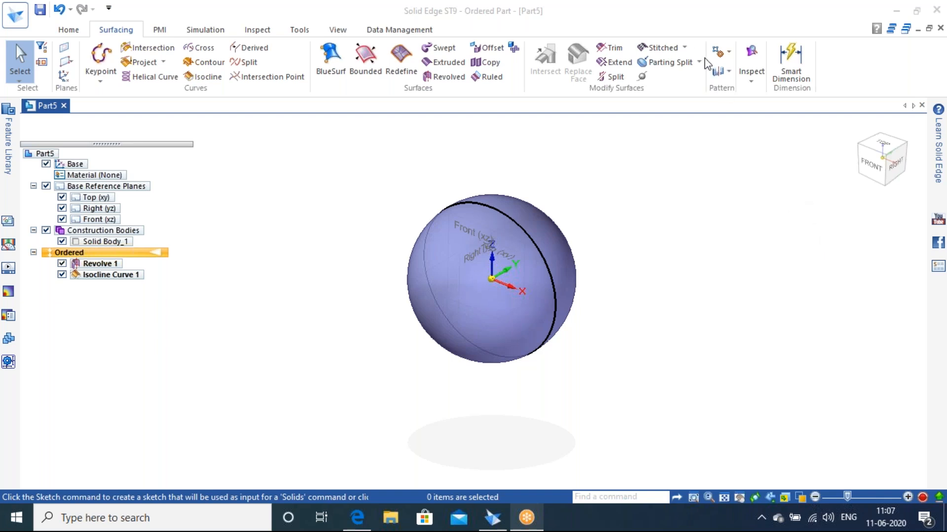
middle_drag(601, 261, 557, 209)
click(858, 129)
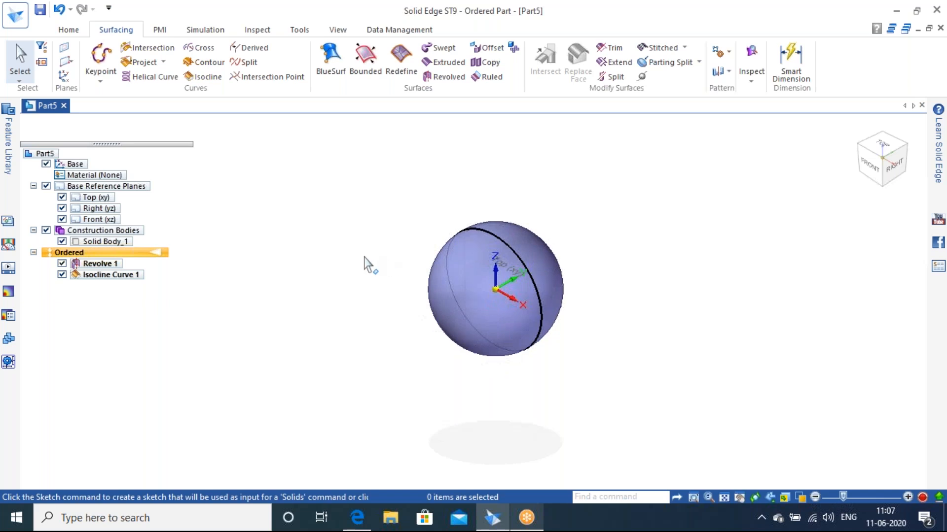
click(116, 274)
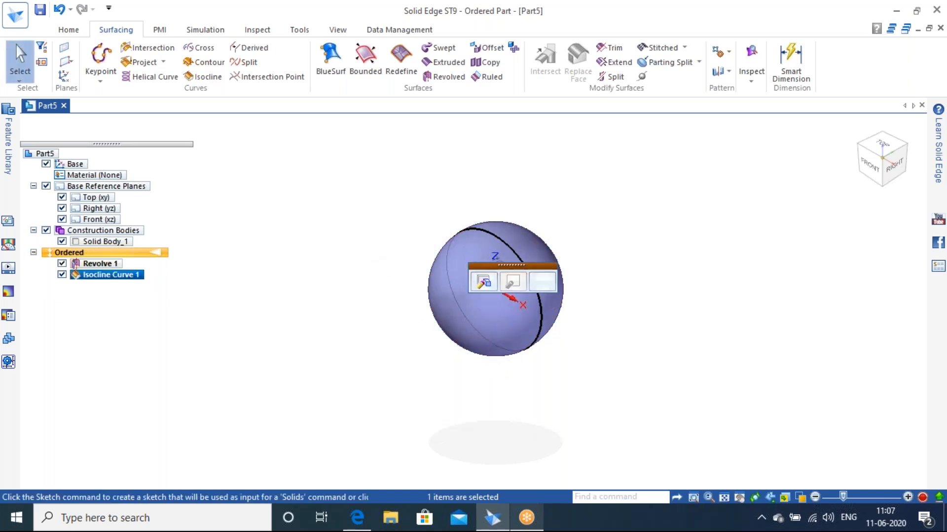
middle_drag(502, 172, 571, 143)
click(593, 283)
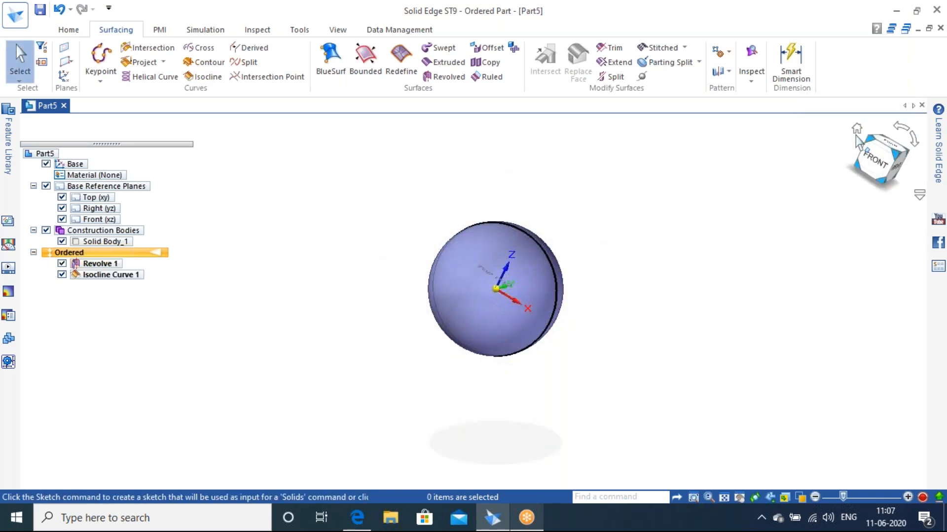
click(856, 129)
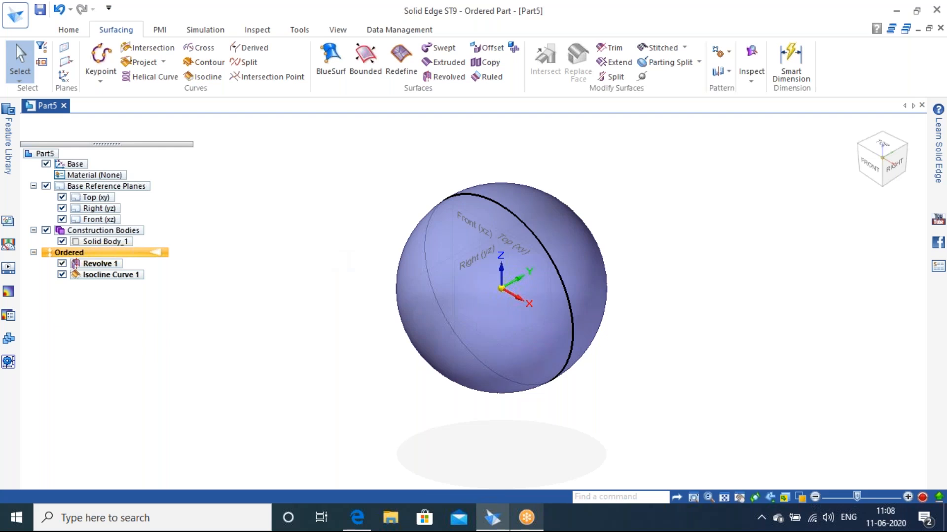
- Undo the isocline curve and the revolved spherical surface
key(ctrl+z)
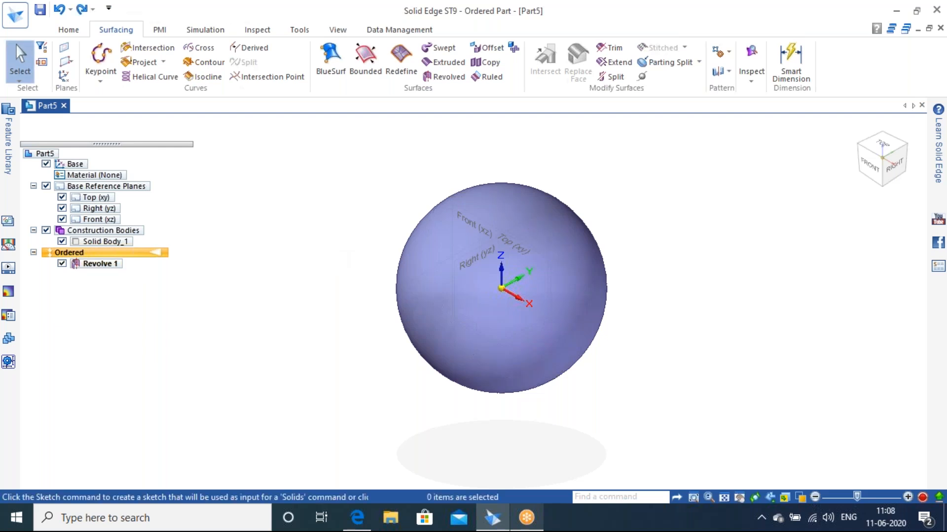
key(ctrl+z)
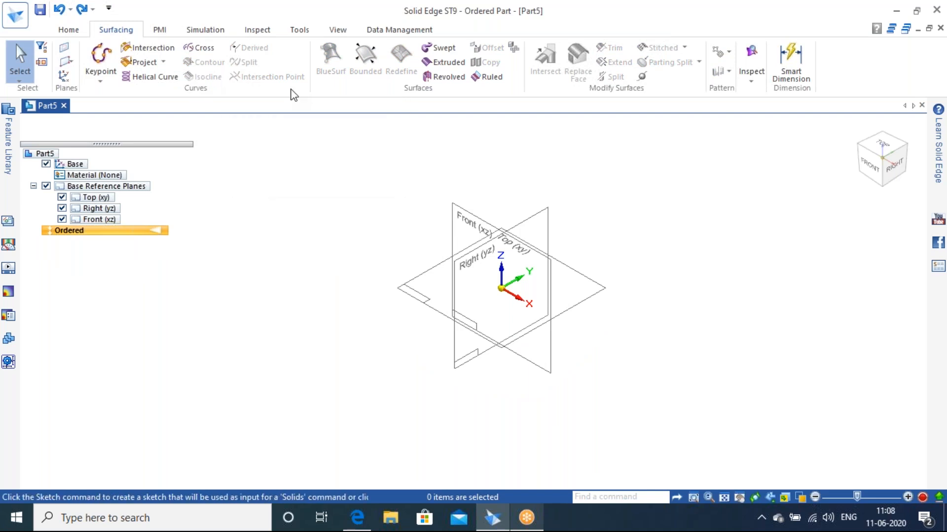
scroll(572, 266, up, 2)
scroll(591, 275, down, 1)
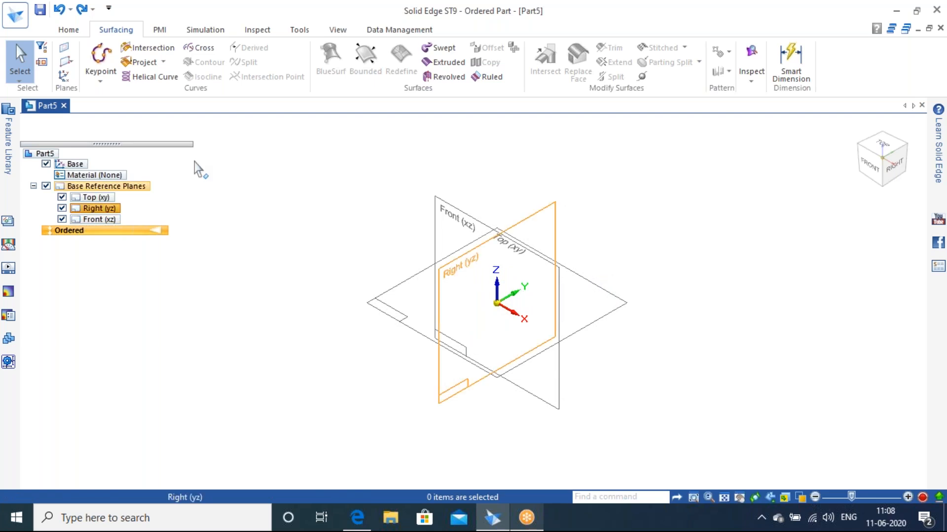
click(79, 30)
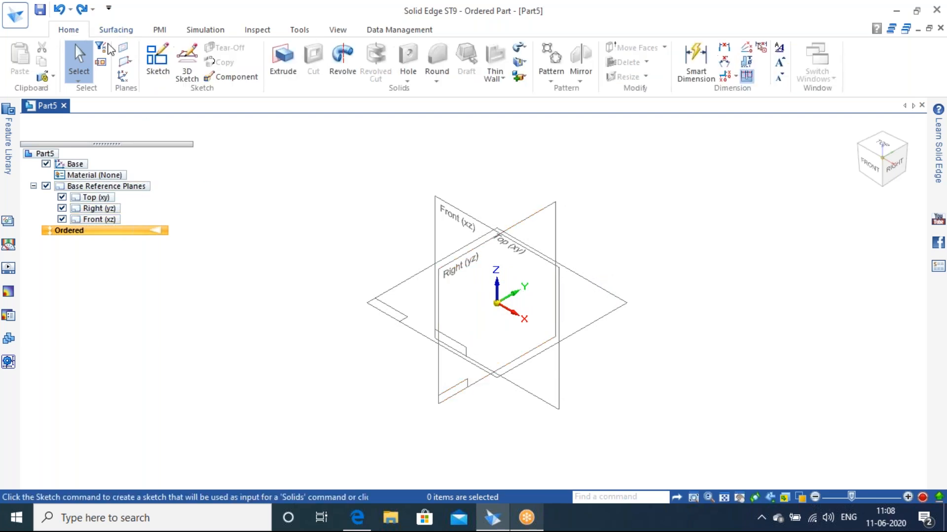
- Sketch an open wavy spline across the Top (xy) plane, close the sketch and exit the Sketch command
click(157, 62)
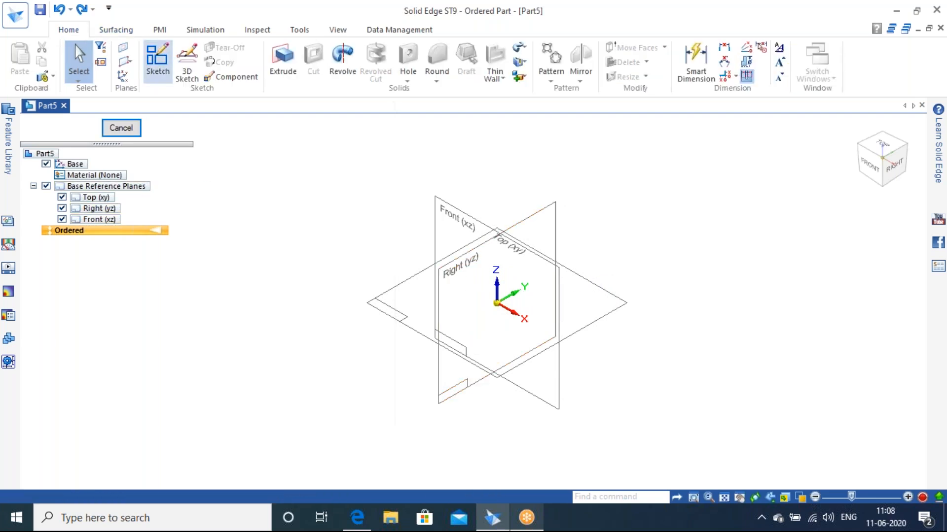
click(615, 297)
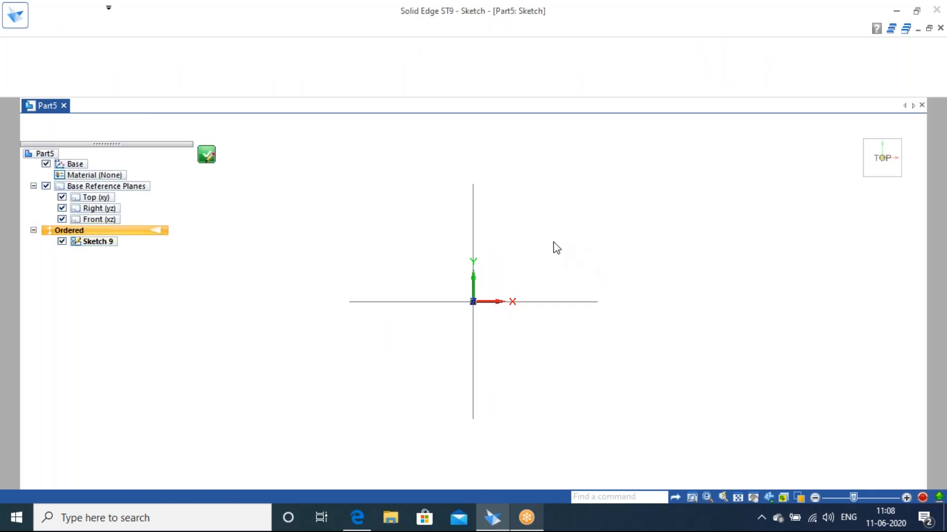
click(175, 62)
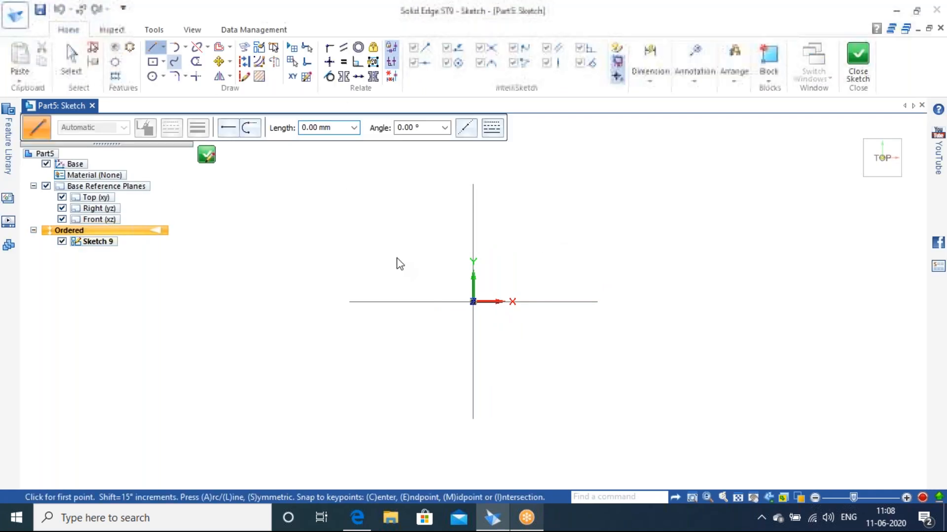
mouse_move(383, 212)
mouse_down()
mouse_move(431, 264)
mouse_move(532, 255)
mouse_move(607, 274)
mouse_move(661, 270)
mouse_move(670, 243)
mouse_move(822, 92)
mouse_up()
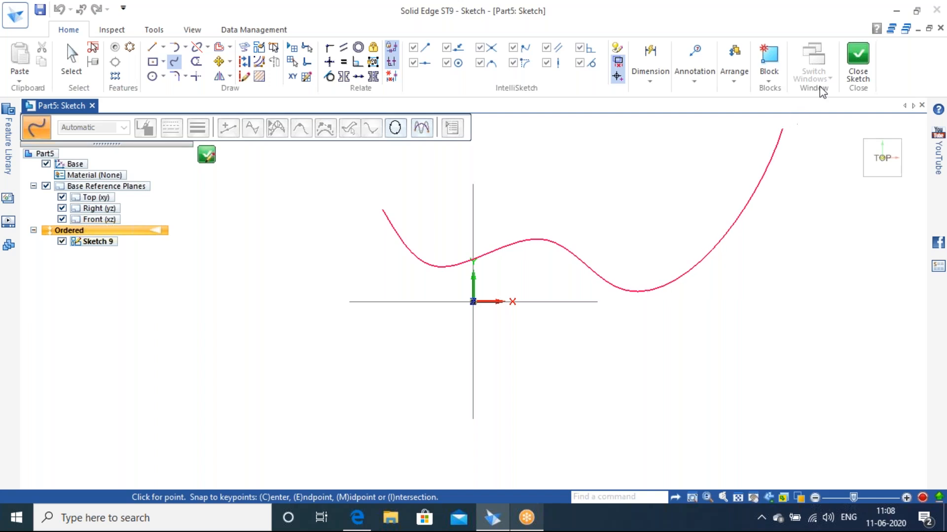
click(858, 62)
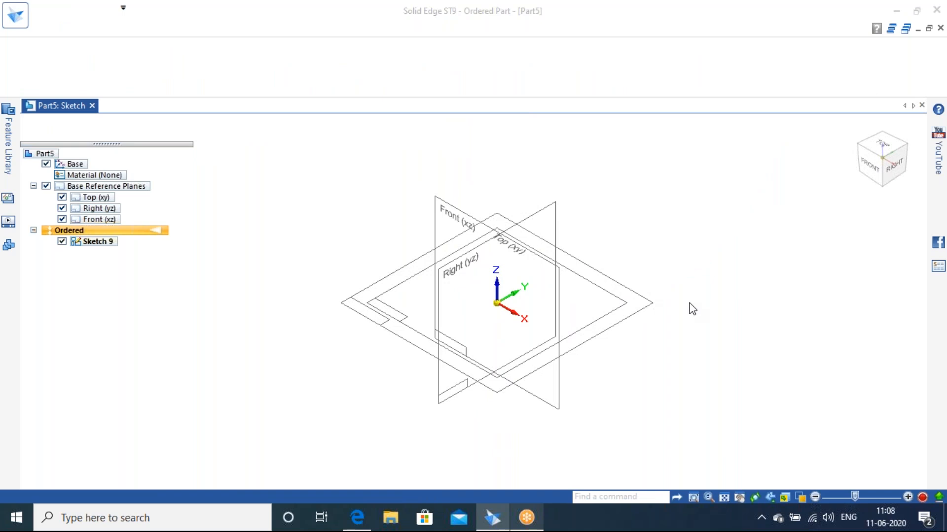
click(99, 242)
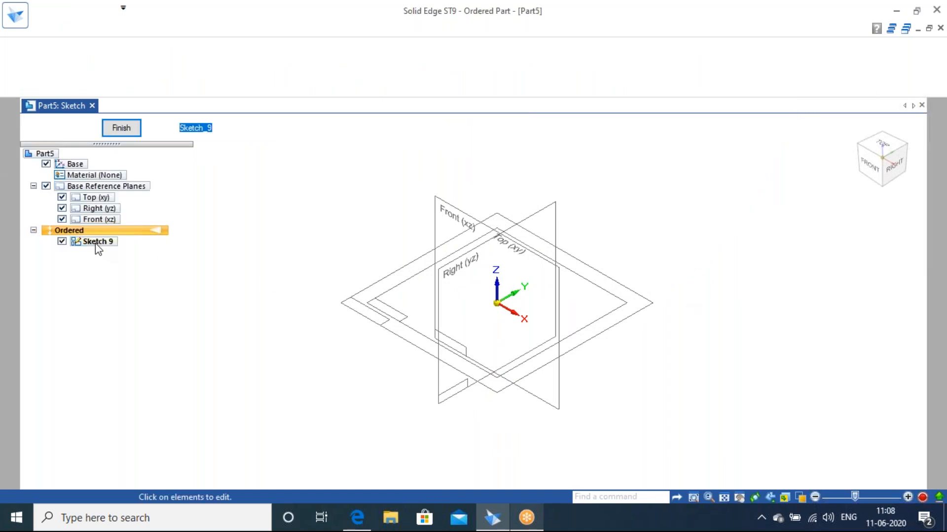
click(157, 58)
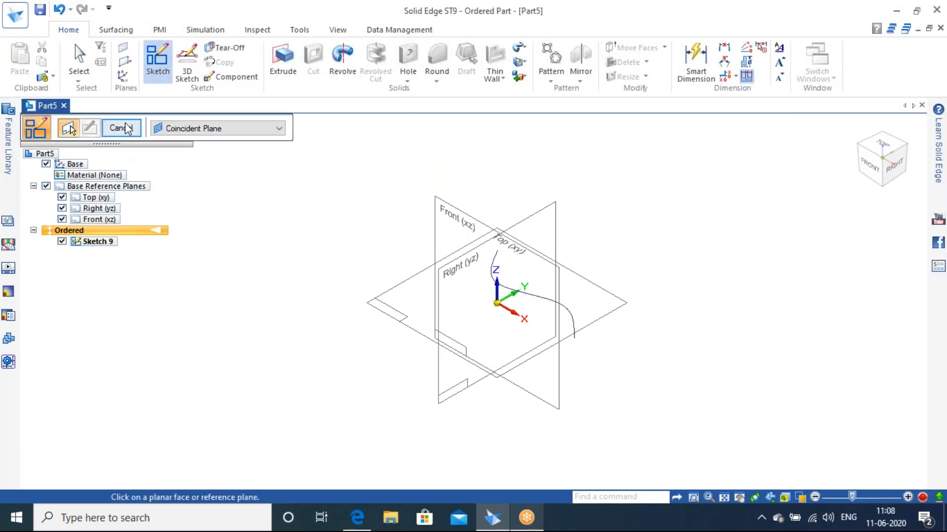
click(121, 128)
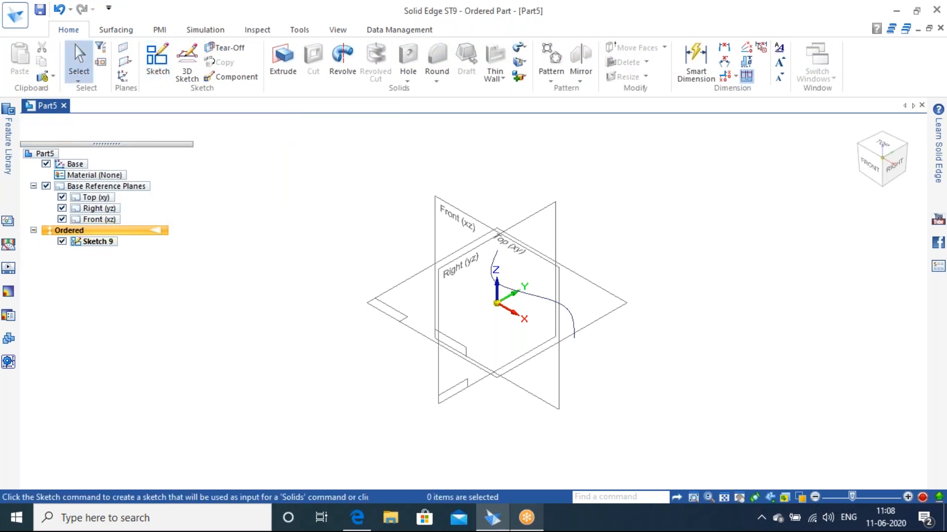
click(103, 242)
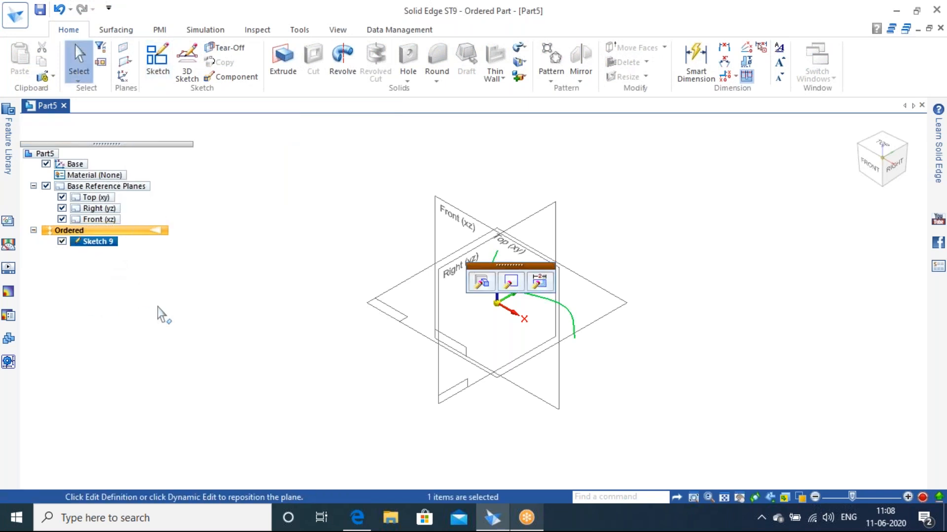
click(224, 336)
- Sketch a second open wavy spline on the Top (xy) plane, continuing from the first spline's end, and finish the sketch
scroll(598, 316, up, 3)
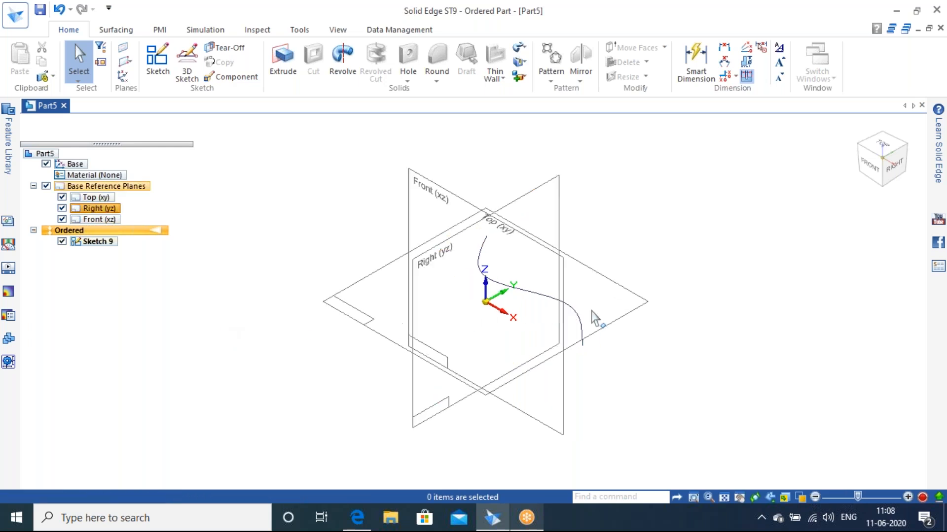
click(157, 61)
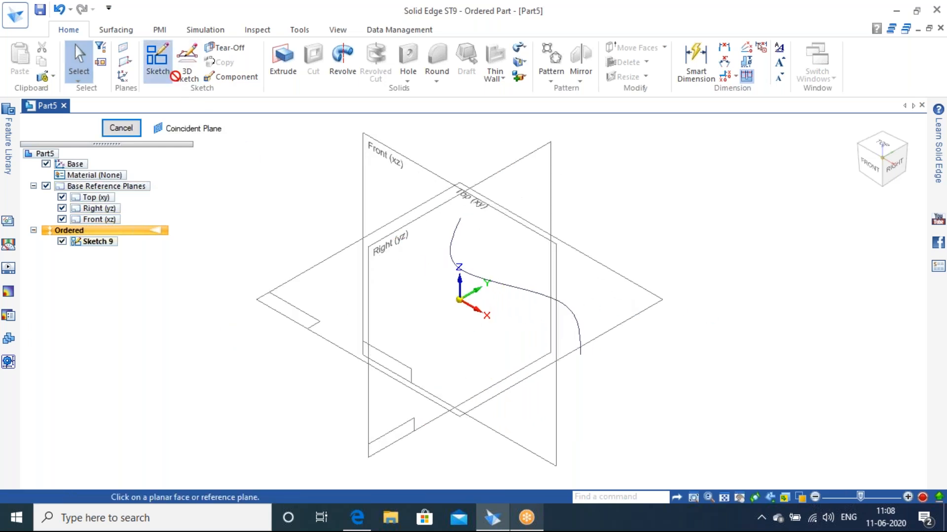
click(643, 289)
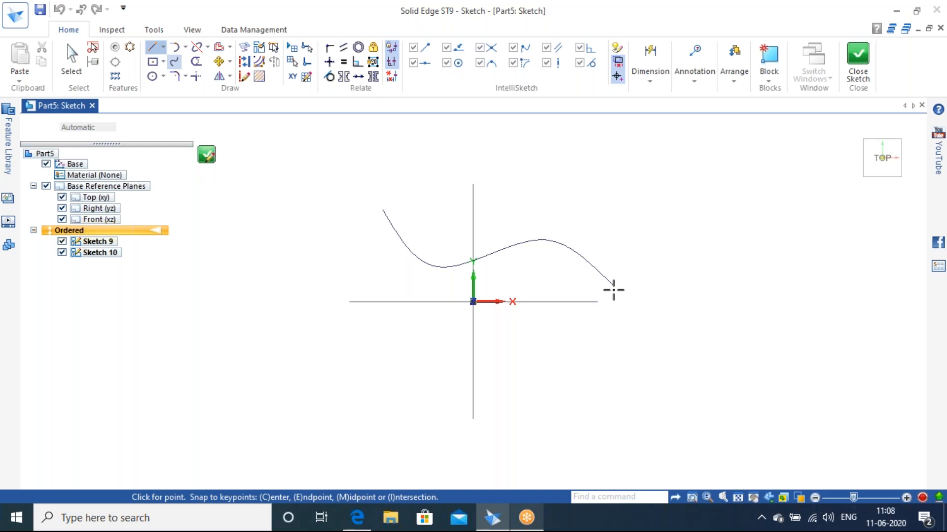
click(613, 286)
mouse_move(613, 286)
mouse_down()
mouse_move(676, 338)
mouse_move(712, 317)
mouse_move(767, 335)
mouse_move(799, 404)
mouse_move(889, 355)
mouse_move(909, 228)
mouse_move(876, 83)
mouse_up()
click(857, 61)
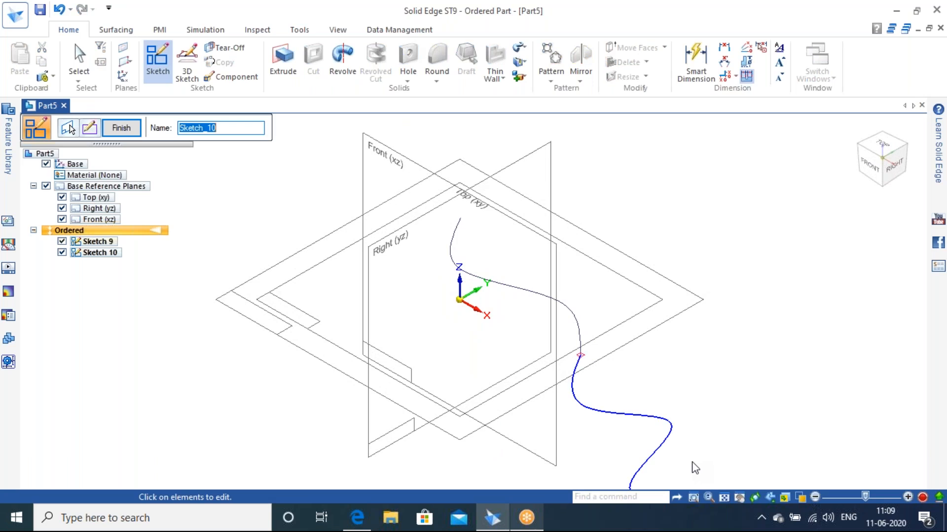
click(71, 129)
click(122, 129)
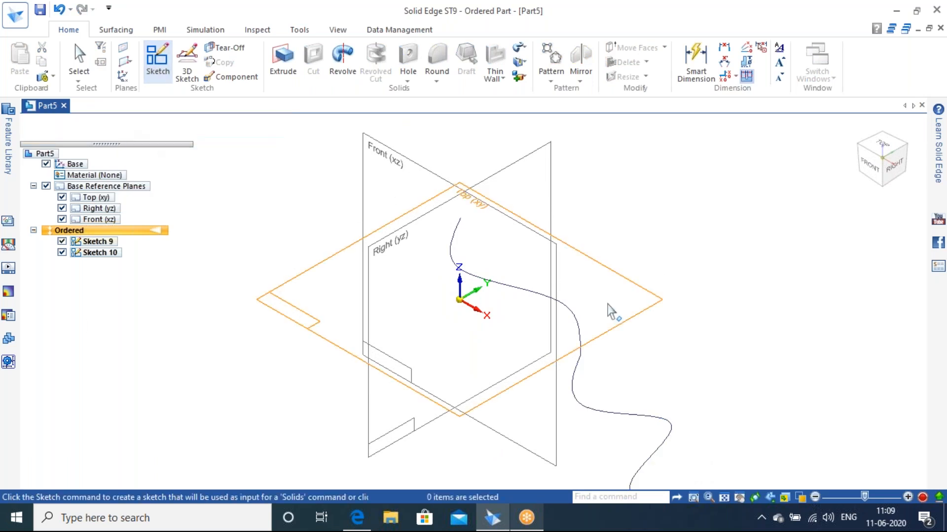
- Create a derived curve from the first wavy spline using Single selection
scroll(598, 302, down, 2)
scroll(643, 347, up, 1)
scroll(650, 353, up, 1)
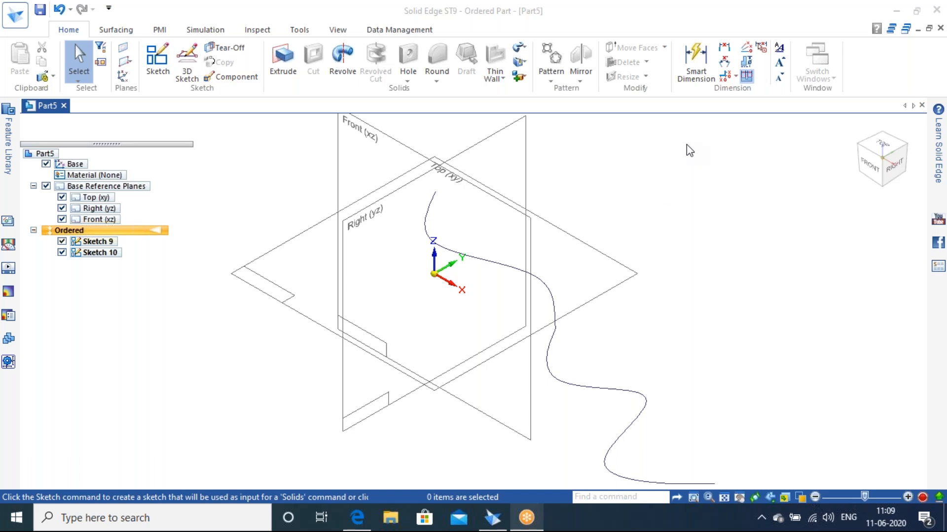
click(116, 31)
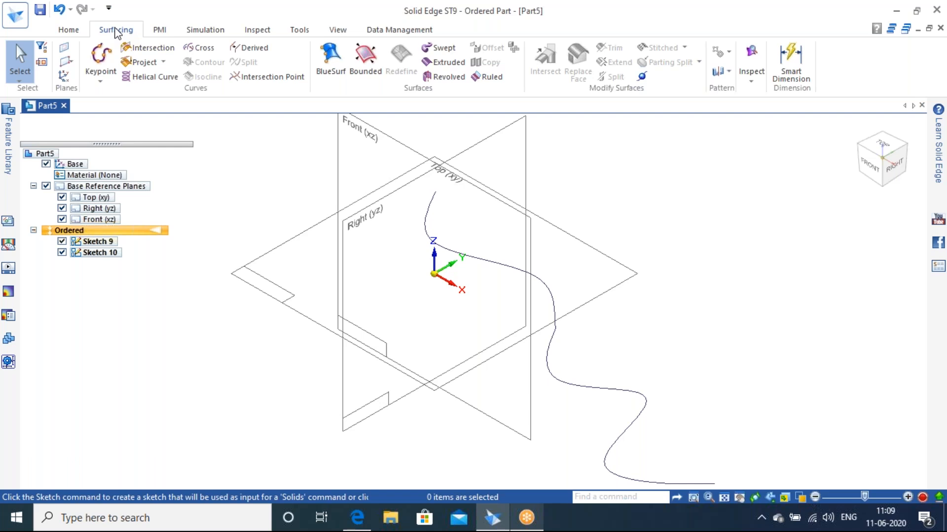
click(254, 48)
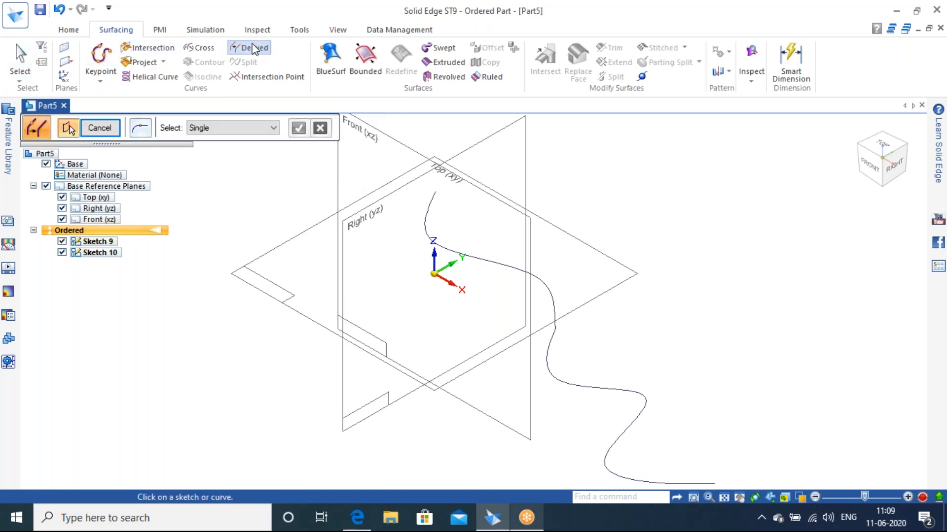
click(484, 261)
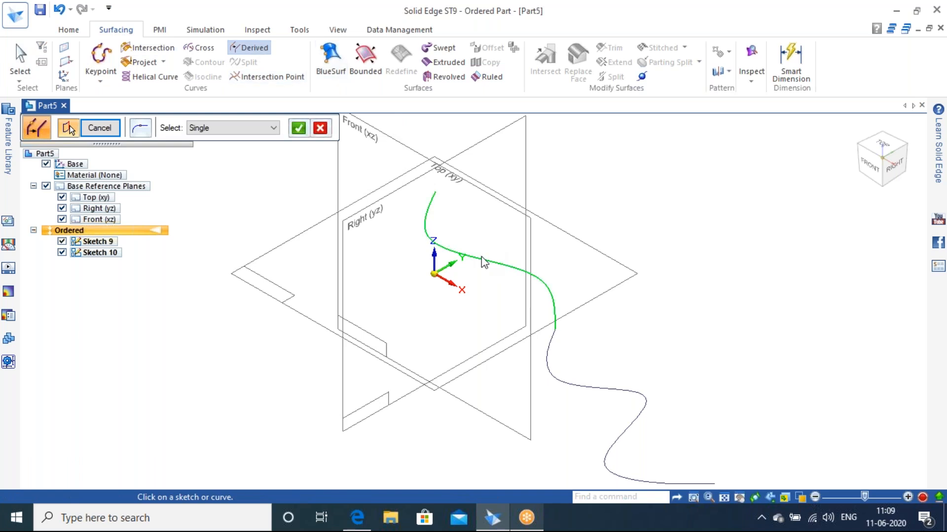
key(Return)
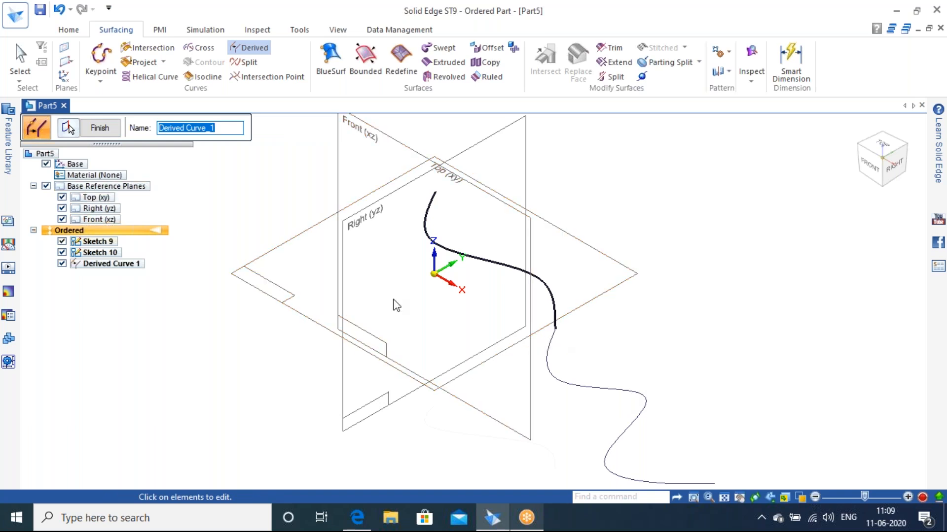
- Add the second wavy spline to the derived curve's selection, accept it and finish the curve
click(69, 128)
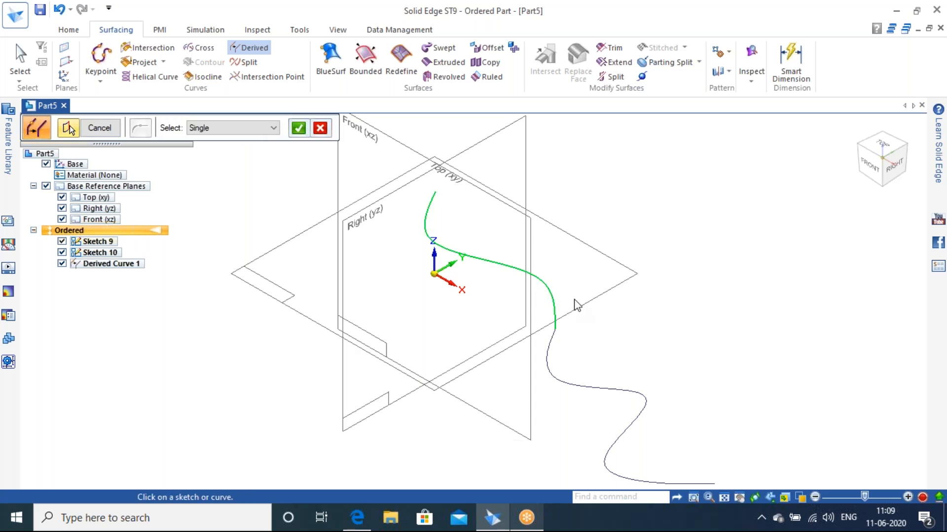
click(550, 344)
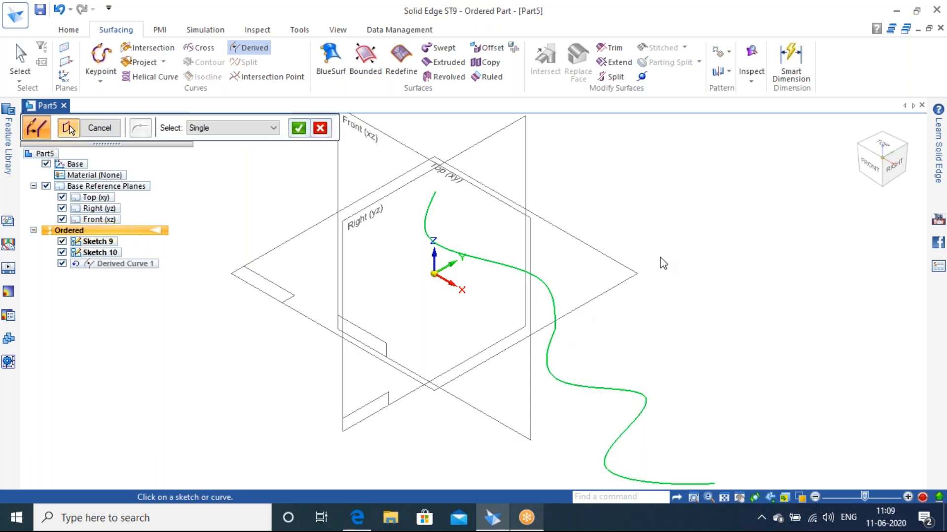
click(298, 128)
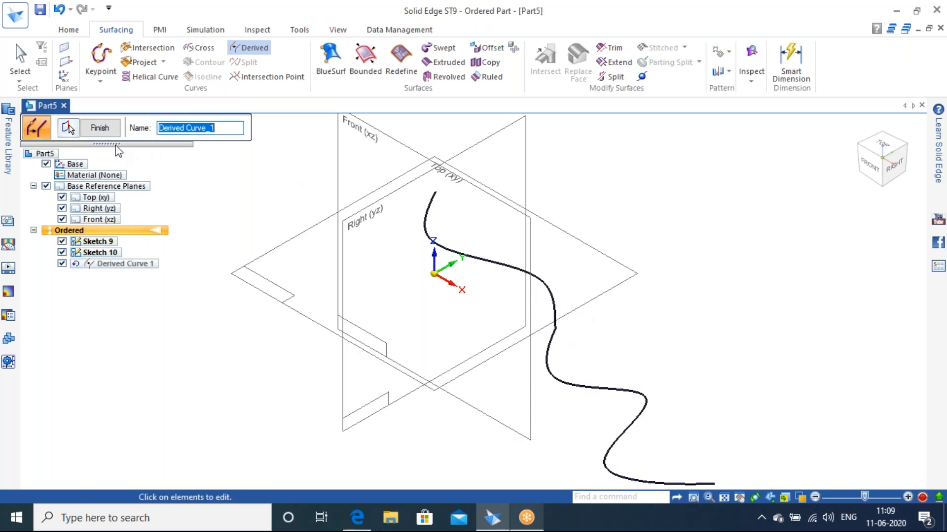
click(99, 127)
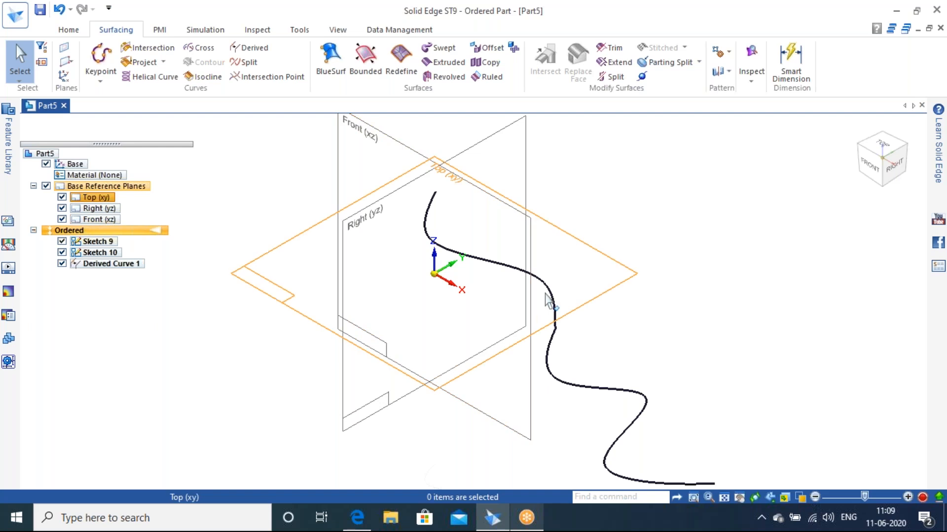
- Inspect the derived curve along both splines and delete it, keeping the two sketches
scroll(636, 320, down, 3)
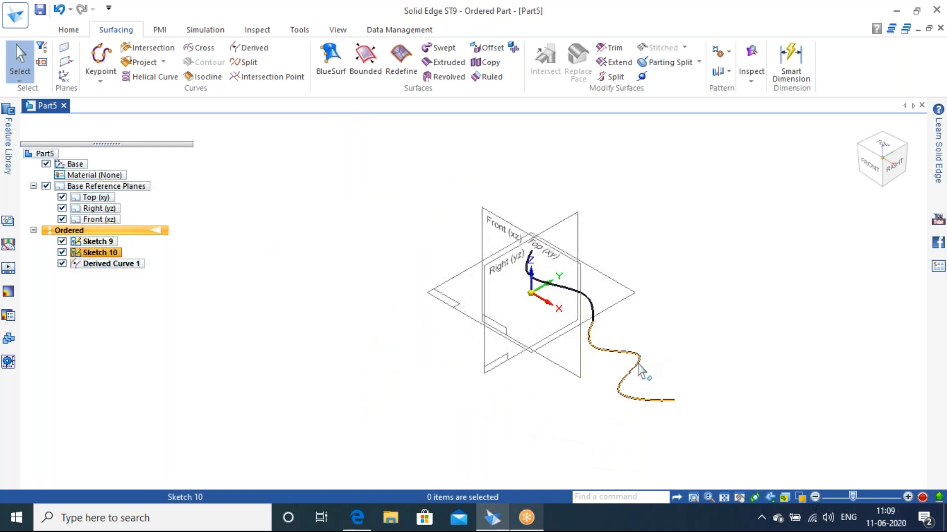
click(105, 264)
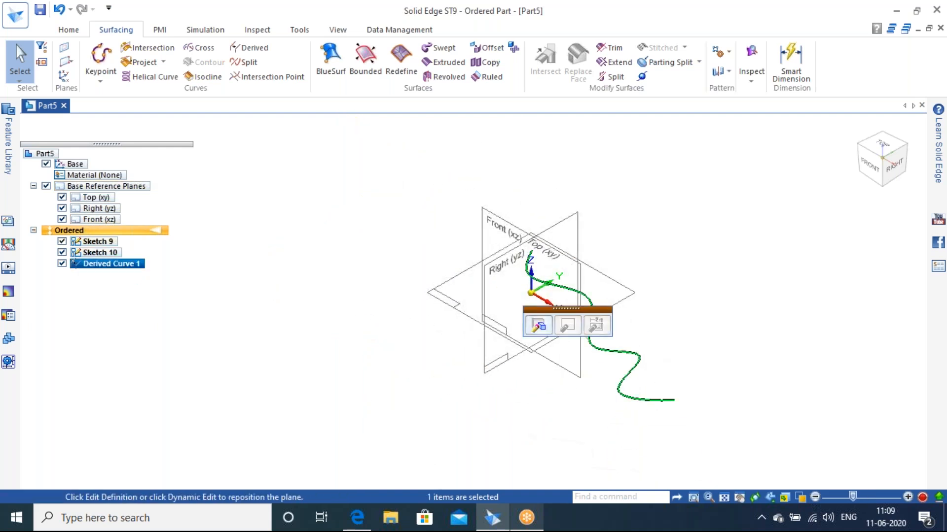
scroll(663, 289, up, 2)
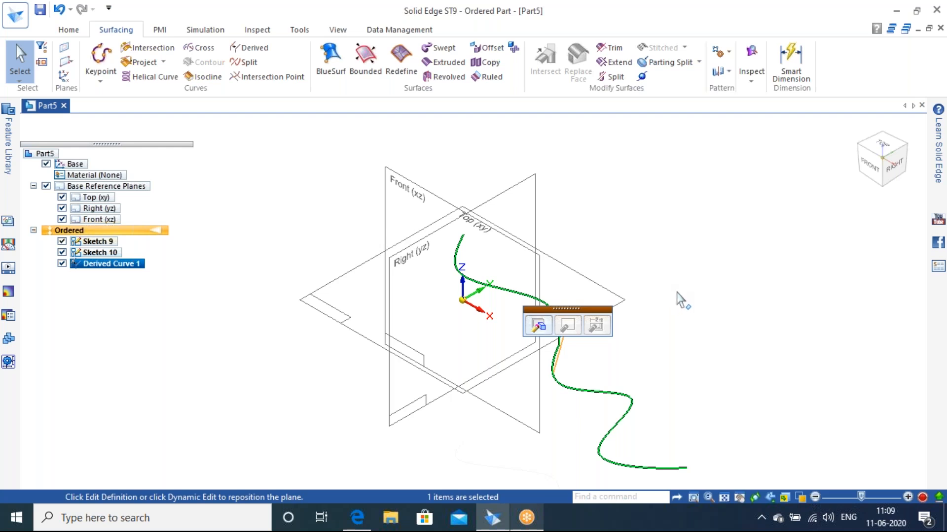
shift+middle_drag(676, 295, 650, 241)
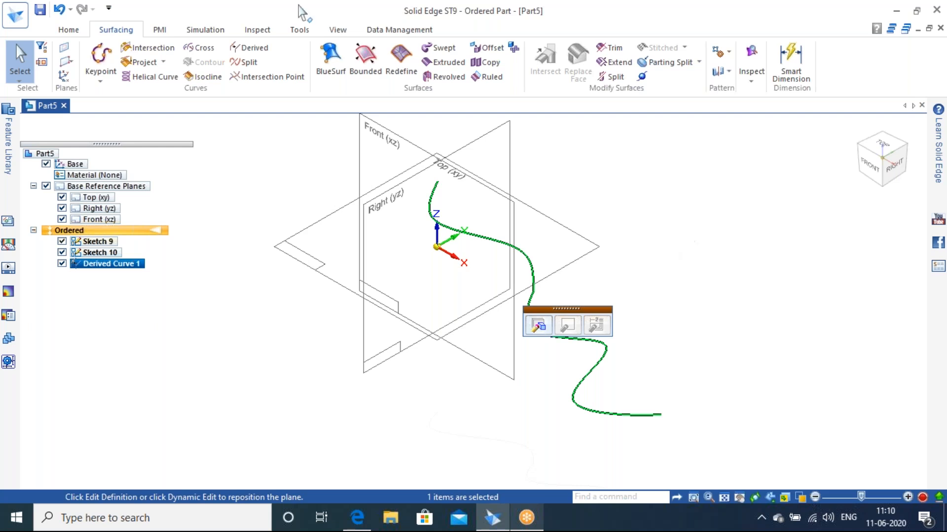
middle_drag(539, 167, 557, 246)
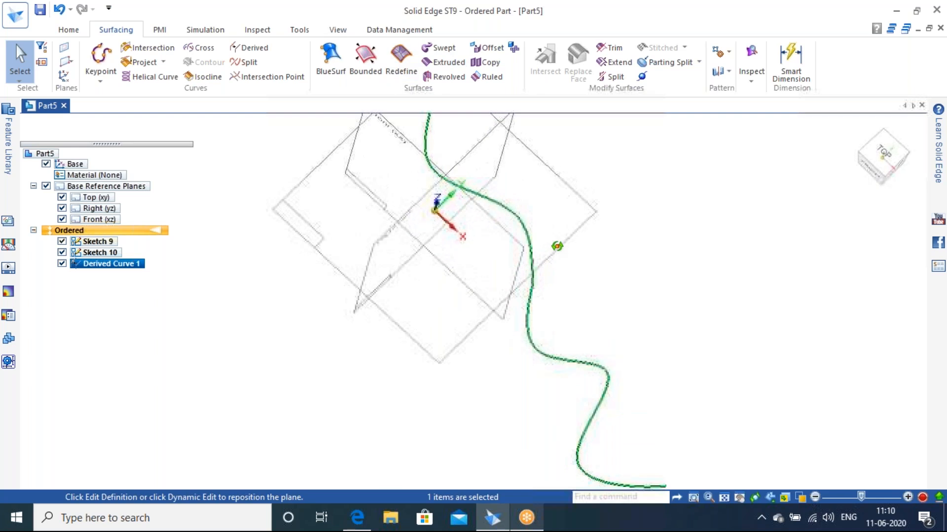
click(178, 352)
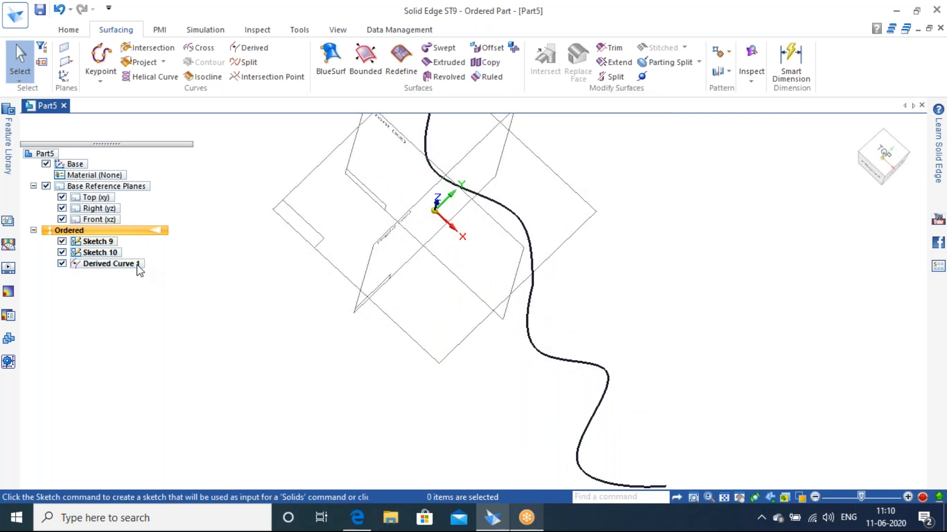
click(138, 265)
right_click(139, 270)
click(188, 368)
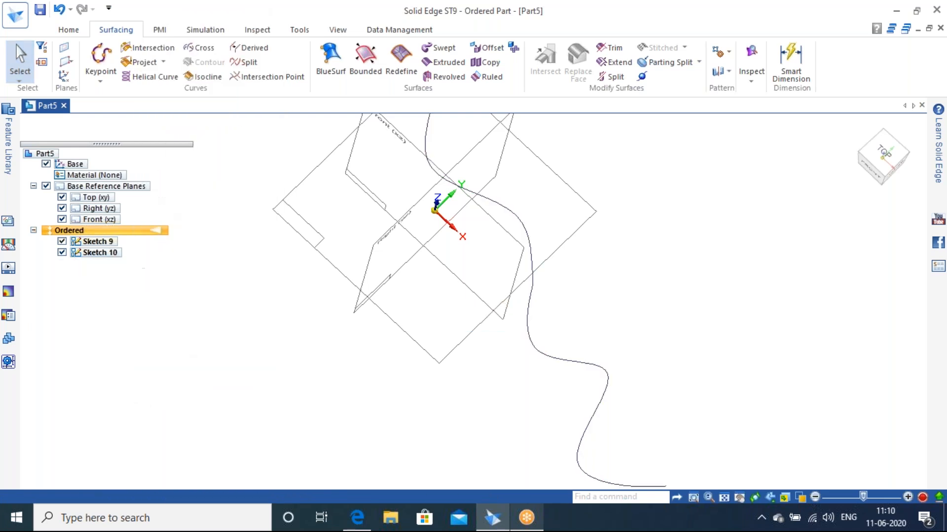
- Create a new derived curve from both connected wavy splines using Single selection
click(97, 241)
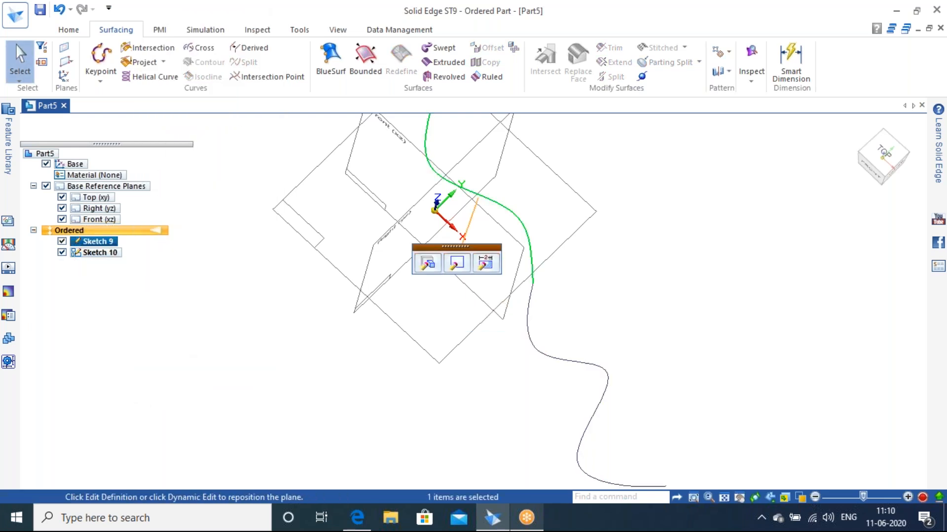
click(108, 253)
click(209, 312)
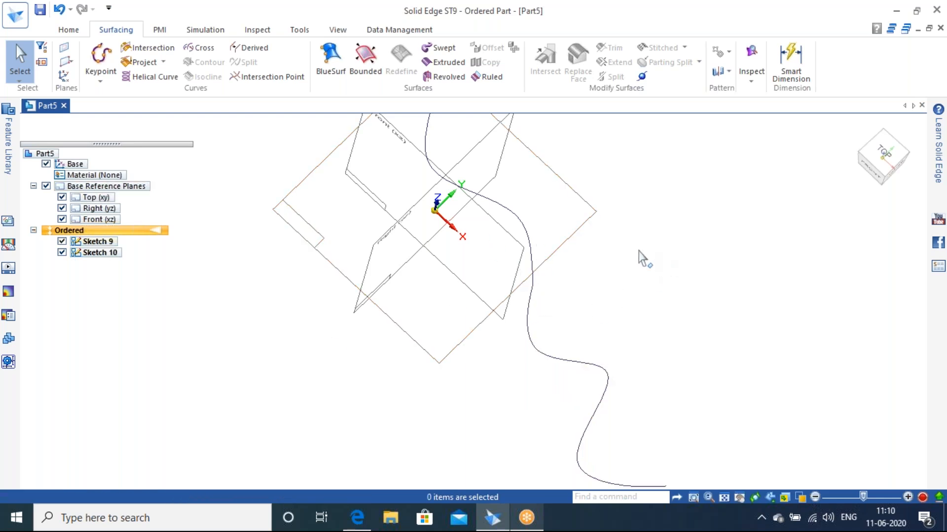
click(249, 47)
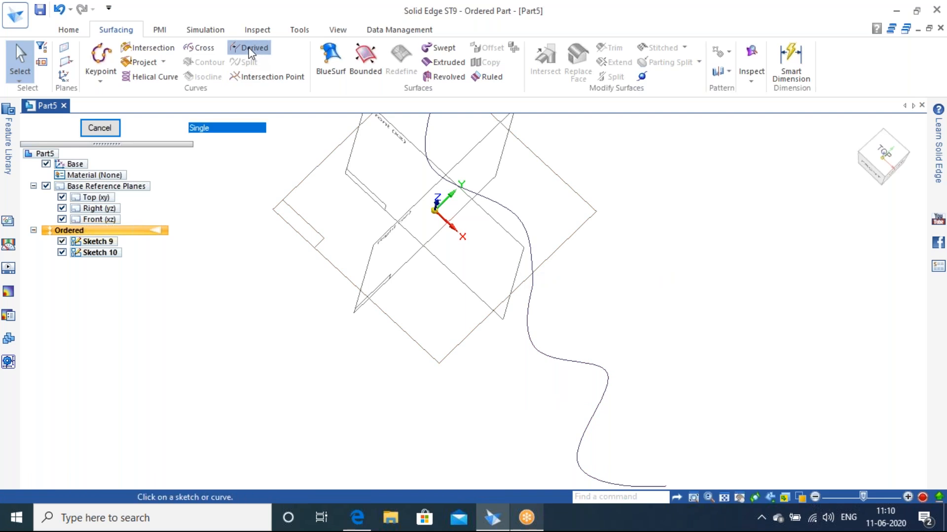
click(500, 207)
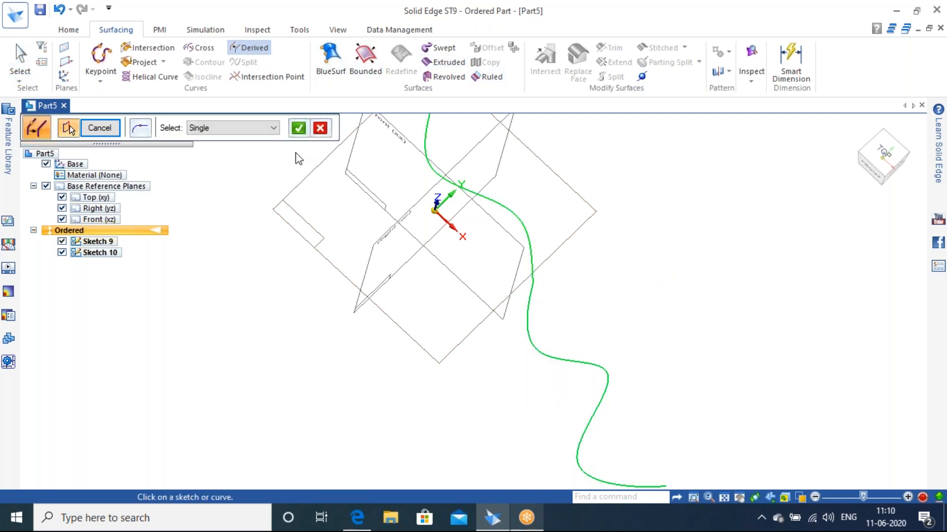
click(298, 127)
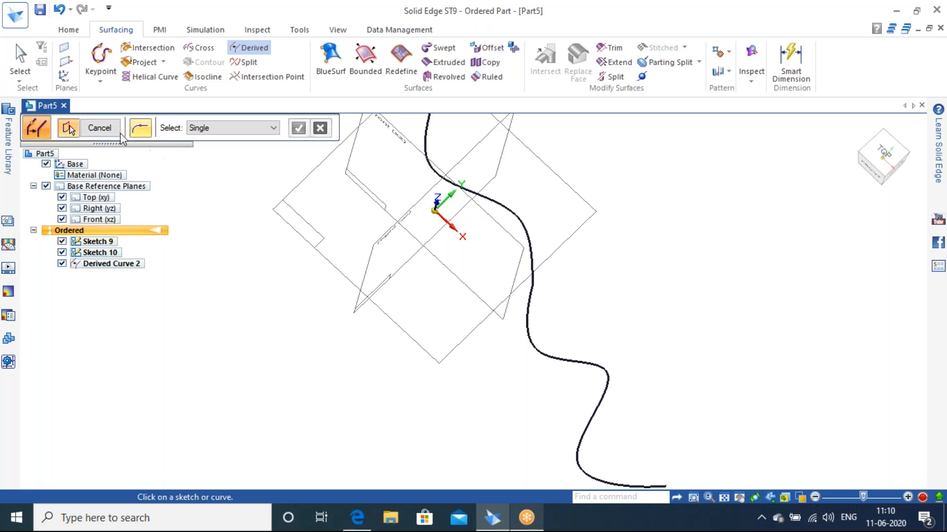
- Leave the Derived Curve command and undo the recent edits until only the first wavy spline sketch remains
click(97, 128)
click(118, 267)
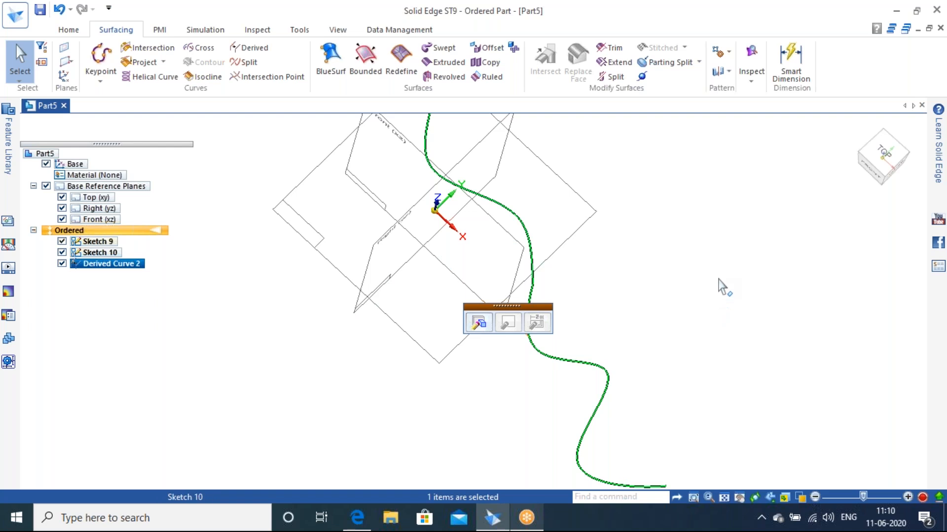
key(ctrl+z)
key(ctrl+z)
key(ctrl+z)
key(ctrl+z)
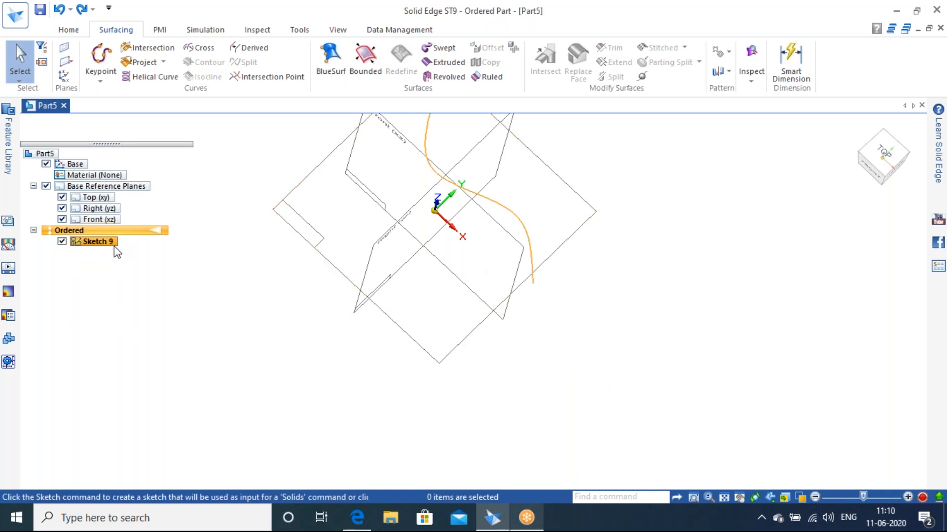
- Redo the undone edits to restore the second wavy spline sketch and its derived curve
key(ctrl+t)
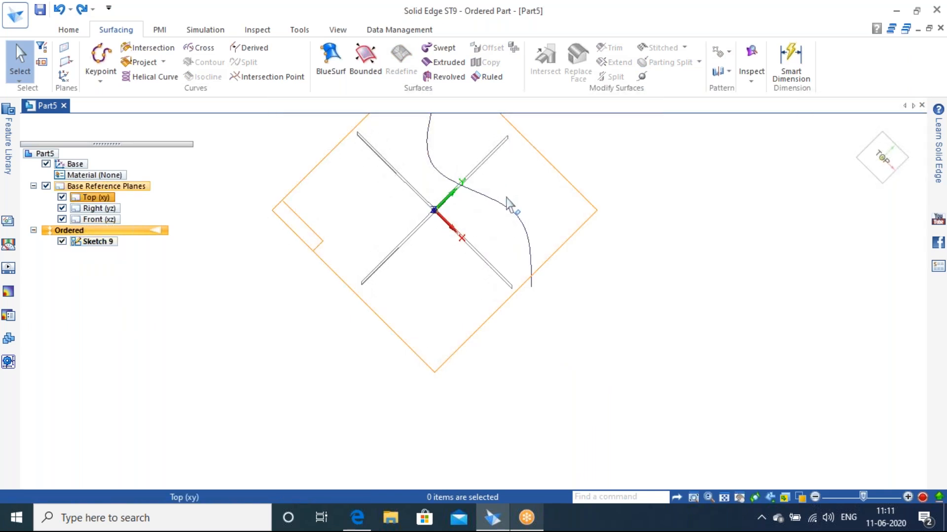
shift+middle_drag(627, 142, 590, 198)
scroll(589, 198, up, 2)
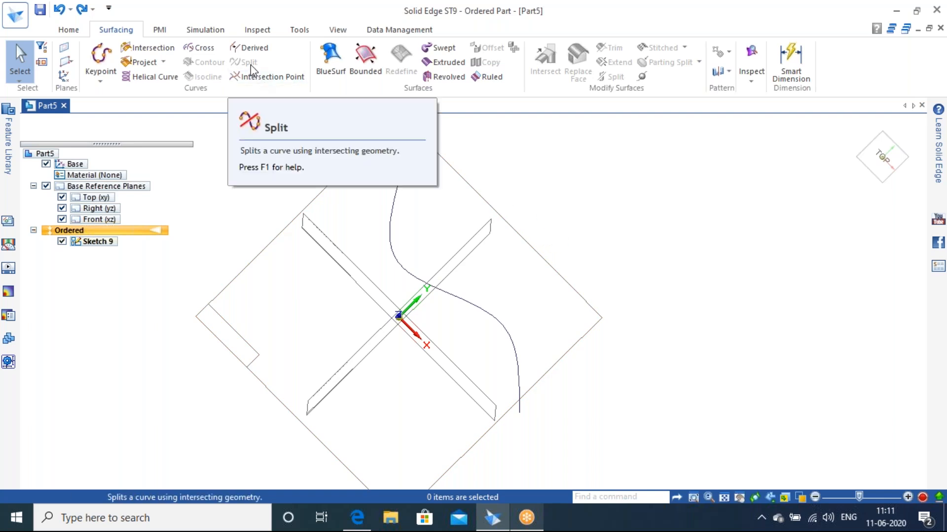
mouse_move(856, 135)
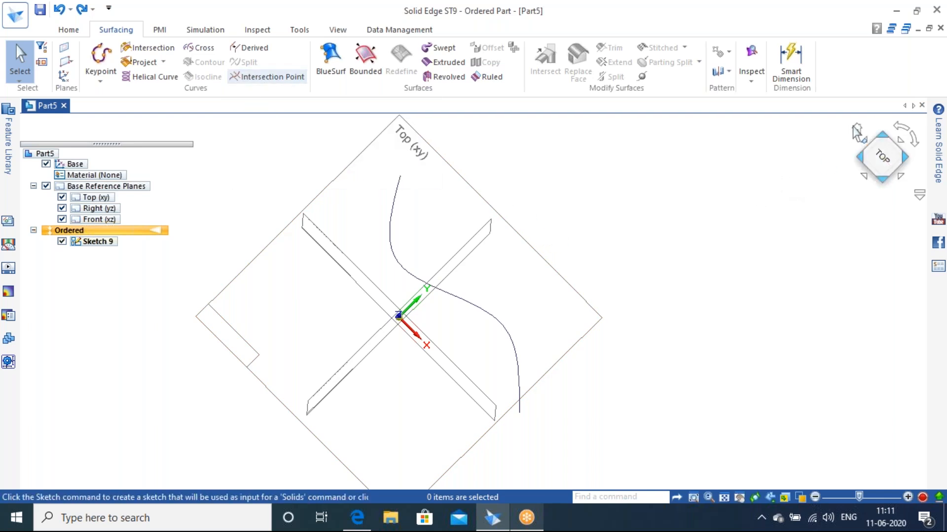
click(882, 165)
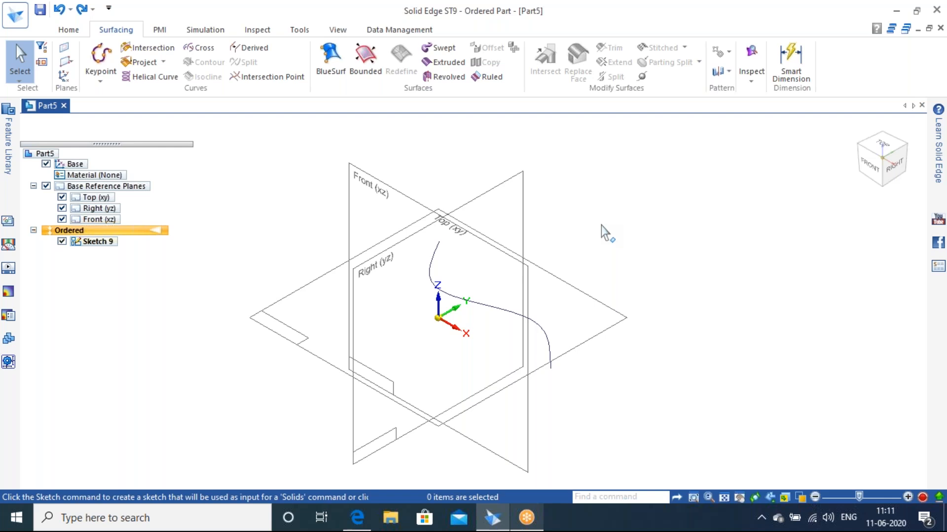
key(ctrl+y)
key(ctrl+y)
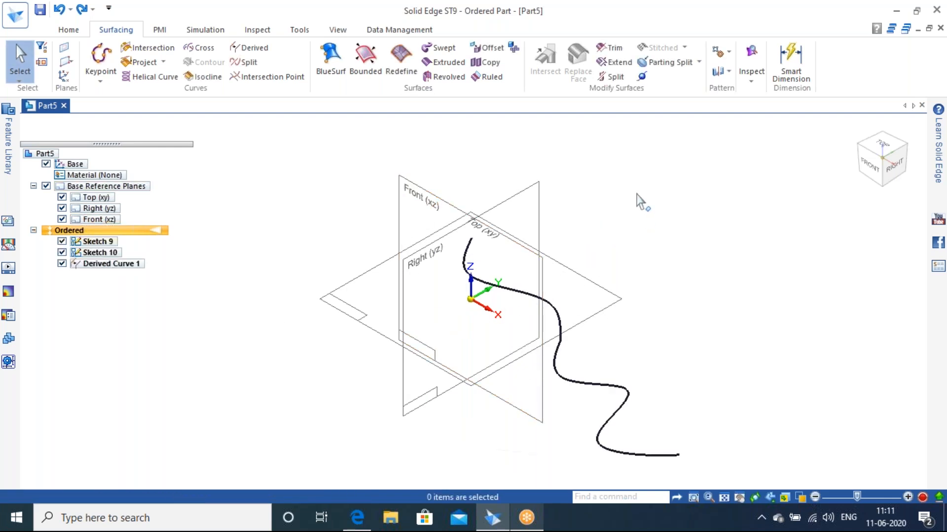
- Start a split curve with Chain selection and accept the upper wavy spline as the curve to split
middle_drag(628, 174, 609, 225)
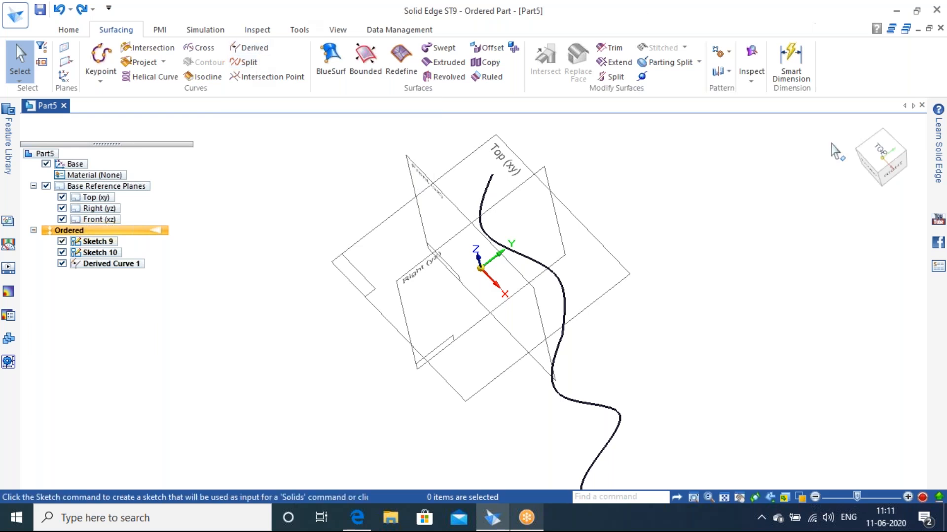
mouse_move(858, 146)
click(856, 128)
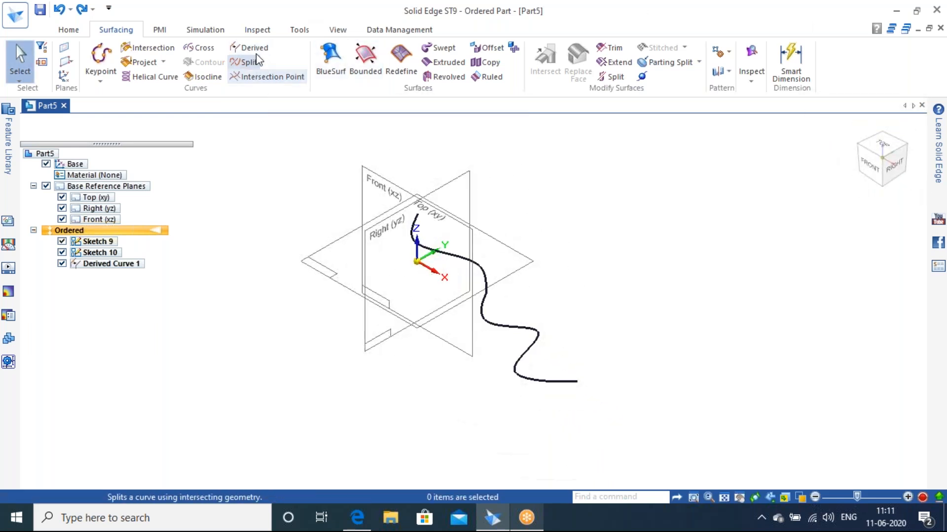
scroll(382, 167, up, 5)
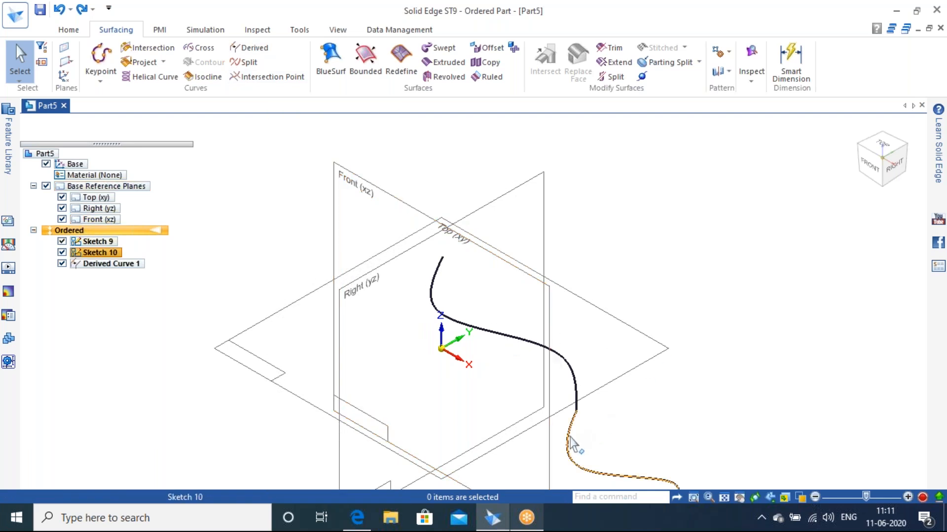
click(129, 263)
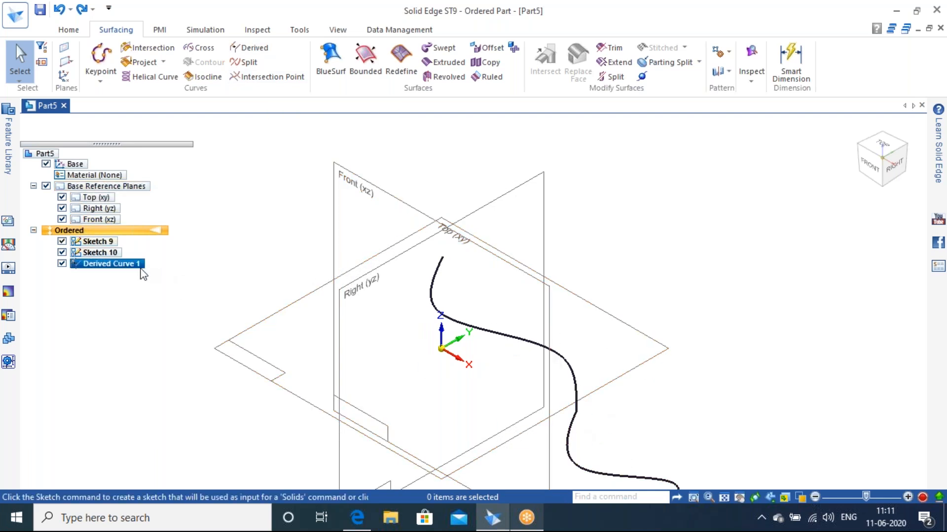
click(222, 212)
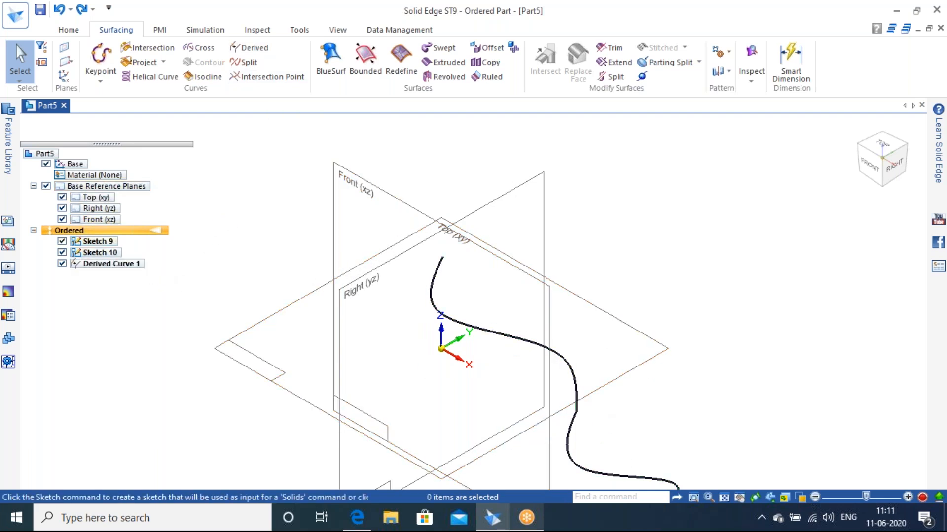
click(250, 64)
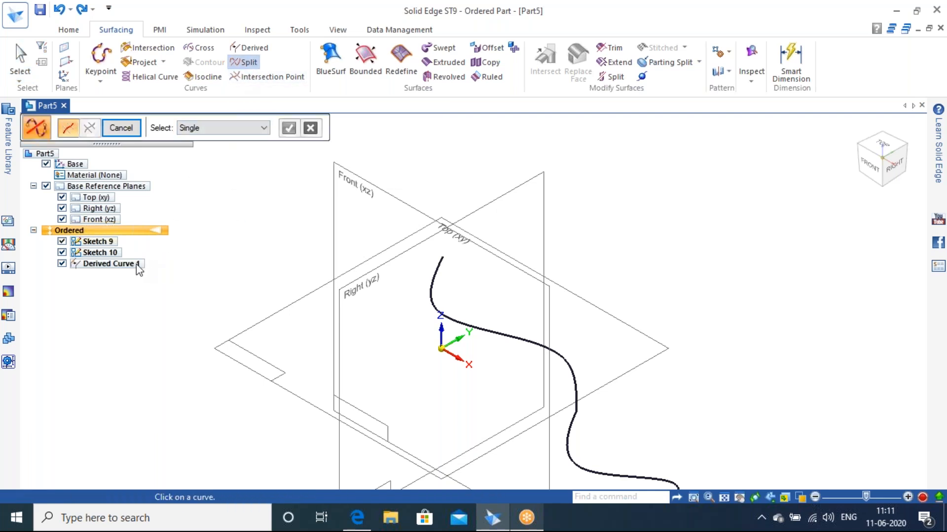
click(257, 132)
click(245, 148)
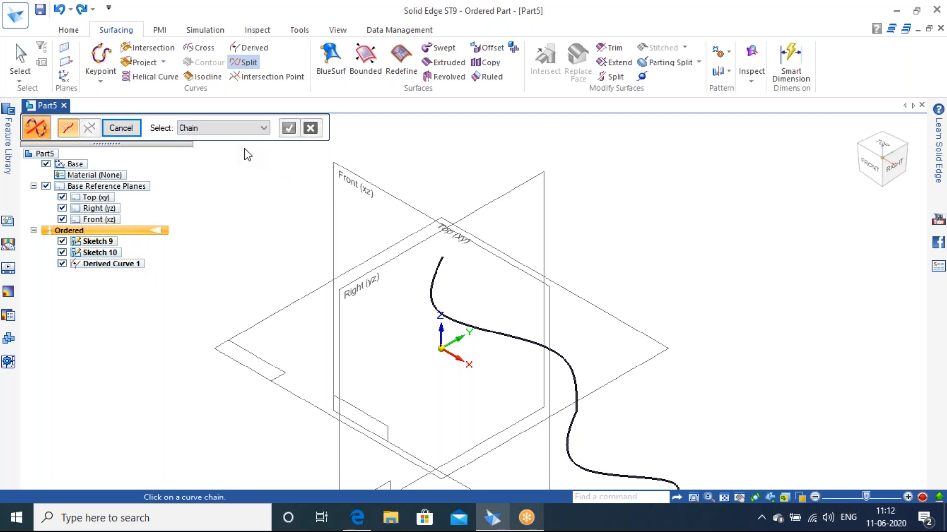
click(483, 336)
right_click(485, 337)
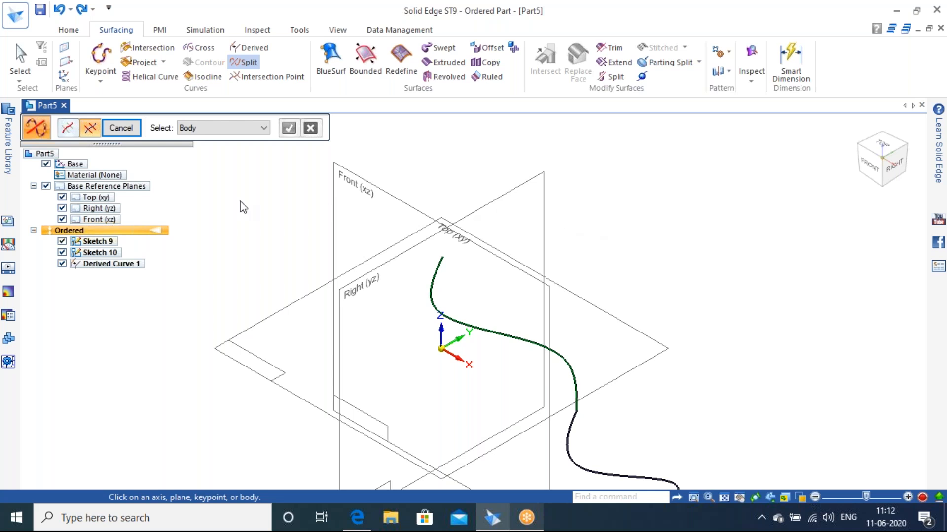
- Split the selected curve with the Right (yz) plane, finish the split curve and leave the Split command
middle_drag(540, 182, 556, 214)
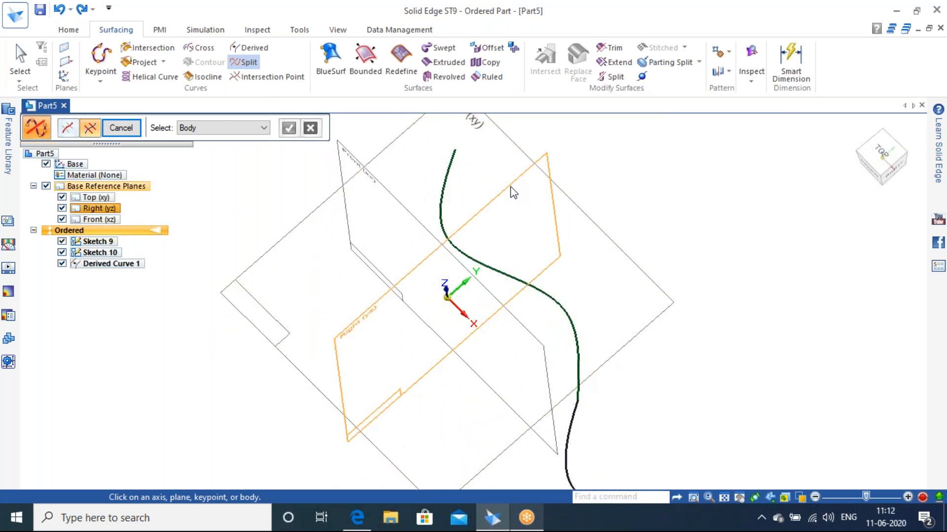
click(510, 188)
click(289, 129)
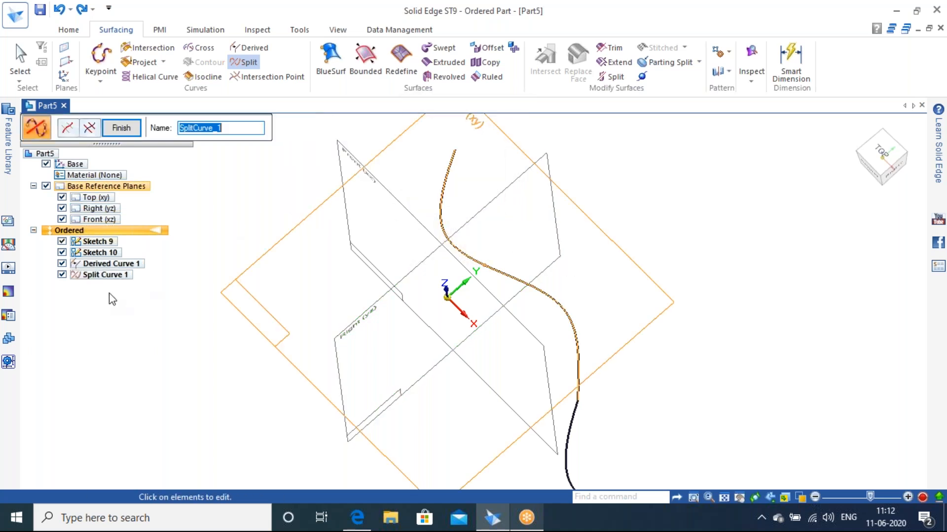
click(135, 130)
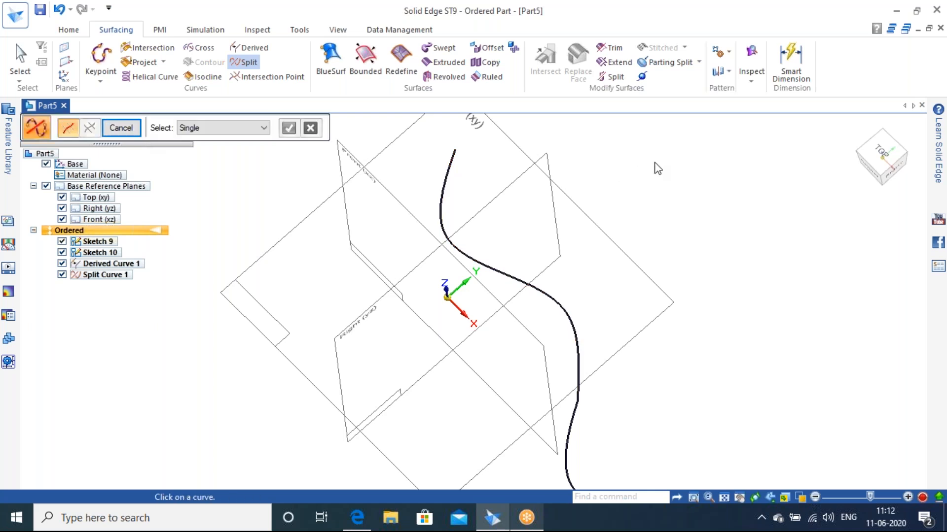
mouse_move(860, 153)
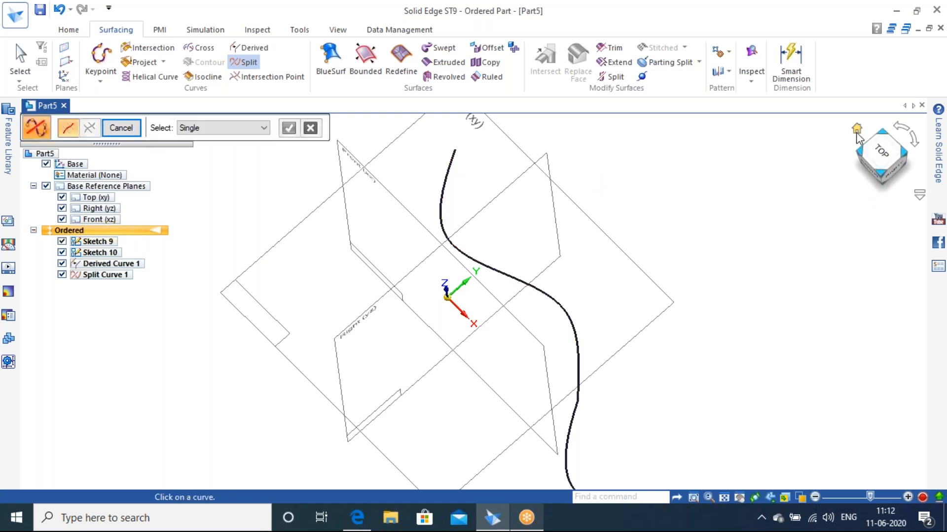
click(856, 130)
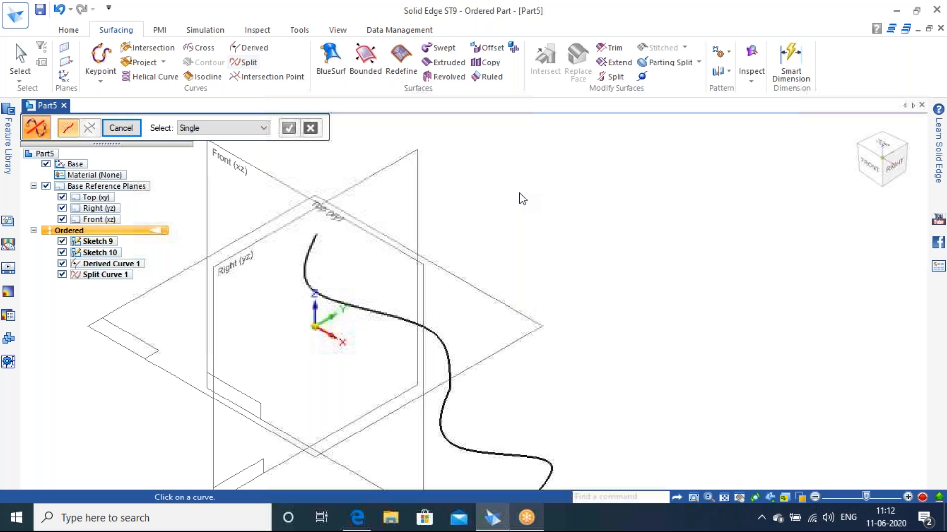
scroll(522, 199, up, 1)
click(121, 128)
shift+middle_drag(527, 170, 656, 182)
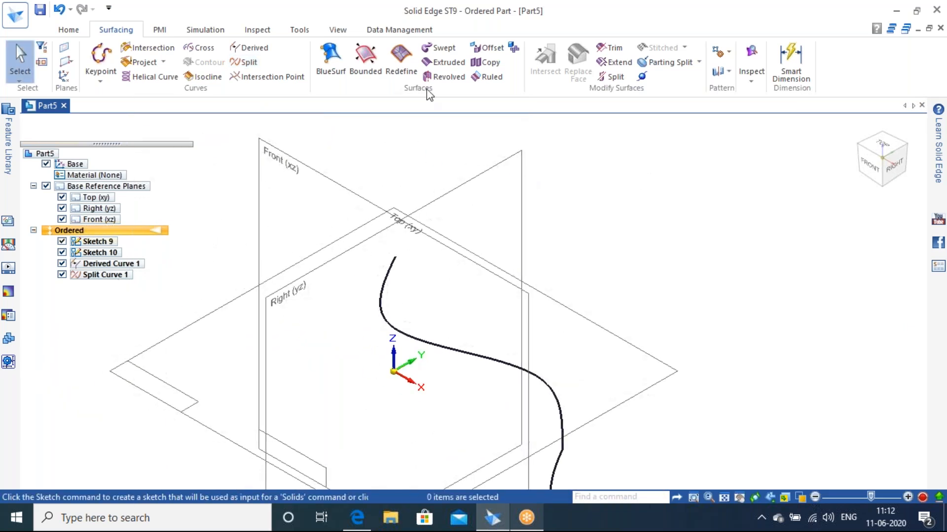
- Check the split of the derived curve by picking only its first segment with single-element selection in the Extruded surface command
click(445, 65)
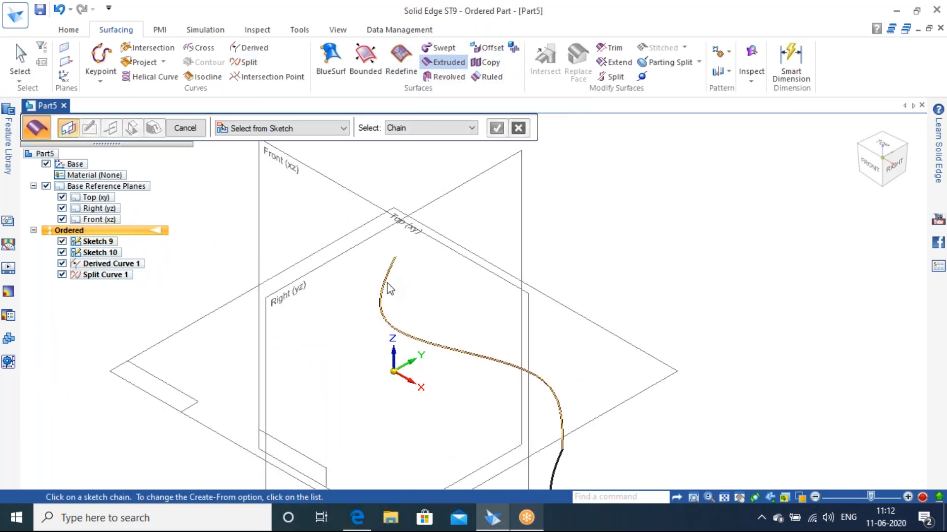
click(419, 129)
click(417, 141)
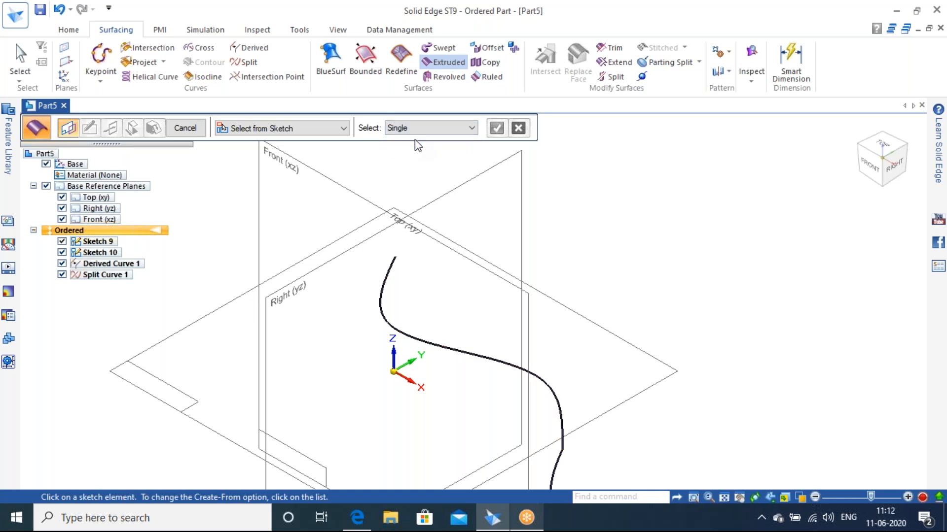
click(392, 275)
middle_drag(435, 288, 519, 295)
middle_click(516, 289)
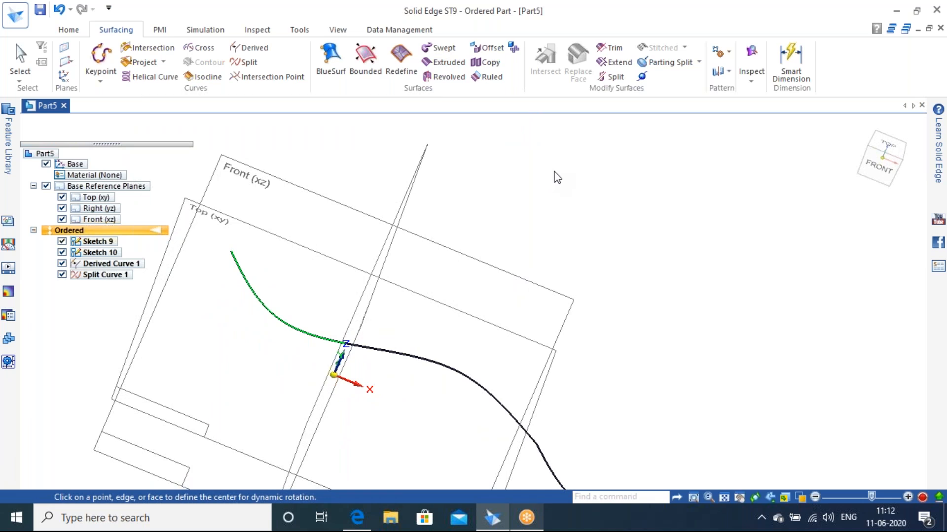
mouse_move(887, 154)
click(857, 130)
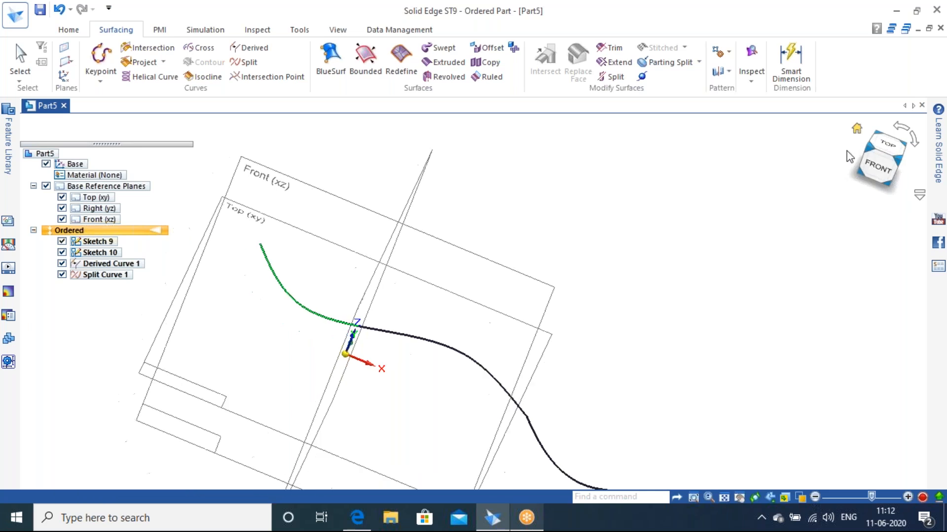
- Undo the split curve, the derived curve and Sketch 10, keeping only Sketch 9 in the part
key(ctrl+z)
key(ctrl+z)
key(ctrl+z)
key(ctrl+z)
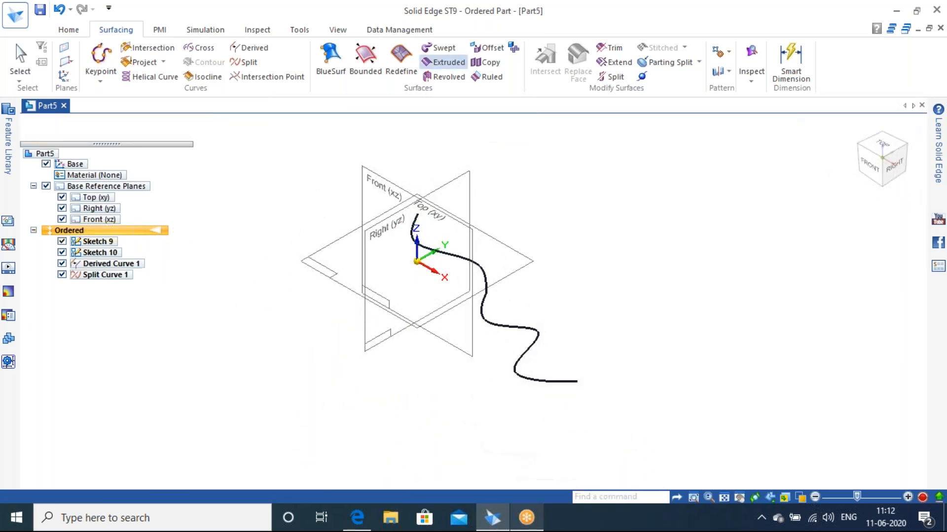
key(ctrl+z)
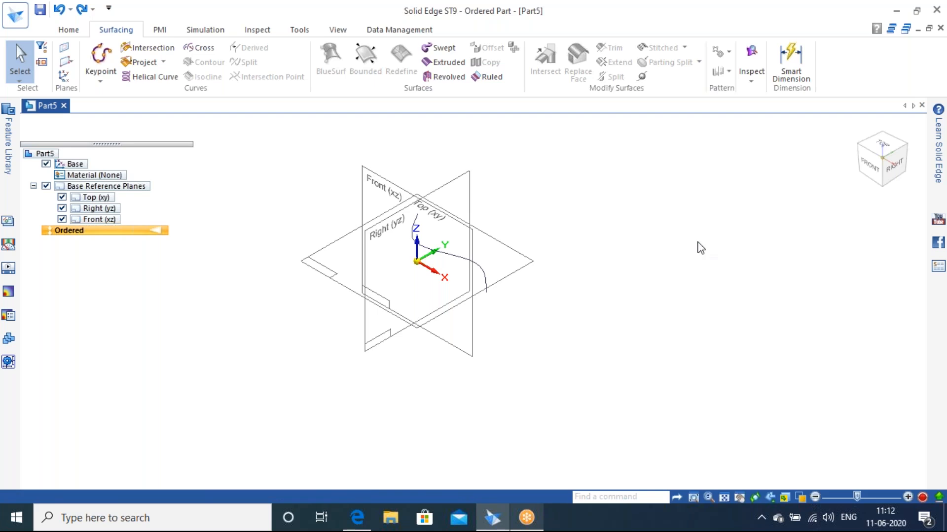
scroll(476, 199, up, 5)
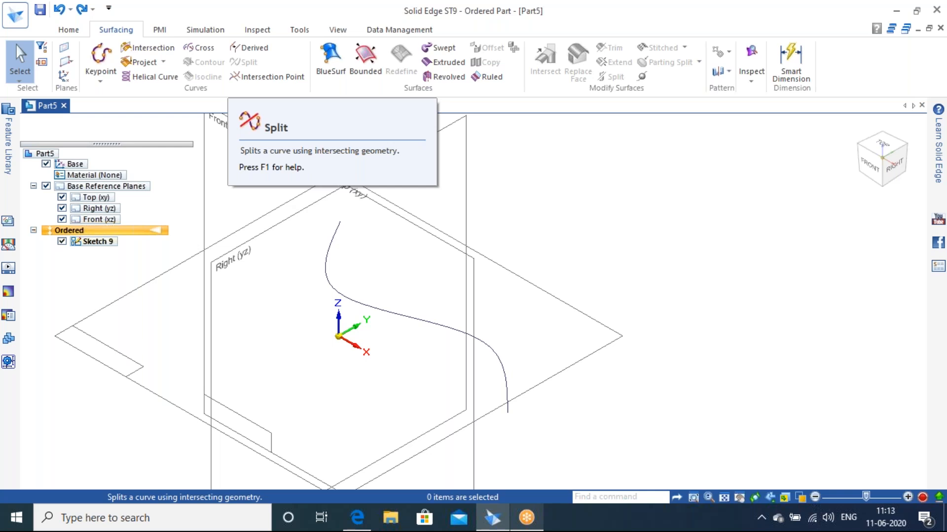
click(141, 64)
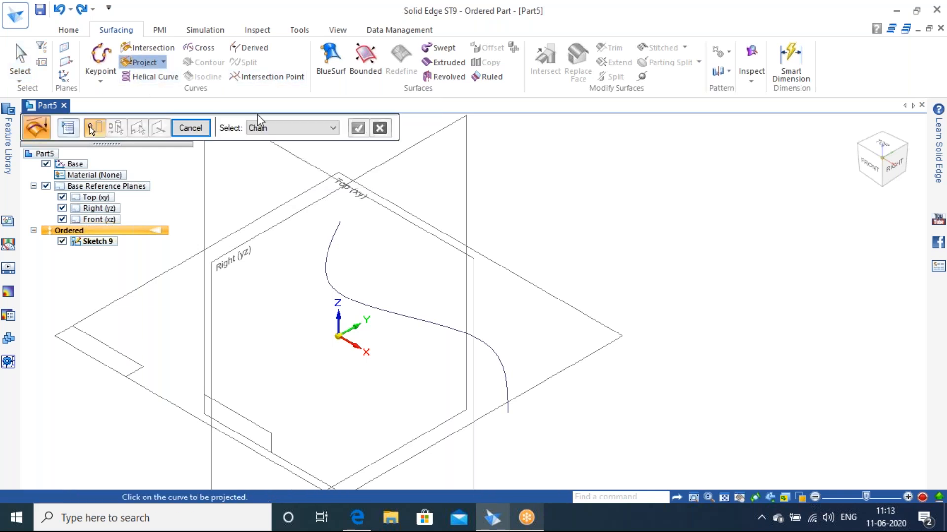
click(447, 328)
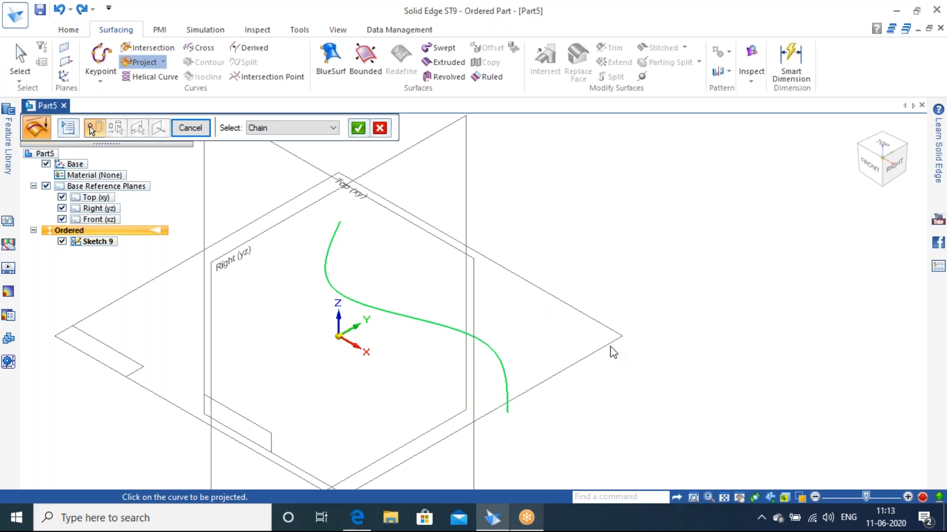
scroll(622, 351, down, 2)
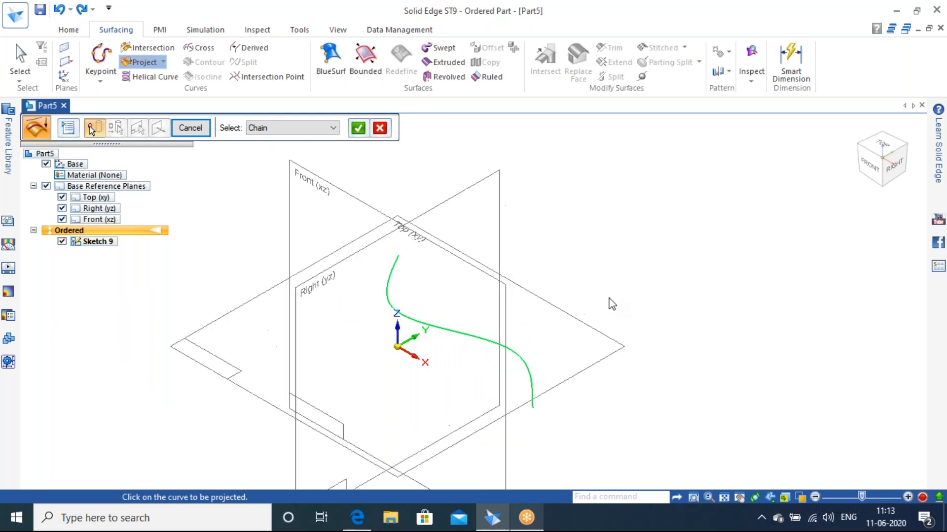
click(192, 128)
- Create a reference plane parallel to the Top (xy) plane, offset 10 mm above it
click(66, 61)
click(79, 77)
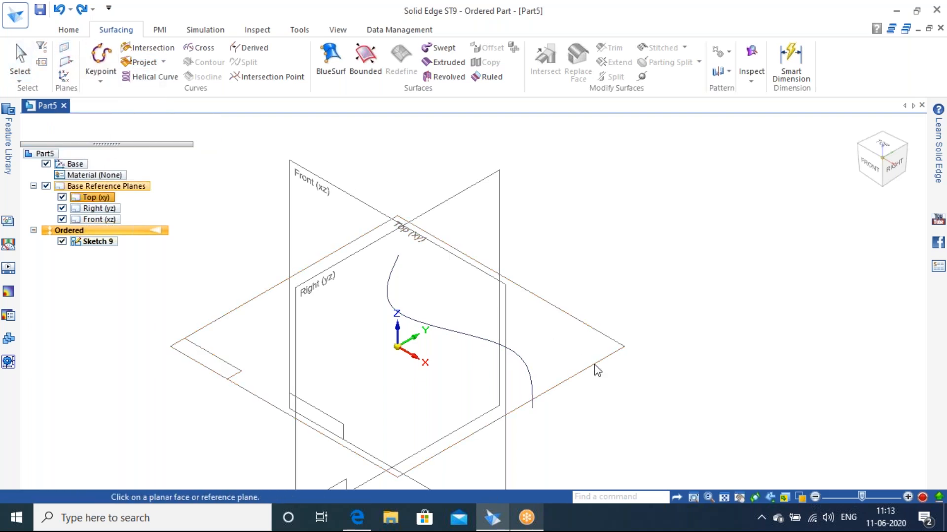
click(596, 336)
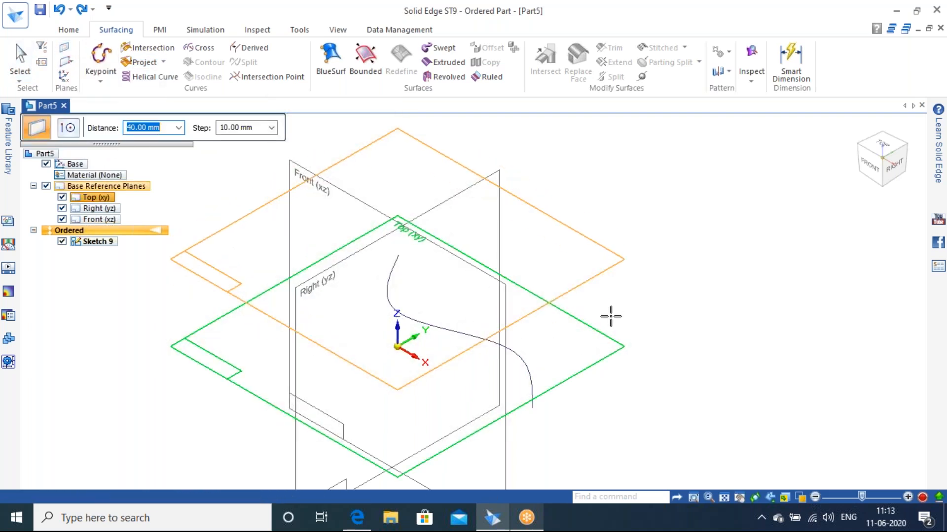
key(Tab)
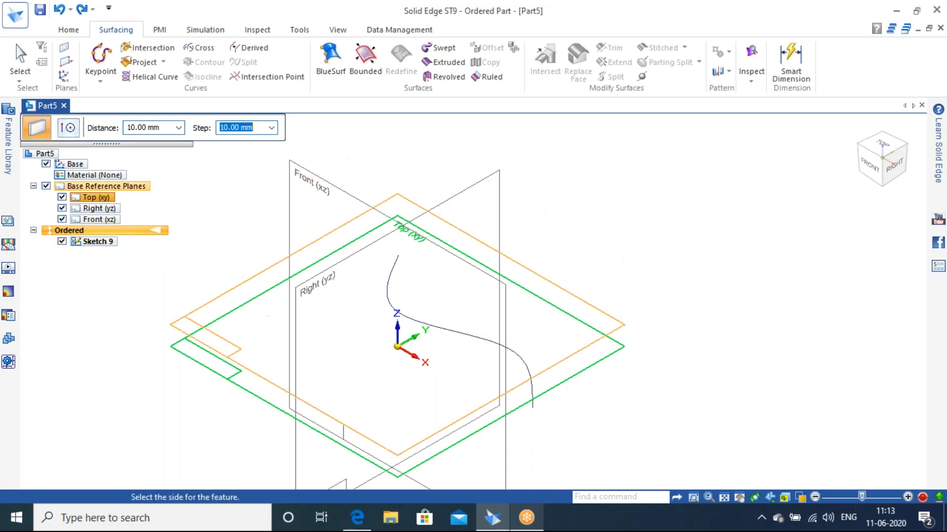
click(625, 319)
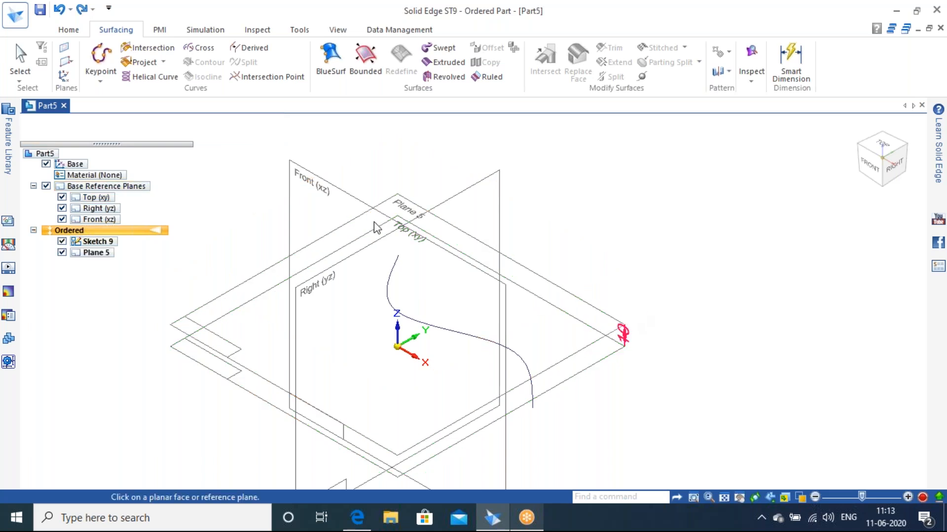
- Project the Sketch 9 curve upward onto the offset plane with the Project curve command
click(132, 62)
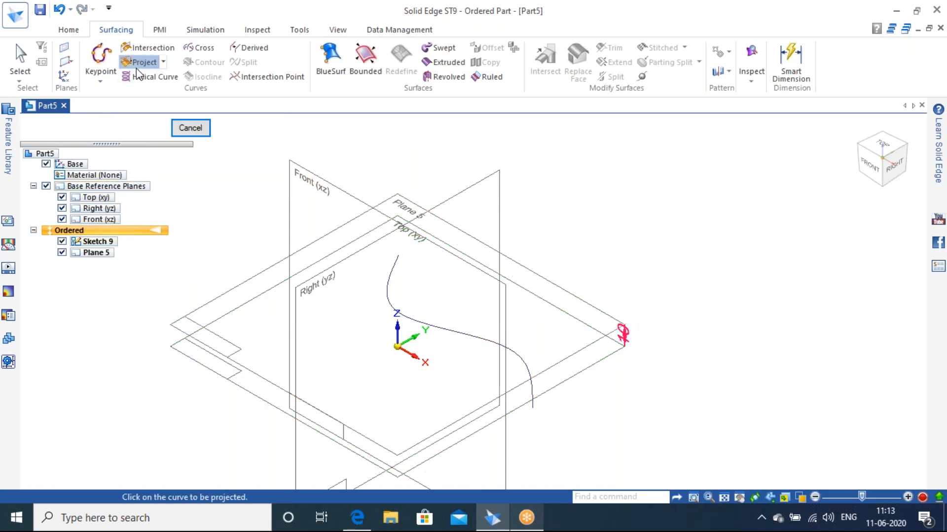
click(483, 336)
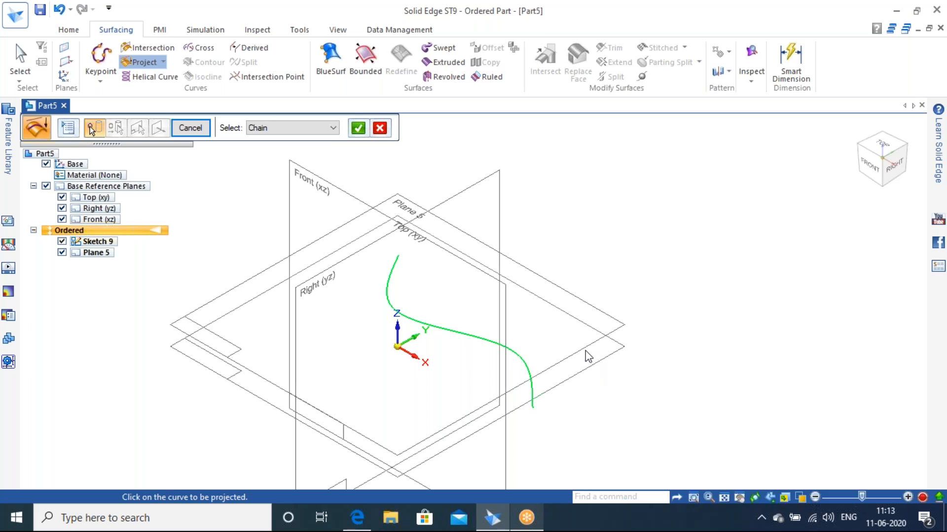
right_click(581, 255)
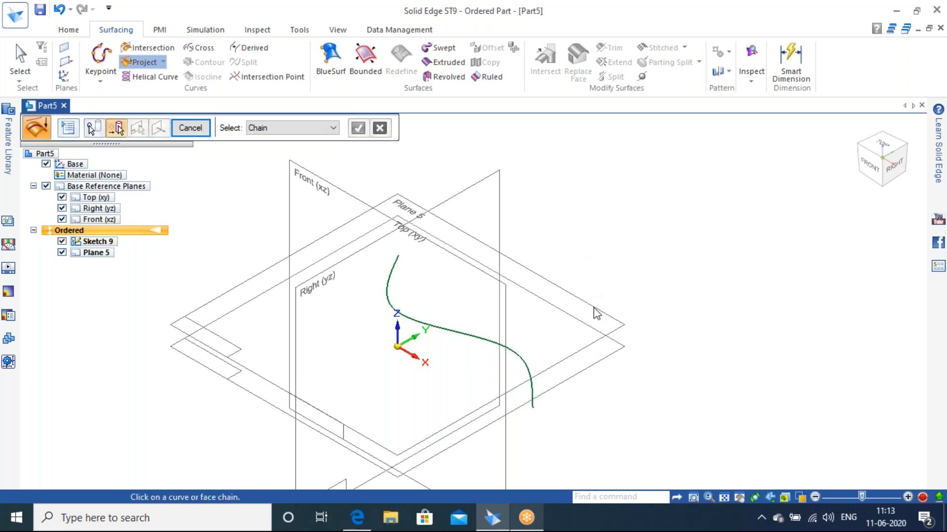
click(594, 314)
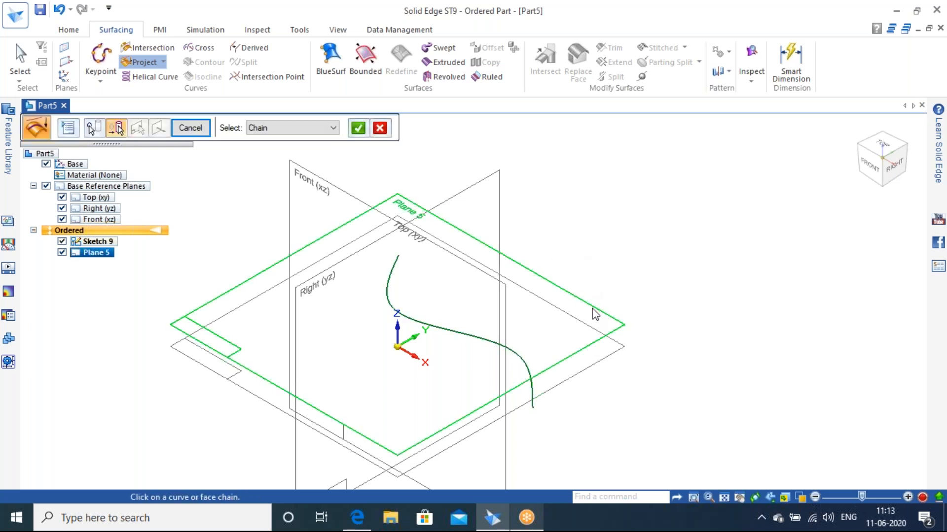
click(359, 130)
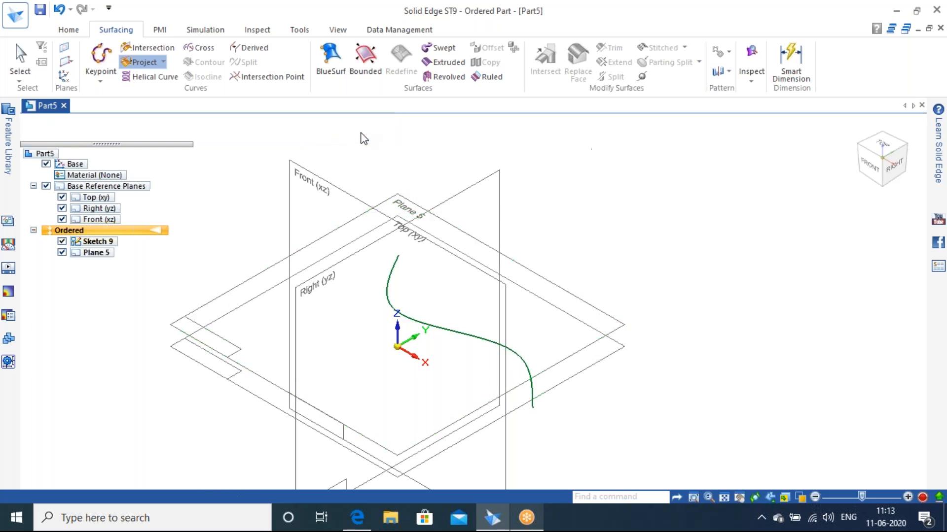
click(353, 189)
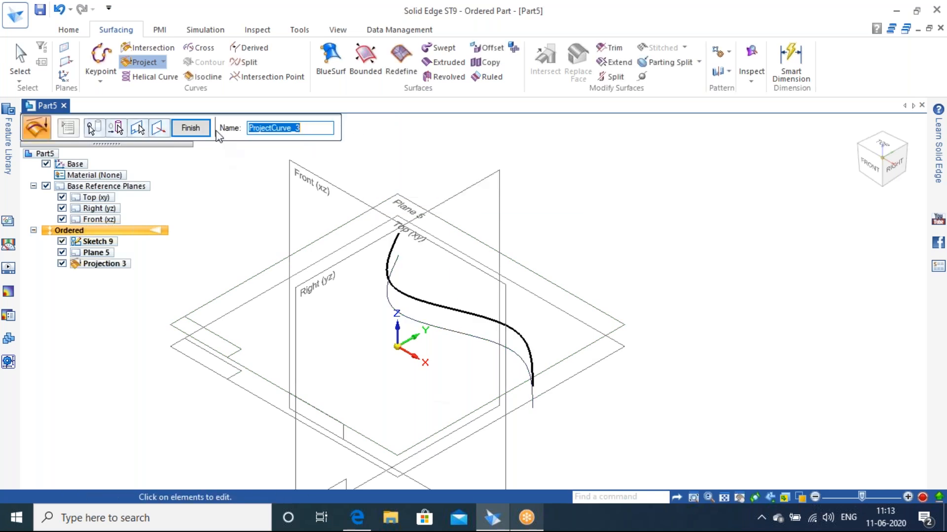
click(191, 128)
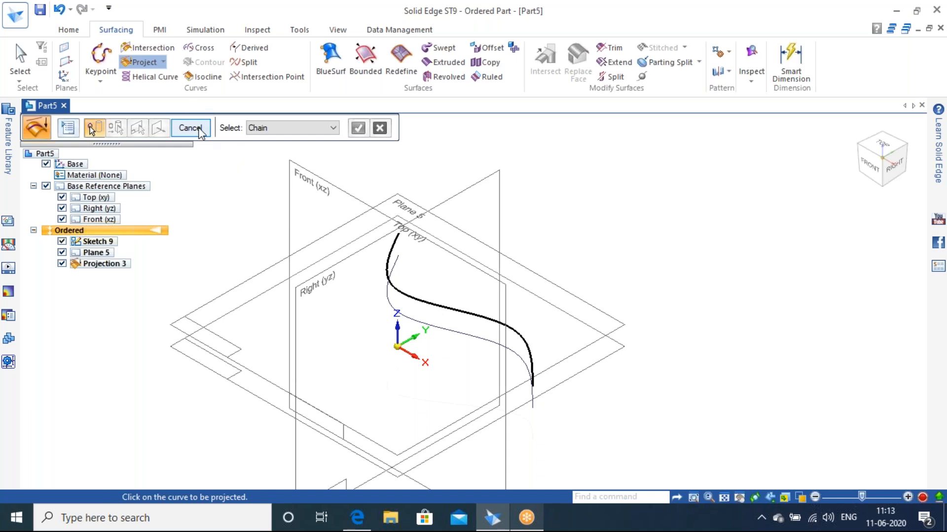
click(190, 128)
- Split the projected curve where it crosses the Right (yz) plane
middle_drag(486, 347, 507, 295)
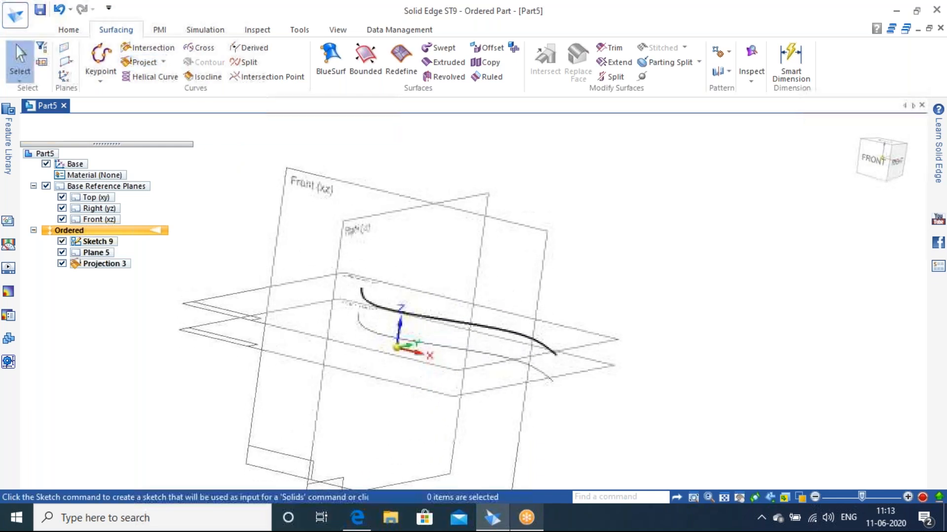
click(247, 62)
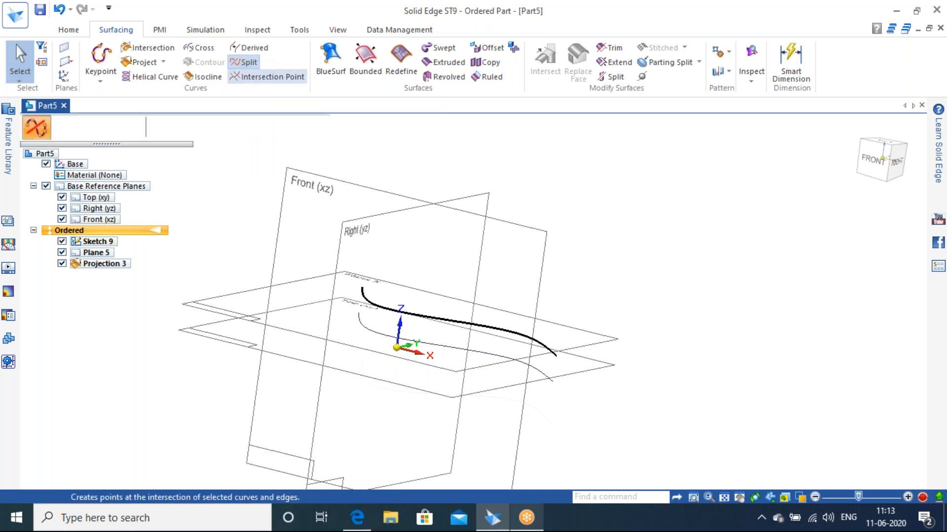
middle_drag(548, 220, 513, 308)
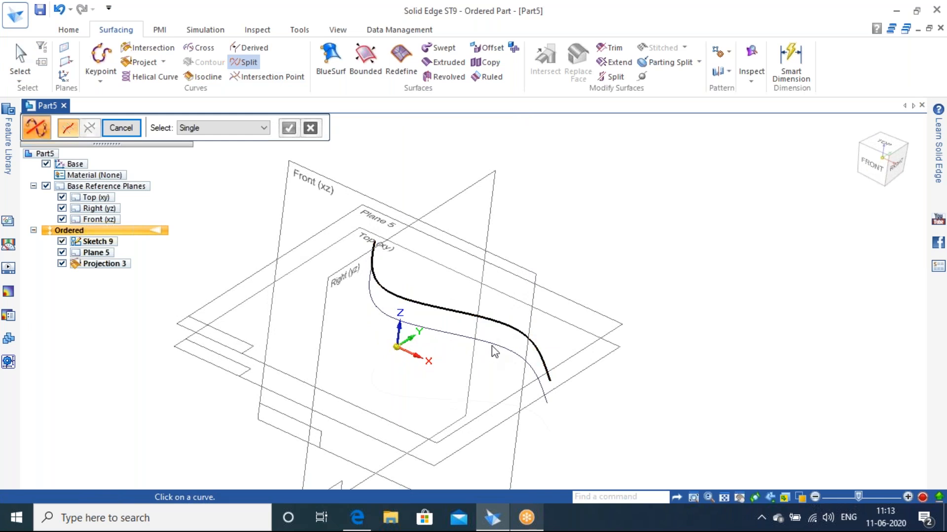
click(507, 327)
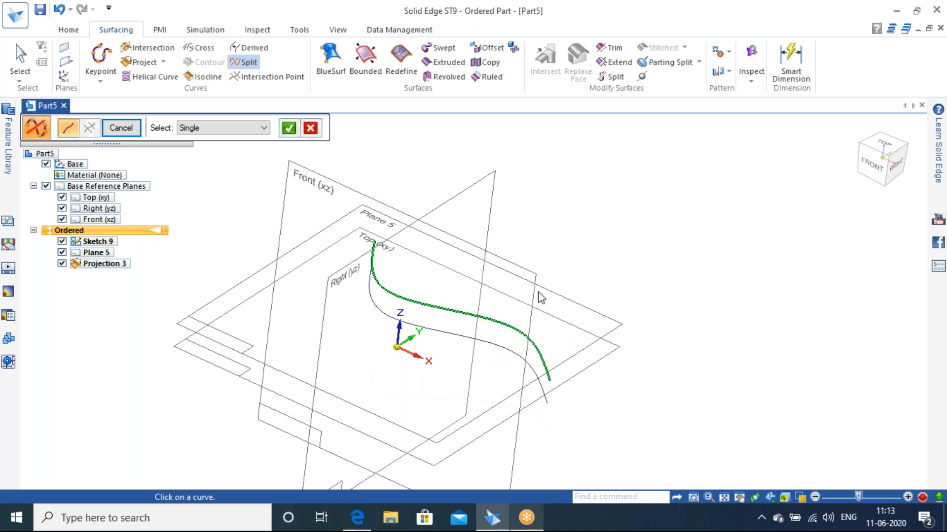
right_click(555, 207)
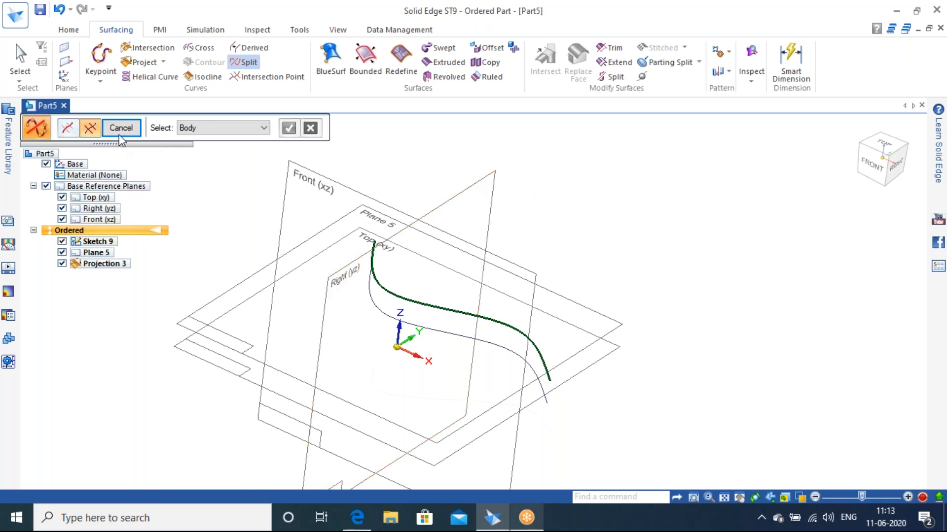
click(428, 166)
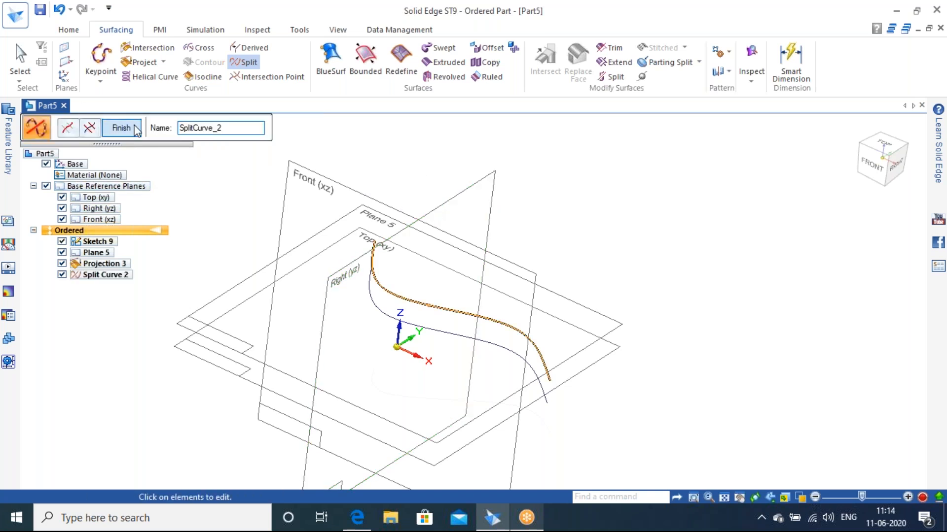
click(121, 128)
middle_drag(422, 177, 475, 150)
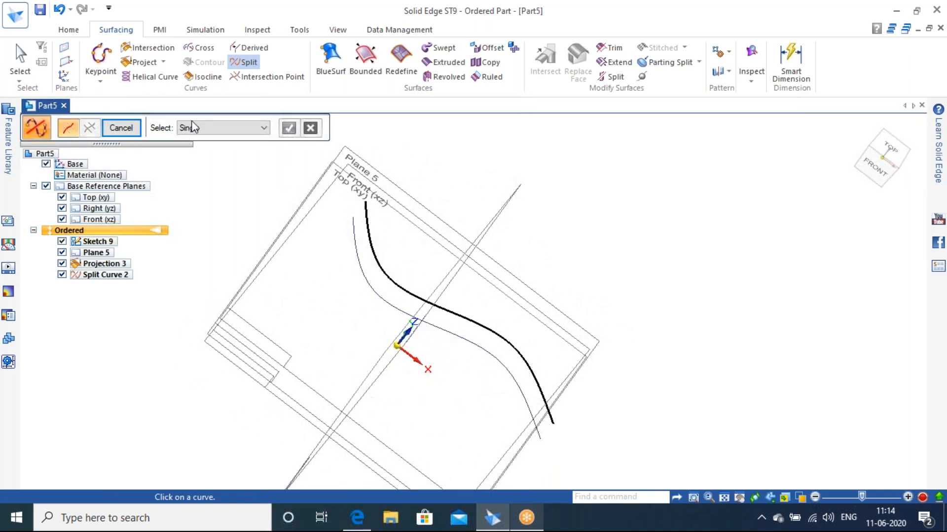
click(131, 130)
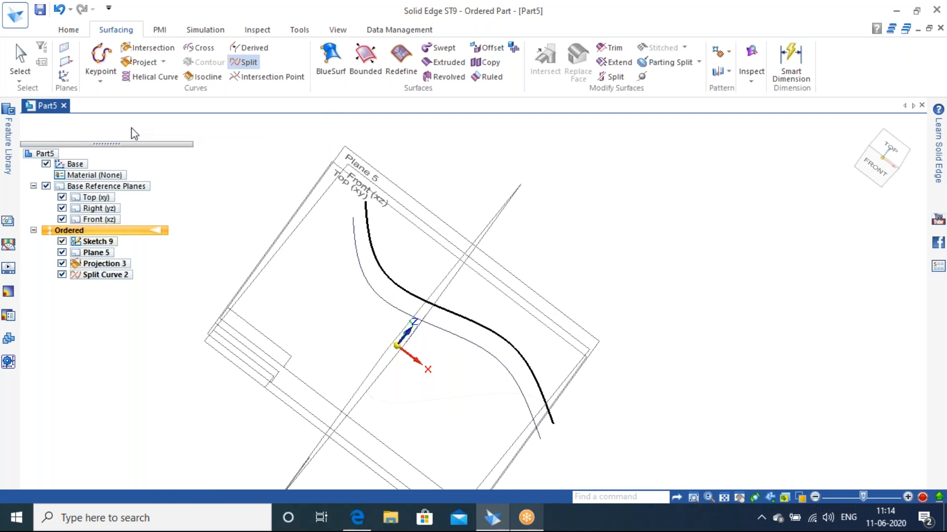
- Examine the split projected curve by picking one segment with single-element selection in the Extruded surface command, and cancel the command
click(445, 63)
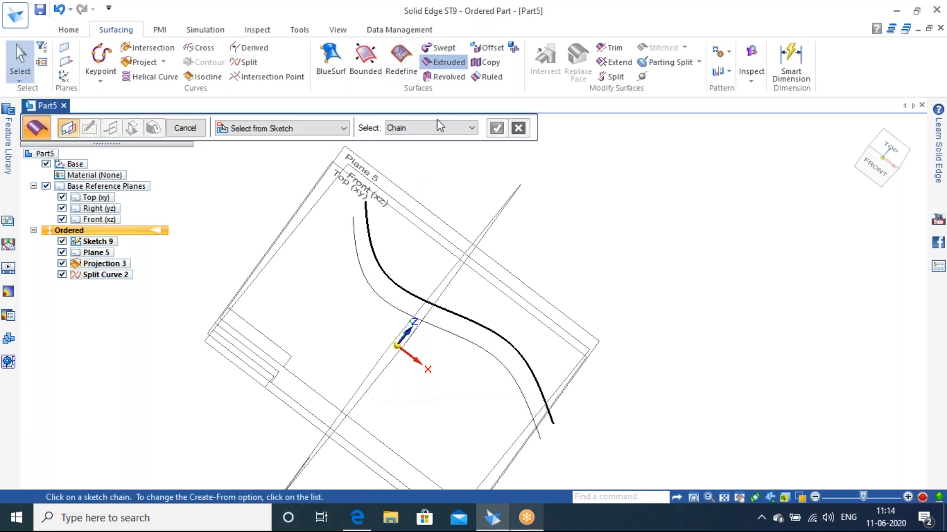
click(430, 131)
click(427, 140)
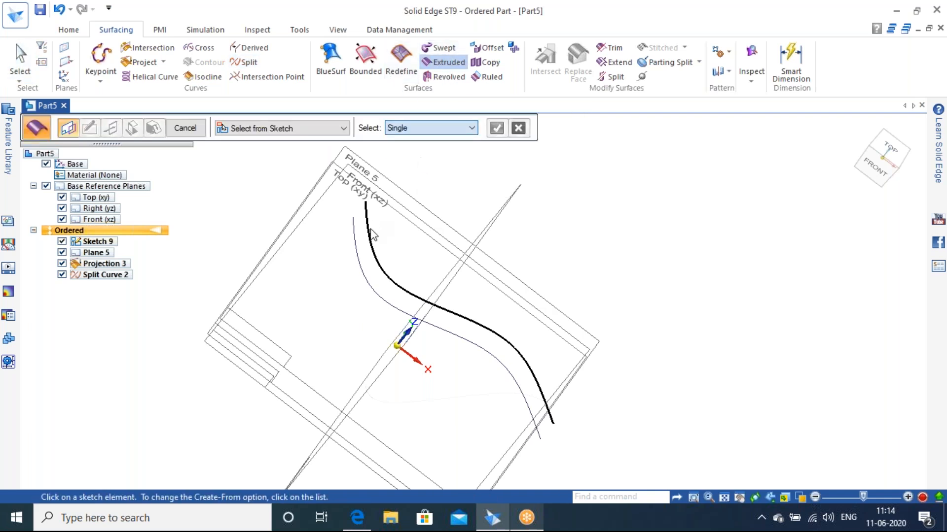
middle_drag(578, 265, 590, 212)
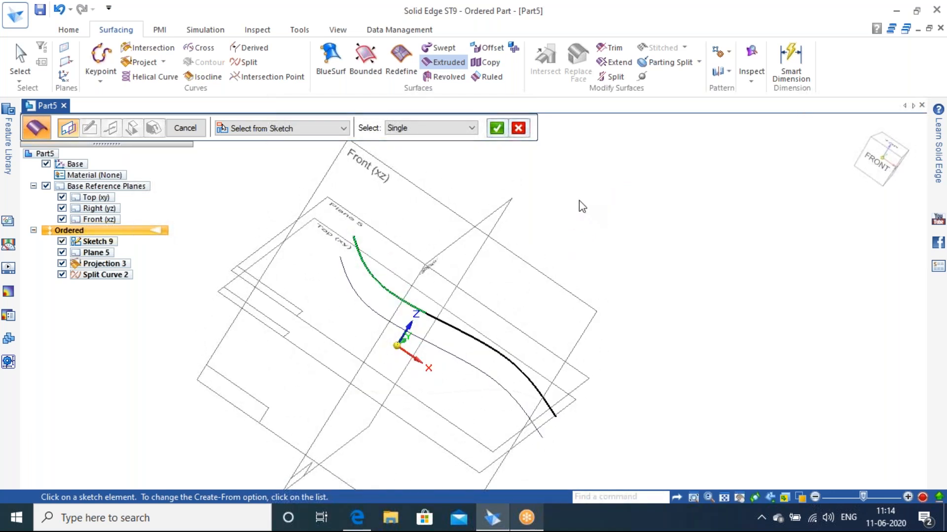
middle_drag(413, 266, 351, 226)
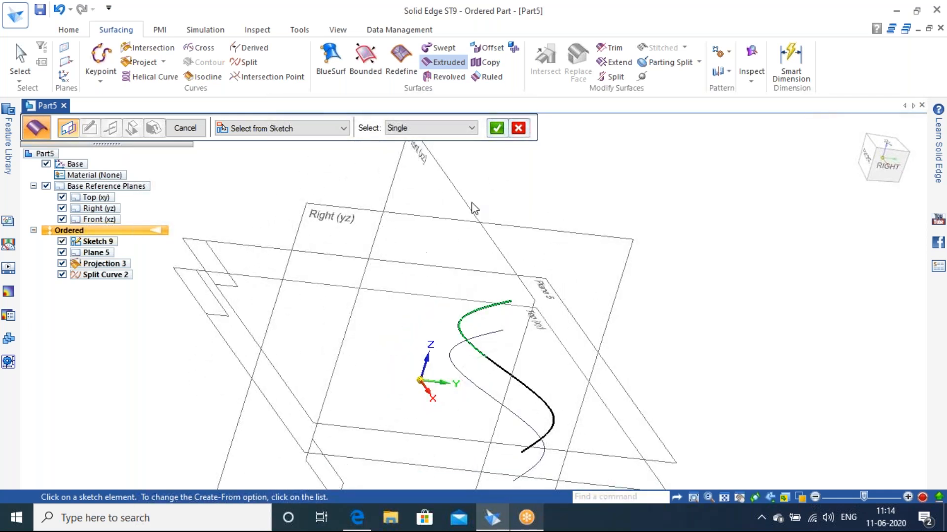
click(517, 131)
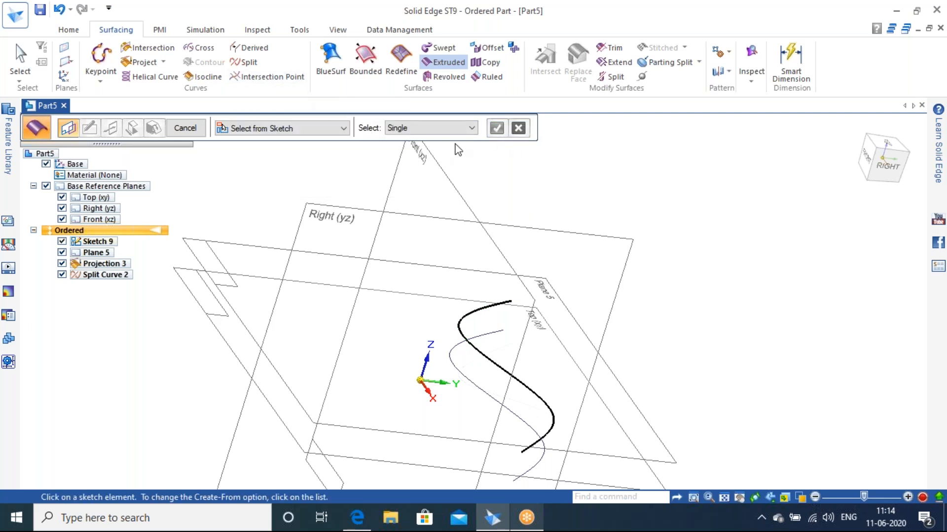
key(Escape)
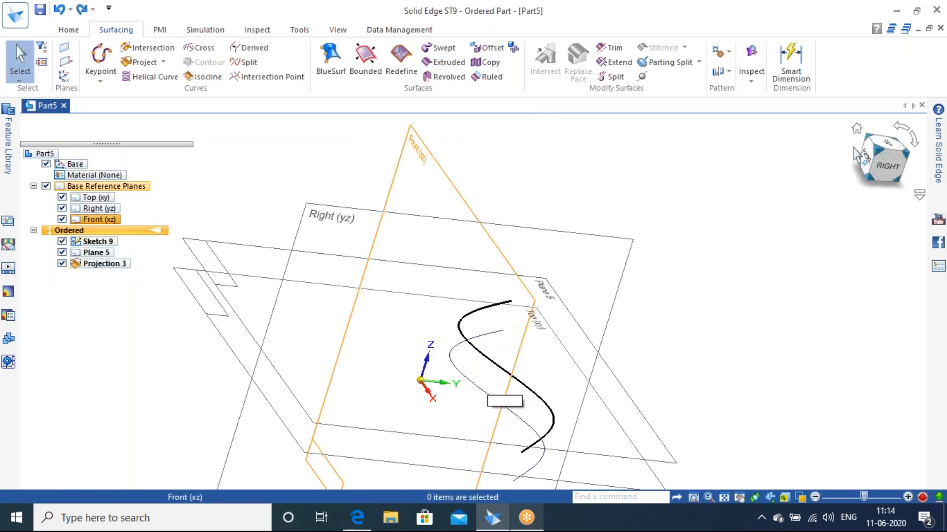
- Open the Sketch 9 profile for editing and delete its existing S-shaped curve
click(857, 132)
scroll(501, 285, up, 3)
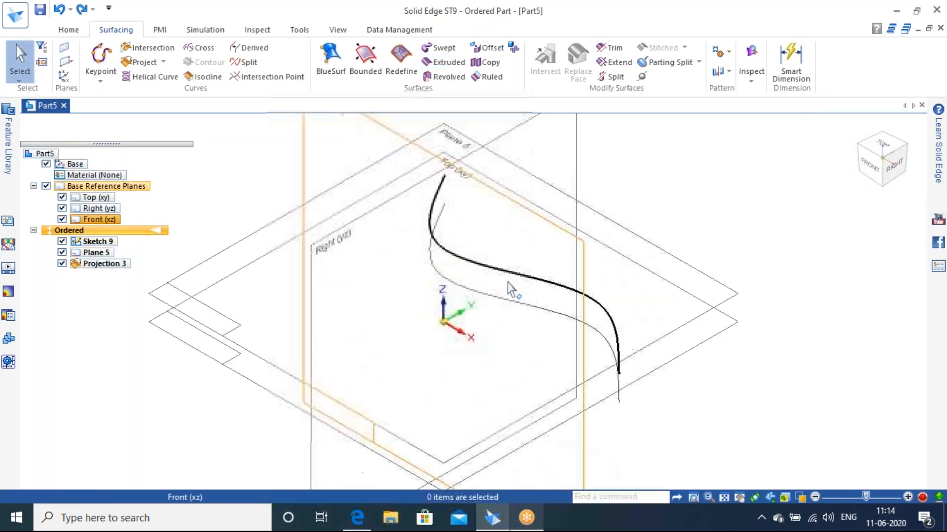
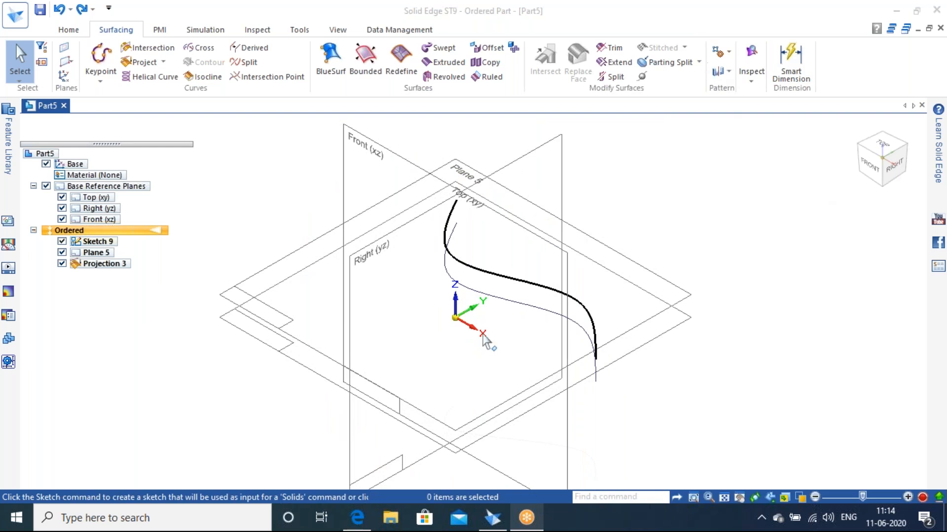
scroll(493, 323, up, 3)
click(509, 298)
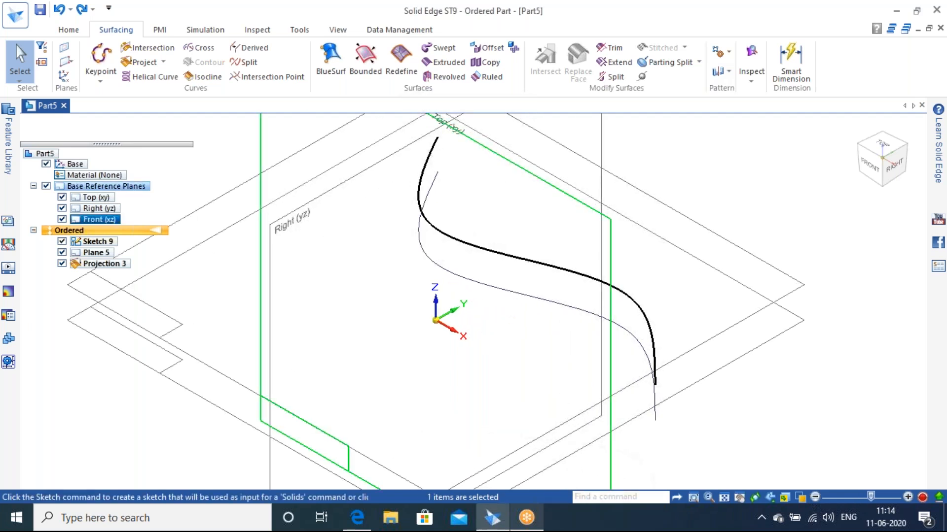
click(769, 387)
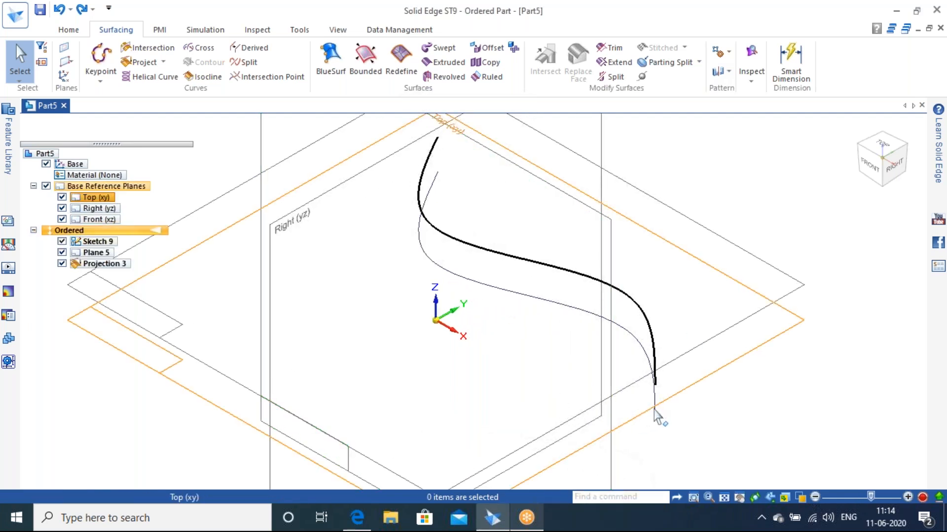
click(97, 241)
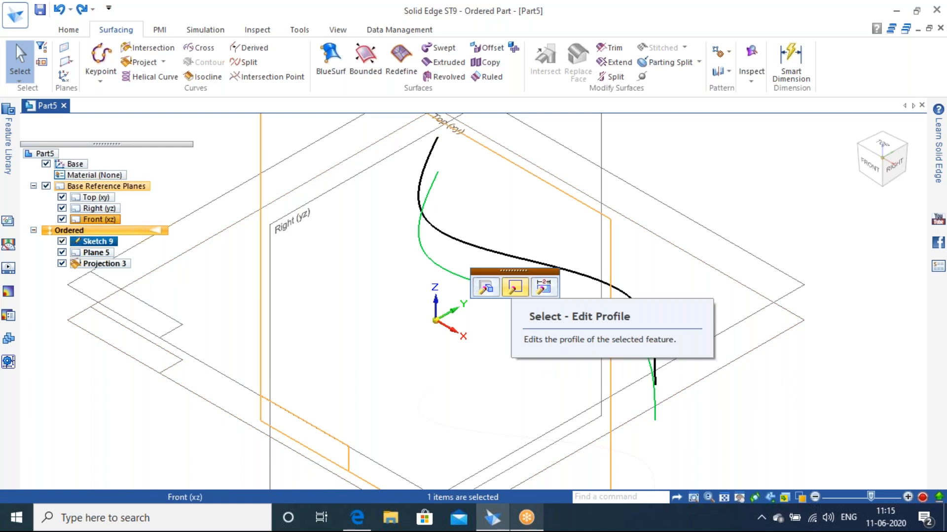
click(514, 287)
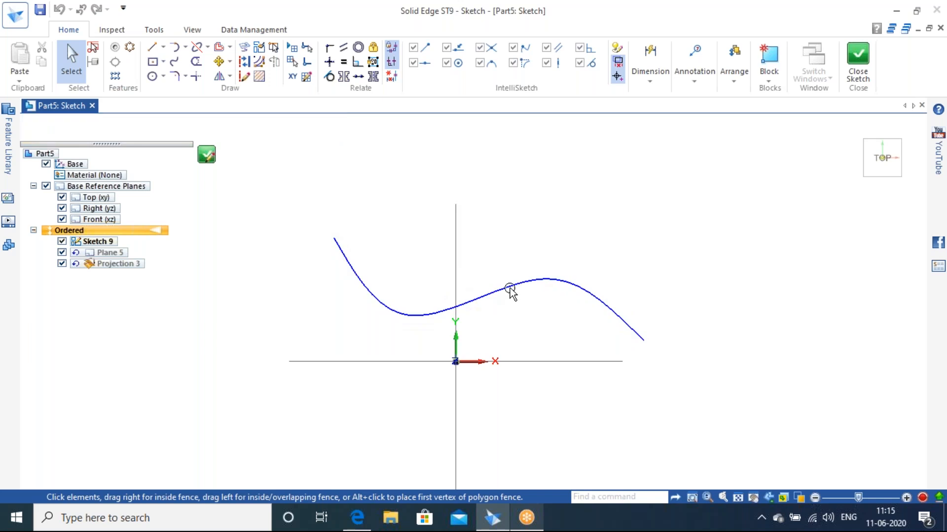
click(513, 288)
key(Delete)
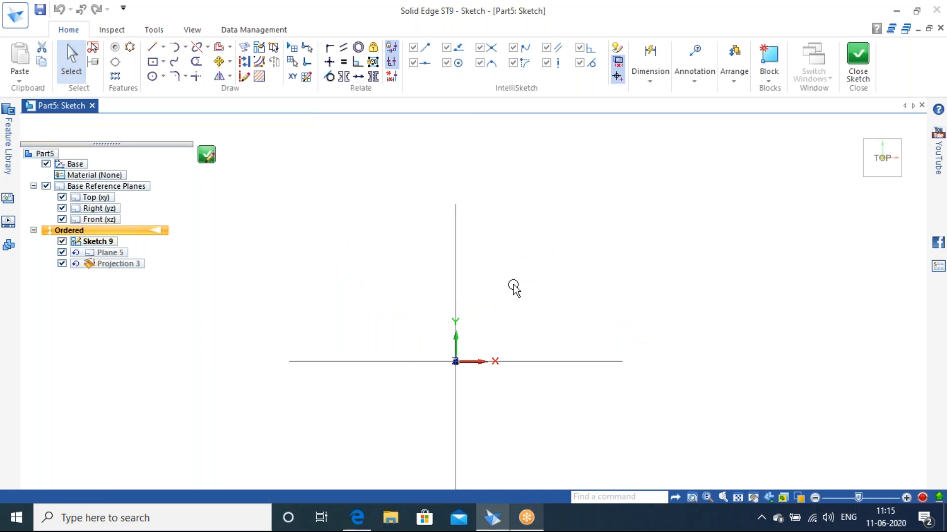
- Draw a closed freeform curve around the origin with the Curve tool's closed option, and finish Sketch 9
click(174, 61)
mouse_move(466, 234)
mouse_down()
mouse_move(640, 256)
mouse_move(689, 323)
mouse_move(558, 450)
mouse_move(450, 444)
mouse_up()
mouse_move(383, 428)
mouse_down()
mouse_move(311, 360)
mouse_move(321, 269)
mouse_up()
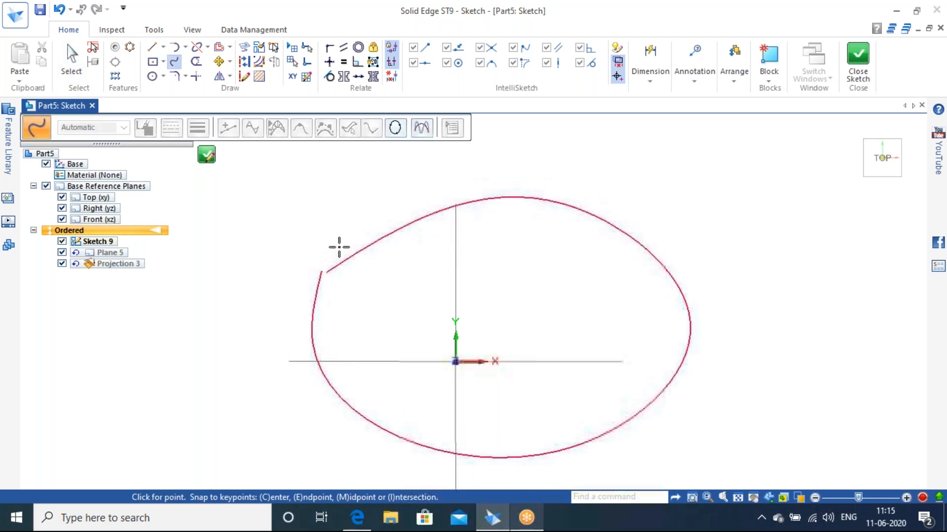
click(395, 128)
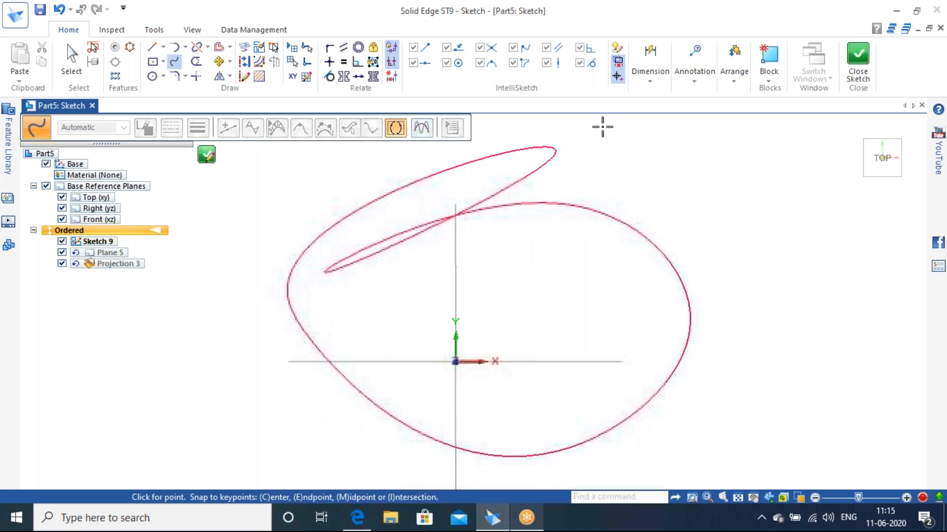
click(858, 61)
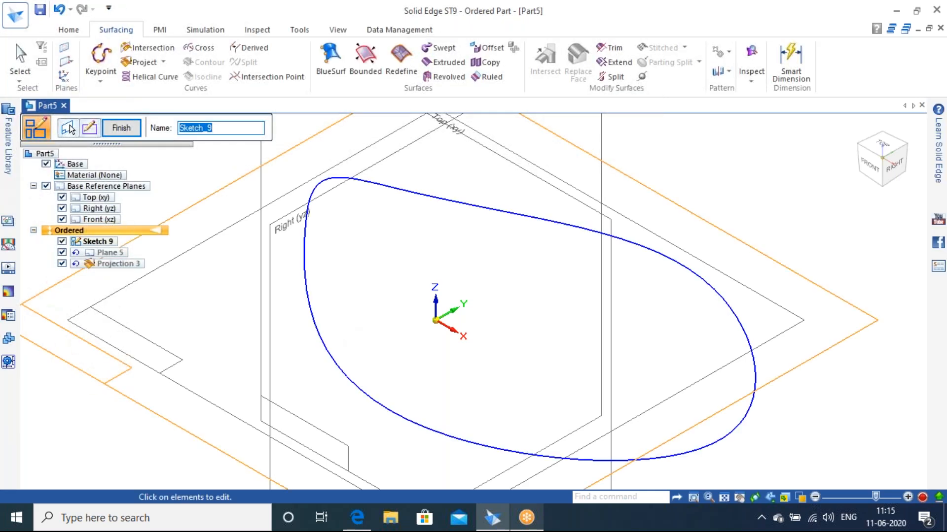
scroll(445, 319, down, 3)
middle_drag(495, 352, 379, 311)
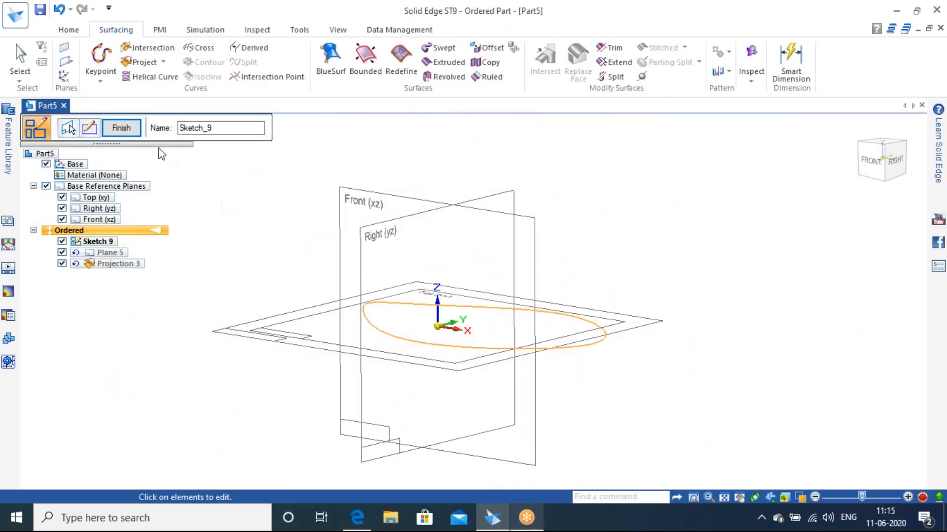
click(121, 128)
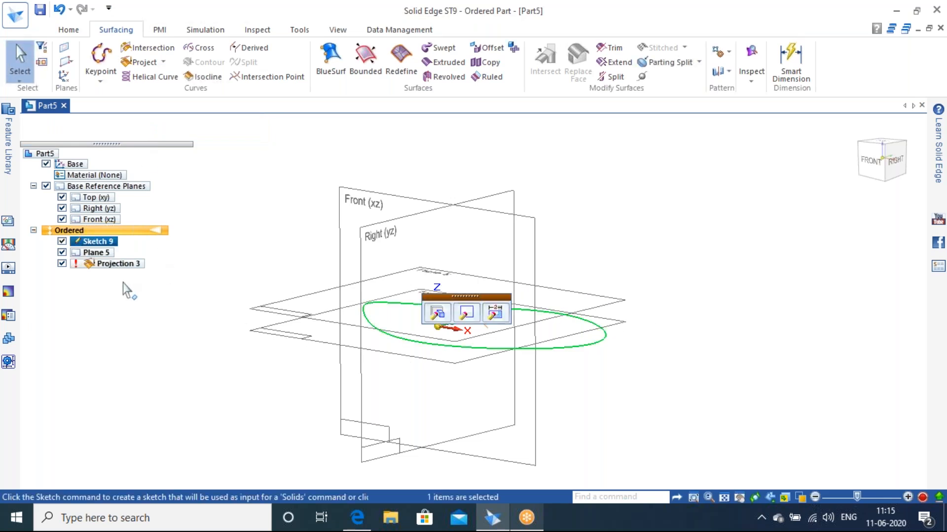
- Try to recompute the Projection 3 feature
click(96, 264)
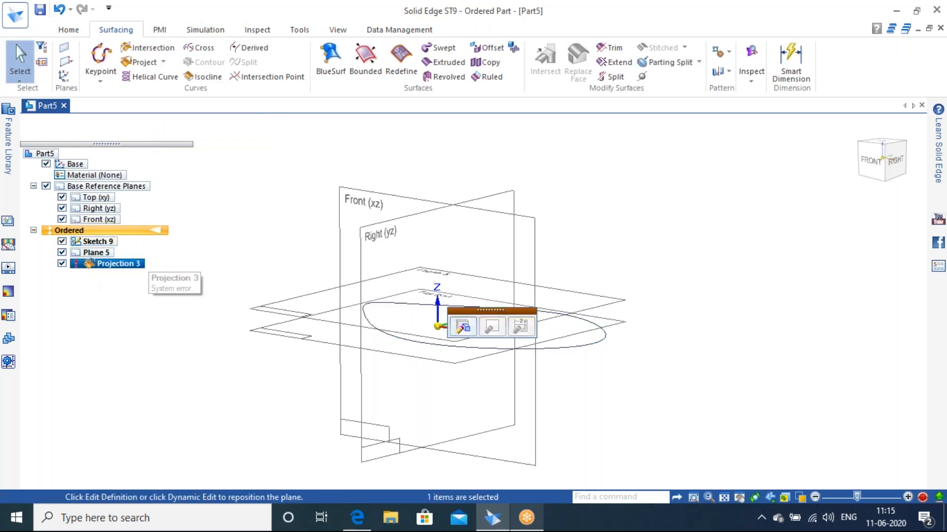
right_click(116, 266)
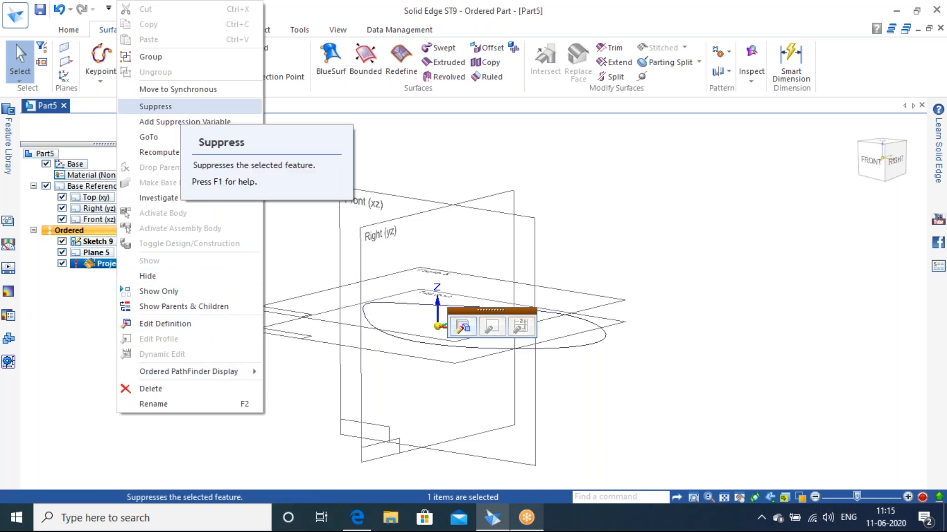
click(171, 153)
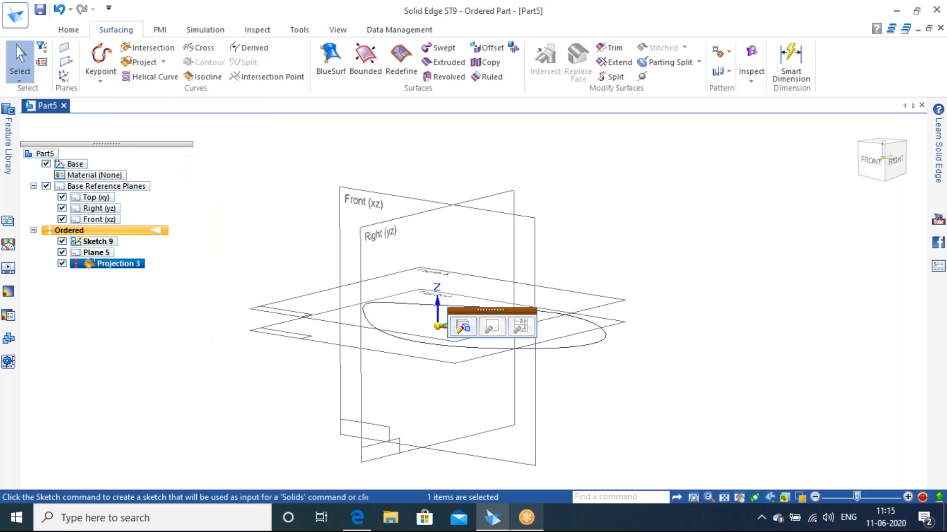
- Edit the definition of Projection 3, selecting the new closed Sketch 9 curve as the curve projected onto Plane 5
middle_drag(291, 287, 450, 287)
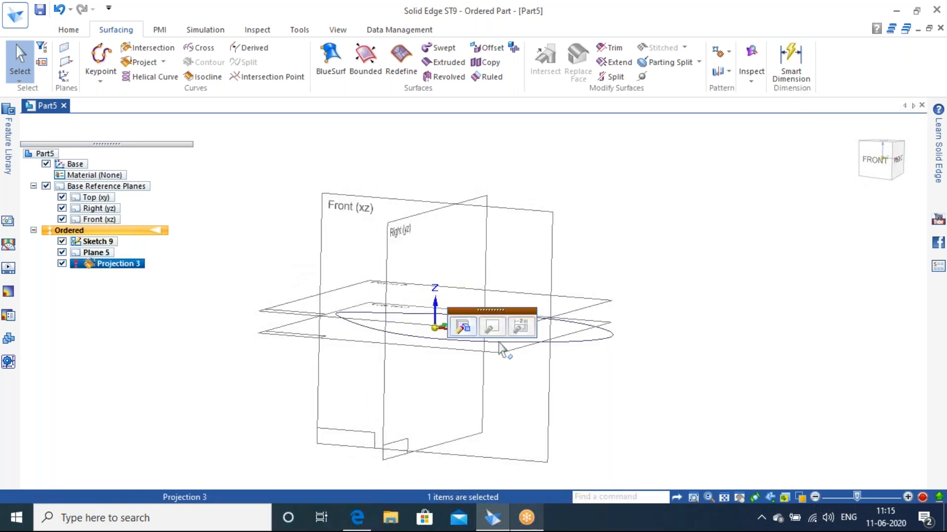
click(457, 324)
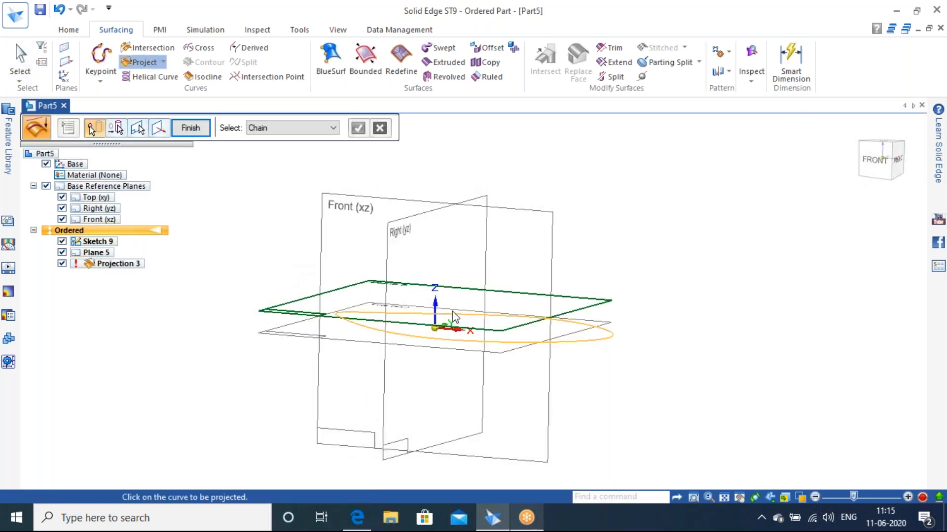
middle_drag(433, 393, 416, 369)
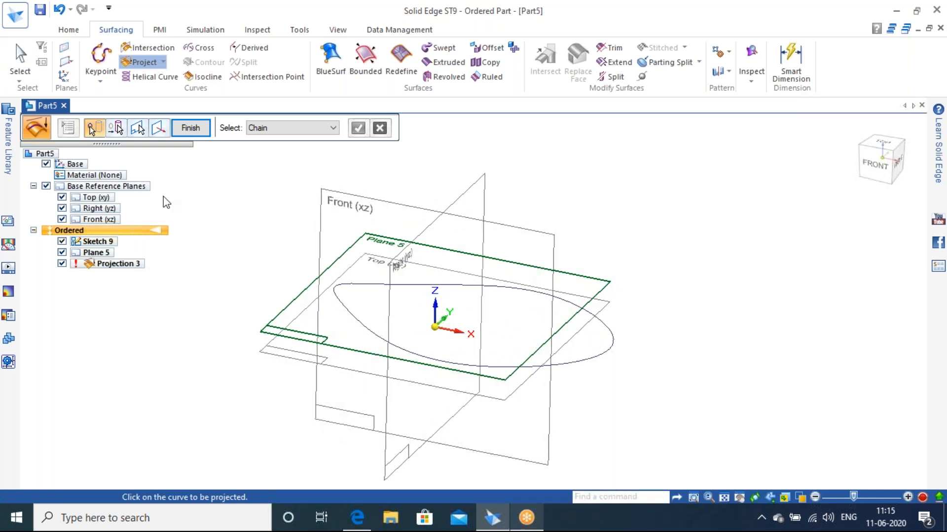
click(440, 368)
key(Return)
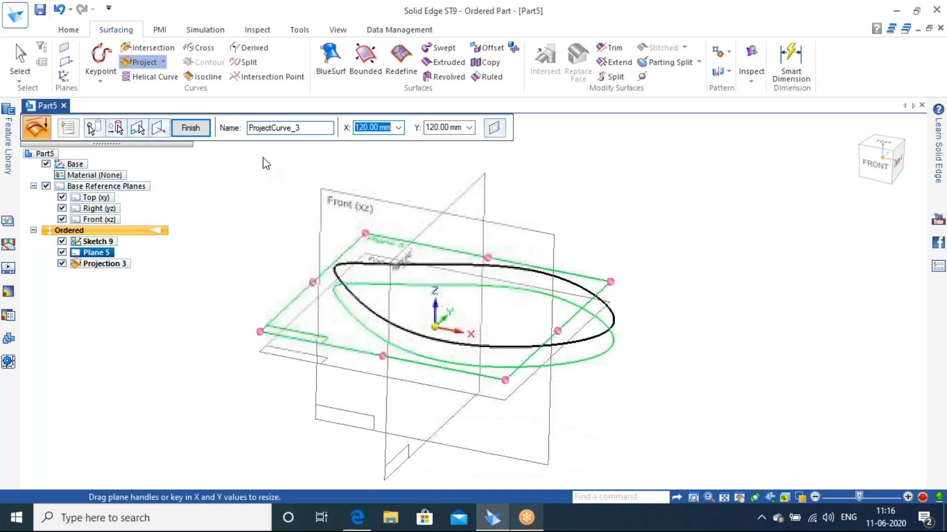
click(205, 134)
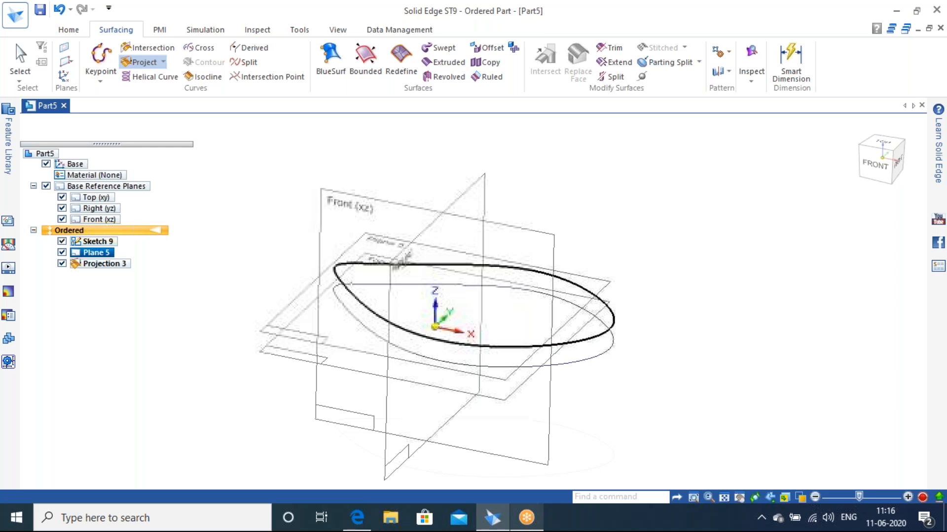
click(217, 264)
- Create intersection points where the projected closed curve crosses the Right (yz) plane, and finish the Intersection Point command
middle_drag(644, 383, 661, 260)
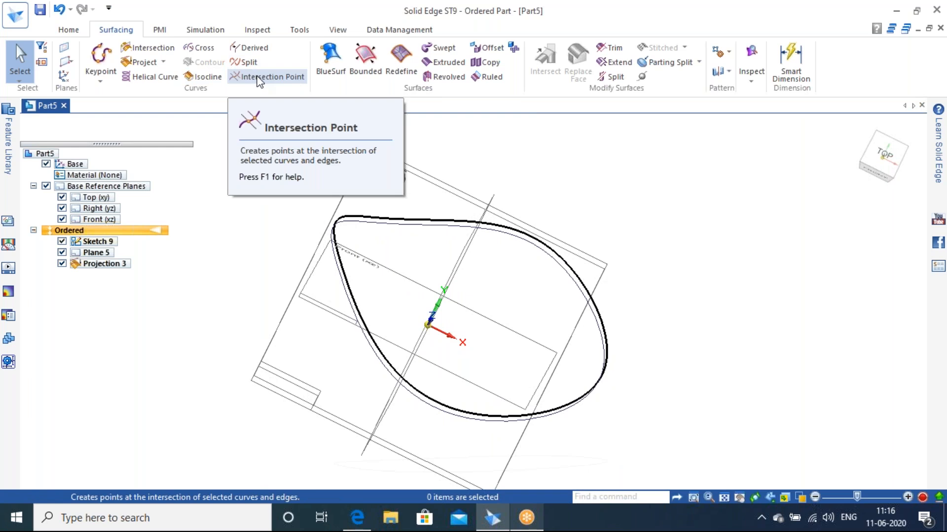
scroll(543, 223, up, 2)
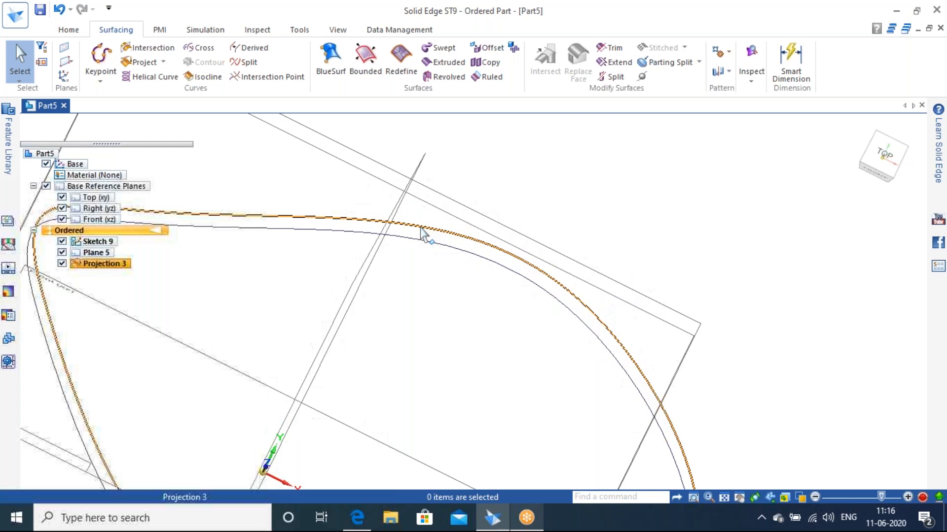
scroll(593, 204, down, 2)
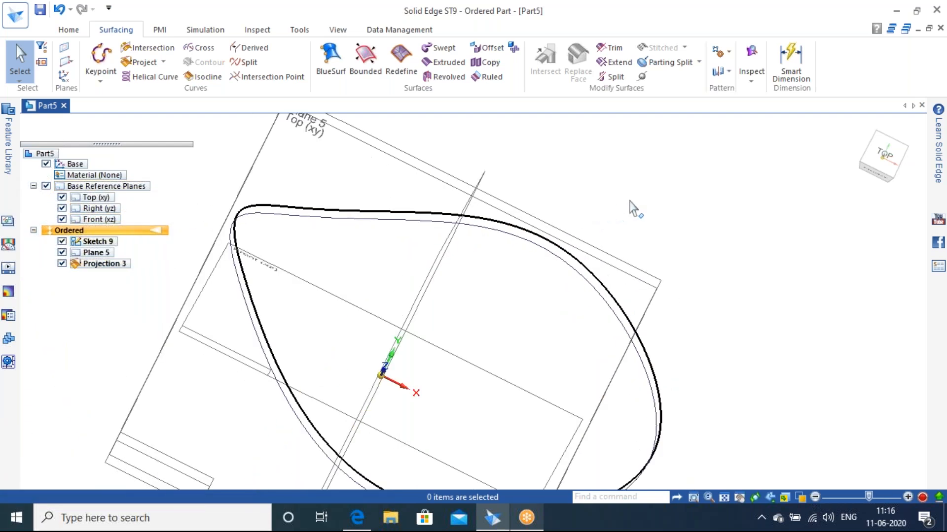
click(888, 163)
mouse_move(594, 191)
middle_down()
mouse_move(593, 271)
mouse_move(620, 185)
mouse_move(590, 178)
middle_up()
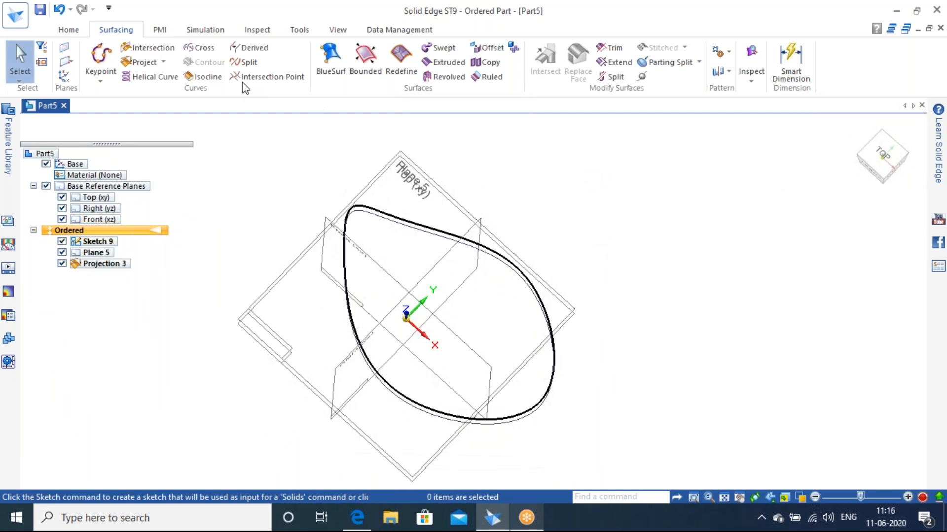
click(267, 77)
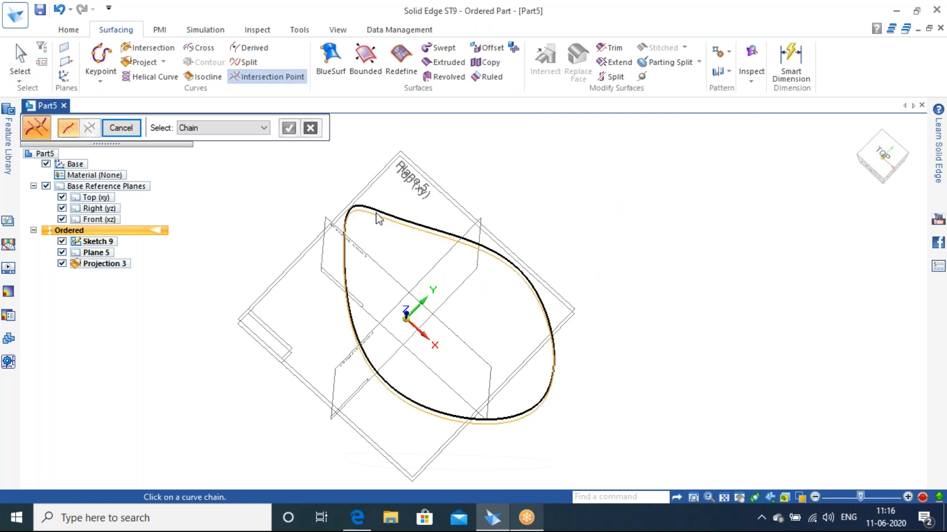
scroll(377, 209, up, 4)
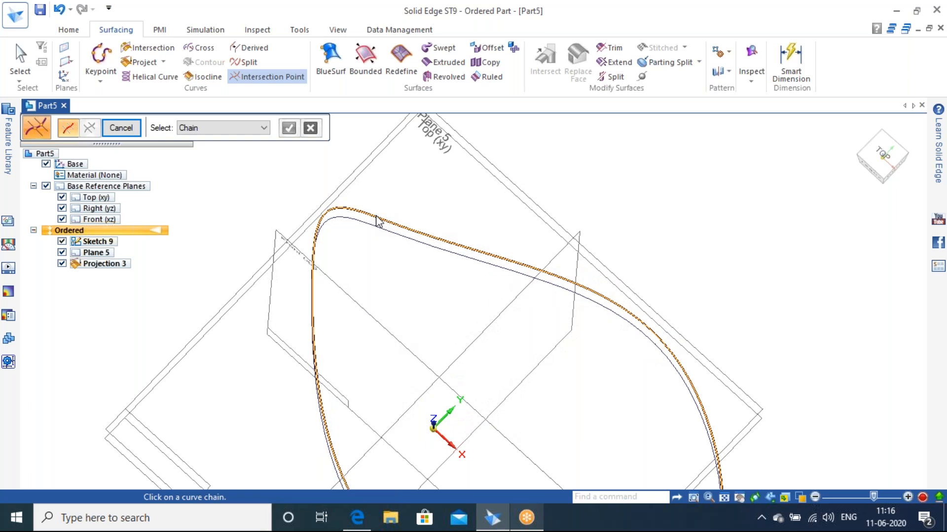
click(377, 220)
right_click(562, 211)
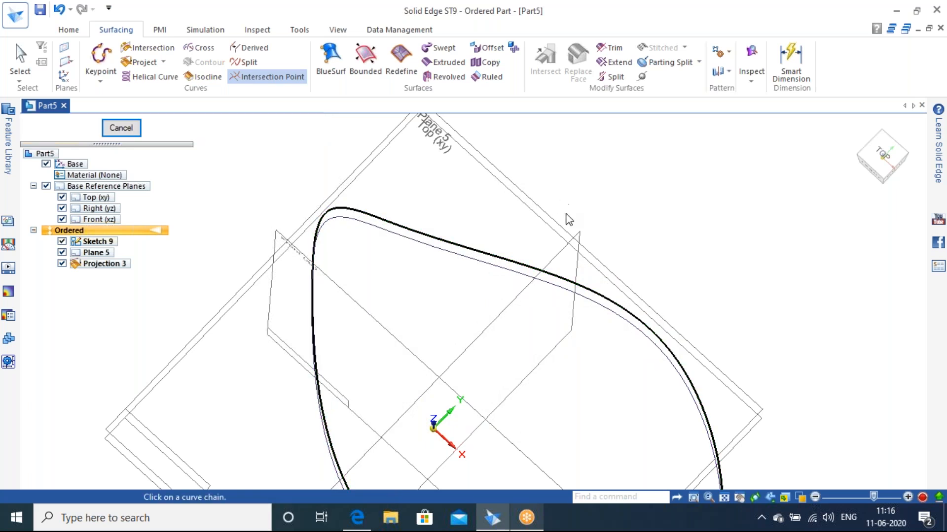
click(558, 262)
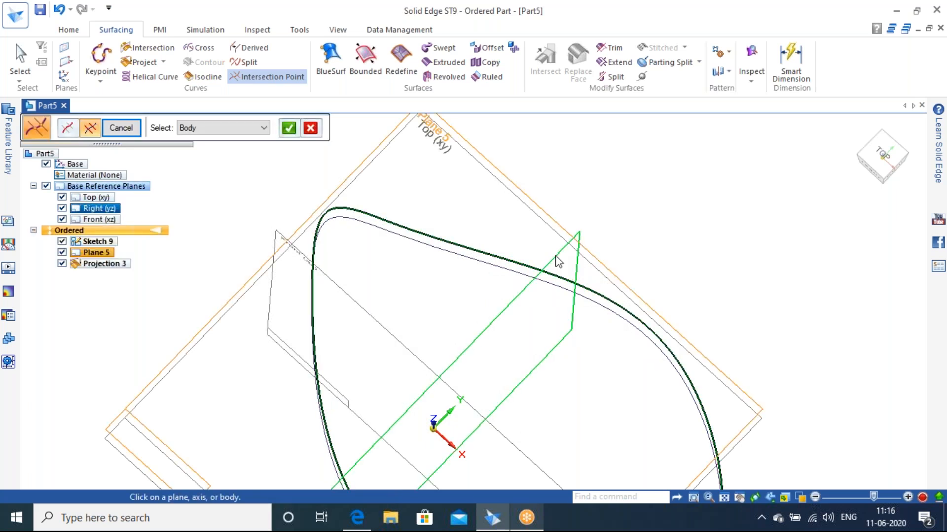
click(346, 185)
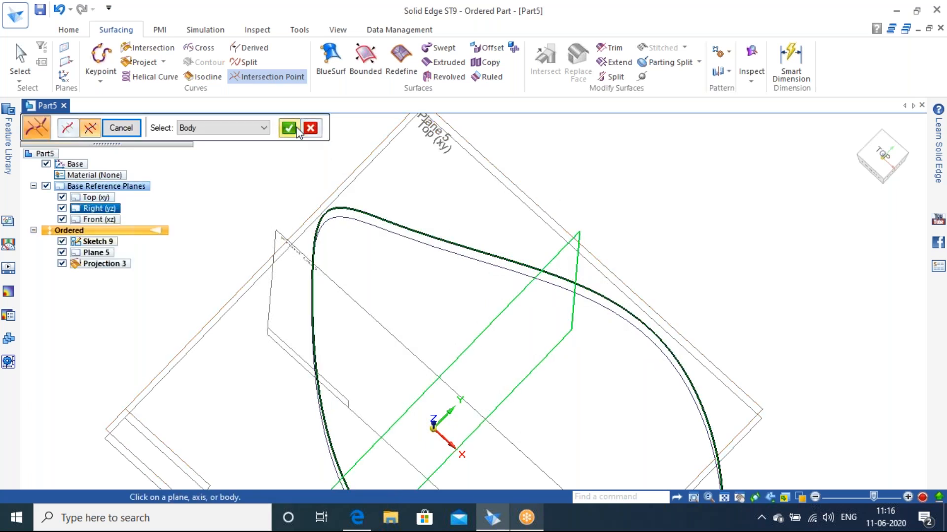
right_click(346, 185)
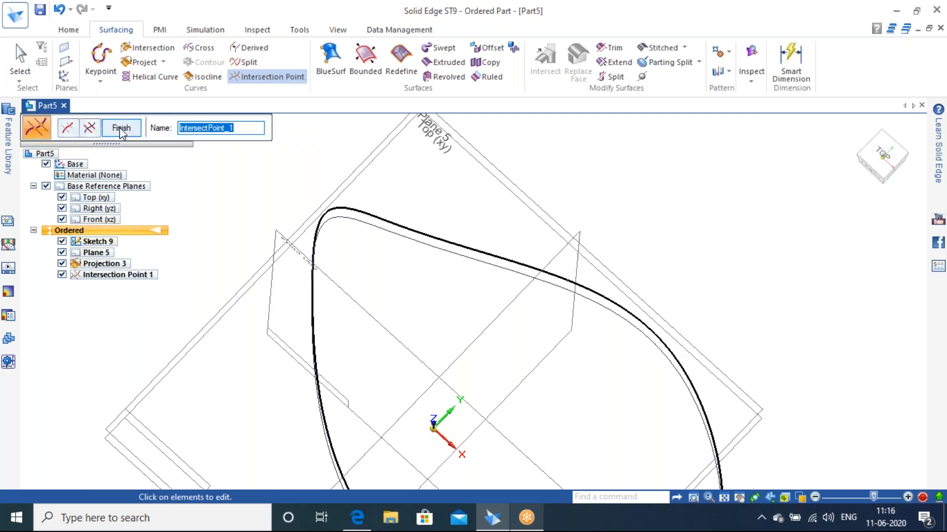
click(121, 128)
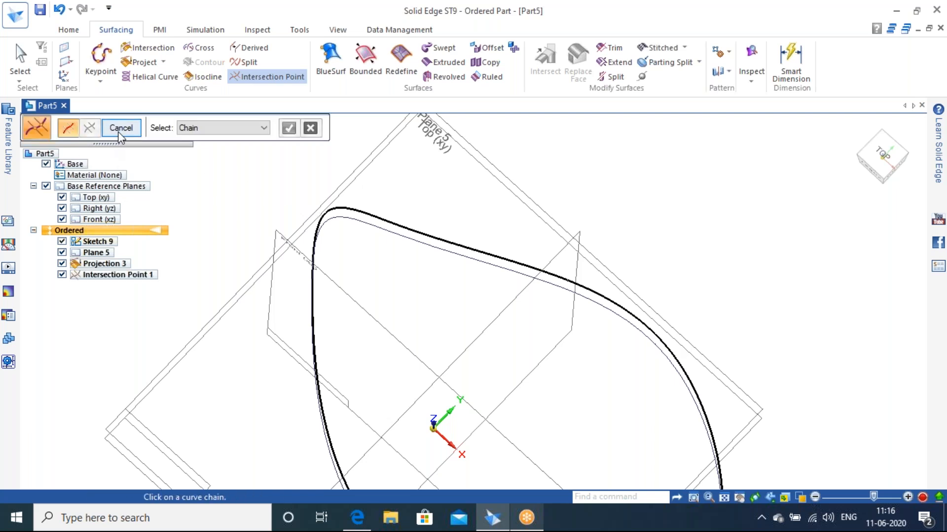
click(121, 127)
- Hide Sketch 9 and Projection 3 in the isometric view, leaving the intersection points displayed
scroll(468, 284, down, 3)
middle_drag(547, 340, 602, 246)
scroll(602, 247, up, 4)
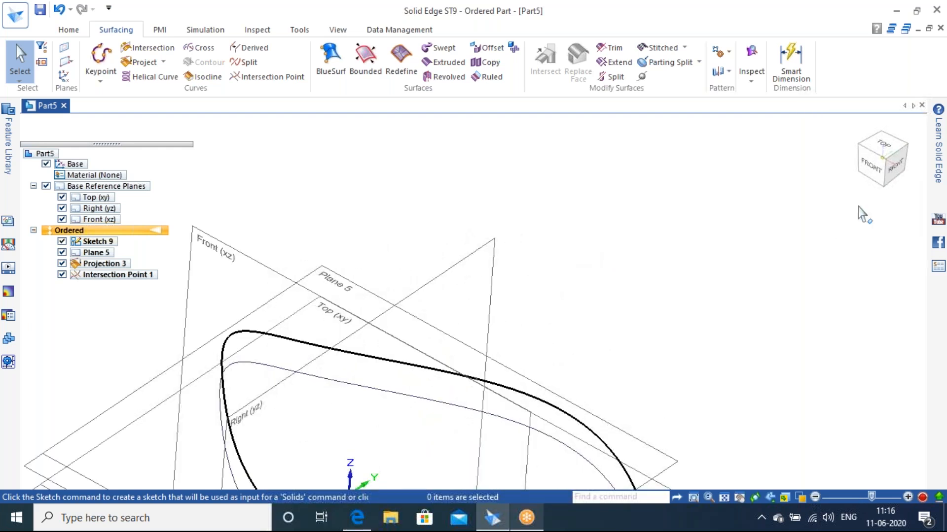
click(857, 129)
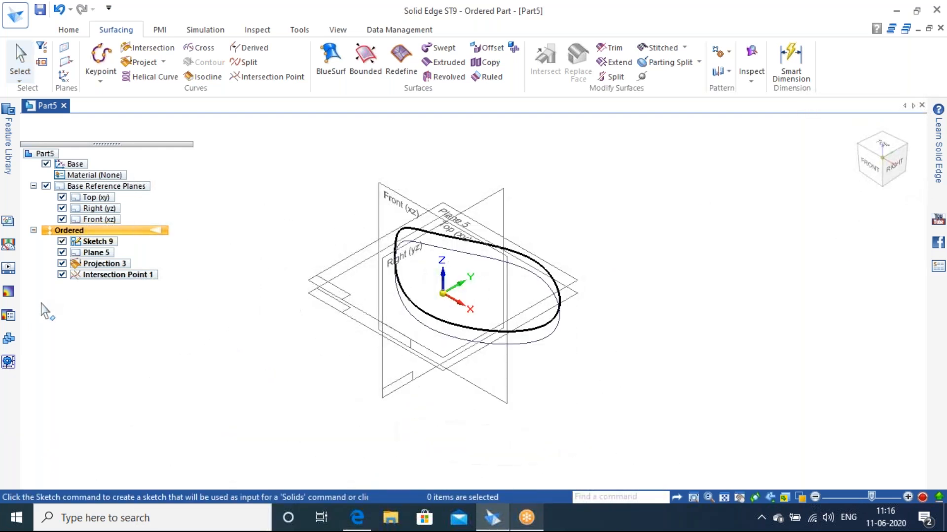
click(61, 241)
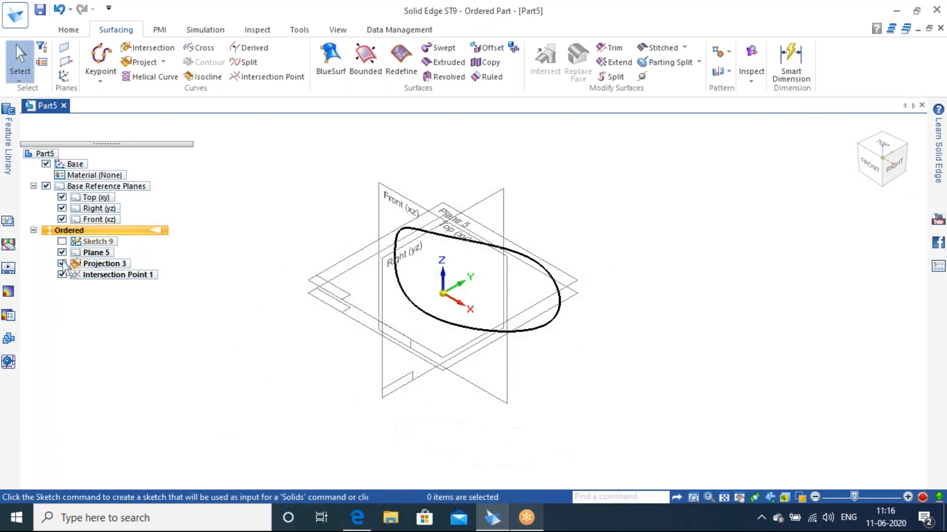
click(62, 263)
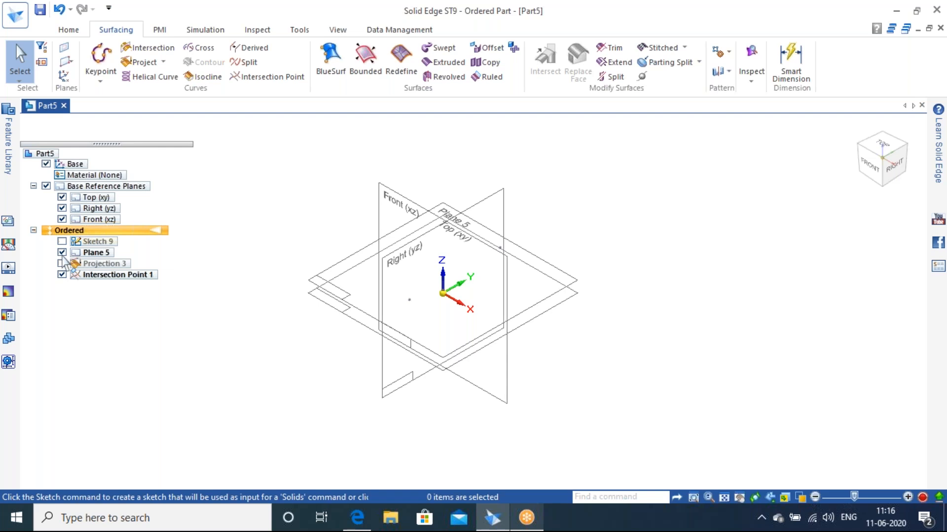
- Hide Plane 5 so the intersection points can be examined against the base reference planes
click(61, 252)
scroll(422, 335, up, 4)
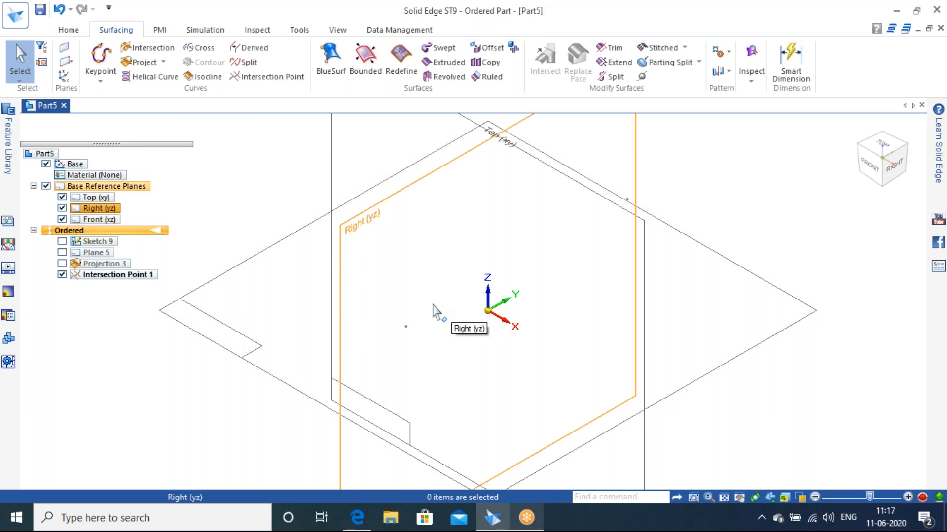
scroll(243, 149, down, 2)
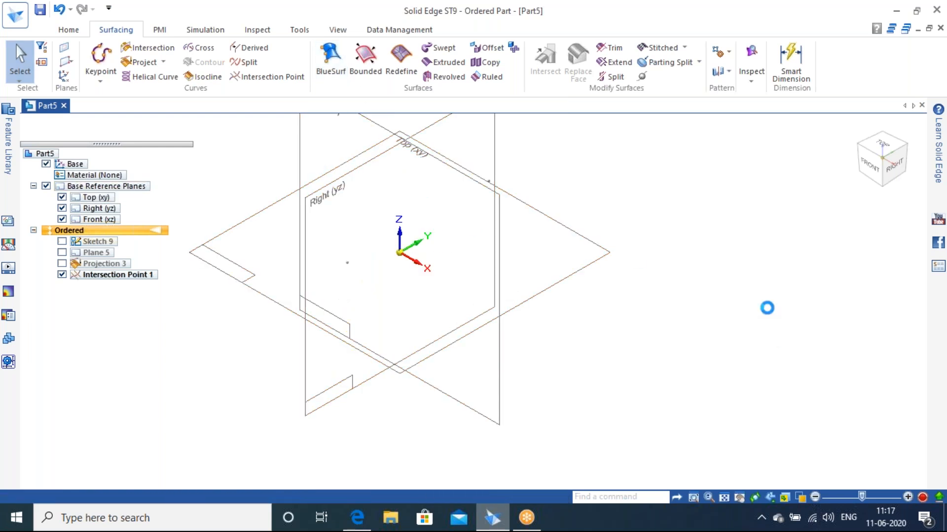
- Undo the Intersection Point feature, stepping back and redoing as needed to keep Projection 3 based on the closed Sketch 9 curve
key(ctrl+z)
key(ctrl+z)
key(ctrl+z)
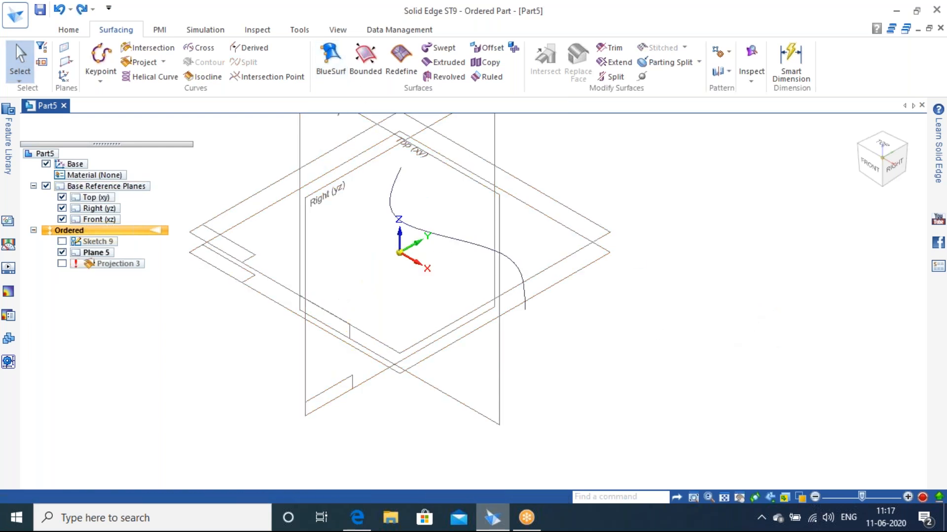
key(ctrl+z)
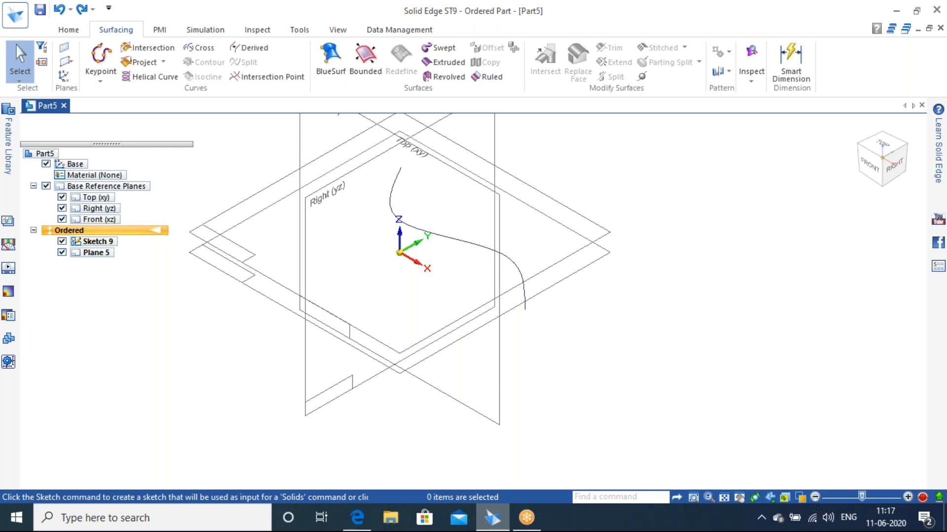
key(ctrl+y)
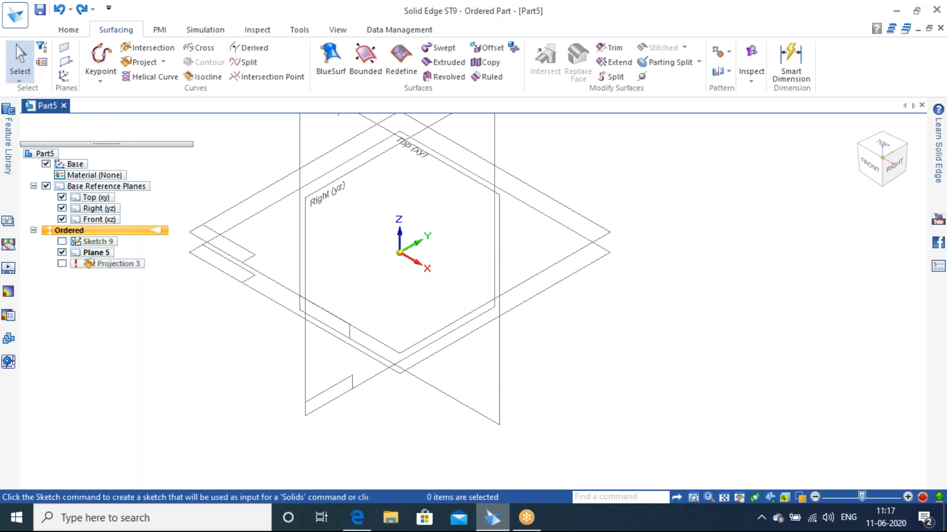
key(ctrl+y)
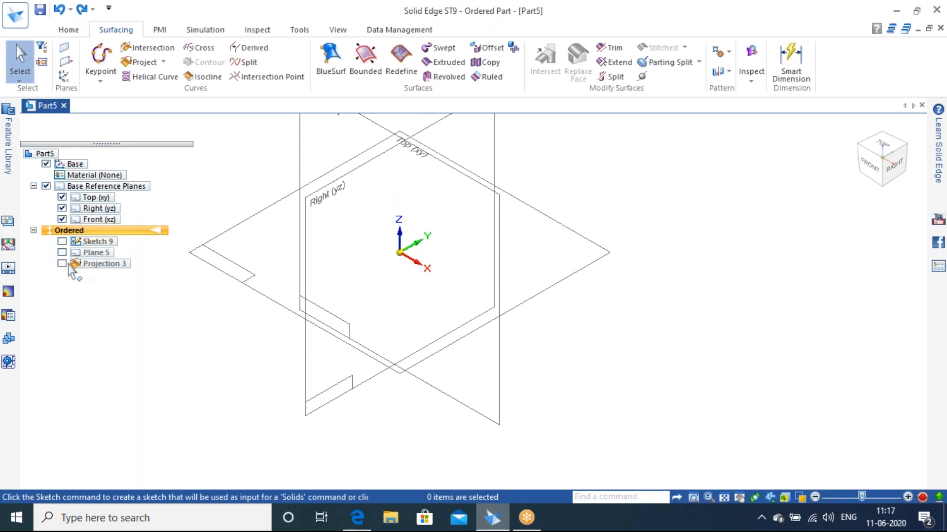
- Show Projection 3, Sketch 9 and Plane 5 again in the model
click(62, 264)
click(62, 241)
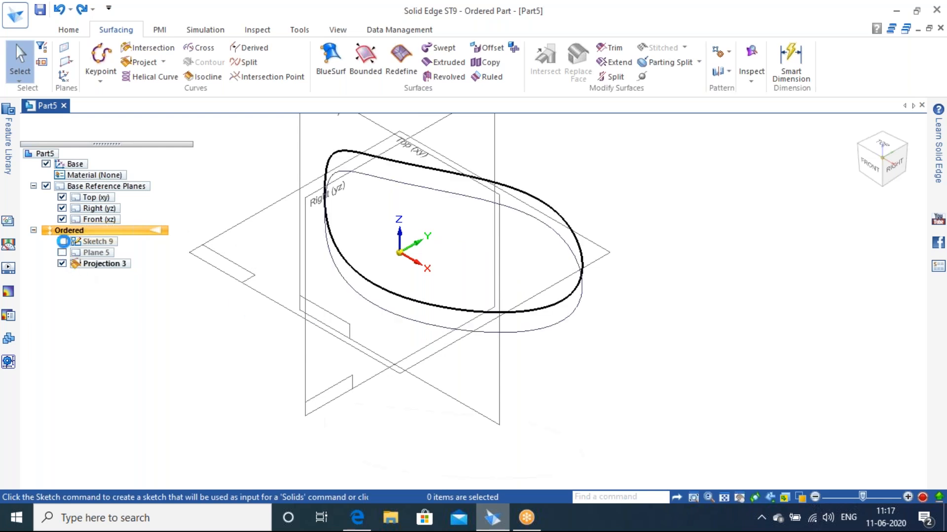
middle_drag(441, 331, 513, 265)
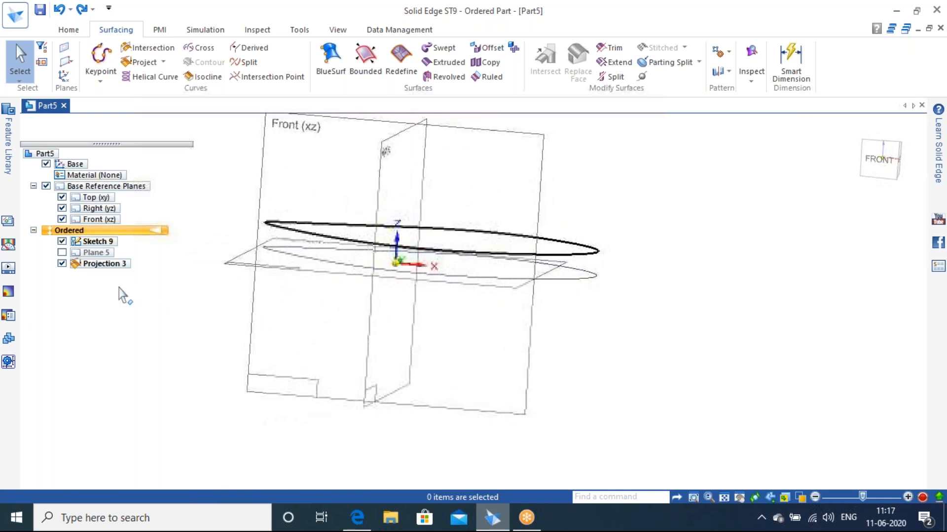
click(62, 252)
- Edit the definition of Plane 5, setting its parallel offset distance to 100 mm above the Top (xy) plane
click(96, 253)
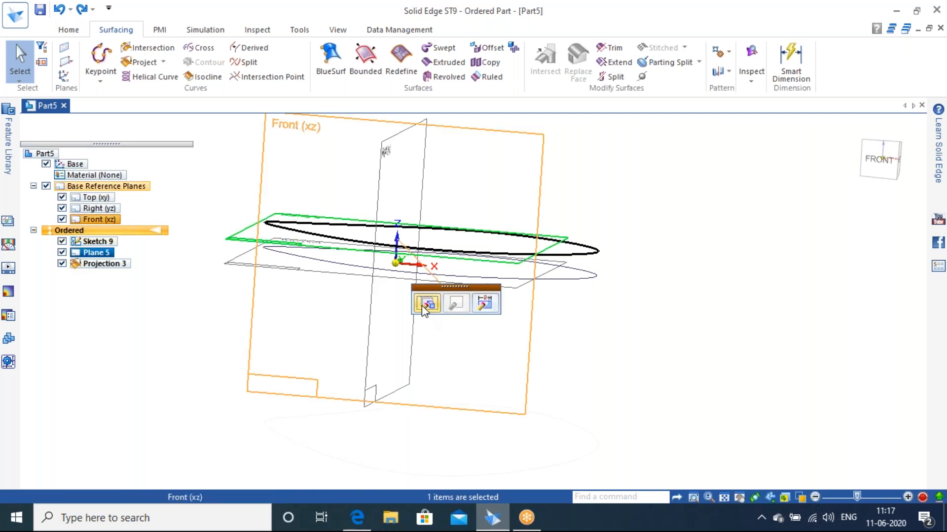
click(427, 302)
click(452, 289)
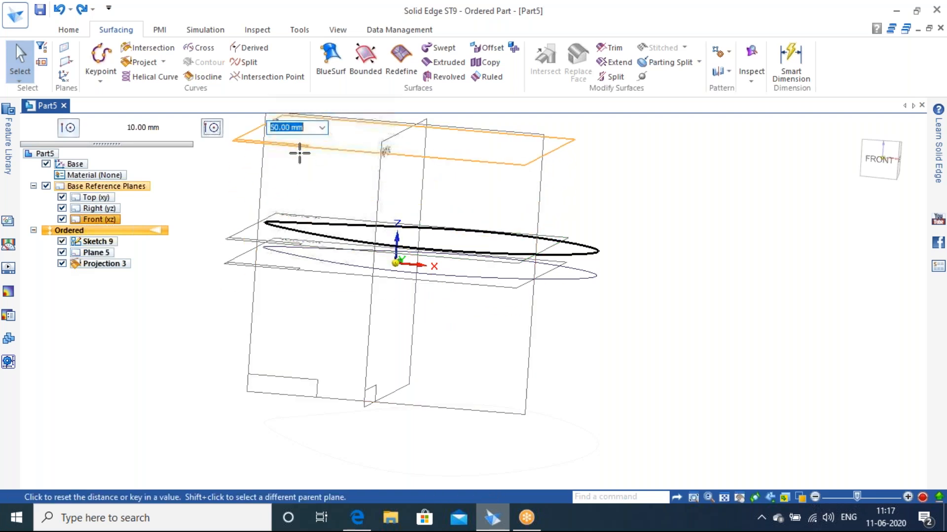
text(100)
key(Tab)
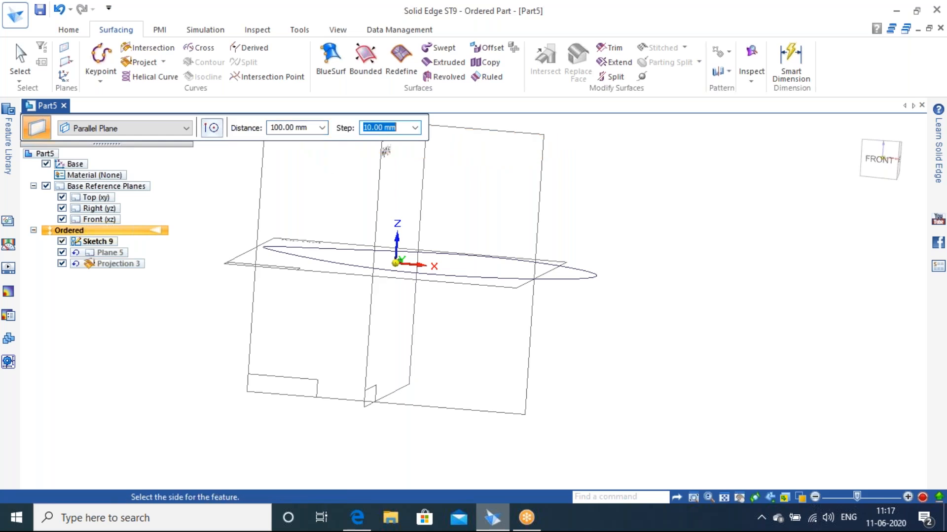
click(335, 166)
key(Escape)
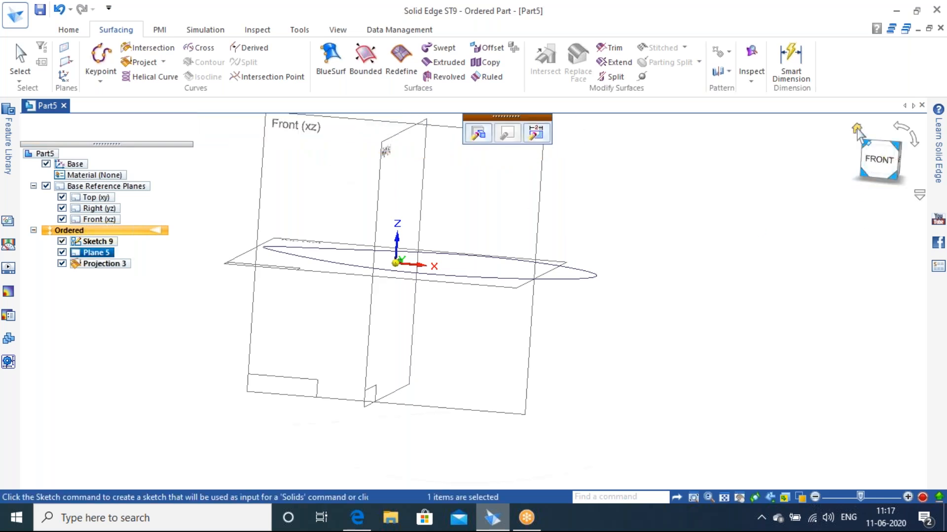
- Create a BlueSurf surface between the closed Sketch 9 curve and its projection on Plane 5, using Chain selection
click(858, 131)
click(634, 238)
middle_drag(596, 258, 651, 193)
scroll(607, 224, up, 3)
middle_drag(607, 232, 524, 390)
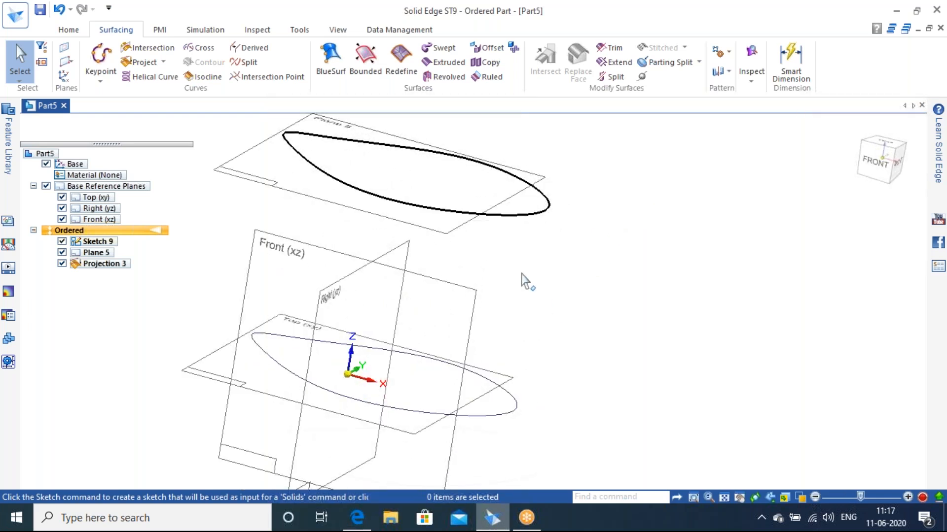
middle_drag(525, 282, 512, 237)
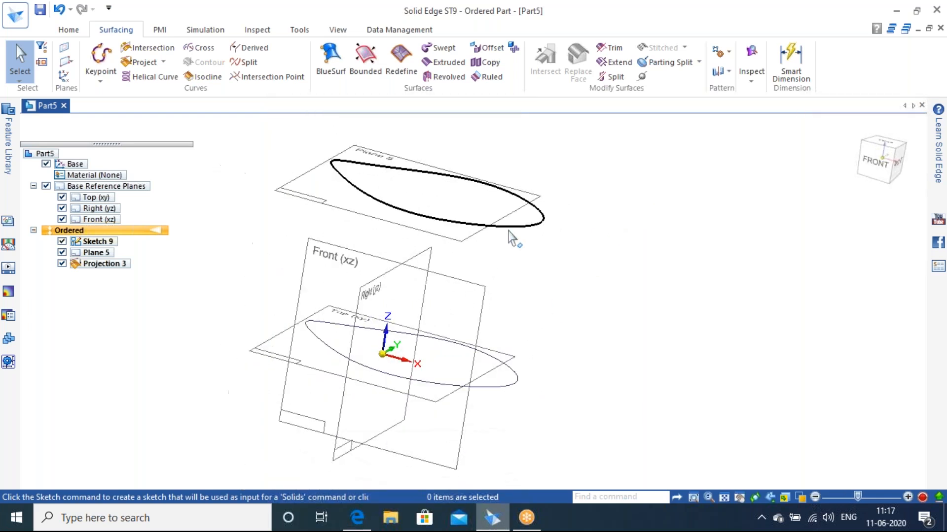
click(334, 64)
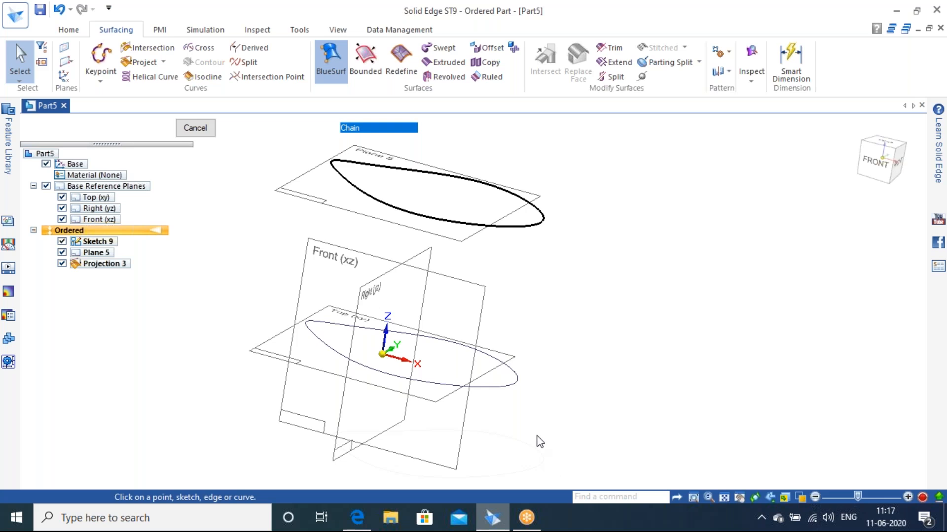
click(512, 384)
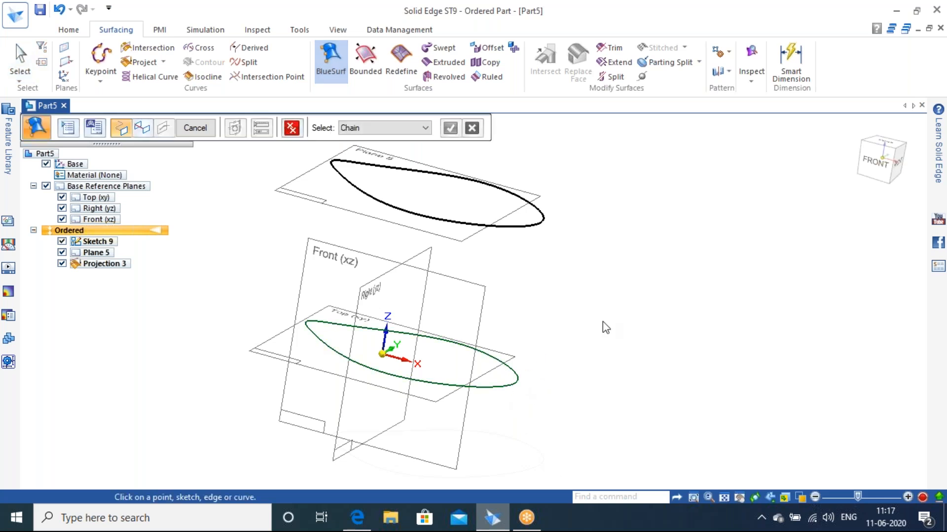
click(520, 230)
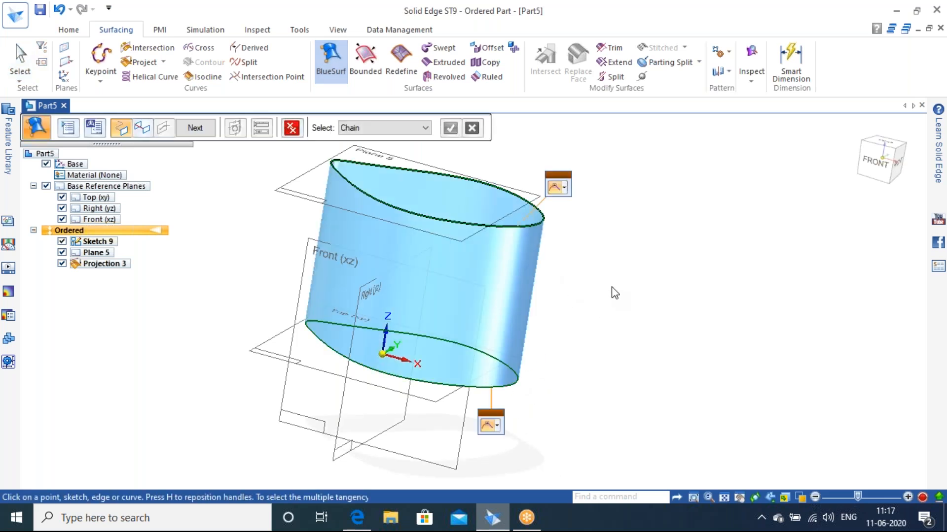
click(193, 130)
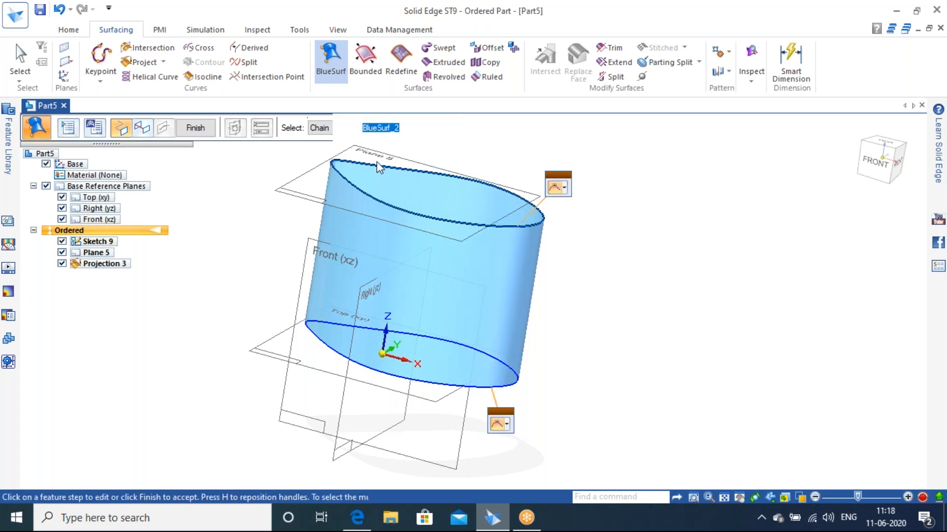
middle_drag(549, 281, 570, 374)
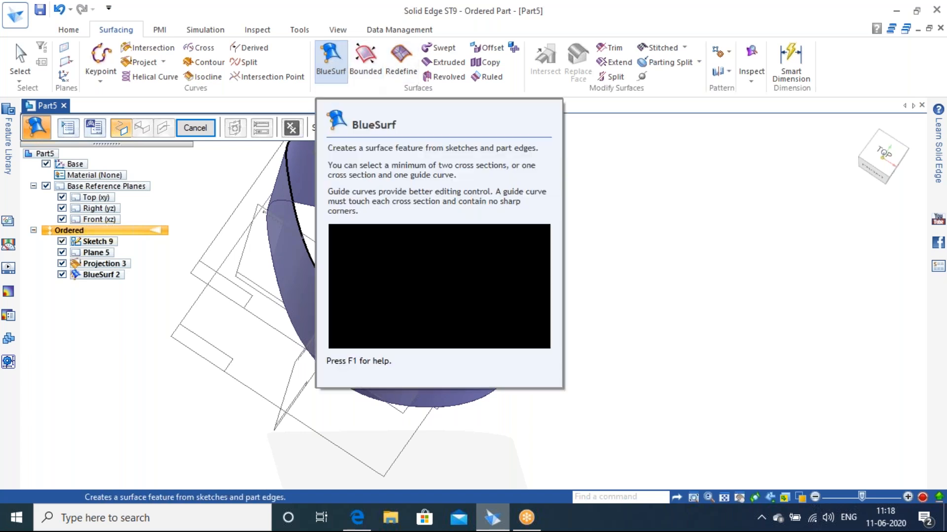
click(69, 29)
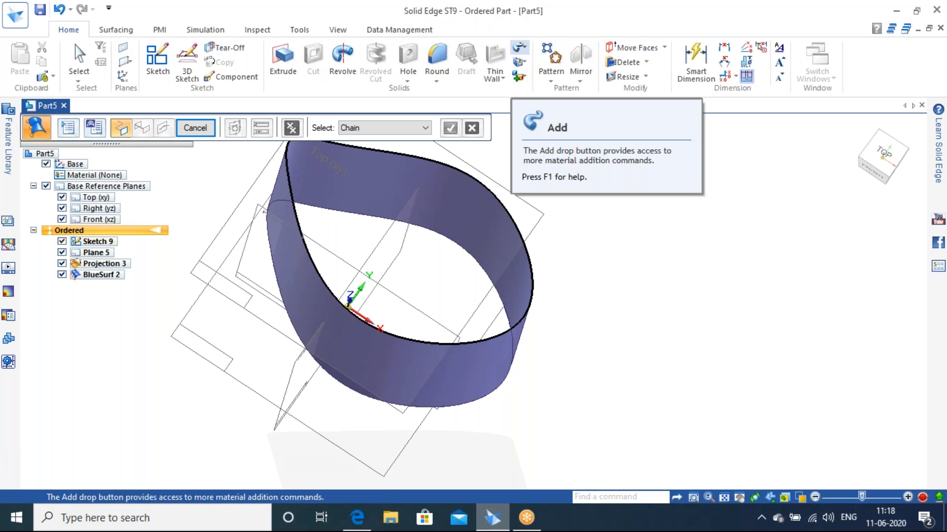
click(518, 51)
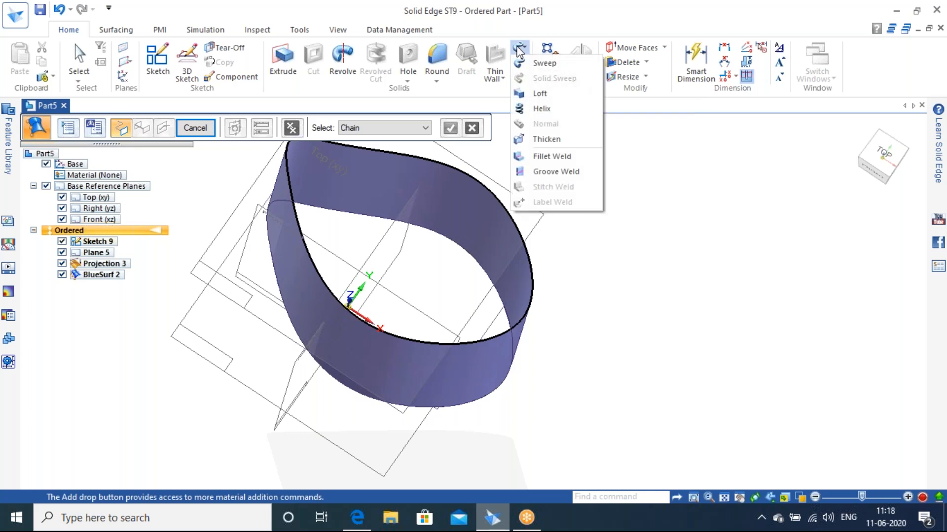
click(643, 129)
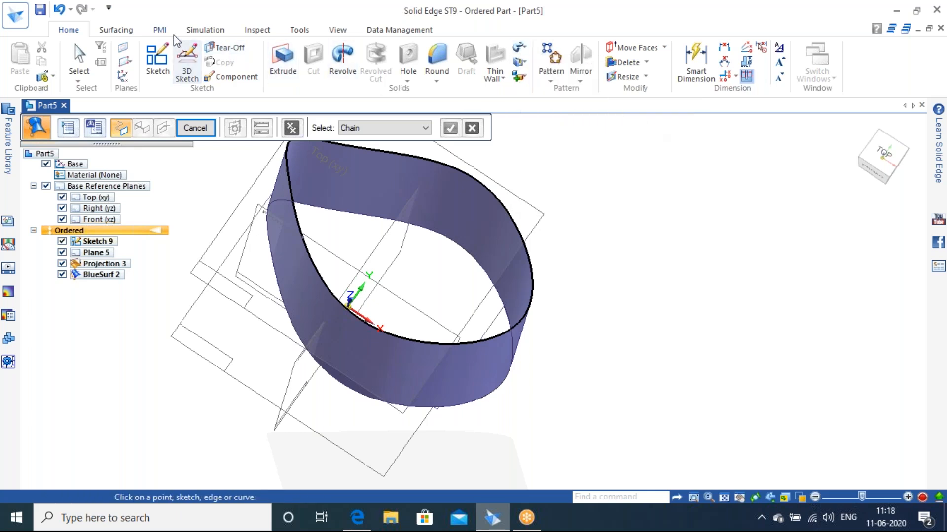
click(117, 30)
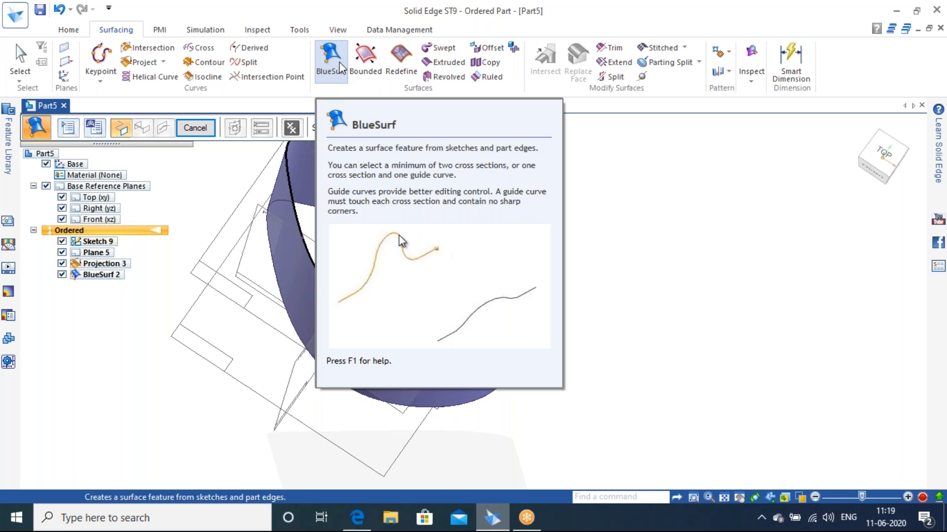
- Create a Bounded surface that closes the upper opening of the BlueSurf along the projected curve, selecting the edge as Single
click(856, 130)
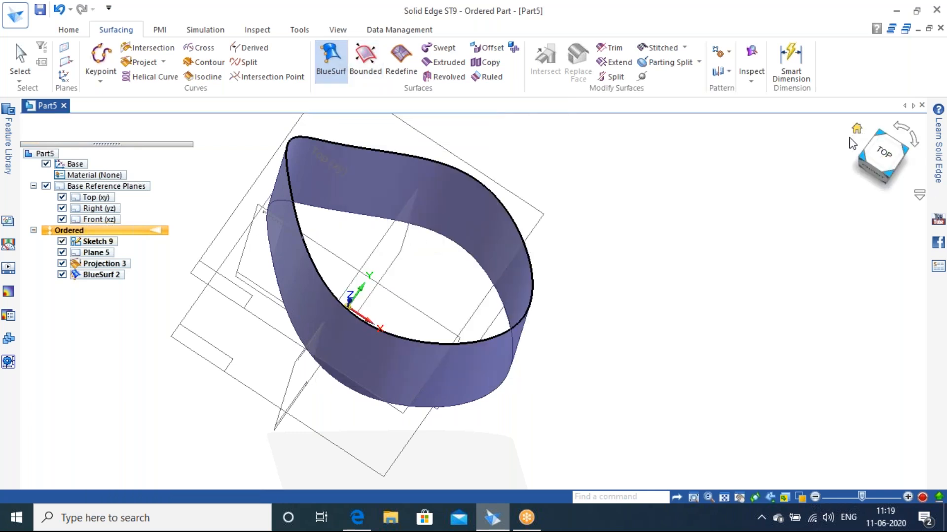
middle_drag(463, 341, 560, 362)
middle_drag(549, 225, 626, 234)
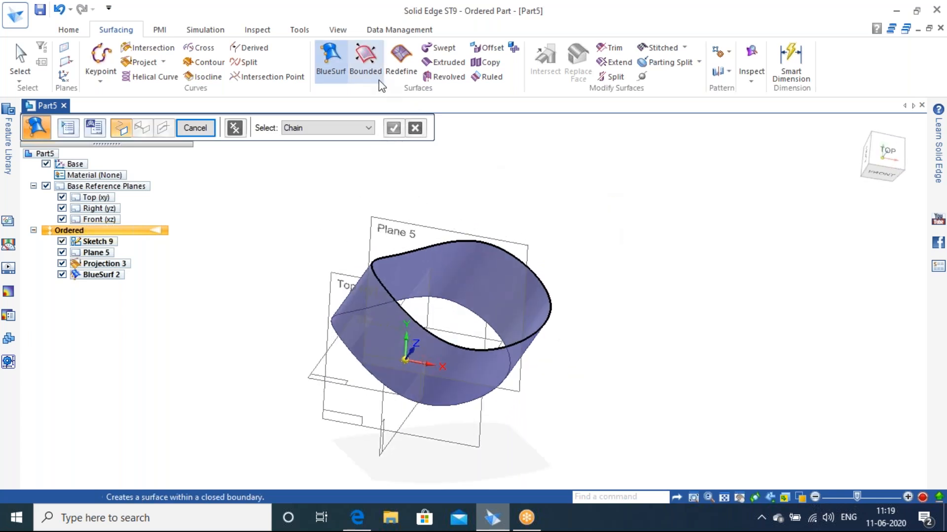
click(372, 63)
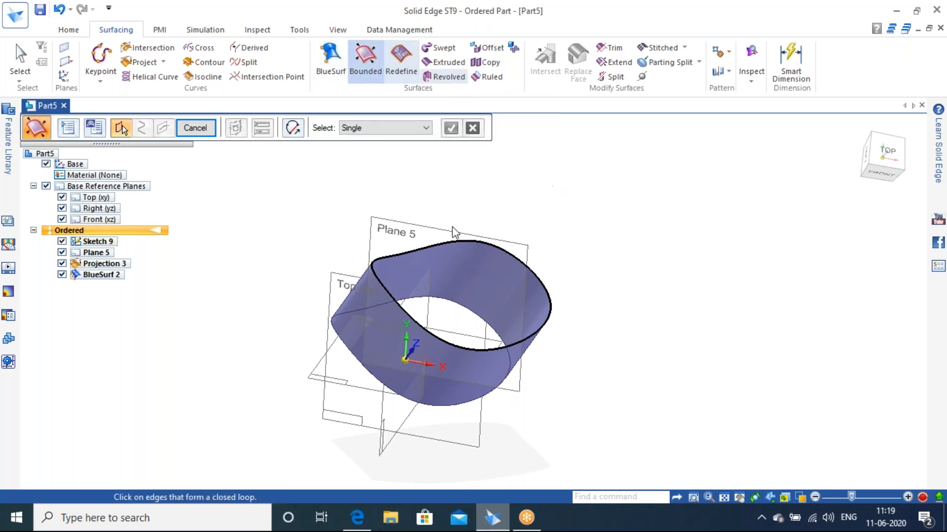
click(451, 244)
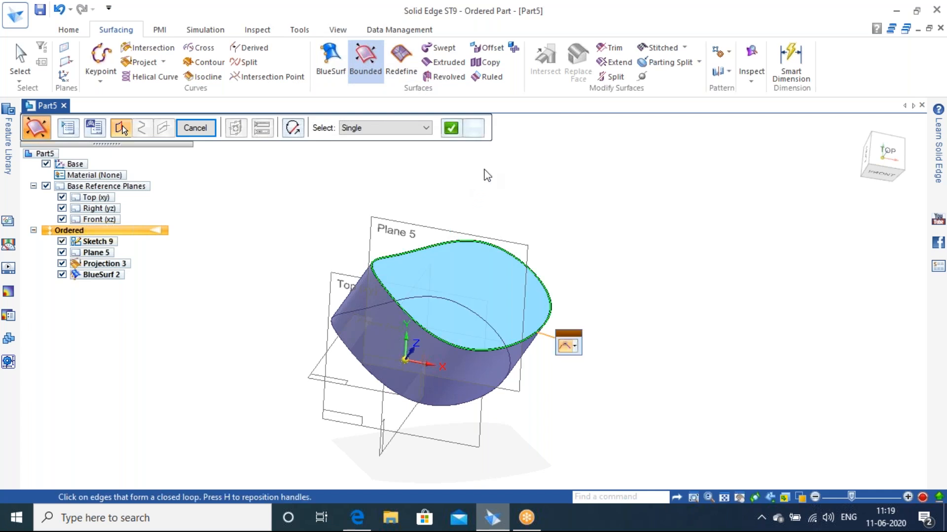
click(450, 128)
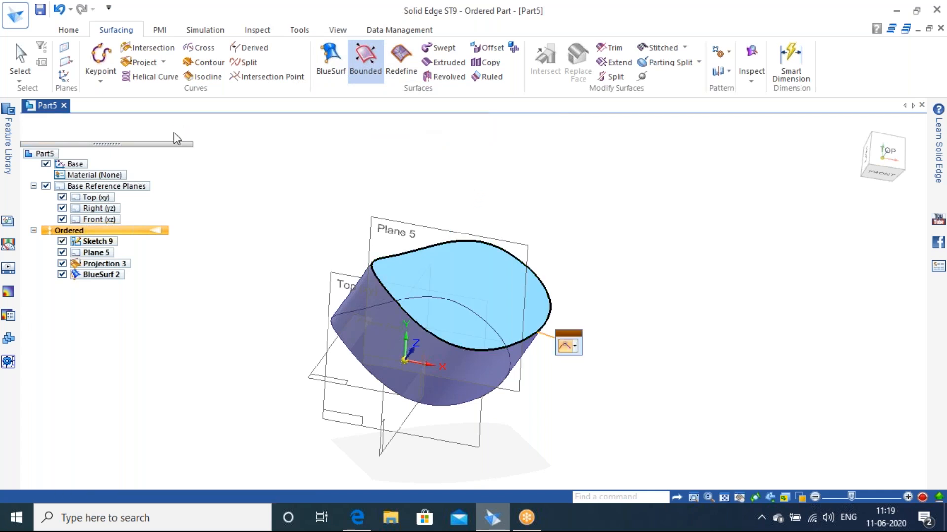
click(187, 129)
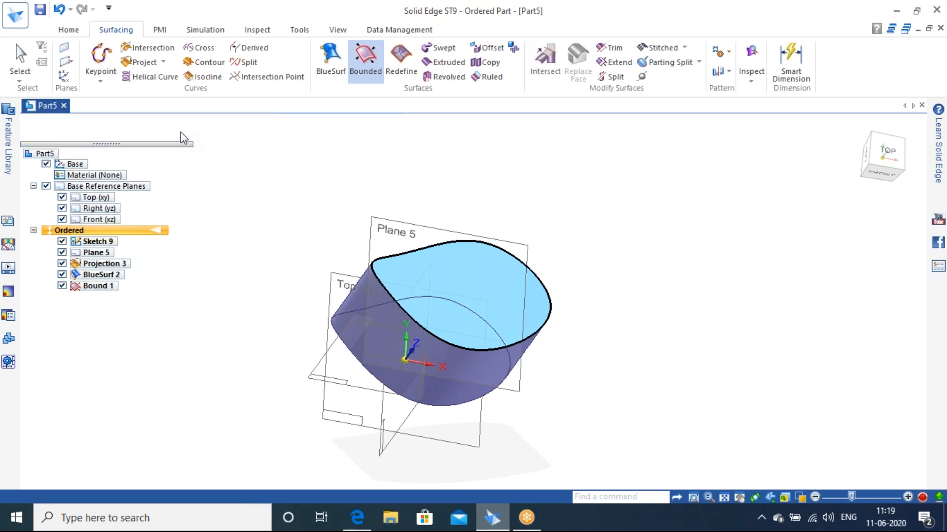
click(190, 128)
- Inspect the capped surface body from several angles and undo the Bounded surface
middle_drag(584, 330, 626, 277)
middle_drag(598, 217, 567, 346)
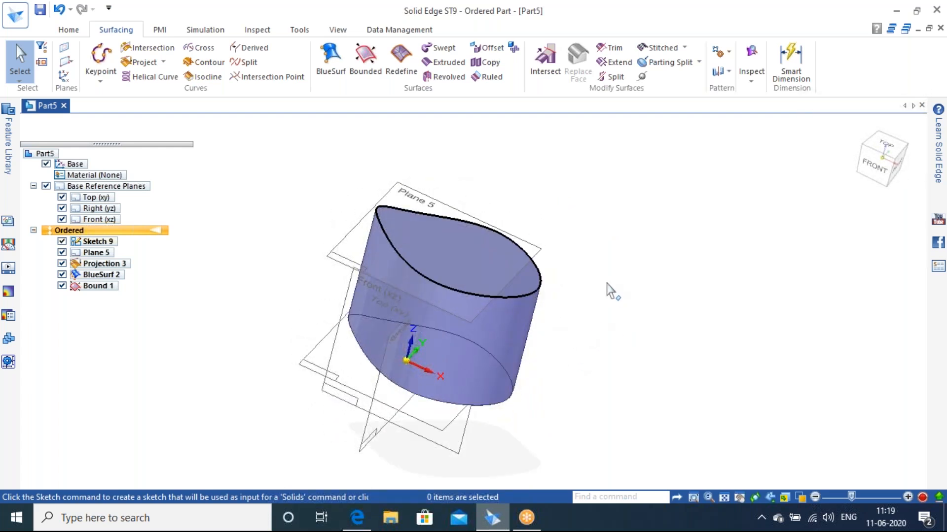
key(ctrl+z)
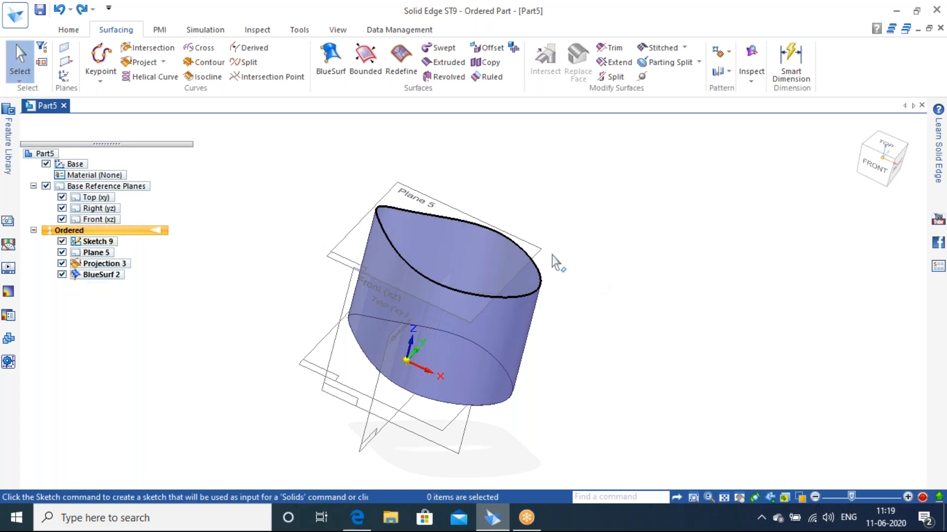
- Try to create a Redefine surface from the side faces of the BlueSurf body
middle_drag(528, 187, 563, 170)
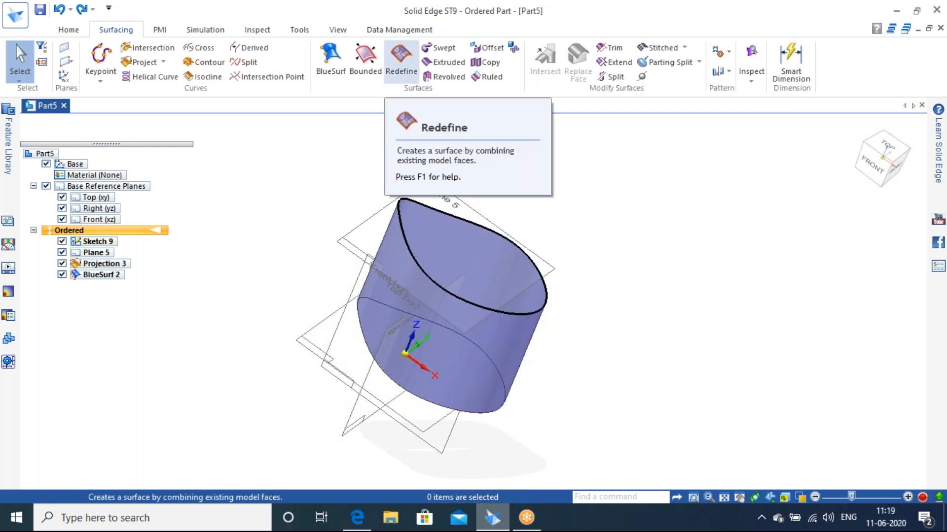
click(401, 59)
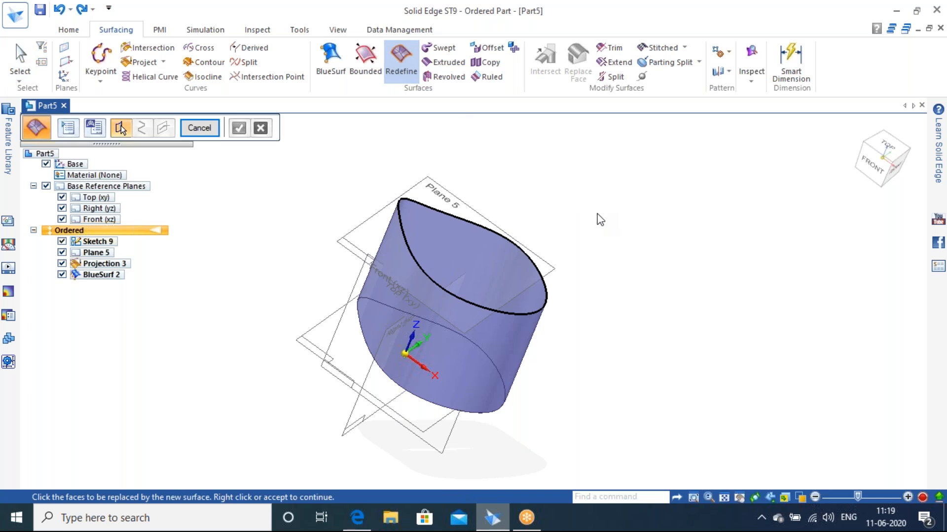
click(460, 324)
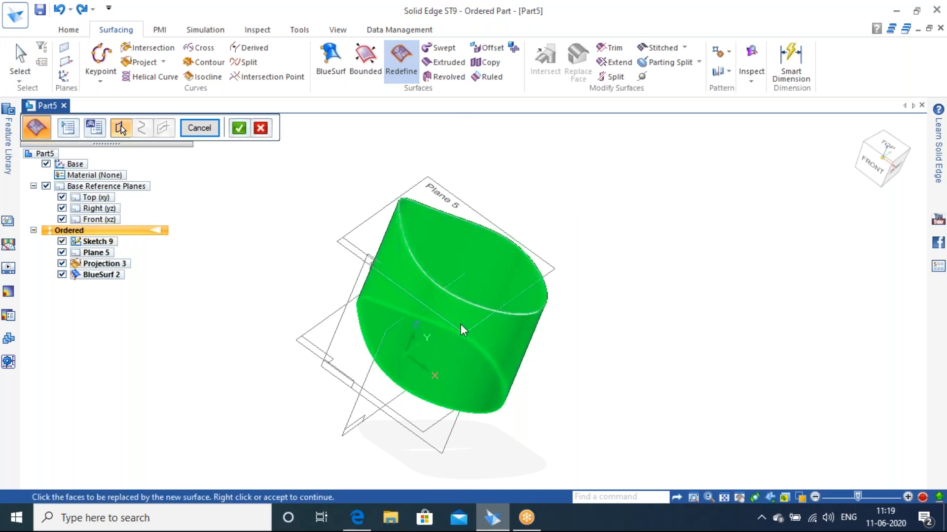
right_click(547, 171)
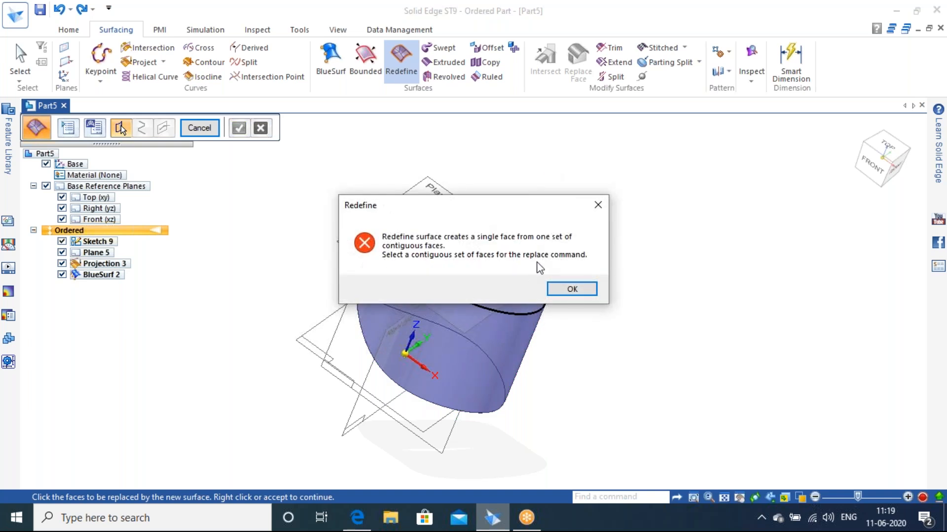
click(601, 207)
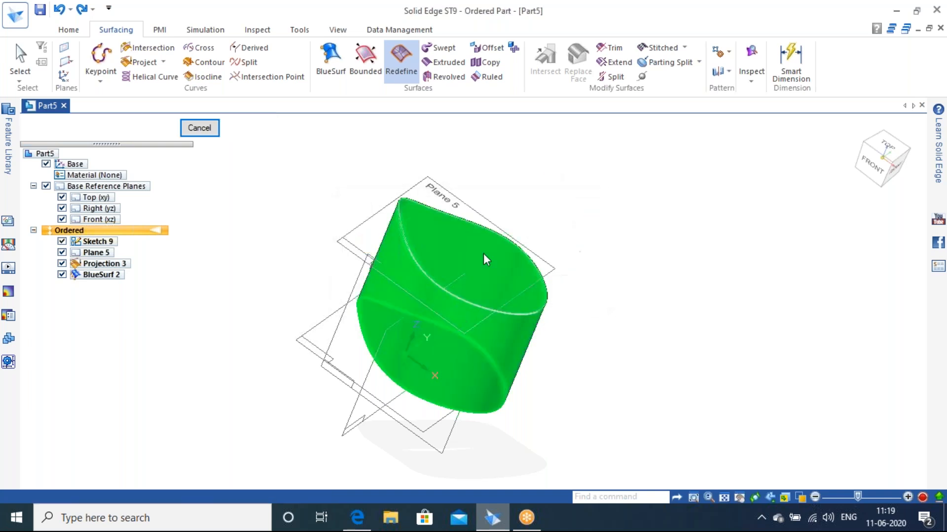
click(212, 130)
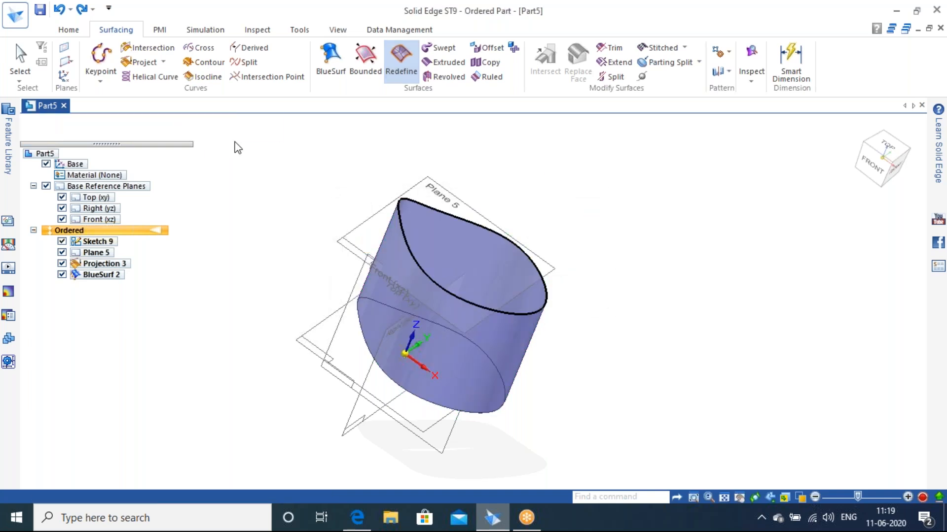
- Undo the surface, projection, plane and sketch until the Ordered part holds no features
key(ctrl+z)
key(ctrl+z)
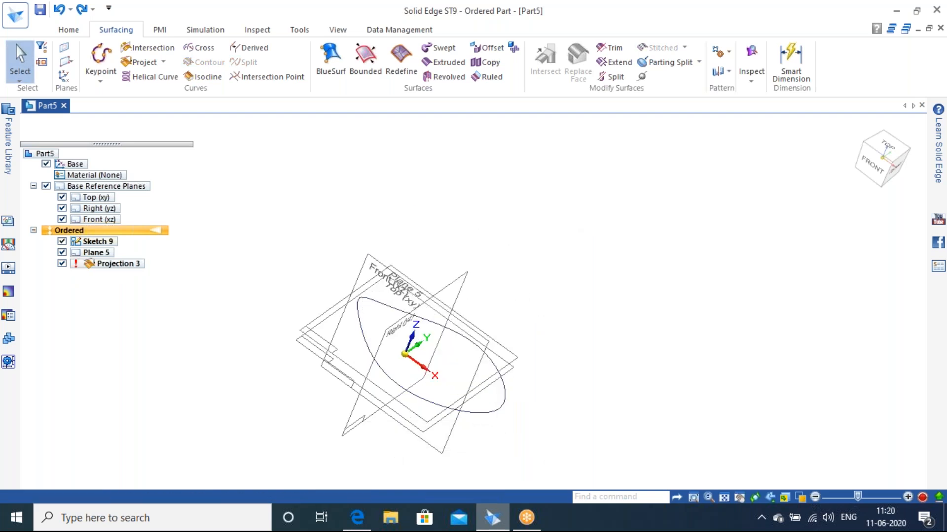
key(ctrl+z)
key(ctrl+z)
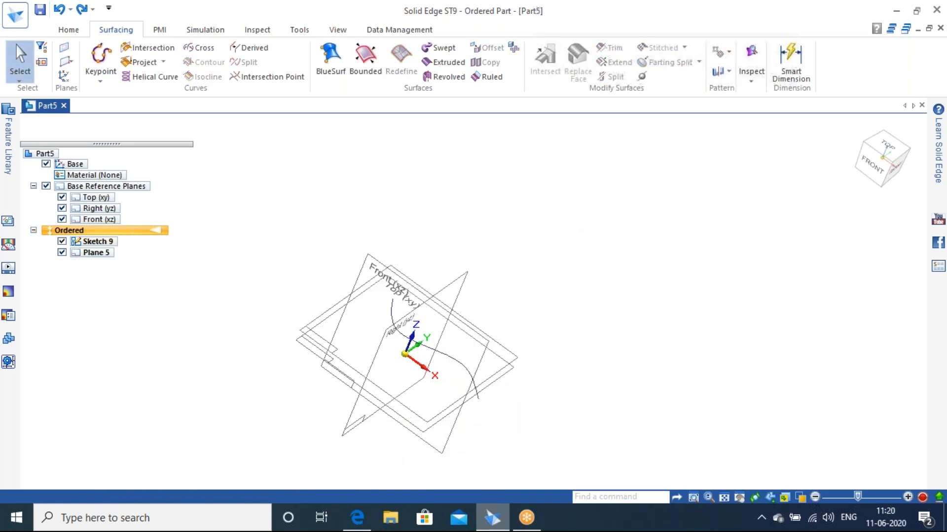
key(ctrl+z)
key(ctrl+z)
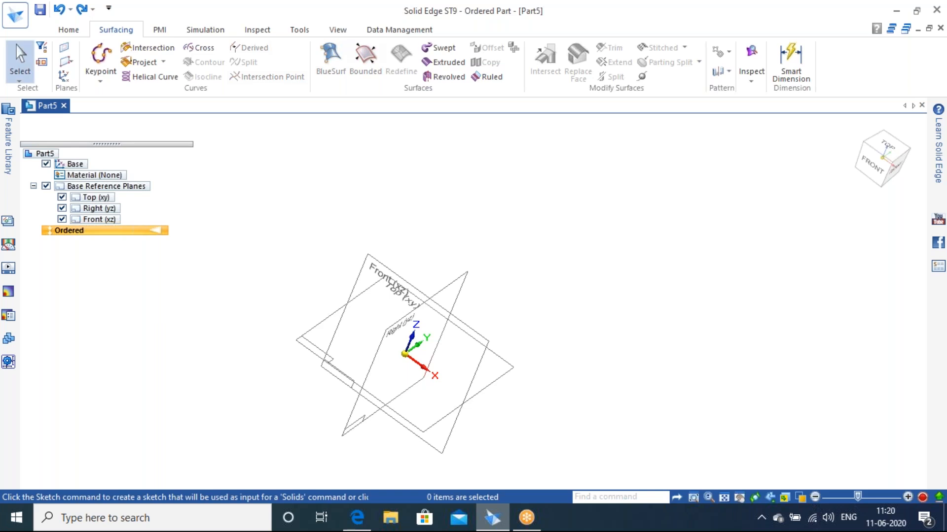
key(ctrl+z)
key(ctrl+y)
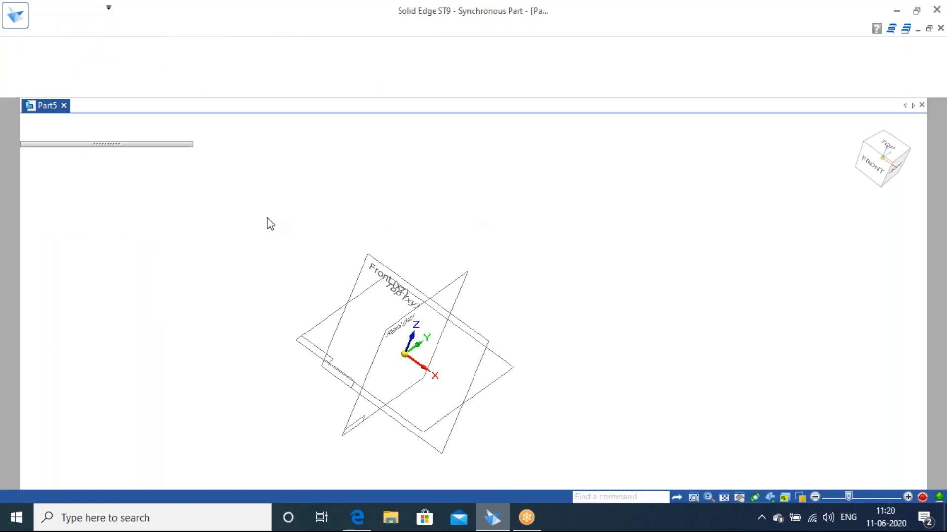
key(ctrl+z)
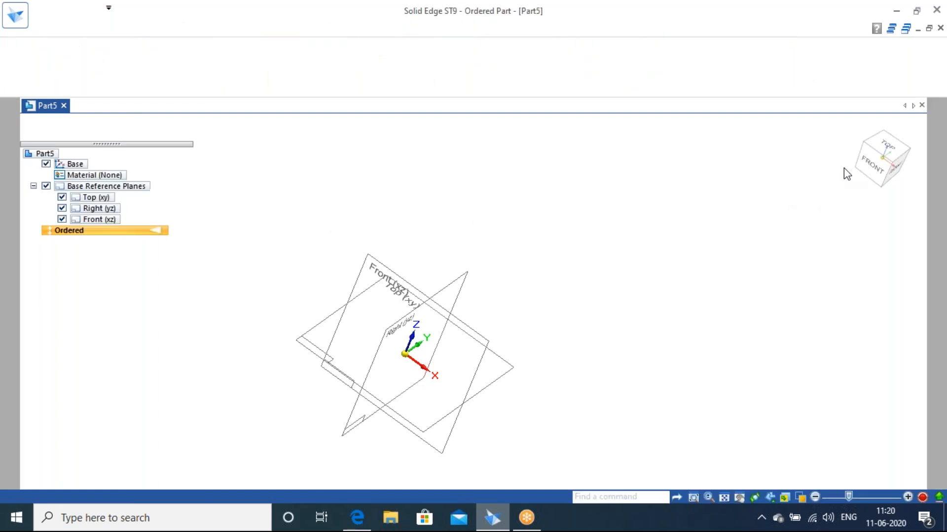
- Sketch an open wave-shaped curve with two crests above the origin on the Right (yz) plane, with the closed-curve option off
click(859, 127)
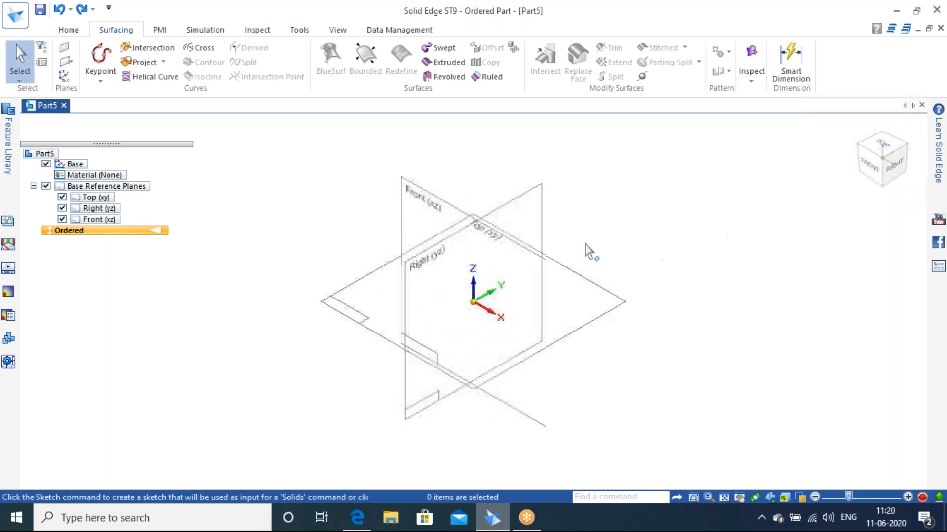
click(68, 30)
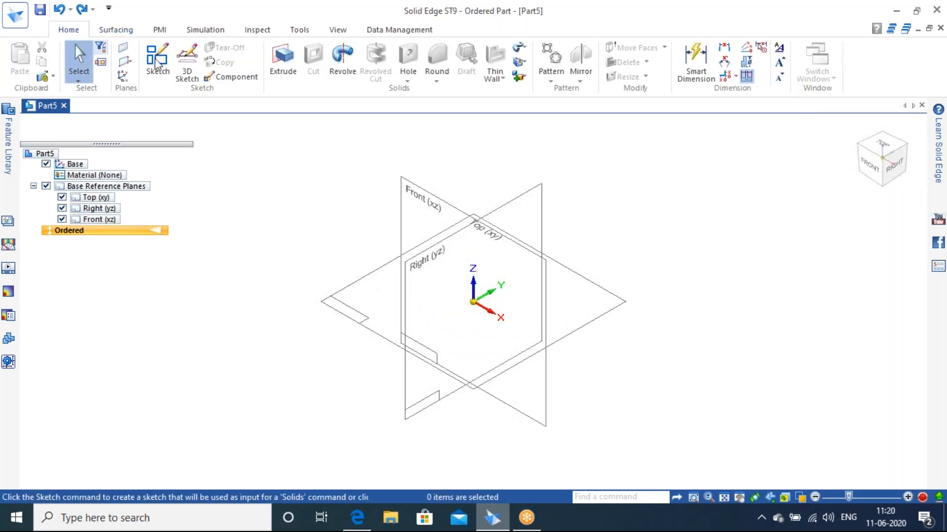
click(164, 62)
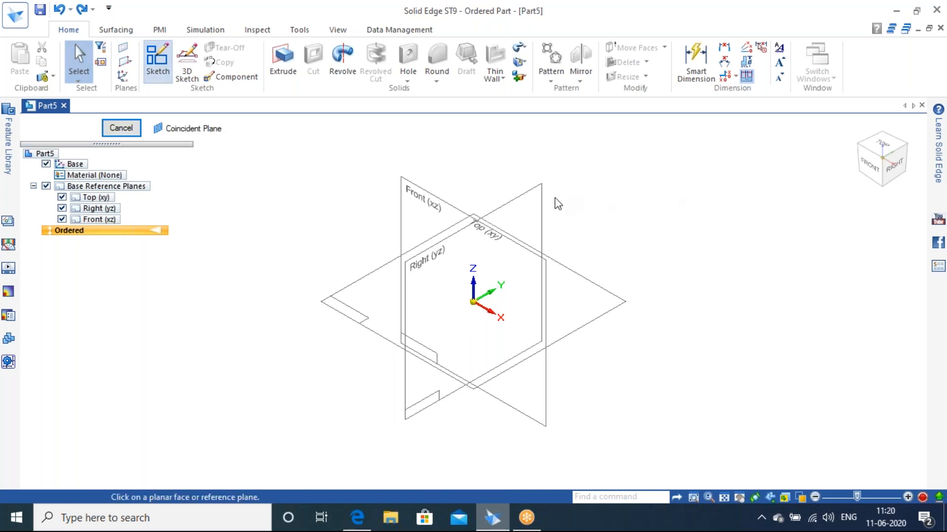
click(539, 203)
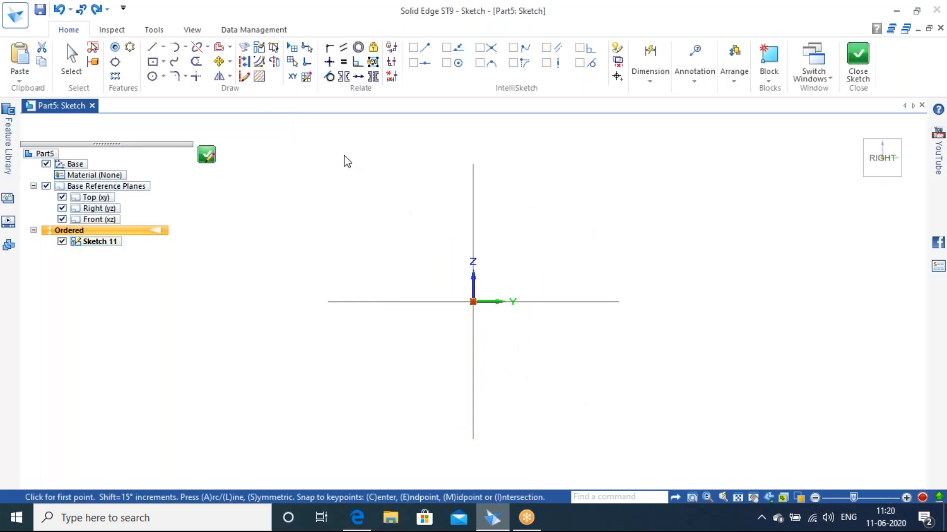
click(174, 63)
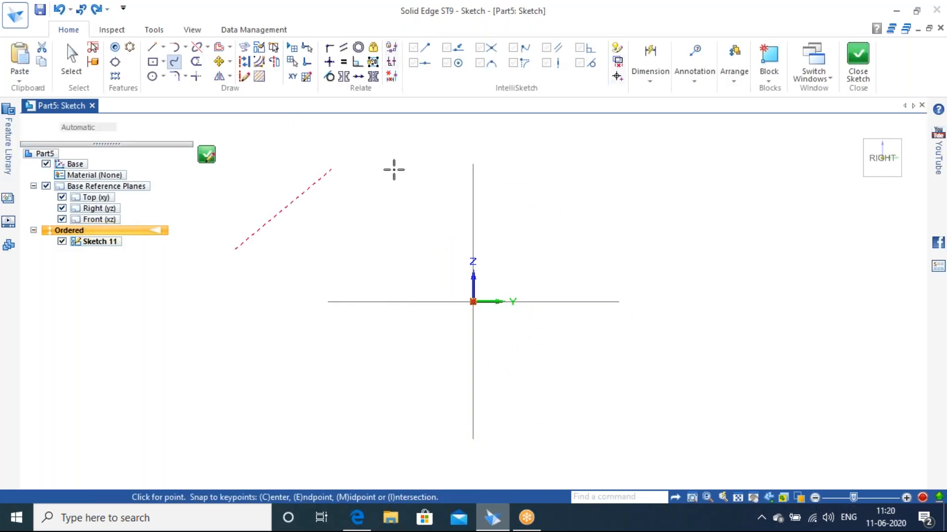
mouse_move(423, 169)
mouse_down()
mouse_move(593, 206)
mouse_move(634, 186)
mouse_move(670, 221)
mouse_move(677, 166)
mouse_up()
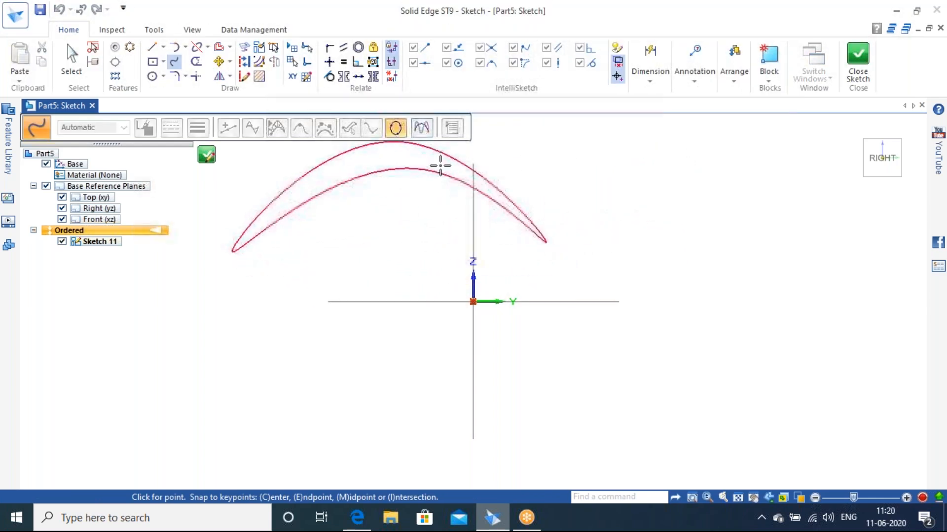
click(397, 130)
click(397, 130)
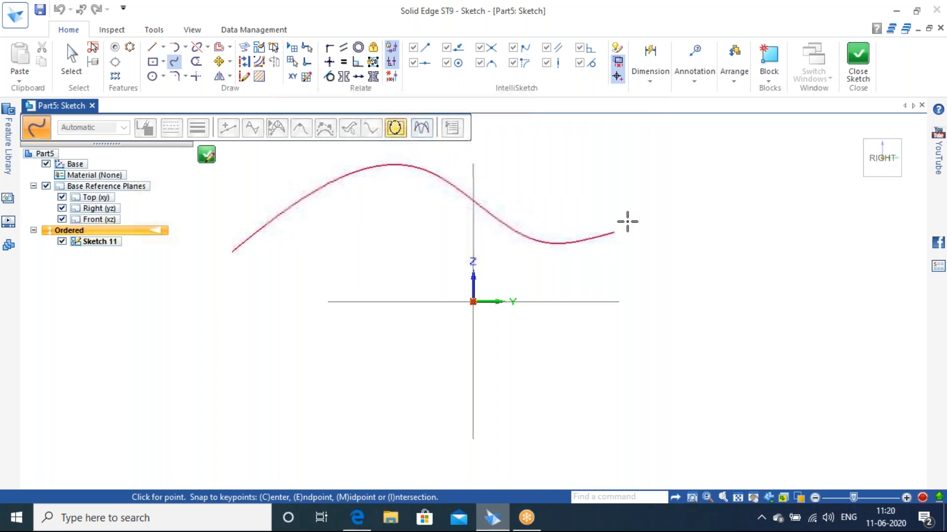
click(773, 257)
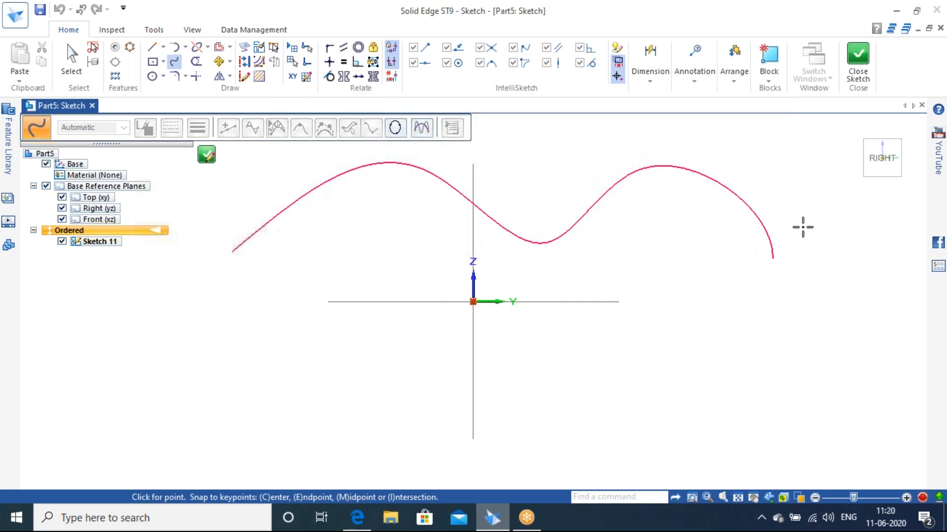
right_click(825, 207)
key(ctrl+z)
key(ctrl+z)
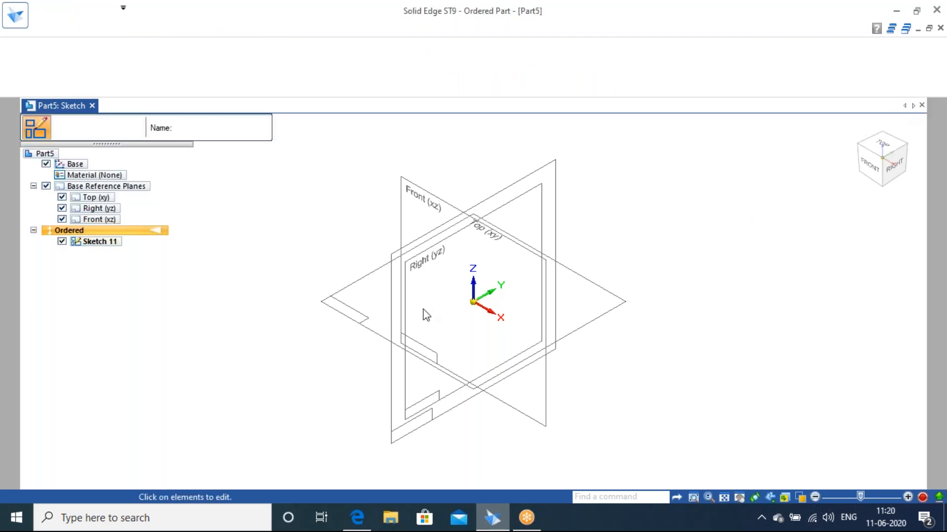
key(ctrl+y)
- Finish the wave curve sketch and hide the Base Reference Planes
click(120, 128)
click(120, 127)
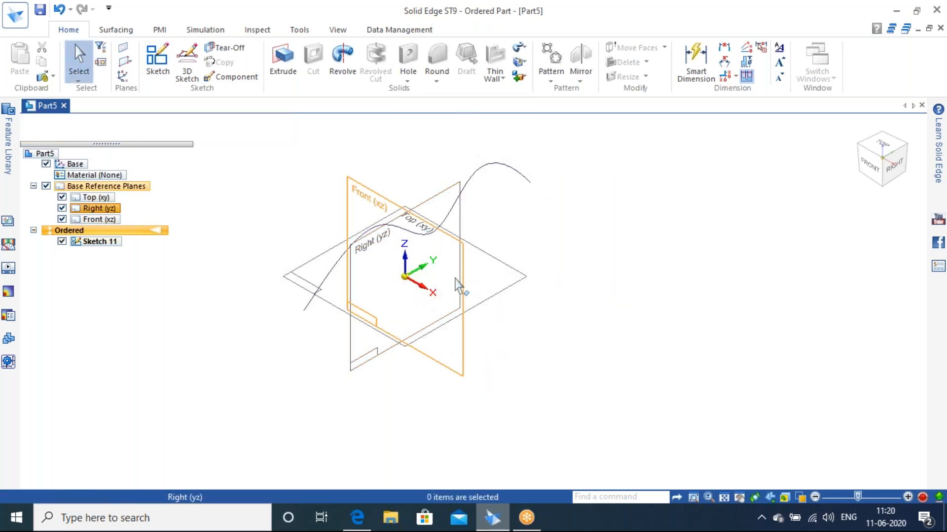
click(46, 186)
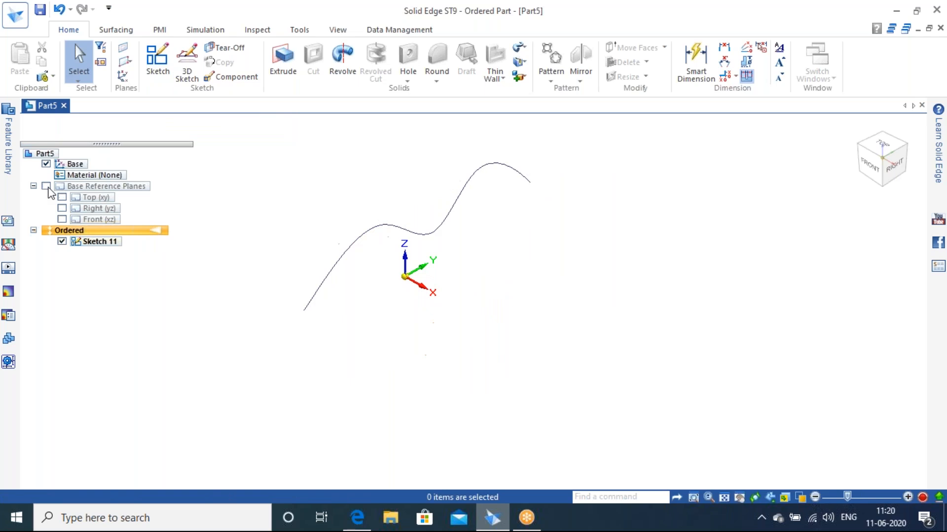
scroll(392, 264, up, 3)
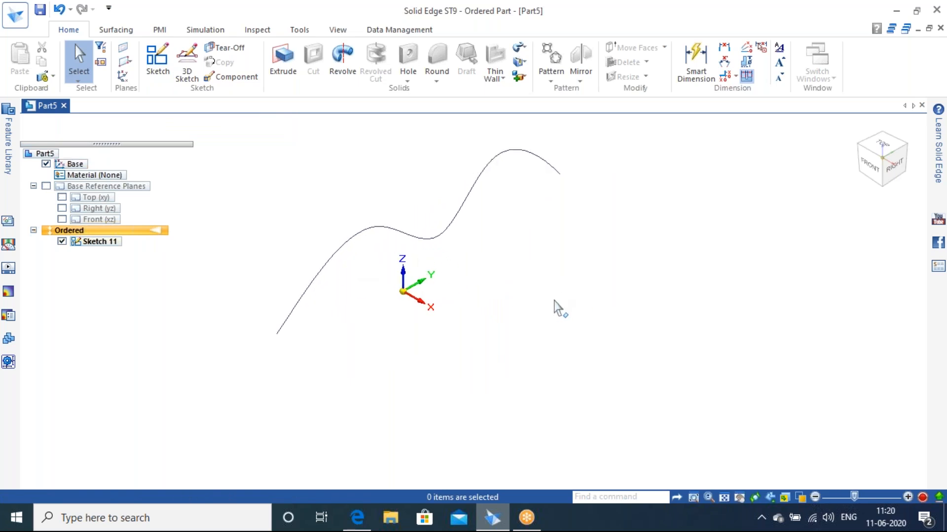
click(130, 67)
click(156, 52)
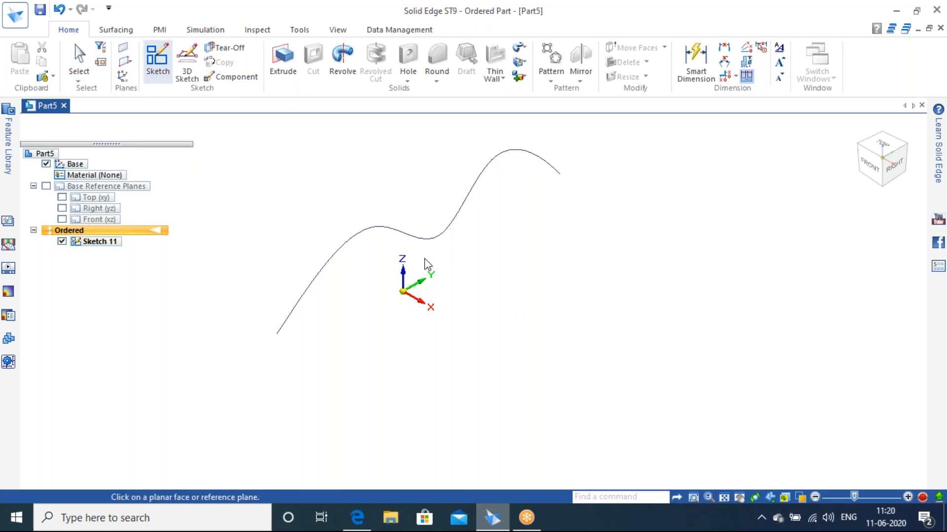
click(420, 272)
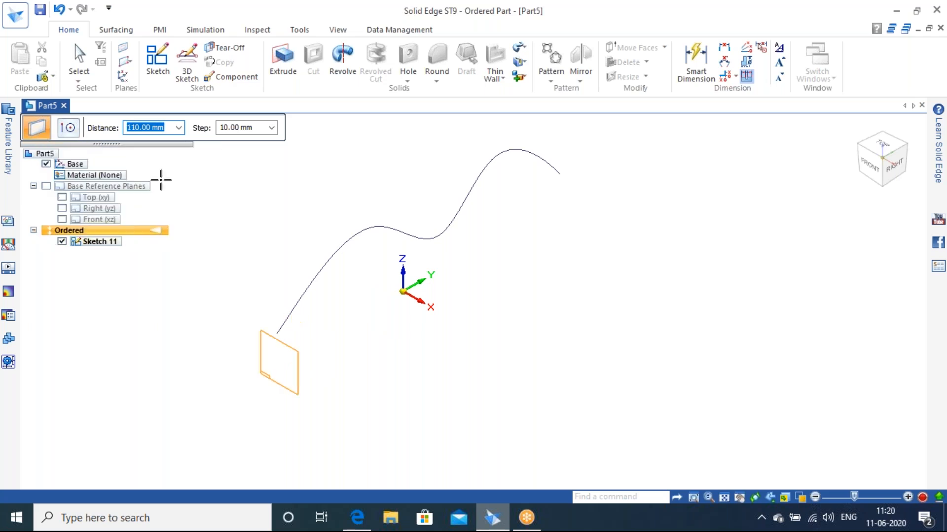
key(Escape)
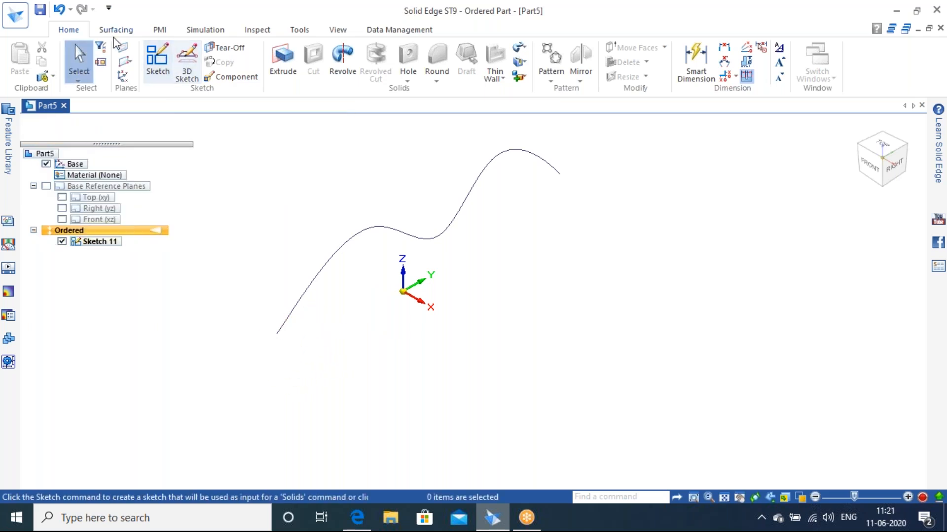
- Create a reference plane parallel to the Right (yz) plane, offset 150 mm along positive X
click(127, 62)
click(142, 78)
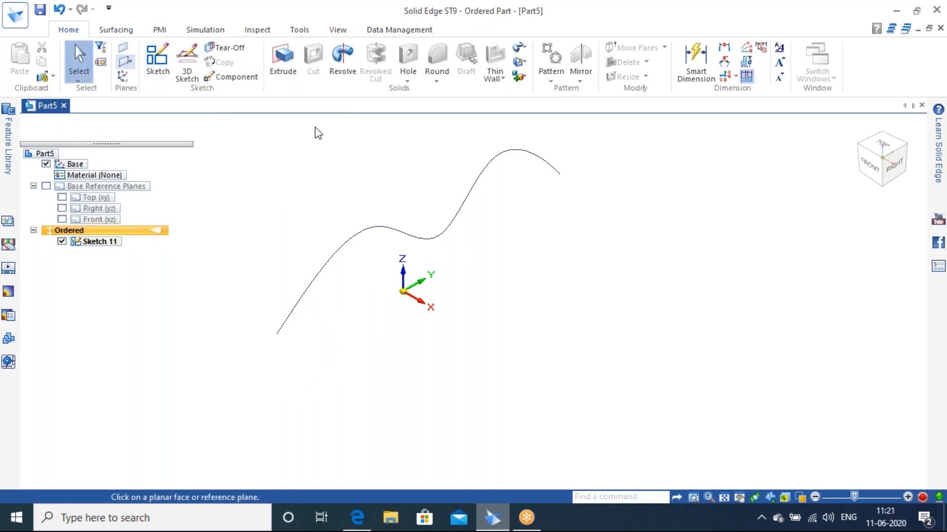
click(423, 258)
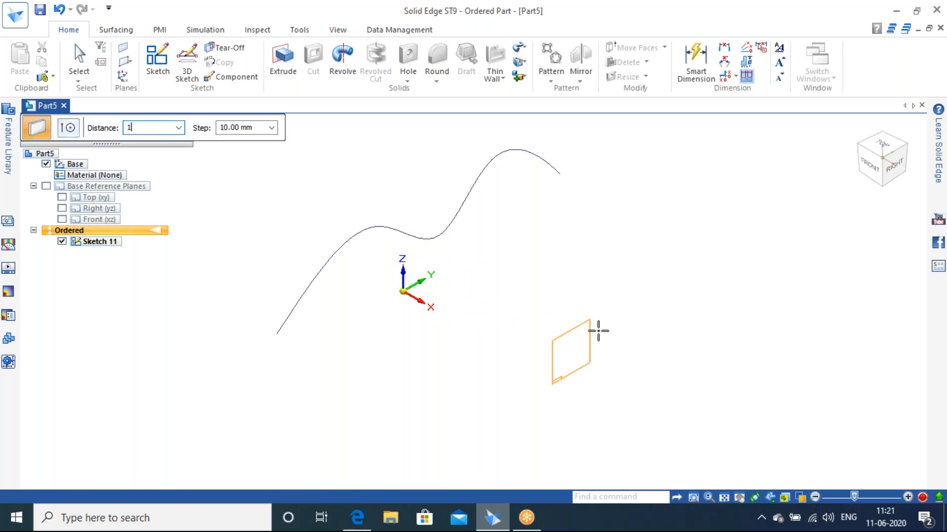
key(Return)
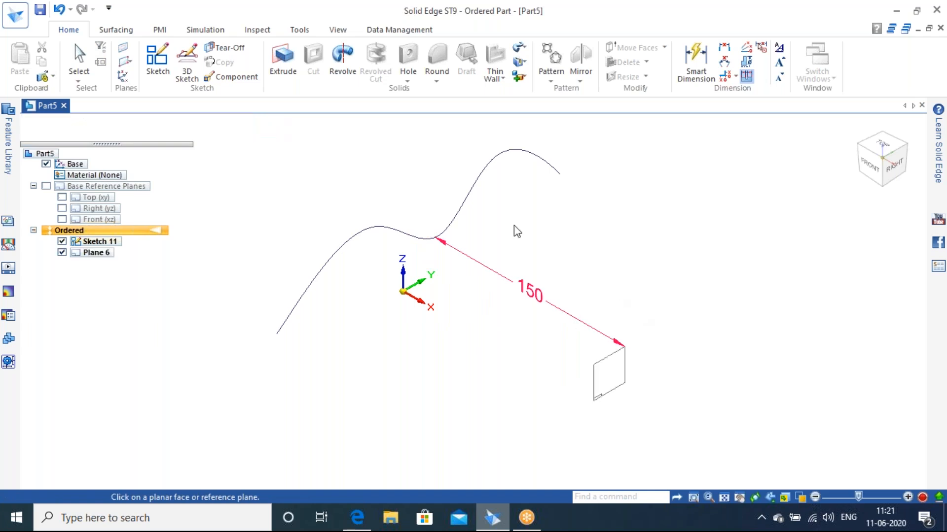
- Sketch a second open wave-shaped curve with two crests through points on Plane 6, and finish the sketch
click(158, 61)
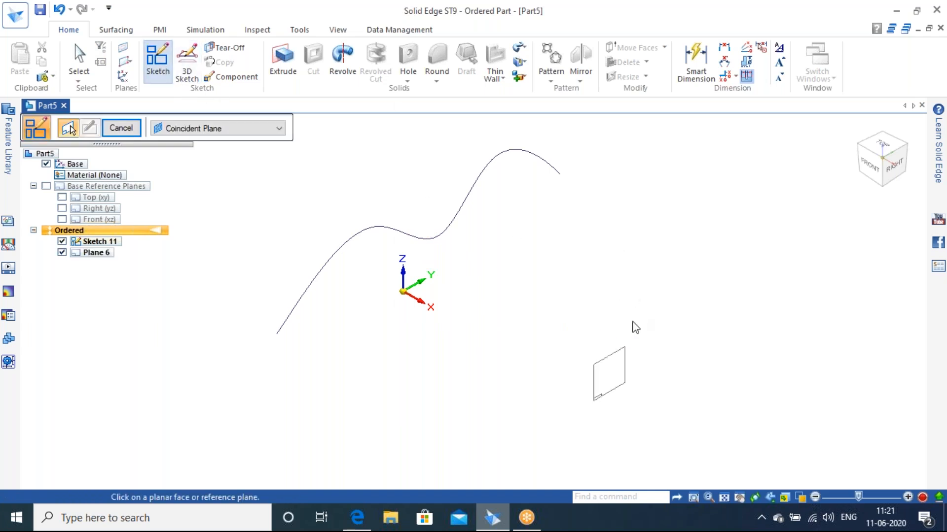
click(623, 354)
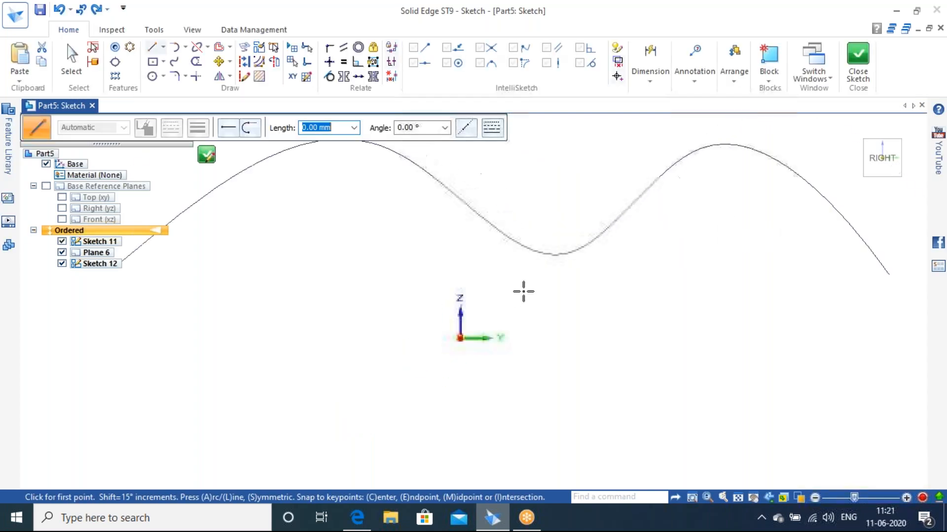
click(174, 62)
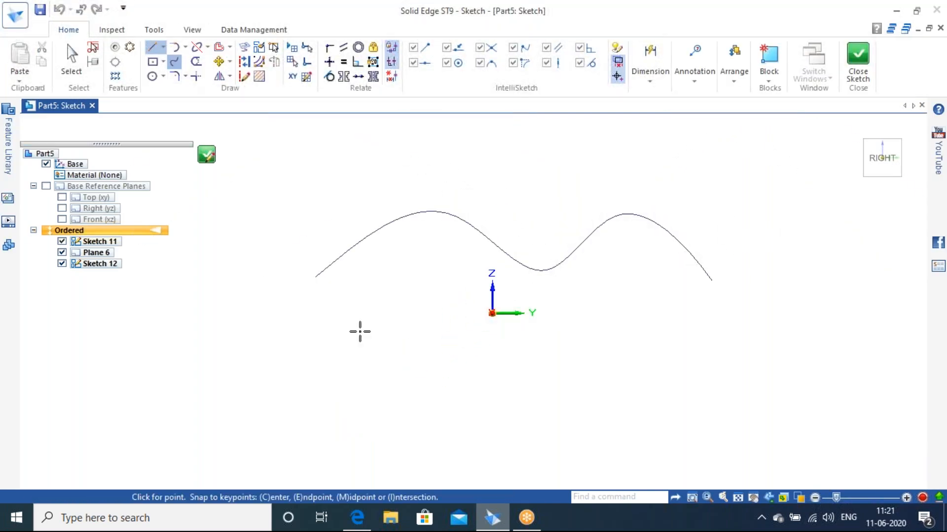
click(360, 327)
click(427, 260)
click(619, 268)
click(708, 334)
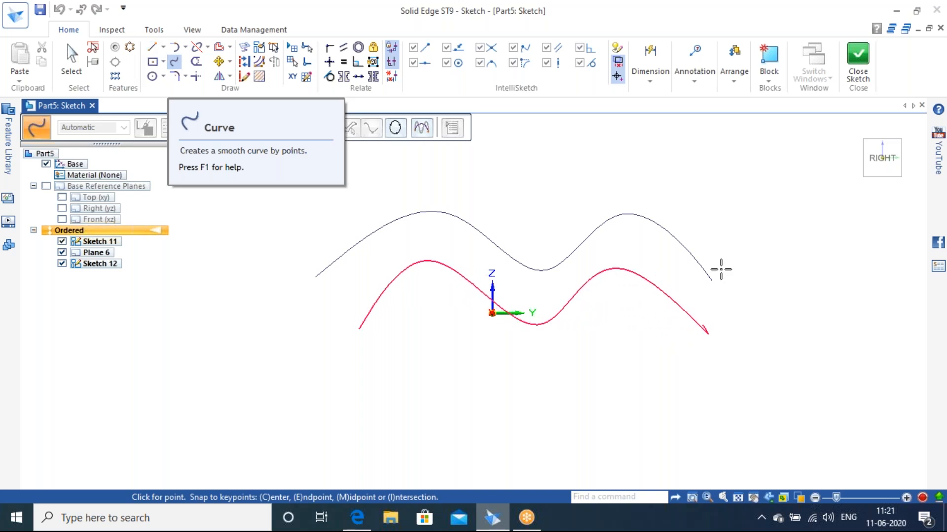
click(858, 69)
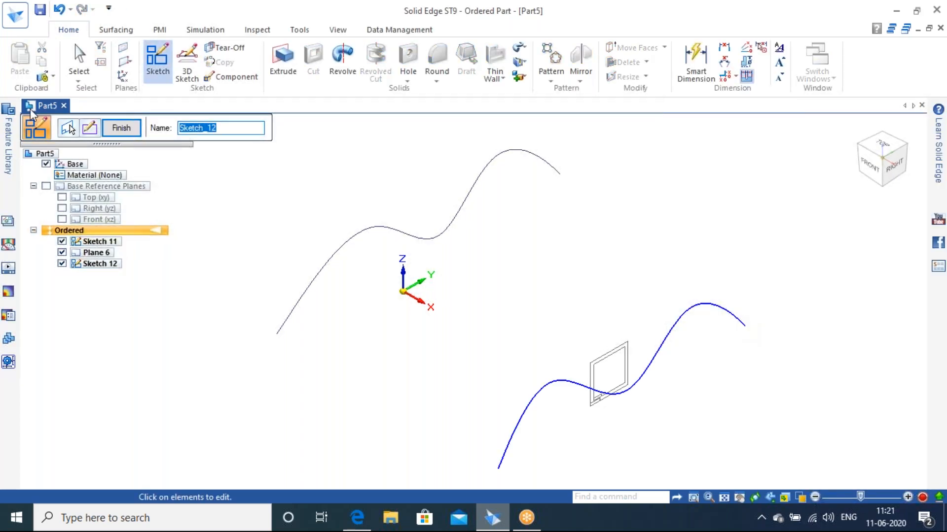
click(121, 128)
click(122, 128)
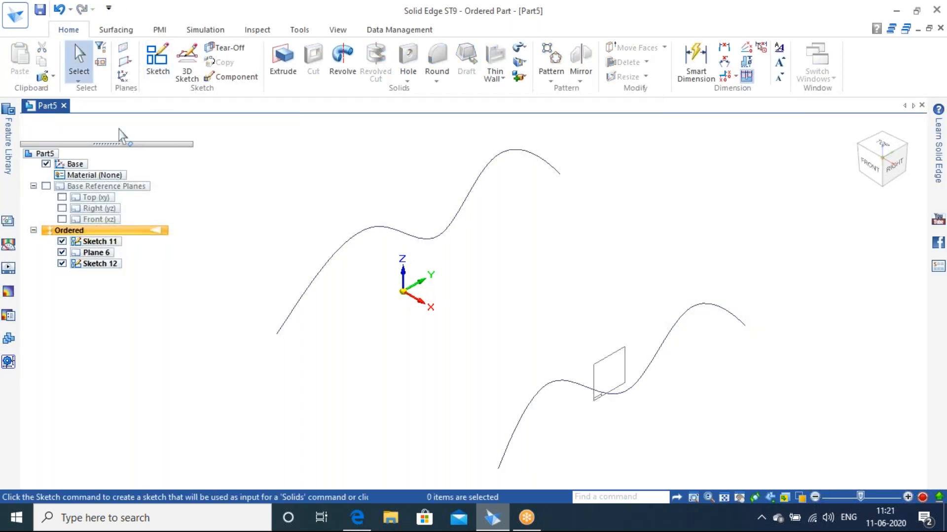
- Create a BlueSurf surface using the two open wave curves as cross sections
click(116, 30)
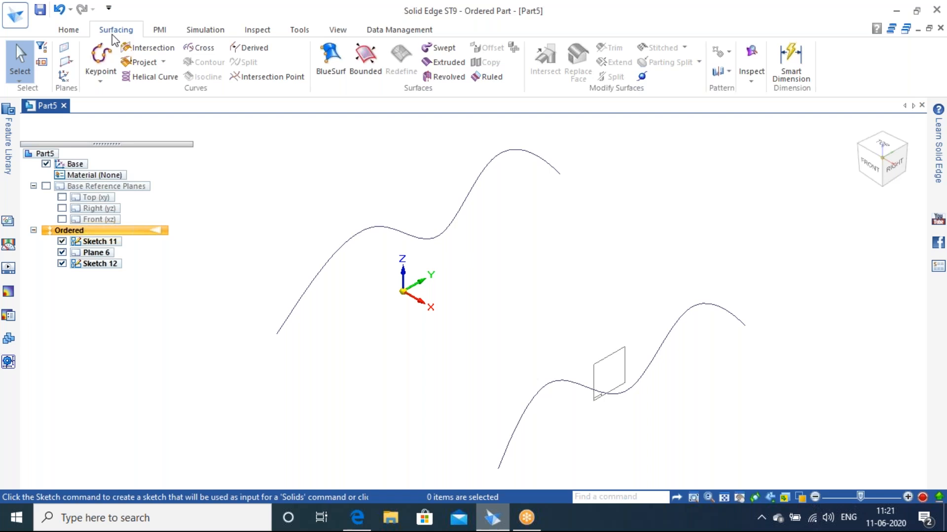
click(331, 62)
click(464, 204)
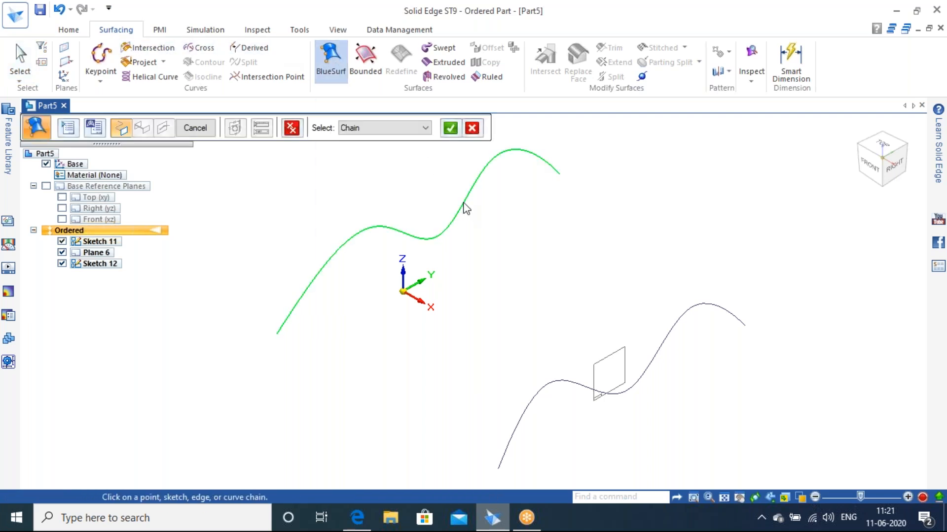
right_click(616, 269)
click(683, 326)
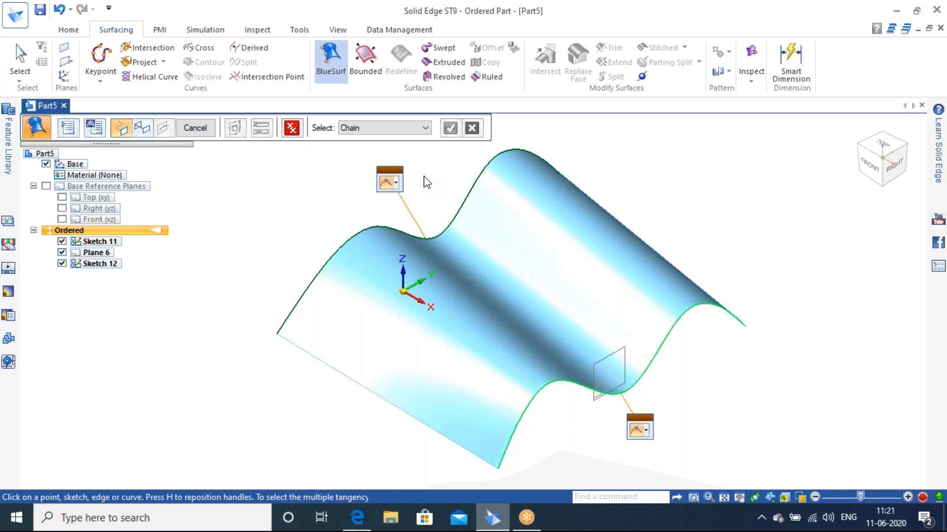
click(450, 129)
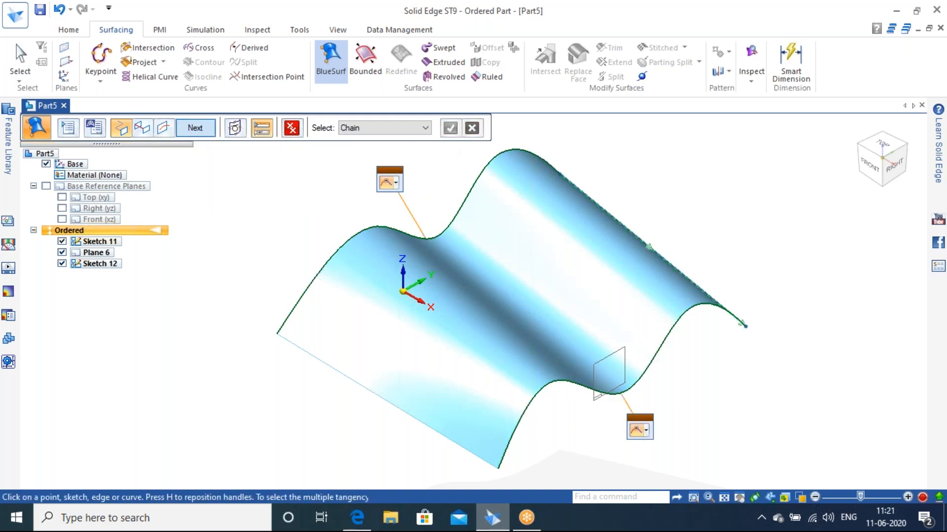
click(188, 129)
click(189, 129)
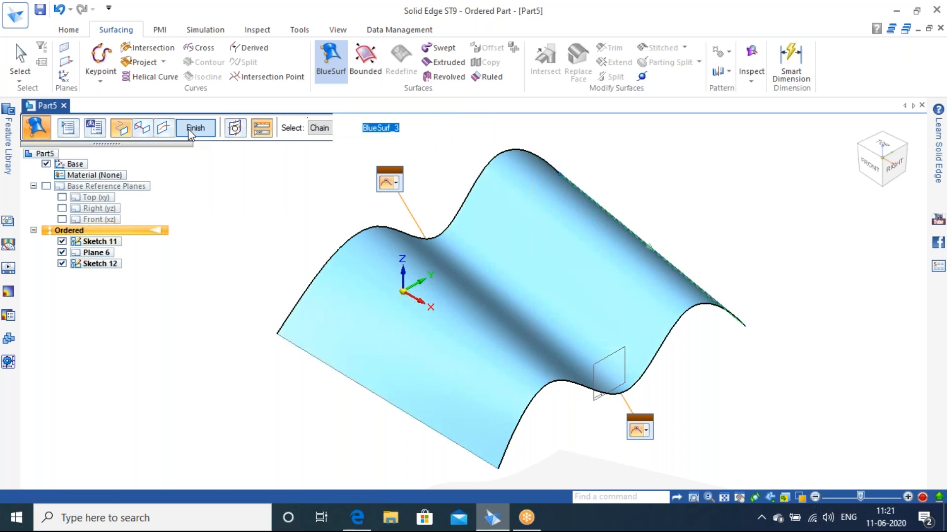
- Apply the Redefine surface command to the wave-shaped BlueSurf face
mouse_move(676, 406)
middle_down()
mouse_move(706, 330)
mouse_move(598, 320)
mouse_move(655, 364)
mouse_move(756, 298)
middle_up()
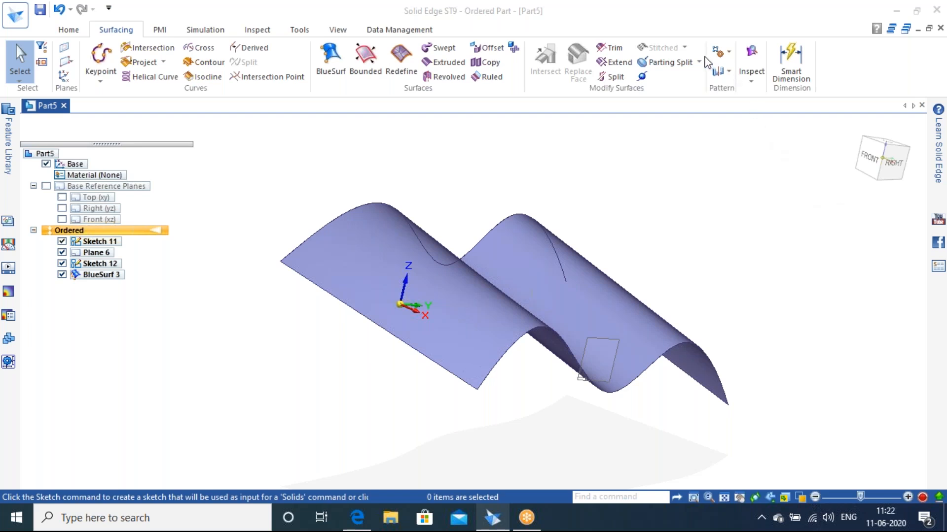
mouse_move(671, 263)
middle_down()
mouse_move(633, 217)
mouse_move(586, 220)
mouse_move(490, 344)
middle_up()
click(856, 128)
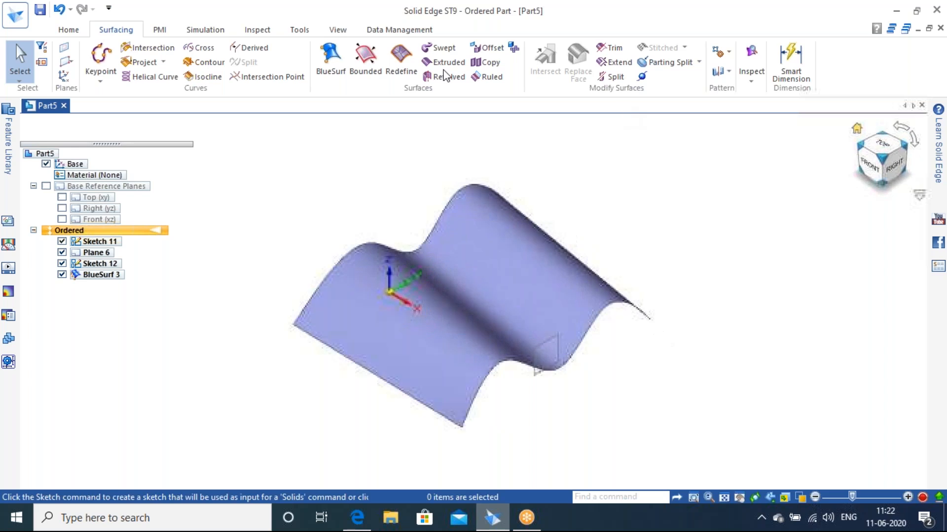
click(401, 59)
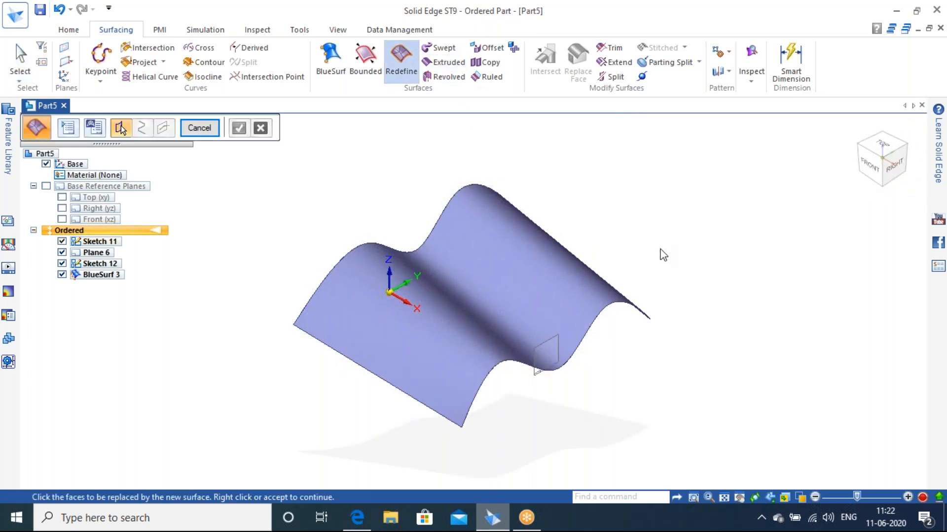
click(537, 261)
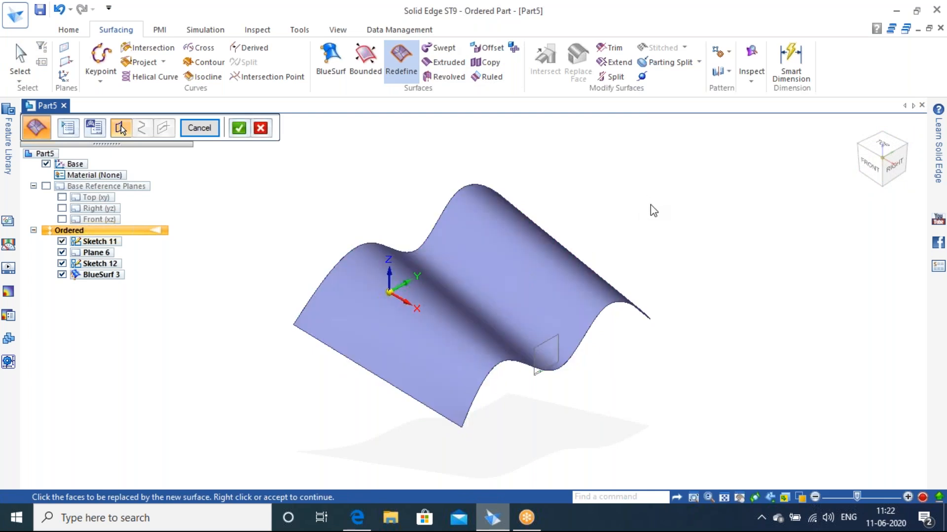
right_click(645, 304)
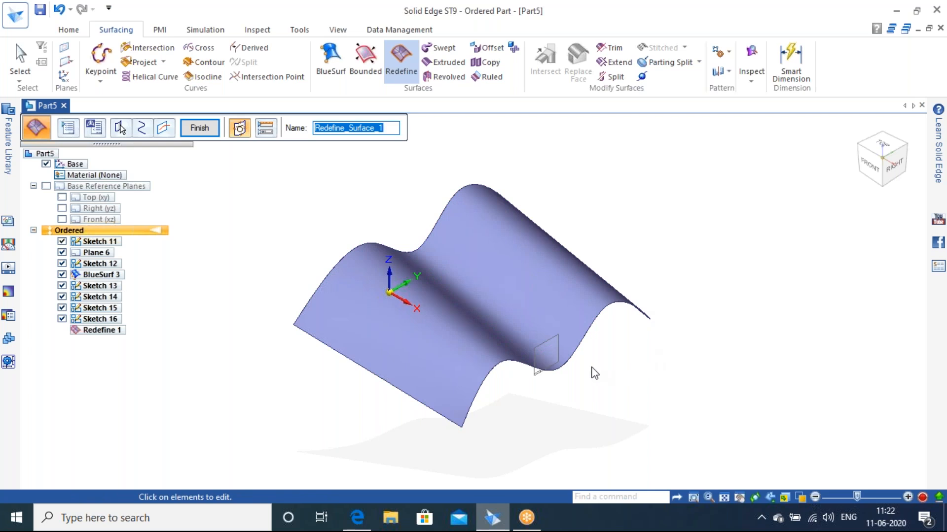
- Select the Sketch 12 wave curve on Plane 6 and raise the control vertices above its two crests
middle_drag(446, 399, 656, 395)
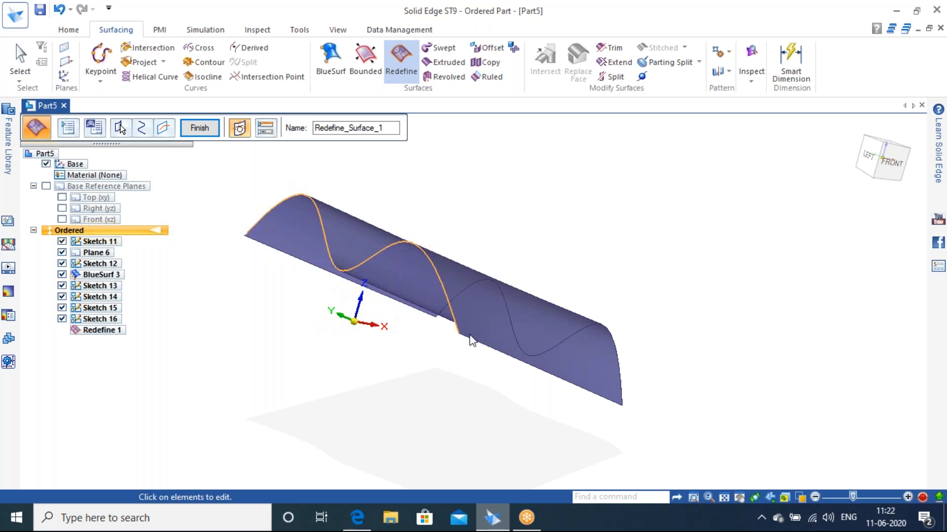
middle_drag(650, 283, 449, 299)
click(449, 299)
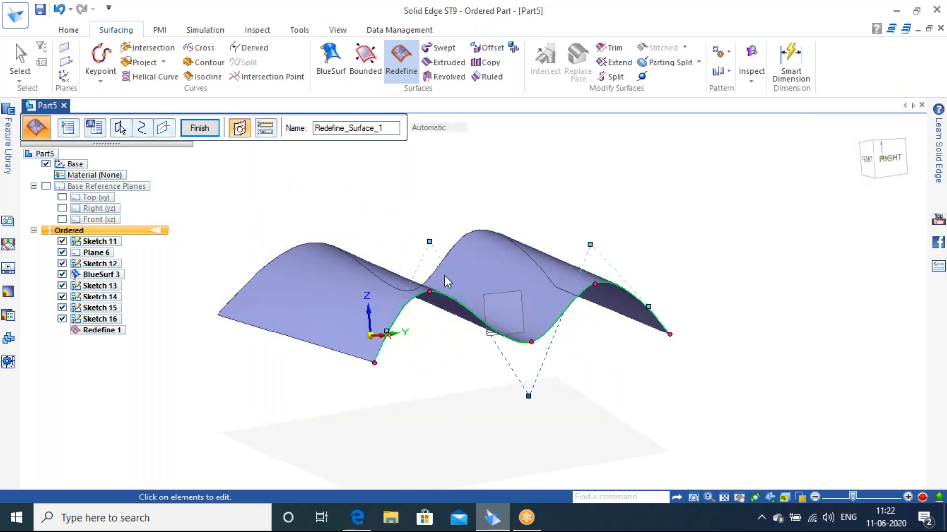
scroll(451, 266, up, 3)
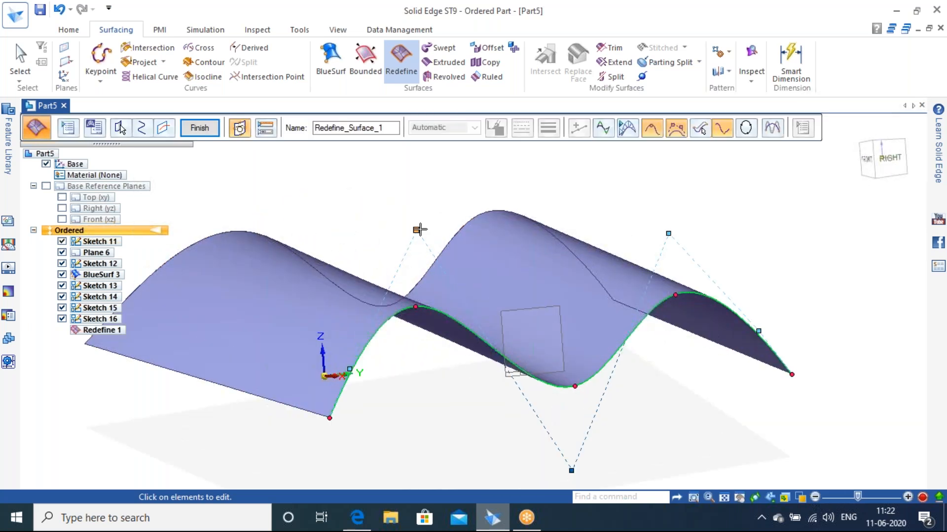
drag(416, 230, 424, 157)
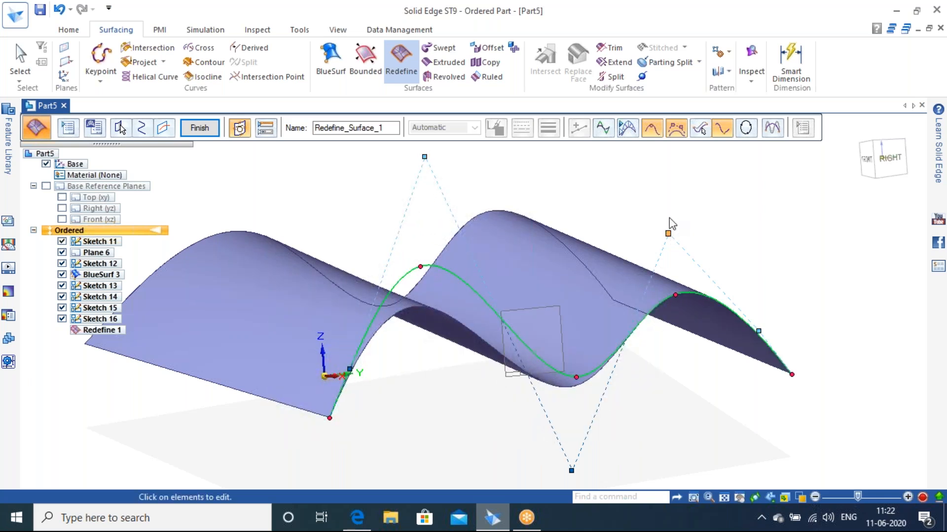
drag(668, 233, 671, 172)
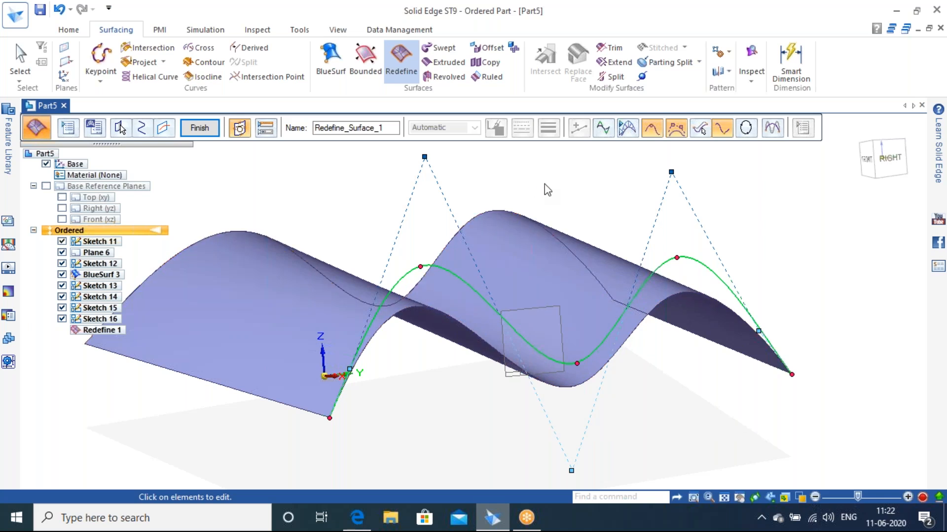
- Reshape the redefined surface's edge near Plane 6 by moving its crest and trough control vertices, and finish the Redefine feature
click(427, 311)
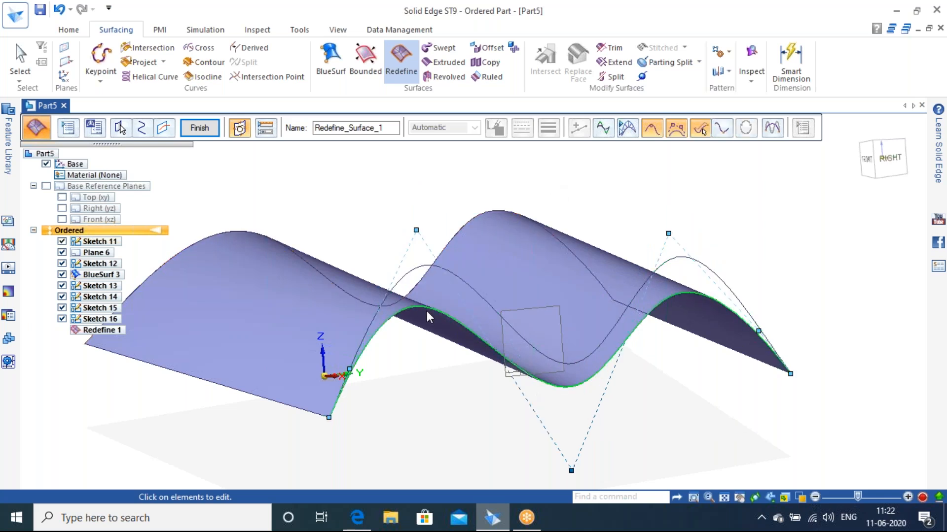
mouse_move(430, 309)
mouse_down()
mouse_move(448, 378)
mouse_move(437, 299)
mouse_up()
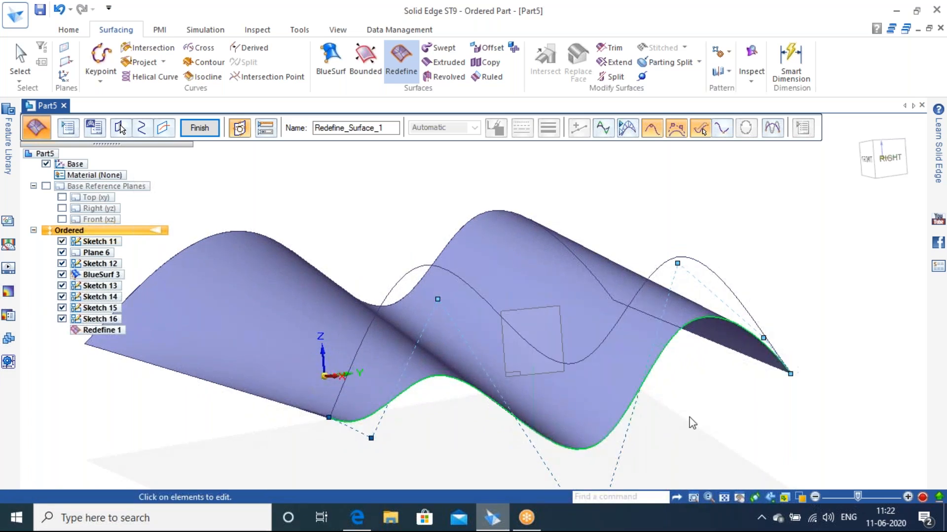
shift+middle_drag(686, 402, 650, 318)
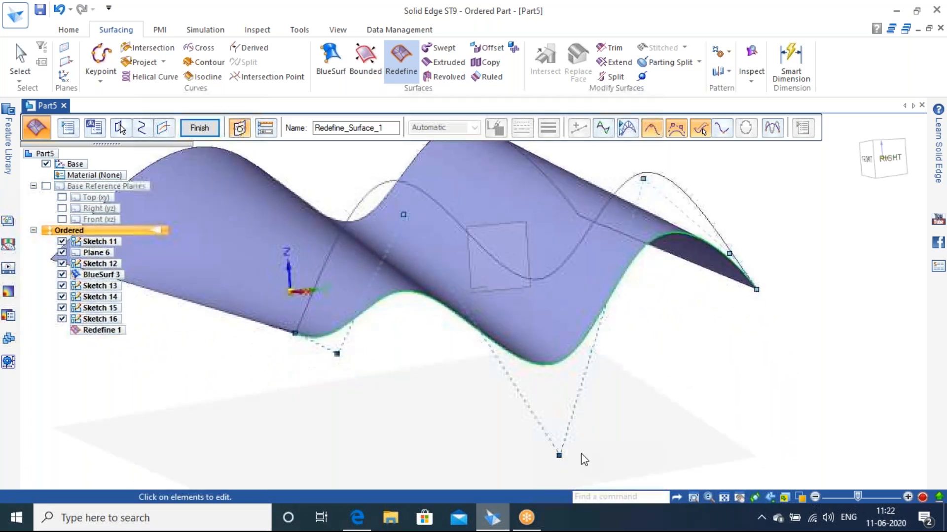
drag(560, 456, 550, 420)
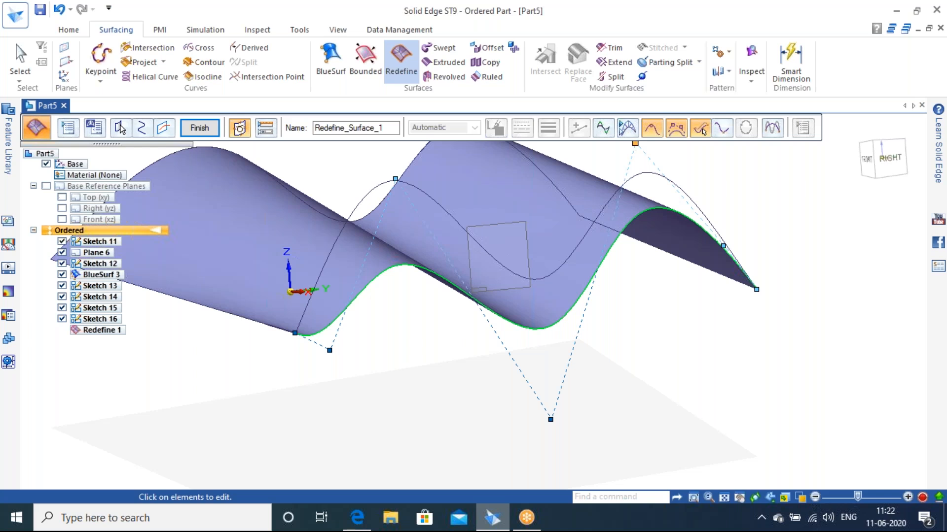
drag(638, 164, 647, 260)
drag(647, 273, 648, 288)
click(207, 129)
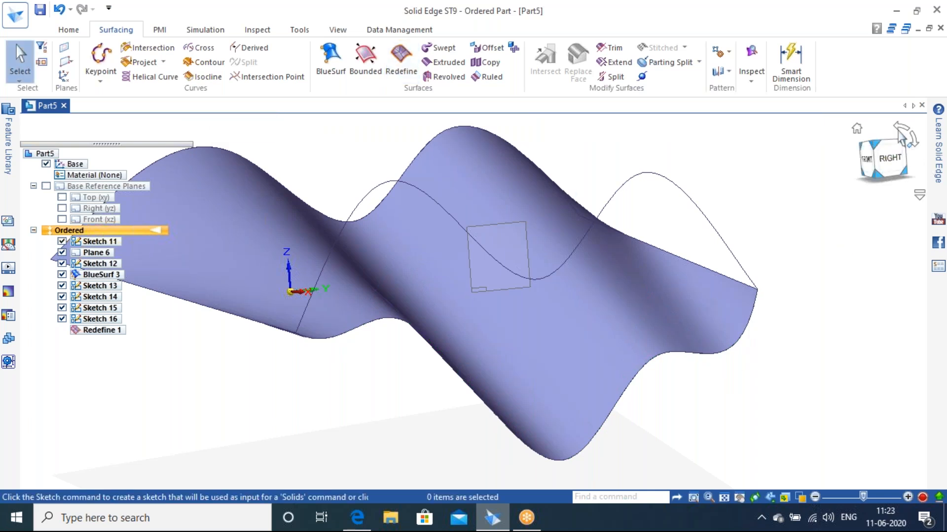
- Hide the Sketch 12 wave curve
click(860, 129)
middle_drag(677, 338, 611, 271)
click(591, 270)
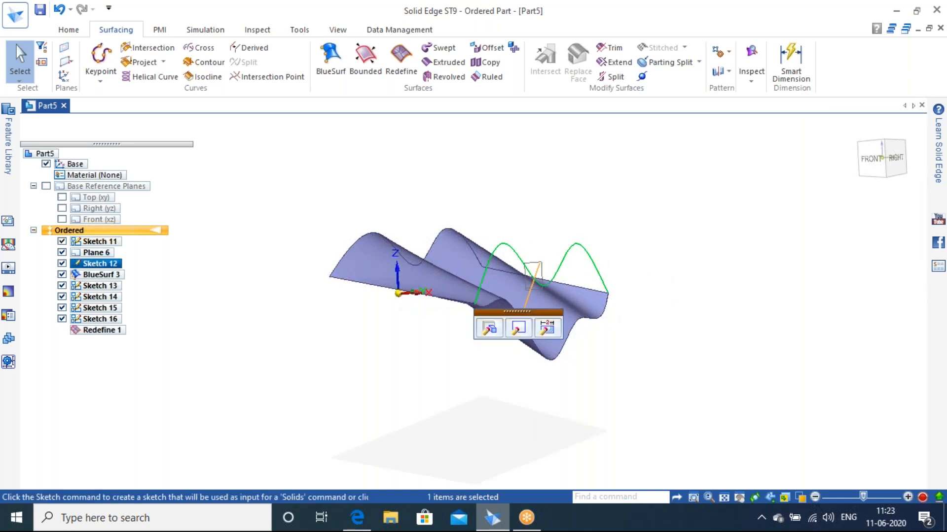
right_click(590, 272)
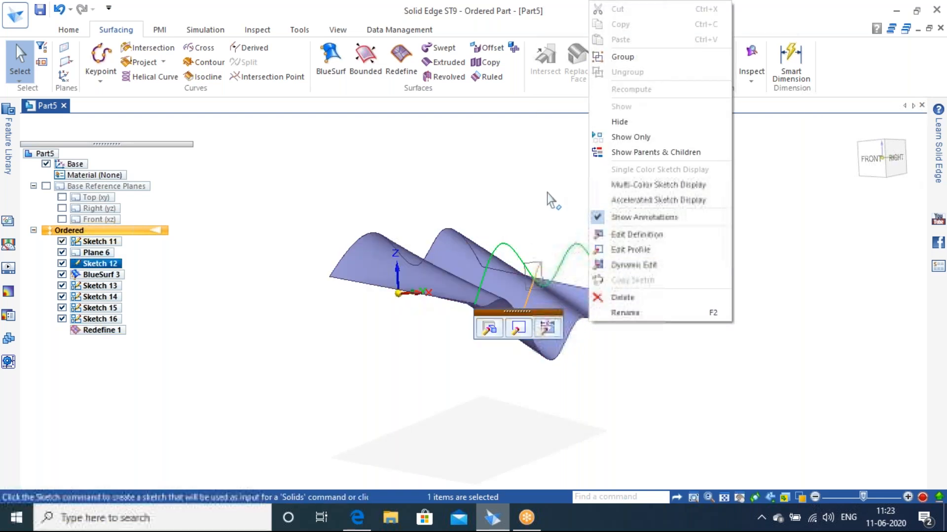
click(545, 213)
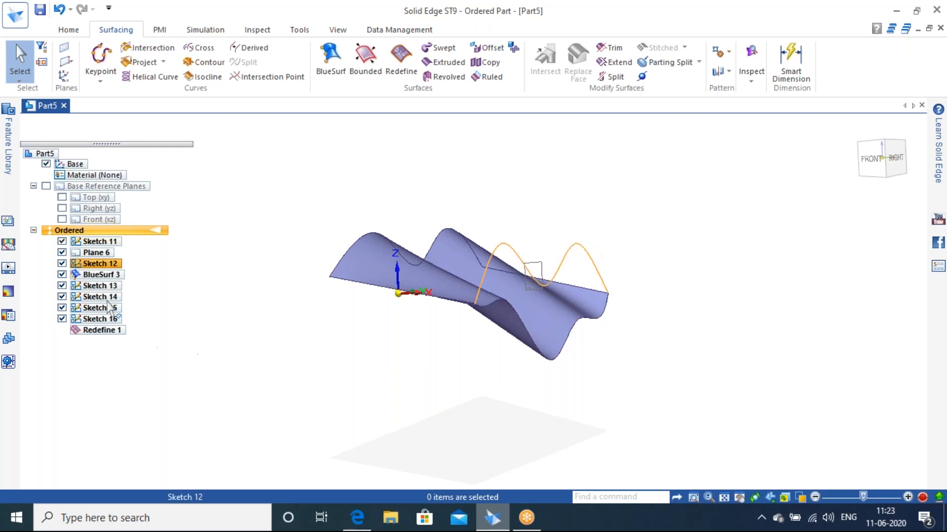
click(61, 263)
- Undo the Redefine feature on the wave surface
mouse_move(578, 299)
middle_down()
mouse_move(556, 220)
mouse_move(498, 223)
mouse_move(450, 374)
mouse_move(574, 340)
mouse_move(579, 190)
mouse_move(517, 257)
mouse_move(537, 315)
mouse_move(596, 320)
mouse_move(770, 200)
middle_up()
click(857, 130)
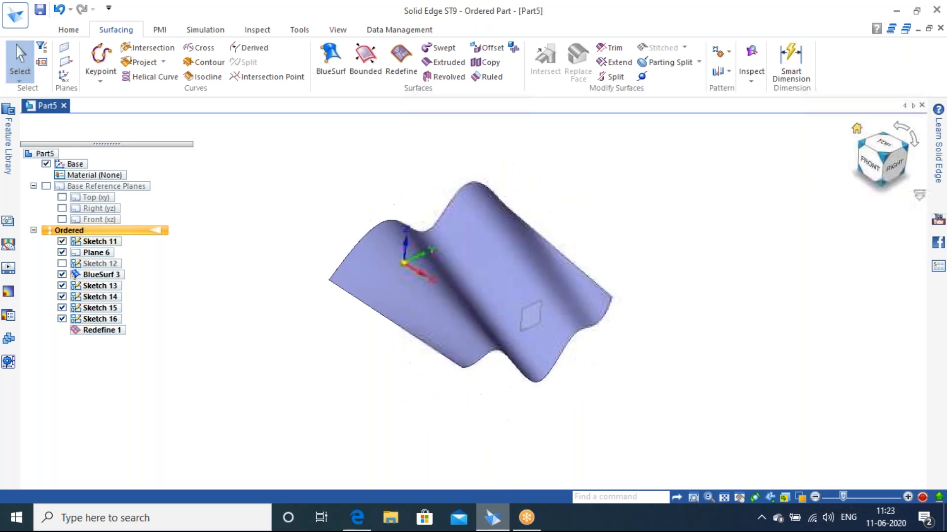
key(ctrl+z)
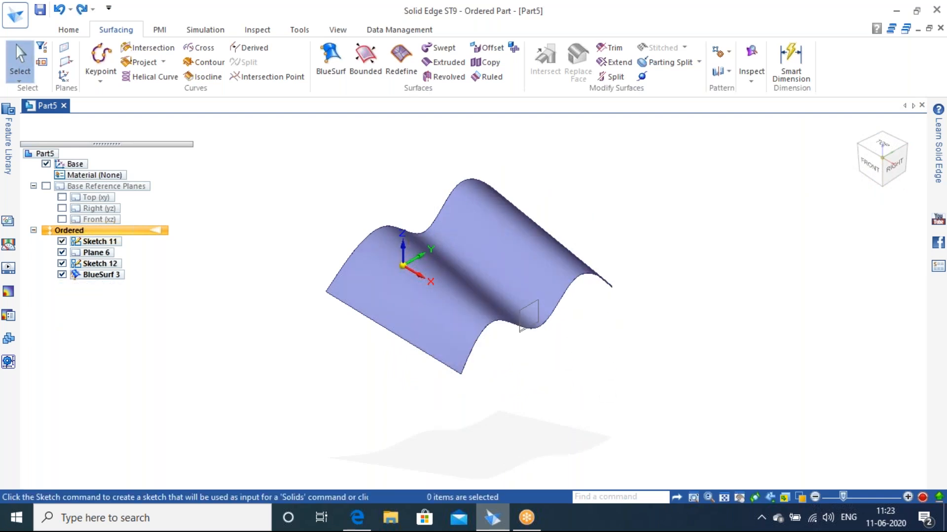
- Redefine the BlueSurf face again, move the first crest control vertex of its edge near Plane 6 downward, and finish the feature
scroll(554, 323, up, 3)
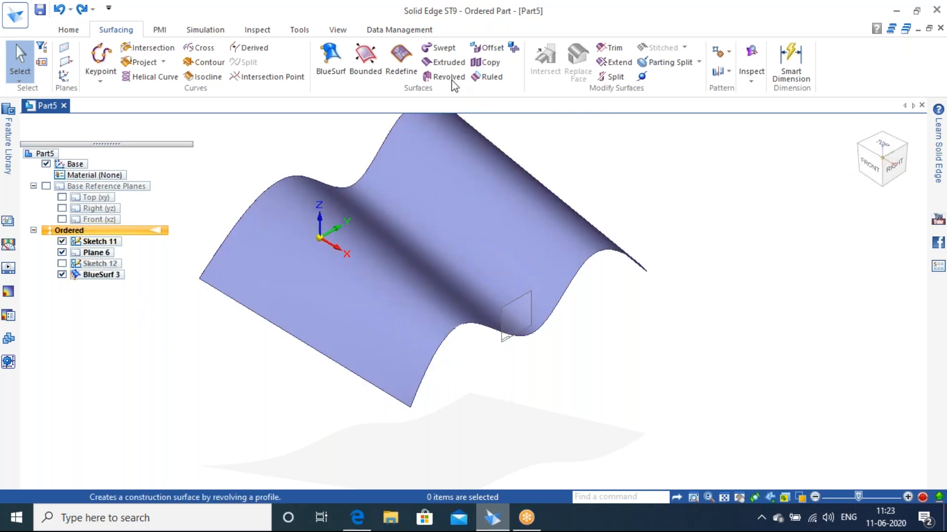
click(401, 62)
click(488, 200)
right_click(635, 193)
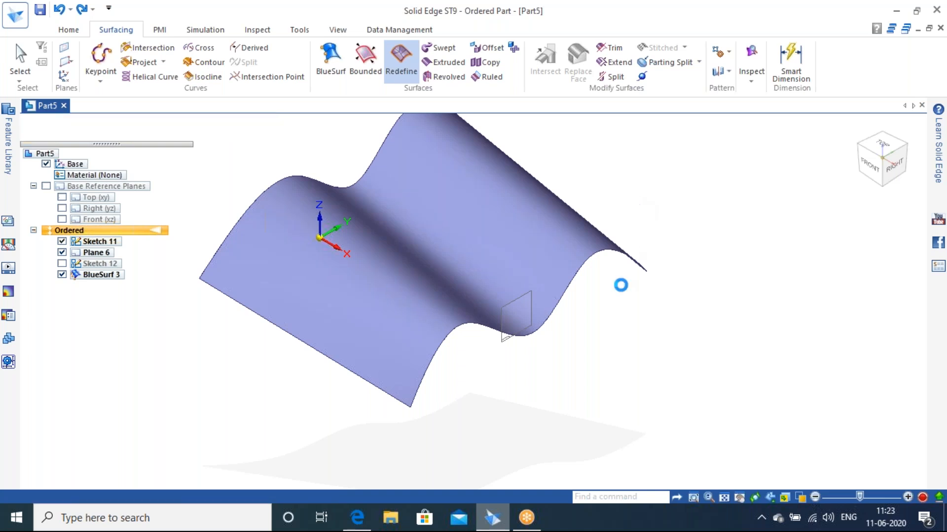
click(571, 294)
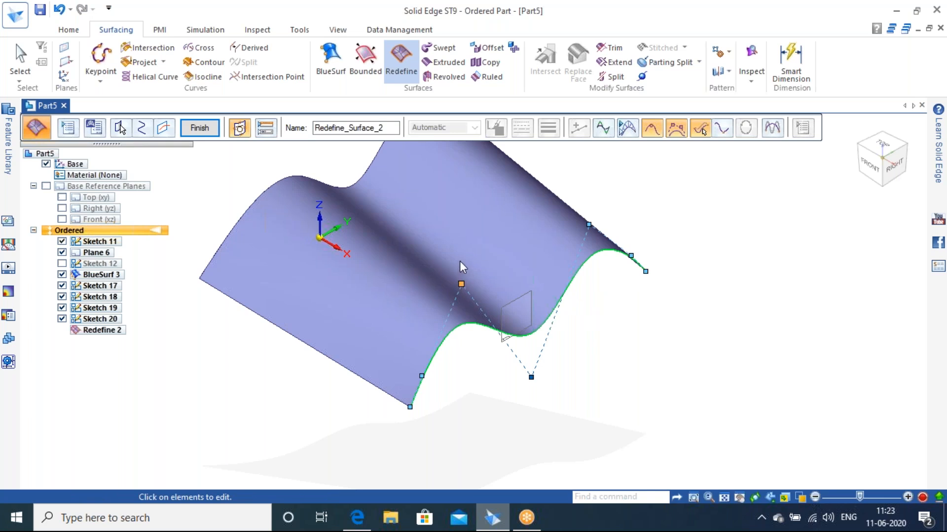
drag(454, 243, 596, 292)
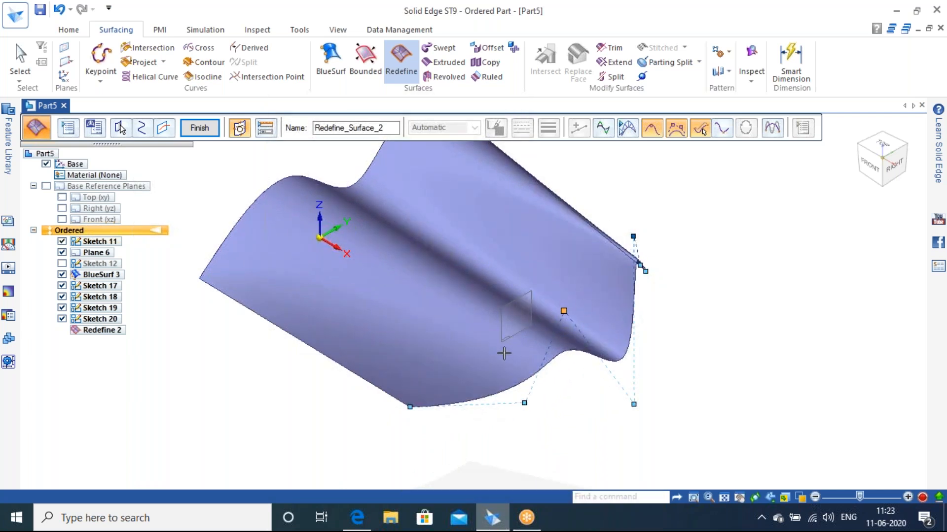
mouse_move(465, 364)
mouse_down()
mouse_move(450, 376)
mouse_move(468, 364)
mouse_up()
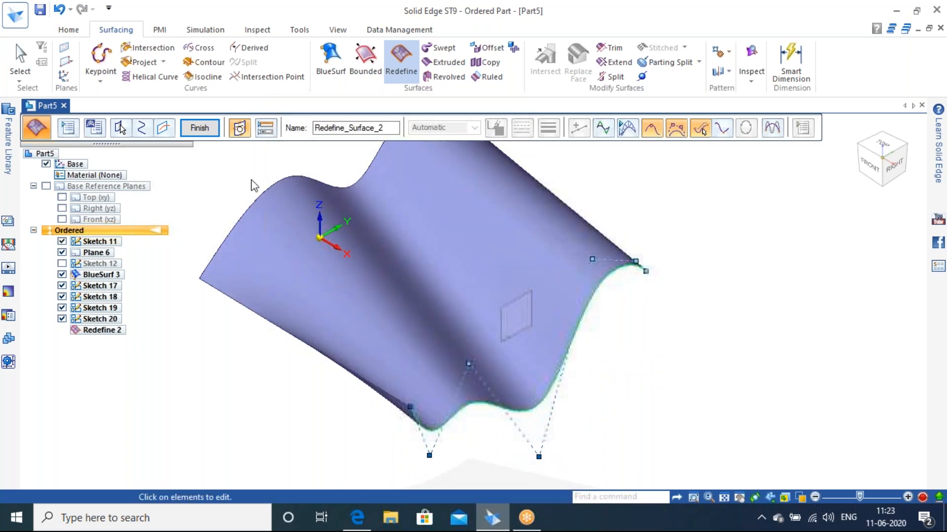
click(211, 132)
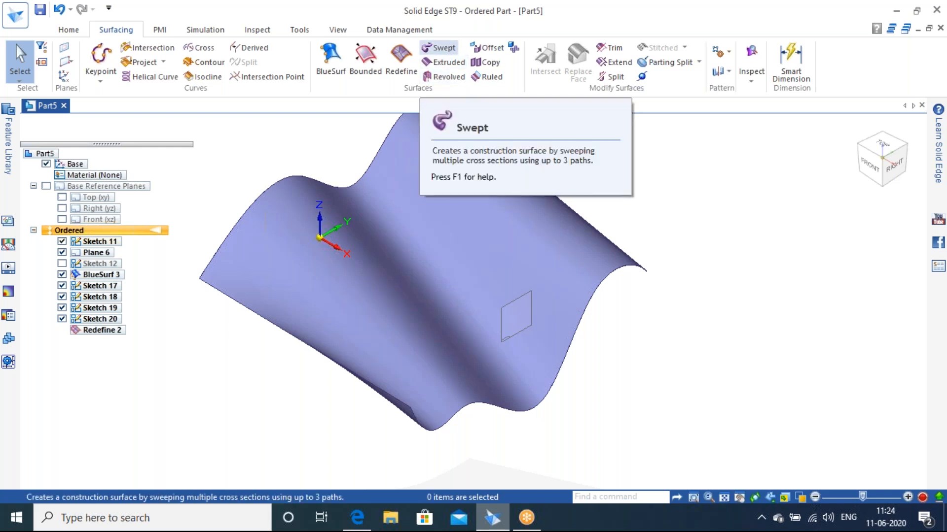
- Undo the Redefine and BlueSurf features together with both wave sketches and Plane 6, leaving the part empty
key(ctrl+z)
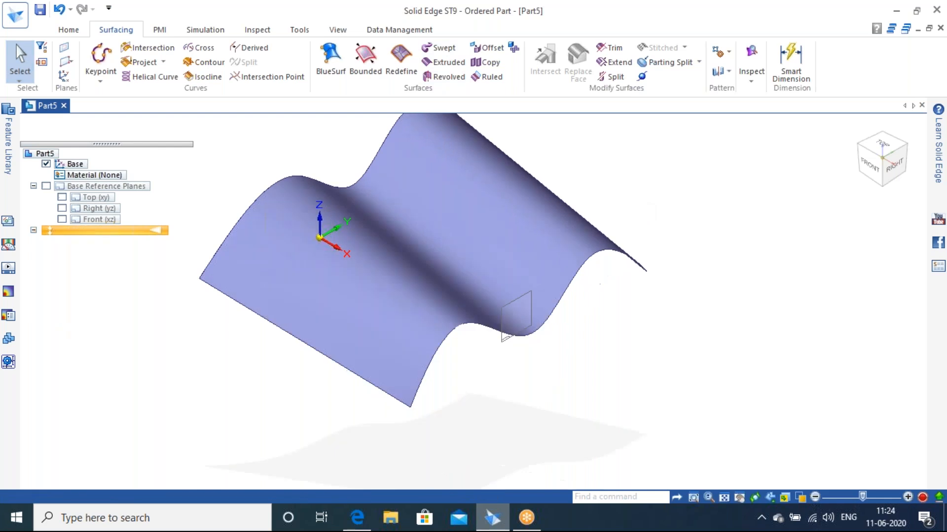
key(ctrl+z)
key(ctrl+z)
key(ctrl+z)
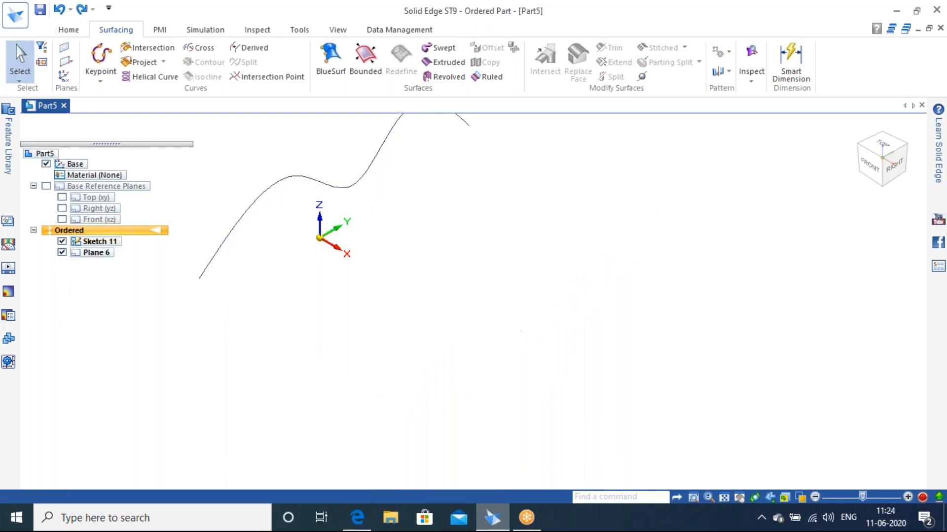
key(ctrl+z)
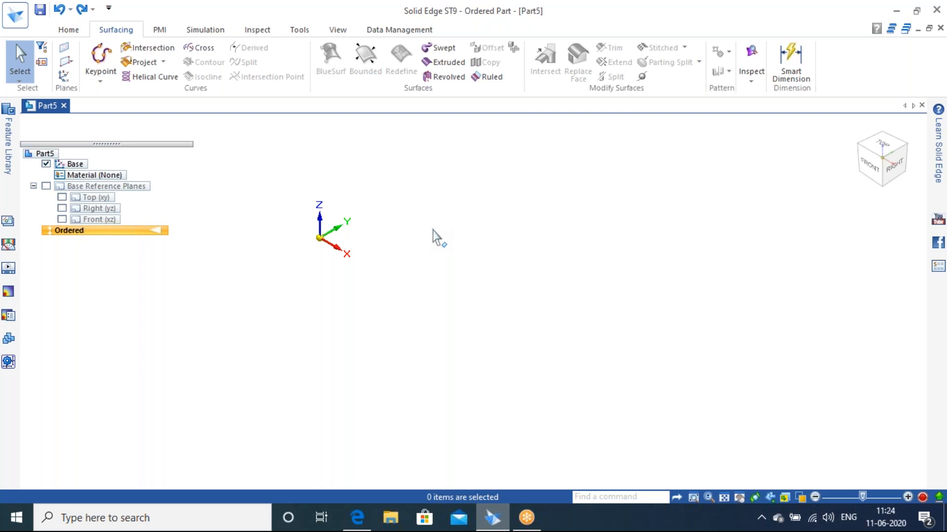
- Sketch a circle centred on the origin on the Right (yz) plane and finish the sketch
click(68, 30)
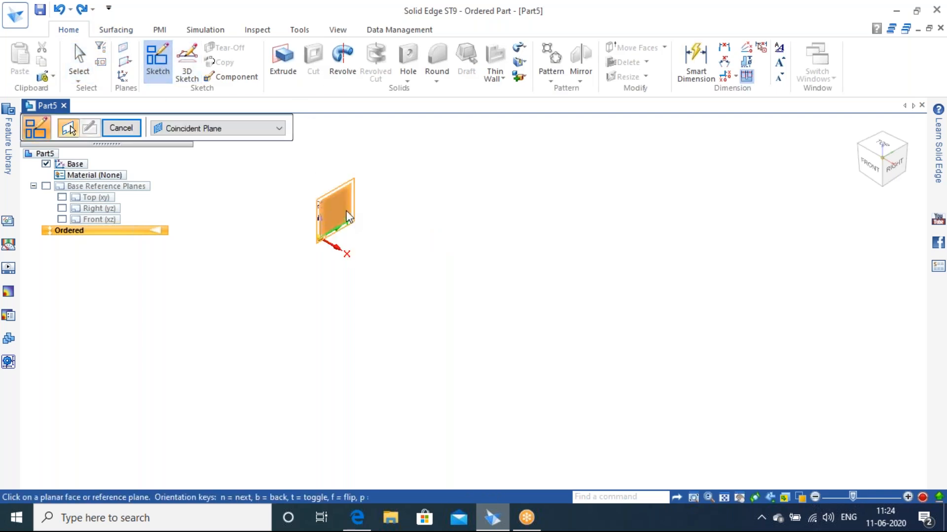
click(348, 217)
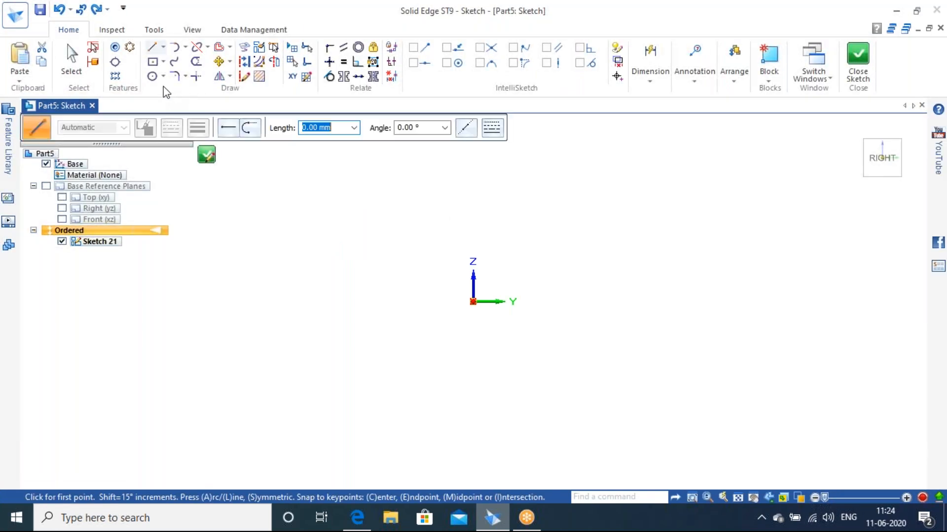
click(152, 76)
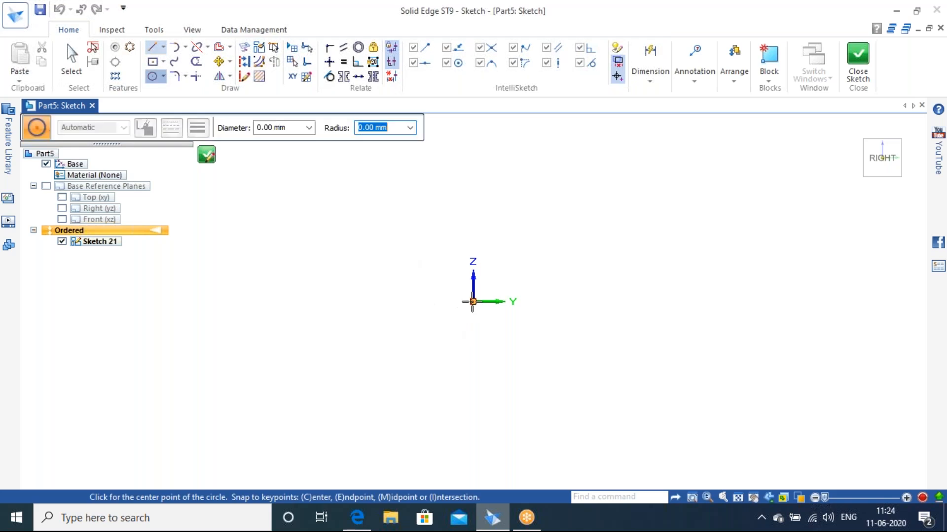
click(473, 302)
click(487, 293)
click(852, 79)
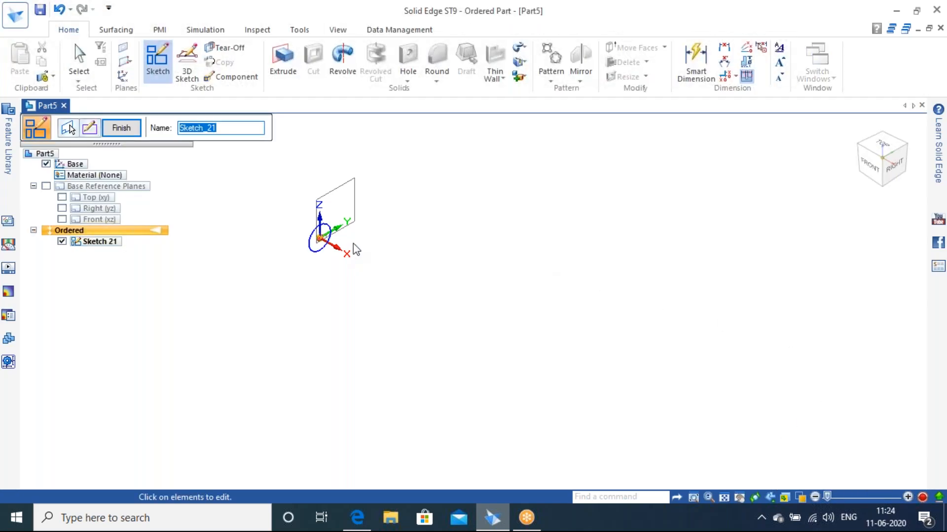
click(120, 129)
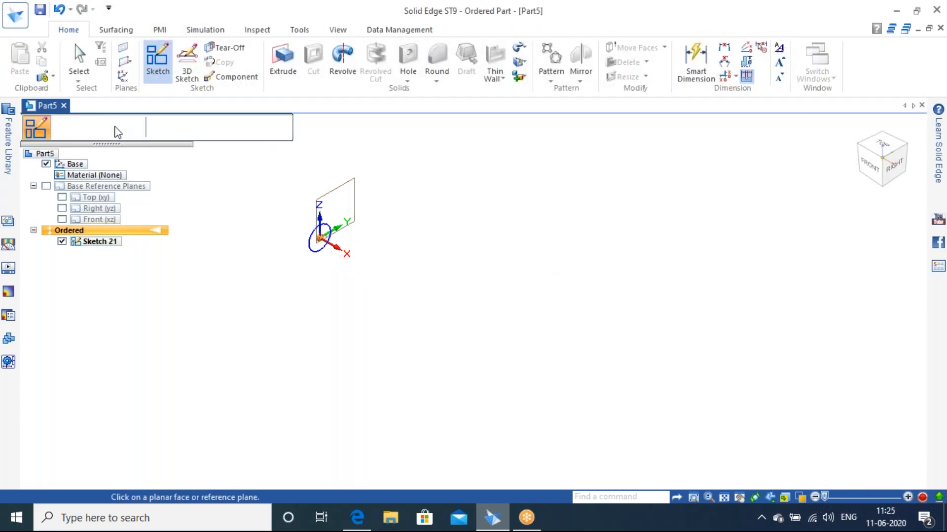
click(121, 128)
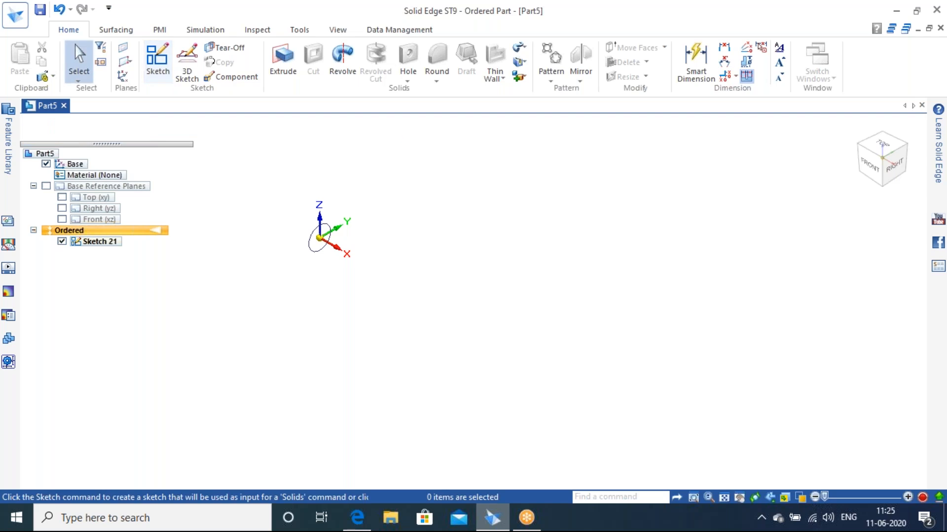
- Sketch an open wave-shaped curve starting at the origin on the Top (xy) plane and finish the sketch
click(164, 54)
click(358, 237)
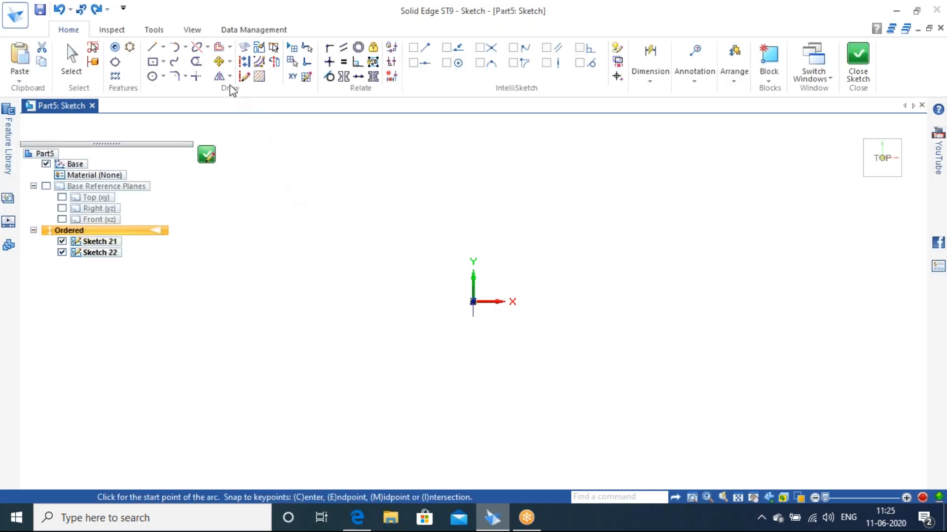
click(174, 64)
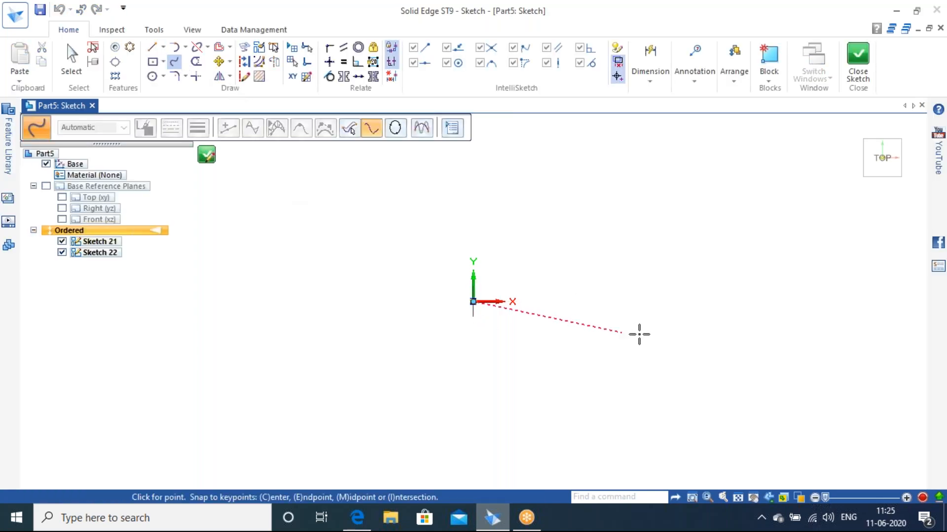
mouse_move(785, 250)
mouse_down()
mouse_move(851, 351)
mouse_move(916, 403)
mouse_up()
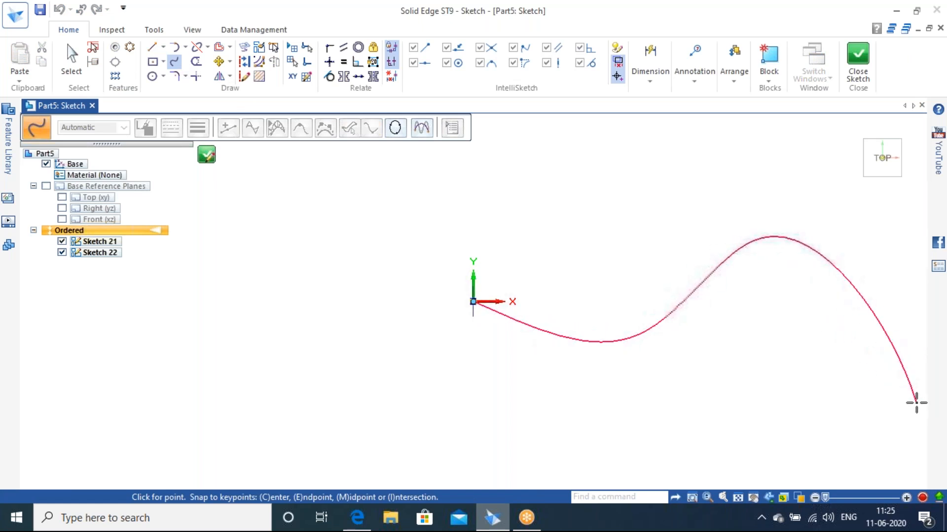
click(858, 56)
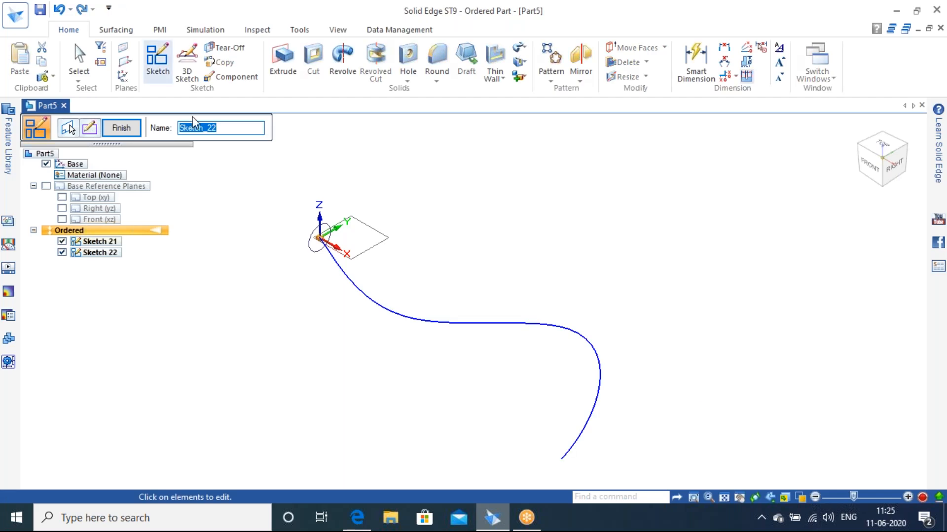
click(120, 128)
click(120, 127)
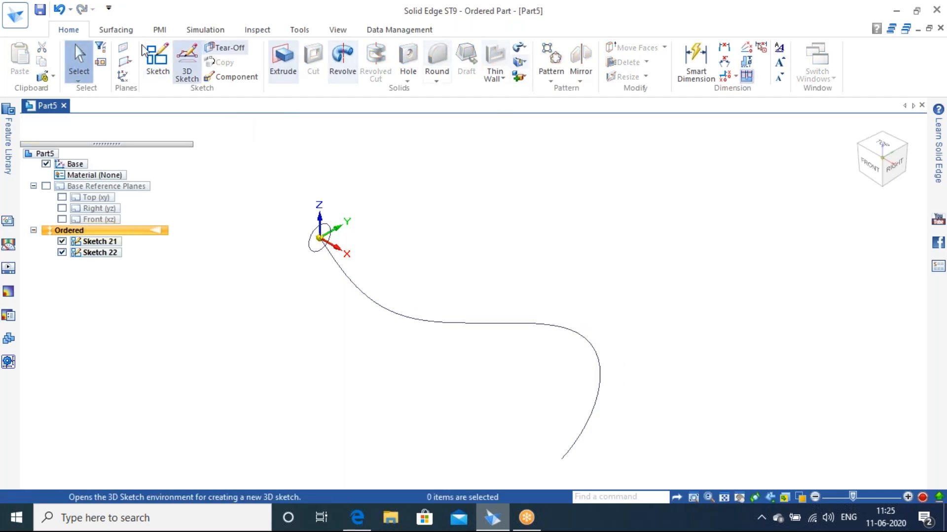
- Create a Swept surface using the wave curve as the path and the circle as the cross section
click(116, 30)
click(434, 48)
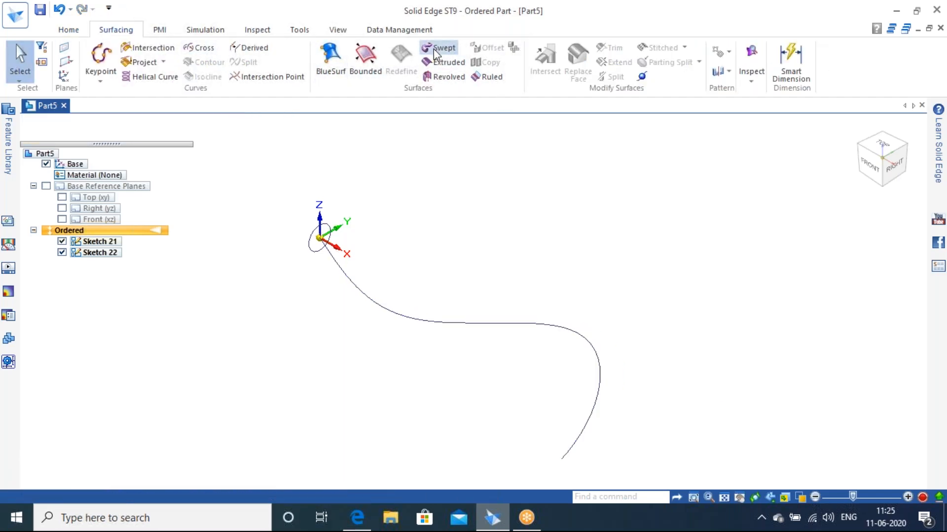
click(274, 483)
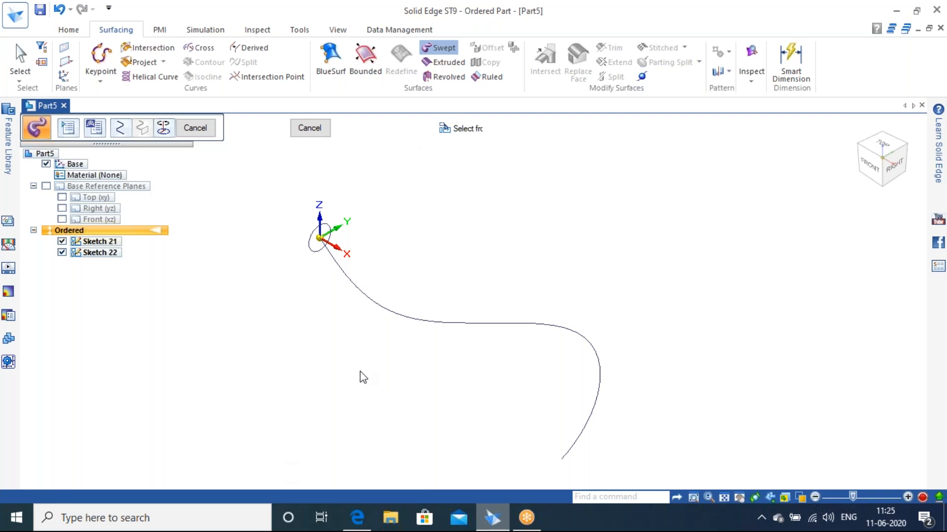
right_click(477, 260)
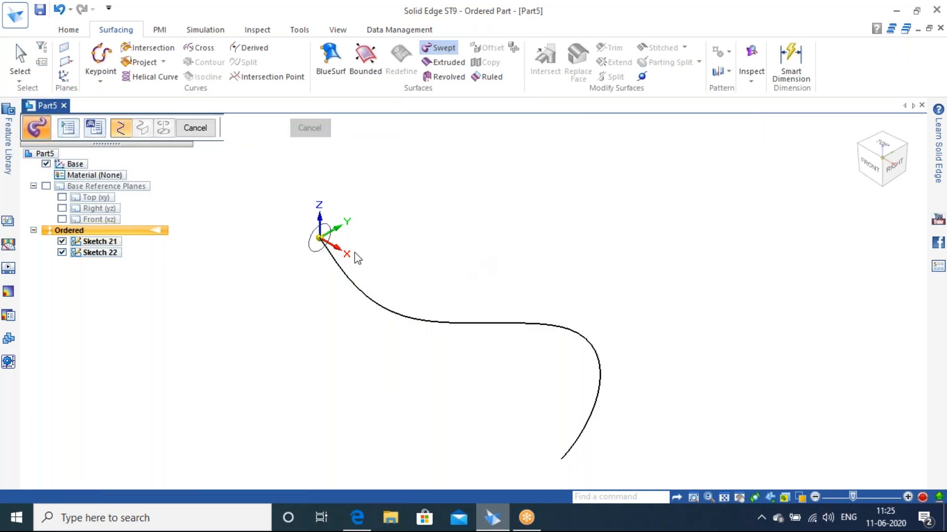
click(314, 254)
click(193, 128)
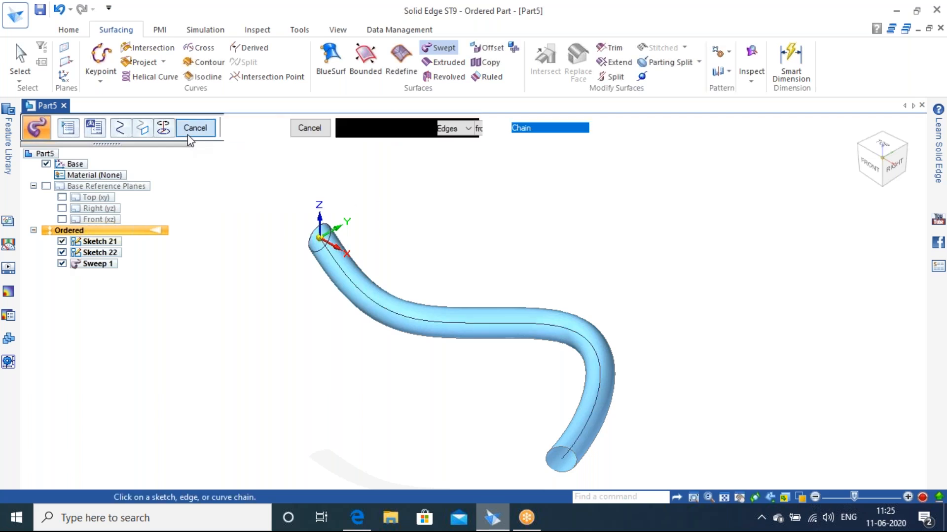
click(193, 129)
- Offset the swept tube surface outward by 10 mm
middle_drag(490, 374, 449, 276)
scroll(454, 277, up, 3)
scroll(473, 291, down, 2)
middle_drag(493, 302, 550, 281)
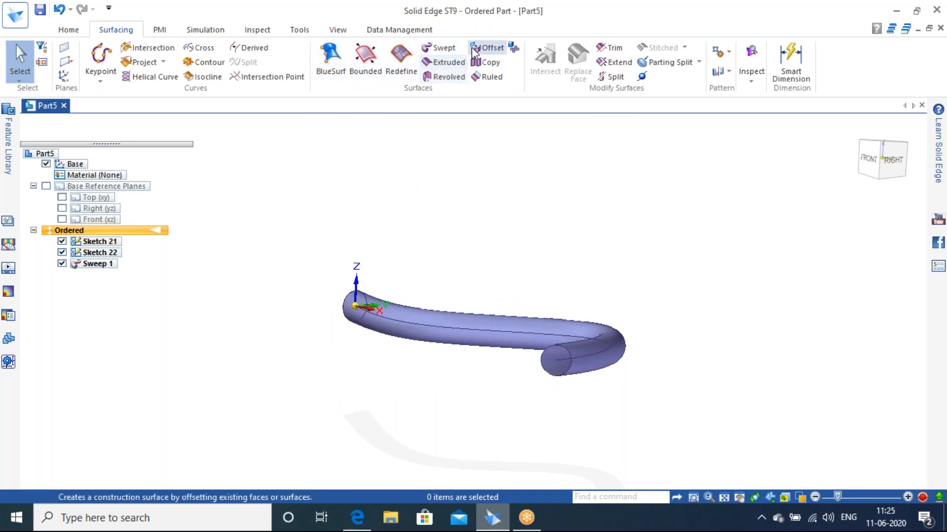
scroll(591, 313, up, 2)
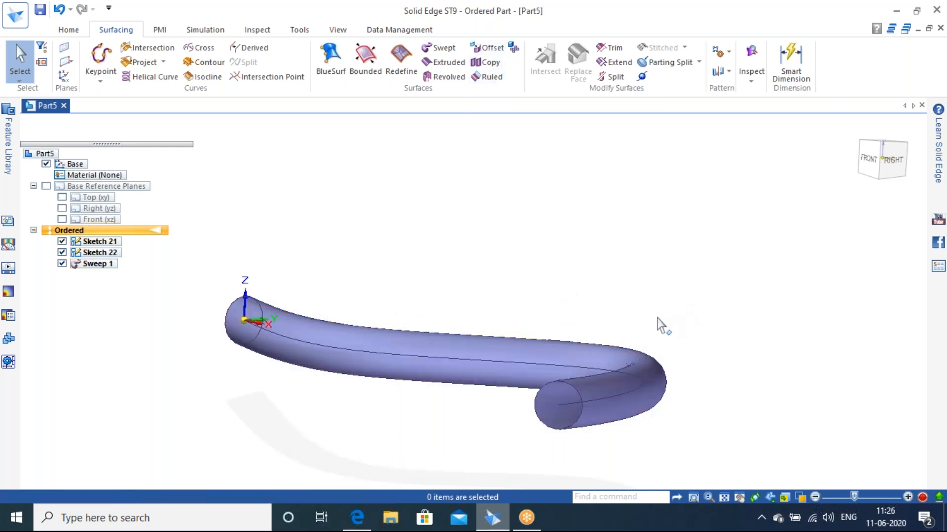
click(491, 48)
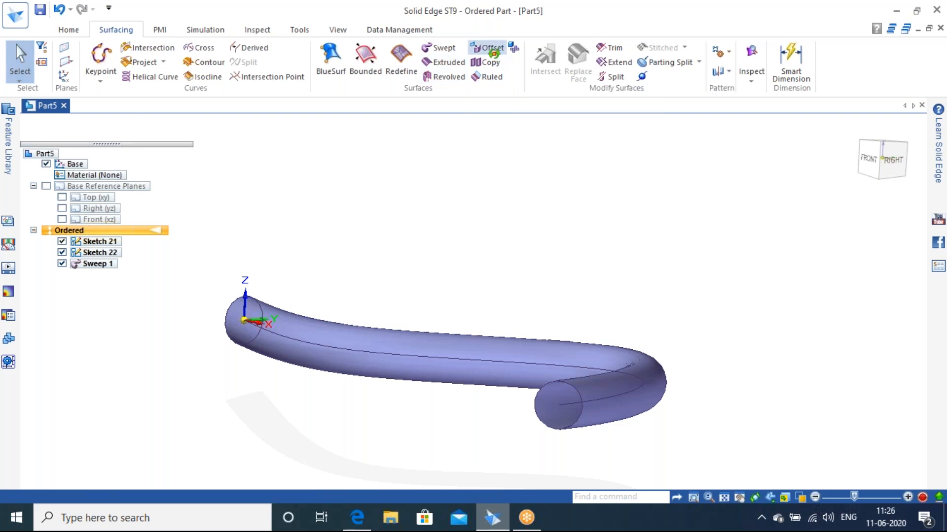
click(484, 350)
right_click(442, 253)
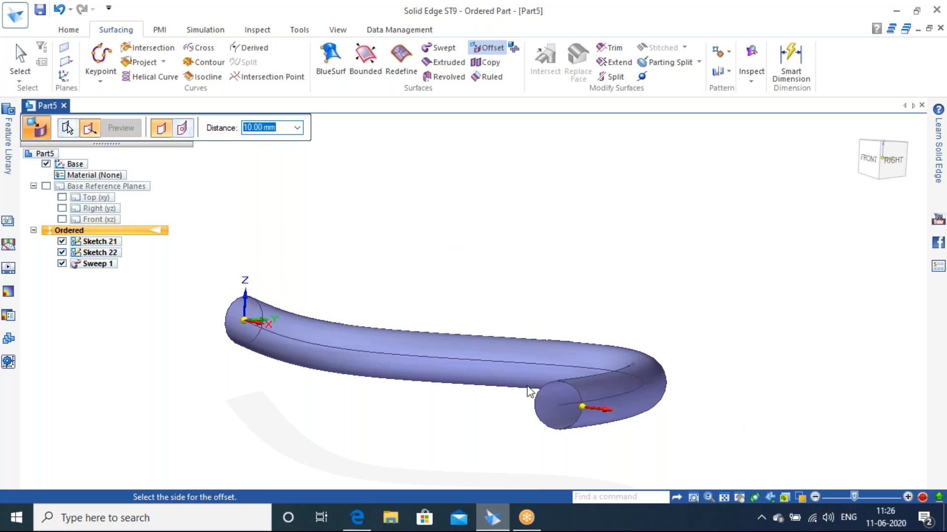
click(704, 428)
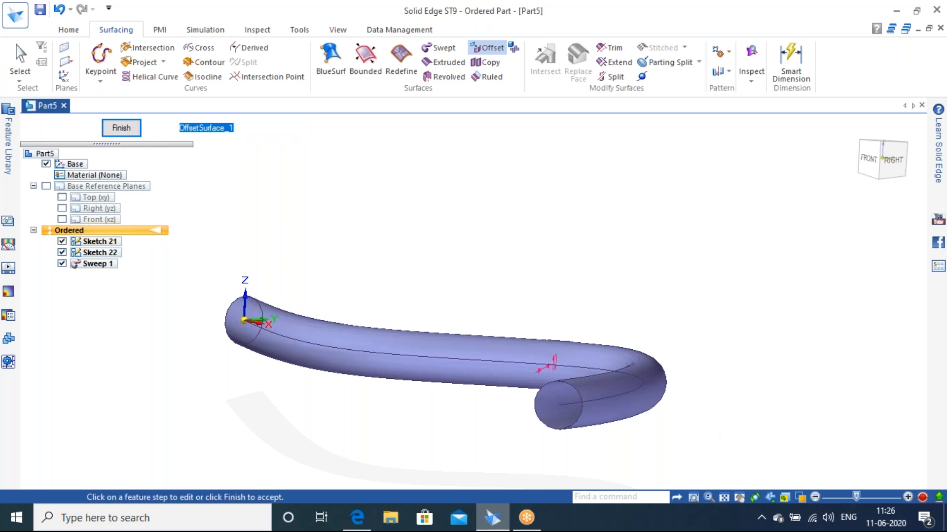
middle_drag(622, 387, 858, 343)
click(121, 128)
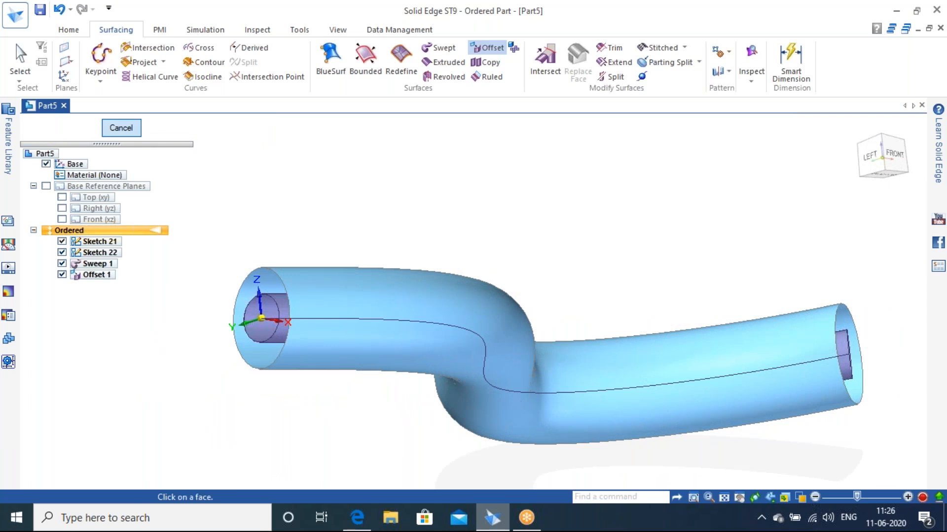
key(Escape)
- Copy the outer offset tube face as a separate surface with single-face selection
middle_drag(377, 228, 594, 308)
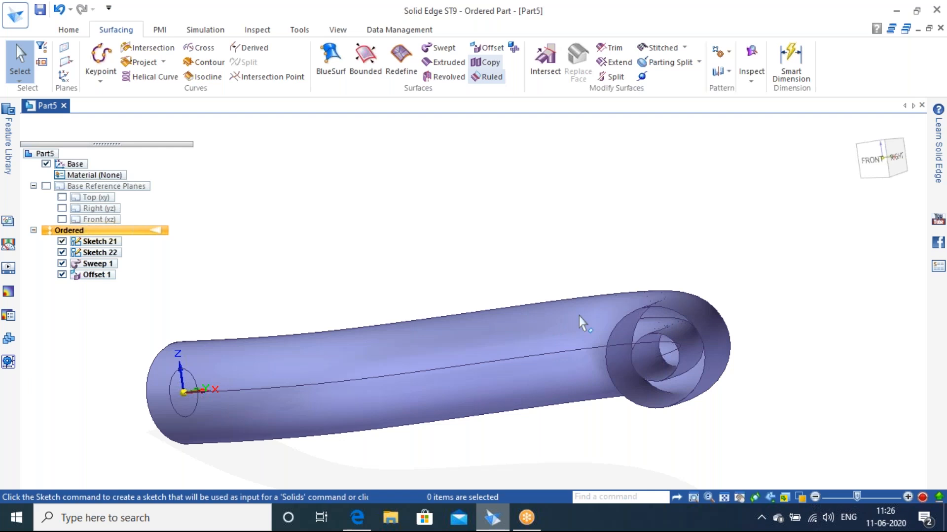
scroll(553, 319, down, 4)
click(857, 129)
scroll(572, 342, down, 1)
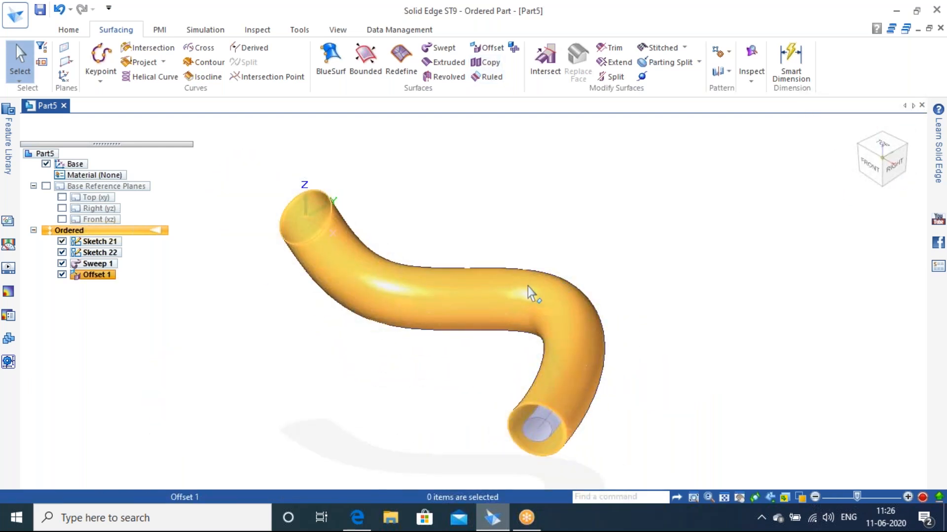
scroll(696, 294, down, 1)
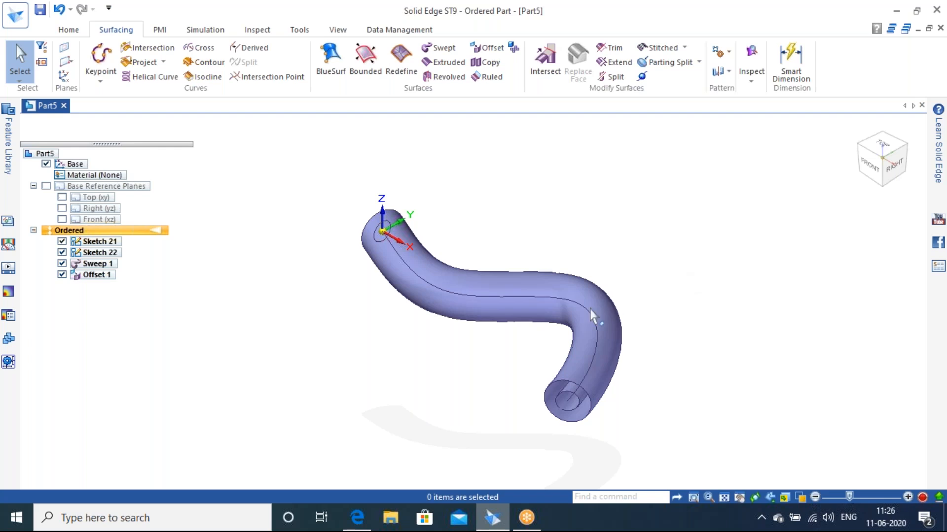
click(485, 62)
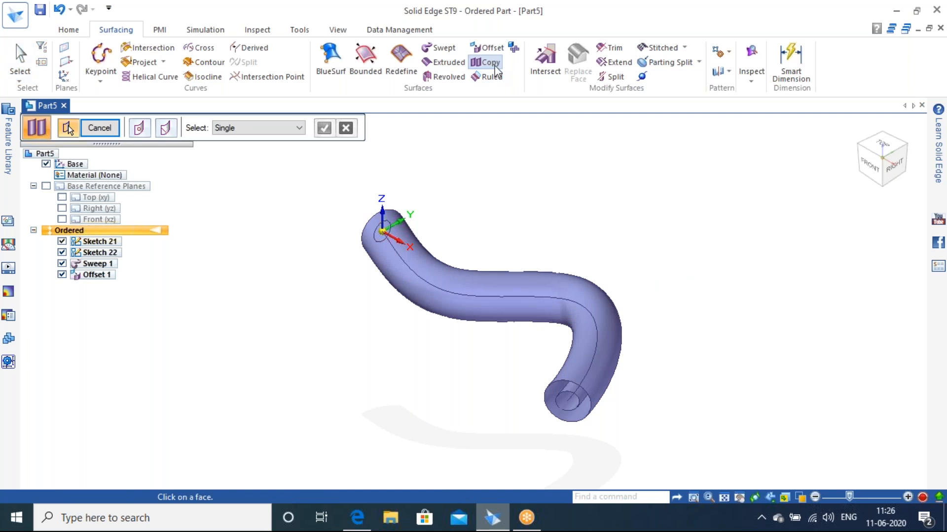
click(608, 307)
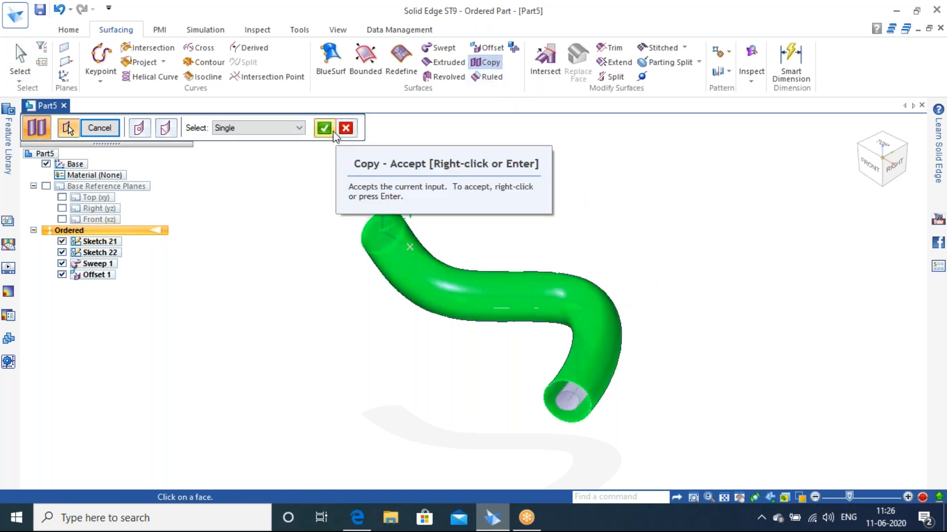
click(324, 129)
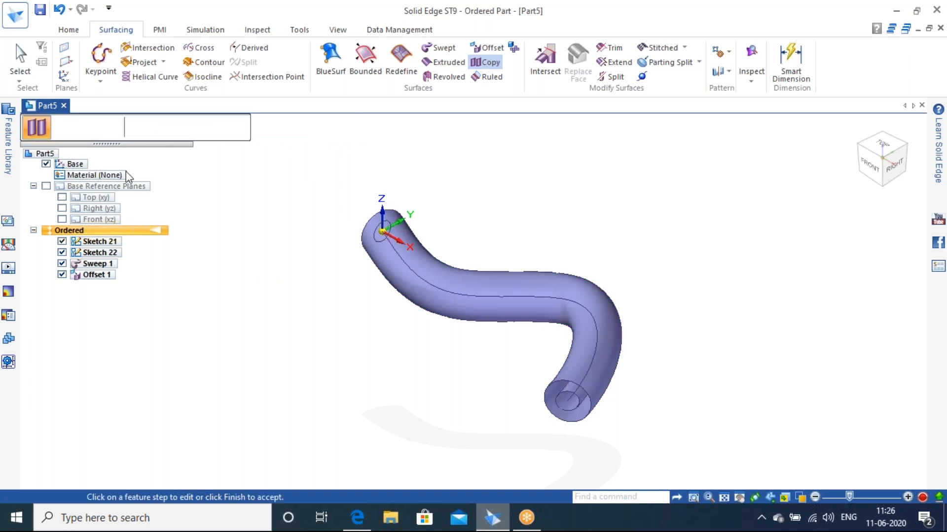
click(101, 128)
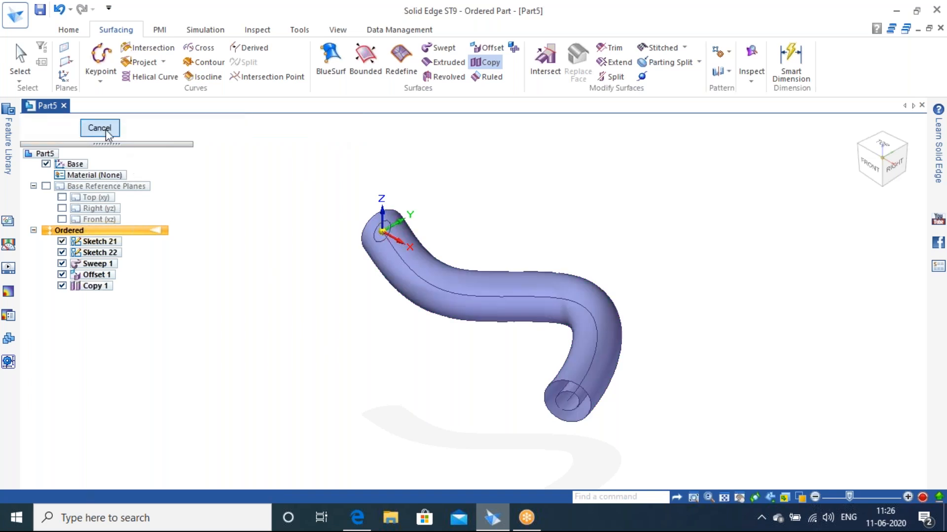
- Hide both sketches, the sweep and the offset surface, keeping only the copied surface displayed
click(62, 275)
click(62, 264)
click(62, 252)
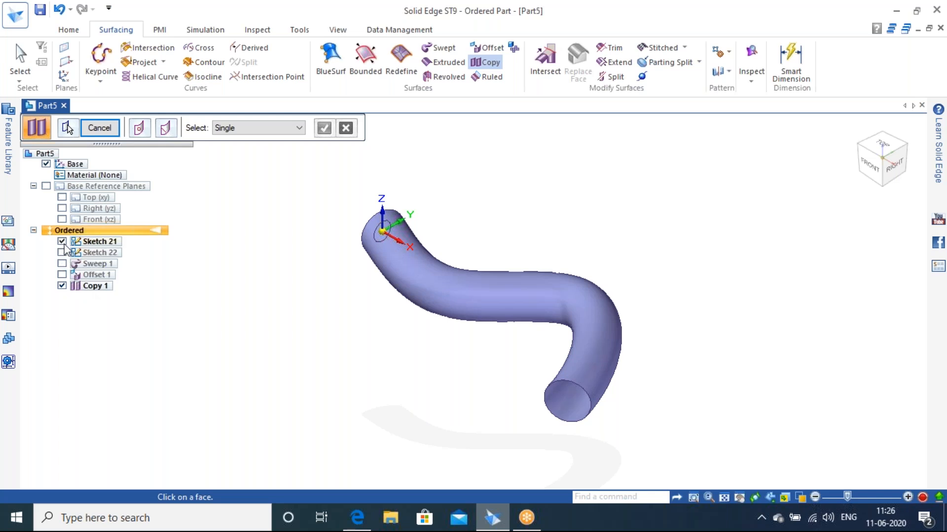
middle_drag(489, 390, 513, 131)
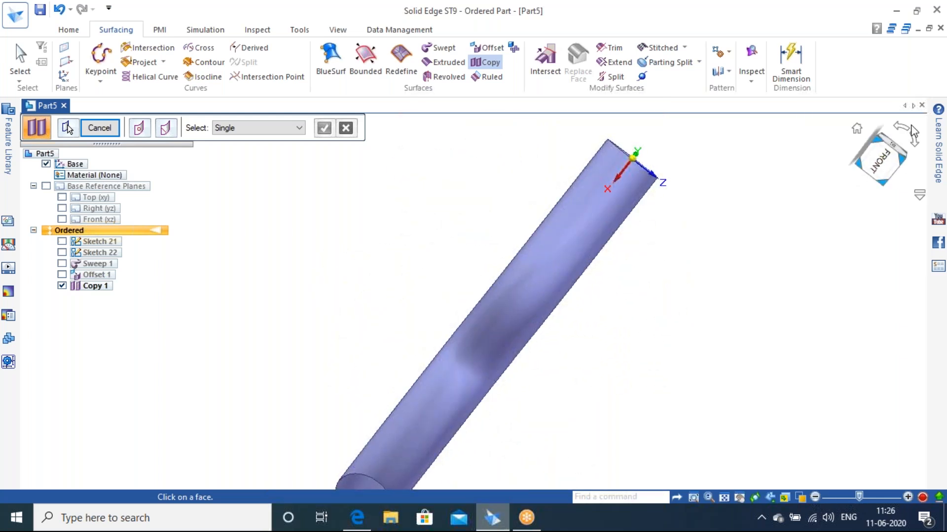
click(856, 131)
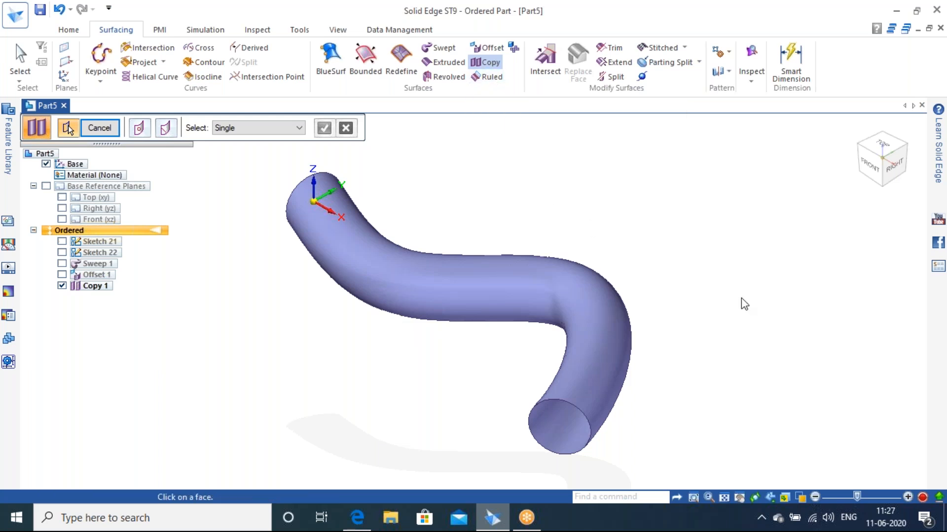
- Undo the copied, offset and swept surfaces together with the curve and circle sketches, leaving the part empty
key(Escape)
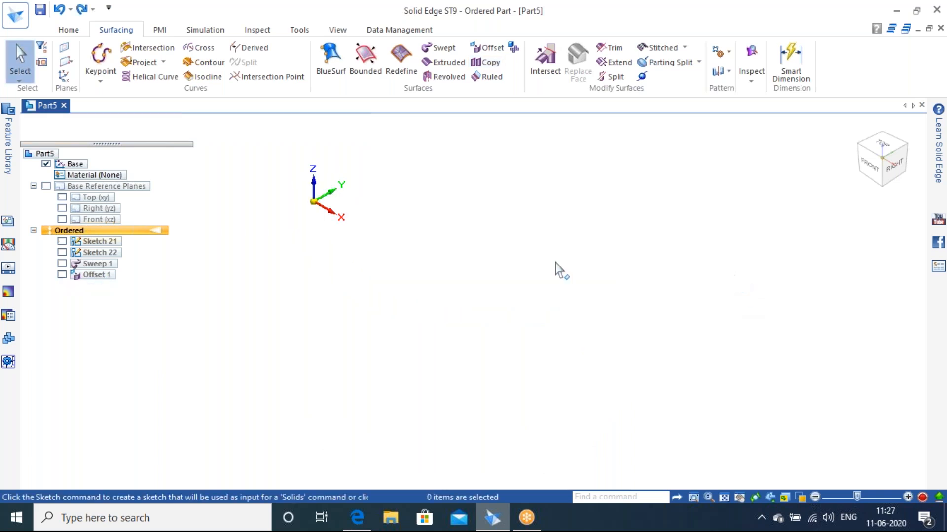
key(ctrl+z)
key(ctrl+z)
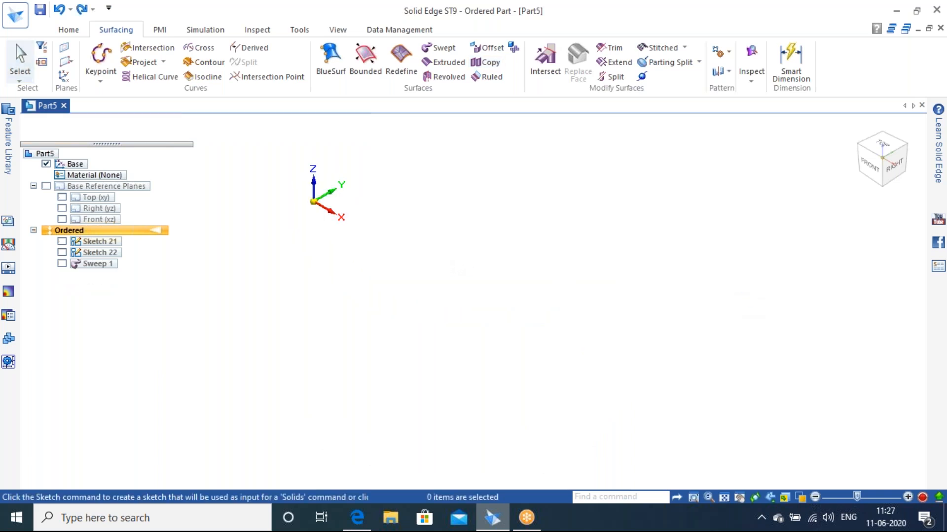
key(ctrl+z)
key(ctrl+z)
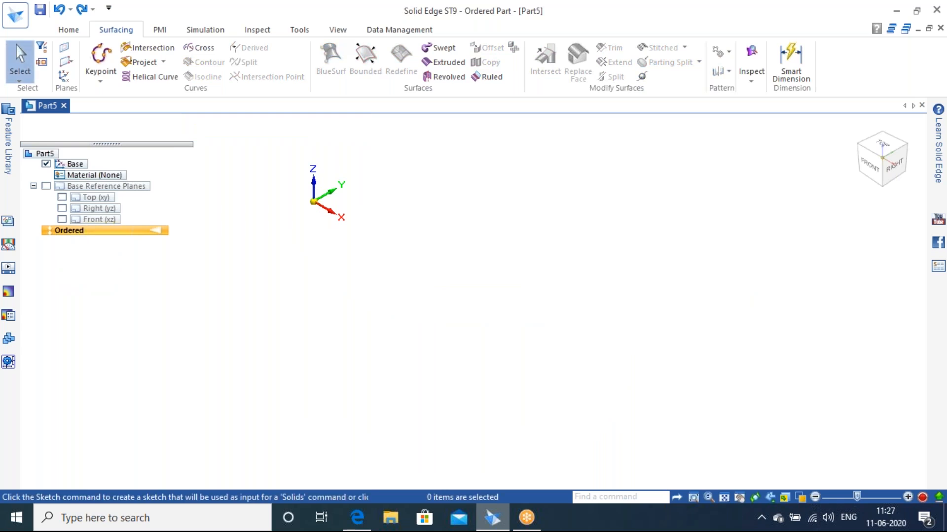
- Sketch an open wavy curve through five points on the top (xy) plane and finish the sketch
click(69, 30)
click(158, 59)
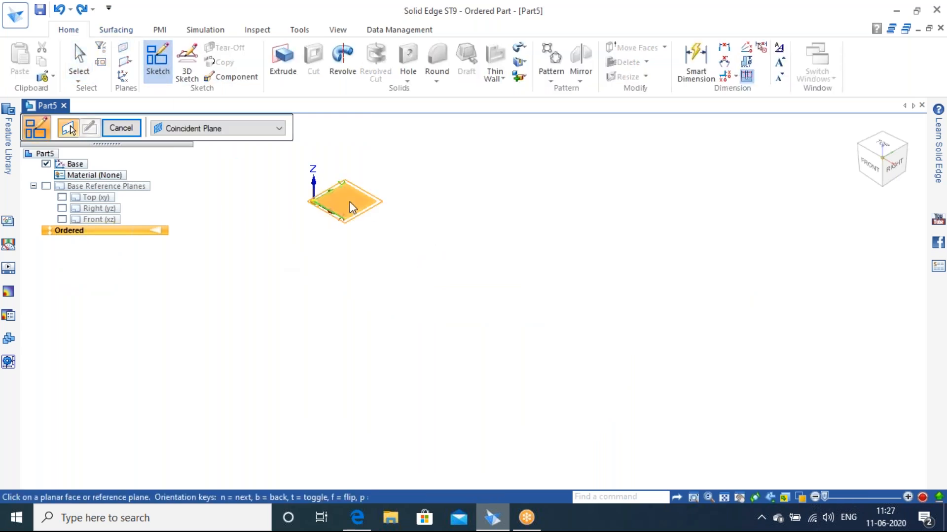
click(351, 206)
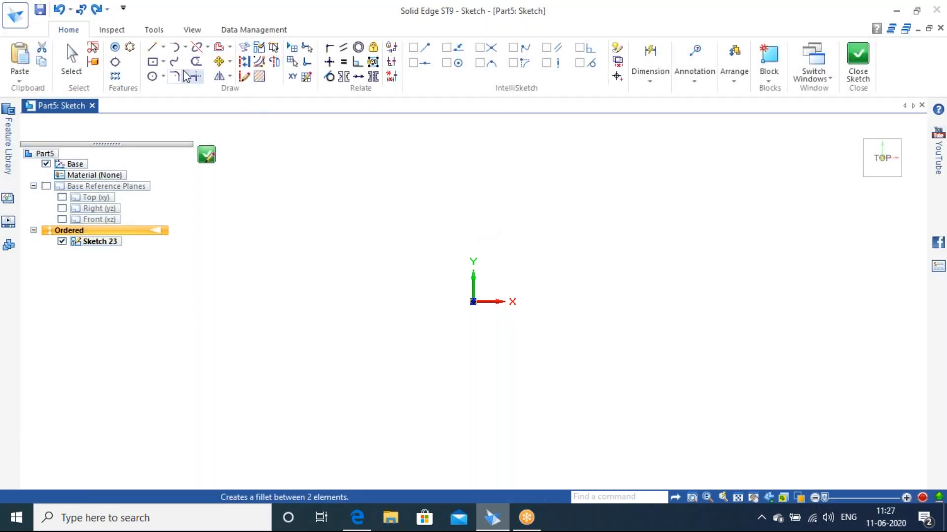
click(174, 62)
click(488, 208)
click(581, 159)
click(664, 241)
click(782, 187)
double_click(830, 275)
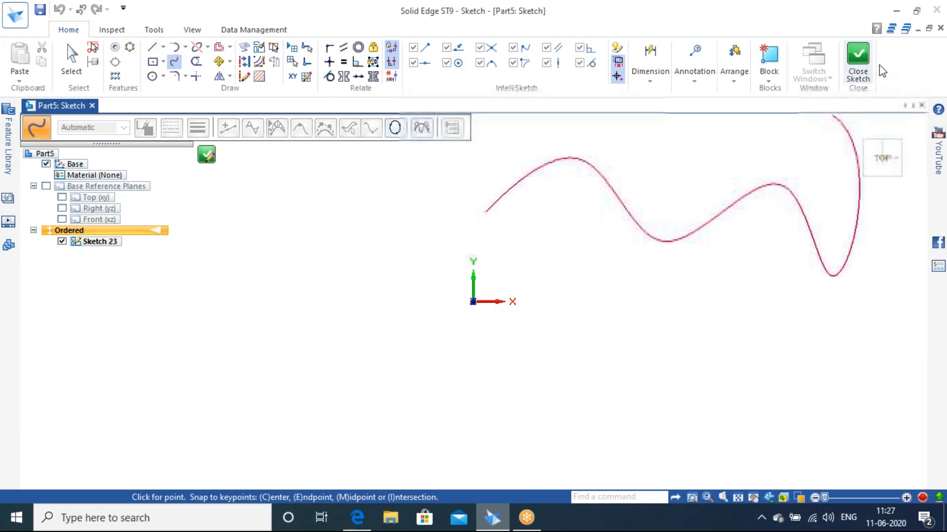
click(857, 55)
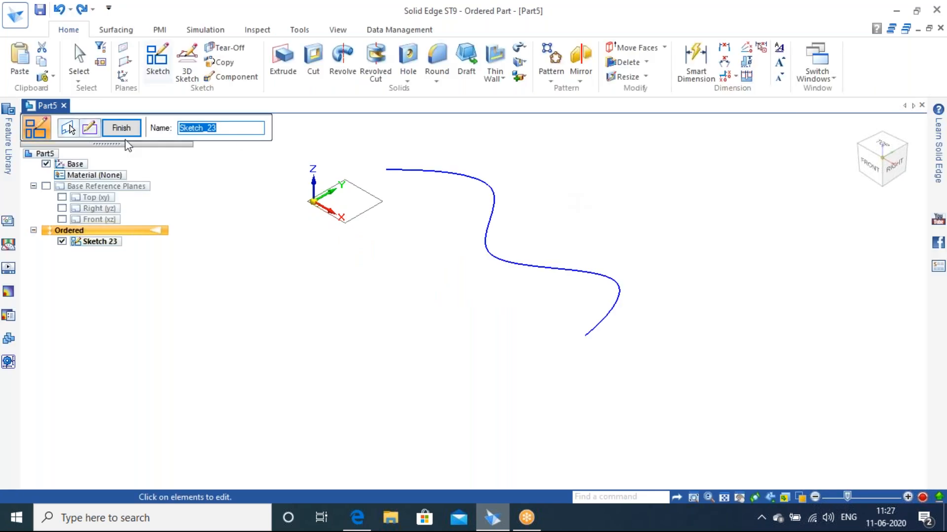
click(121, 128)
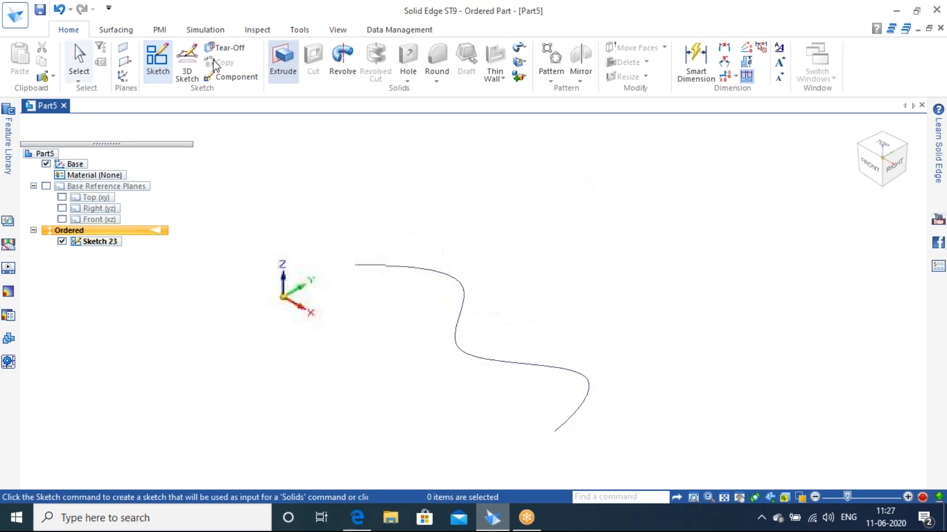
- Extrude the wavy curve upward 110 mm as a surface
click(118, 30)
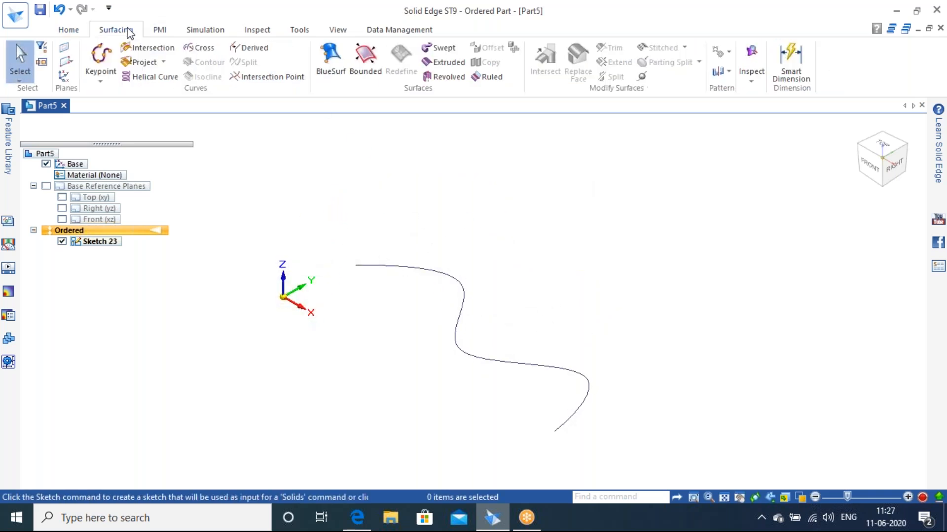
click(444, 62)
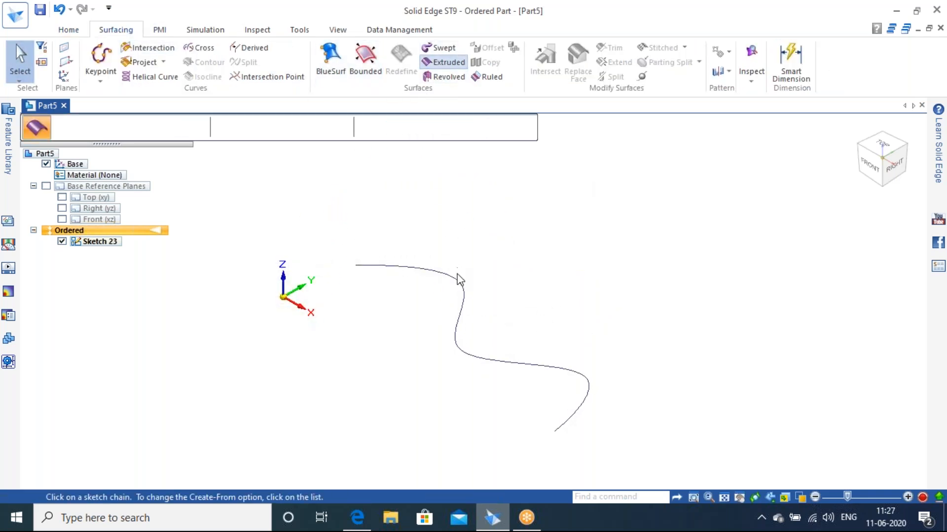
click(460, 270)
right_click(508, 230)
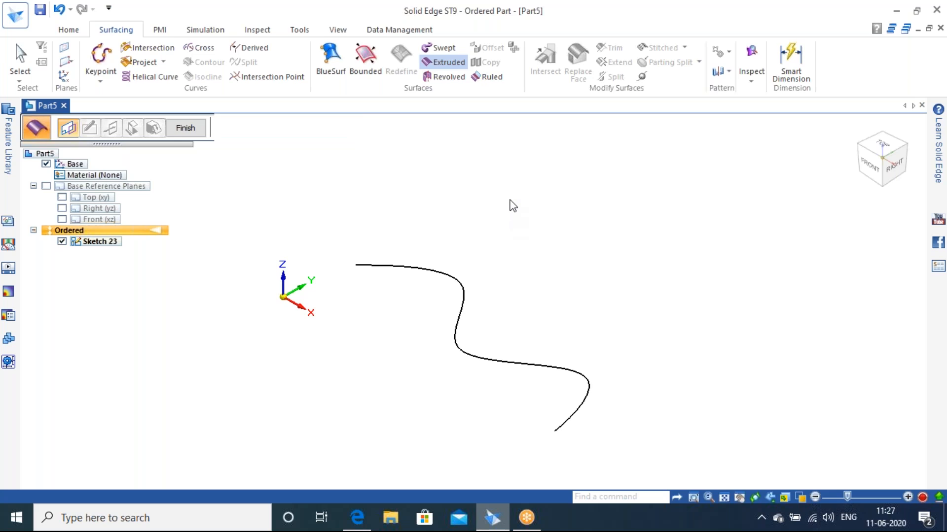
click(518, 191)
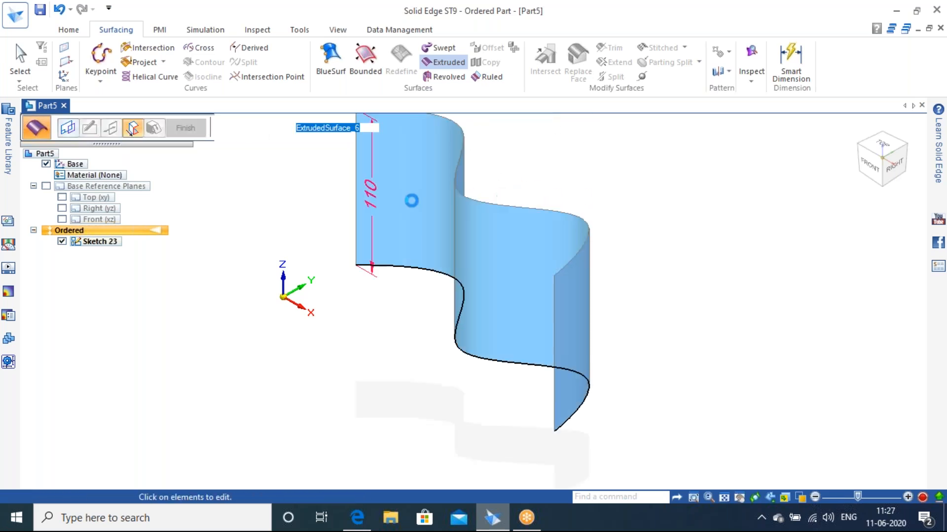
click(176, 126)
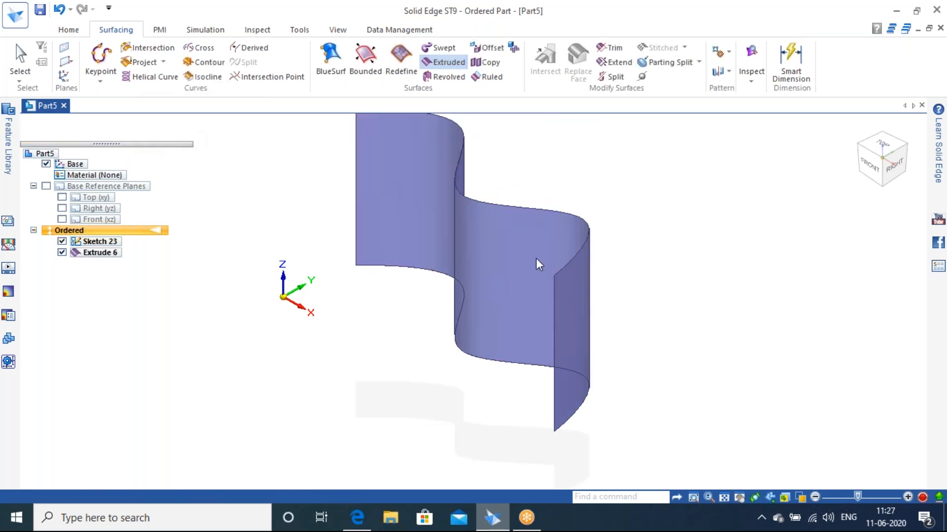
- Create a 50 mm ruled surface normal to the face from the extruded surface's vertical end edge
middle_drag(635, 333, 639, 369)
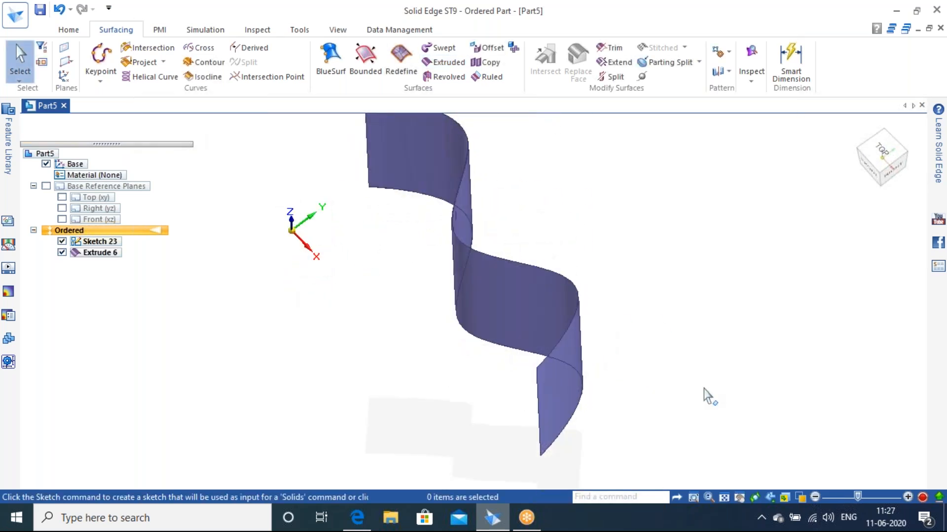
scroll(641, 387, up, 5)
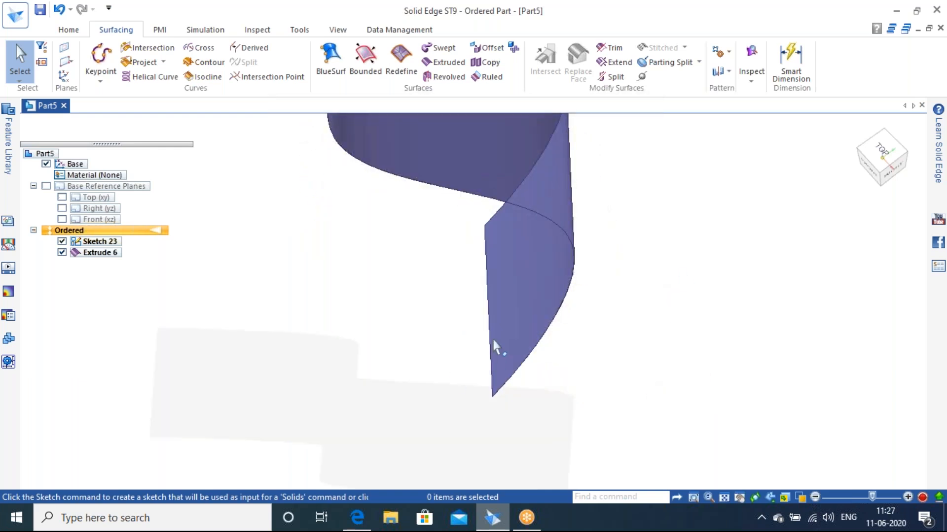
click(487, 77)
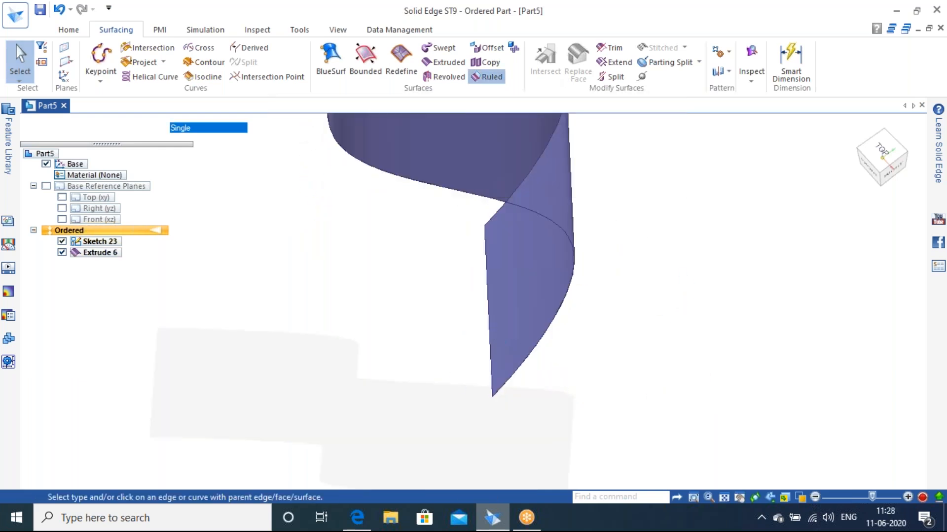
click(488, 269)
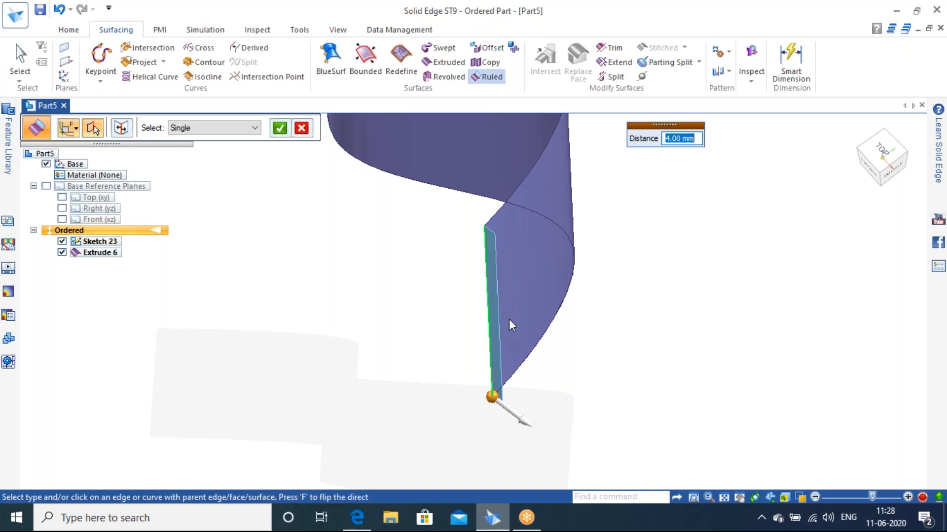
middle_drag(520, 362, 474, 353)
click(475, 353)
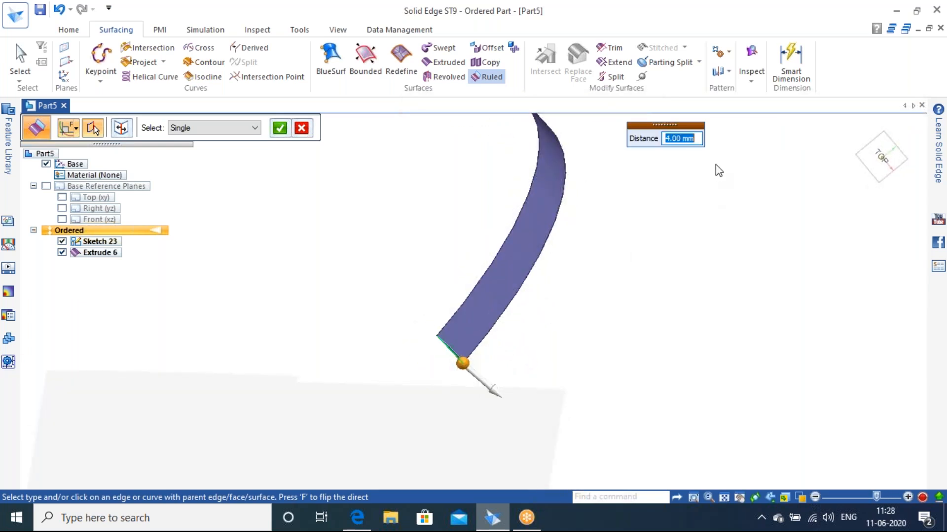
text(50)
key(Return)
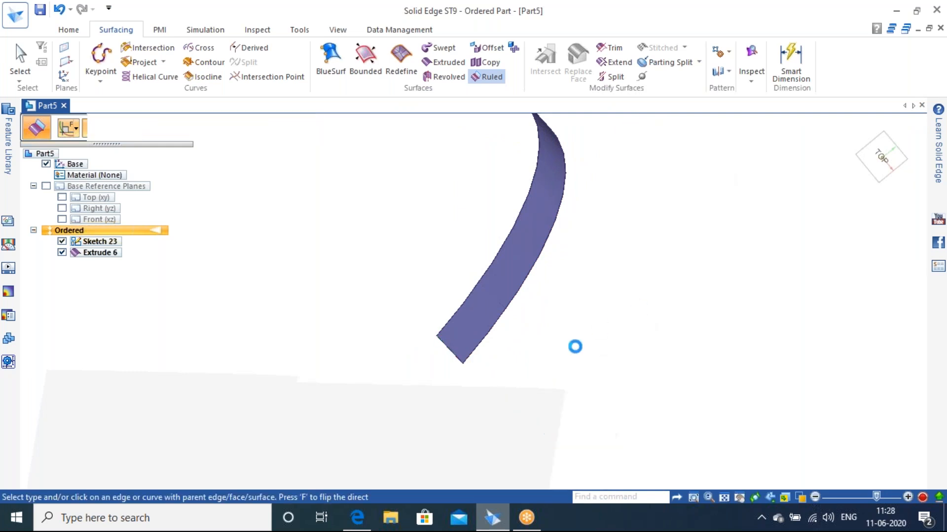
middle_drag(547, 365, 562, 352)
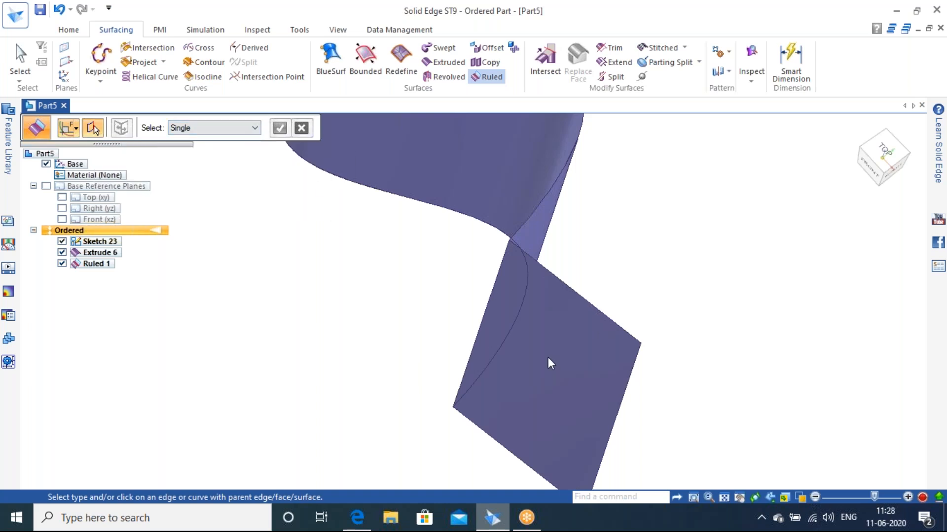
- Edit the ruled surface's definition and try the Tangent Continuous type
click(93, 265)
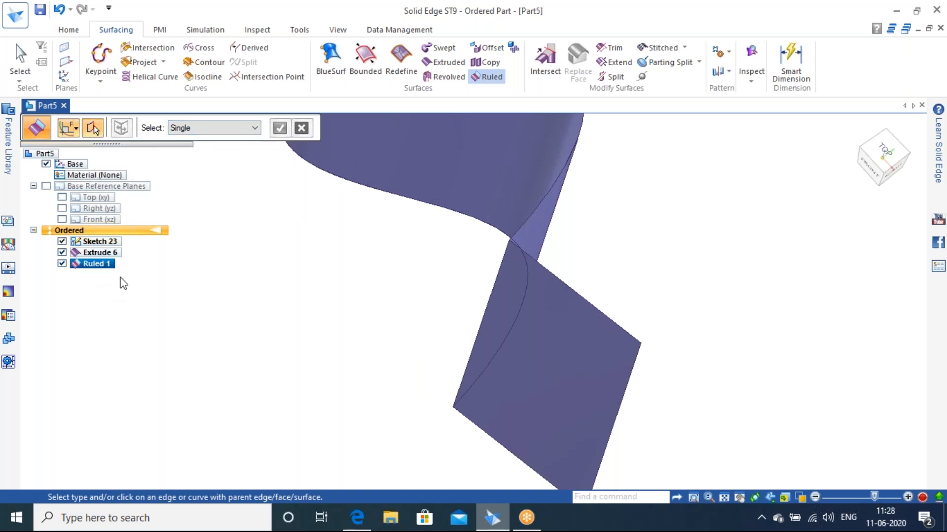
key(Delete)
key(Escape)
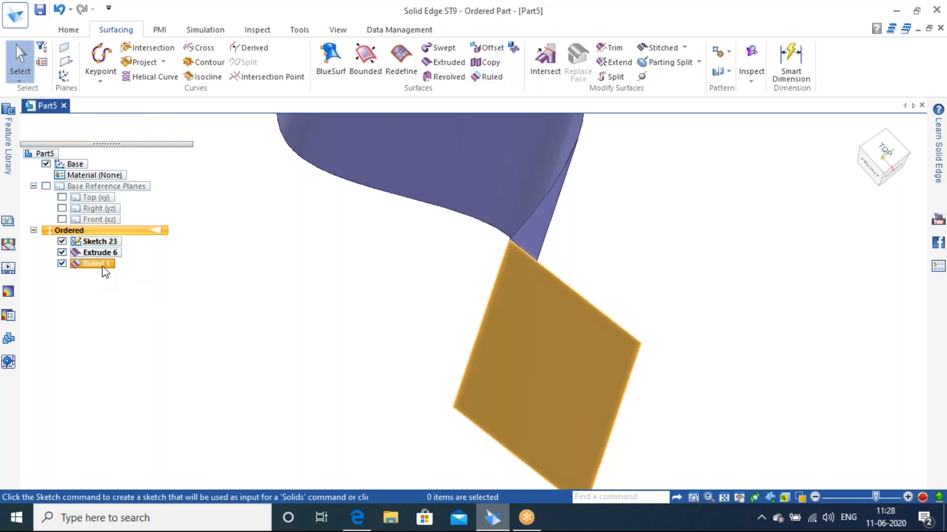
click(103, 265)
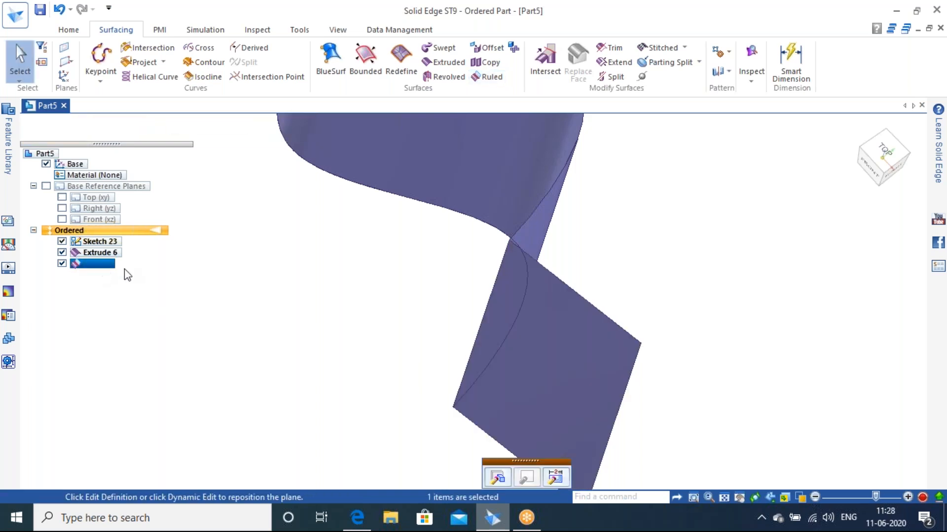
click(496, 478)
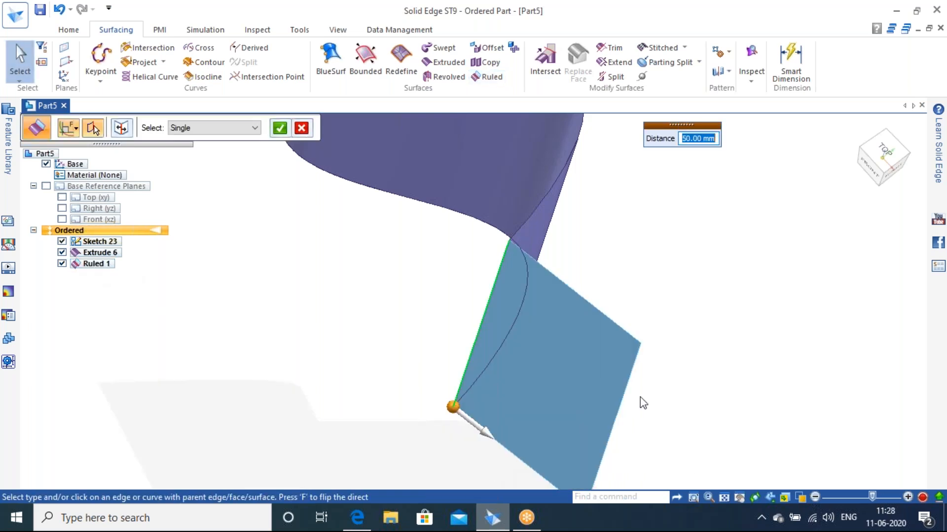
middle_drag(634, 249, 571, 281)
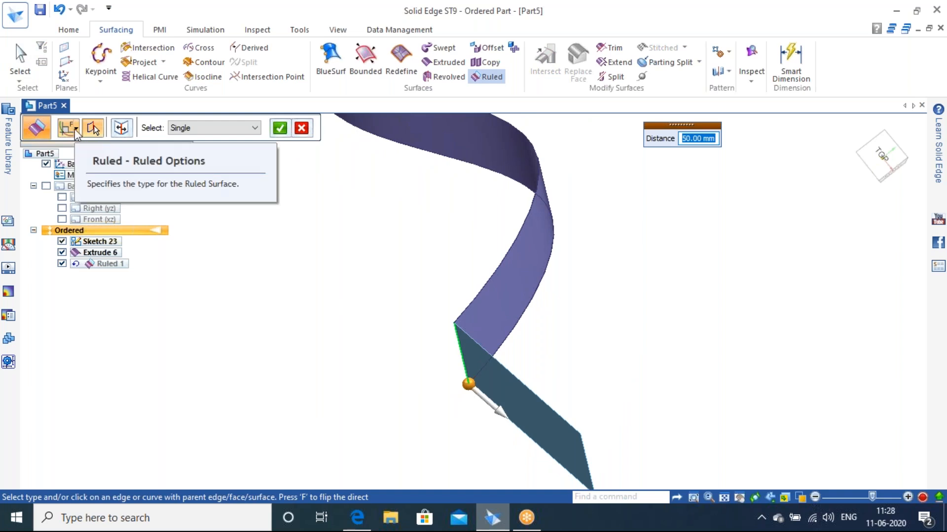
click(75, 129)
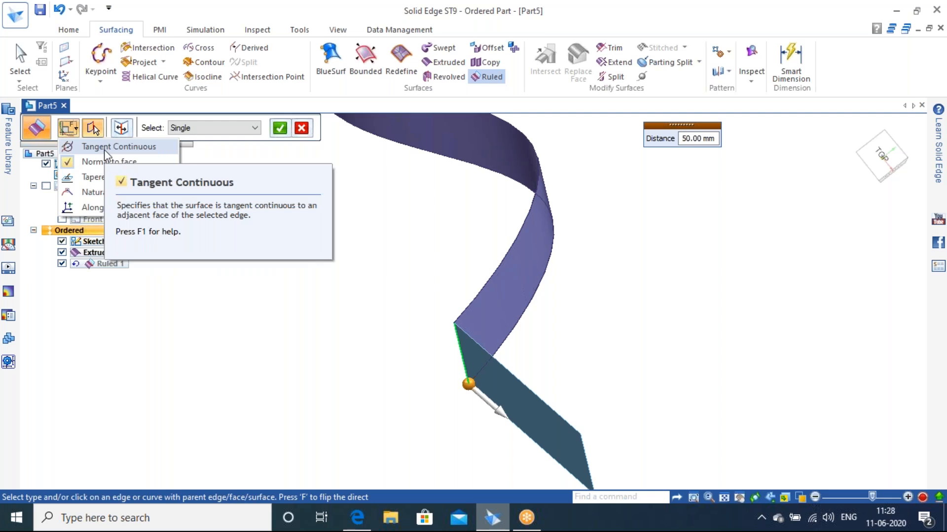
click(105, 148)
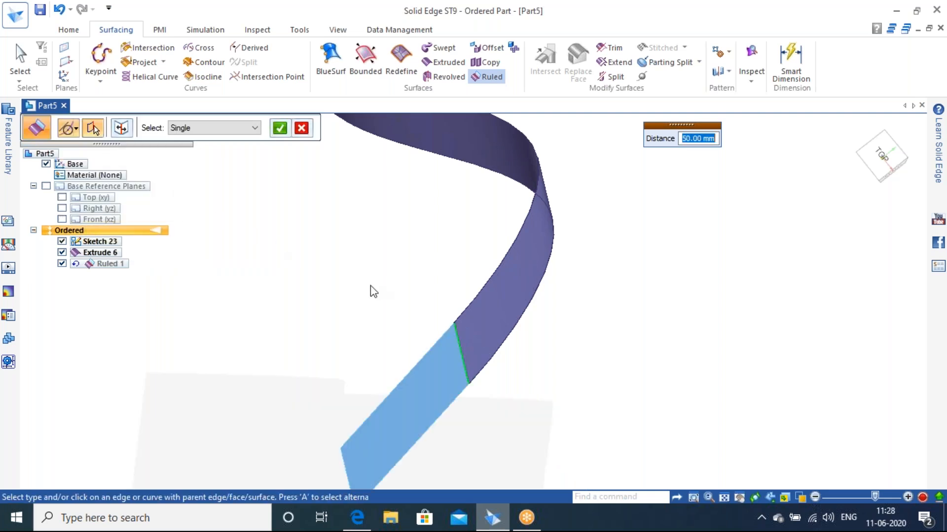
middle_drag(454, 315, 333, 216)
shift+middle_drag(401, 198, 493, 245)
scroll(439, 236, up, 2)
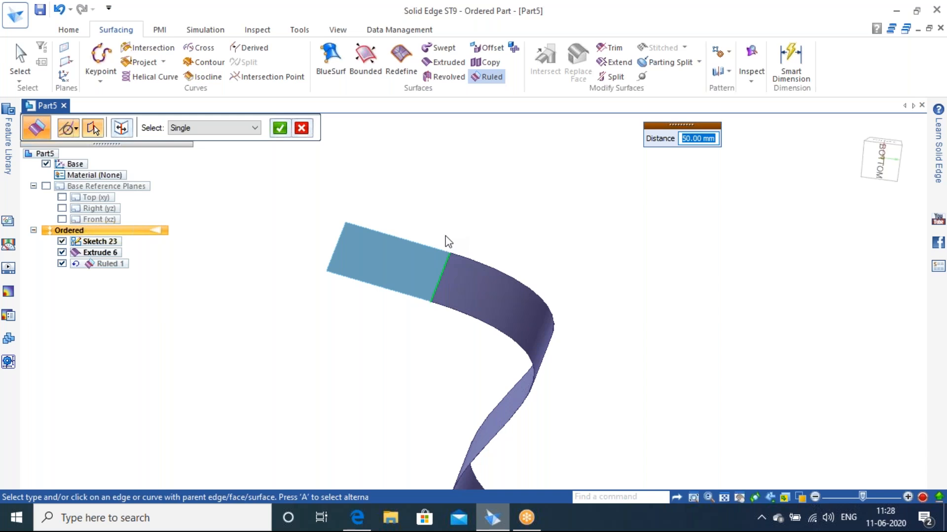
- Try the Natural type on the ruled surface and cancel the edit
click(73, 129)
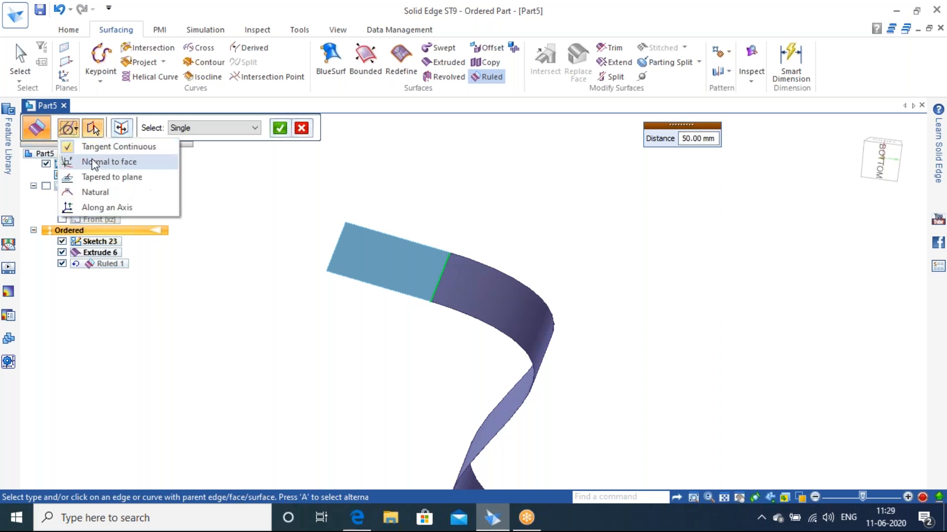
click(113, 190)
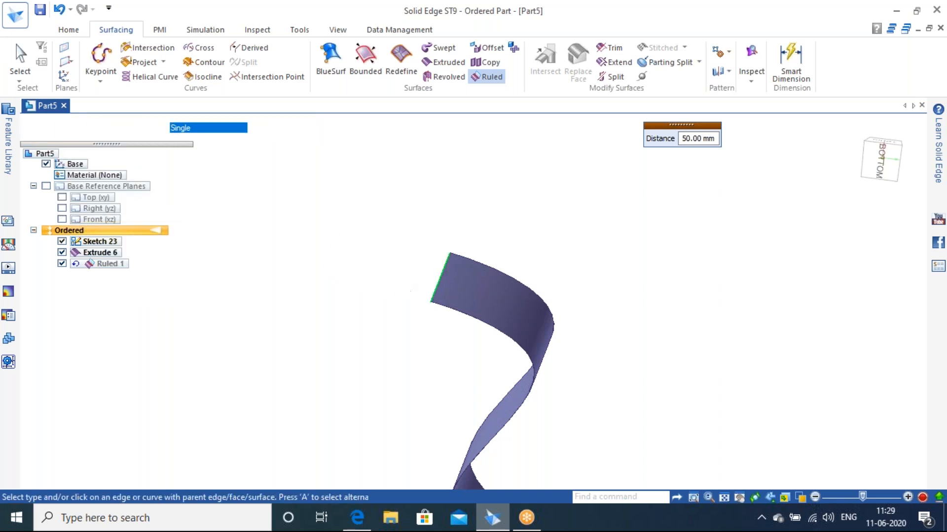
middle_drag(408, 326, 397, 310)
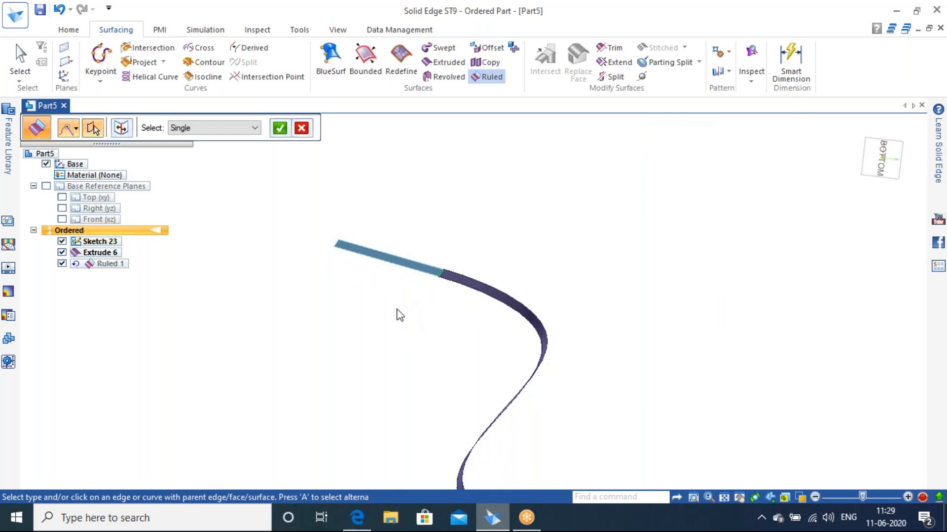
click(77, 130)
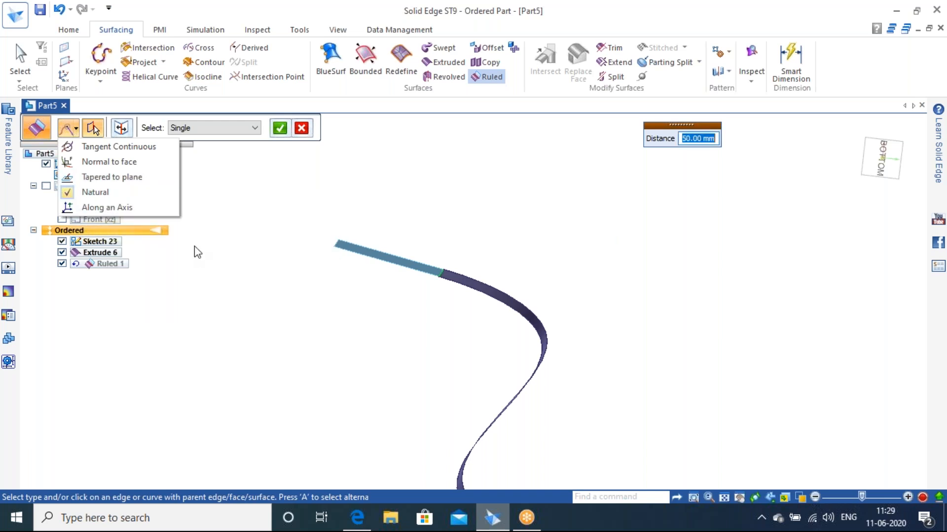
click(302, 130)
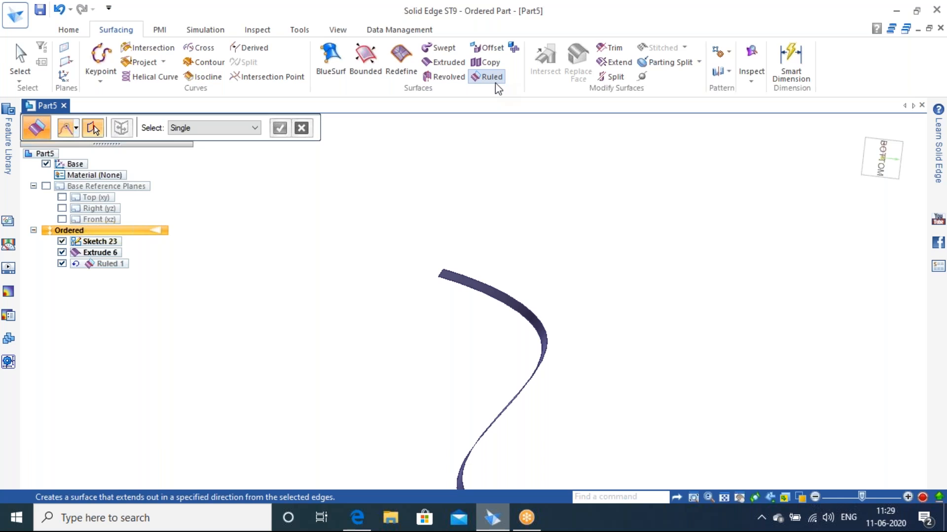
key(Escape)
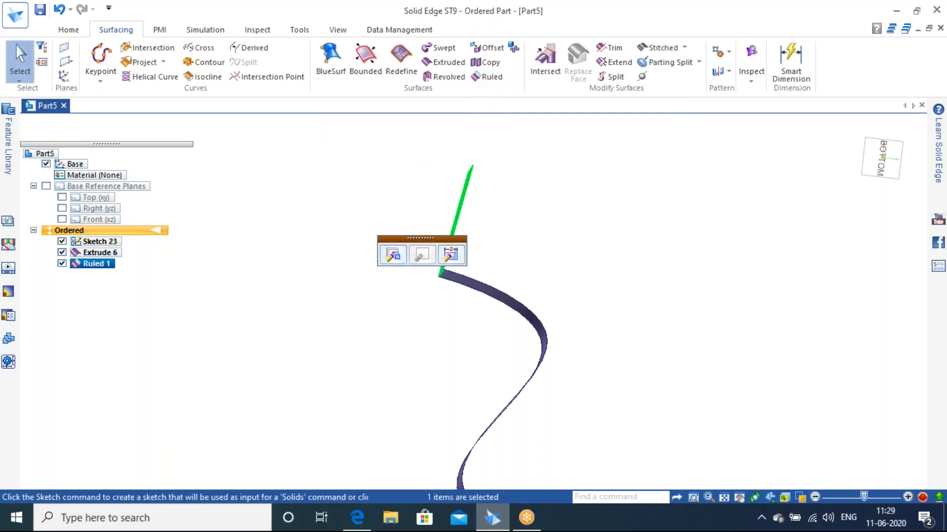
click(357, 379)
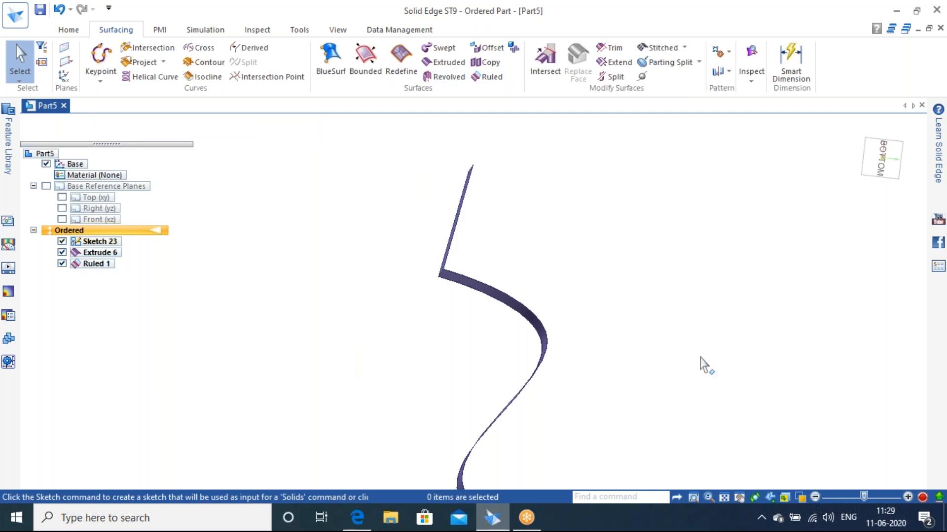
- Undo the ruled surface and the extruded surface
middle_drag(564, 194, 564, 235)
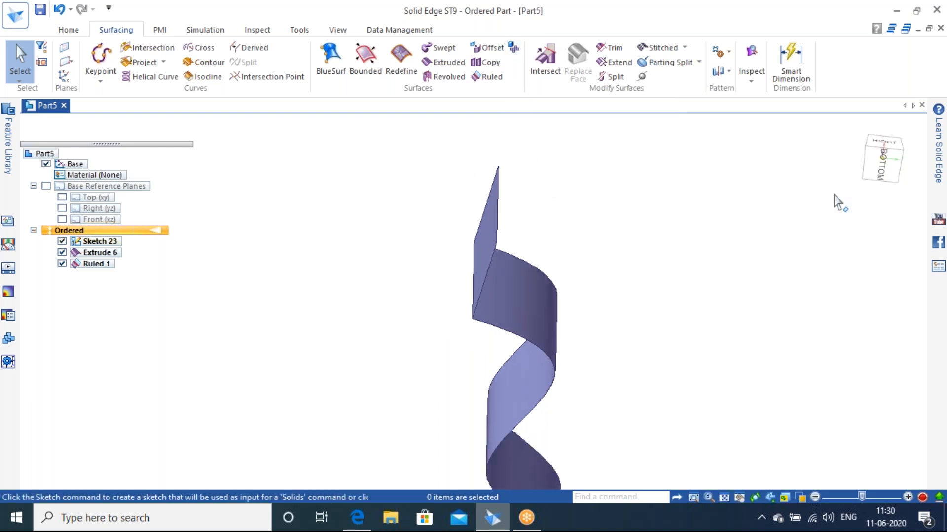
click(872, 150)
key(ctrl+i)
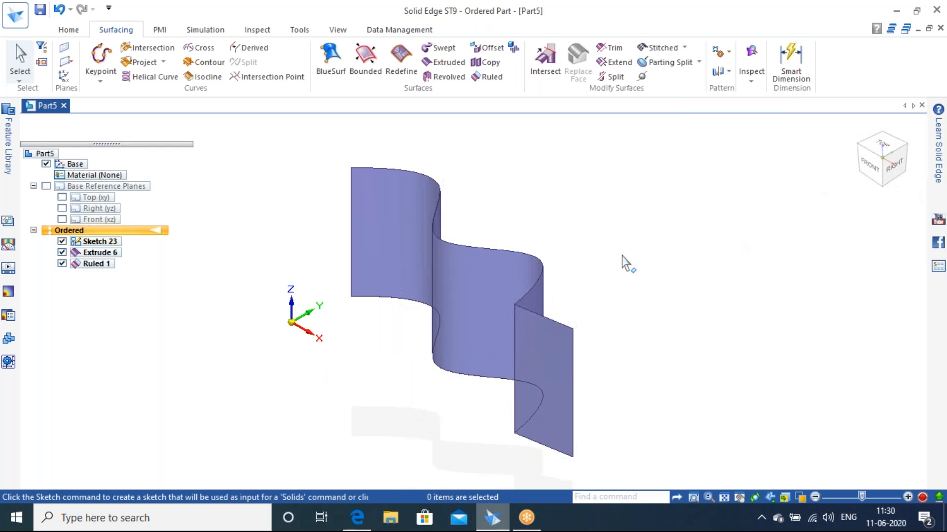
key(ctrl+z)
key(ctrl+z)
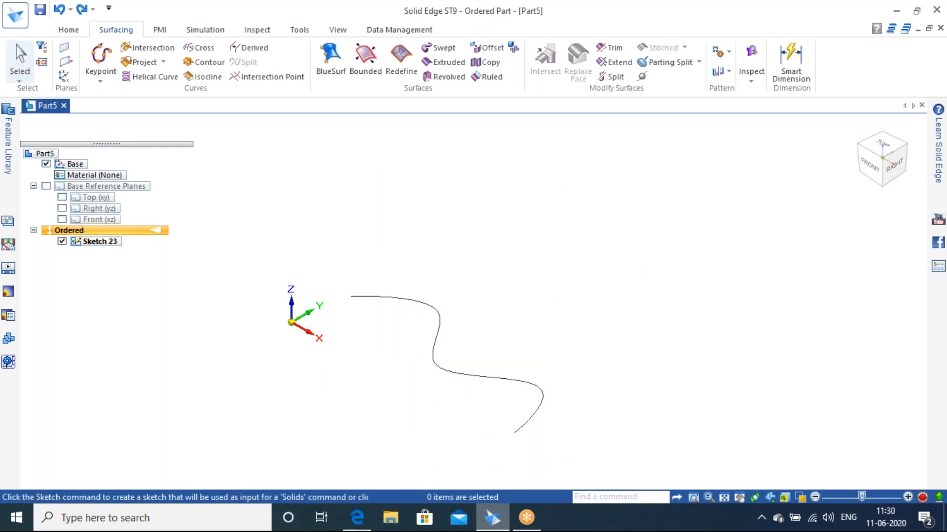
- Undo the wavy curve sketch and sketch a rectangle on the Top plane
key(ctrl+z)
click(74, 30)
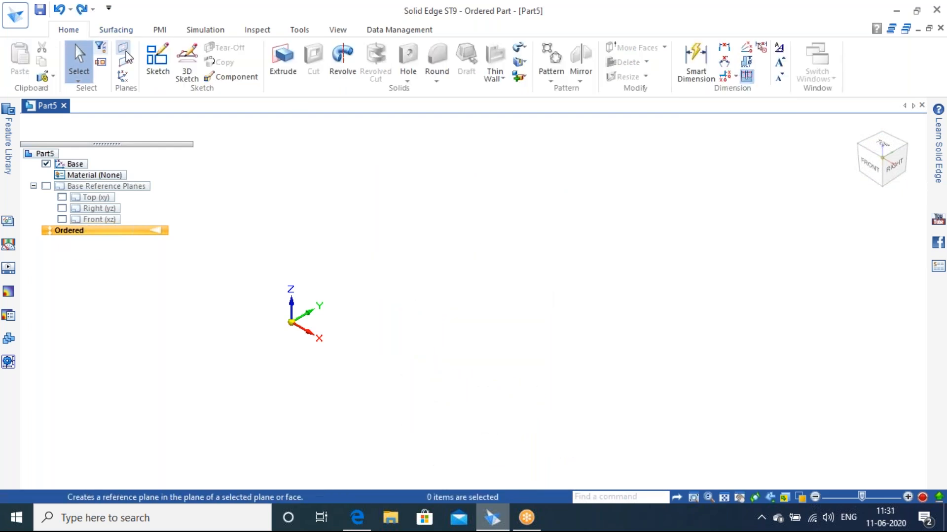
click(157, 59)
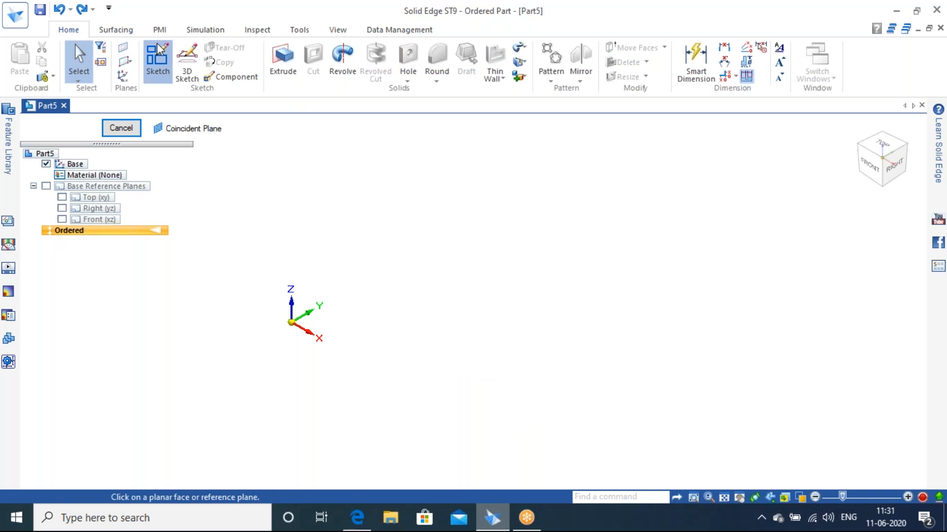
click(334, 330)
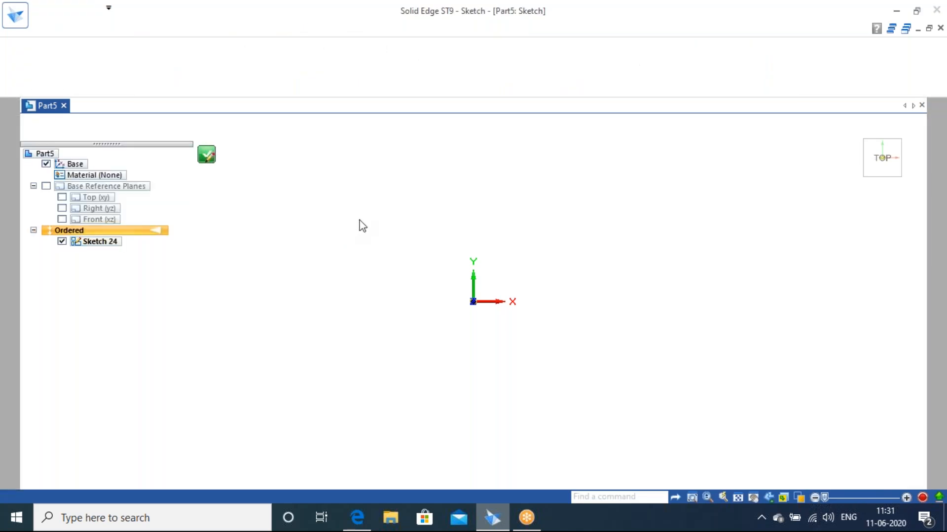
click(150, 63)
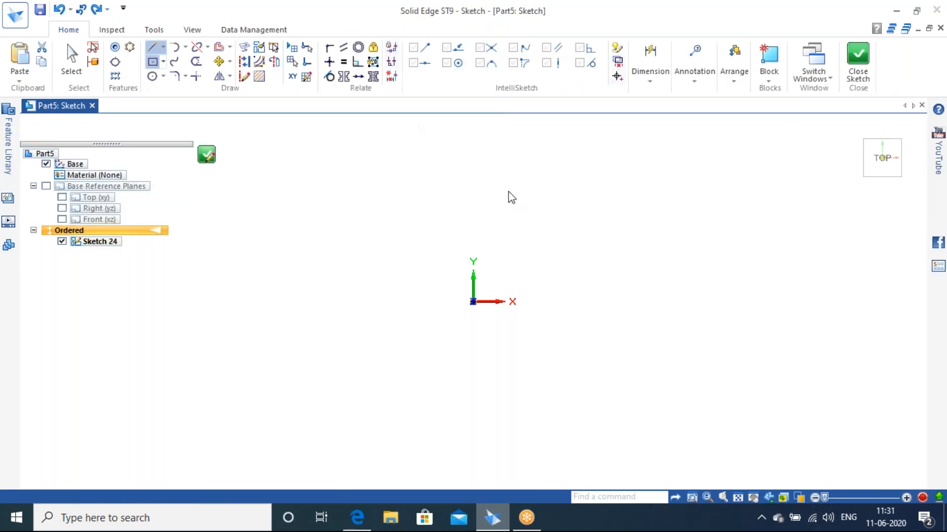
click(596, 219)
click(694, 170)
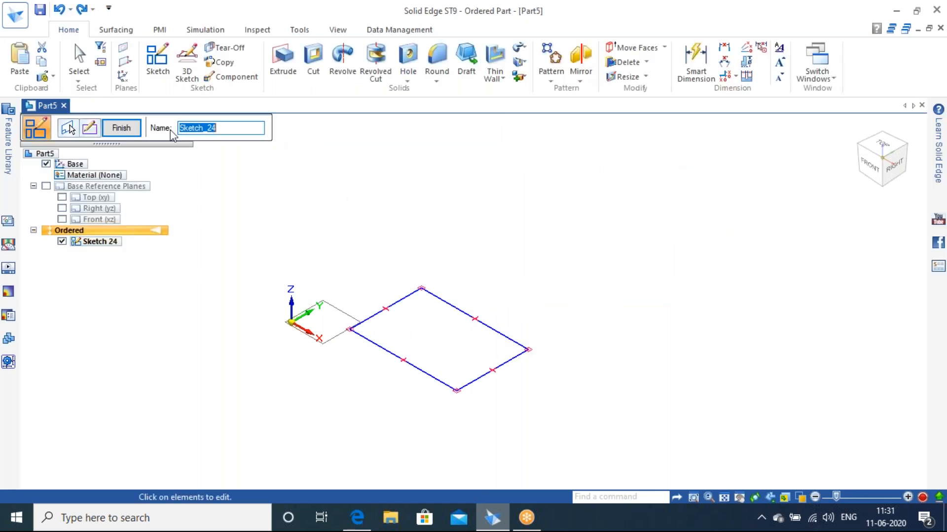
click(132, 131)
click(120, 128)
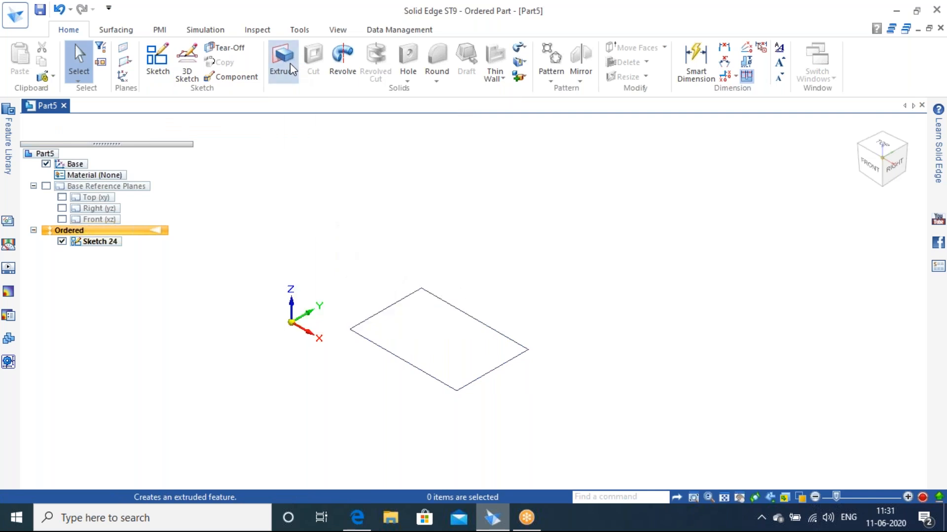
- Extrude the rectangular sketch upward by 90 mm to form a solid block
click(291, 69)
click(493, 332)
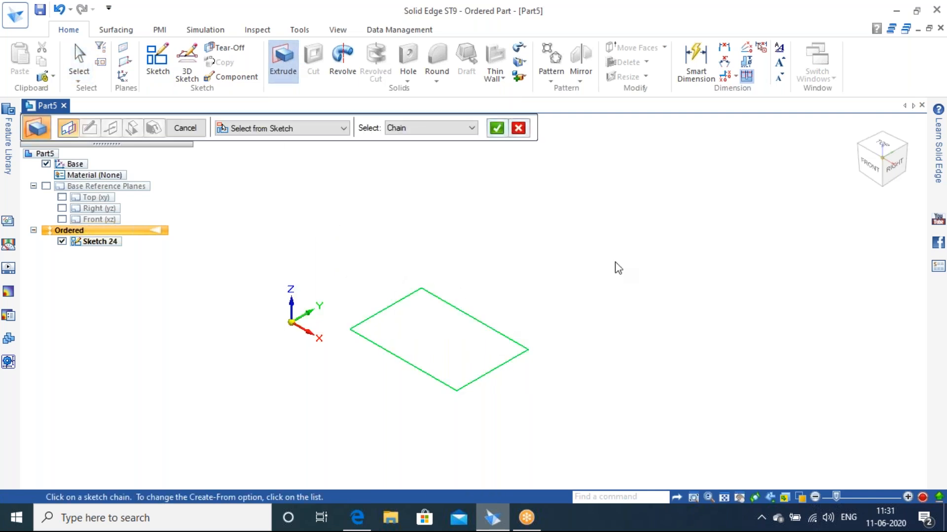
right_click(620, 268)
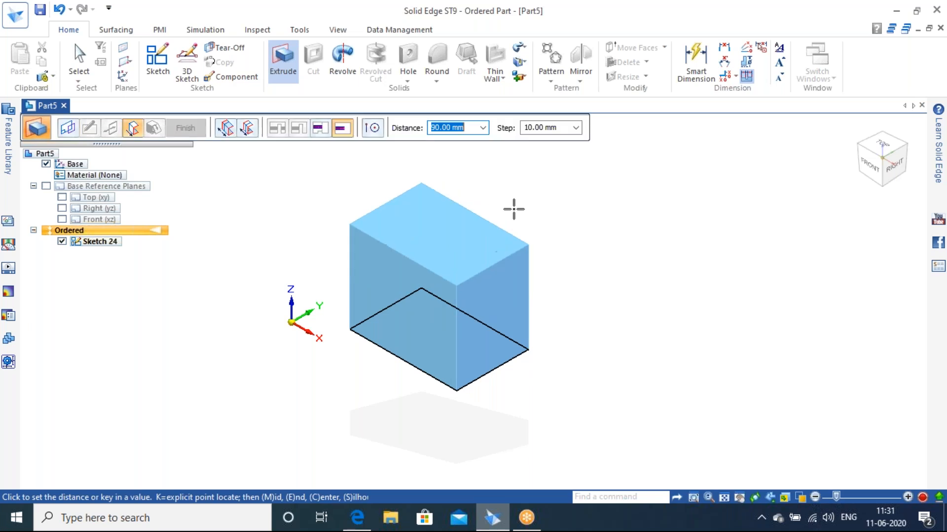
click(514, 209)
click(193, 129)
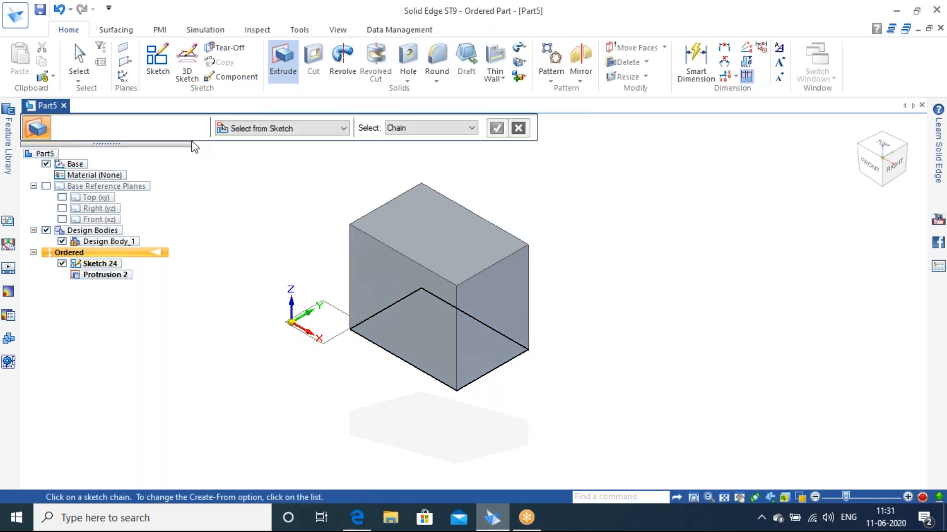
click(186, 127)
- Start the Blank Surface command and apply the material Aluminum, 1060 to the model
click(116, 30)
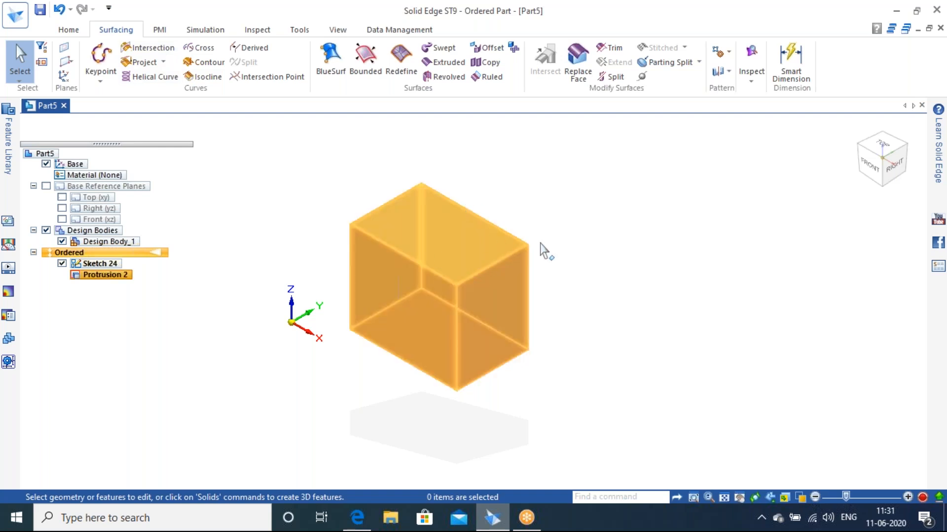
click(513, 48)
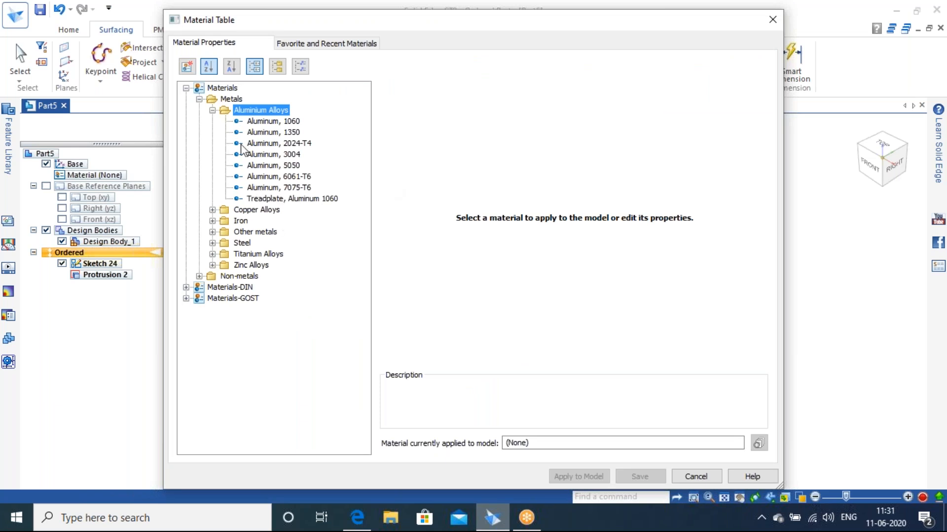
click(275, 128)
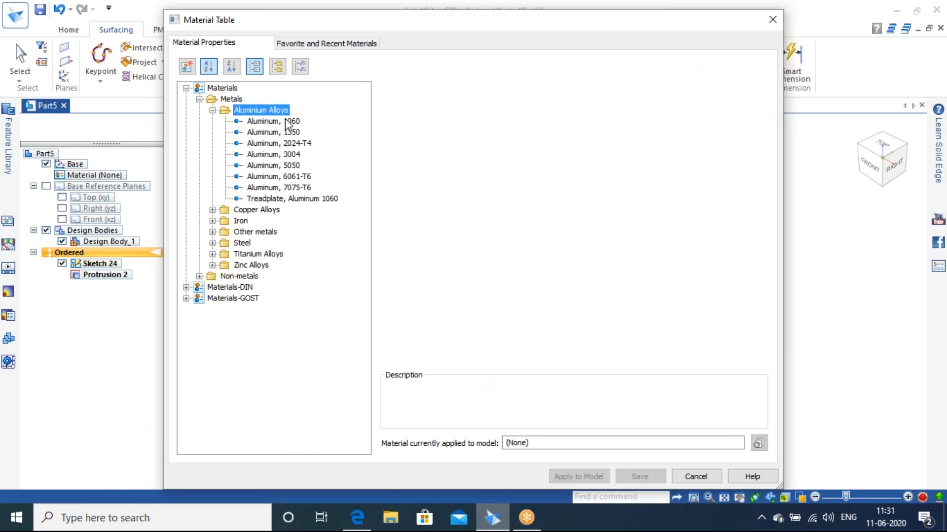
click(282, 122)
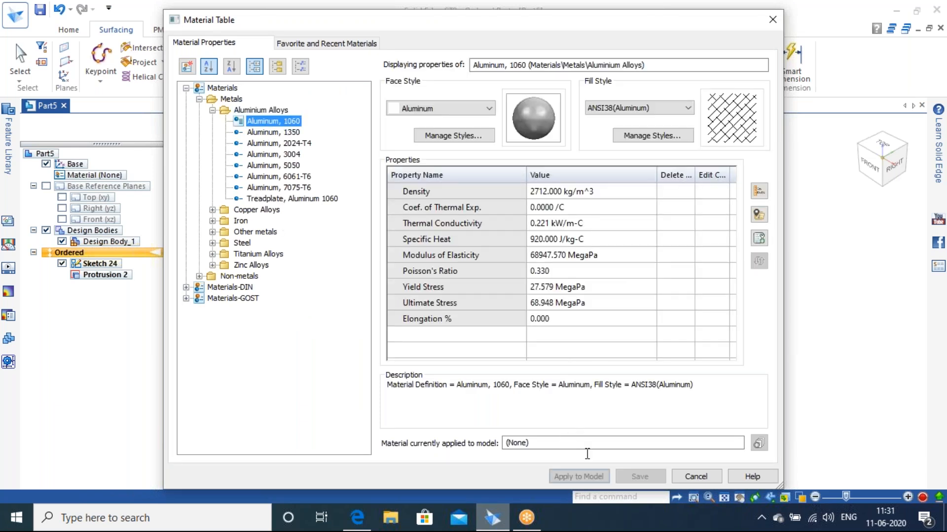
click(593, 476)
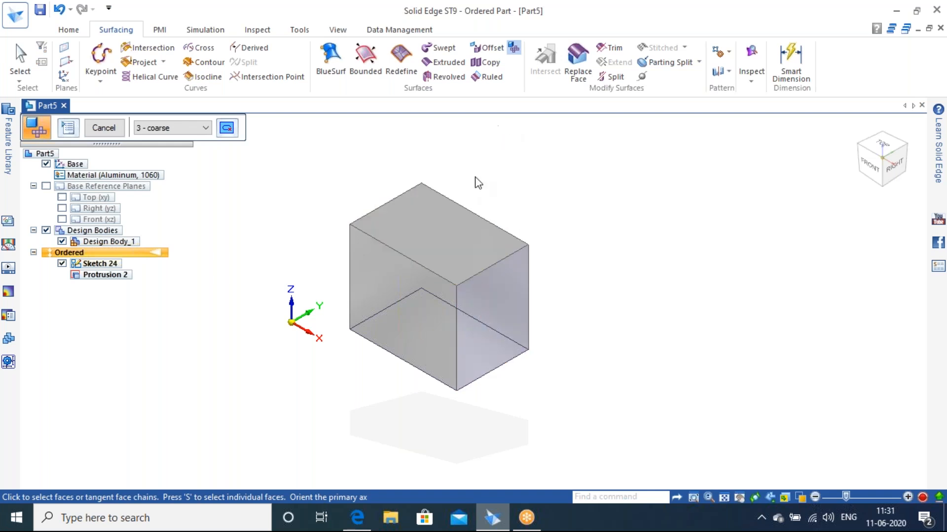
- Create a blank surface from the block's top face with the 3 - coarse setting
click(428, 223)
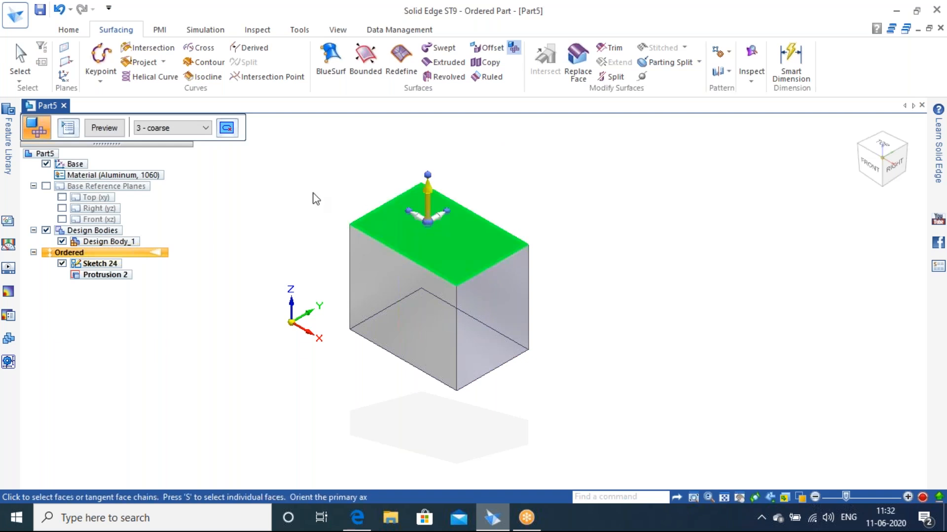
click(104, 128)
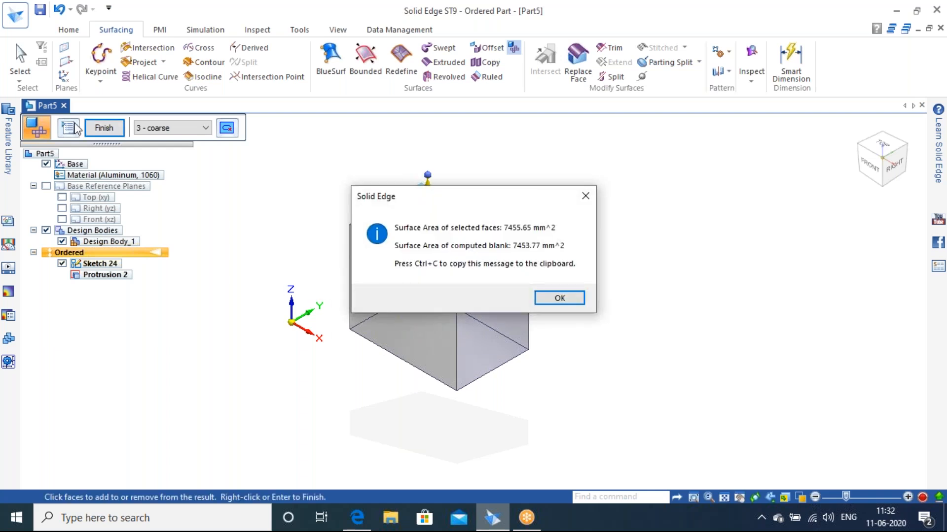
click(560, 297)
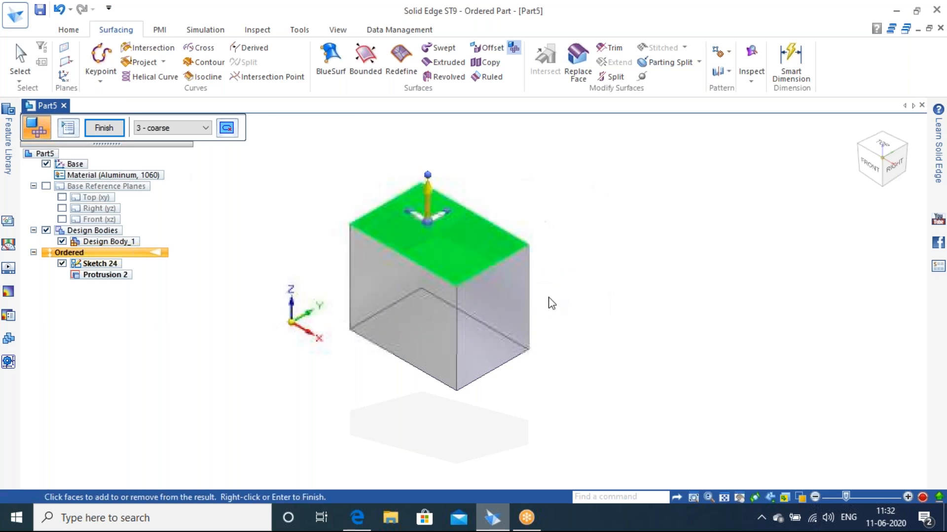
click(104, 128)
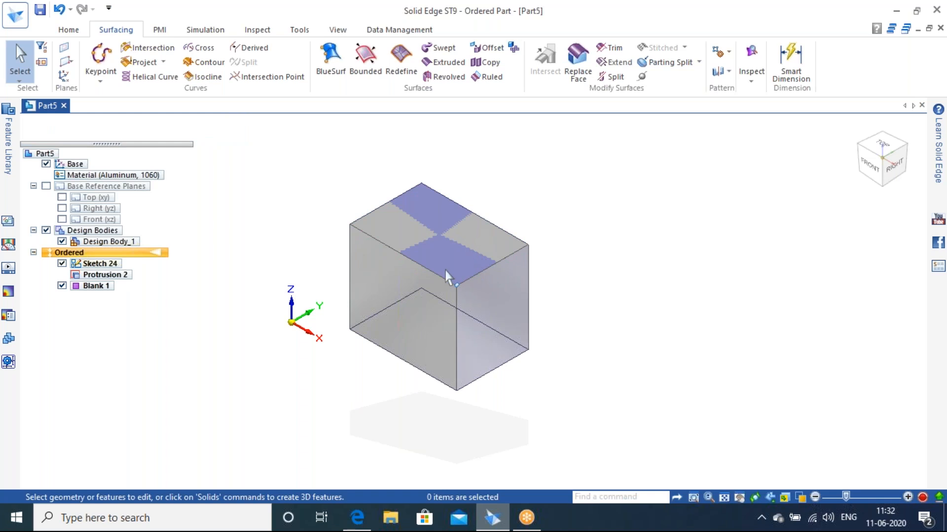
- Hide the extruded block and inspect the blank surface above the rectangular sketch
middle_drag(490, 216, 486, 281)
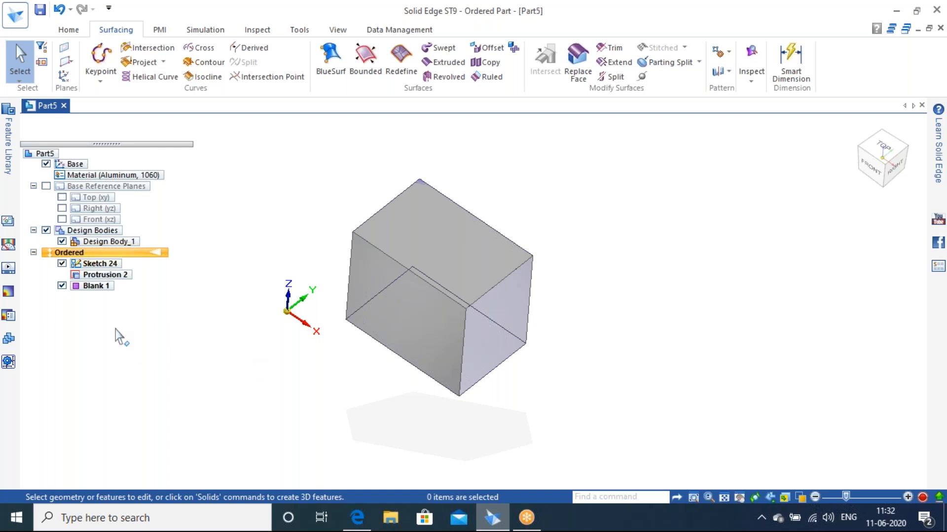
click(88, 276)
right_click(89, 274)
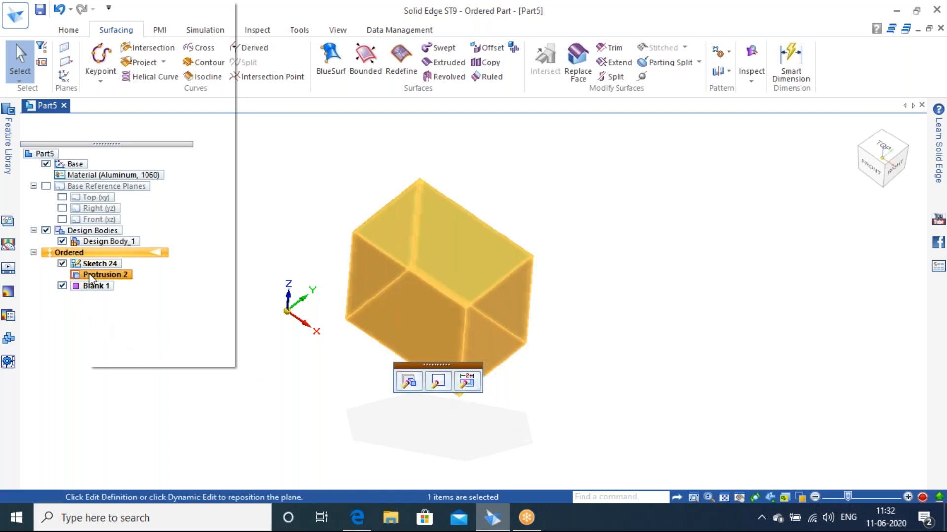
click(123, 231)
mouse_move(463, 339)
middle_down()
mouse_move(521, 228)
mouse_move(514, 342)
mouse_move(482, 340)
mouse_move(470, 250)
mouse_move(533, 229)
mouse_move(478, 372)
mouse_move(467, 348)
mouse_move(528, 406)
mouse_move(539, 402)
mouse_move(539, 363)
mouse_move(528, 372)
middle_up()
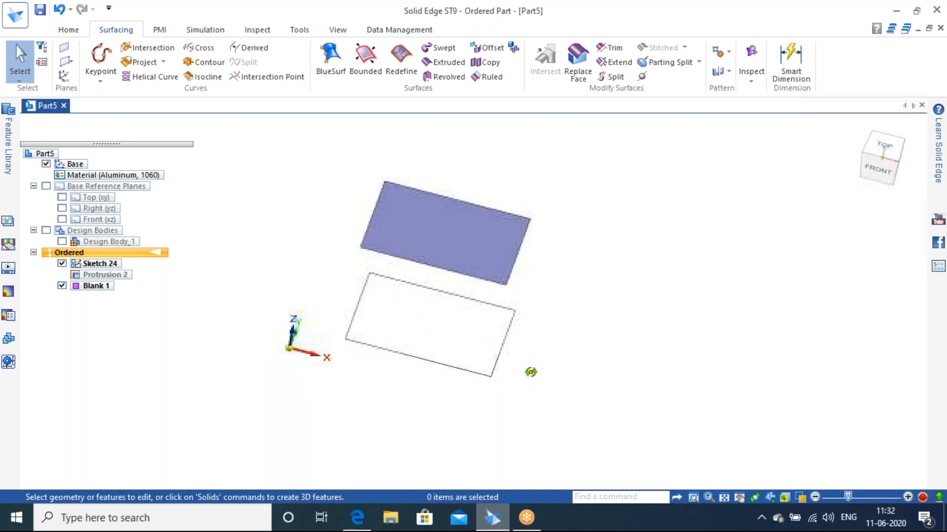
click(791, 74)
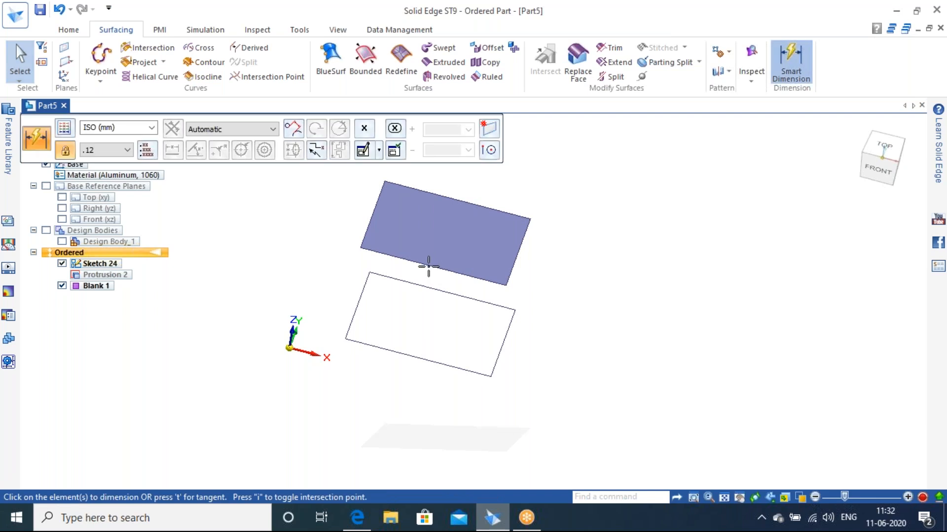
click(374, 349)
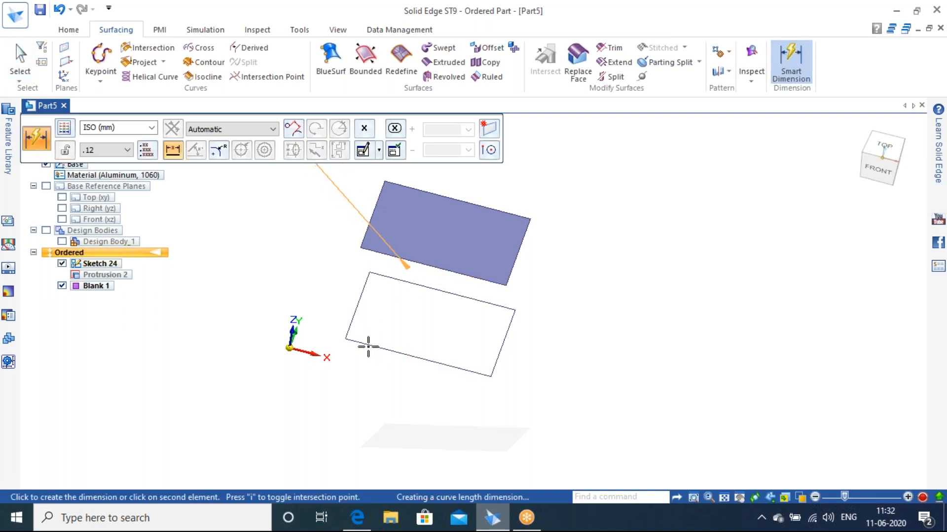
scroll(330, 303, down, 10)
scroll(341, 300, up, 6)
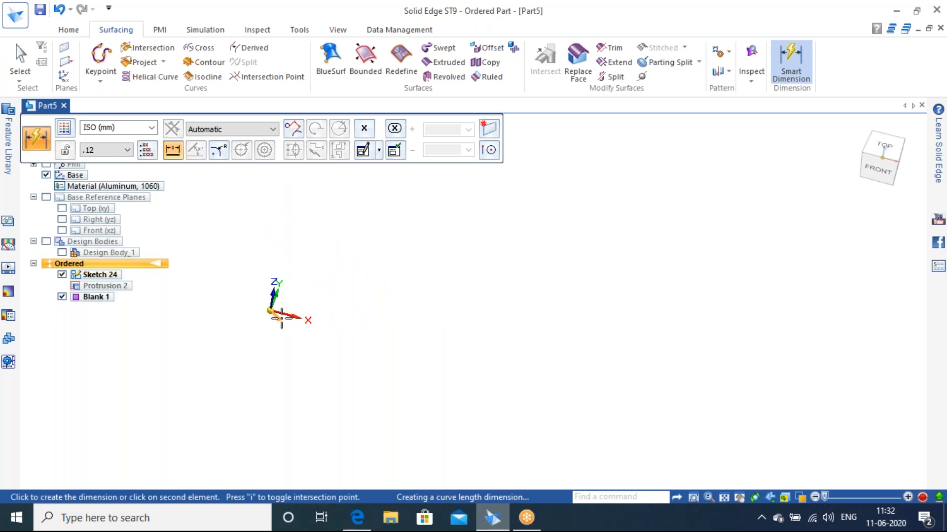
scroll(257, 305, up, 5)
scroll(457, 316, up, 3)
key(Escape)
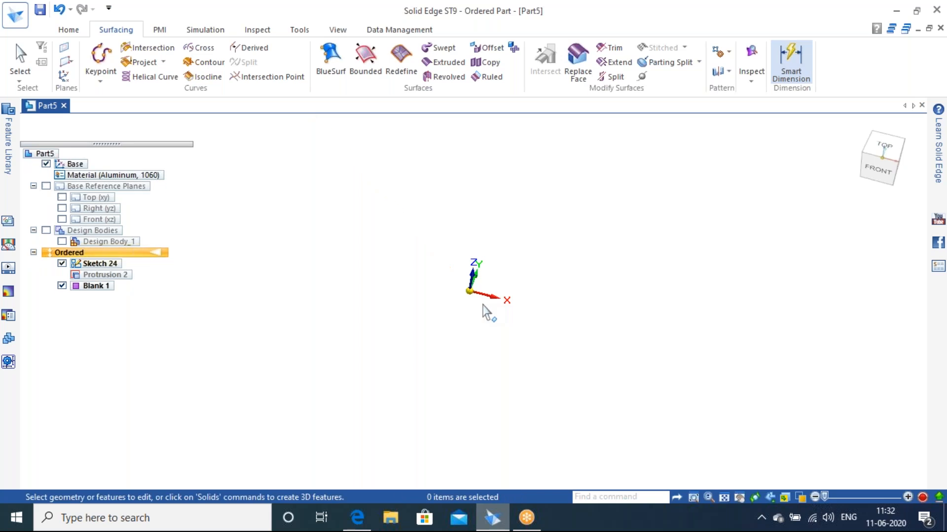
click(725, 499)
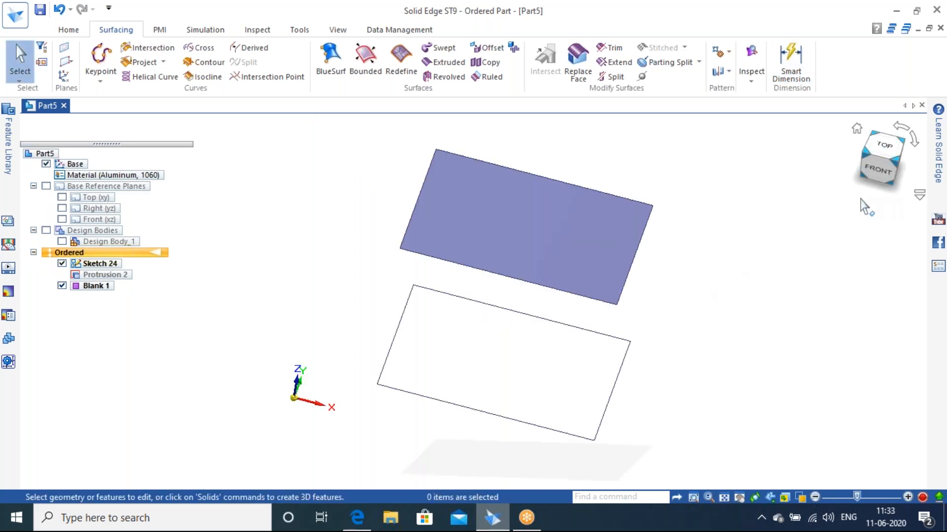
- Undo the blank surface and show the hidden extruded block again in the home view
key(ctrl+z)
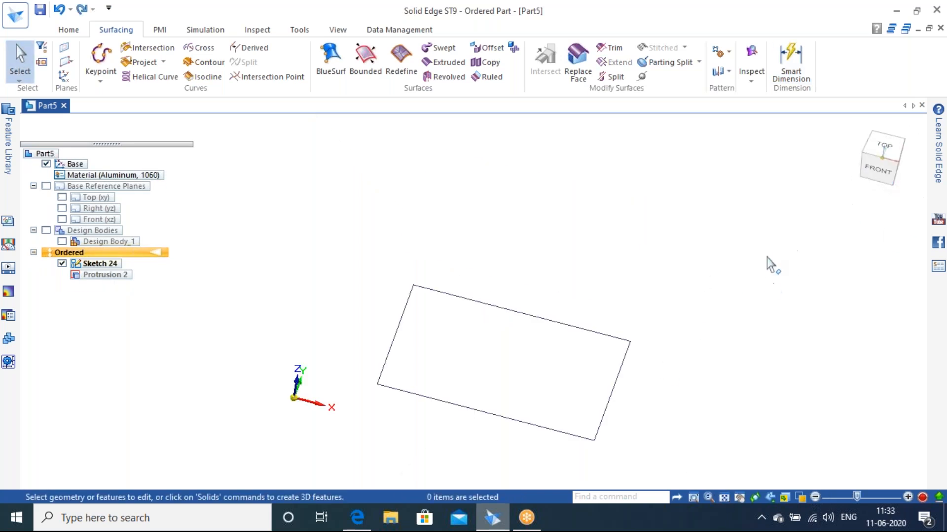
key(ctrl+z)
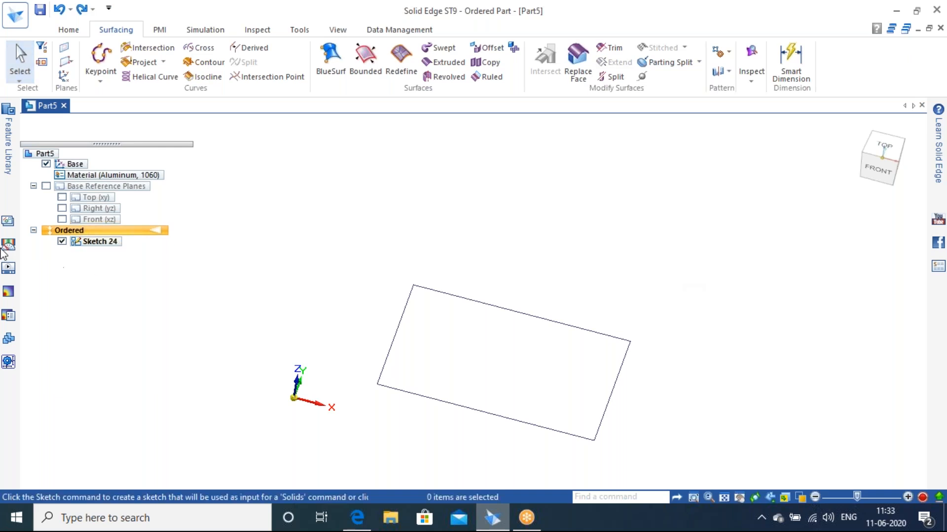
double_click(87, 241)
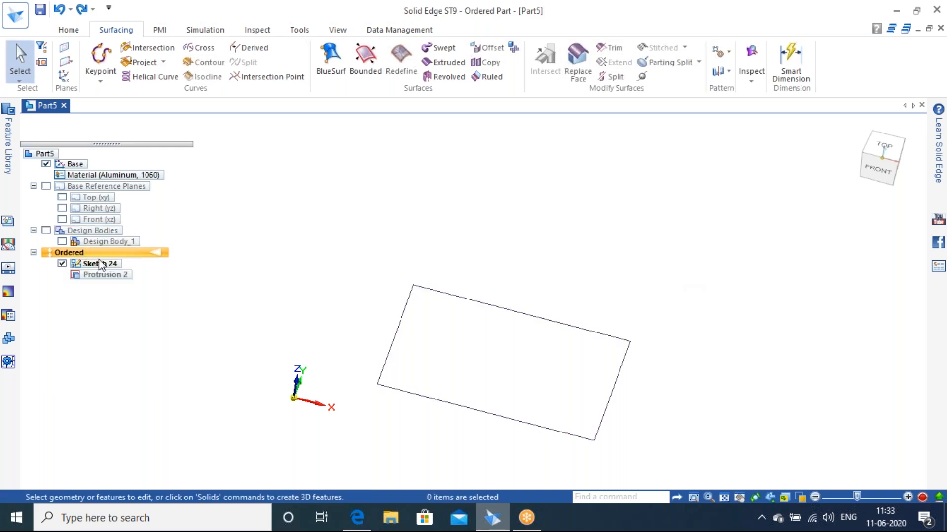
click(119, 275)
right_click(117, 275)
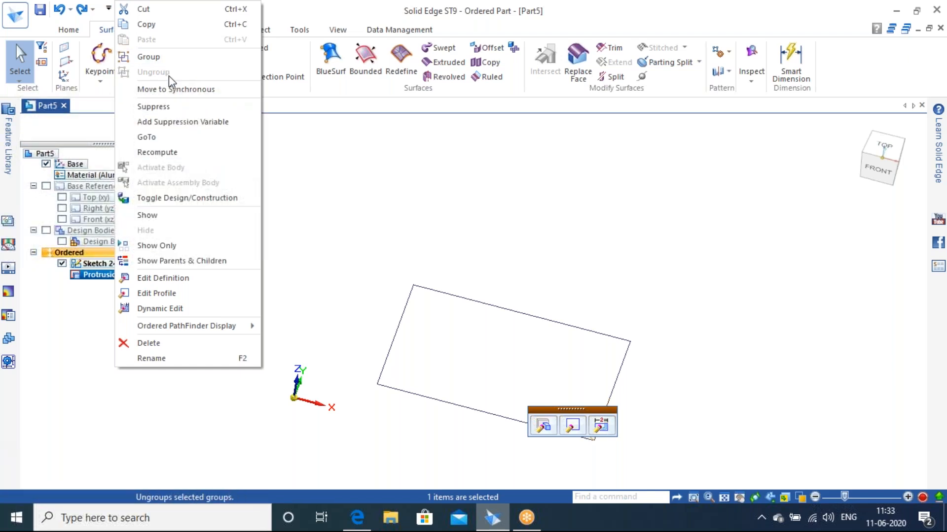
click(170, 213)
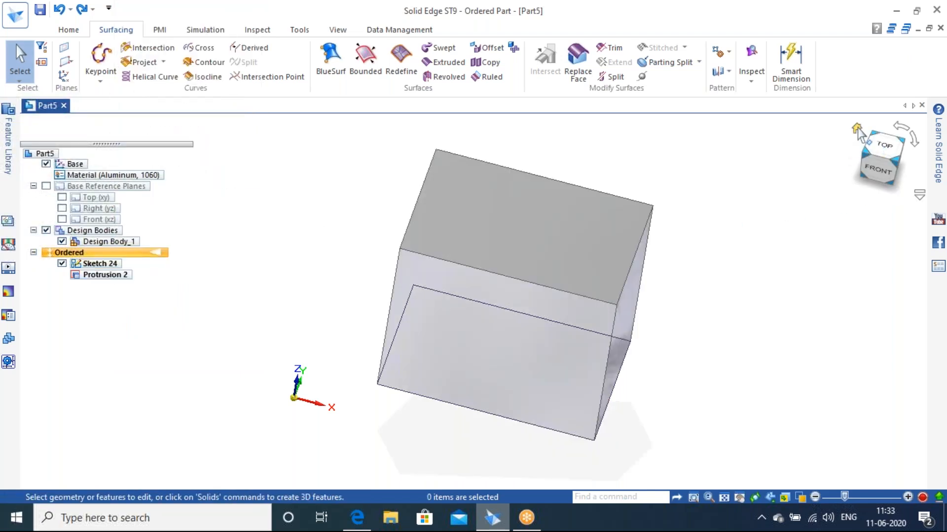
click(857, 129)
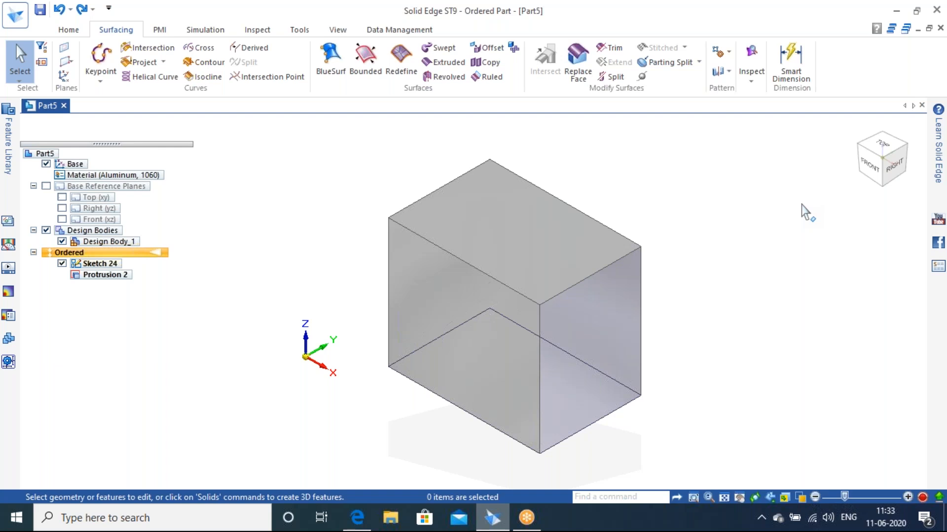
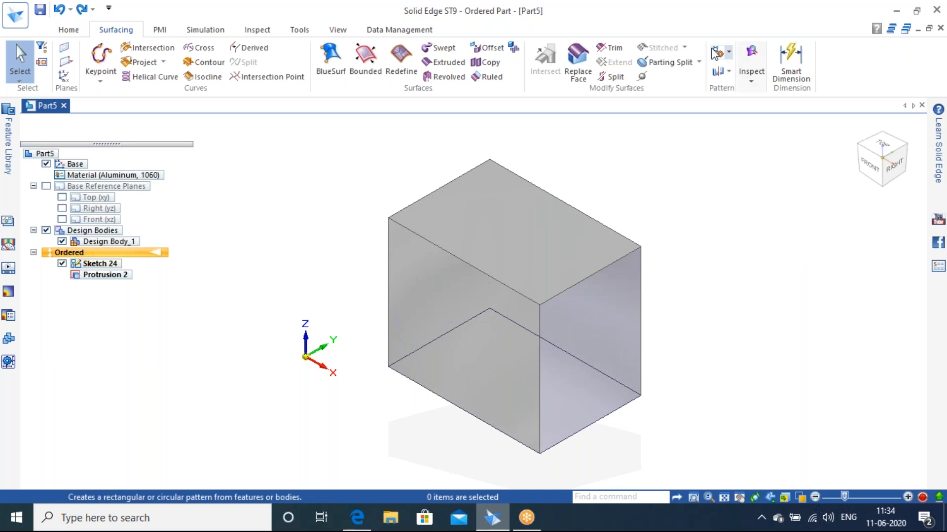
click(698, 27)
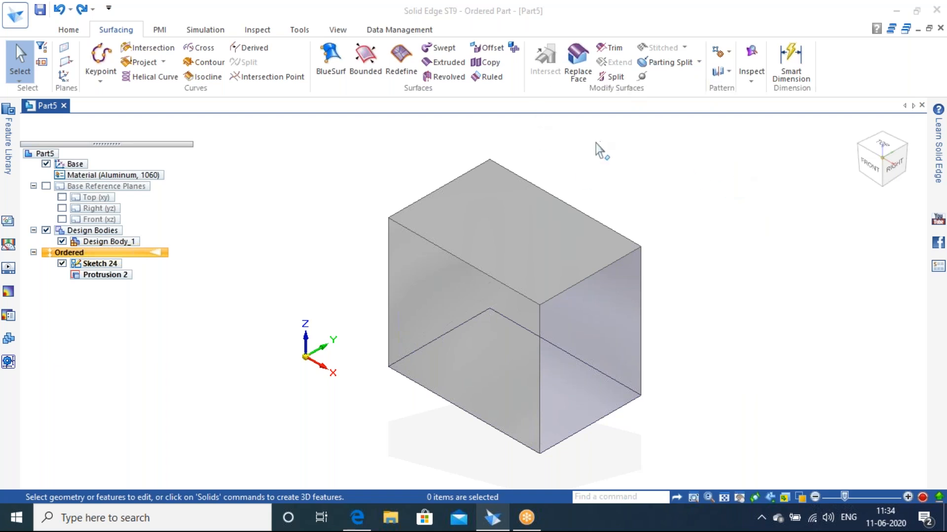
mouse_move(848, 157)
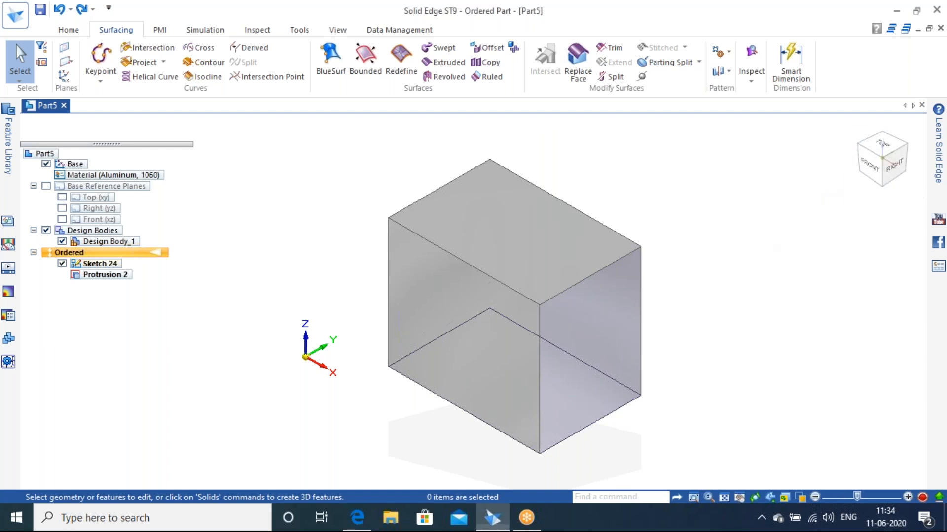
- Delete the solid block's Protrusion 2 feature, leaving the rectangular sketch in the model
click(102, 275)
right_click(102, 275)
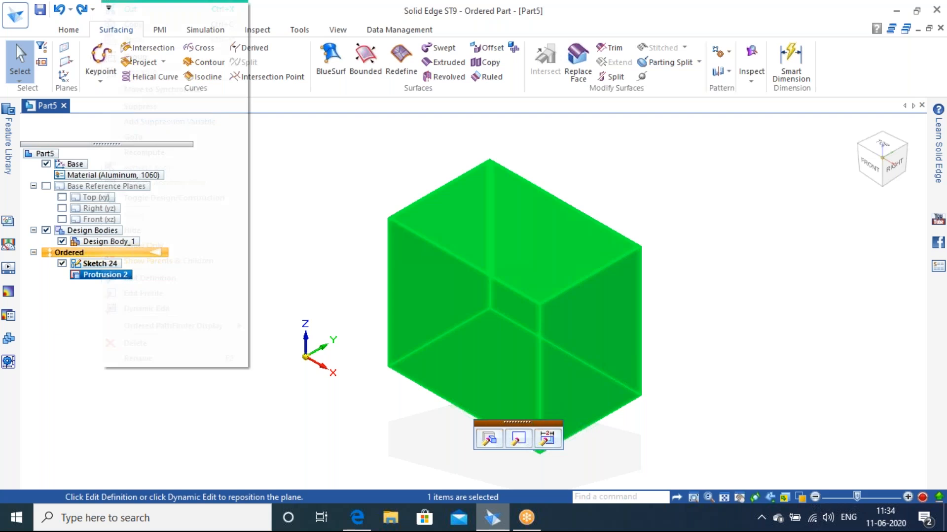
click(159, 343)
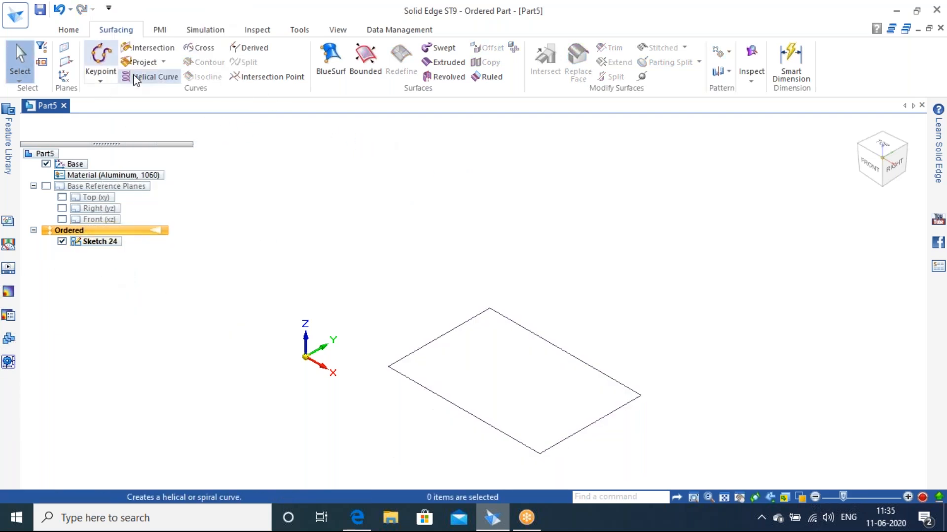
- Create an extruded surface 100 mm upward from the rectangular sketch with open ends
click(446, 77)
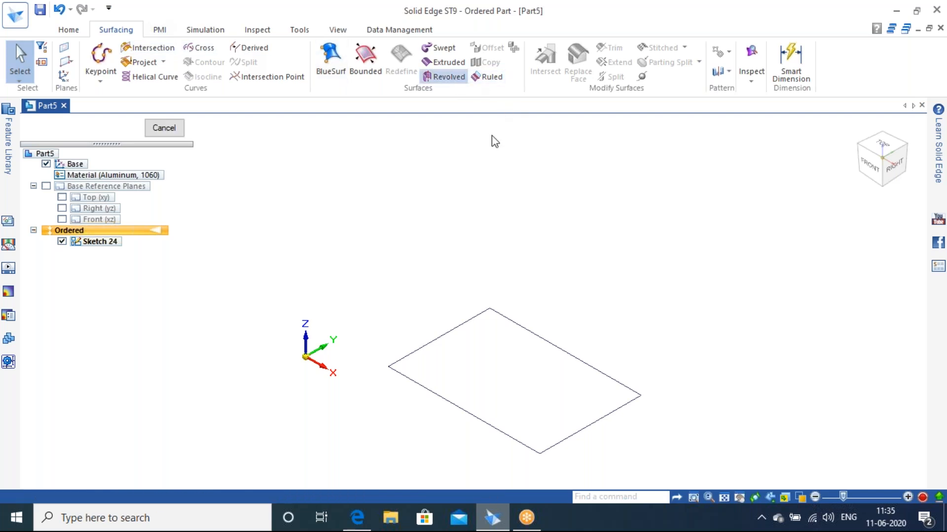
click(446, 62)
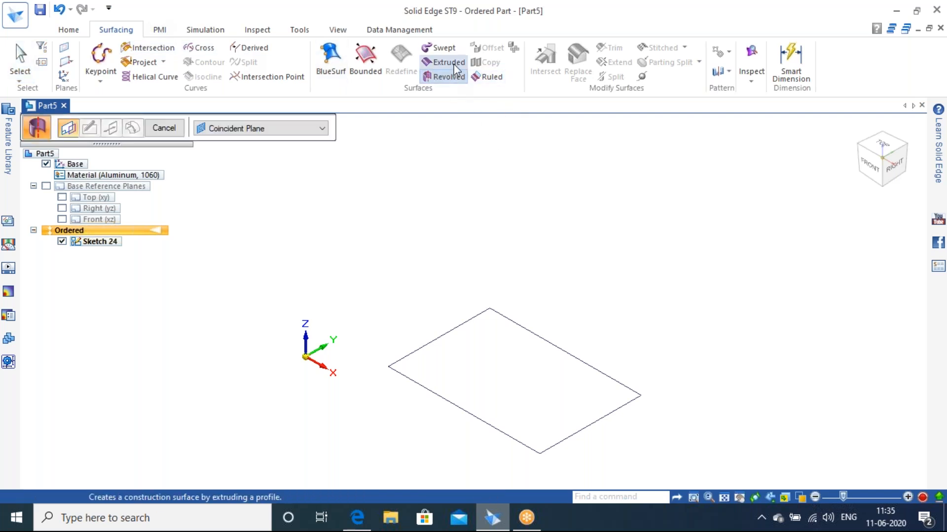
click(529, 335)
right_click(571, 276)
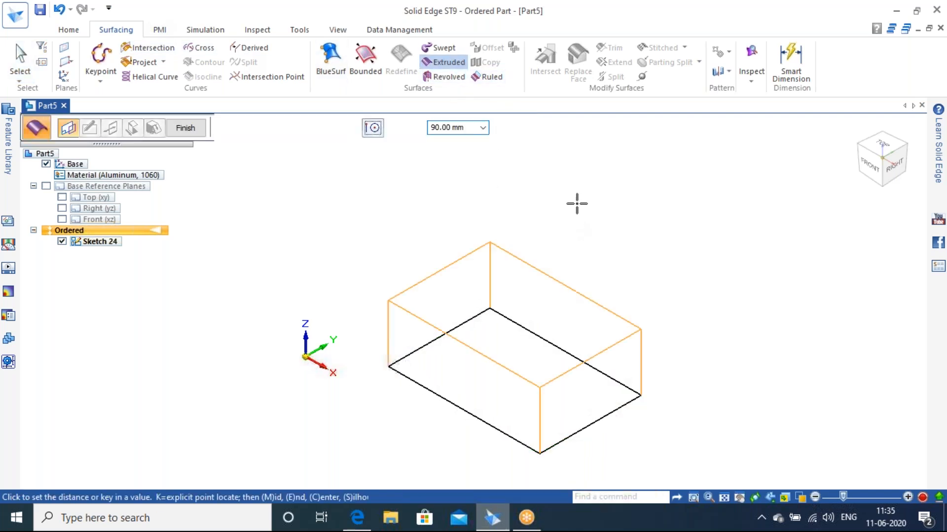
click(578, 191)
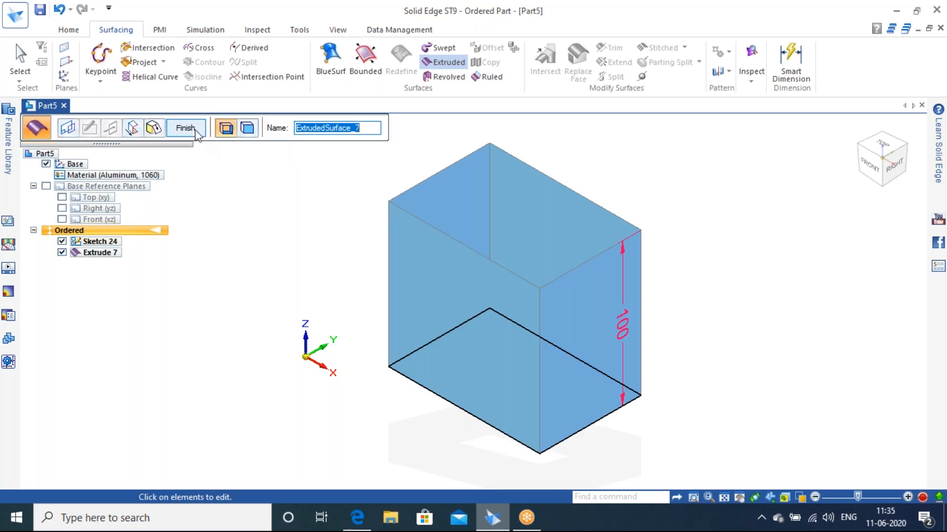
click(186, 127)
click(183, 127)
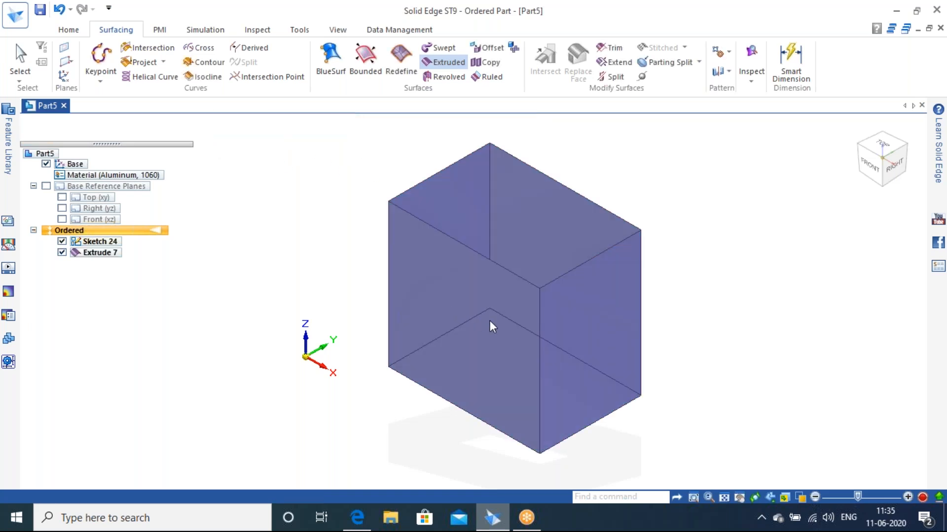
key(Escape)
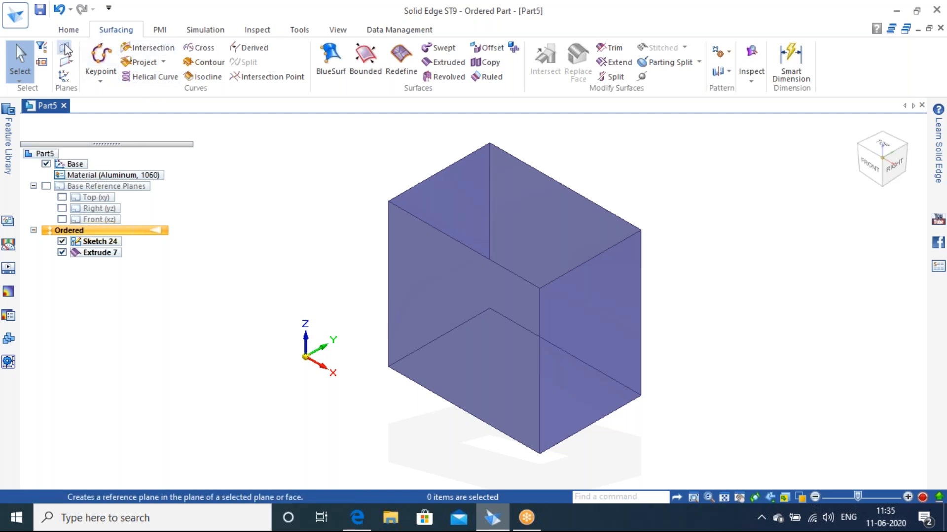
- Sketch a closed, irregular six-sided polygon on the front face of the extruded box surface and finish the sketch
click(74, 31)
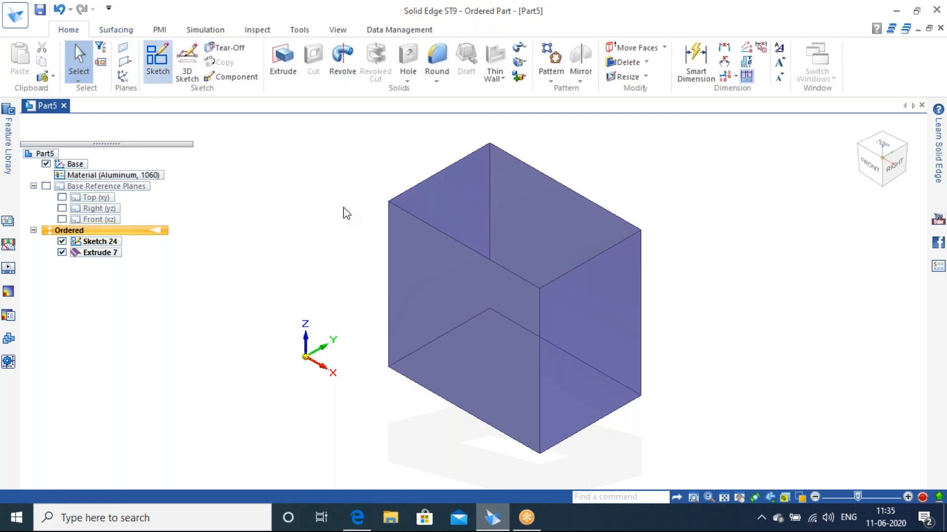
click(171, 81)
click(443, 309)
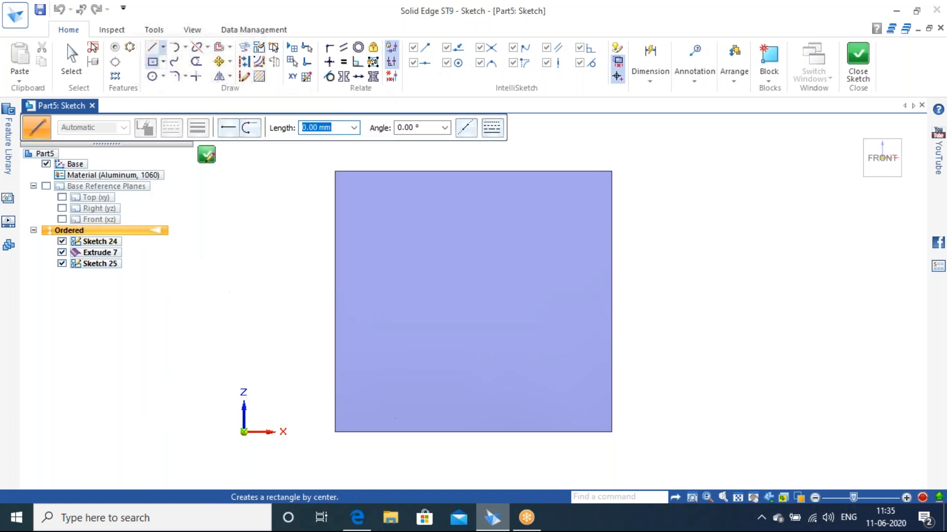
click(405, 286)
click(488, 225)
click(573, 307)
click(488, 394)
click(414, 351)
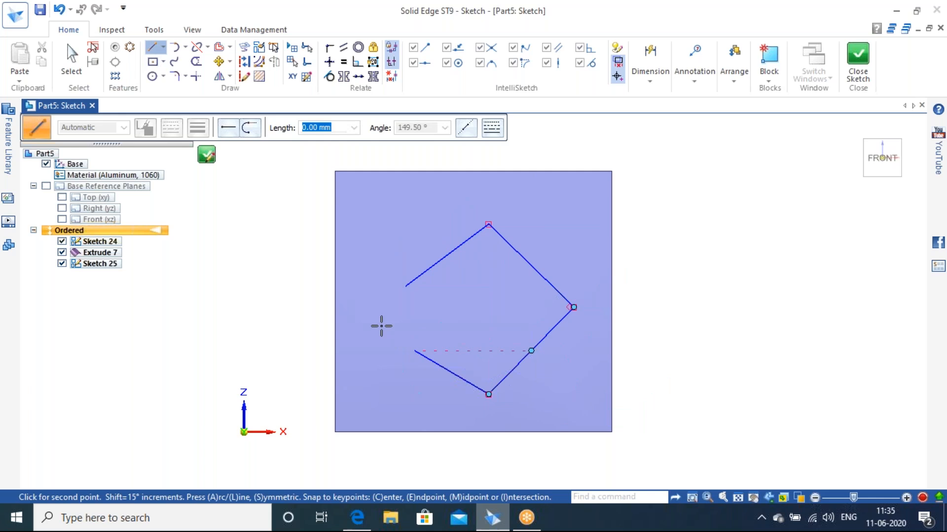
click(383, 319)
click(405, 286)
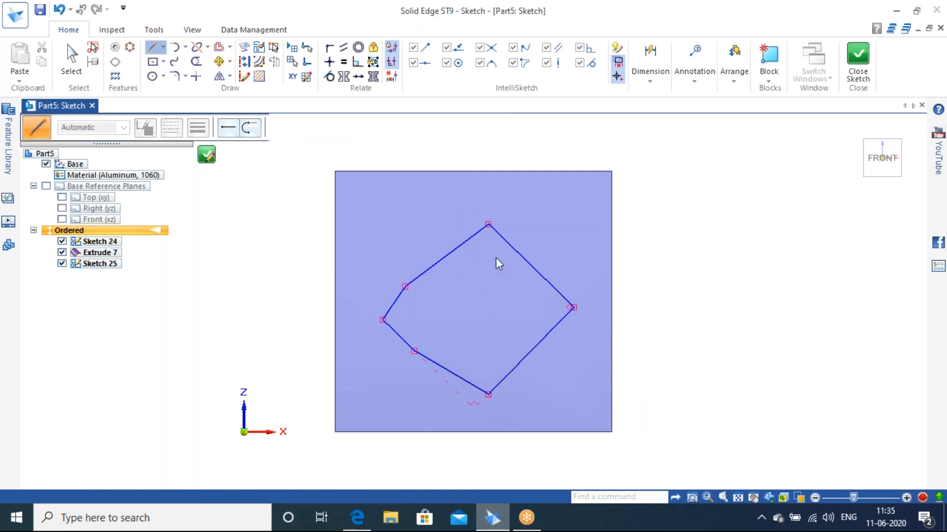
click(860, 60)
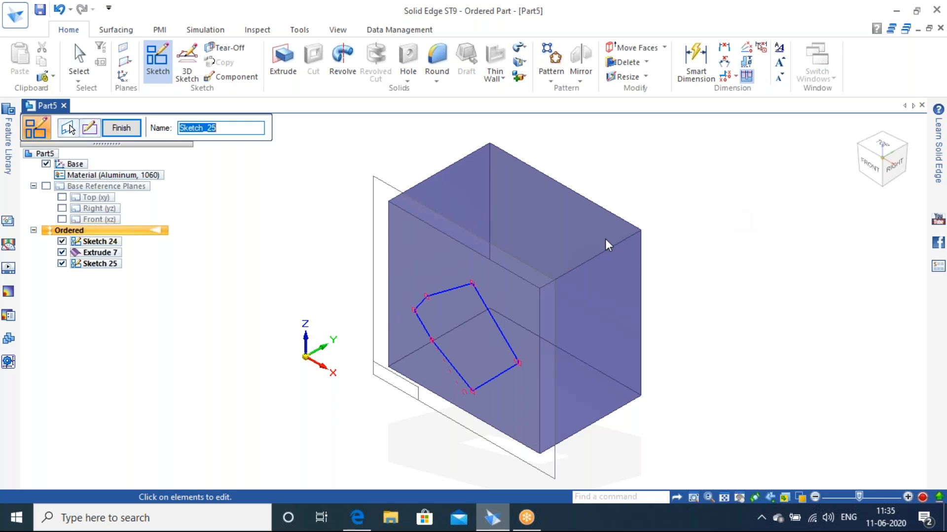
click(134, 128)
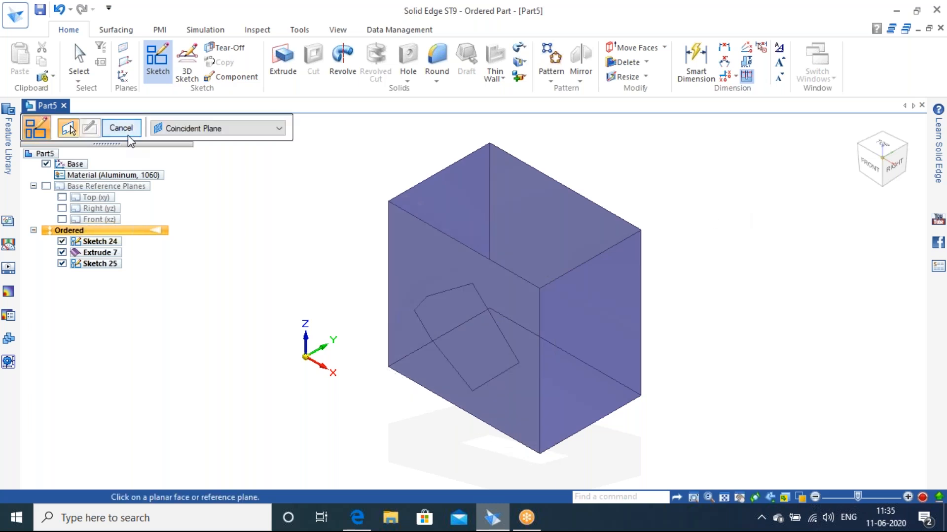
click(129, 128)
- Create an extruded surface from the six-sided sketch with symmetric extent on both sides of the box's front face
click(121, 30)
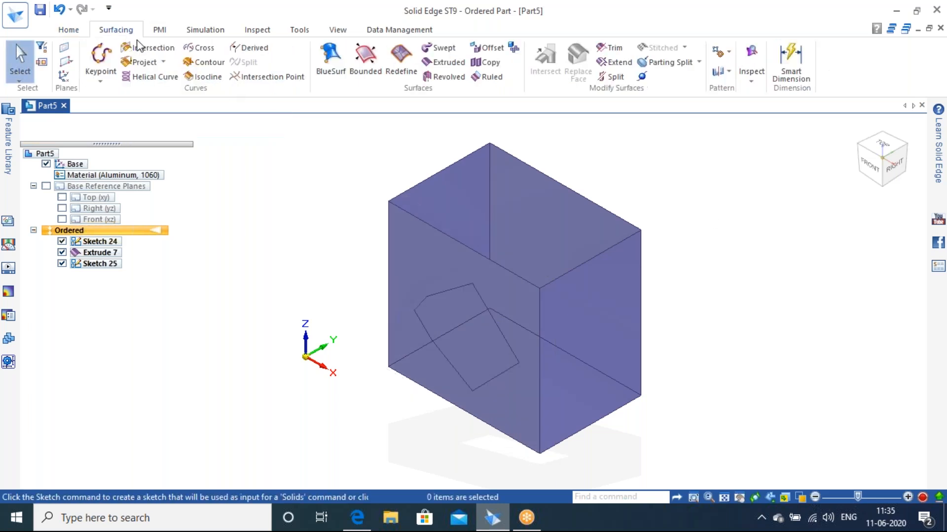
click(449, 62)
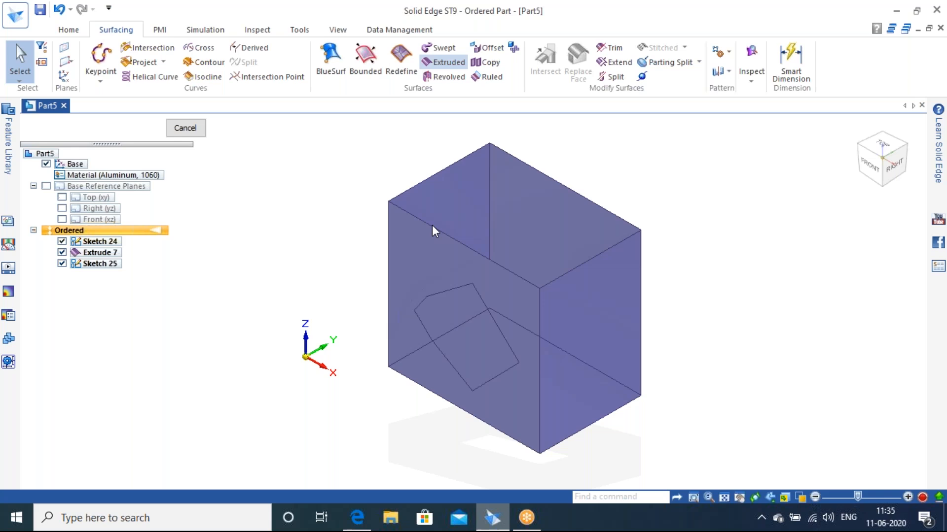
click(443, 293)
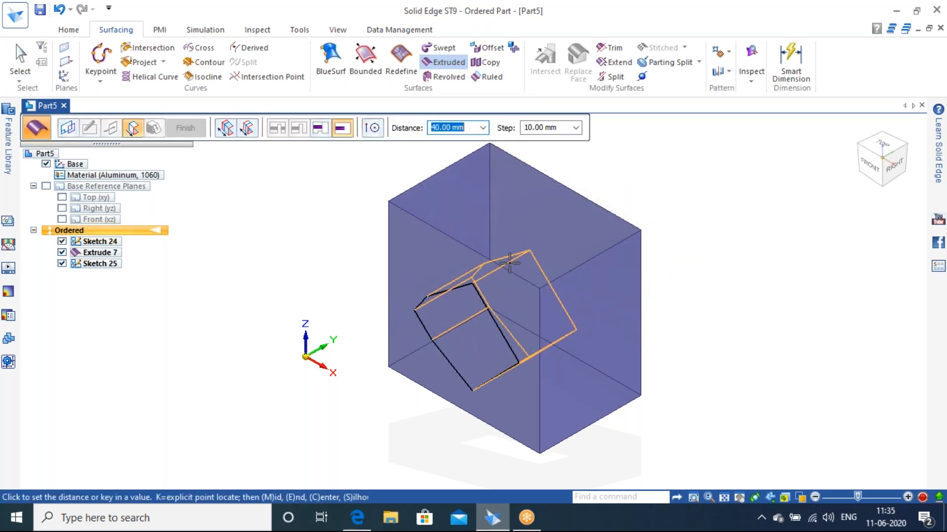
middle_drag(493, 262, 486, 281)
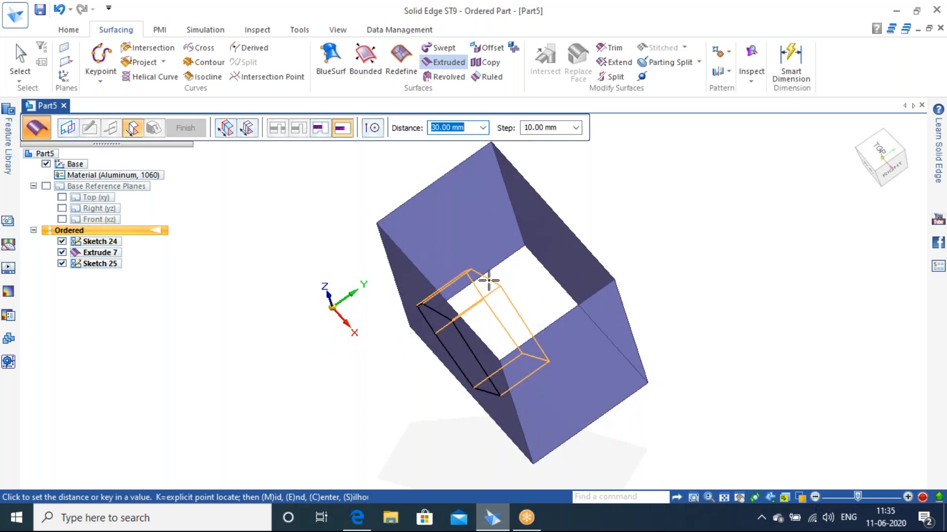
click(246, 129)
click(505, 281)
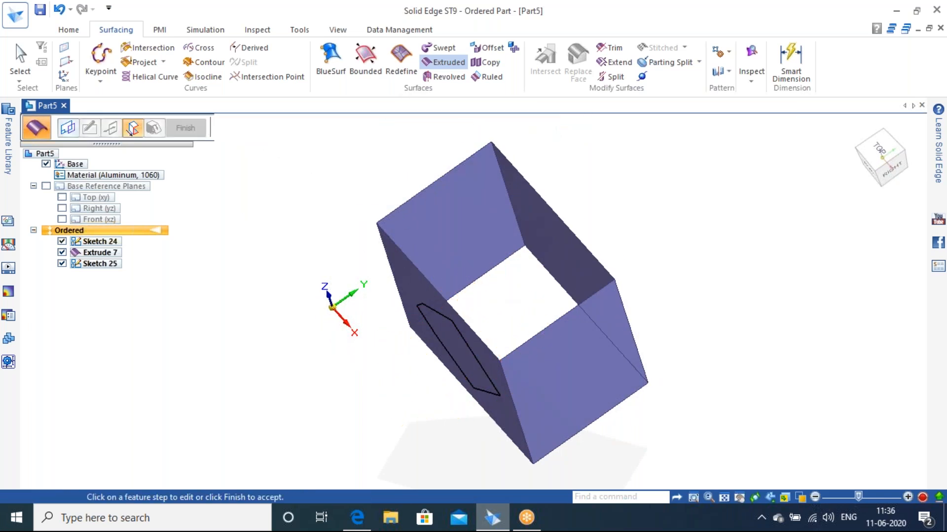
click(189, 134)
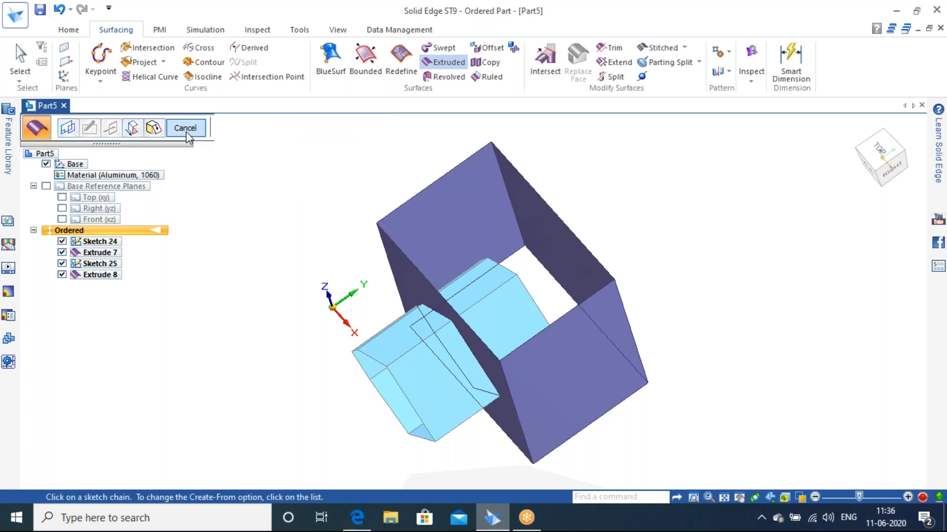
click(188, 131)
- Intersect the box surface with the polygonal surface, removing the box regions outside the polygon and keeping the front-face region within it
middle_drag(498, 407, 677, 326)
click(548, 59)
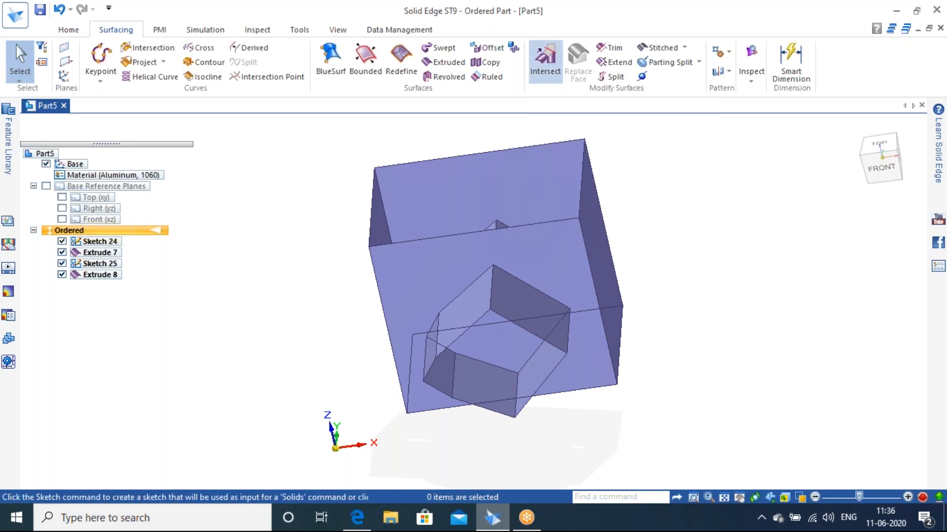
click(534, 315)
click(593, 343)
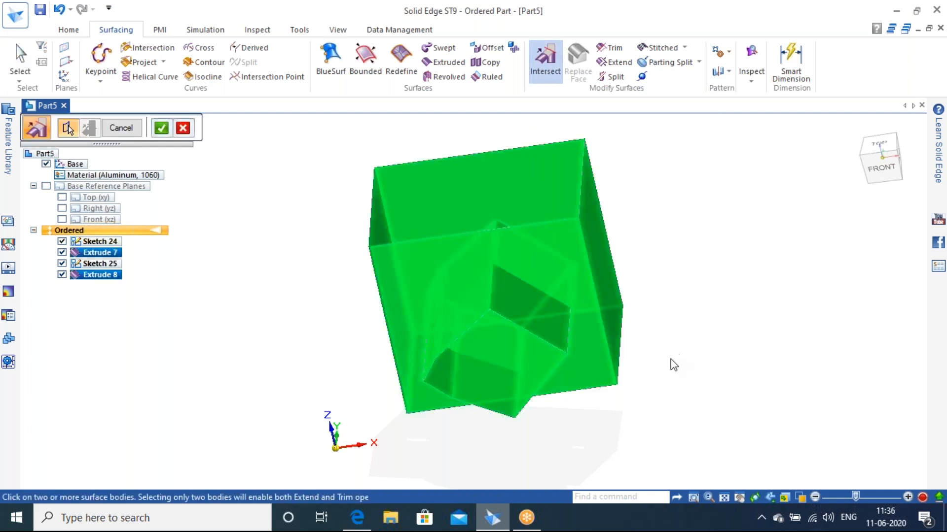
middle_drag(667, 330, 660, 243)
right_click(678, 257)
click(513, 294)
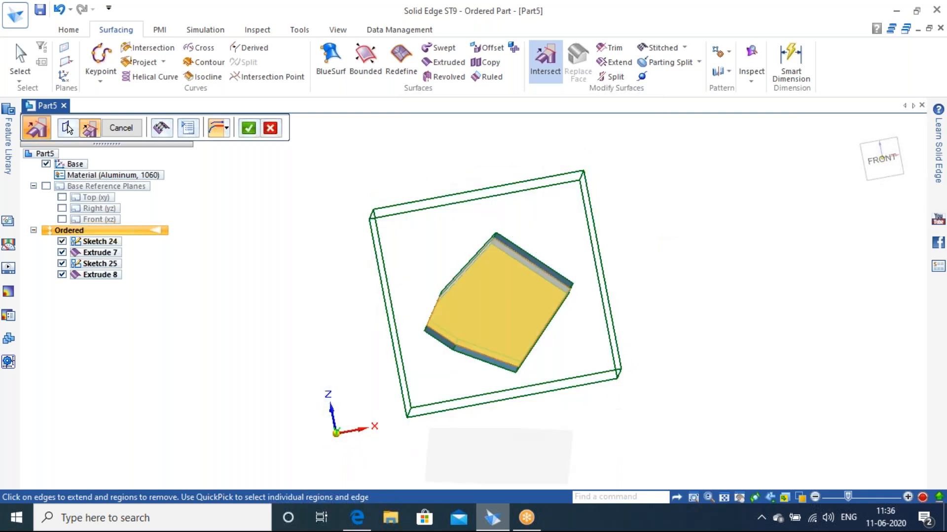
click(245, 127)
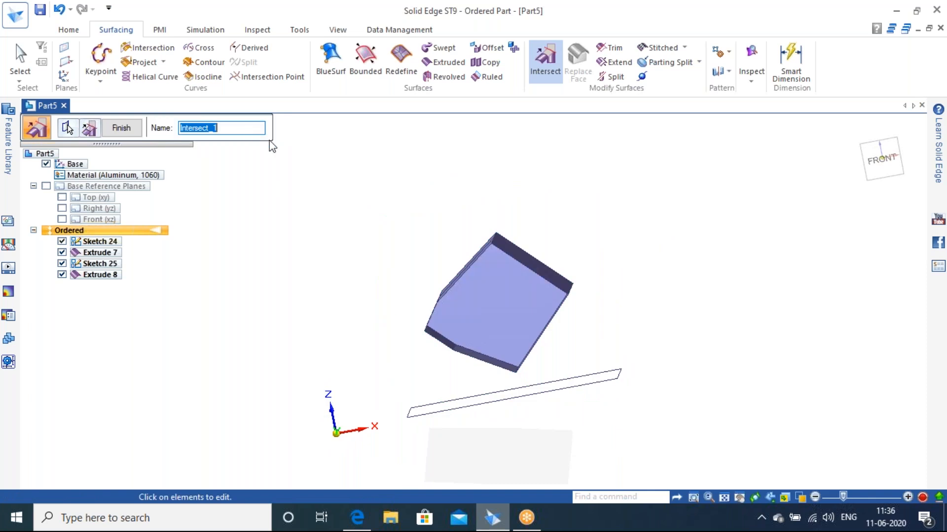
middle_drag(459, 197, 501, 196)
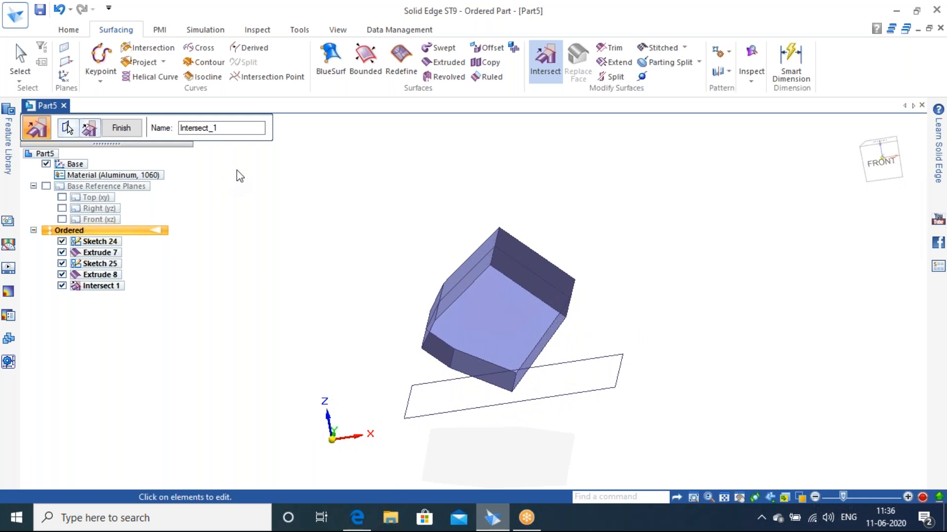
- Start an Intersect operation with the box surface and the polygonal prism surface as the two bodies
key(Escape)
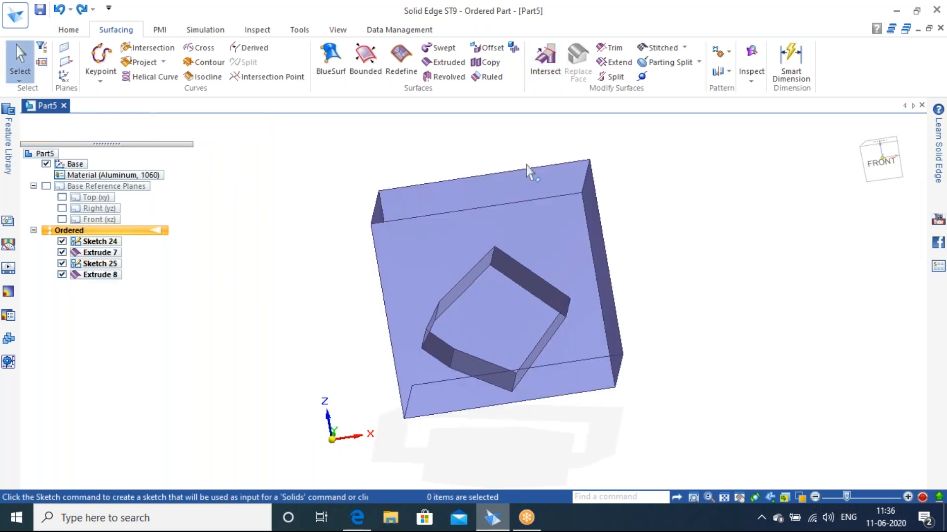
click(544, 60)
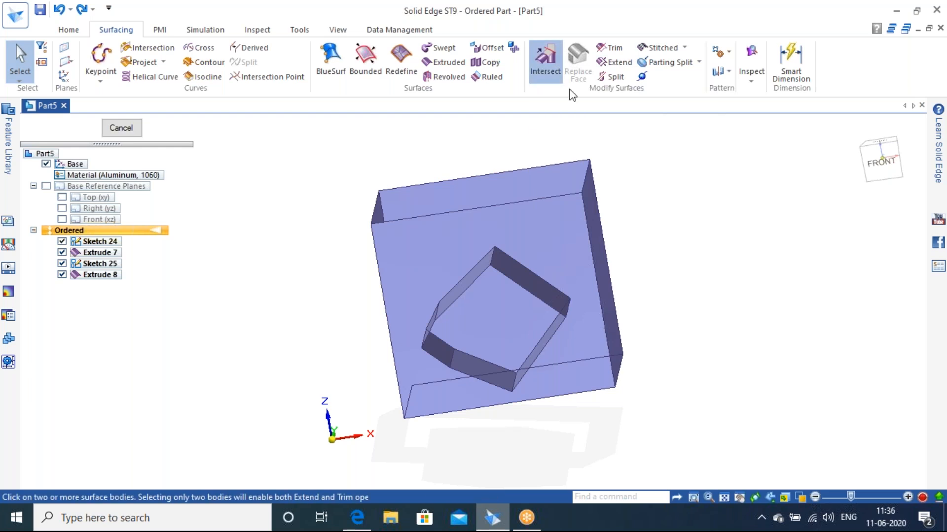
middle_drag(680, 164, 681, 239)
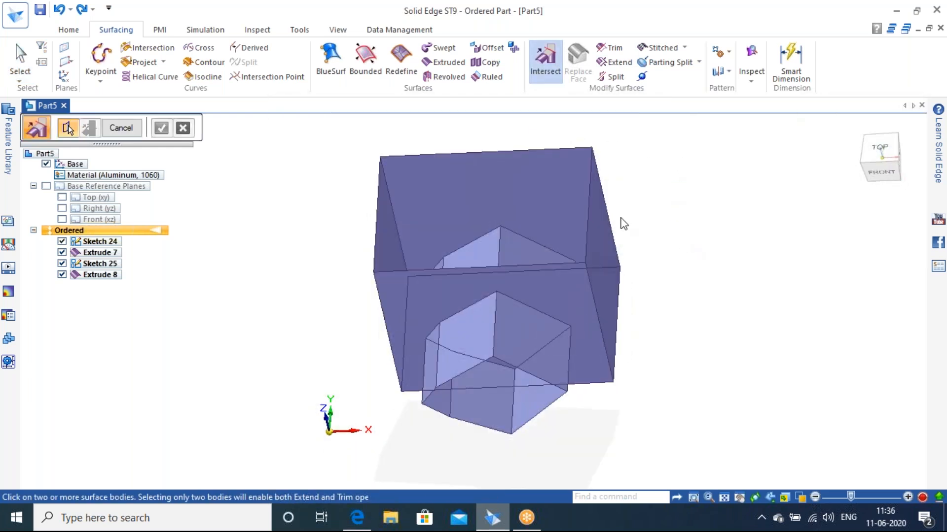
click(599, 225)
click(468, 339)
key(Return)
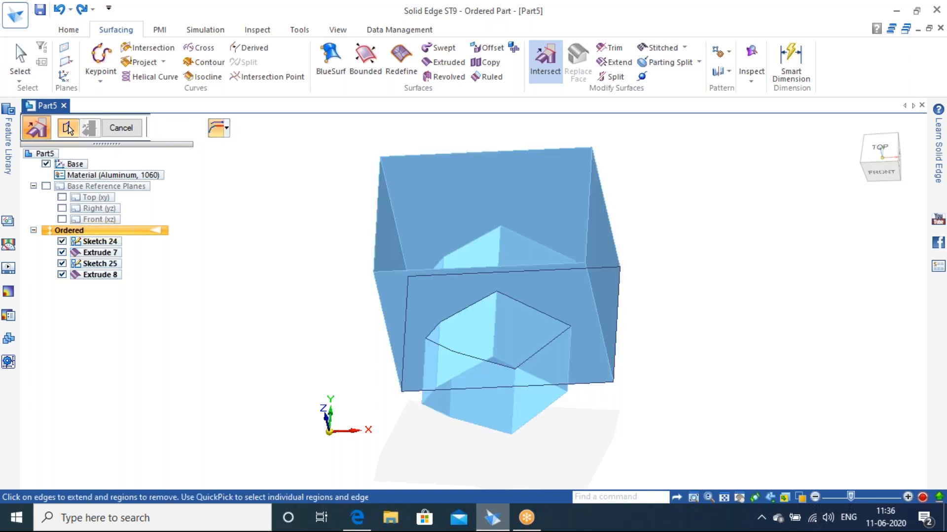
- Remove the region of the polygonal prism surface lying inside the box and finish the Intersect feature
middle_drag(494, 180, 537, 217)
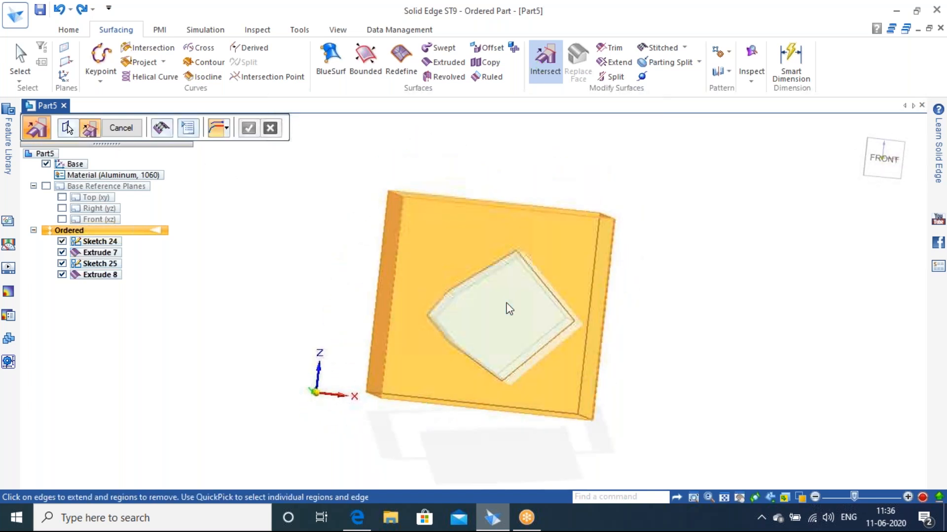
scroll(507, 305, down, 1)
middle_drag(507, 306, 487, 396)
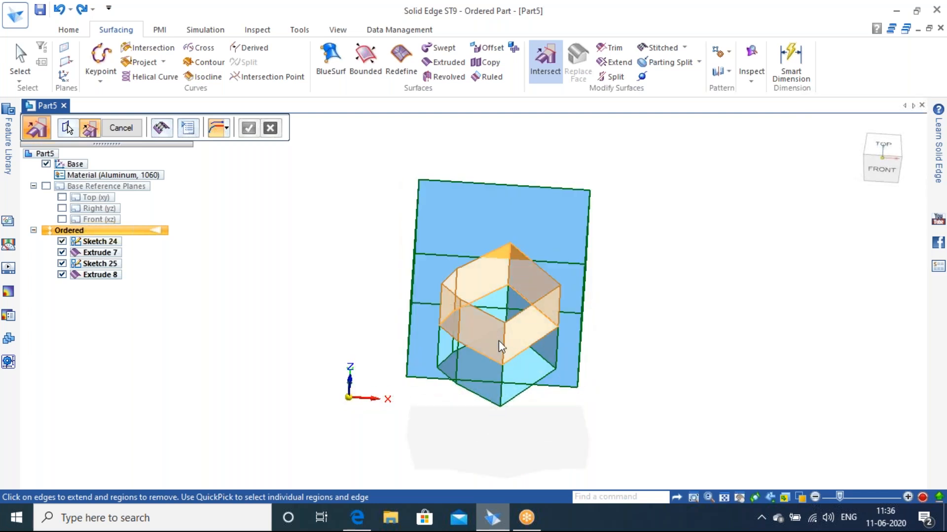
mouse_move(490, 359)
middle_down()
mouse_move(502, 268)
mouse_move(467, 338)
mouse_move(492, 342)
middle_up()
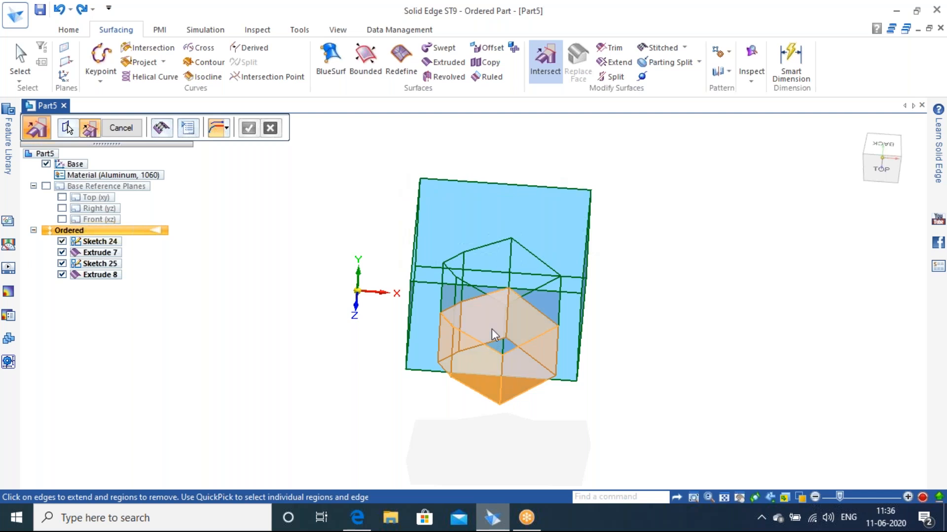
middle_drag(503, 344, 513, 340)
middle_drag(522, 374, 511, 312)
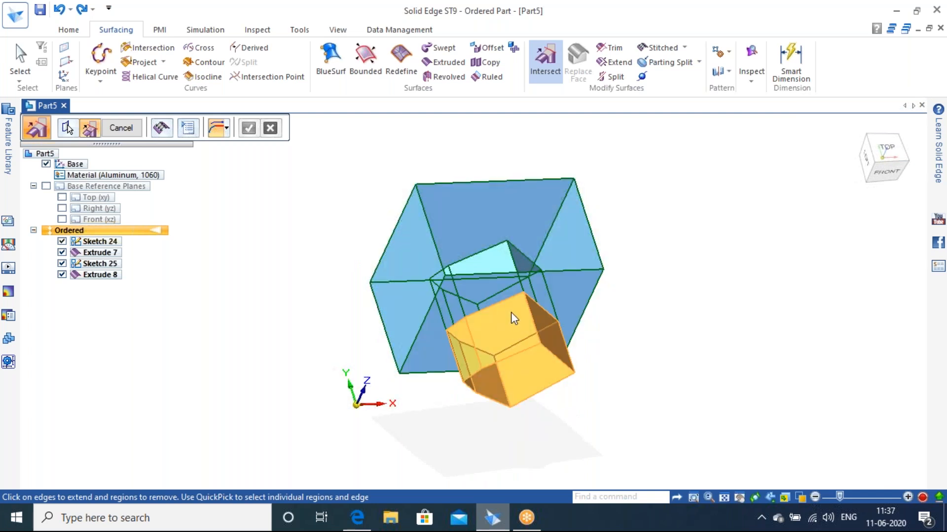
click(511, 313)
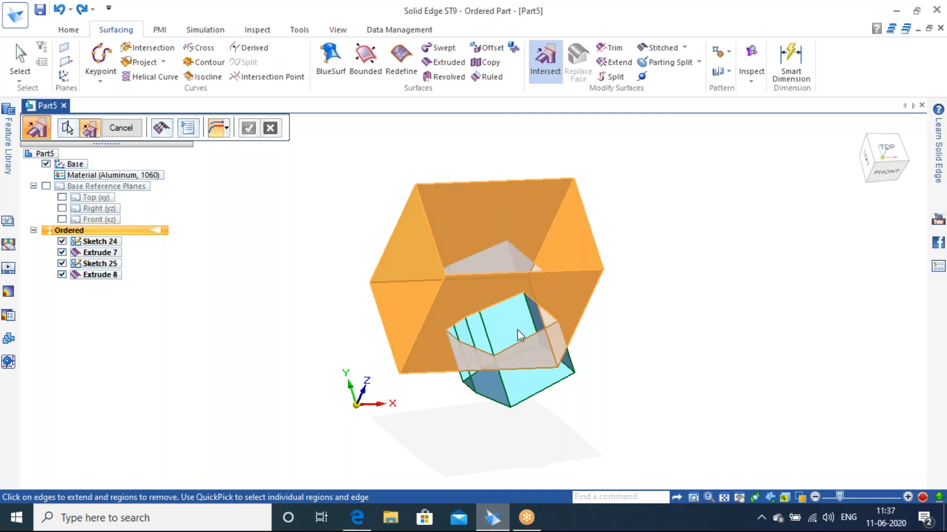
middle_drag(514, 337, 451, 413)
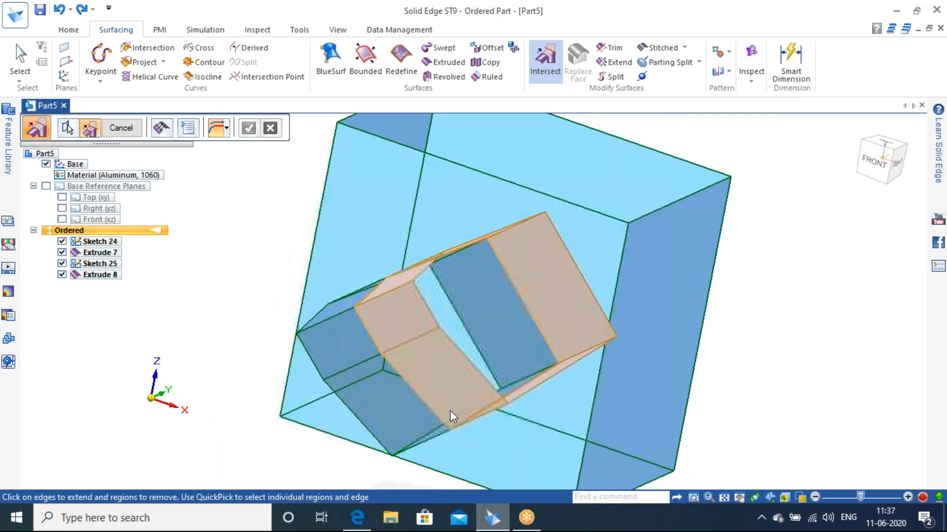
click(450, 407)
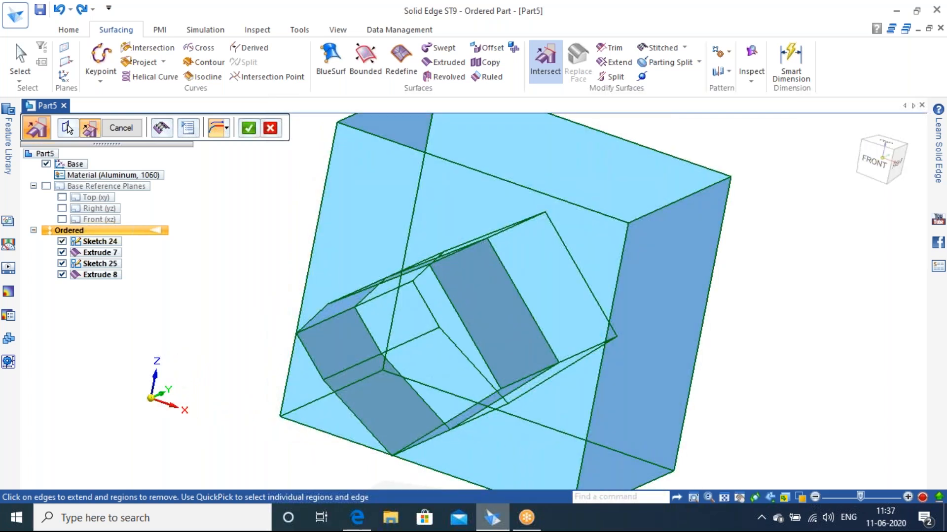
click(253, 131)
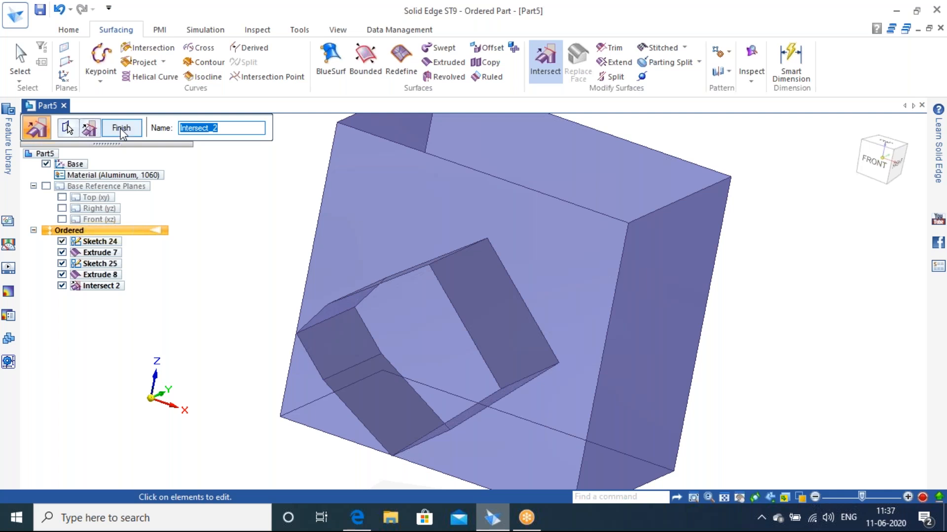
click(122, 130)
- Start a Trim operation with the whole box surface body as the target
middle_drag(589, 248, 539, 304)
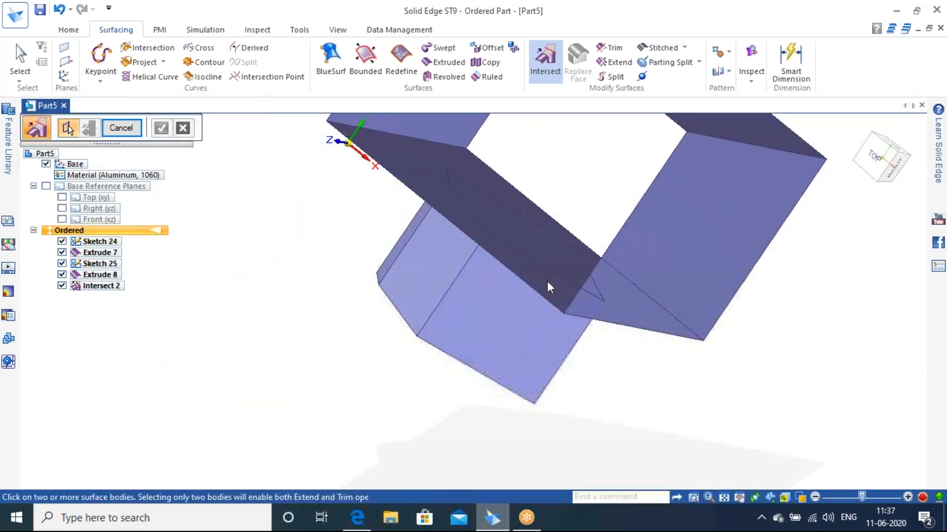
middle_drag(522, 237, 427, 397)
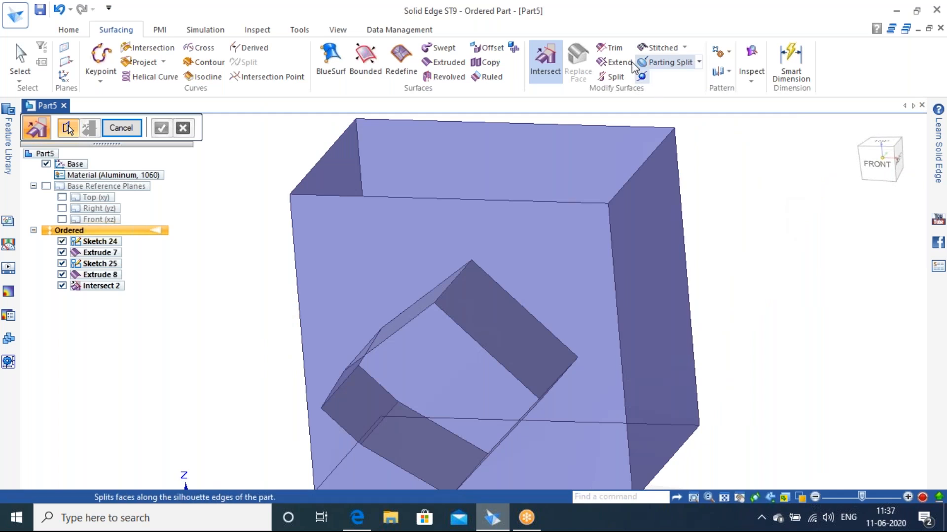
click(616, 50)
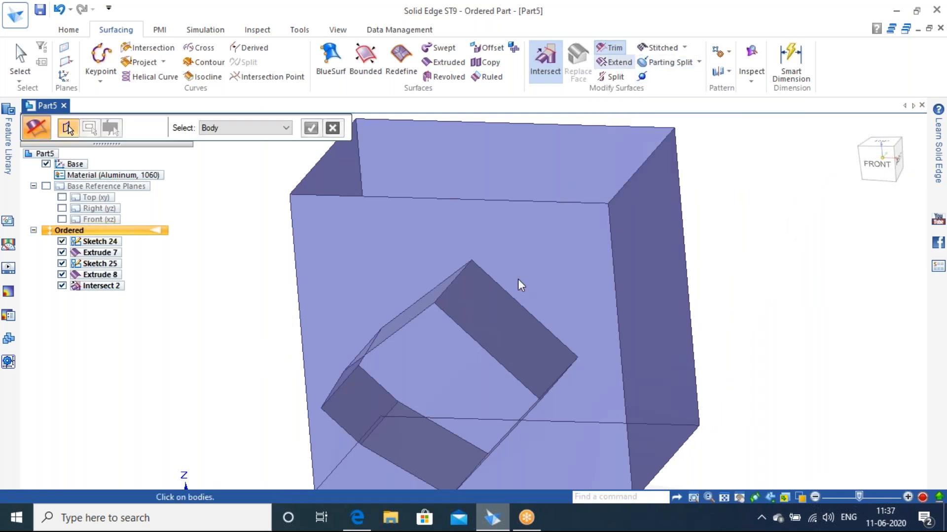
click(396, 359)
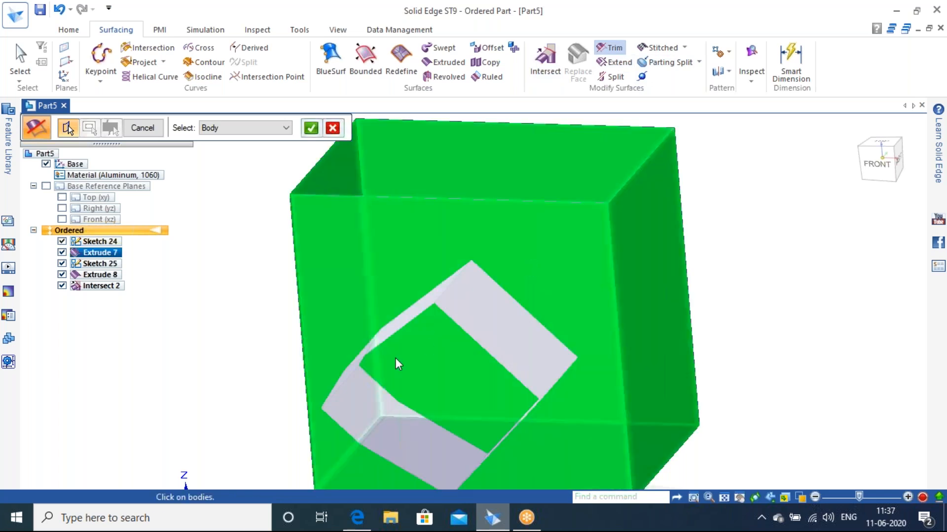
click(310, 127)
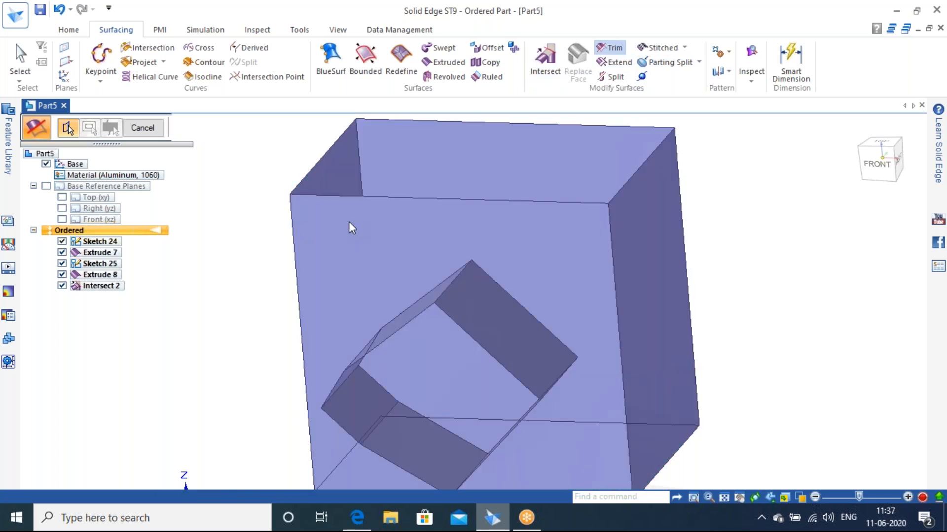
- Trim the box's front face with the prism's edge chain, removing the region enclosed by the polygon
middle_drag(422, 355, 442, 345)
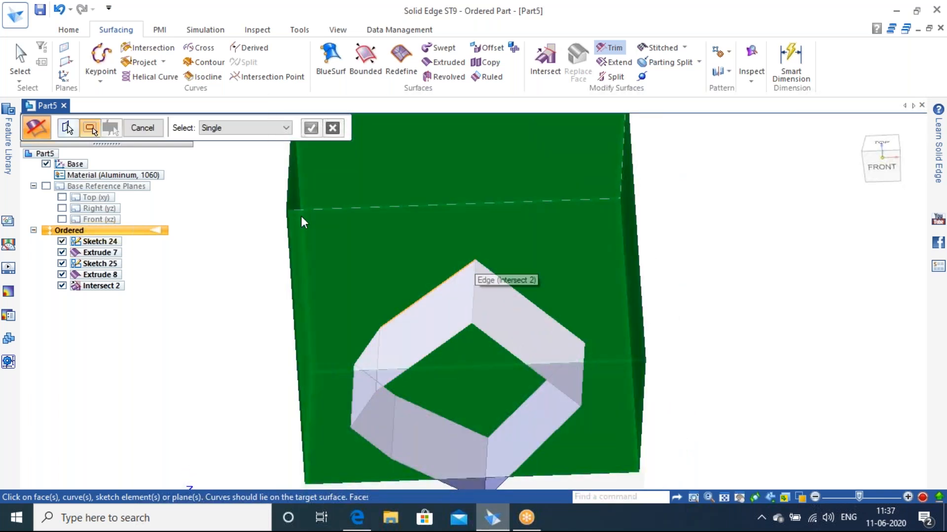
click(268, 153)
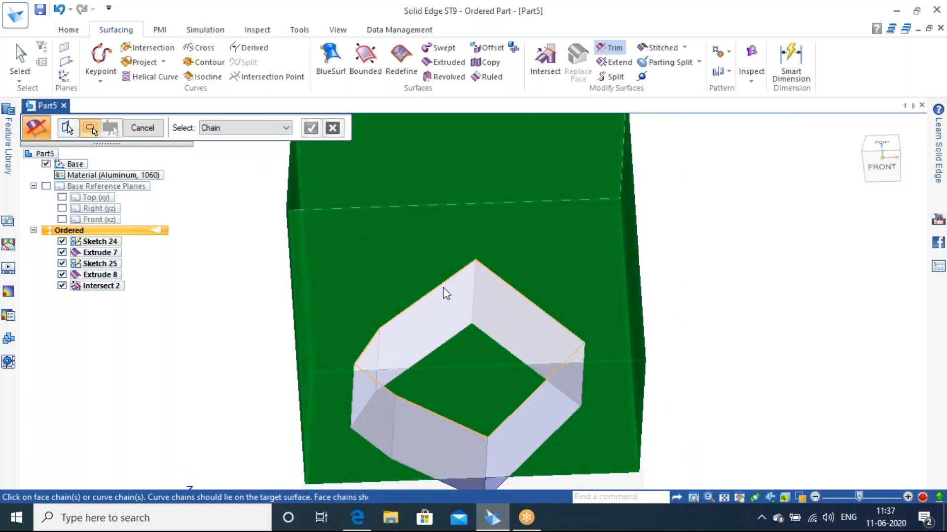
click(446, 280)
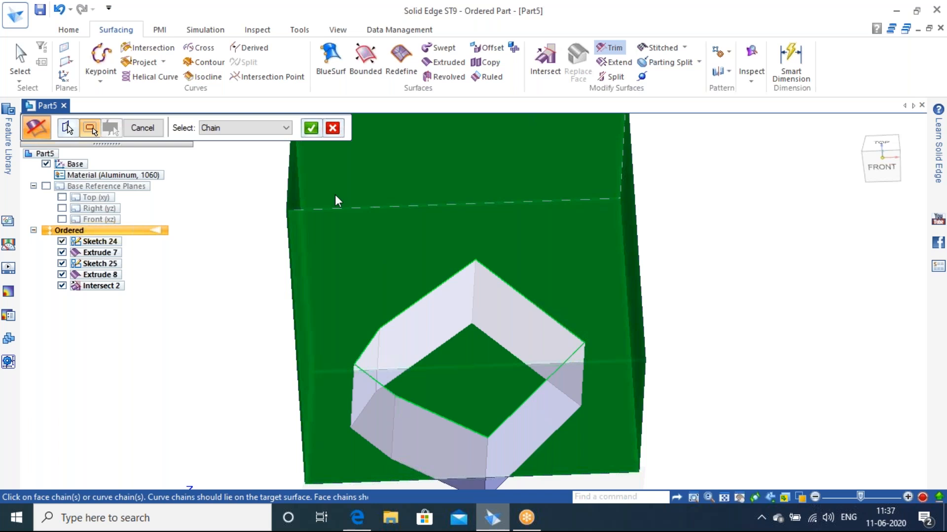
click(311, 128)
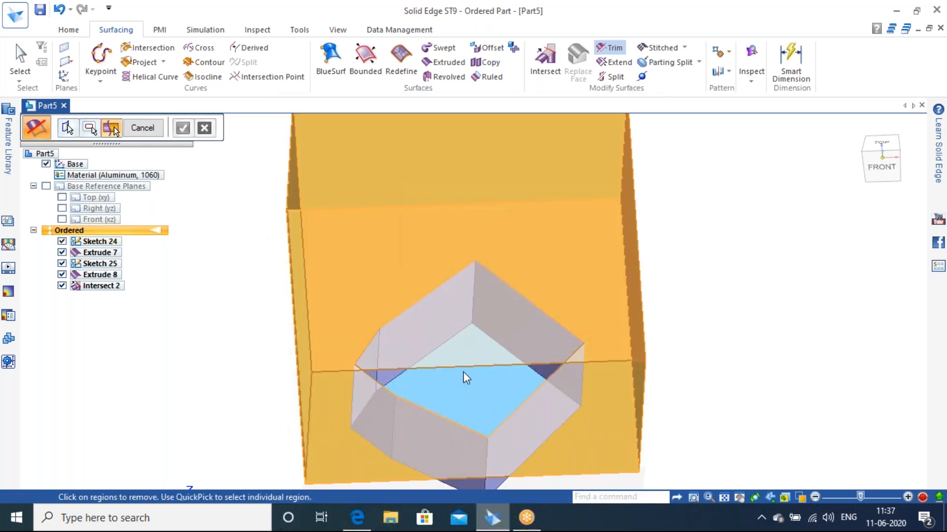
click(460, 395)
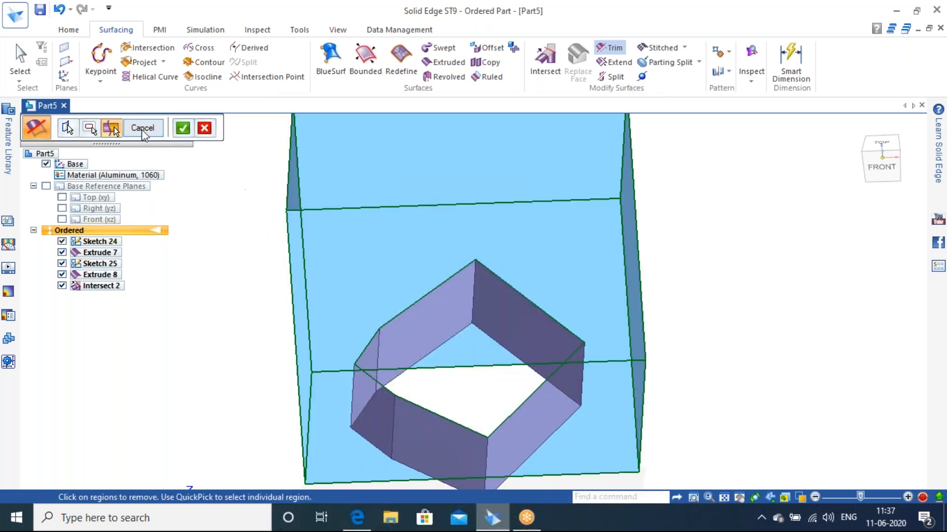
click(182, 128)
click(142, 128)
middle_drag(645, 310, 531, 298)
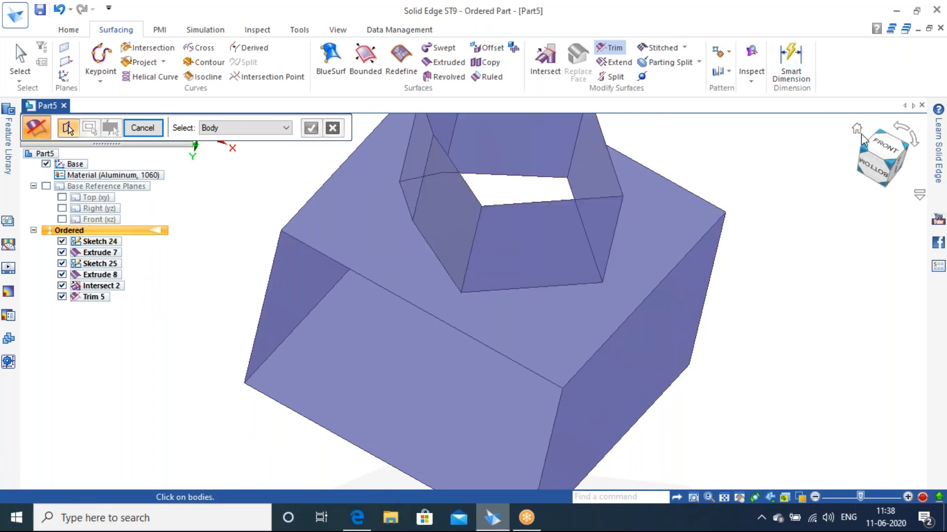
click(856, 132)
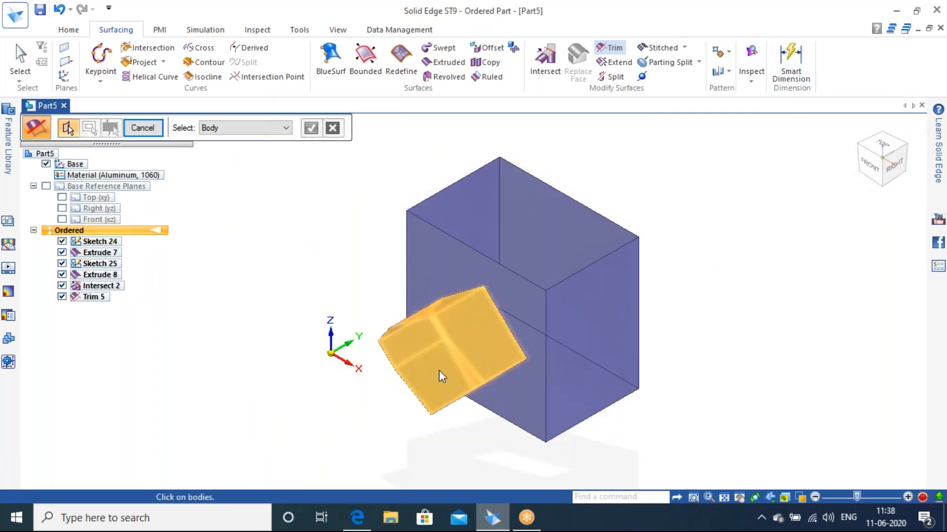
middle_drag(474, 352, 673, 316)
key(Escape)
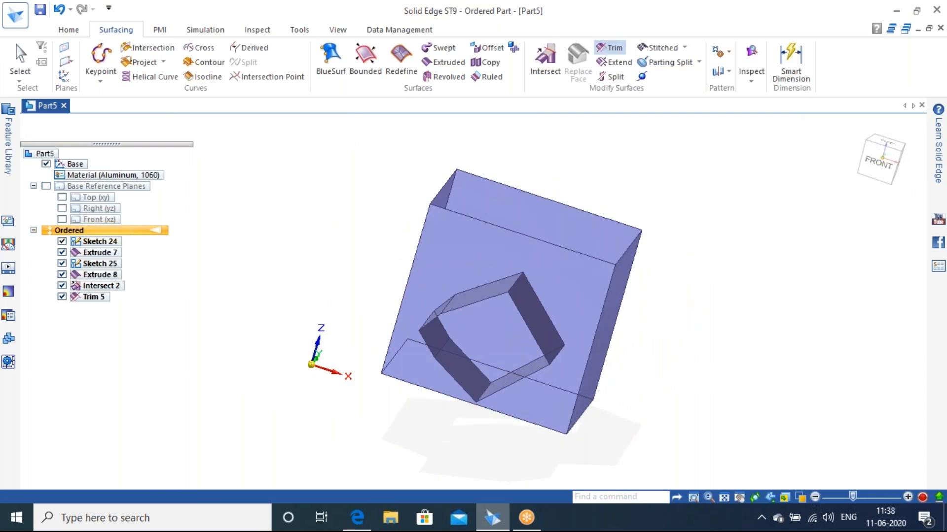
- Undo the trim, the intersect, both extrusions and the polygon sketch, back to the rectangle sketch alone
key(ctrl+z)
key(ctrl+z)
key(ctrl+z)
key(ctrl+z)
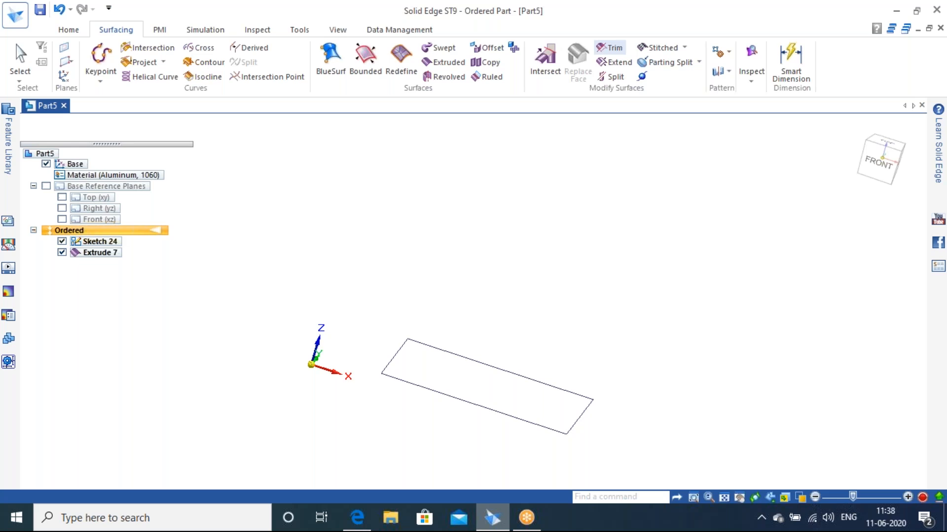
key(ctrl+z)
key(ctrl+z)
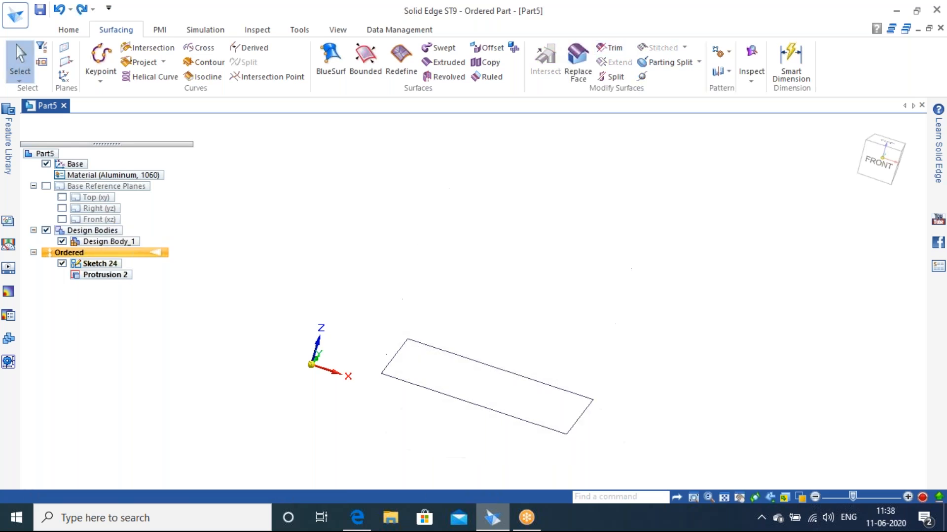
- Create a bounded surface from the rectangle sketch, selecting its edges as a chain
click(857, 129)
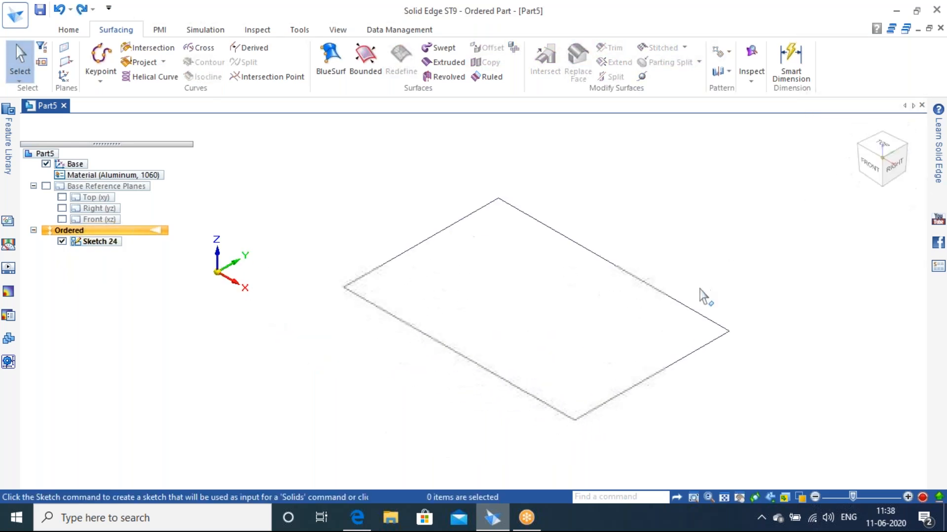
click(365, 62)
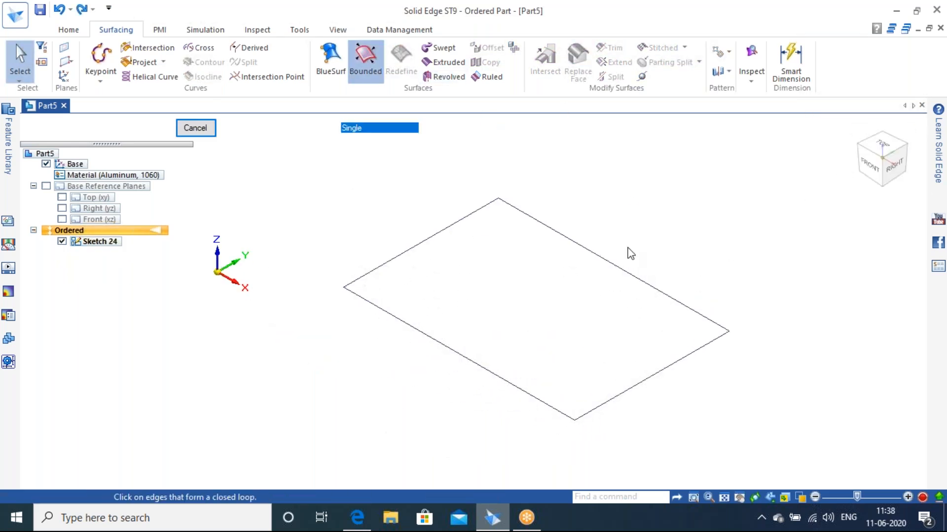
click(582, 252)
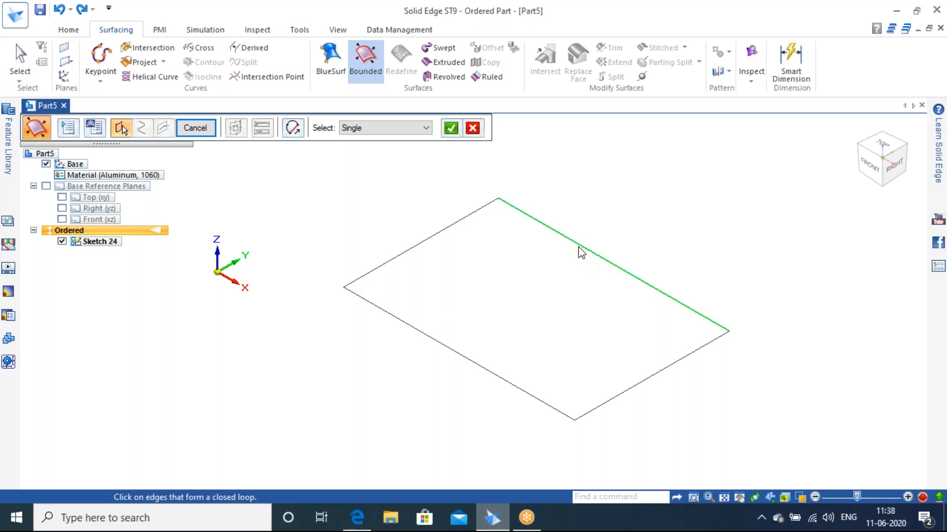
click(406, 140)
click(387, 138)
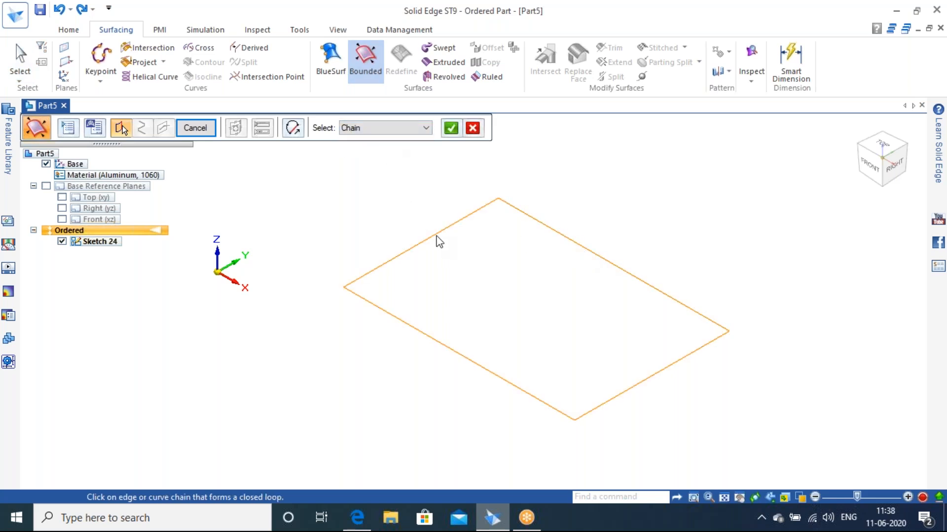
click(451, 128)
click(210, 134)
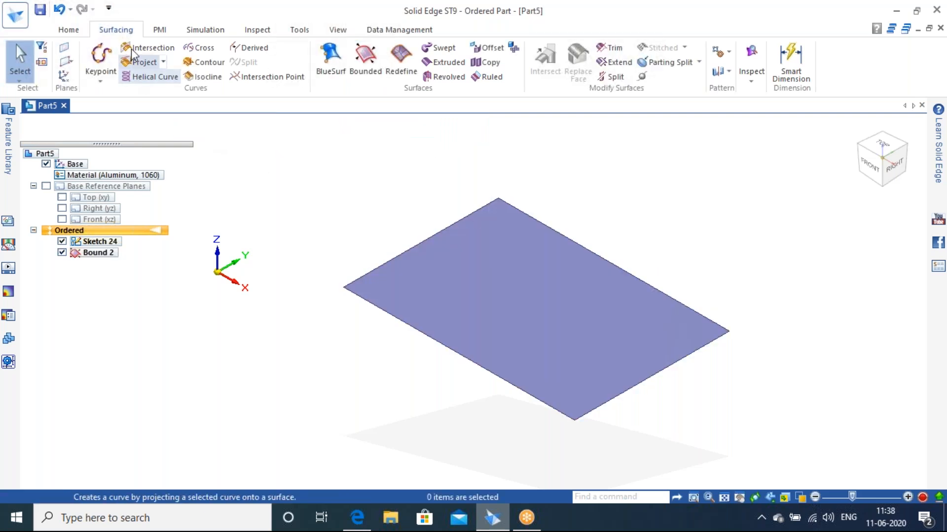
- Start a sketch on the rectangular bounded surface and draw a circle about 58 mm in diameter near its centre
click(69, 31)
click(157, 59)
click(567, 309)
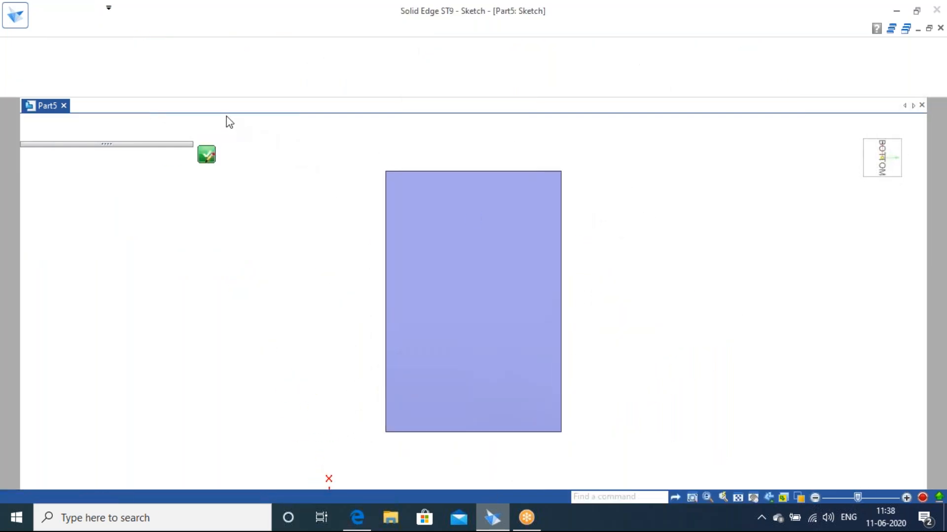
click(152, 76)
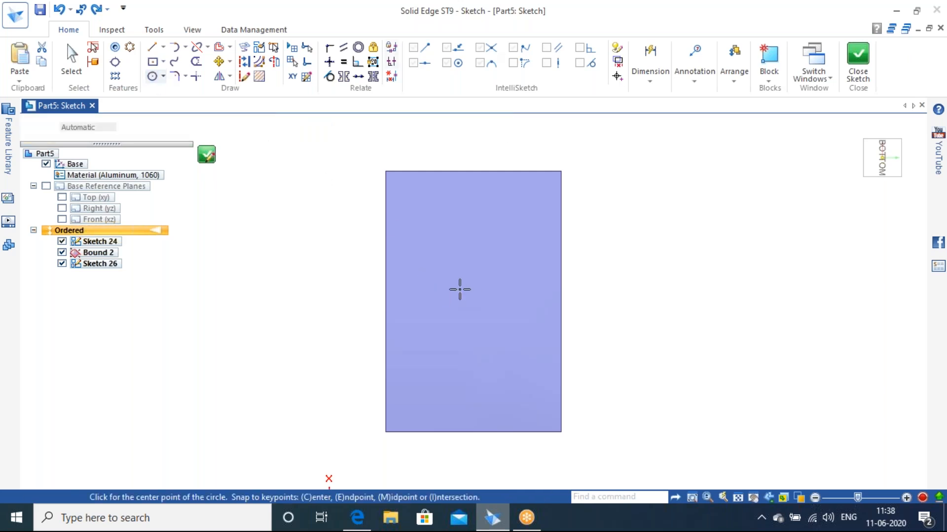
click(466, 288)
click(498, 224)
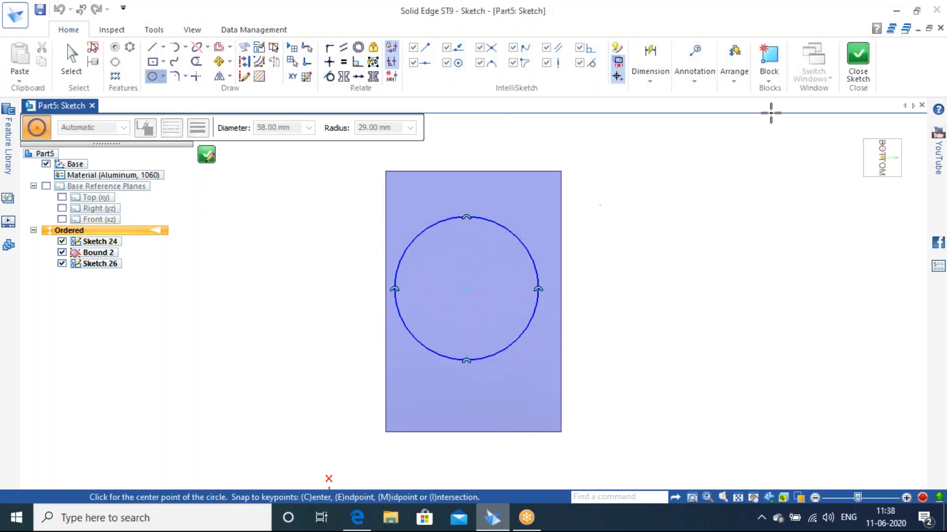
- Finish the circle sketch and extrude the circle symmetrically as a surface over a total distance of 100 mm
click(858, 56)
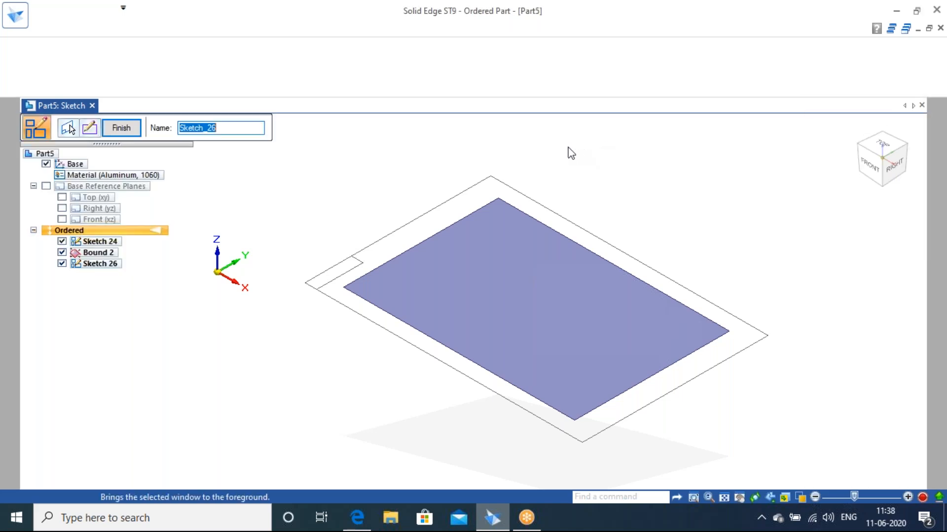
click(132, 129)
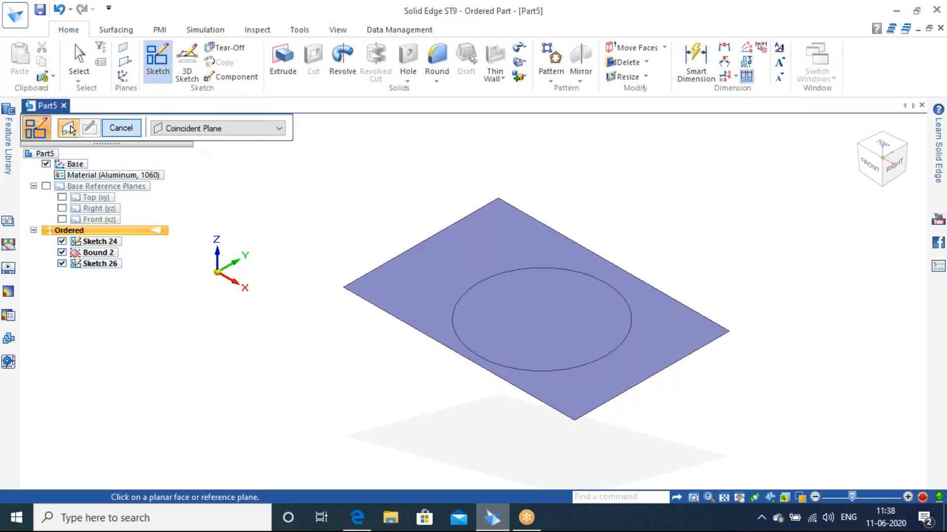
click(130, 128)
click(114, 31)
click(445, 62)
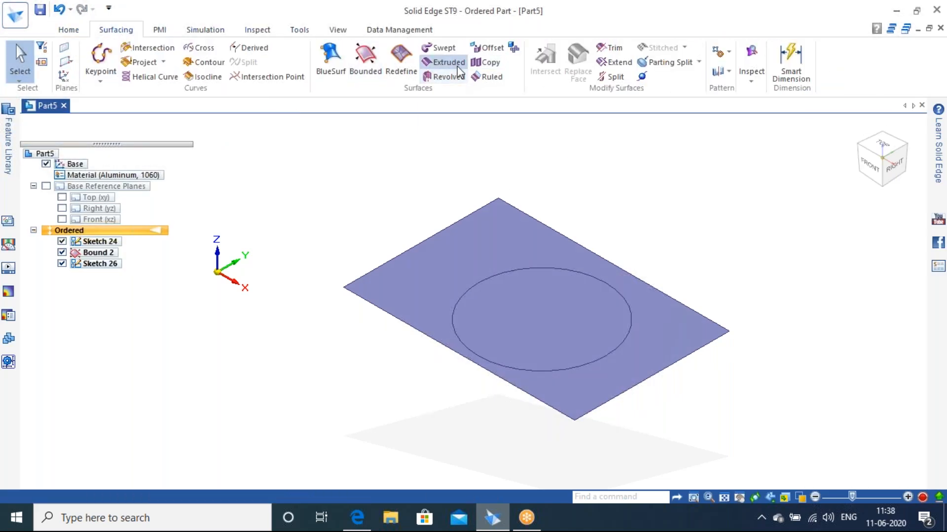
click(536, 268)
right_click(537, 268)
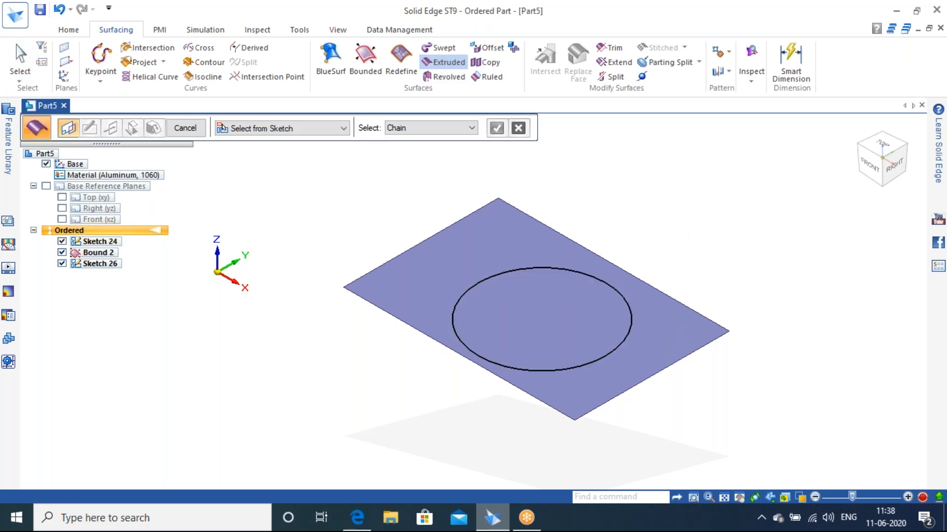
click(655, 232)
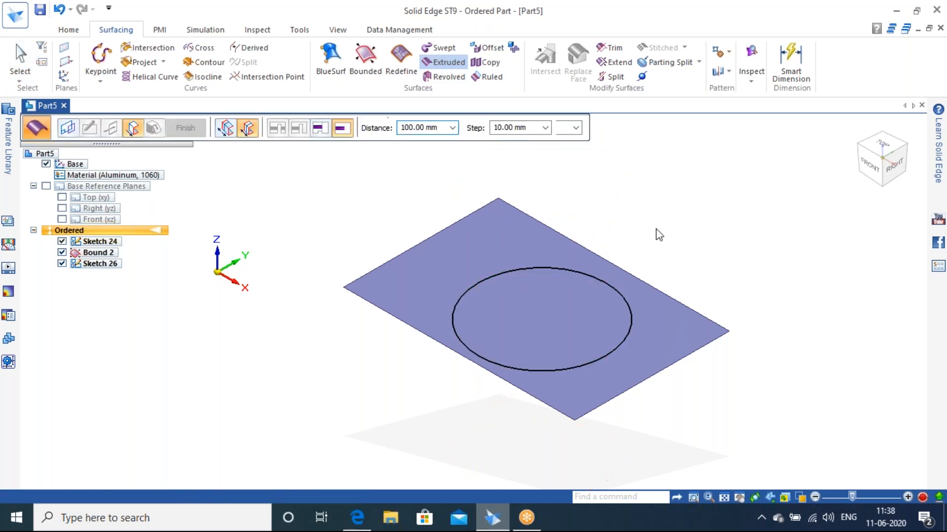
click(185, 129)
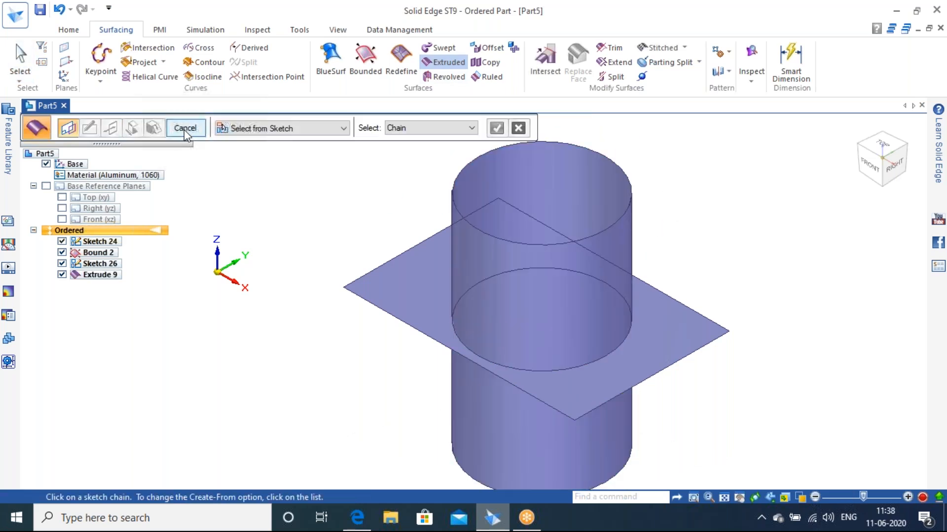
- Intersect the rectangular surface with the cylindrical surface, removing the plane's circular region inside the cylinder
mouse_move(721, 248)
middle_down()
mouse_move(714, 306)
mouse_move(727, 263)
middle_up()
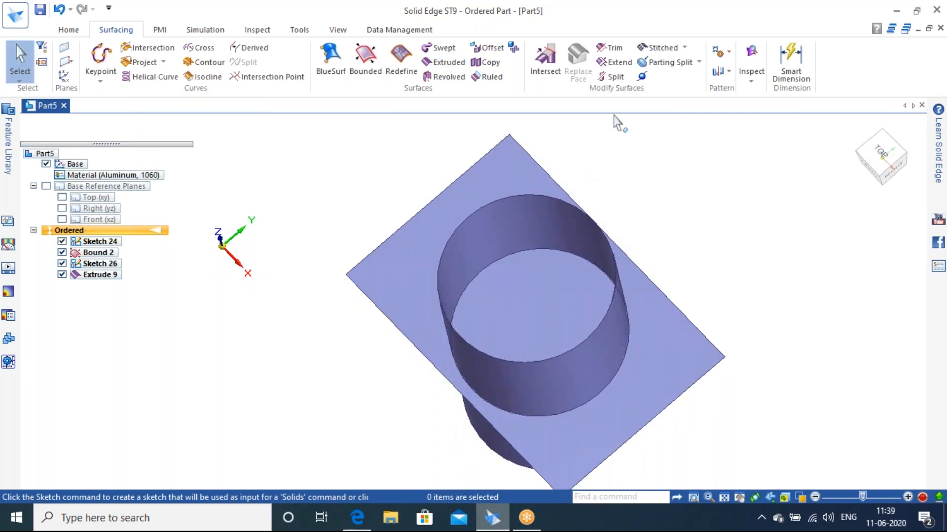
click(545, 60)
click(430, 252)
click(472, 257)
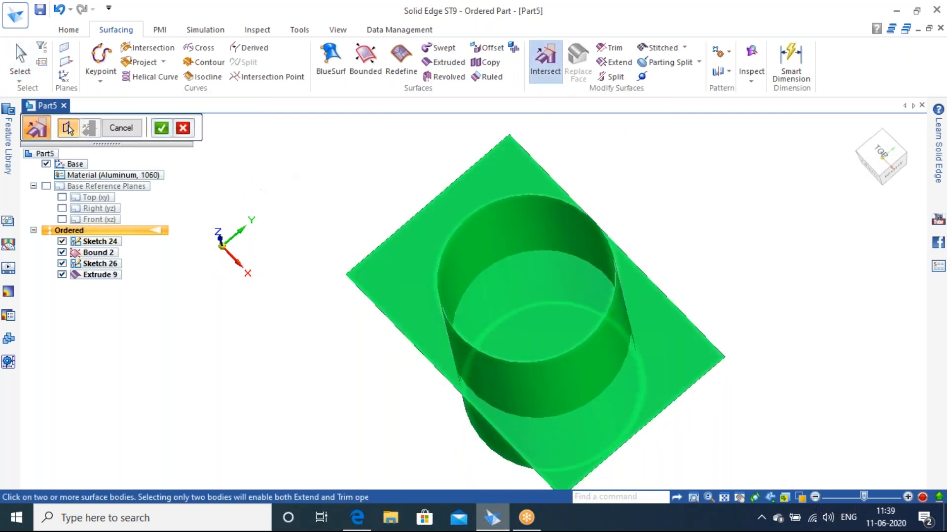
click(161, 128)
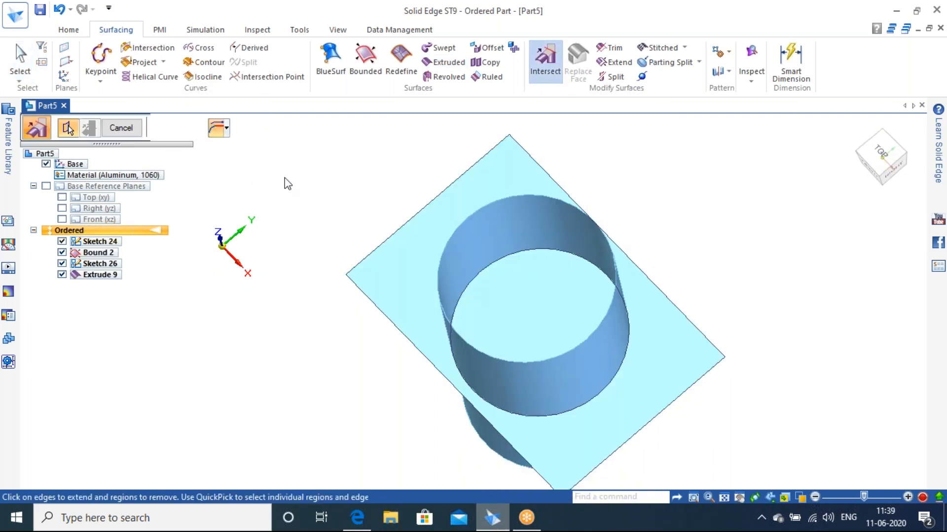
click(553, 296)
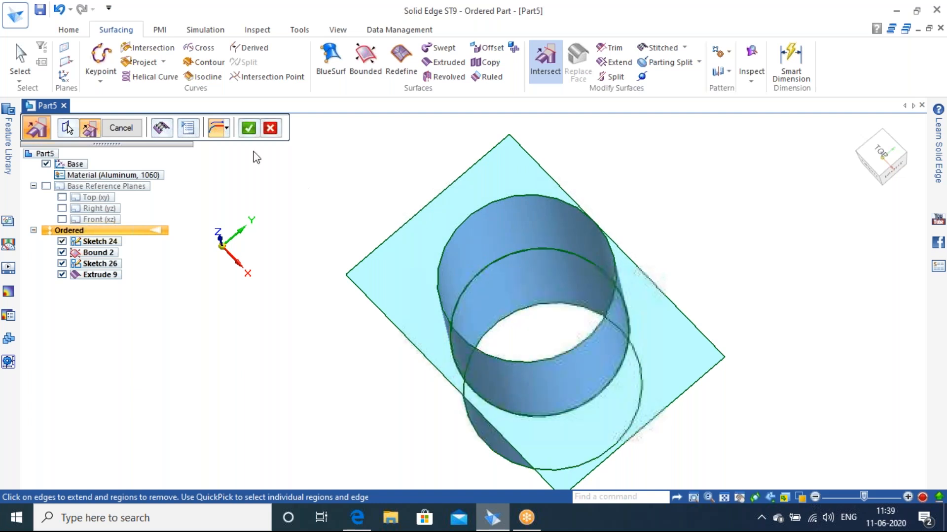
click(248, 128)
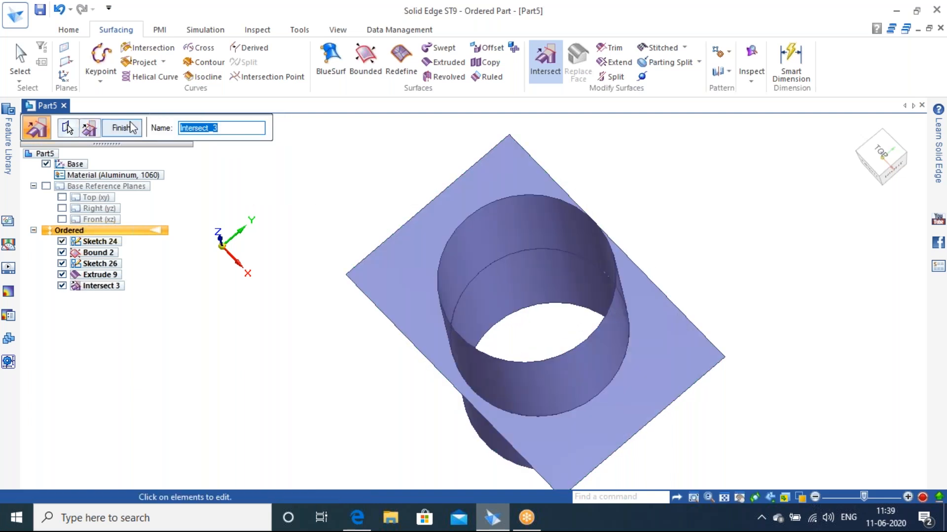
click(132, 128)
middle_drag(484, 235, 490, 373)
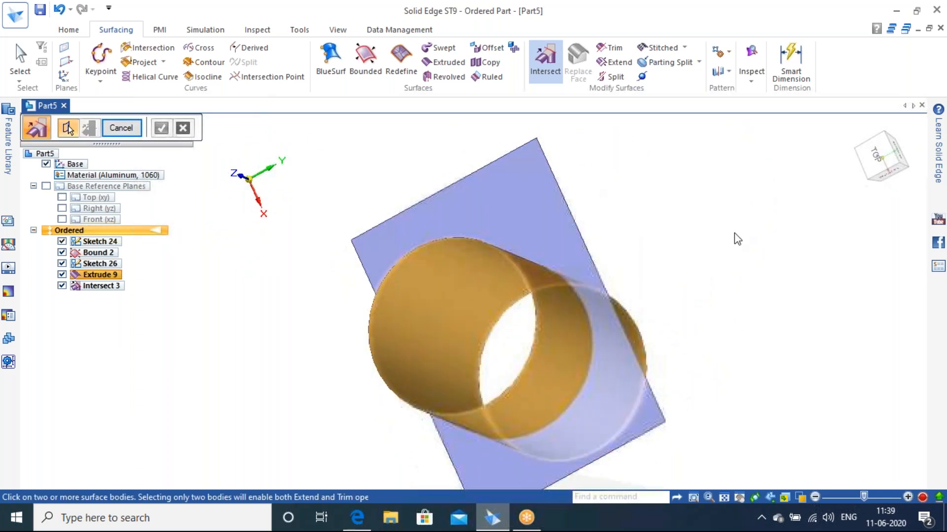
middle_drag(735, 217, 605, 151)
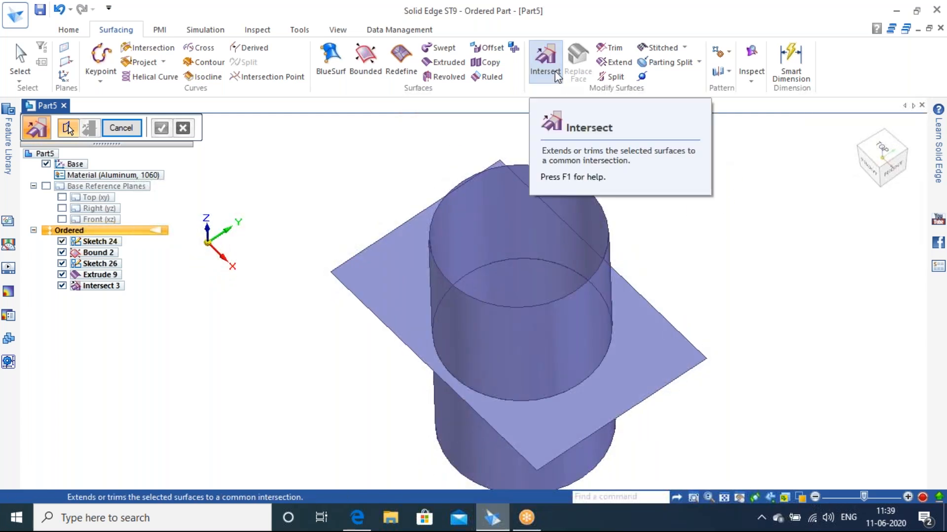
middle_drag(666, 180, 784, 183)
click(857, 130)
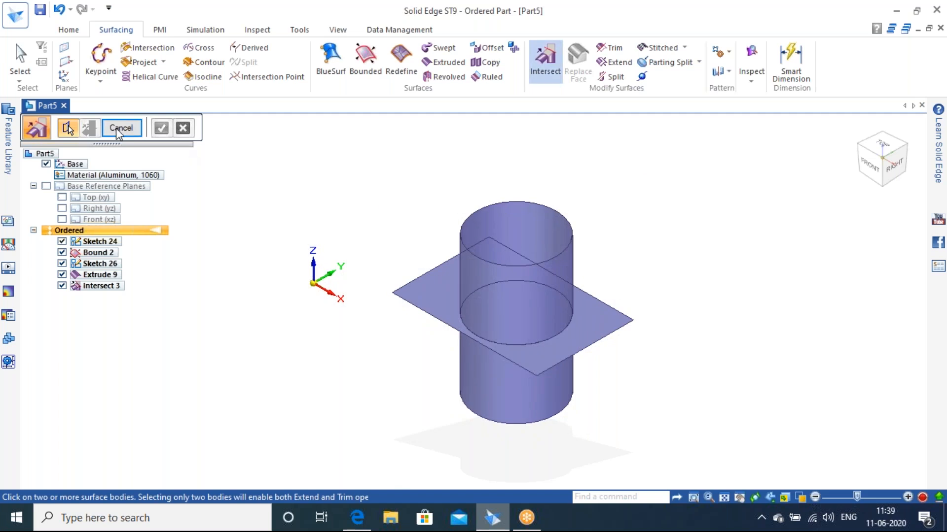
click(119, 128)
middle_drag(588, 186, 602, 281)
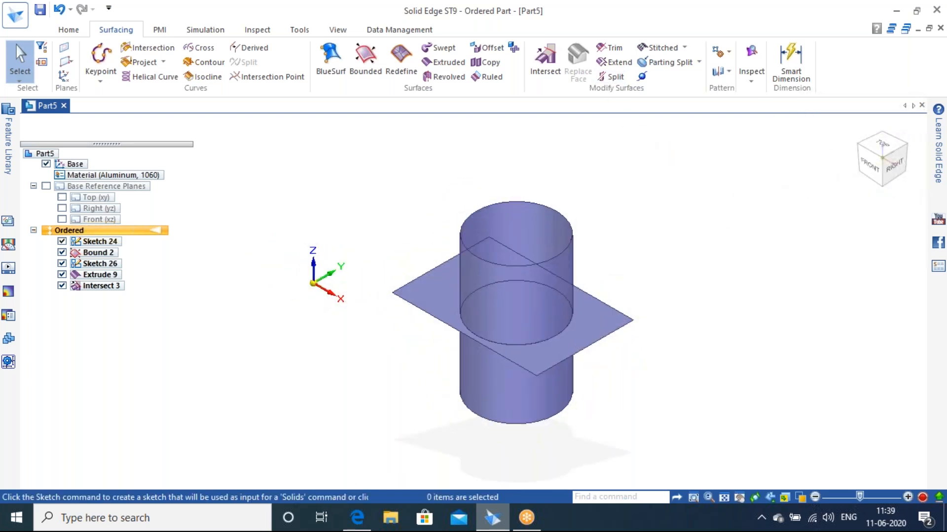
- Undo the intersect, cylinder extrusion, circle sketch and bounded surface, back to the solid box on the rectangle sketch
key(ctrl+z)
key(ctrl+z)
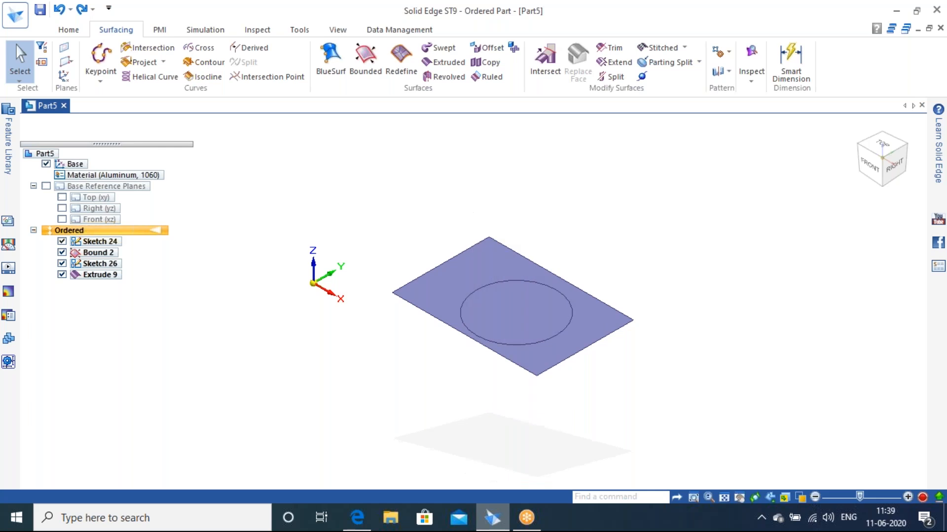
key(ctrl+z)
key(ctrl+z)
key(ctrl+z)
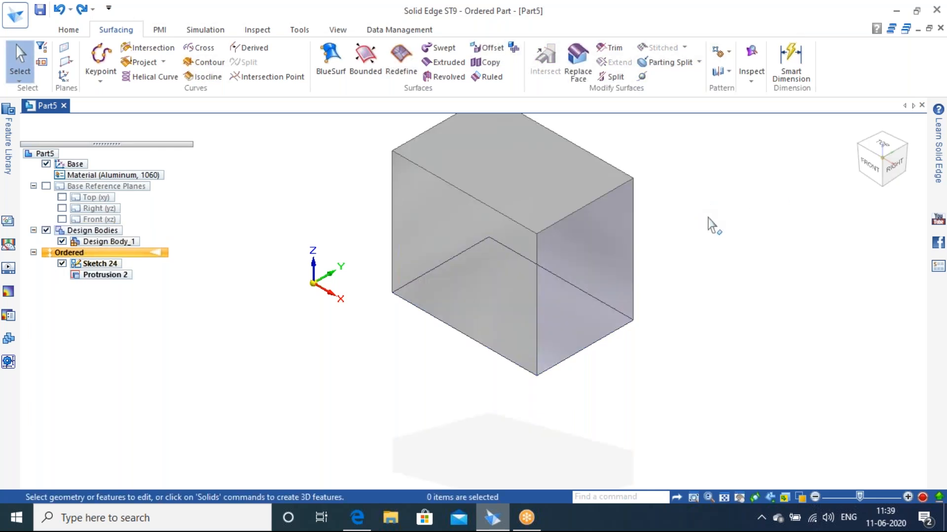
- Sketch a wavy curve on the box's front face, running past both side edges, and close the sketch
mouse_move(889, 167)
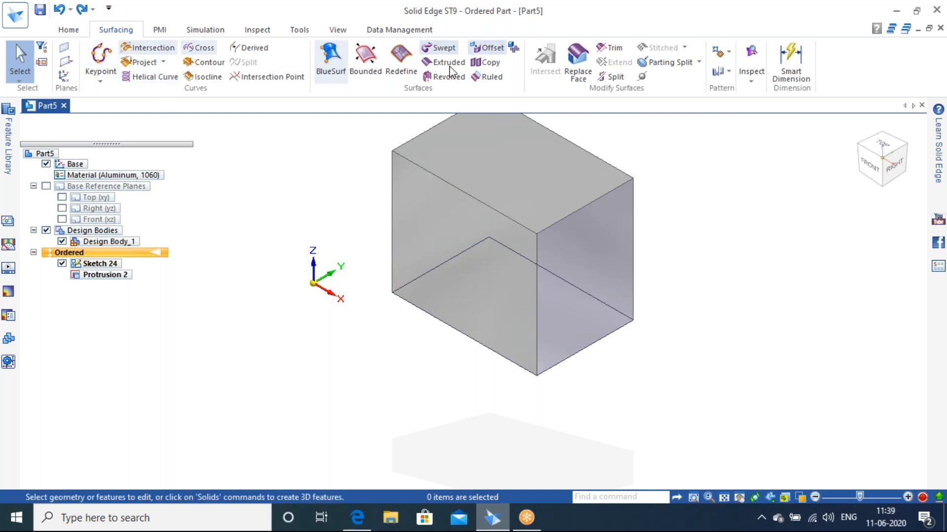
click(68, 30)
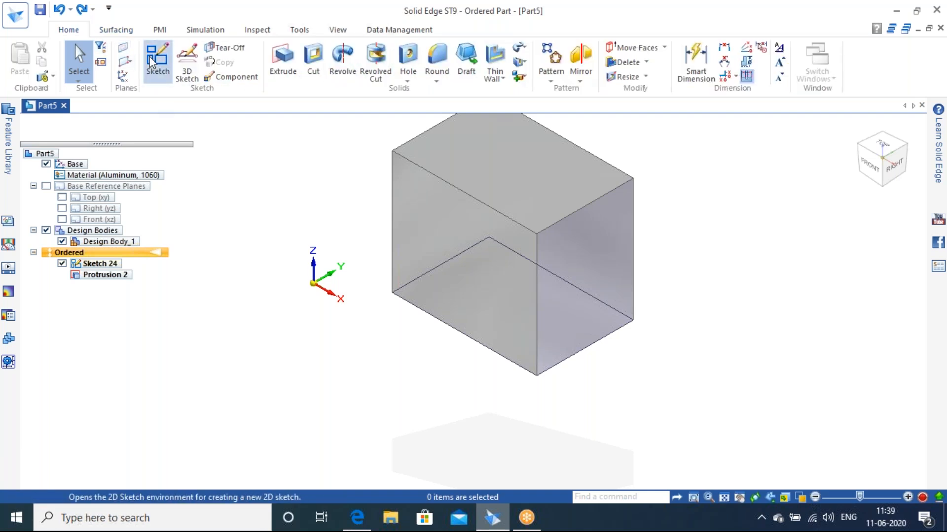
click(157, 60)
click(462, 226)
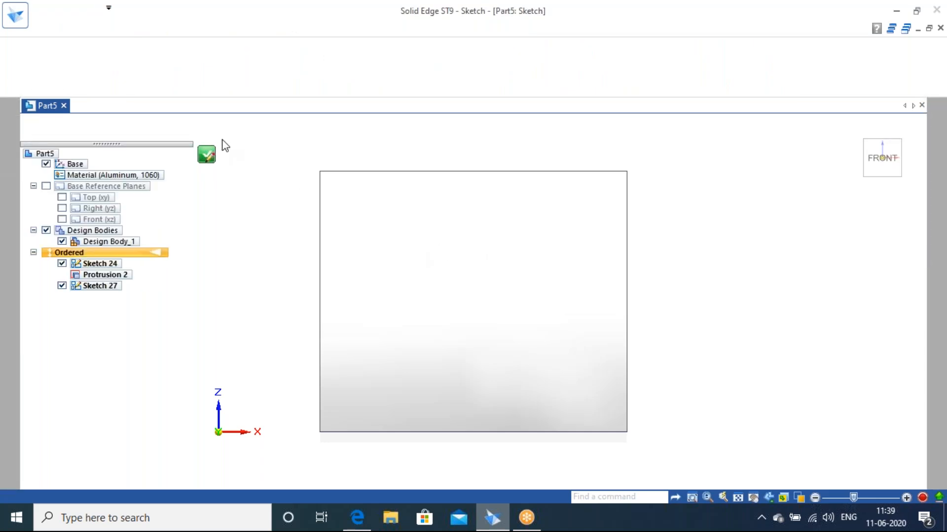
click(175, 64)
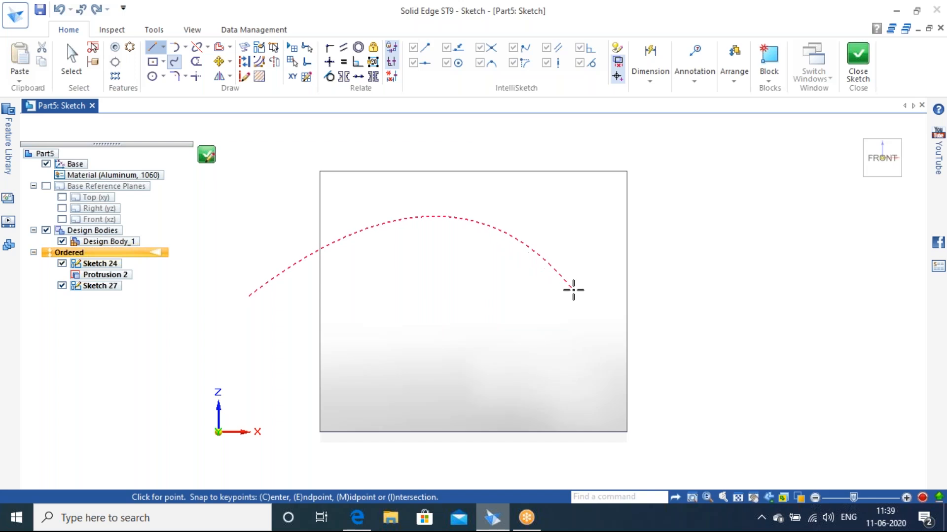
click(575, 291)
click(784, 217)
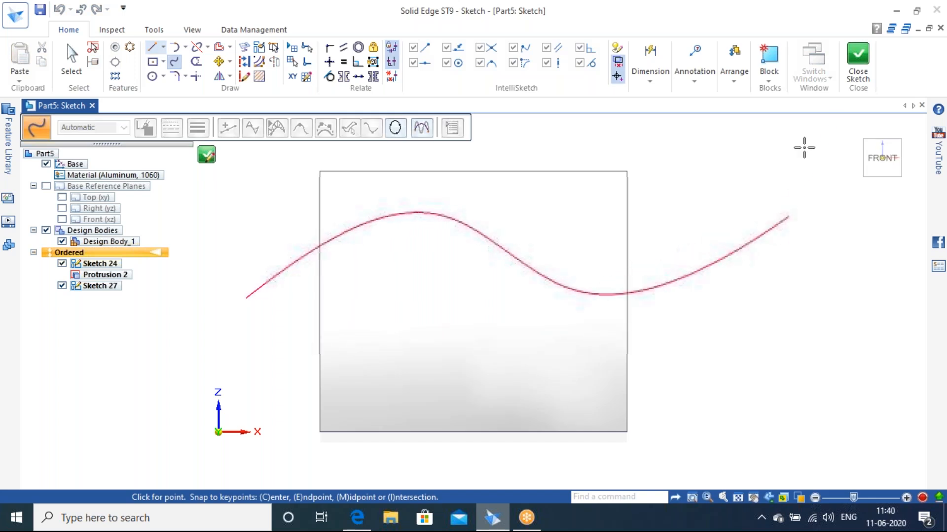
click(866, 72)
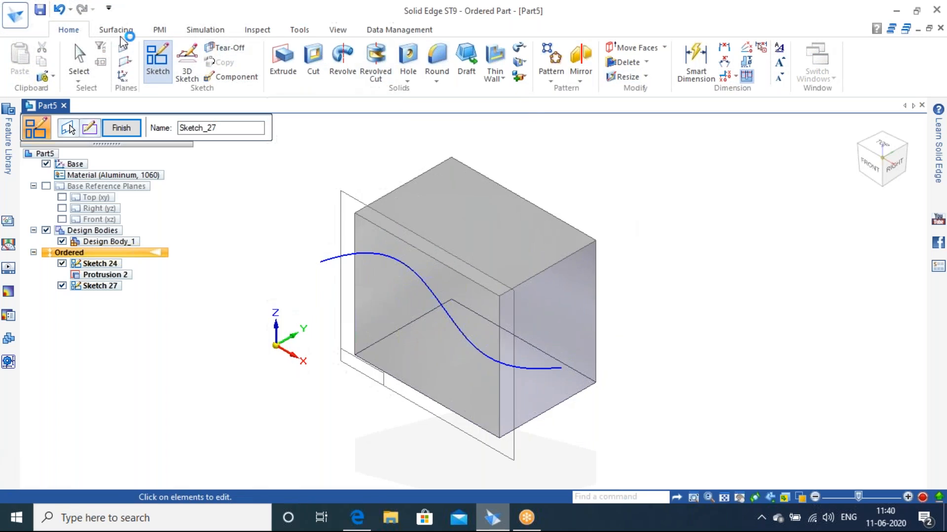
- Extrude the wavy curve as a surface 140 mm to one side, through the box and past its rear face
click(124, 32)
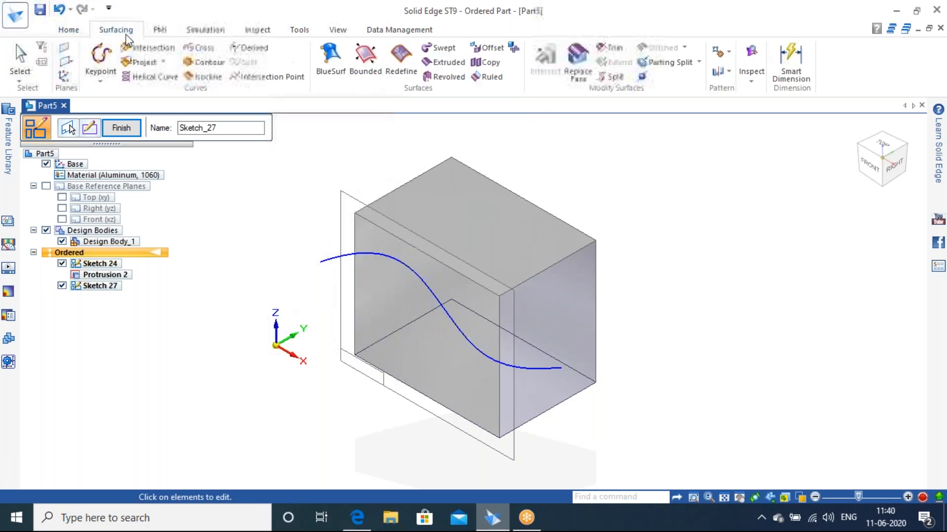
click(446, 63)
click(404, 265)
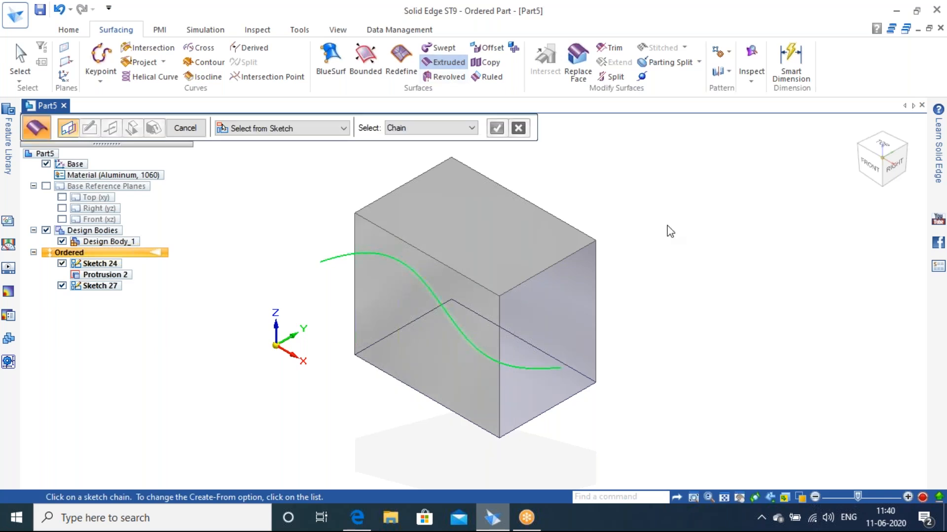
right_click(670, 231)
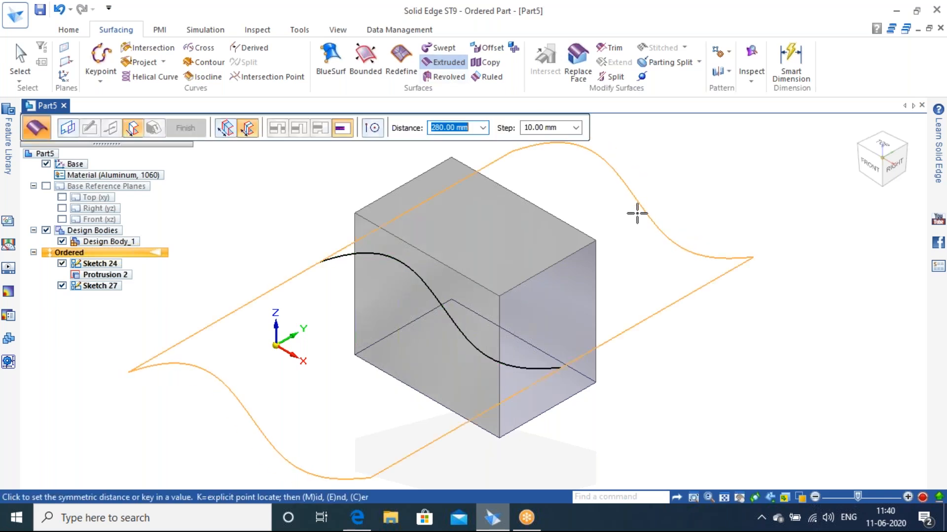
click(247, 127)
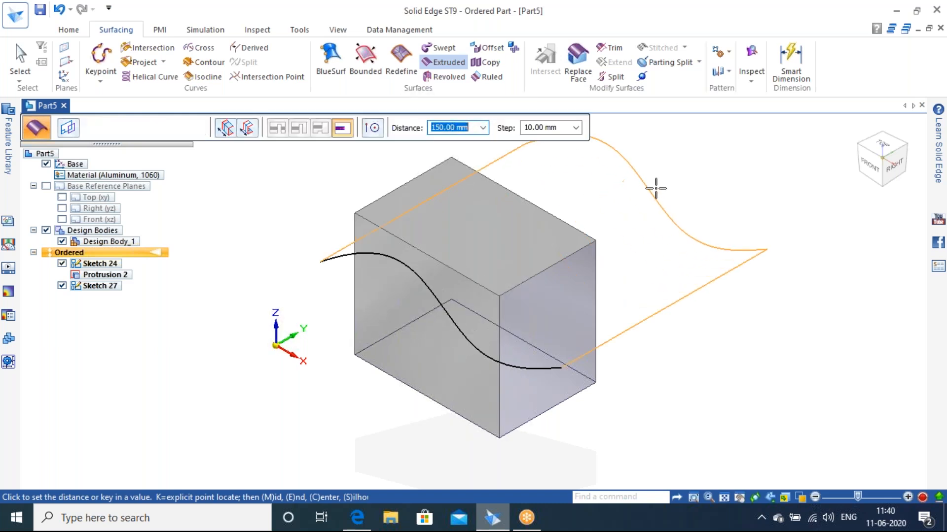
click(624, 193)
right_click(504, 194)
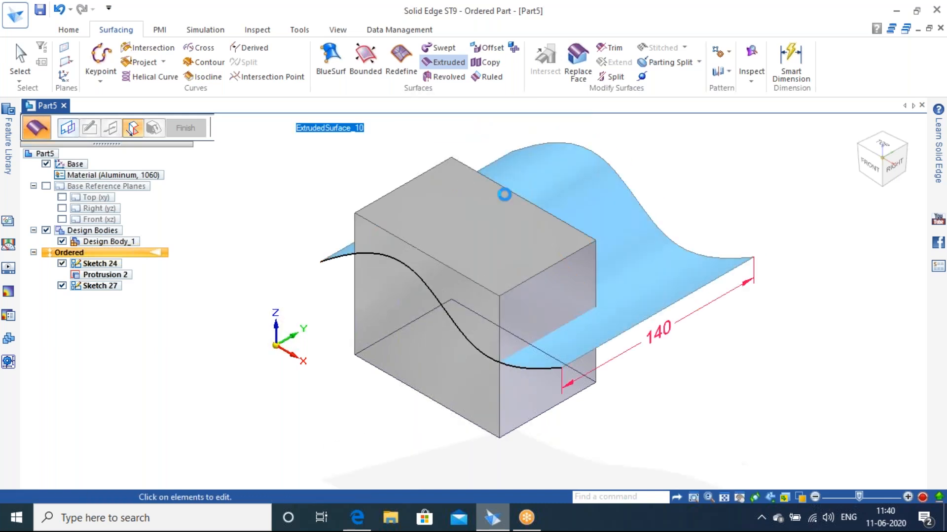
click(180, 127)
click(180, 128)
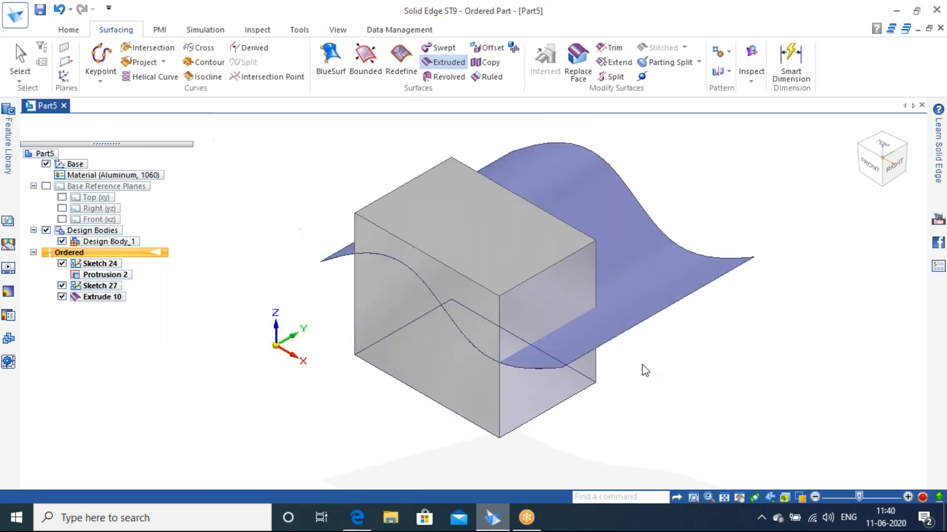
- Replace the box's flat top face with the wavy extruded surface using Replace Face
middle_drag(716, 413, 501, 334)
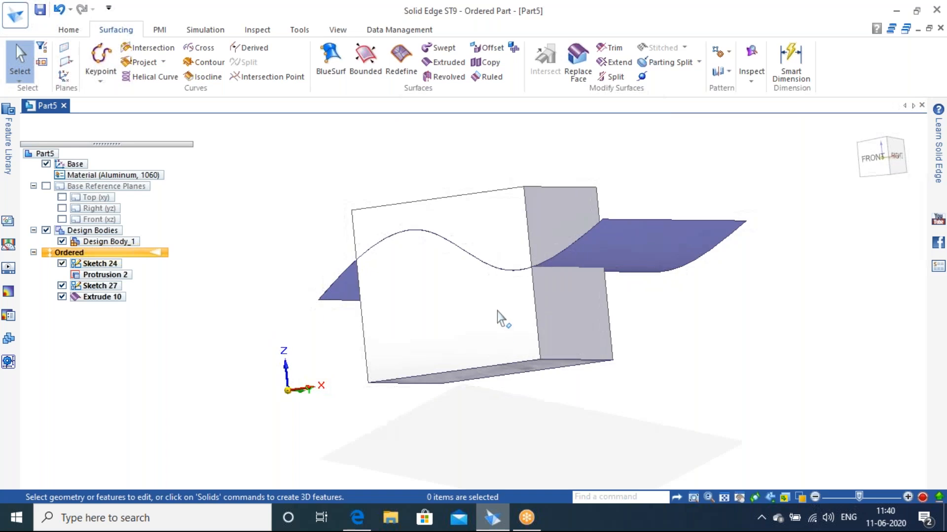
key(ctrl+i)
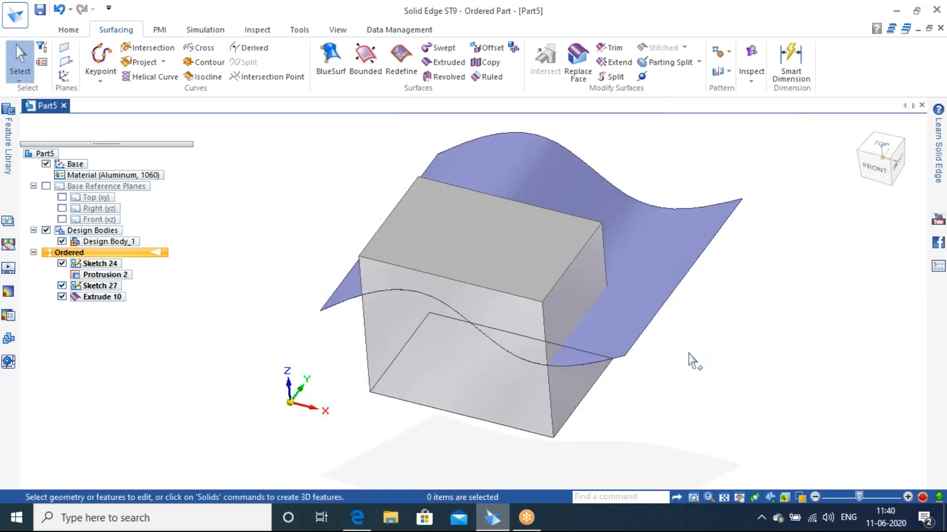
click(578, 60)
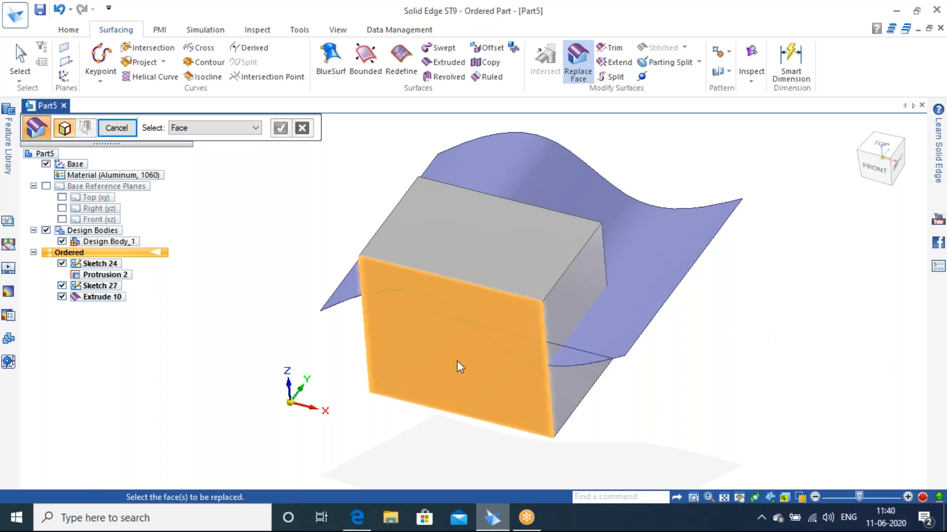
click(507, 248)
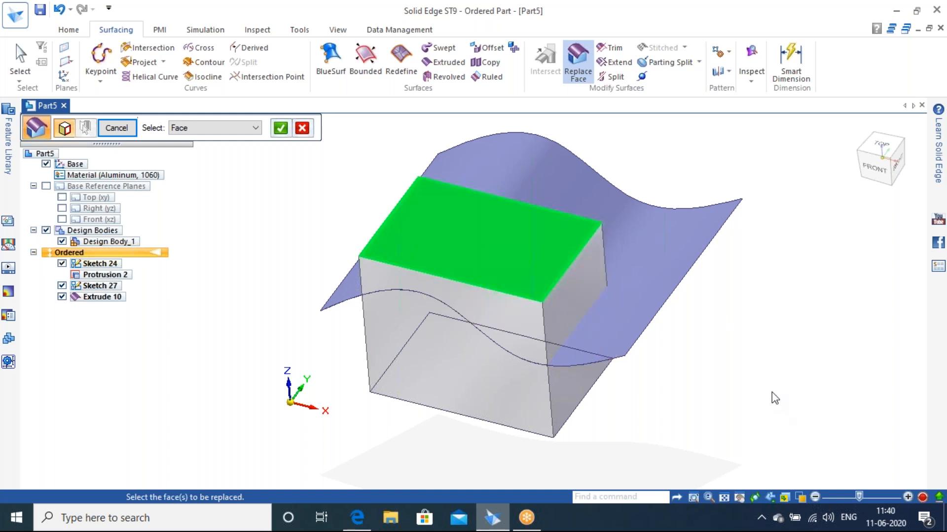
right_click(788, 306)
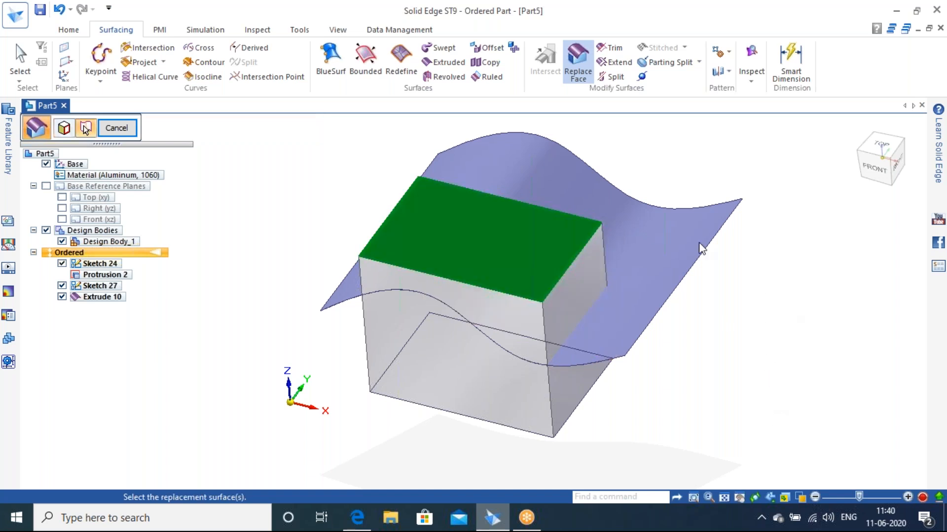
click(582, 192)
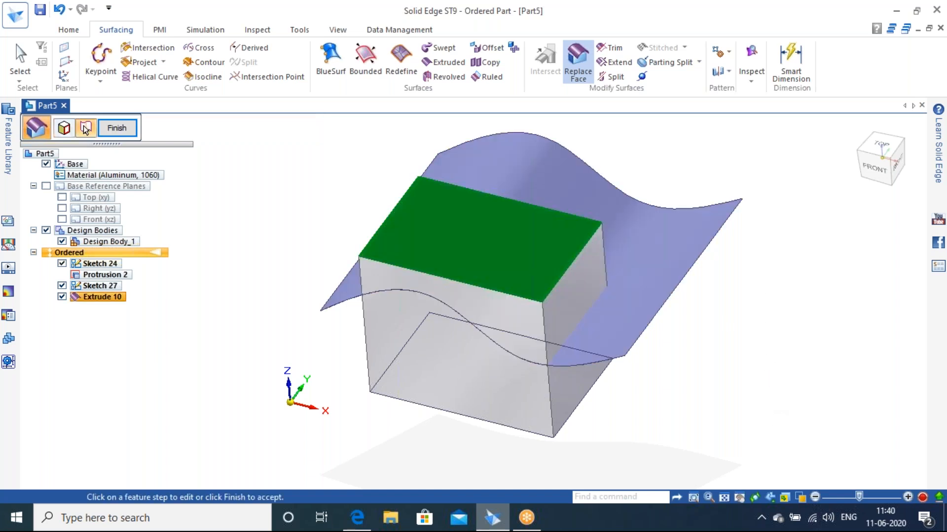
click(114, 129)
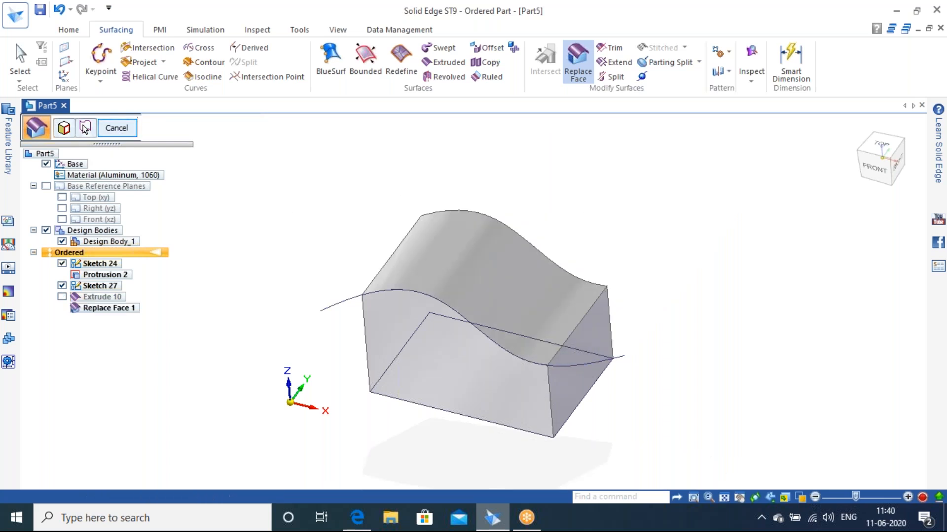
click(114, 128)
middle_drag(659, 262, 686, 184)
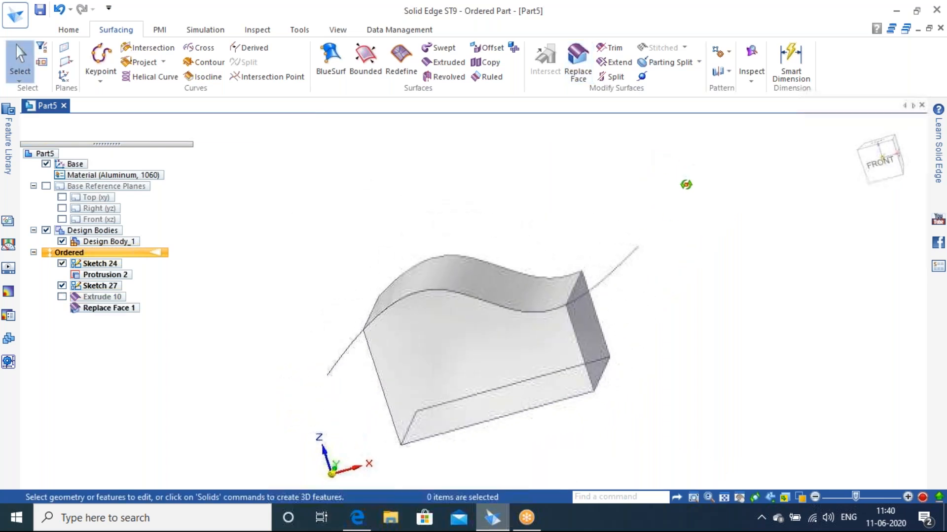
click(858, 130)
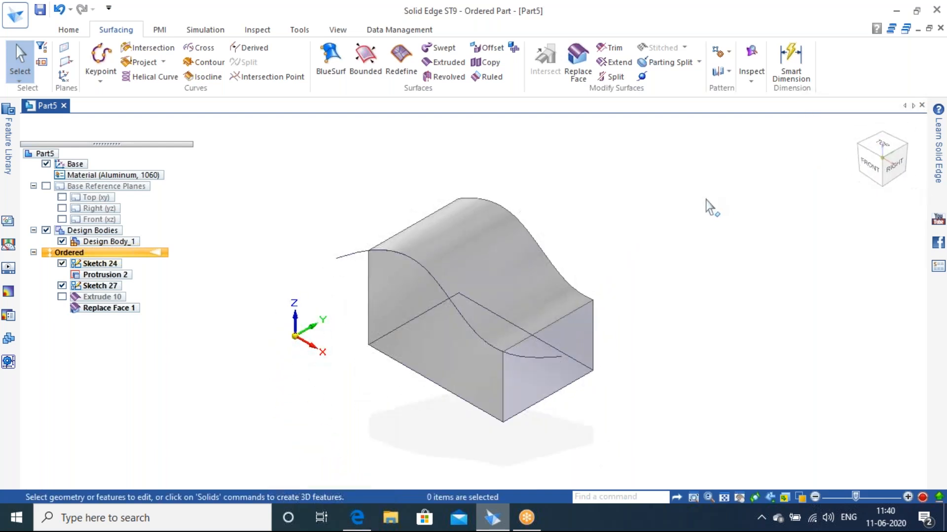
- Undo the face replacement and show the hidden wavy extruded surface again
scroll(447, 173, up, 2)
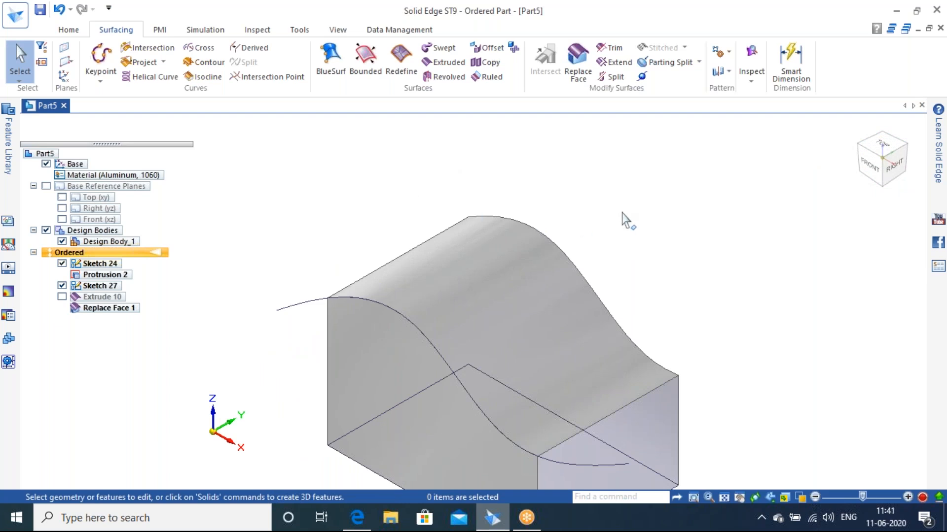
key(ctrl+z)
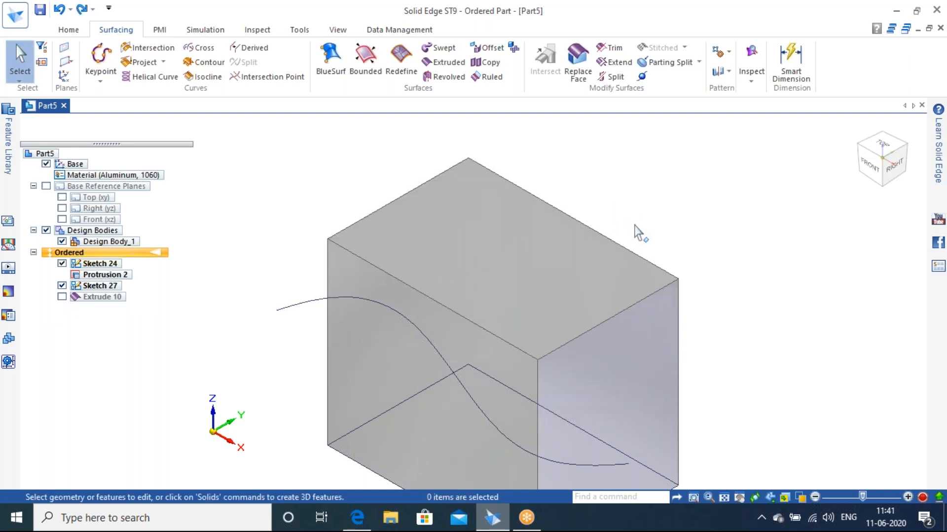
click(61, 297)
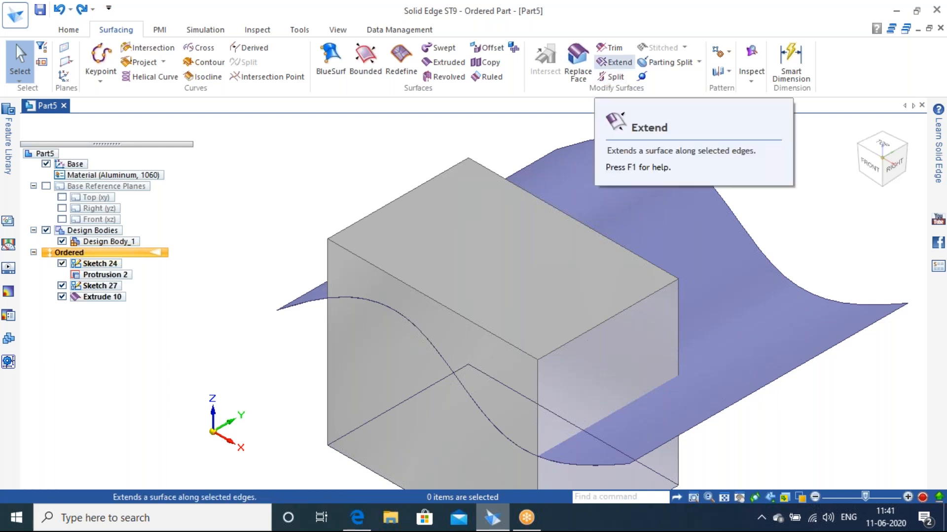
- Repeat Replace Face on the box's top, picking the redisplayed wavy surface as the replacement
click(585, 62)
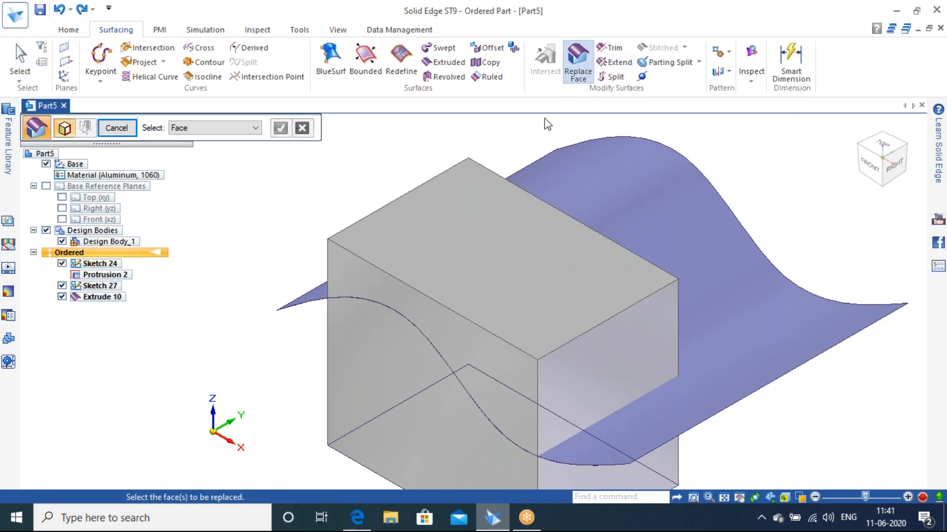
click(494, 245)
right_click(340, 205)
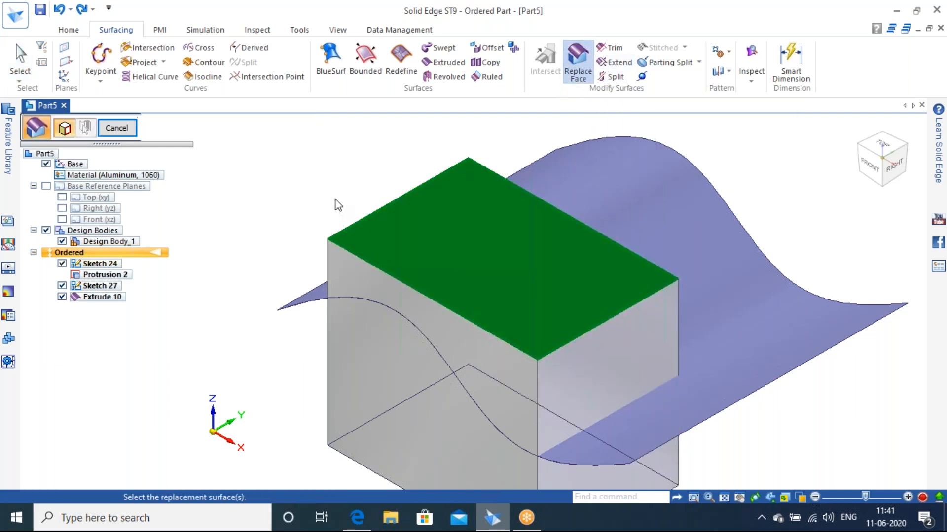
click(613, 200)
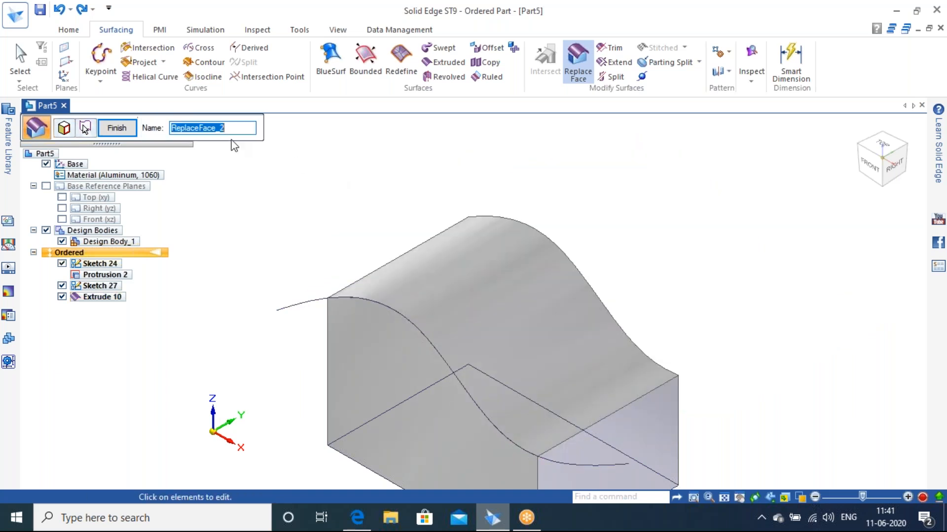
click(117, 128)
click(127, 131)
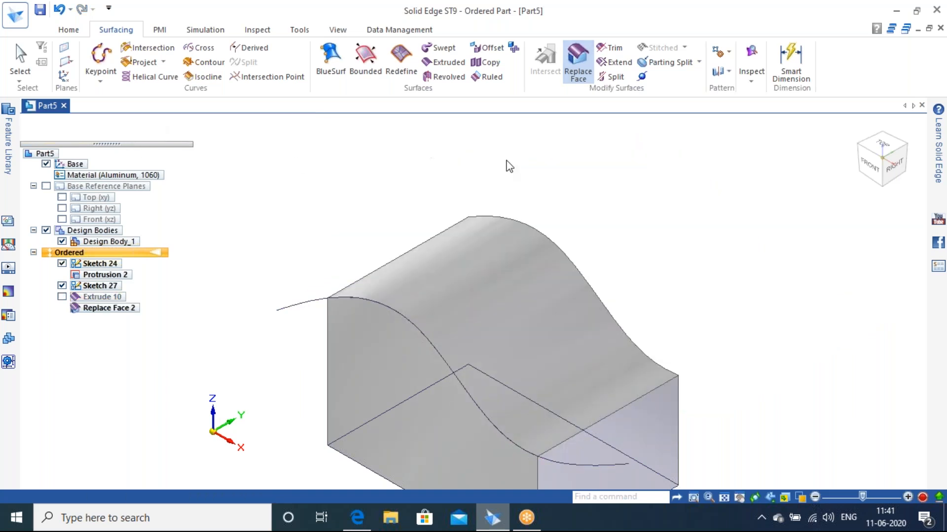
scroll(584, 206, down, 2)
scroll(616, 207, up, 2)
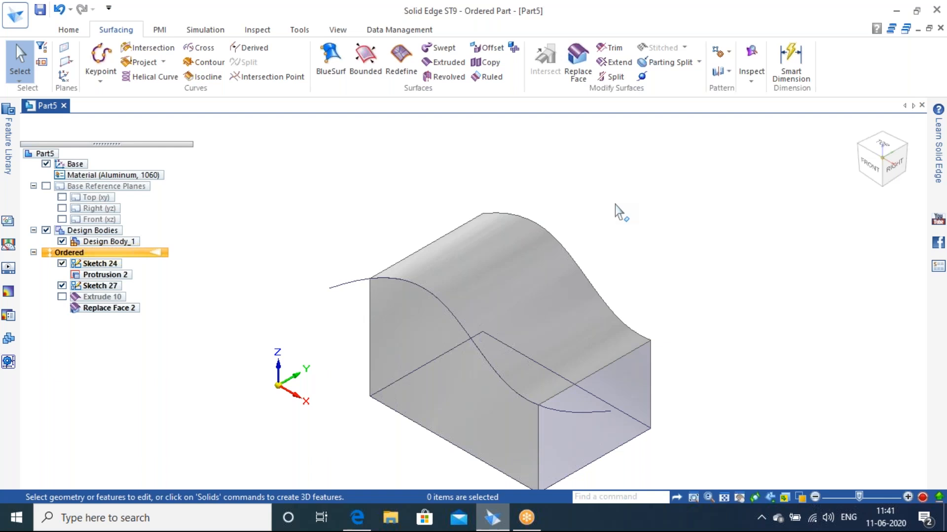
- Undo the face replacement, wavy surface, wavy sketch and solid box, back to the rectangle sketch alone
key(ctrl+z)
key(ctrl+z)
key(ctrl+z)
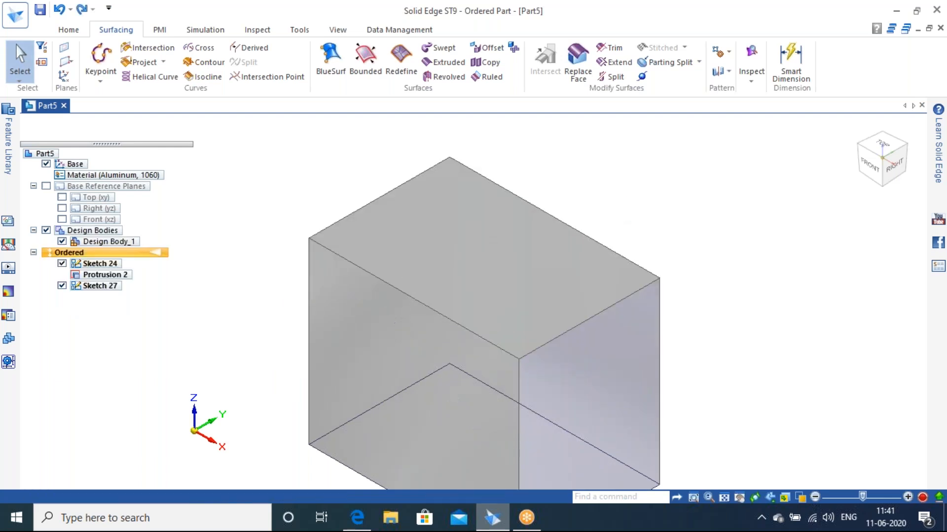
key(ctrl+z)
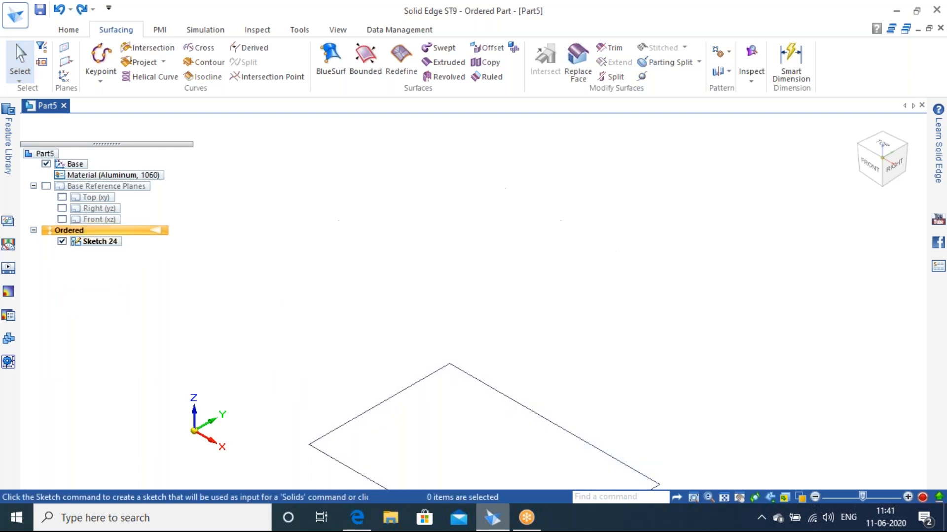
- Create a bounded surface from the closed chain of the rectangle sketch
scroll(591, 256, down, 2)
shift+middle_drag(585, 298, 509, 267)
scroll(509, 267, up, 1)
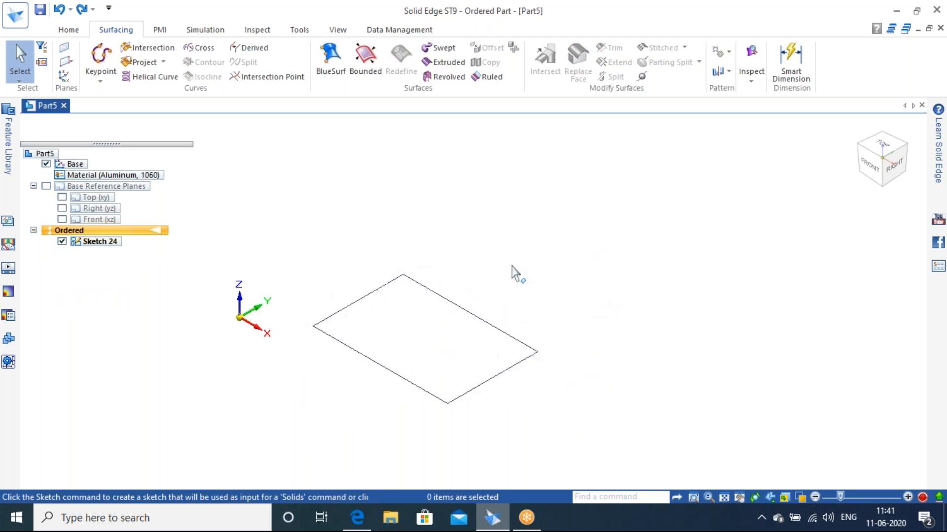
click(376, 72)
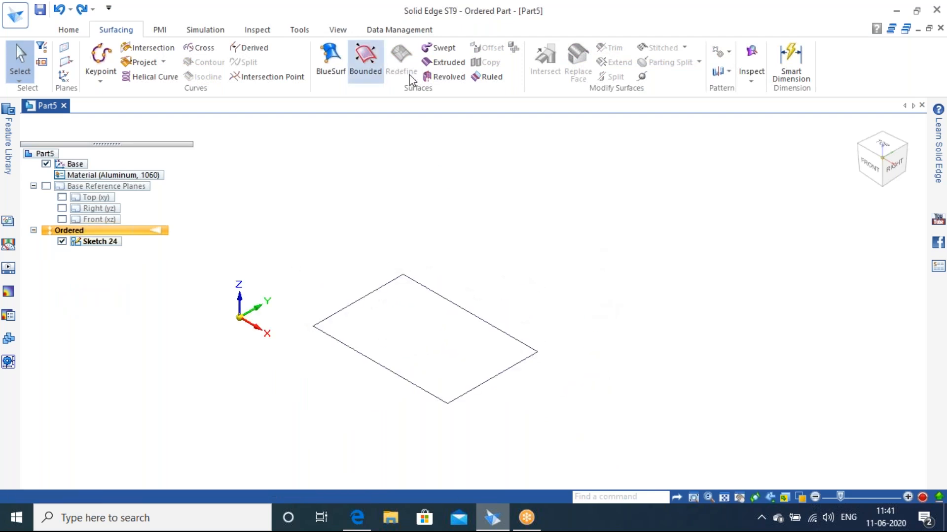
click(430, 288)
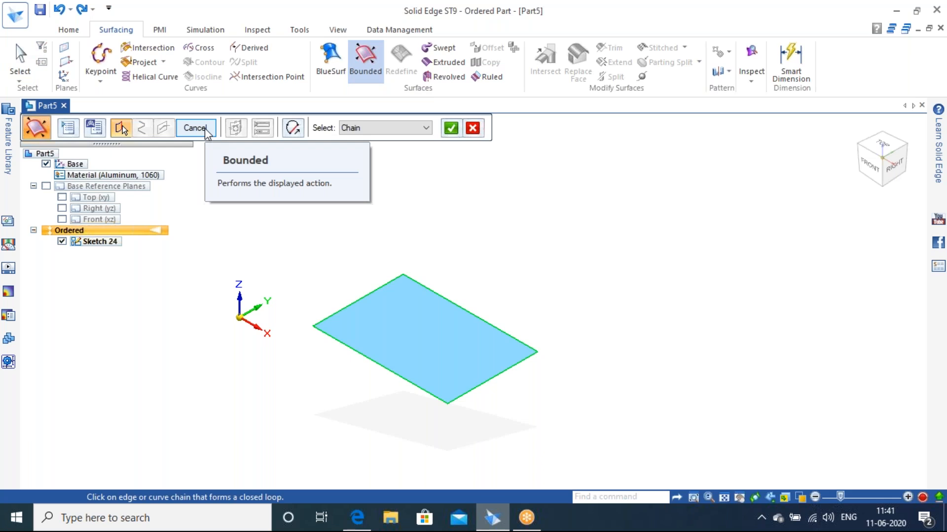
click(451, 128)
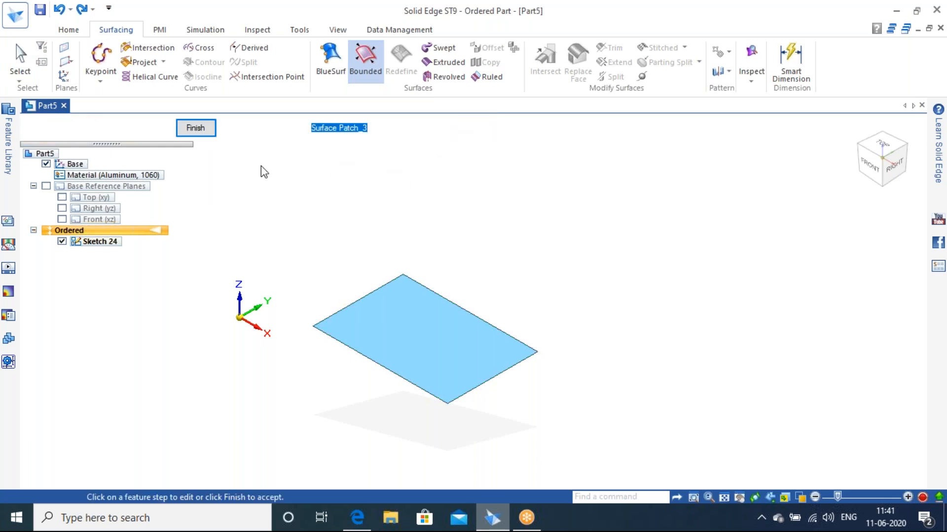
click(195, 128)
click(202, 132)
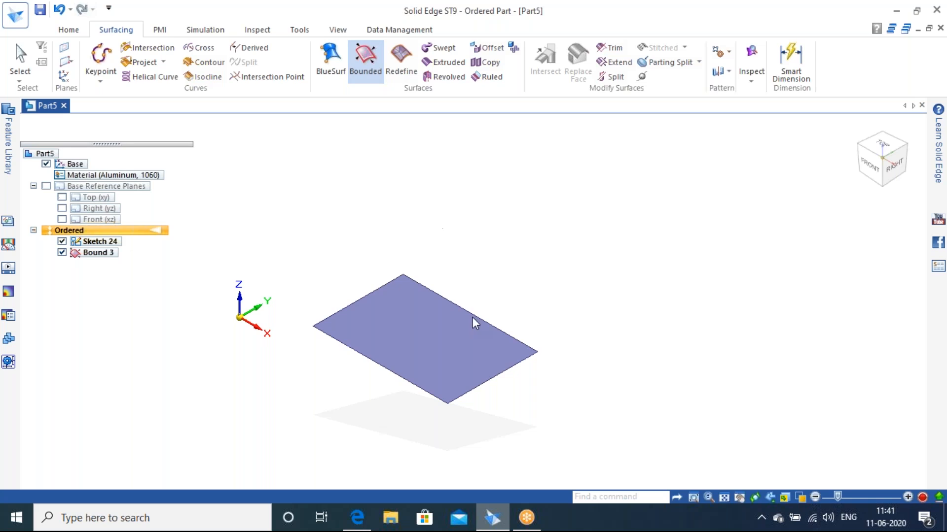
- Sketch a closed, irregular six-sided polygon with lines on the rectangular surface, inside its edges, and close the sketch
scroll(473, 320, up, 2)
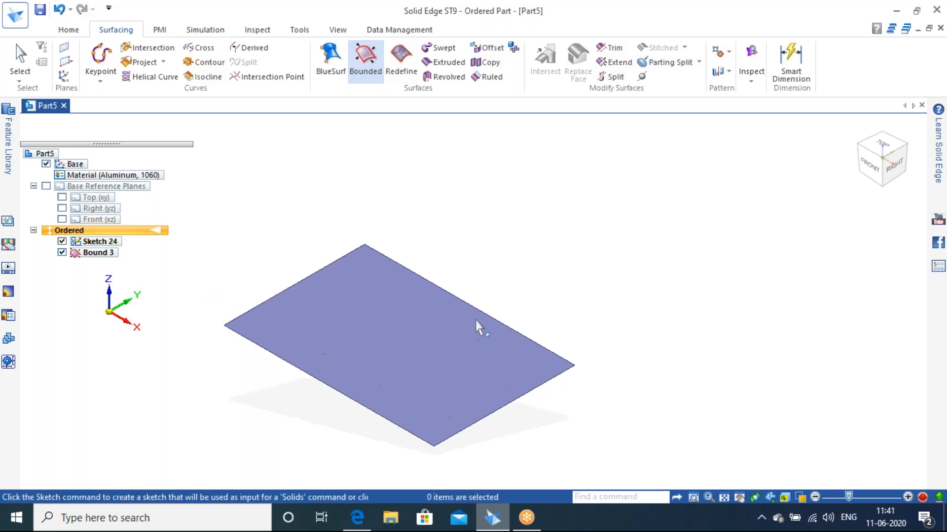
click(68, 29)
click(158, 60)
click(401, 318)
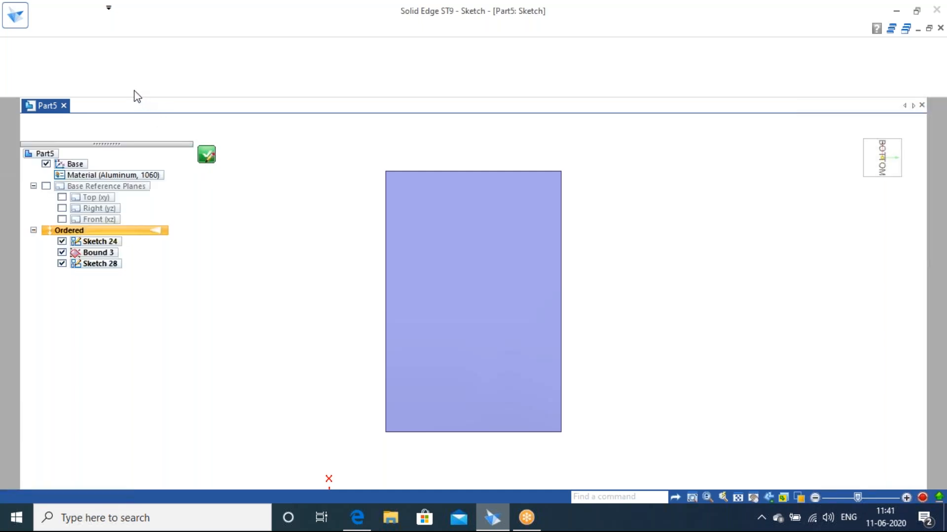
click(426, 277)
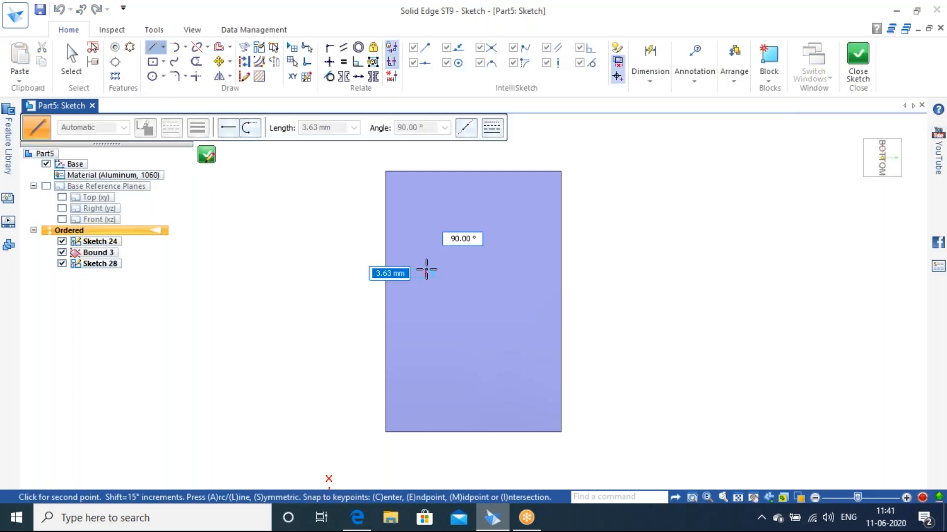
click(475, 237)
click(536, 295)
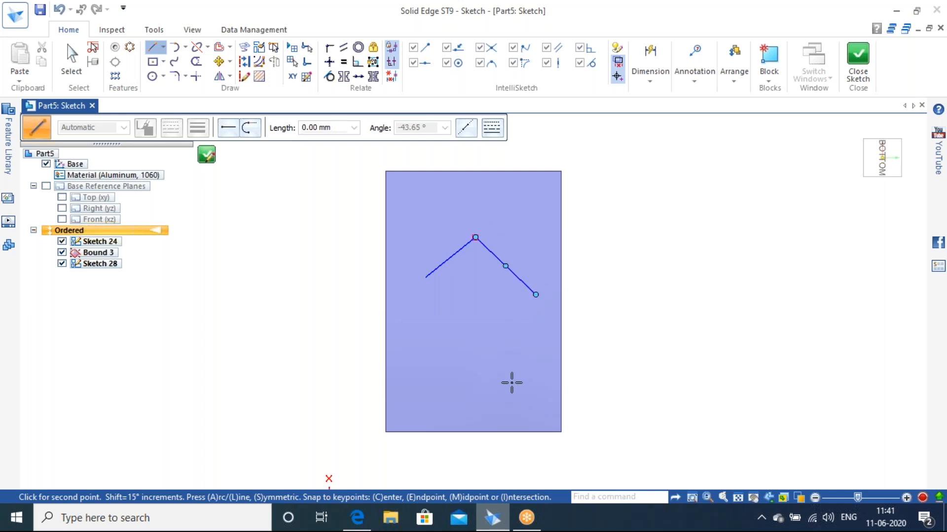
click(512, 383)
click(475, 339)
click(475, 295)
click(427, 277)
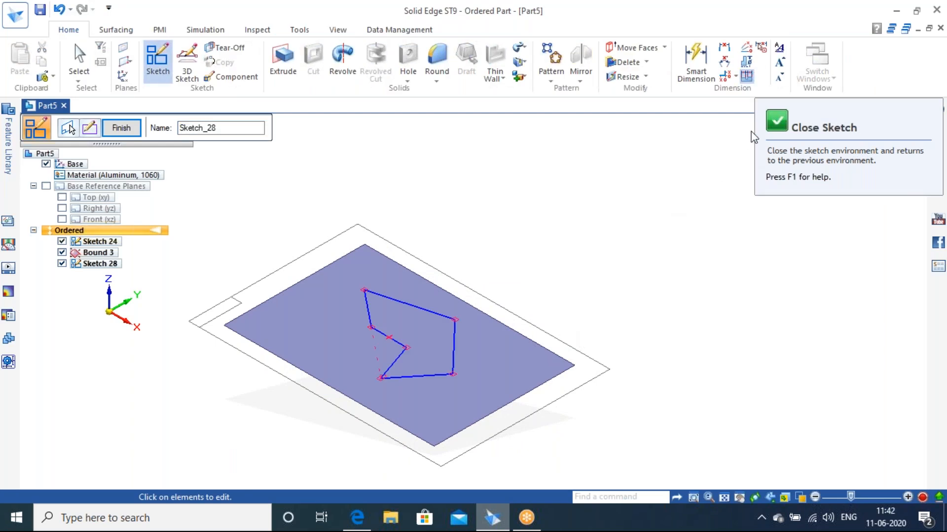
click(129, 31)
click(609, 48)
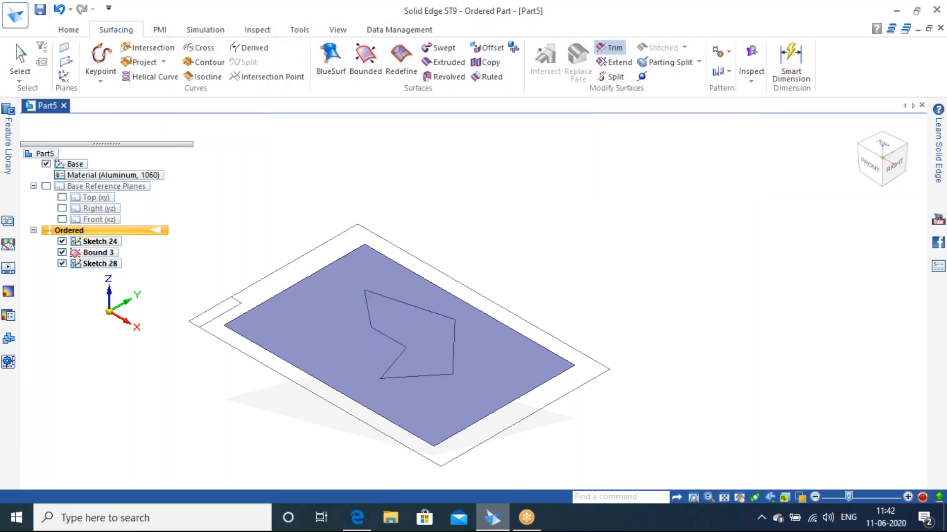
click(535, 365)
right_click(559, 239)
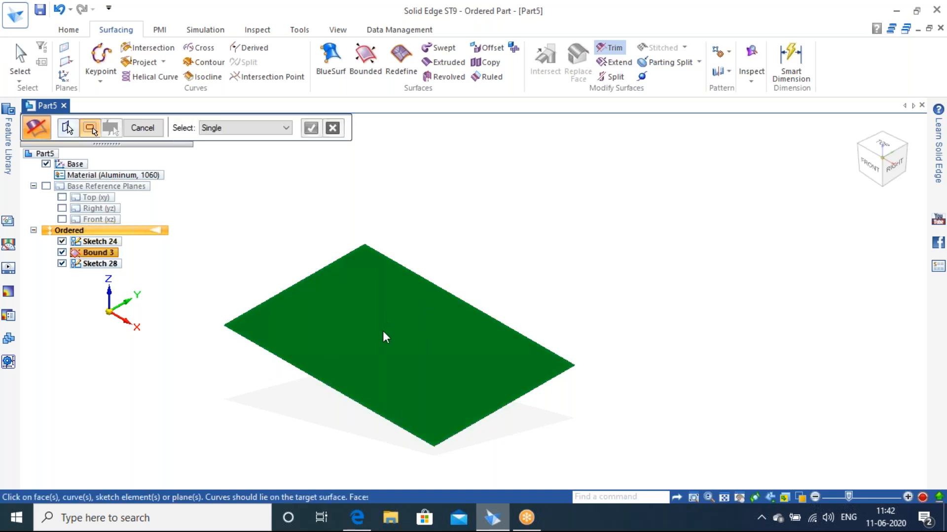
middle_drag(386, 354, 197, 285)
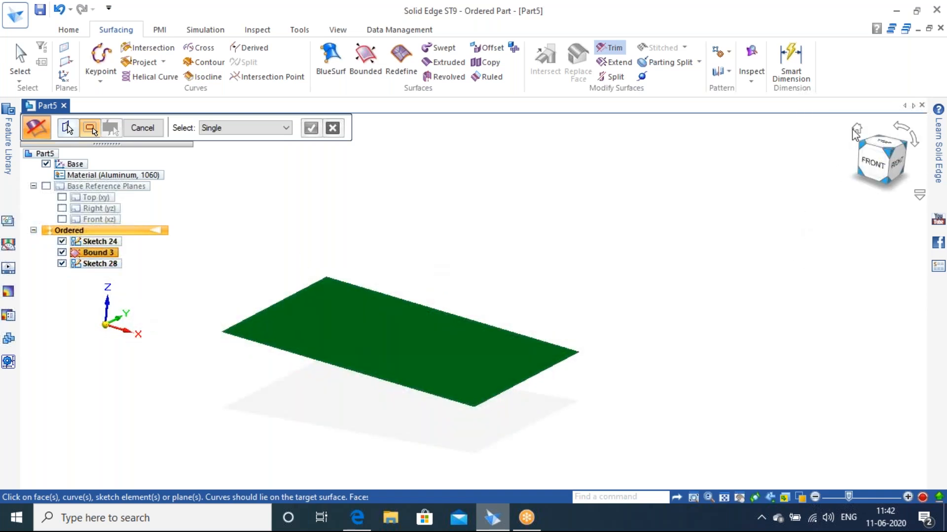
click(856, 130)
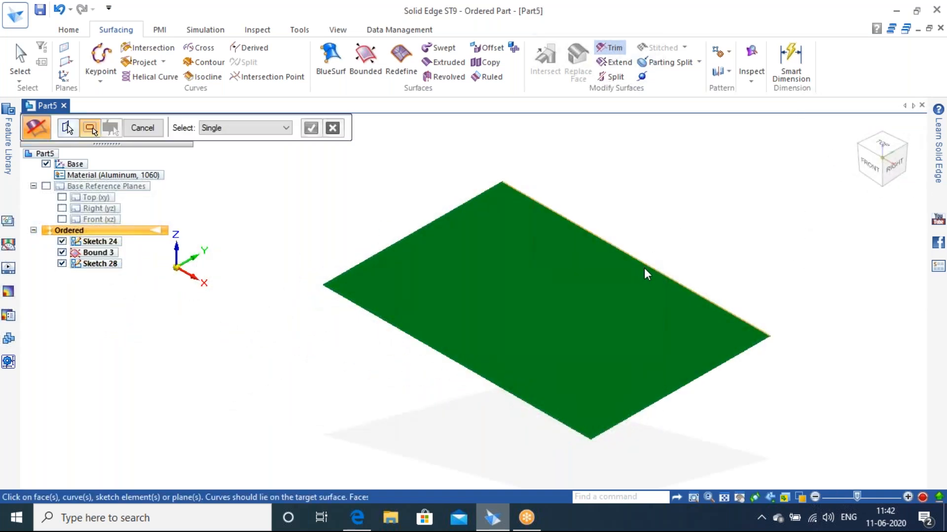
click(644, 269)
key(Escape)
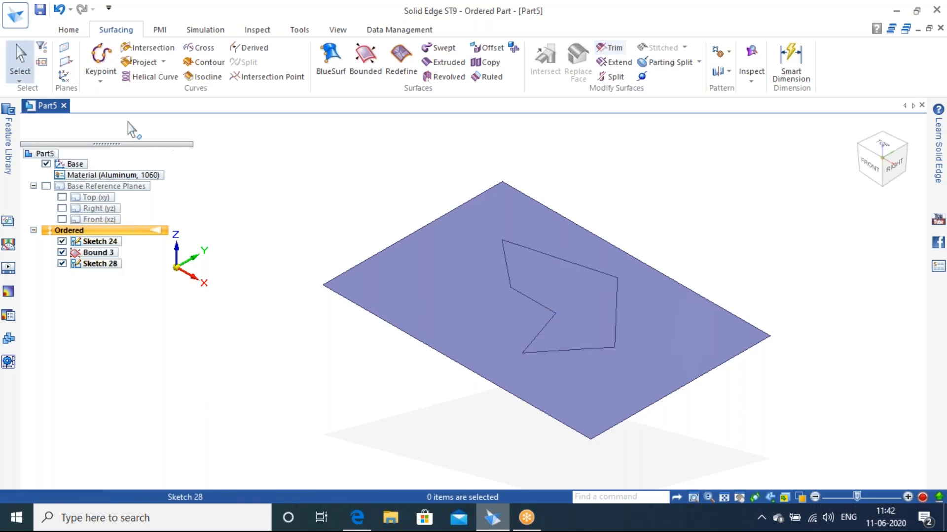
- Project the closed chain of the six-sided polygon sketch onto the rectangular surface as a projected curve
click(139, 62)
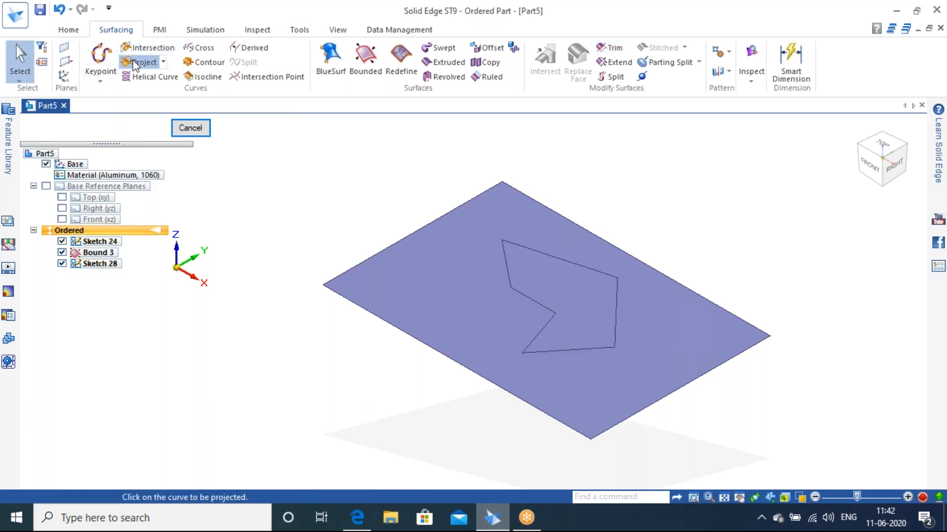
click(568, 261)
right_click(359, 226)
click(425, 273)
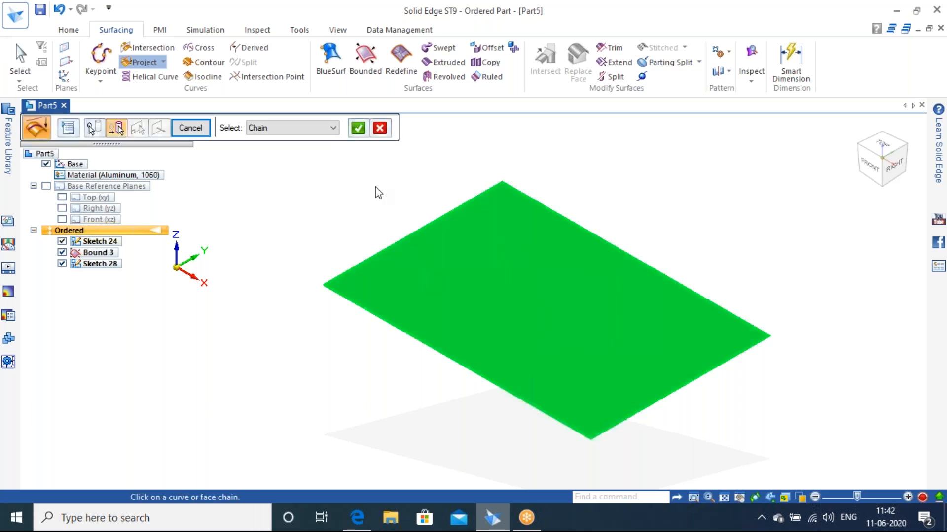
click(358, 129)
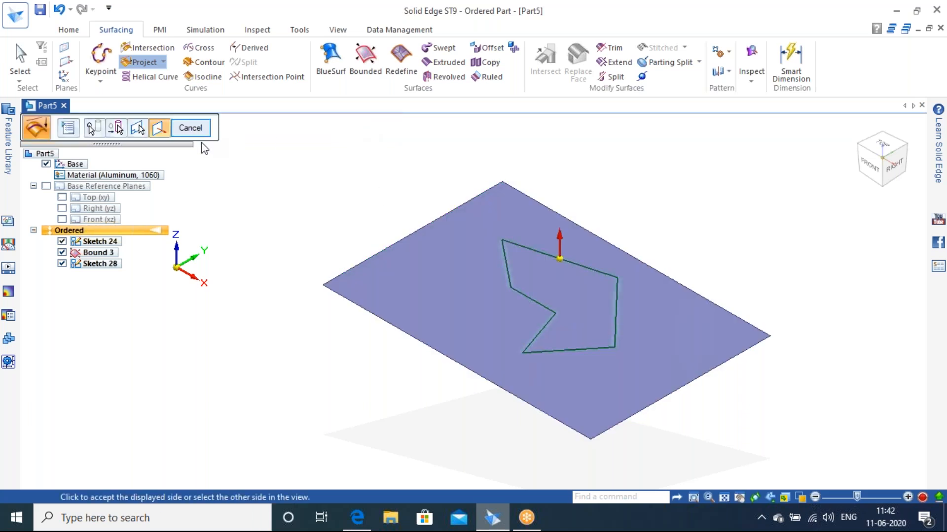
click(469, 377)
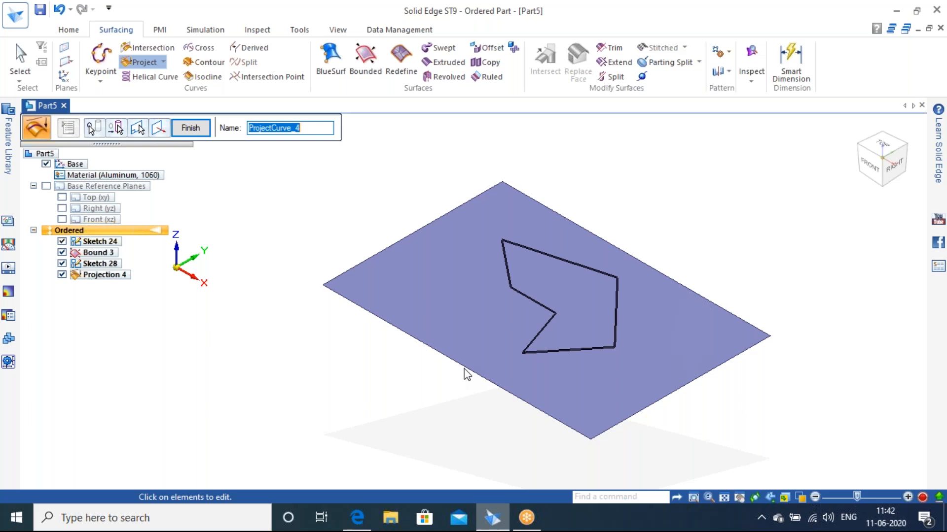
click(187, 130)
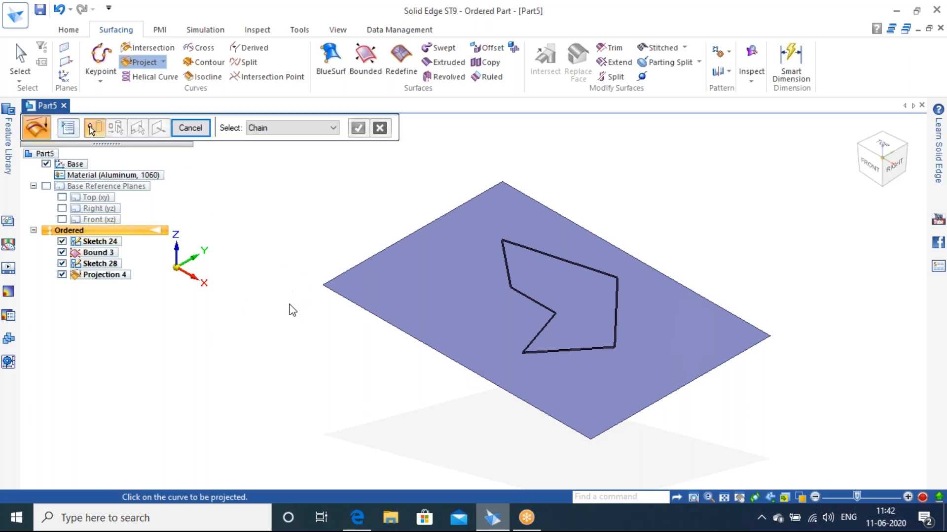
click(180, 127)
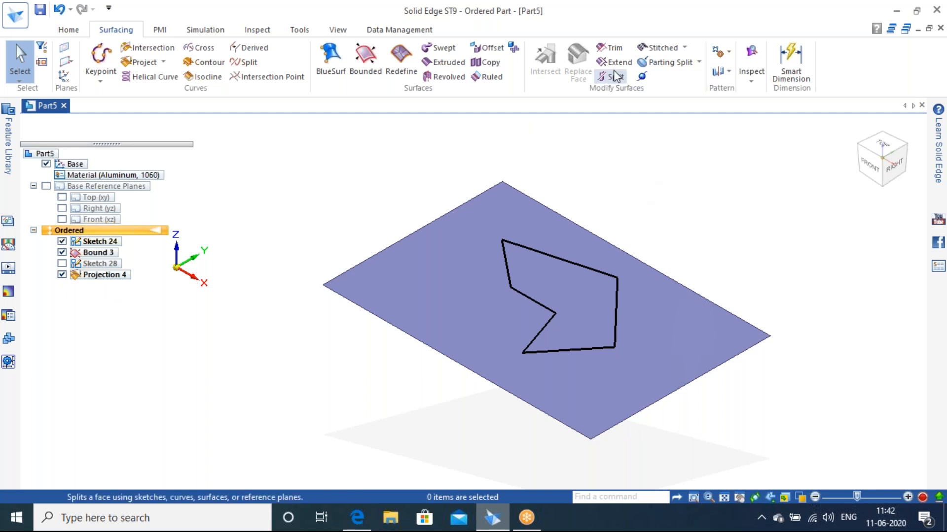
- Trim the rectangular surface body with the chain of the projected polygon curve, removing the region inside it
click(612, 49)
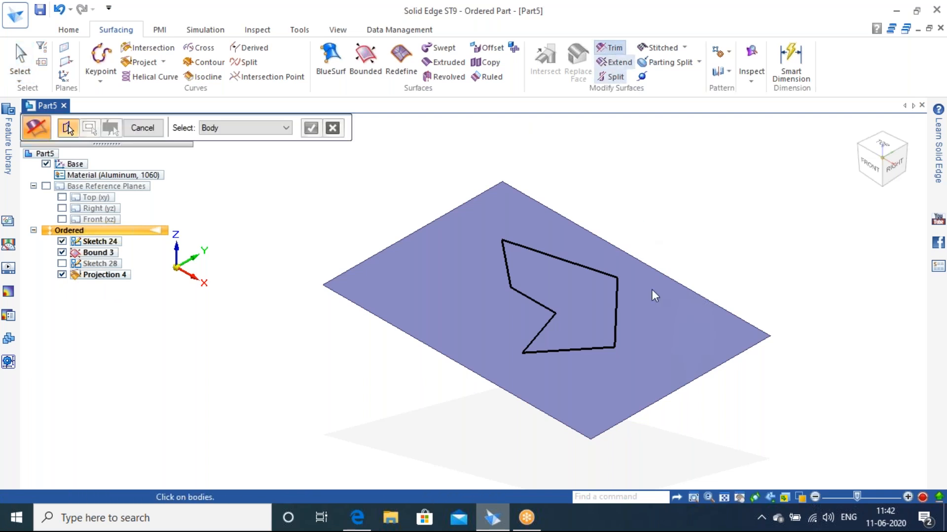
click(665, 315)
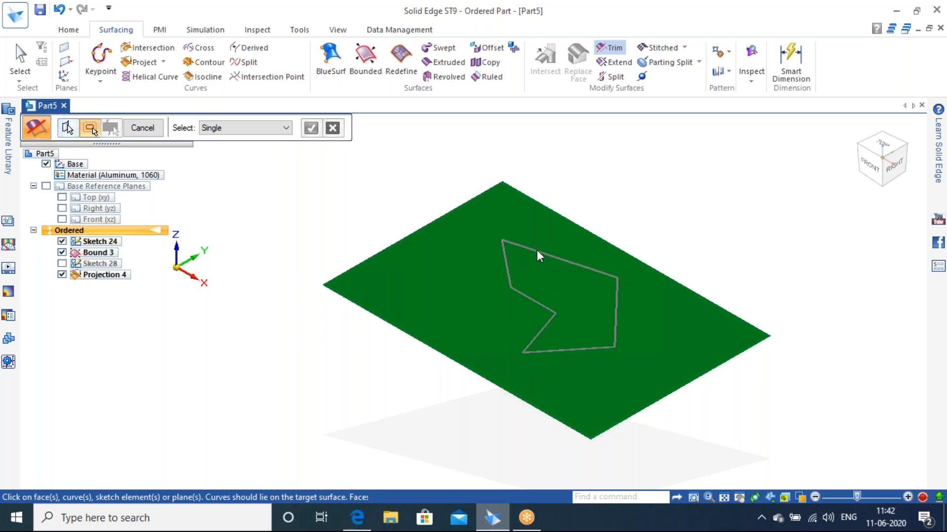
click(263, 151)
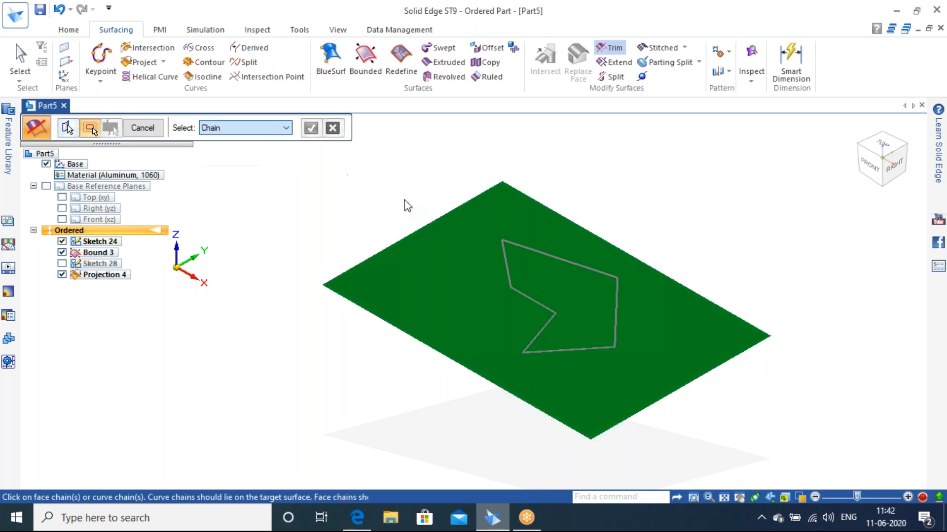
click(507, 246)
right_click(349, 173)
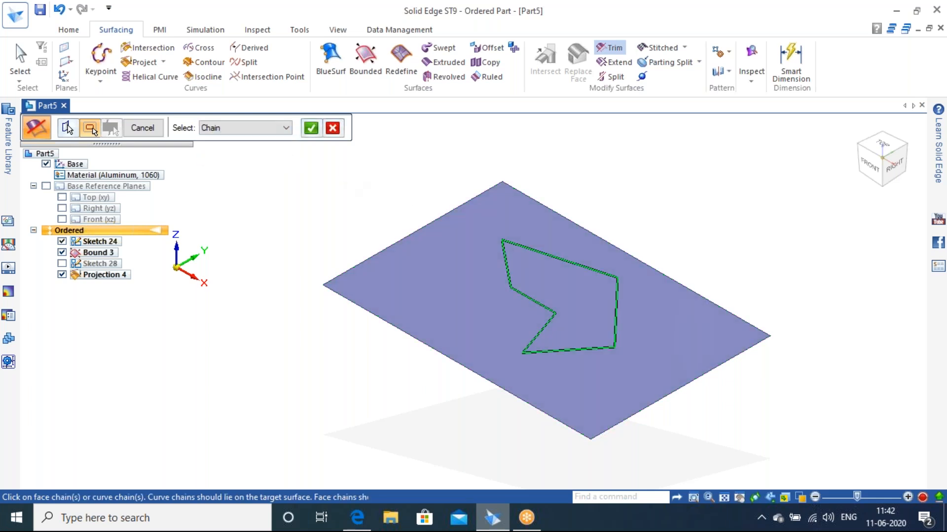
click(538, 281)
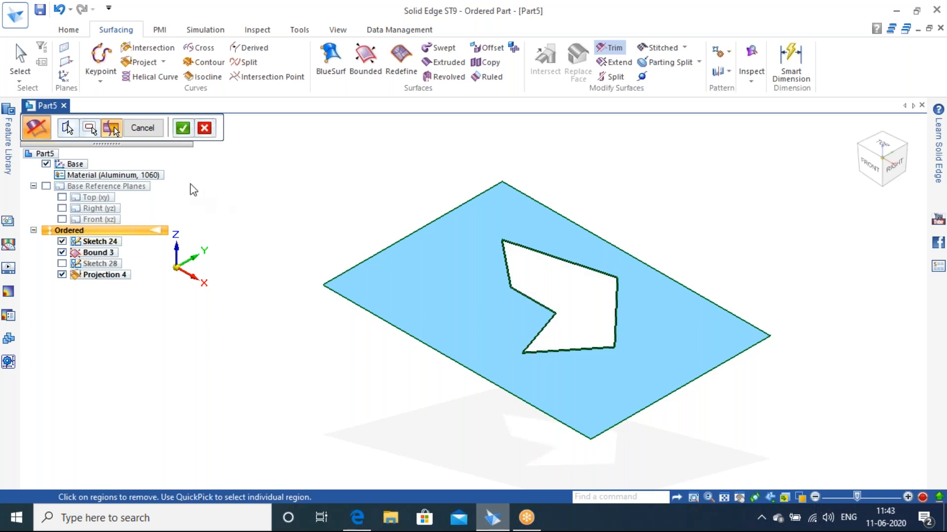
click(183, 127)
click(144, 129)
click(147, 132)
- Try to extend the trimmed surface outward in the X direction from its short edge
middle_drag(703, 247, 715, 231)
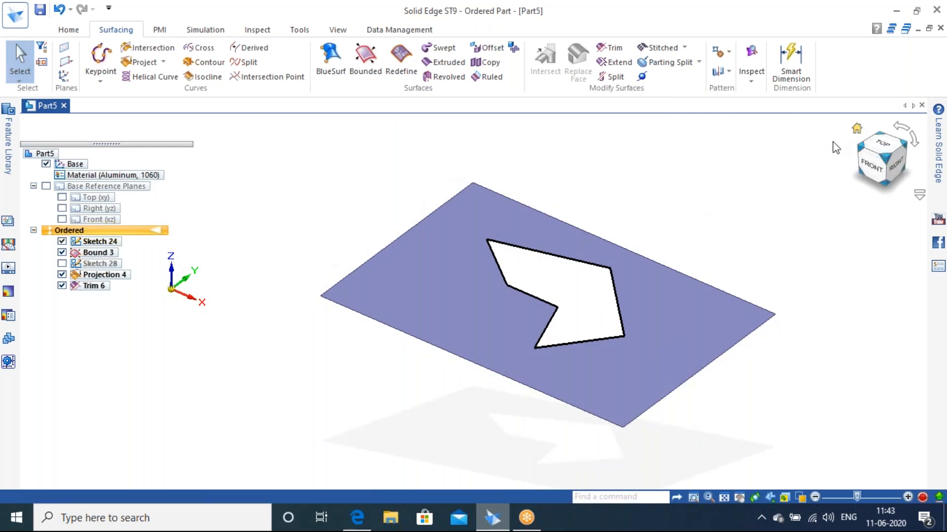
click(858, 148)
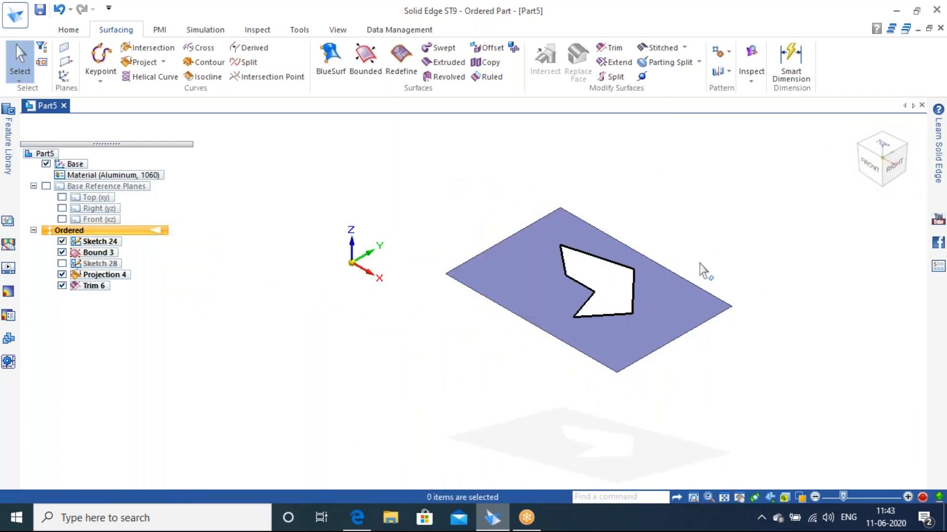
click(614, 62)
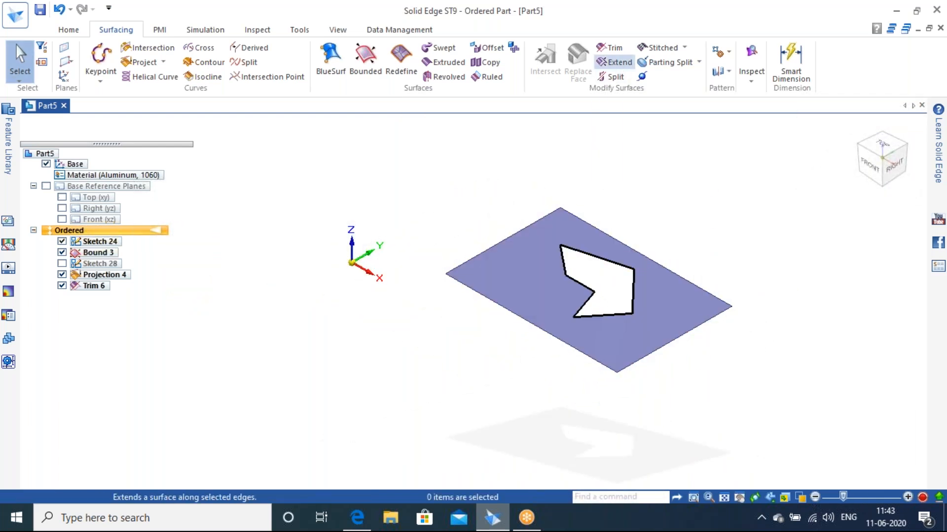
click(690, 336)
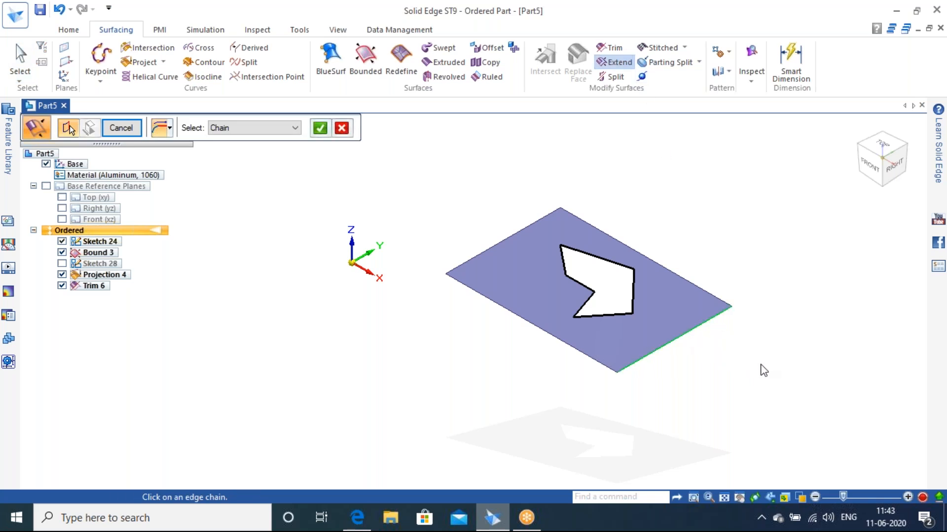
right_click(758, 369)
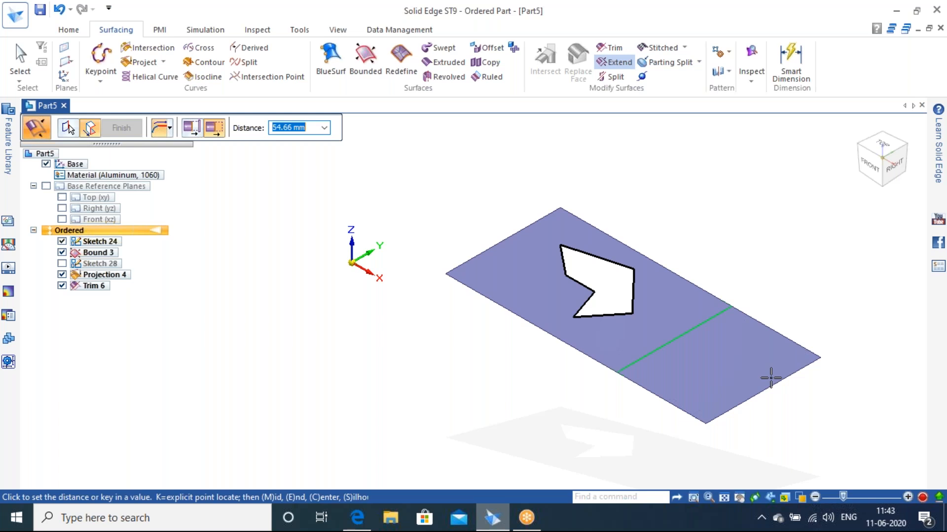
key(Escape)
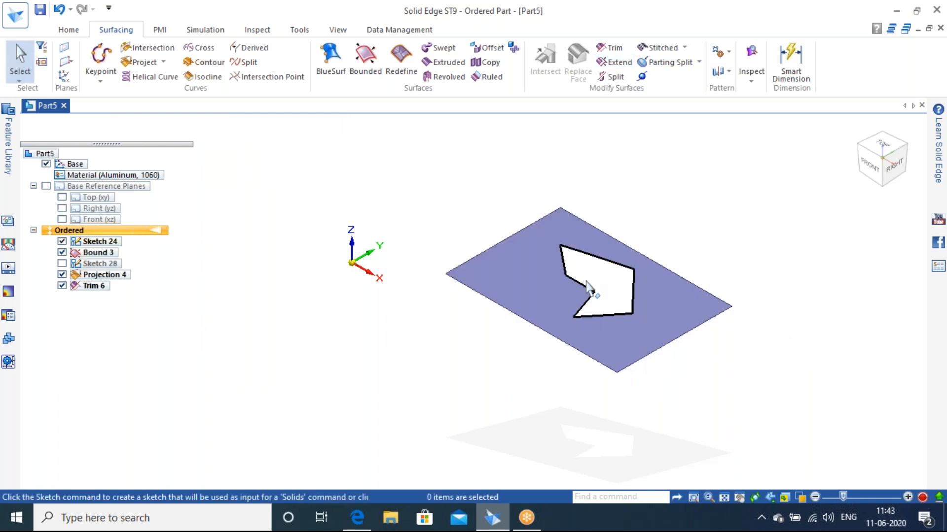
- Sketch a horizontal line about 108 mm long on the trimmed surface, crossing its middle and passing beyond both long edges
scroll(680, 202, up, 2)
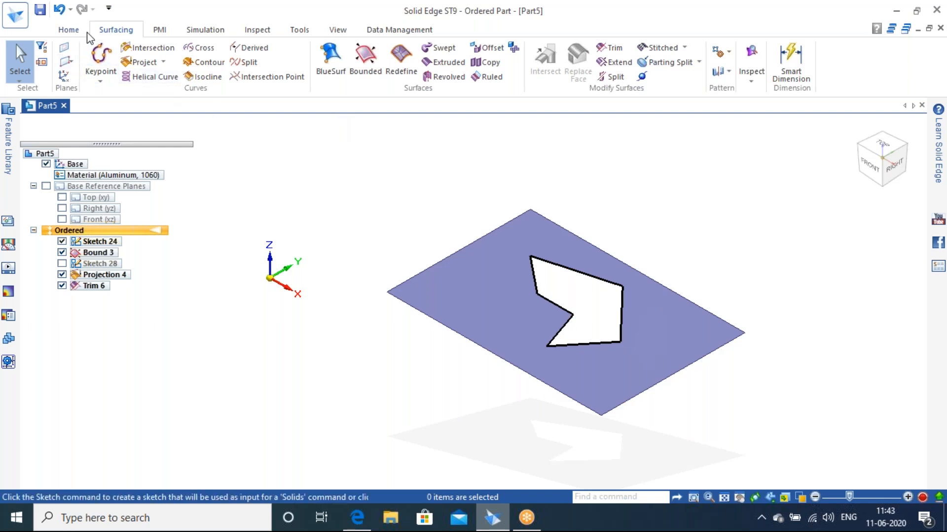
click(69, 30)
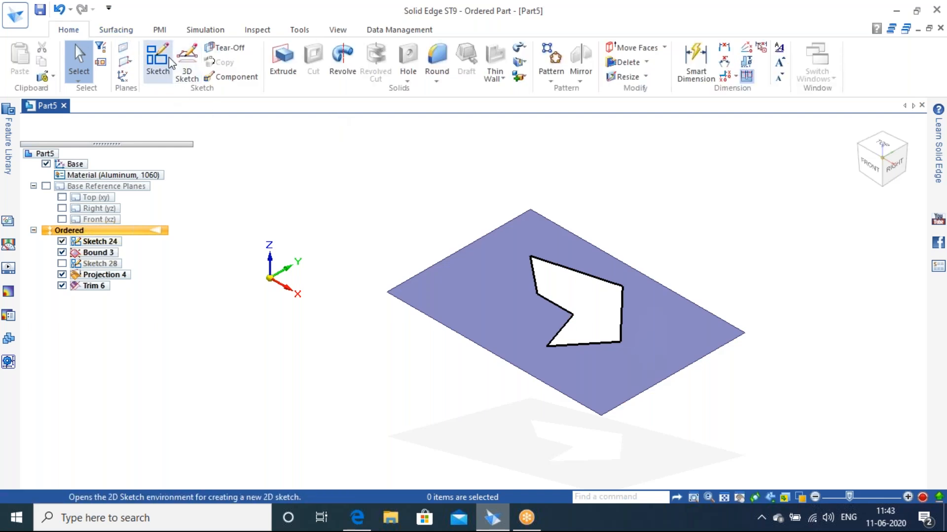
click(668, 323)
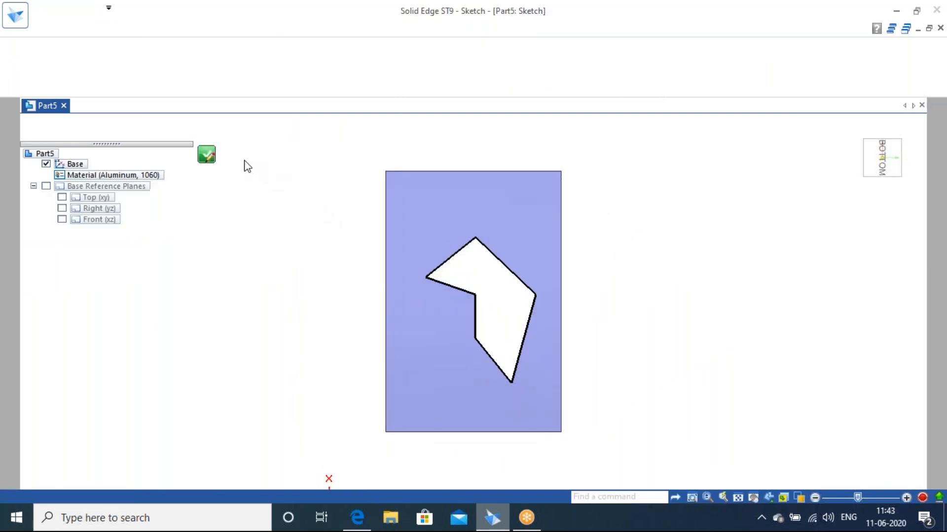
click(345, 294)
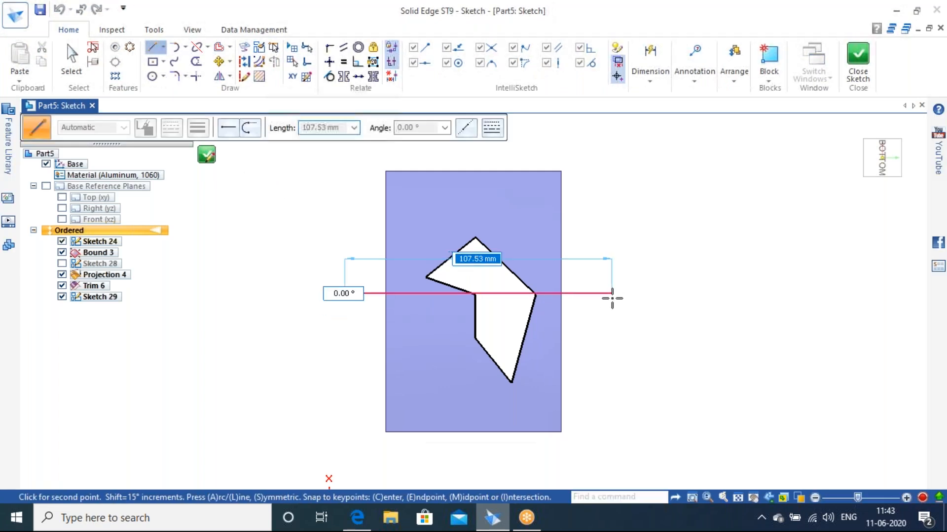
click(612, 294)
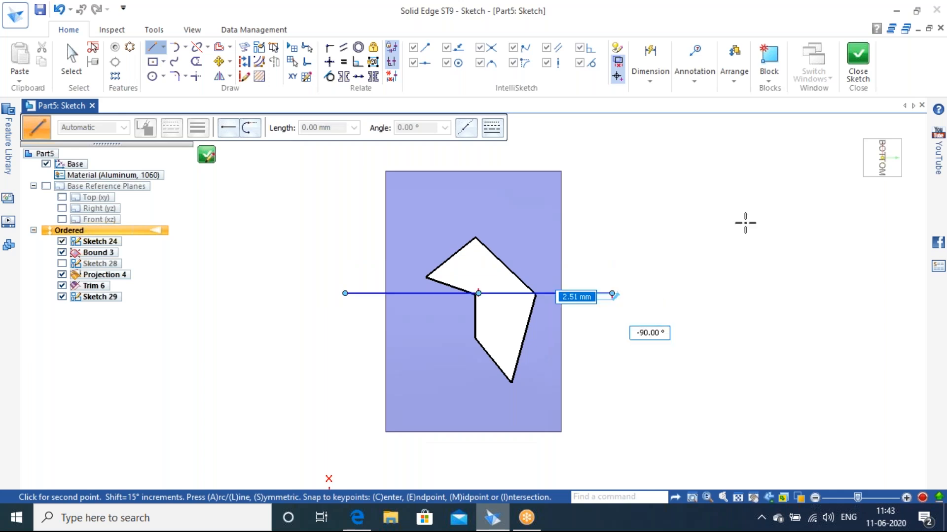
key(Escape)
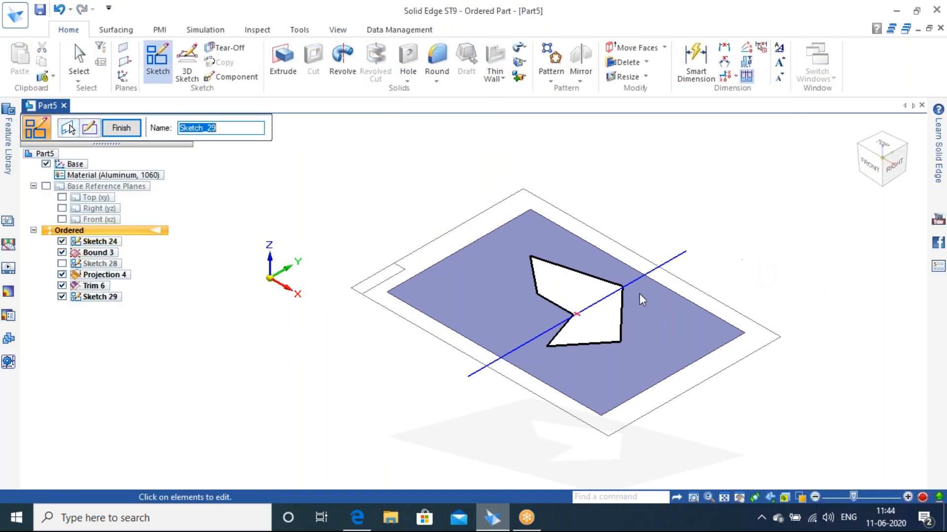
click(122, 127)
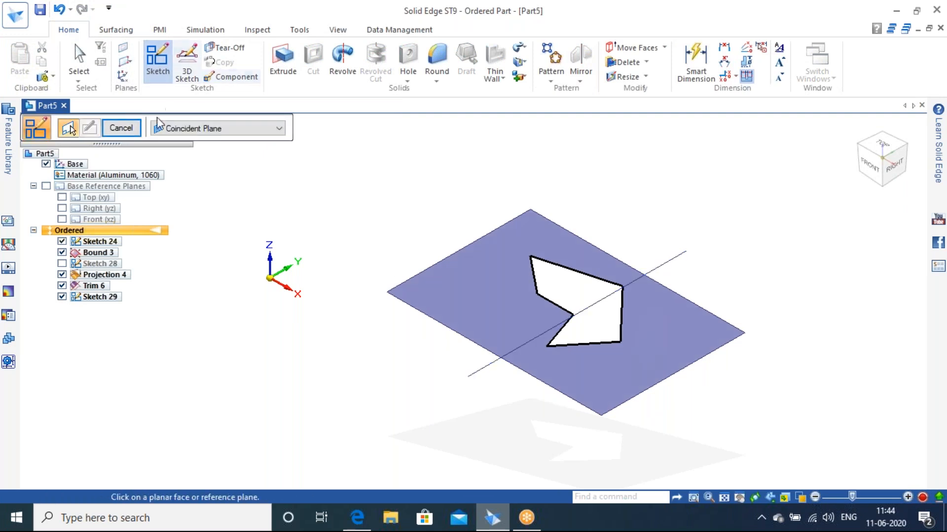
click(122, 127)
- Split the trimmed surface's face using the sketched line across its middle
click(117, 29)
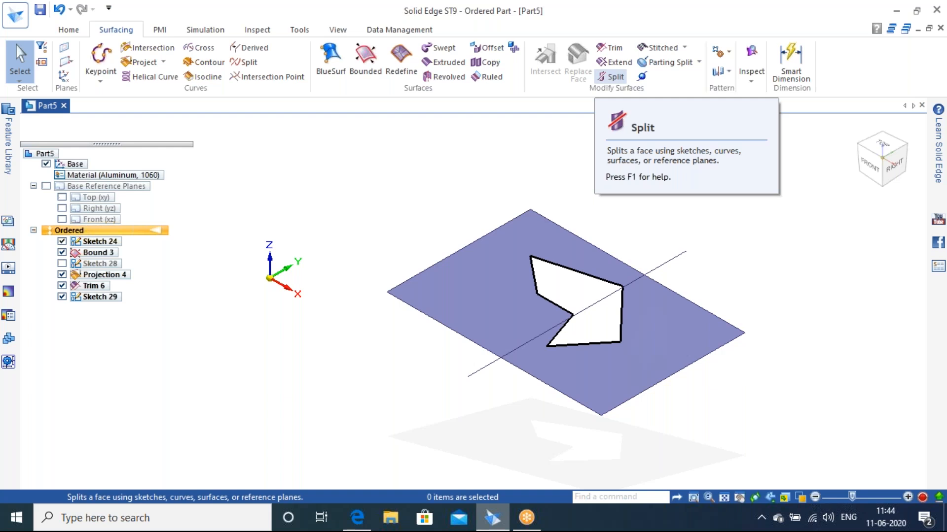
click(611, 77)
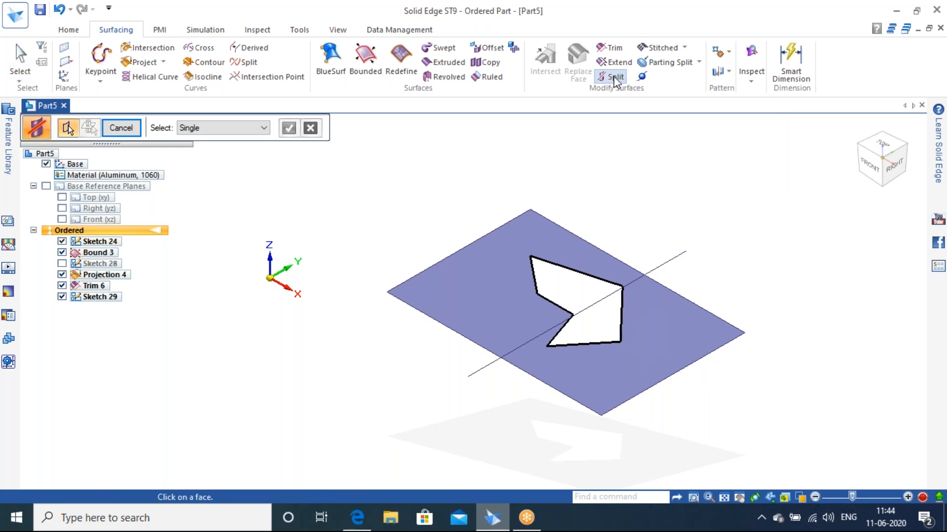
click(496, 290)
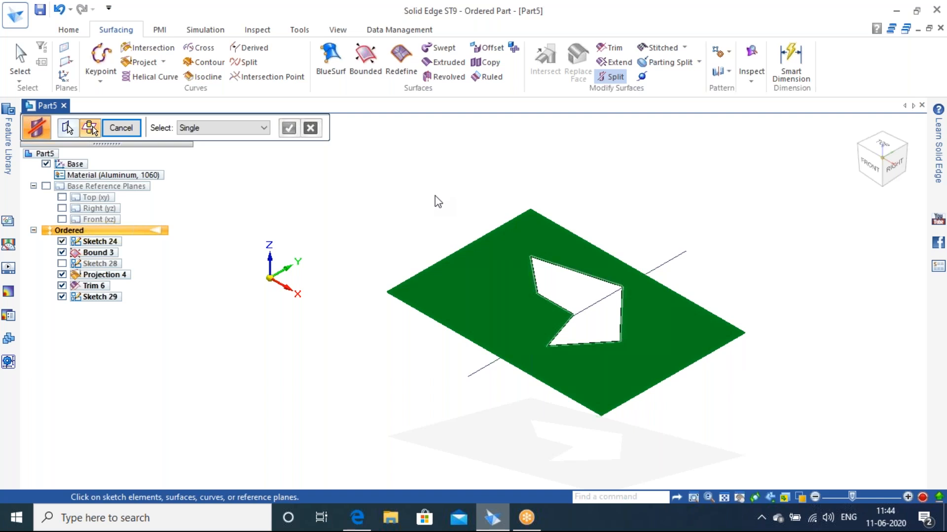
click(671, 269)
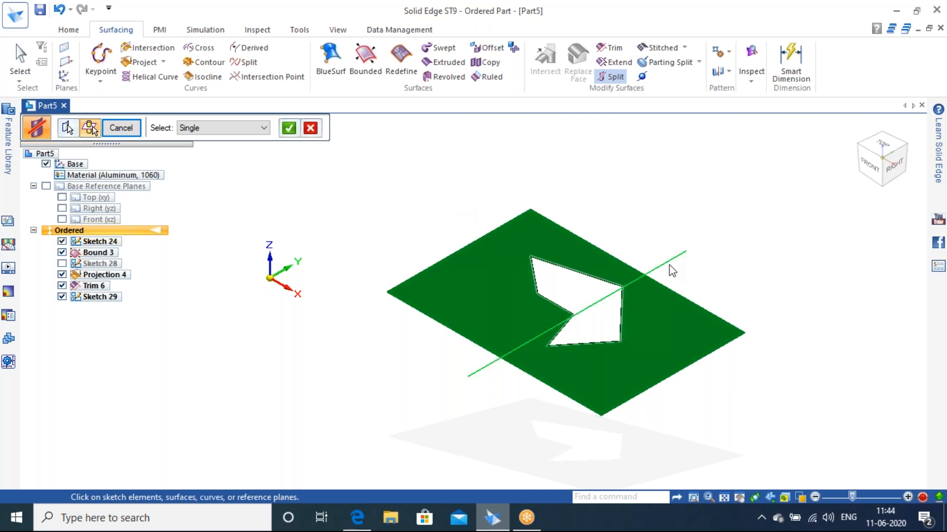
click(296, 128)
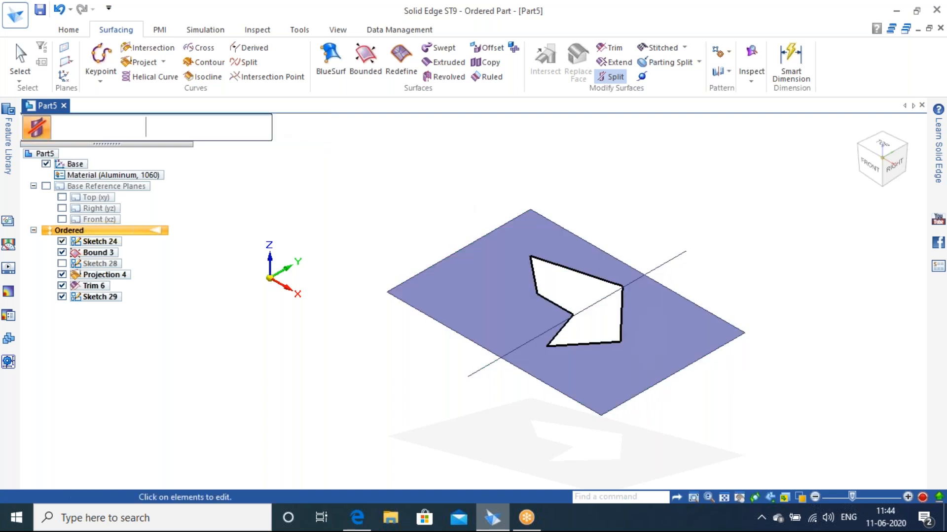
click(127, 128)
click(129, 129)
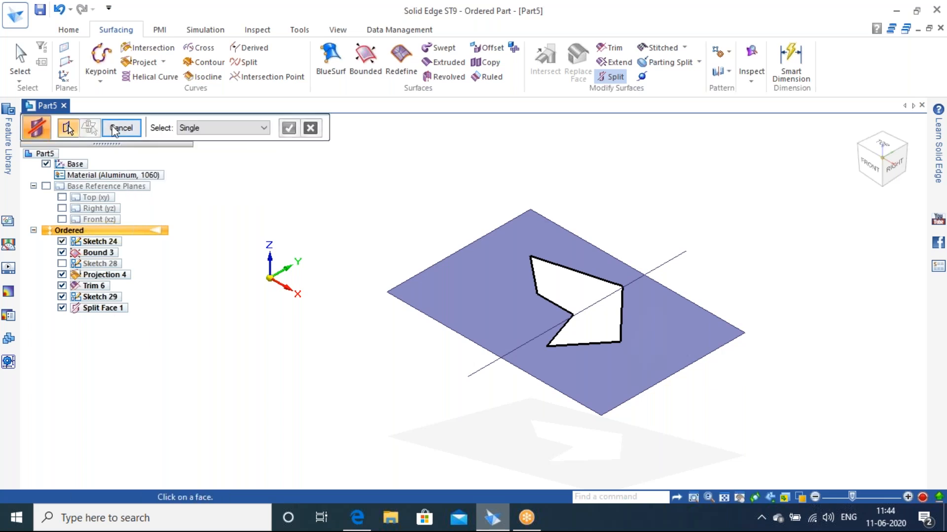
- Undo the face split, line sketch, trim, projected curve and polygon sketch, back to the rectangular bounded surface
click(489, 68)
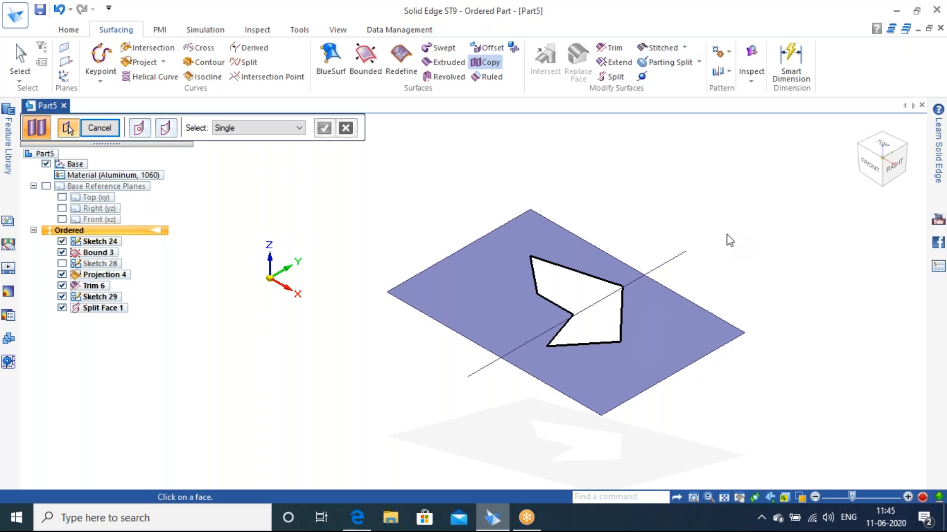
key(Escape)
key(ctrl+z)
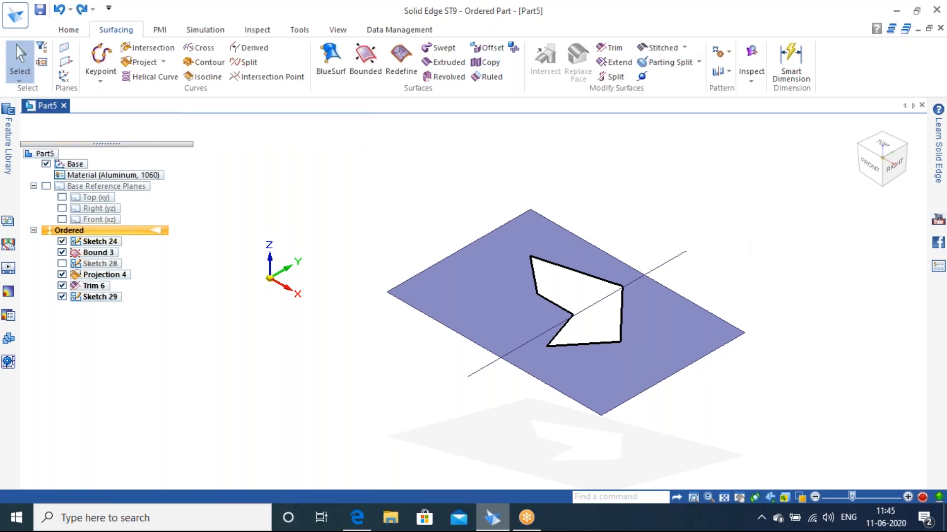
key(ctrl+z)
key(ctrl+z)
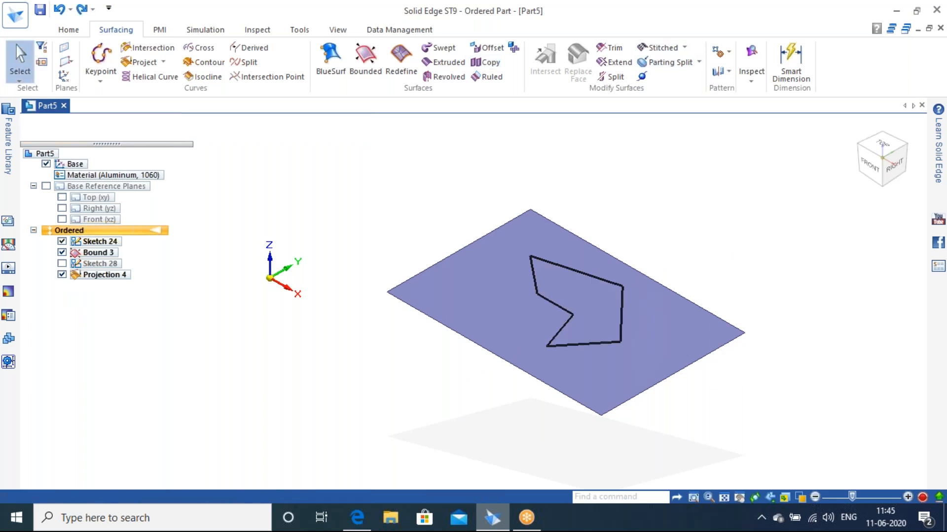
key(ctrl+z)
key(ctrl+z)
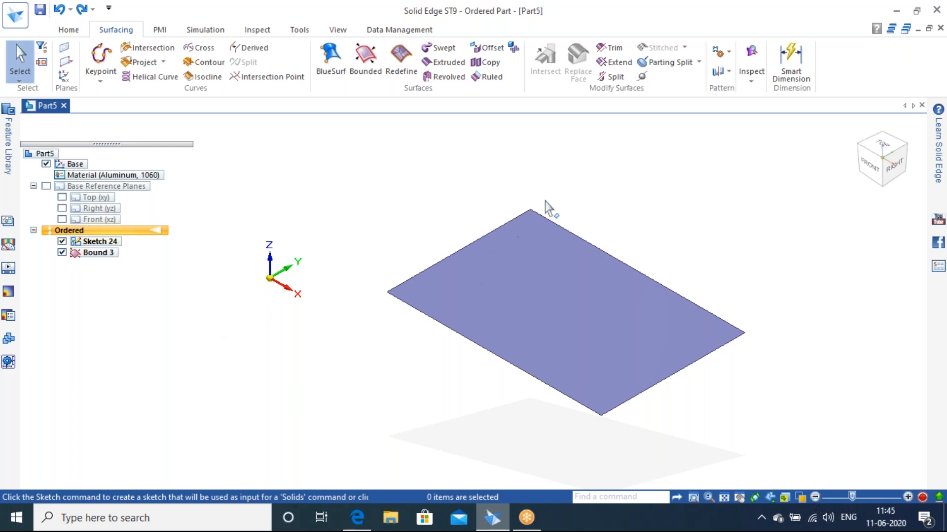
- Extrude the rectangular sketch 100 mm upward as an extruded surface around the bounded surface
scroll(545, 201, down, 2)
scroll(594, 181, up, 2)
click(456, 64)
click(664, 312)
right_click(647, 246)
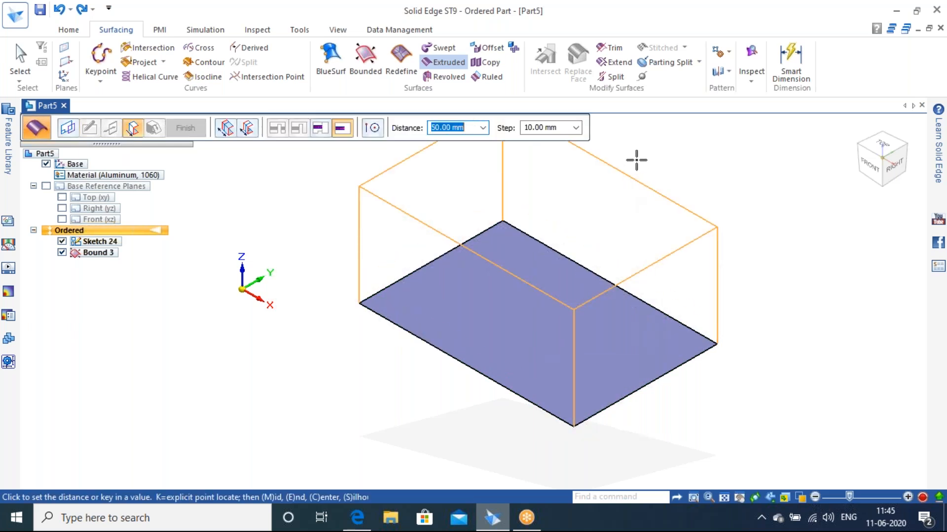
text(100)
key(Tab)
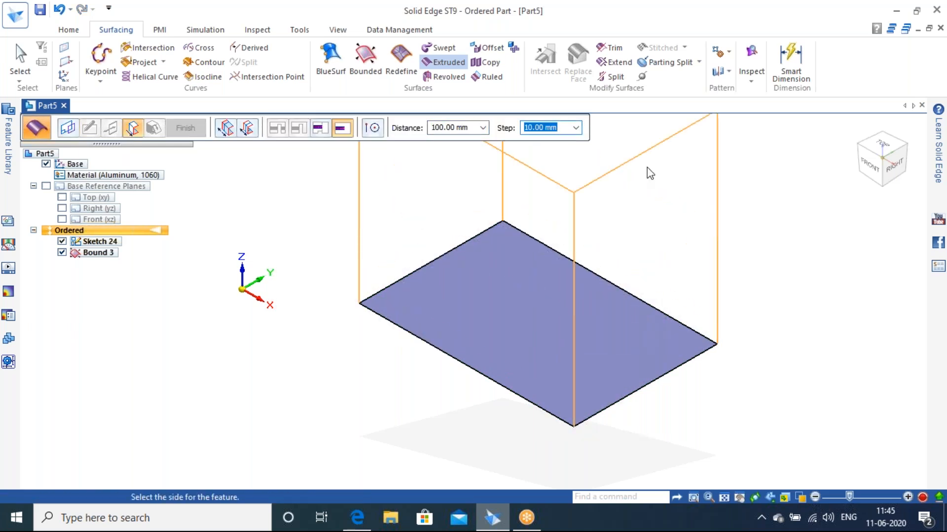
click(308, 198)
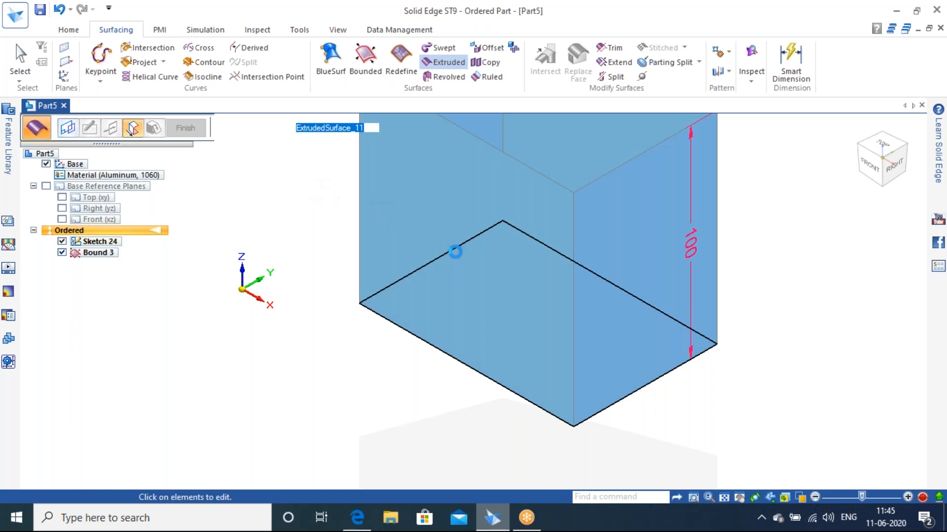
key(Escape)
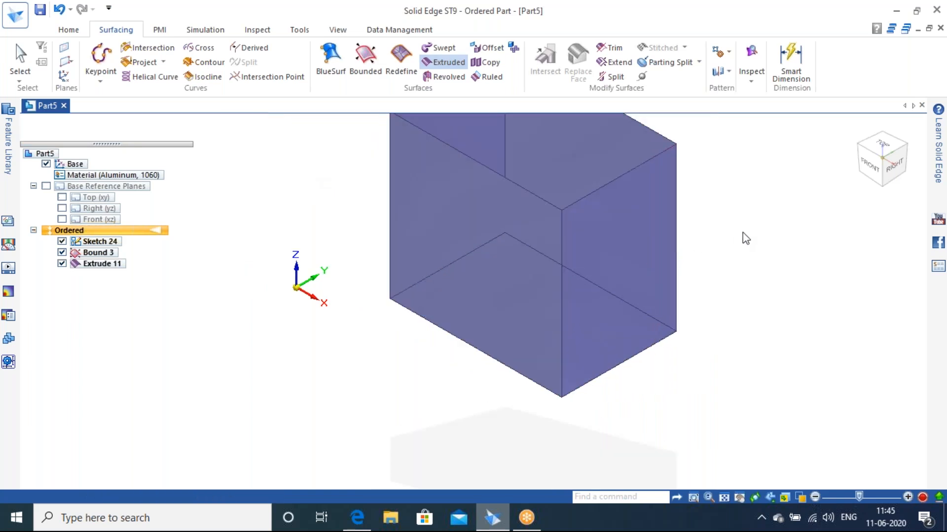
- Close the open top of the extruded surface with a bounded surface through its four upper edges
middle_drag(722, 217, 543, 327)
middle_drag(554, 199, 513, 237)
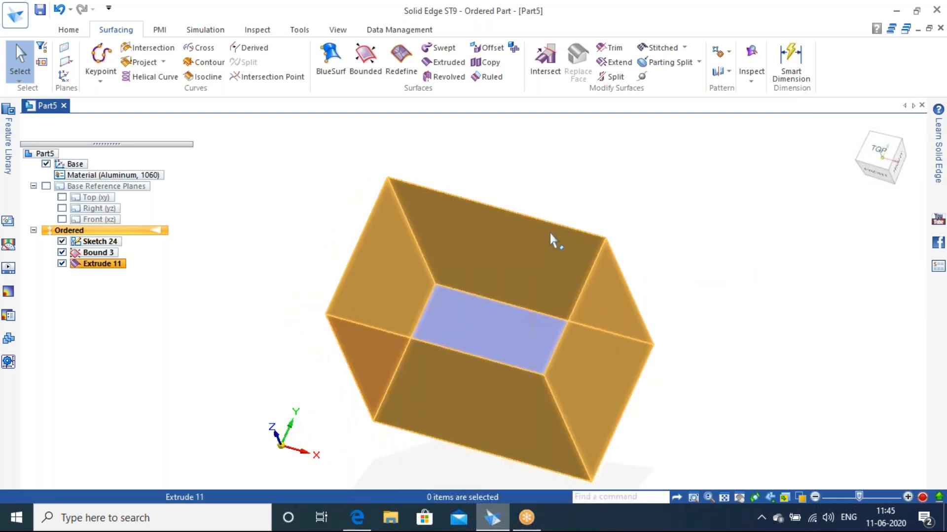
click(378, 61)
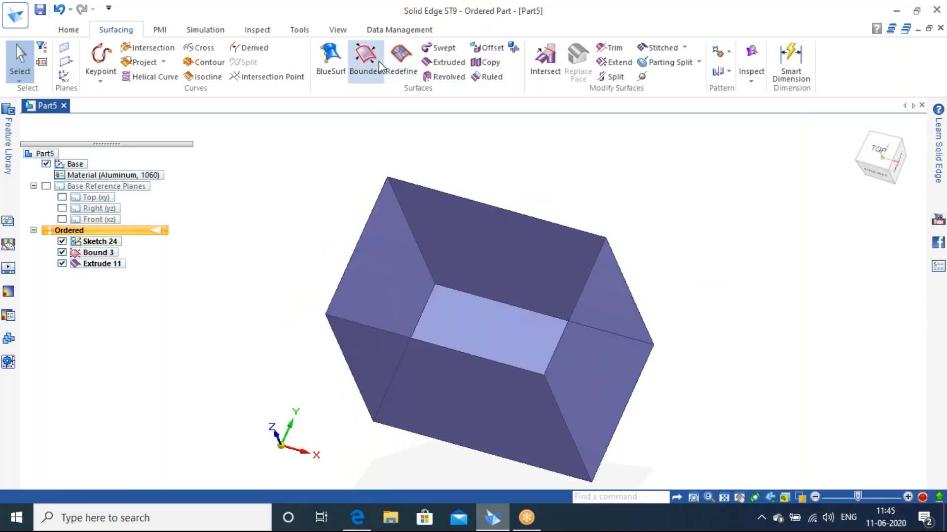
click(469, 200)
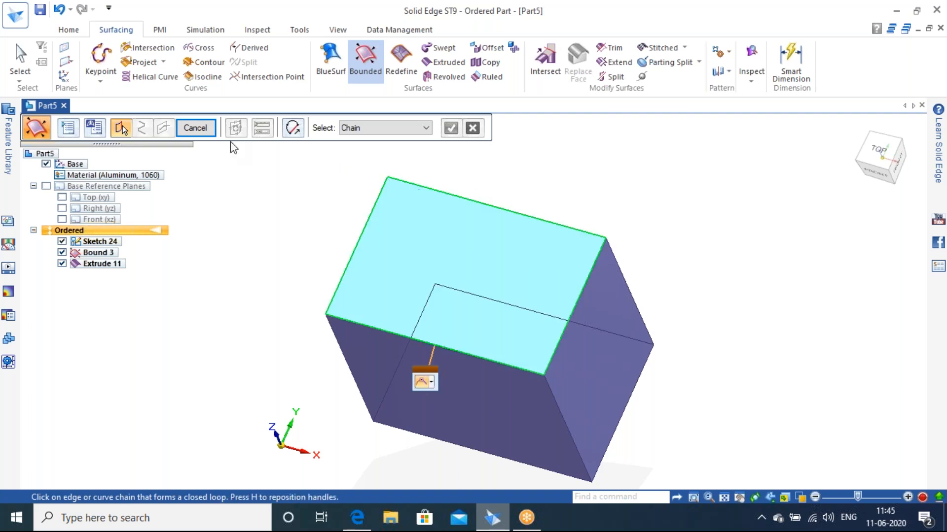
click(452, 129)
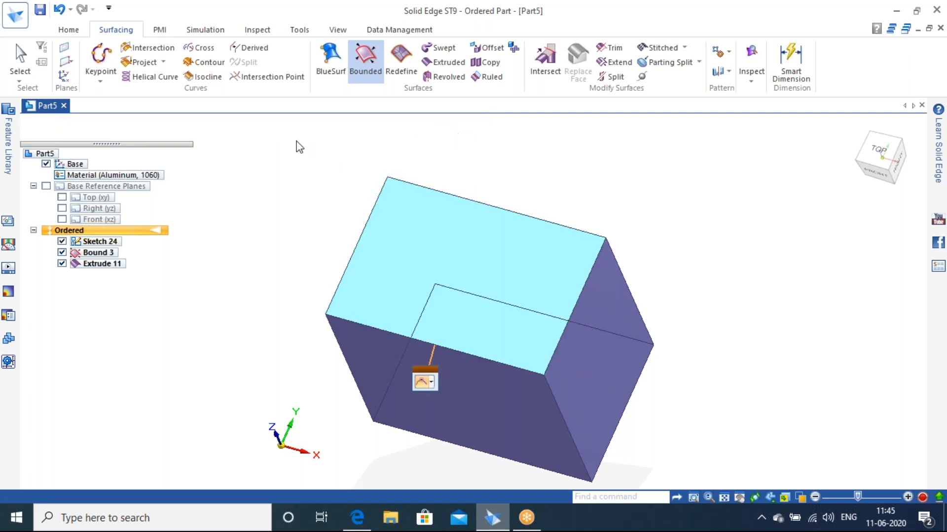
click(196, 128)
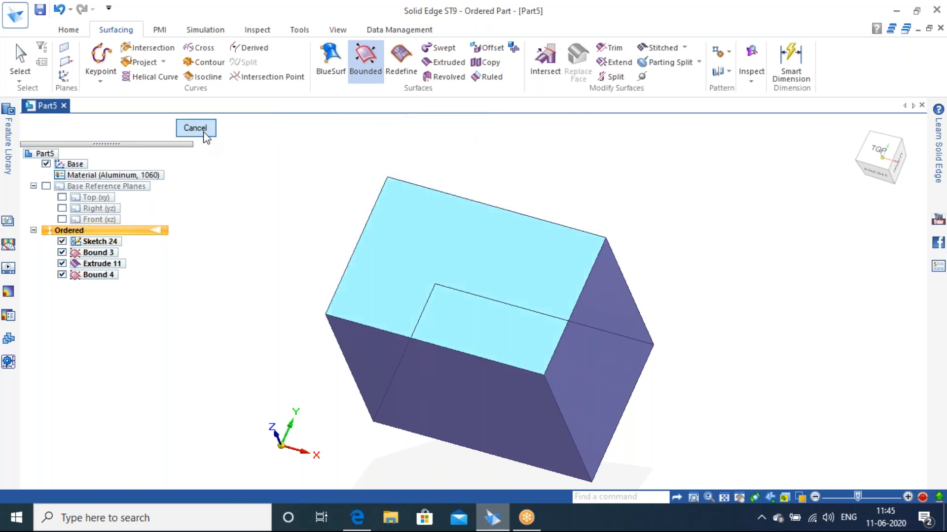
click(202, 129)
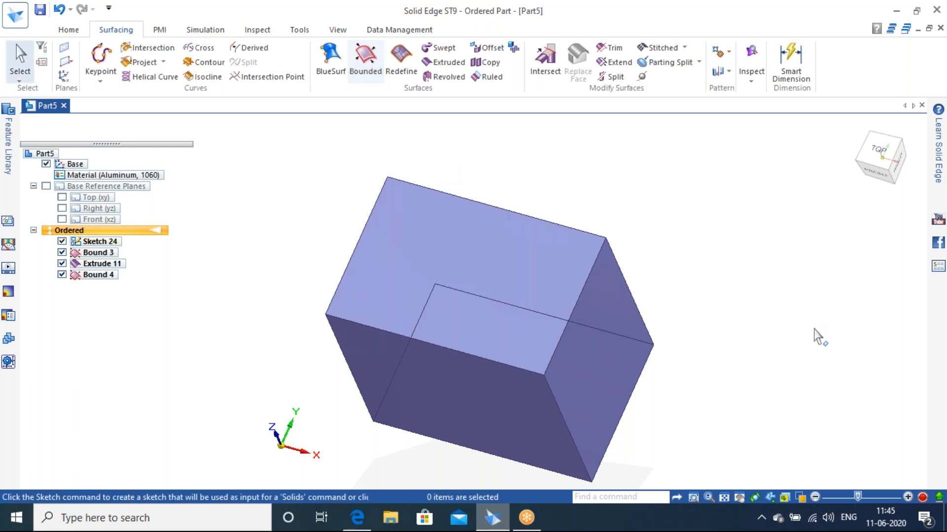
middle_drag(796, 262, 670, 214)
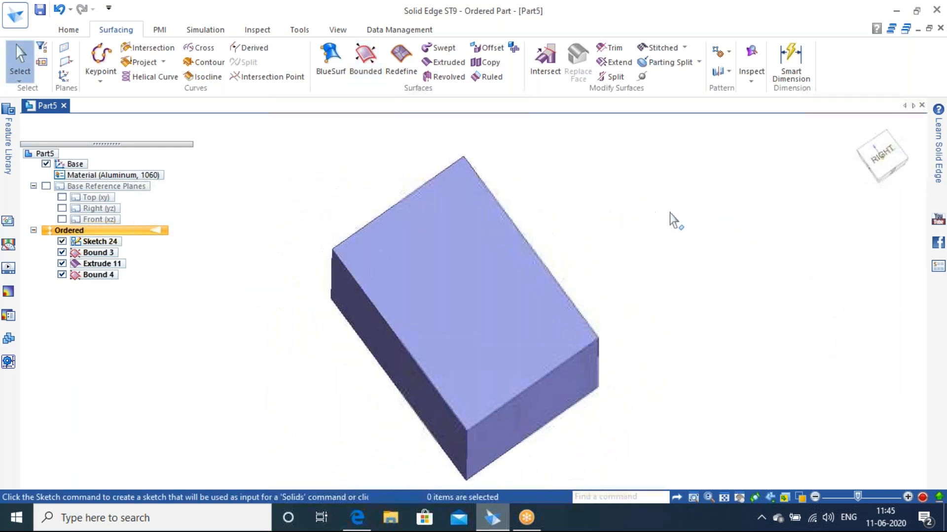
click(858, 130)
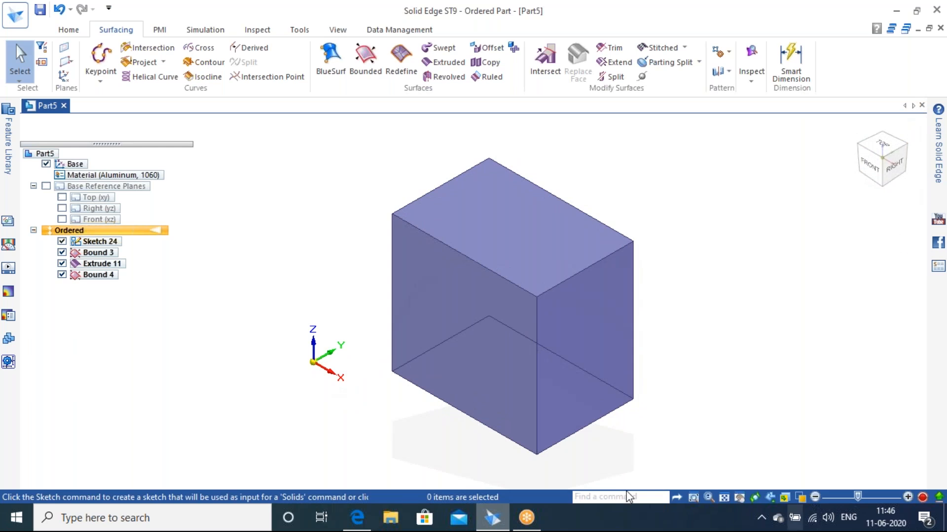
click(352, 30)
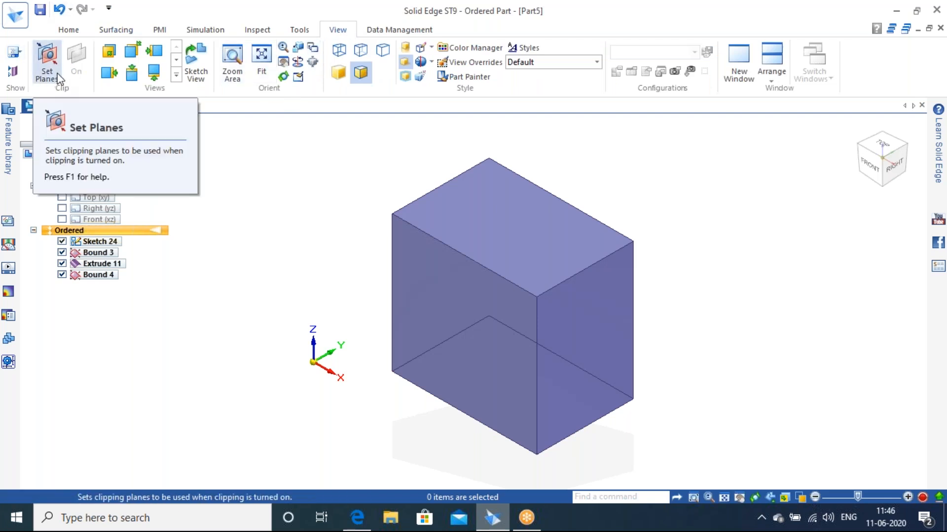
click(119, 31)
click(154, 30)
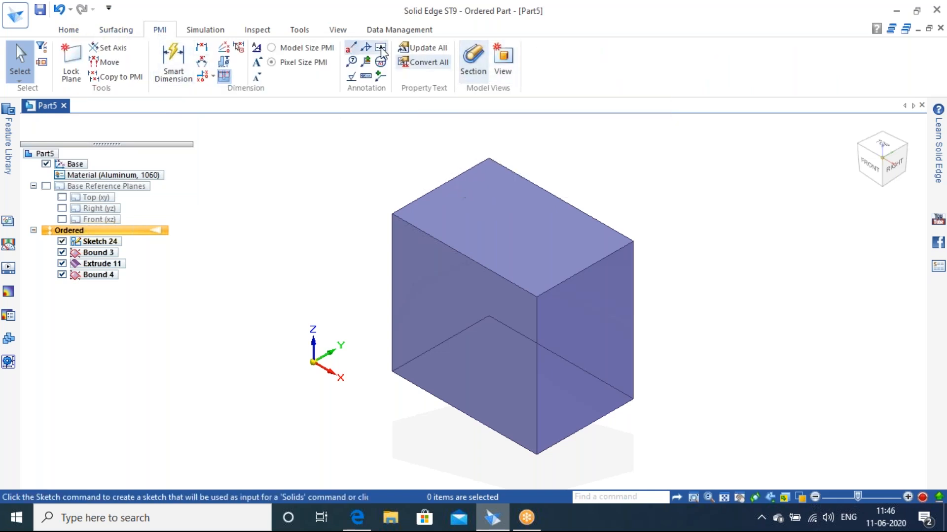
- Try to clip the box view with planes offset 10 mm from its right end face, and turn the clipping off
click(348, 31)
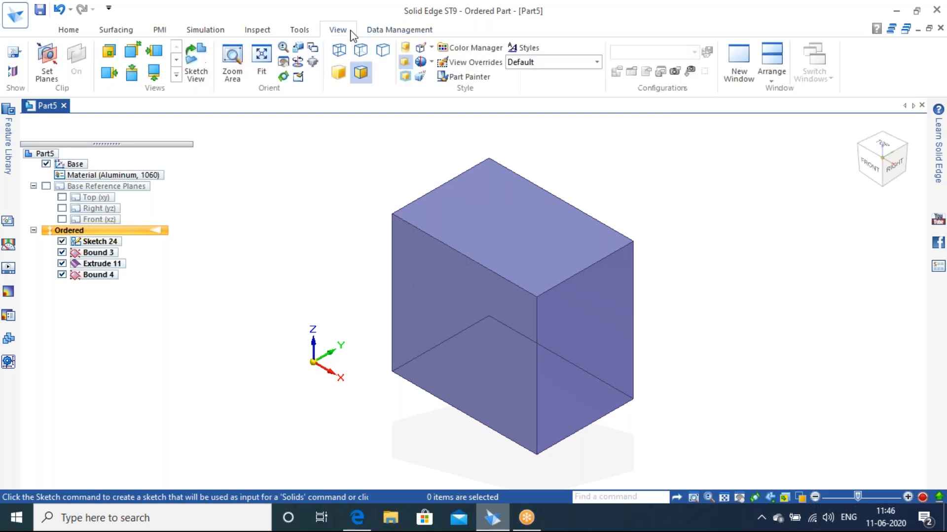
click(59, 59)
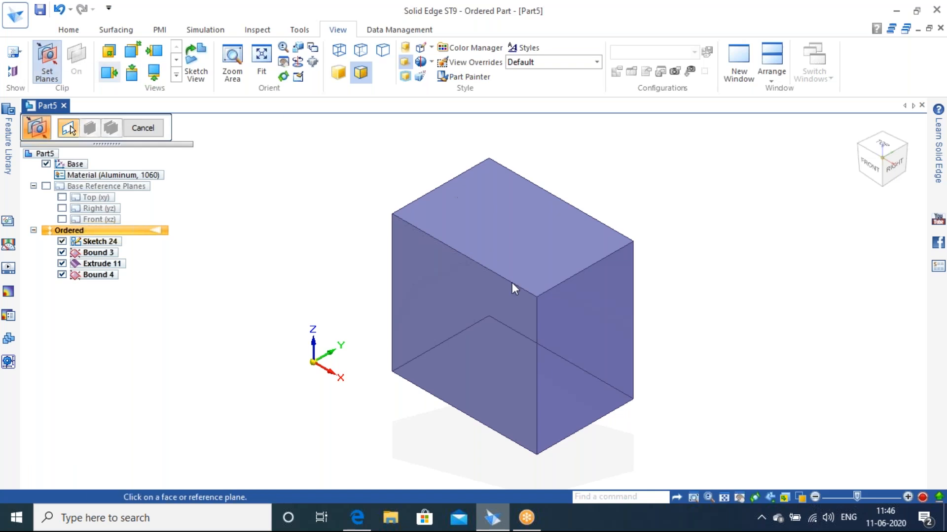
click(582, 323)
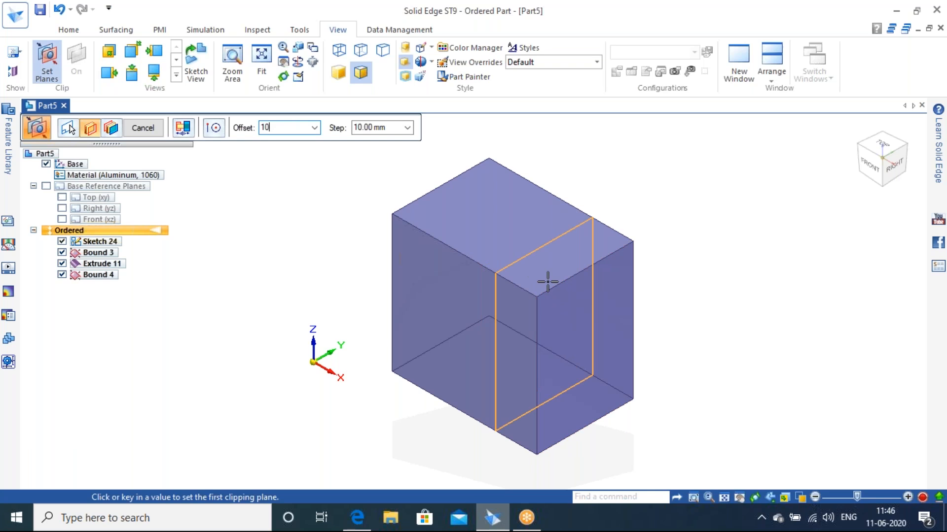
key(Return)
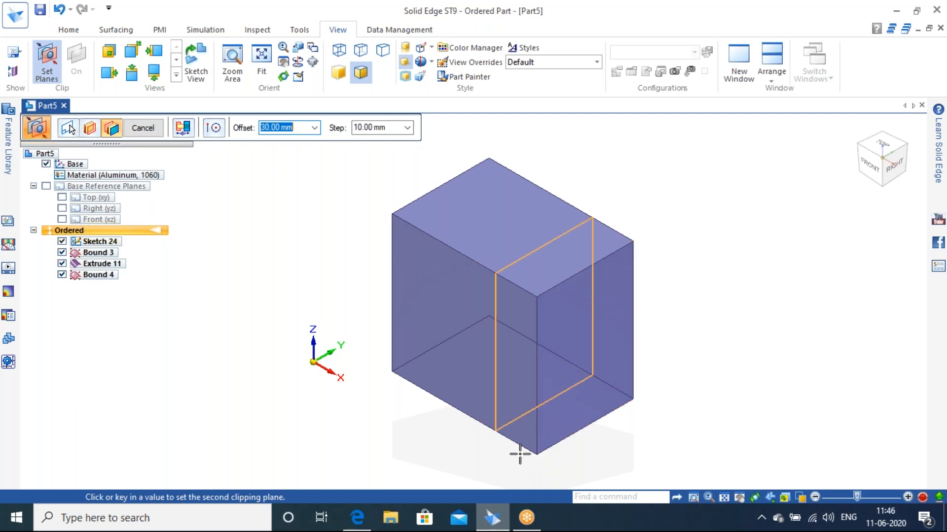
key(Return)
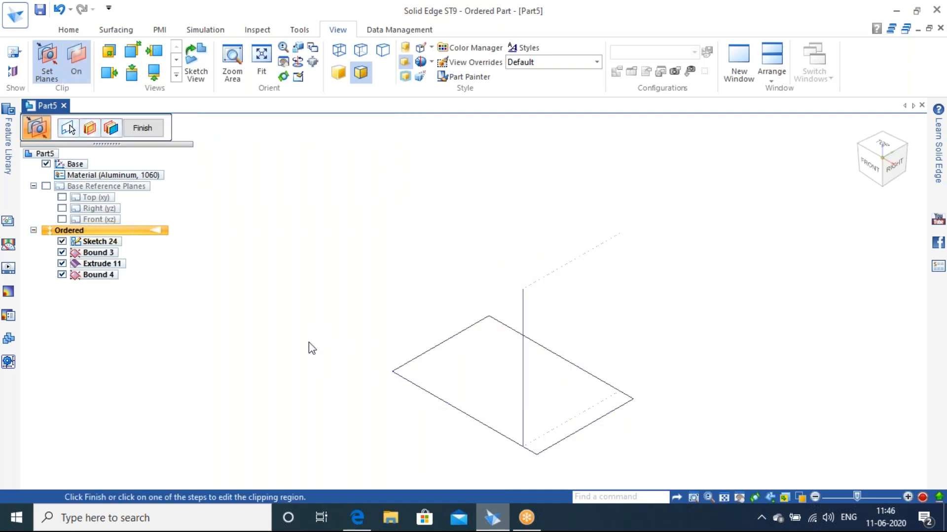
click(141, 129)
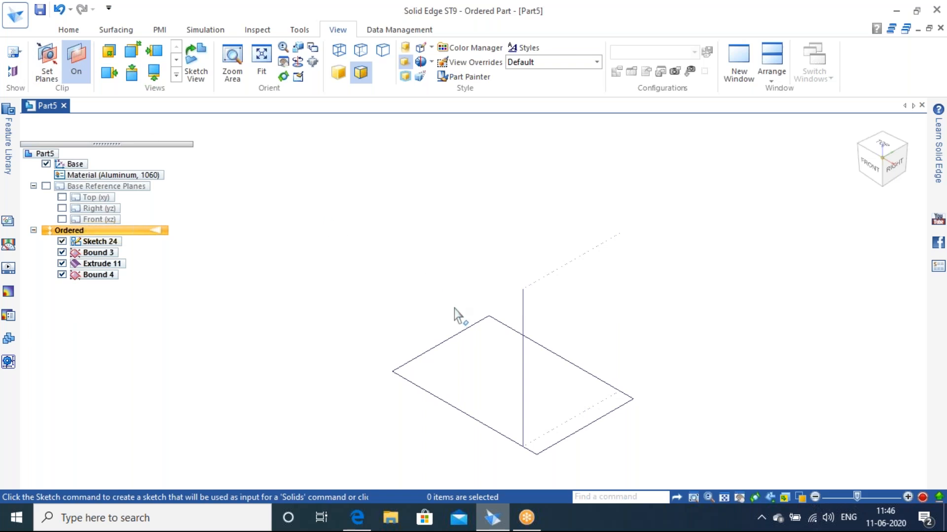
middle_drag(459, 323, 502, 291)
click(76, 62)
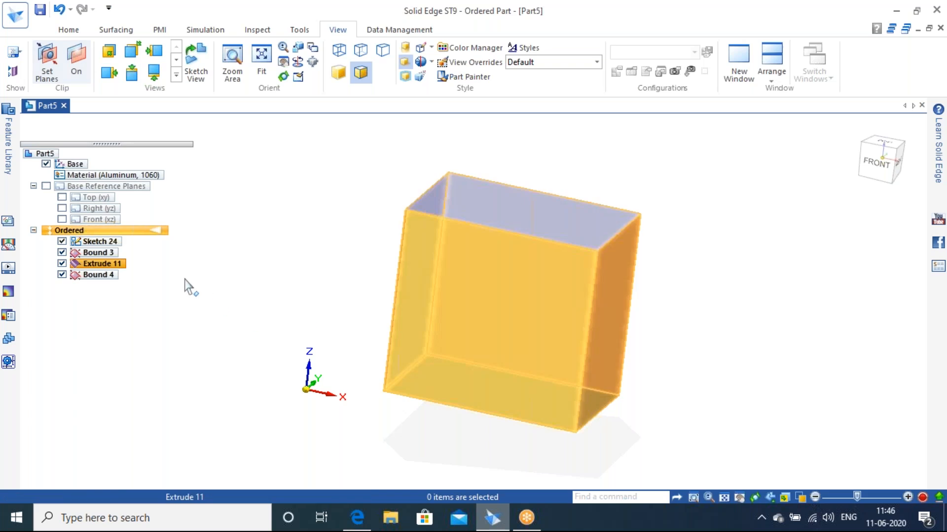
- Try setting the clipping planes again from the right end face with a 10 mm offset, and switch clipping off
click(47, 62)
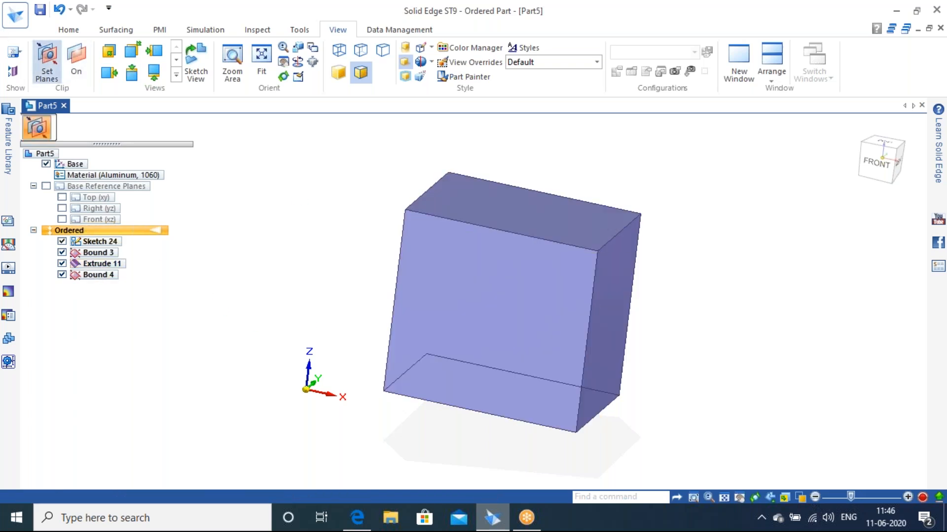
click(617, 291)
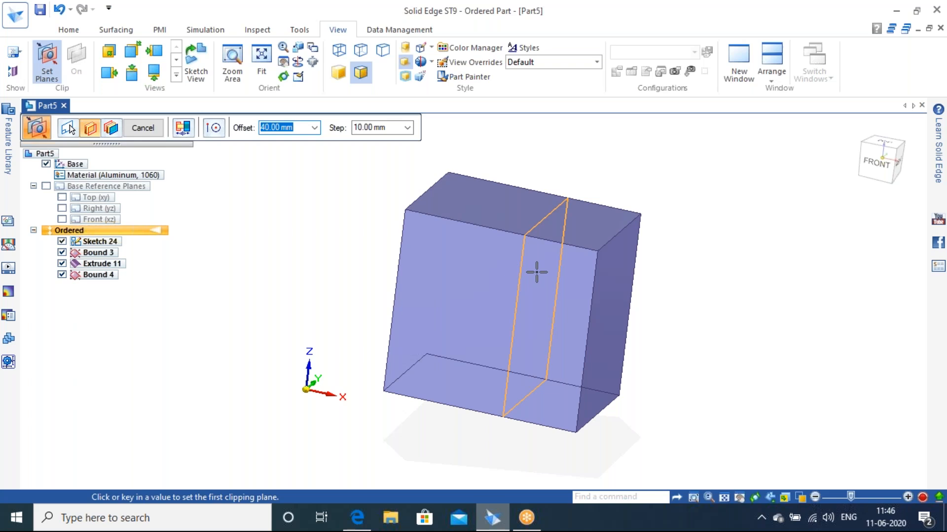
text(10)
key(Return)
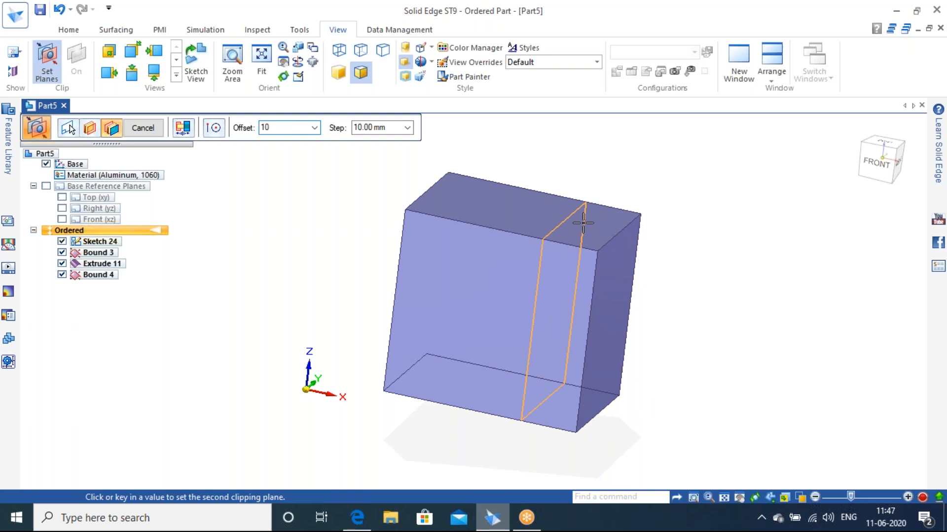
key(Return)
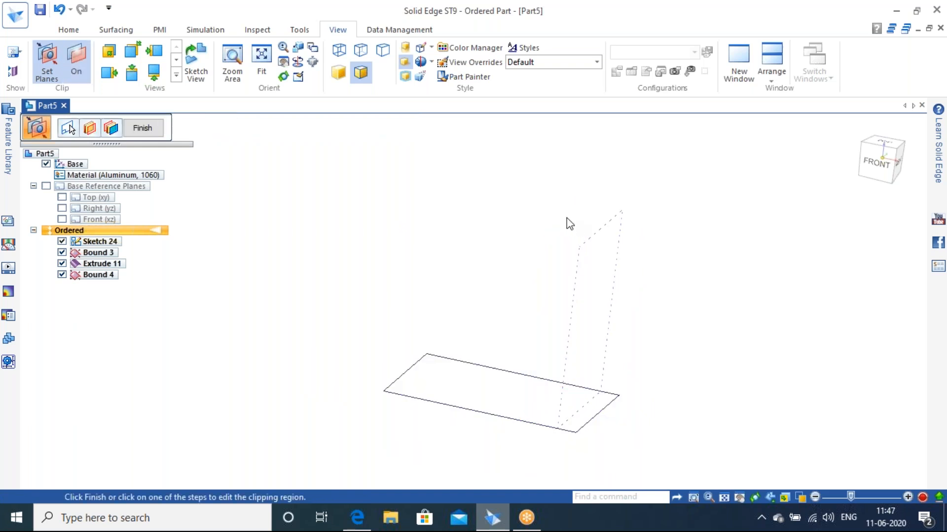
key(Escape)
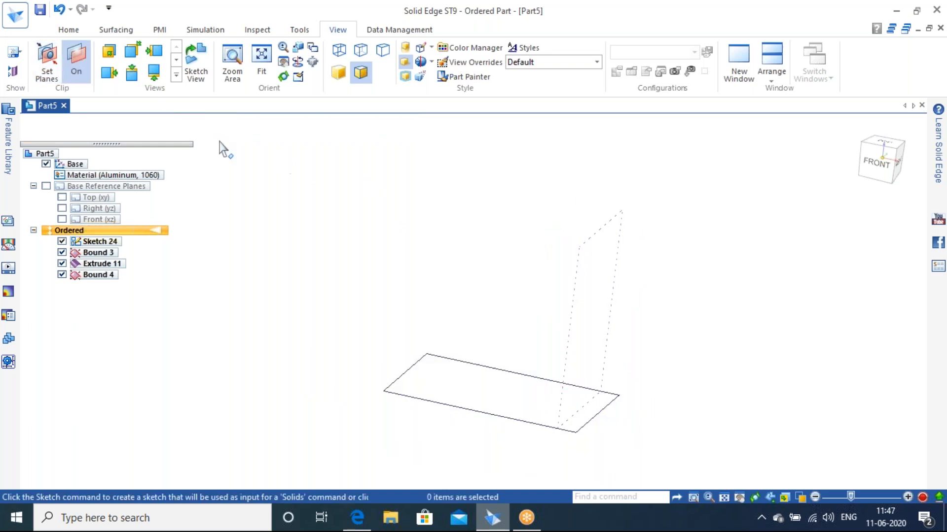
click(76, 64)
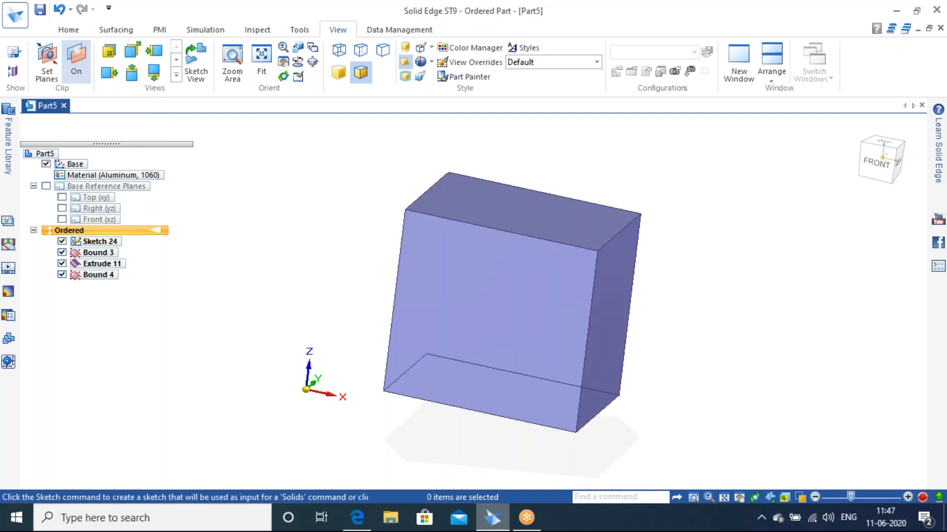
- Set two separate clipping planes parallel to the right end face to isolate a middle section of the box
click(49, 55)
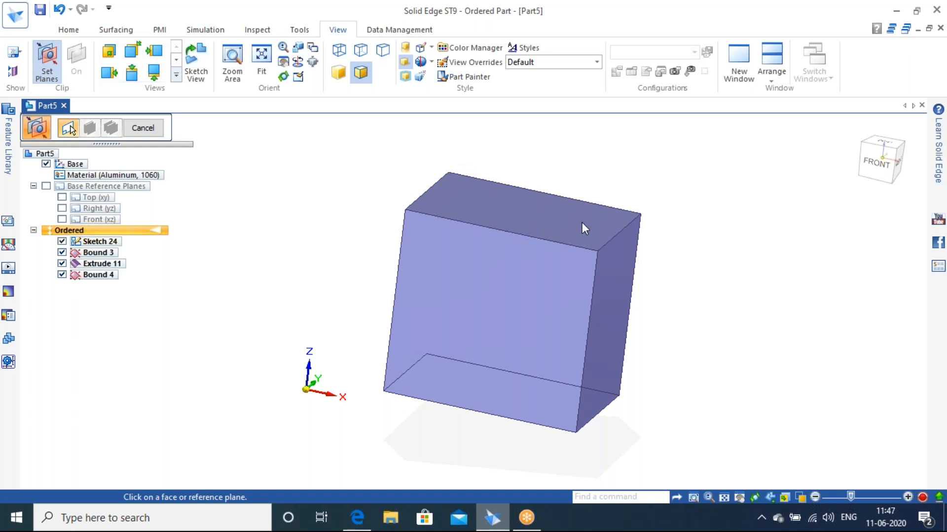
click(613, 268)
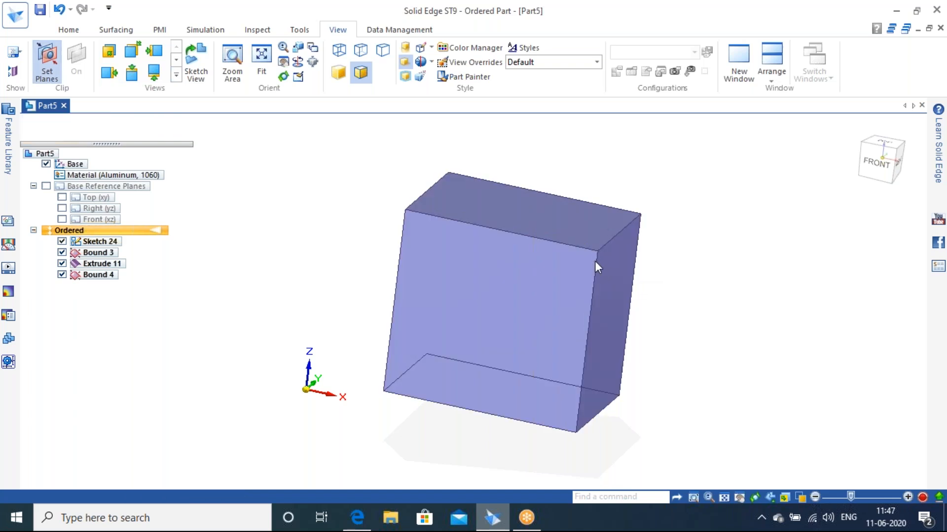
click(567, 250)
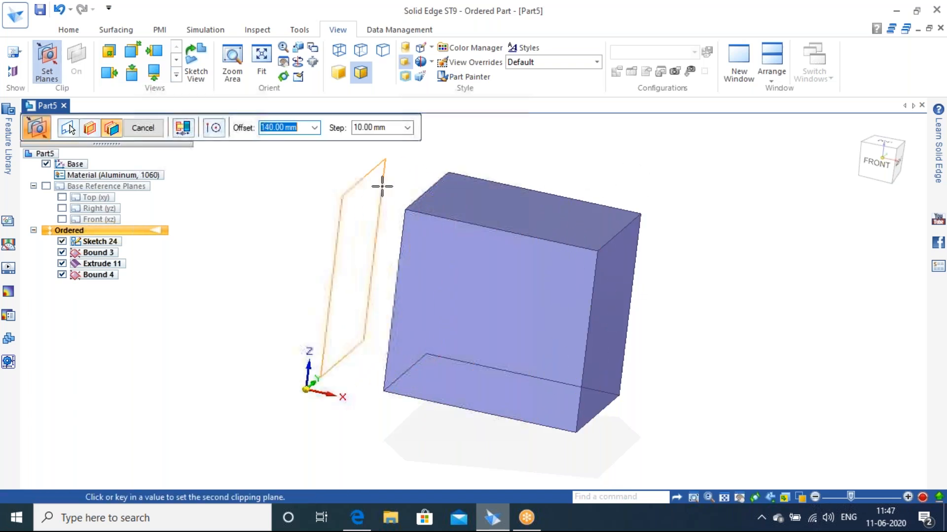
middle_drag(382, 186, 404, 204)
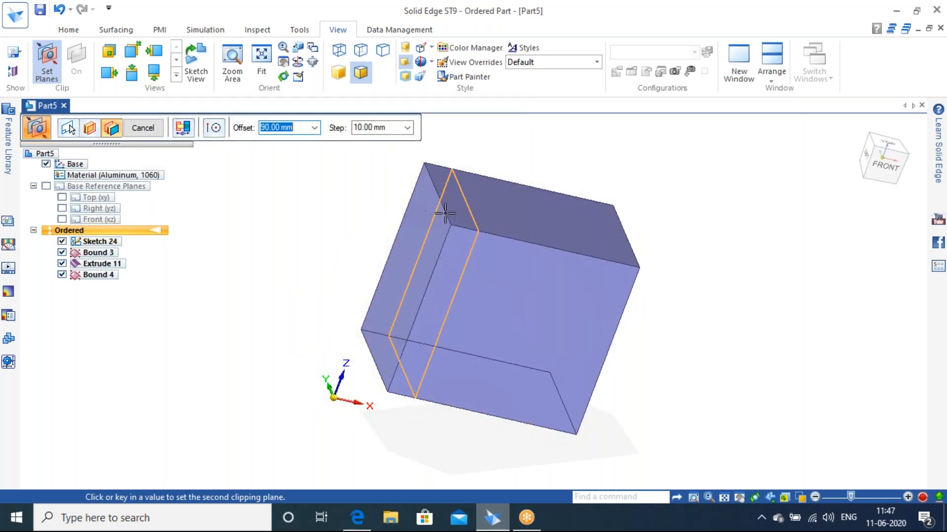
click(466, 222)
middle_drag(621, 237, 420, 188)
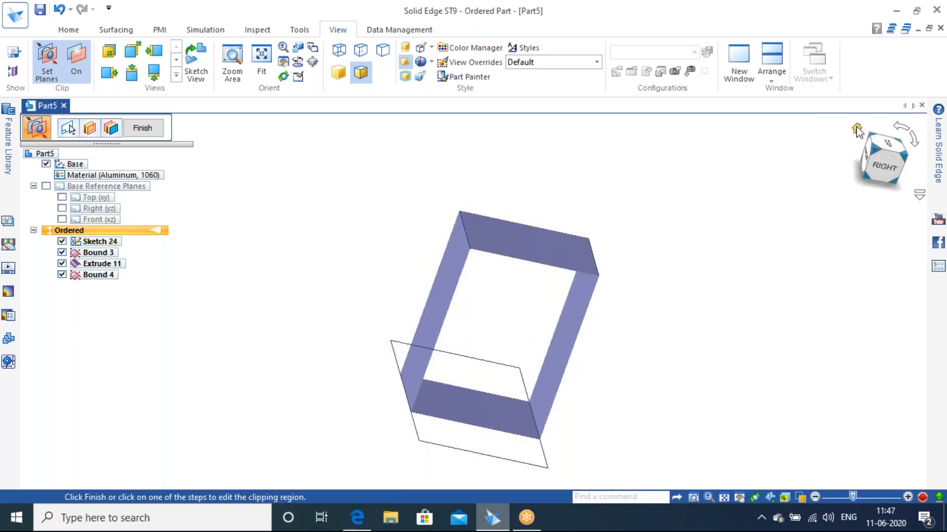
click(857, 129)
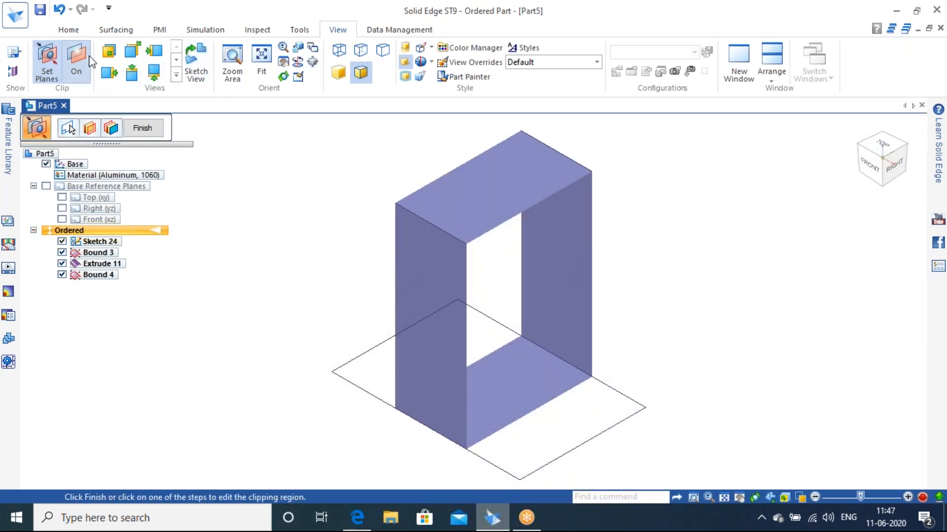
- Turn the clipping off and back on to compare the full box with its clipped middle section
click(90, 60)
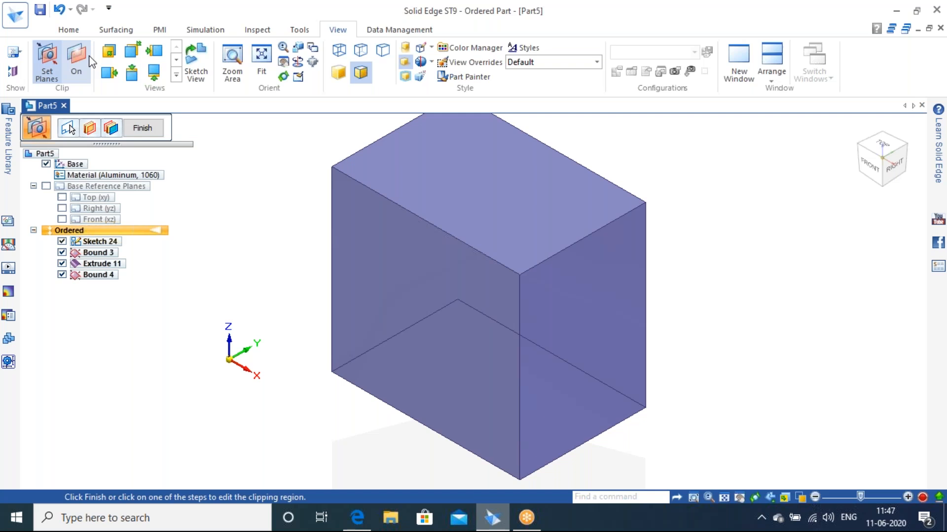
click(89, 60)
mouse_move(738, 328)
middle_down()
mouse_move(715, 241)
mouse_move(735, 350)
mouse_move(750, 302)
mouse_move(754, 310)
mouse_move(769, 296)
middle_up()
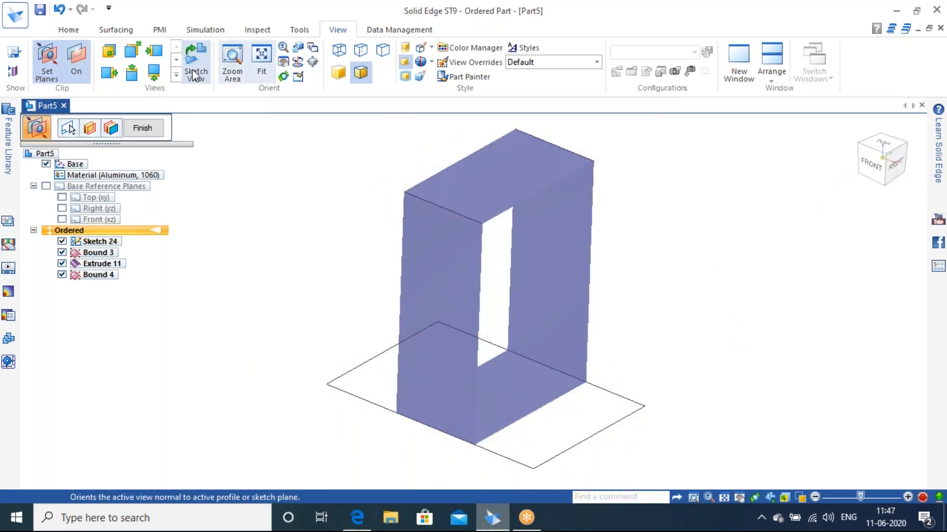
- Inspect the full box from another angle, restore the isometric view, and toggle the clipping on and off
click(142, 128)
middle_drag(695, 292, 665, 292)
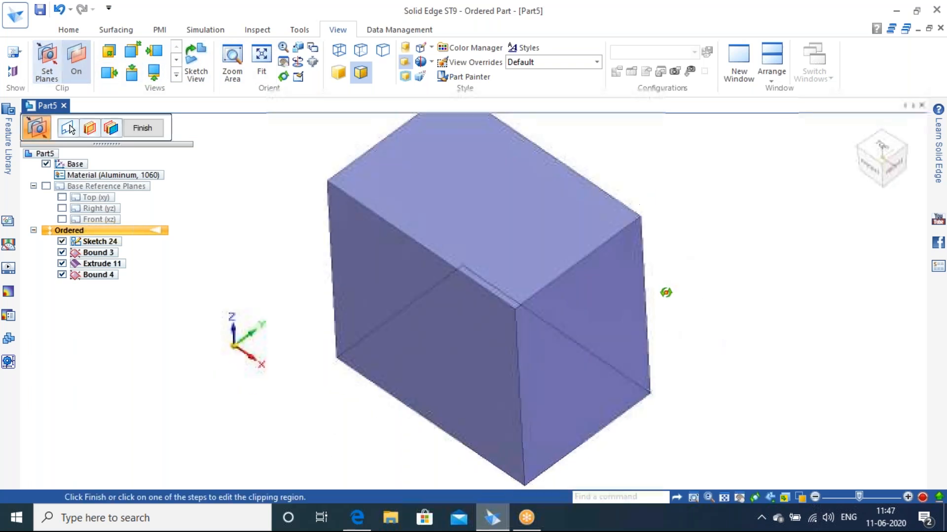
click(856, 128)
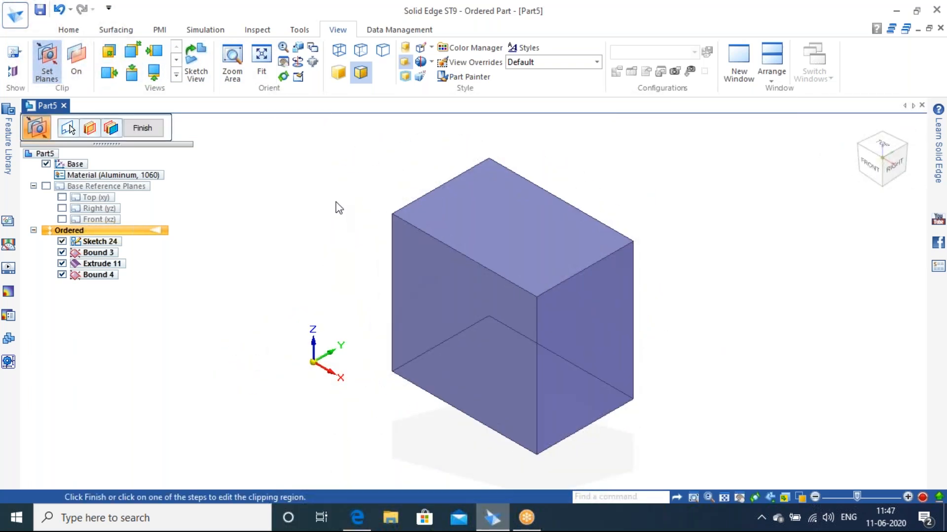
click(69, 65)
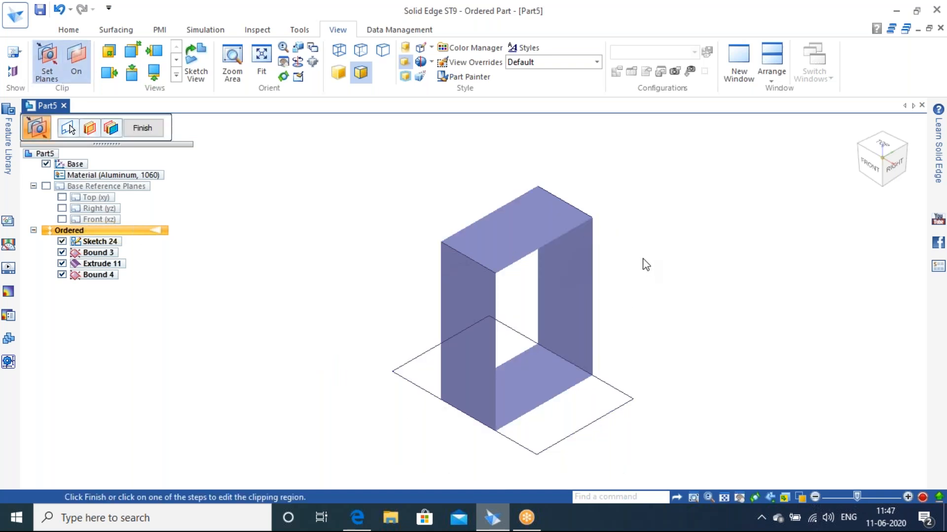
click(78, 66)
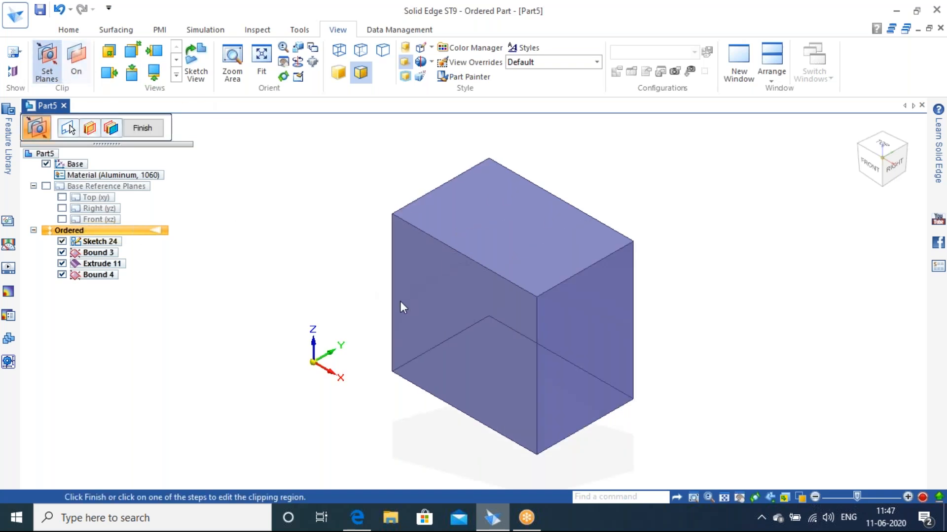
- Stitch the bottom, side and top surfaces of the box into one body with Heal stitched surfaces and 1.00e-003 mm tolerance
click(69, 30)
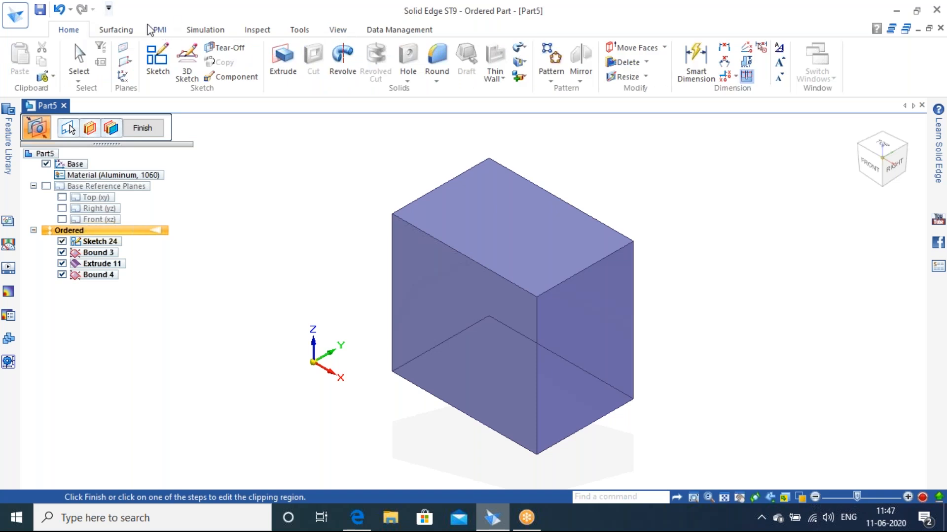
click(127, 32)
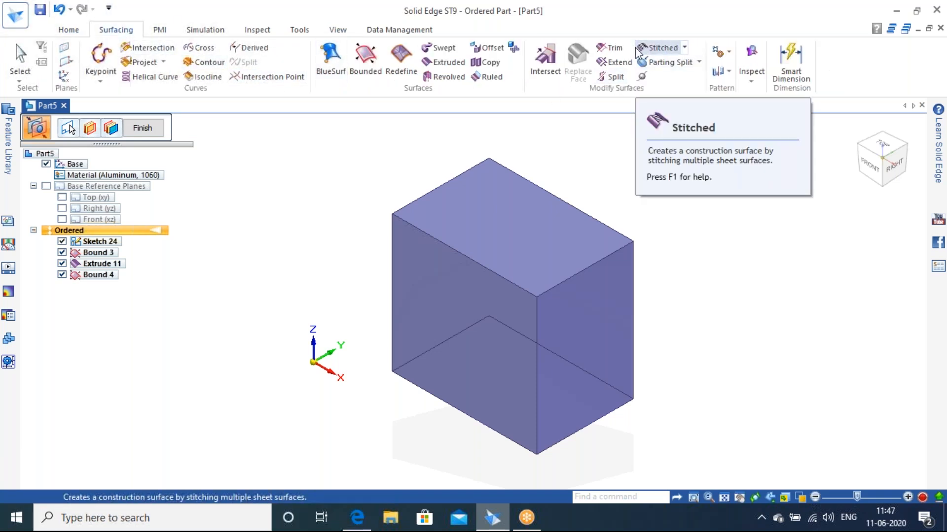
click(652, 49)
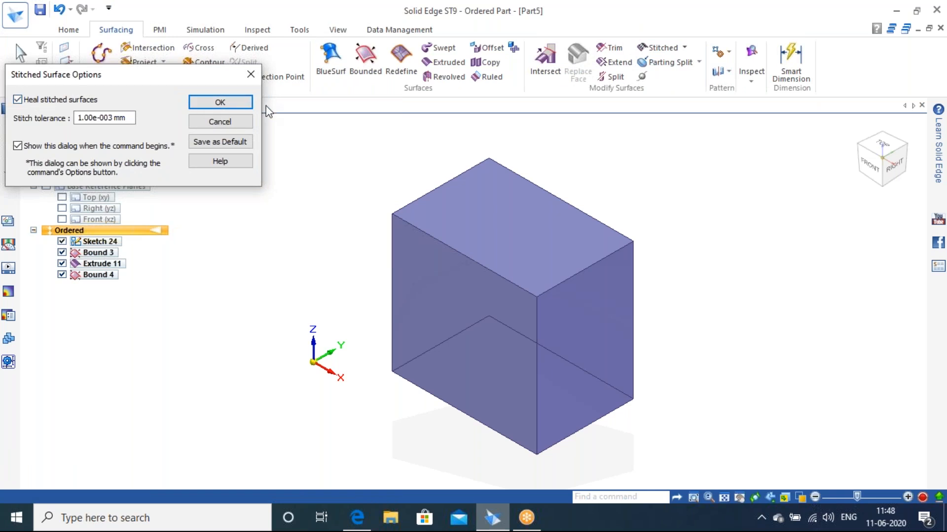
click(228, 104)
drag(714, 141, 384, 459)
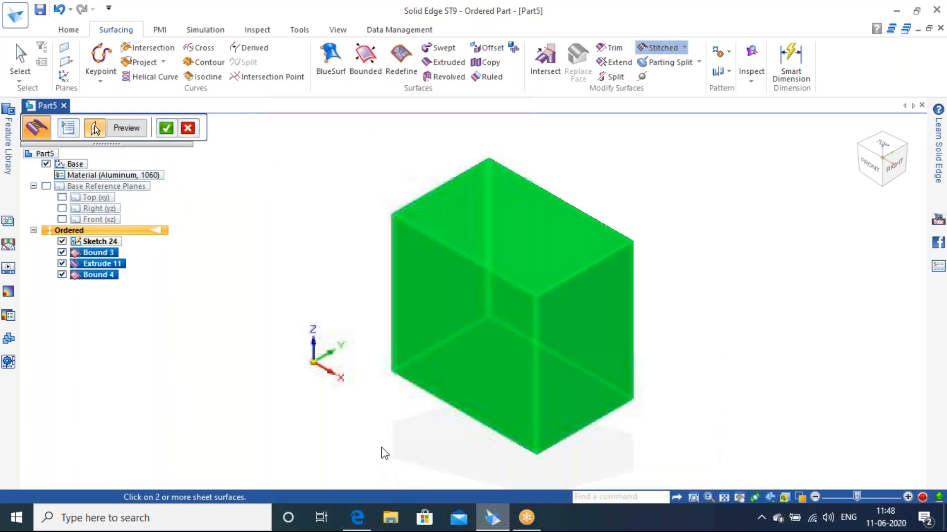
click(145, 128)
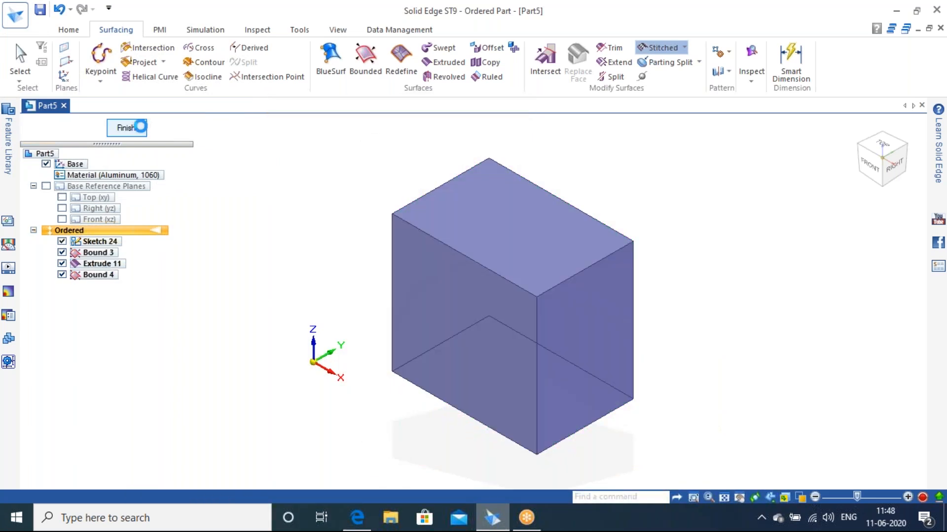
click(141, 128)
click(187, 163)
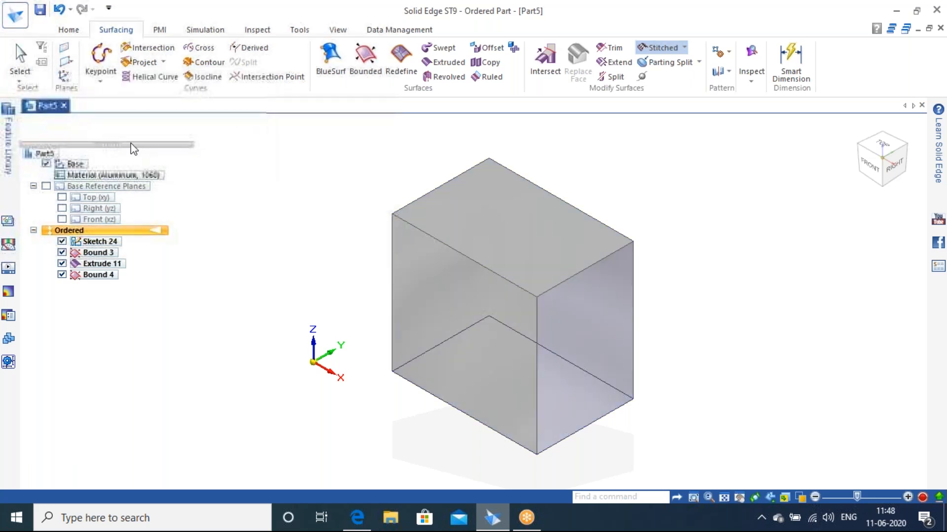
click(256, 199)
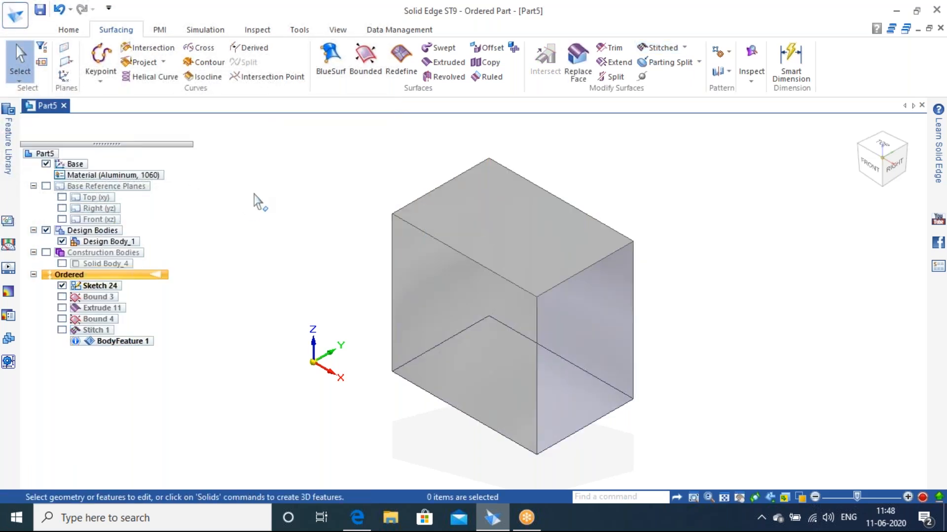
- Clip the stitched solid box to inspect its inside from several angles, and turn the clipping off
middle_drag(309, 202, 334, 194)
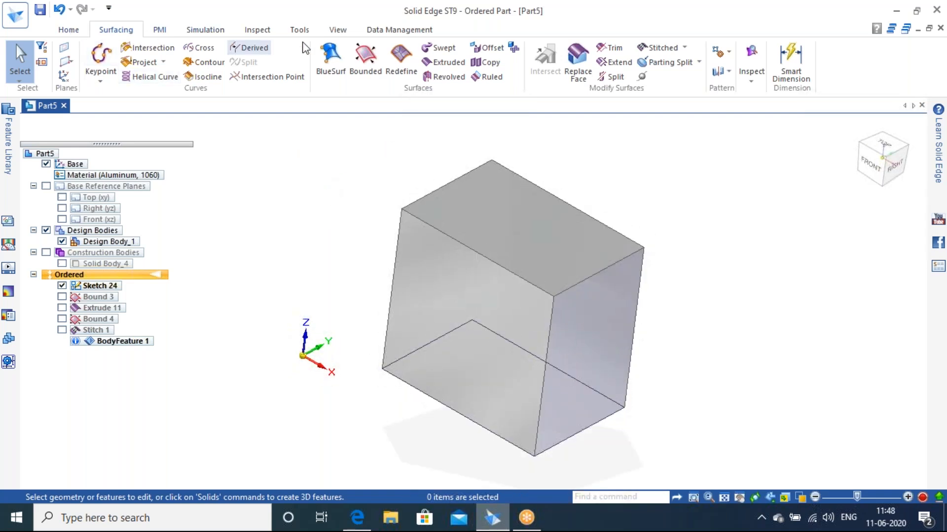
click(343, 32)
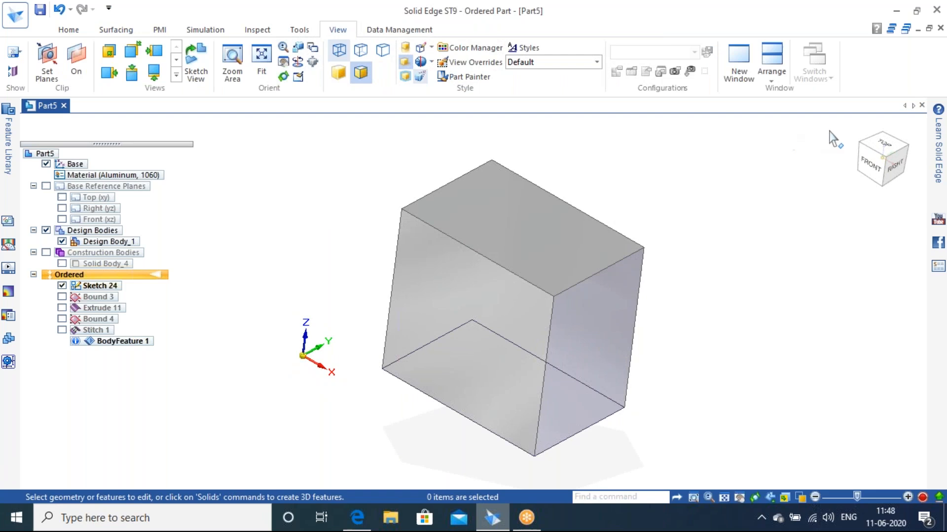
click(856, 136)
click(76, 61)
middle_drag(495, 199, 677, 324)
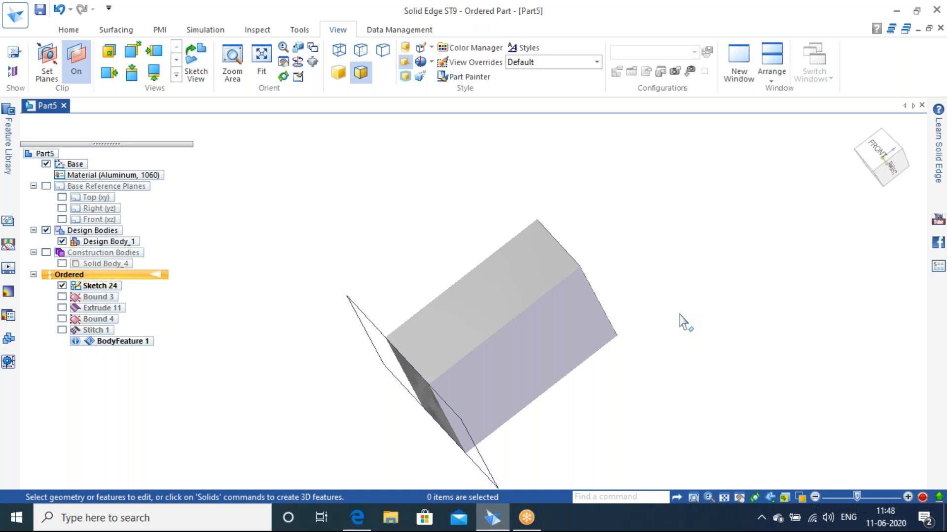
click(76, 67)
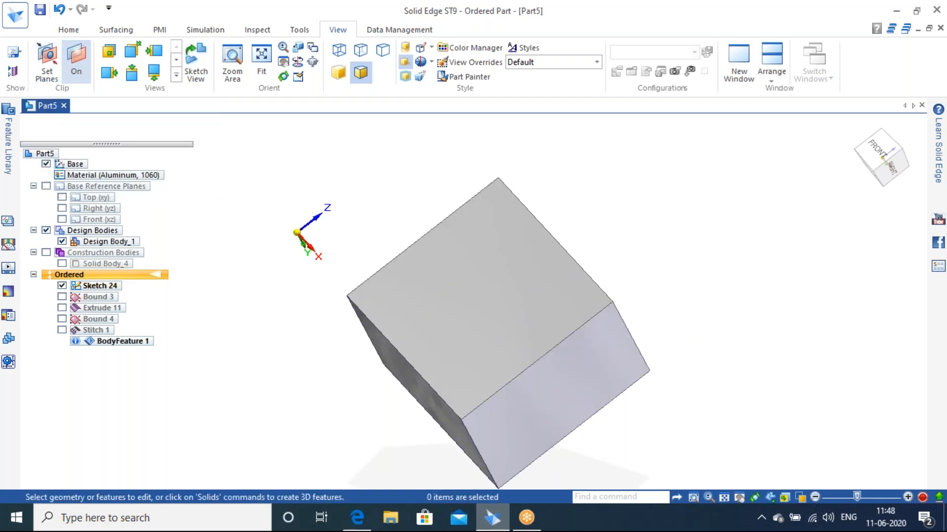
- Delete BodyFeature 1 from the ordered features
click(69, 30)
click(123, 342)
right_click(123, 342)
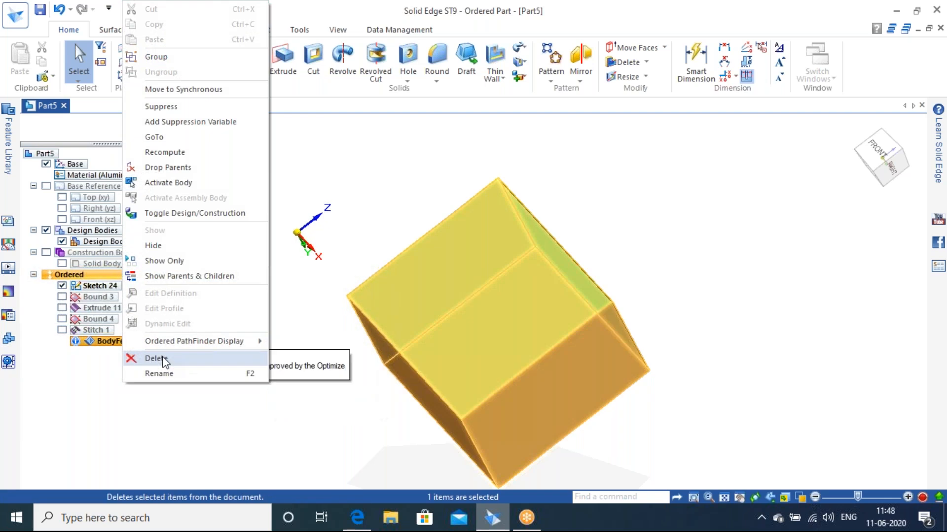
click(158, 358)
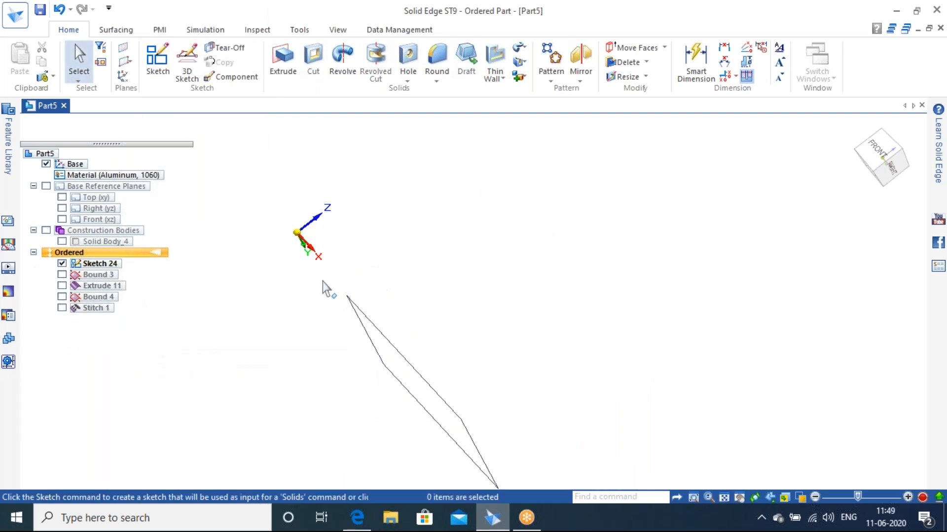
- Show the hidden box surfaces and clip the view again to inspect the inside of the stitched construction body
click(62, 297)
click(62, 297)
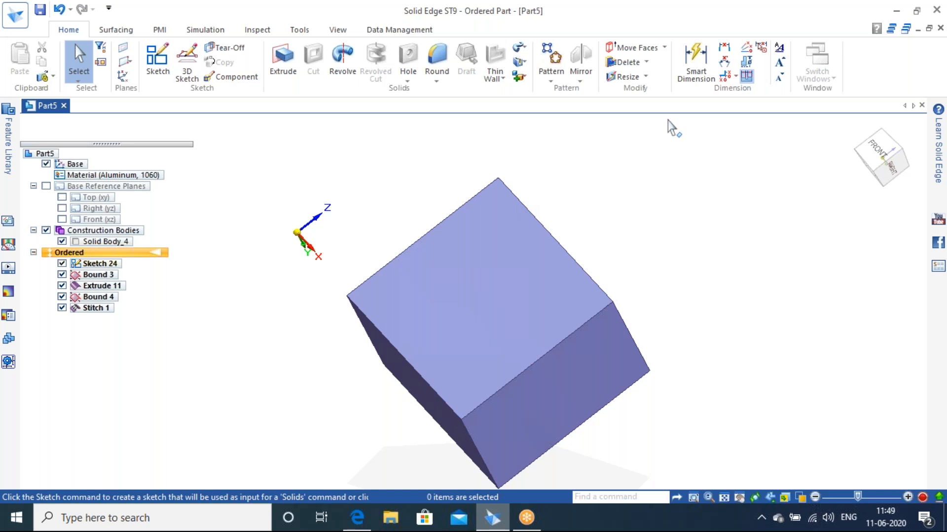
click(894, 132)
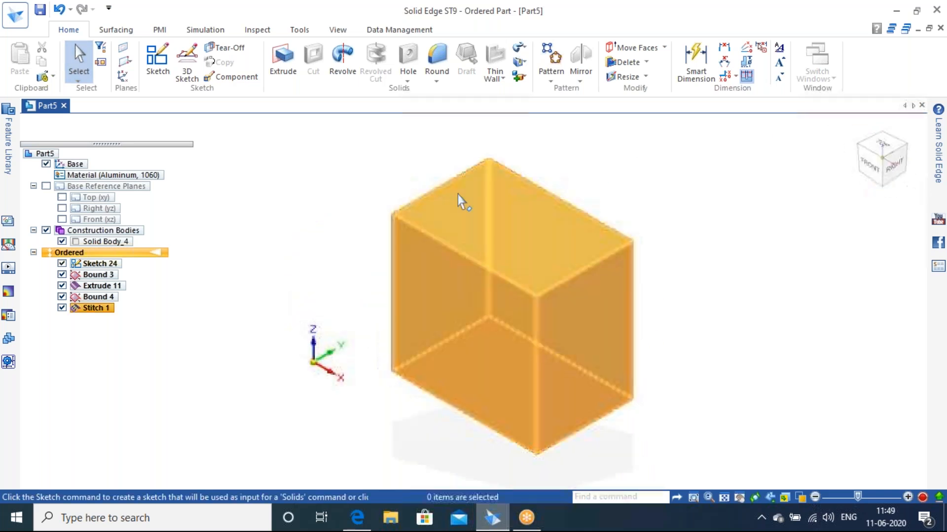
click(328, 30)
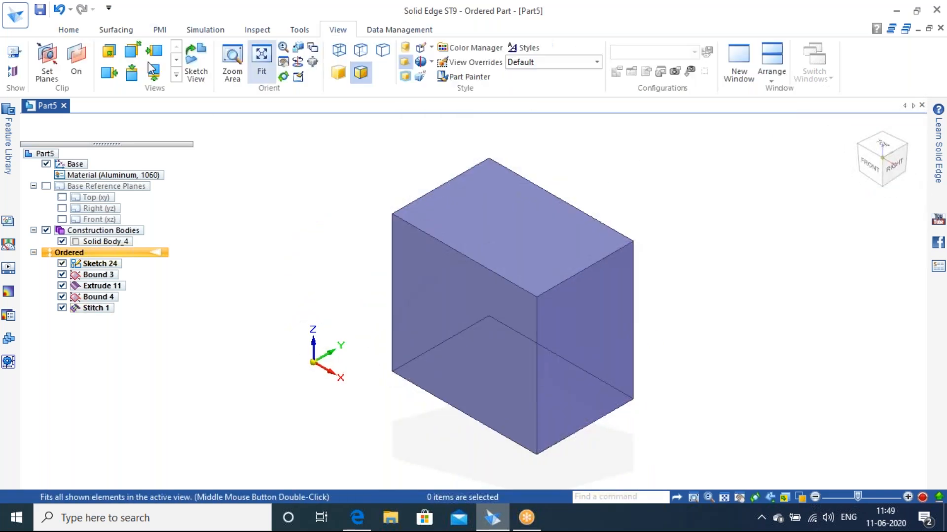
click(77, 63)
middle_drag(611, 239, 661, 301)
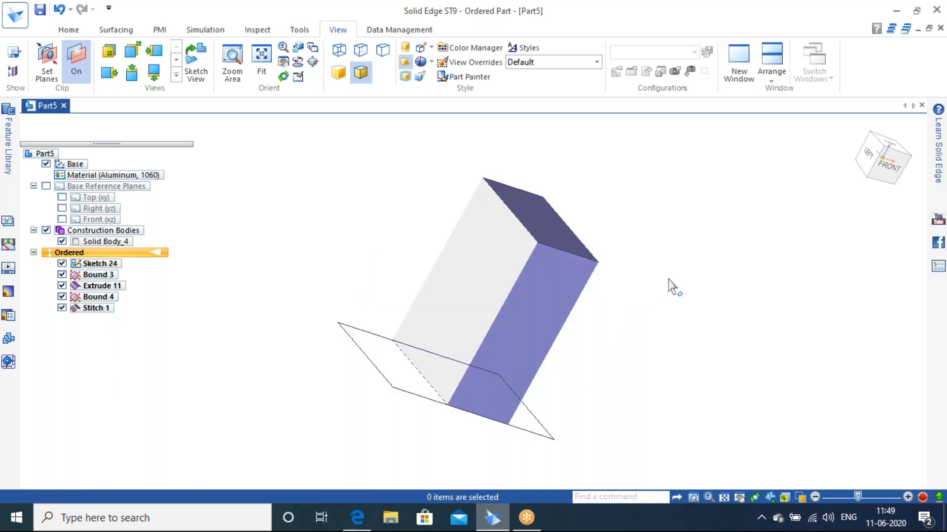
- Delete the Stitch 1 feature, turn the clipping off, and return the box to the isometric view
click(62, 308)
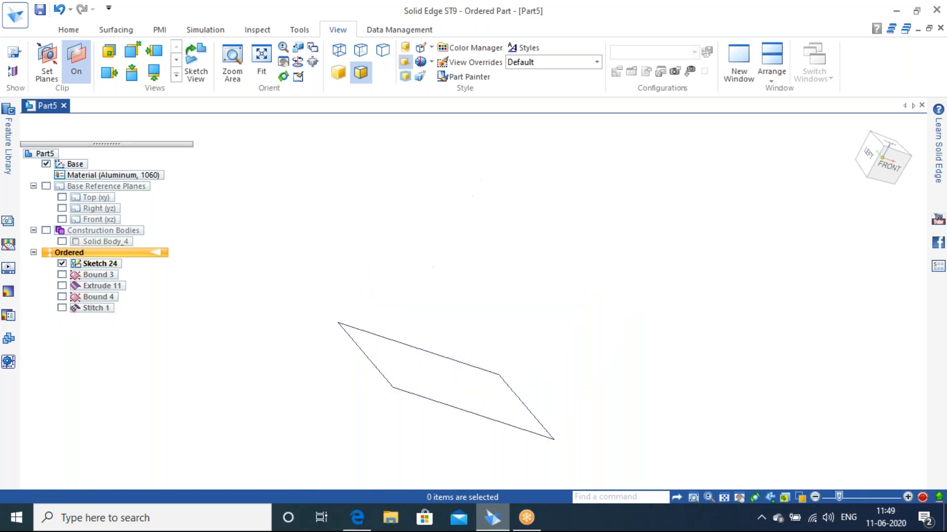
click(62, 308)
right_click(99, 310)
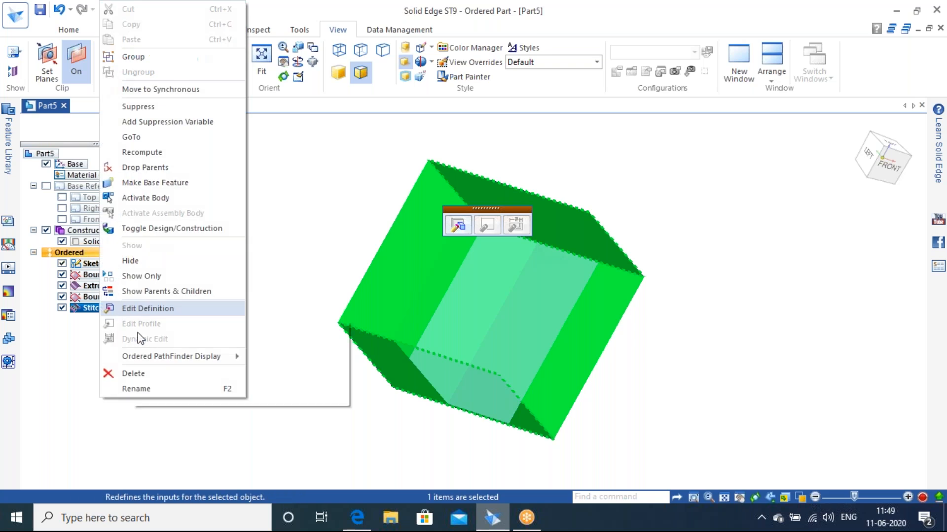
click(134, 373)
middle_drag(696, 271, 615, 290)
click(75, 70)
middle_drag(592, 290, 635, 250)
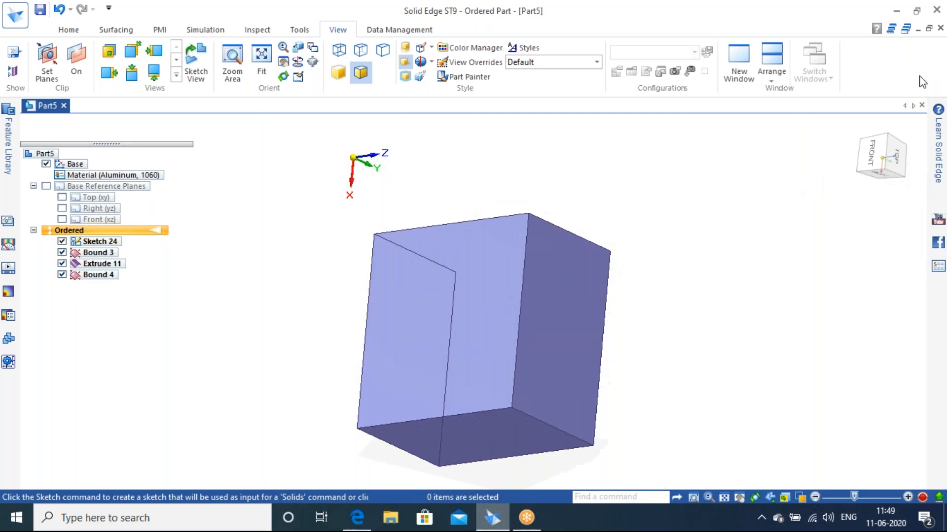
click(857, 129)
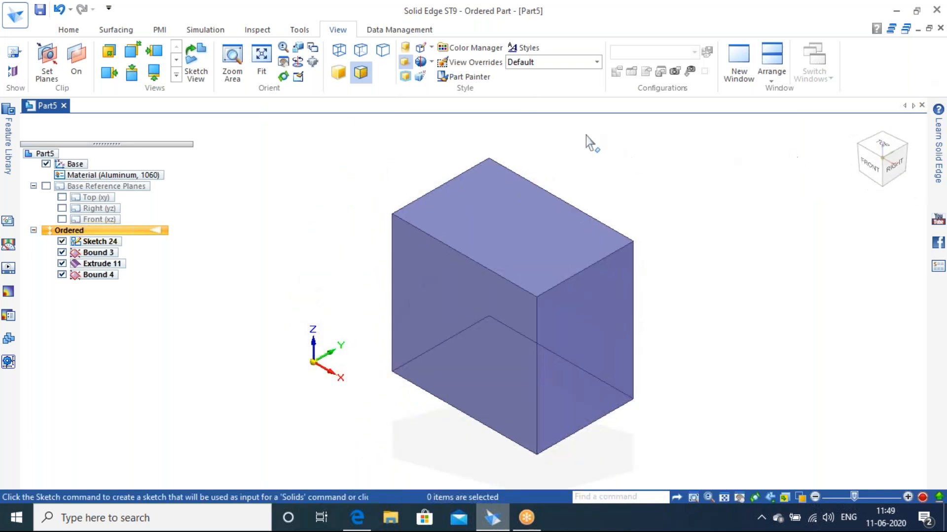
click(116, 30)
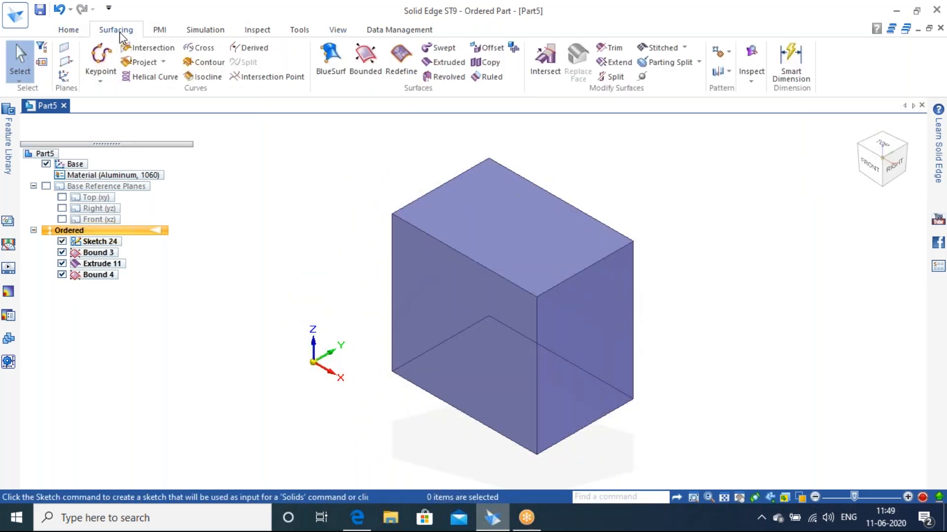
click(684, 48)
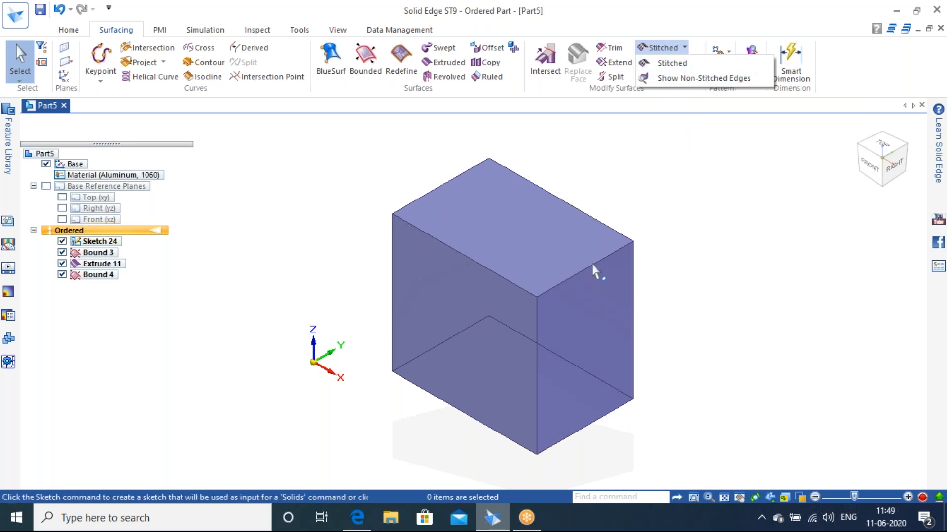
click(677, 49)
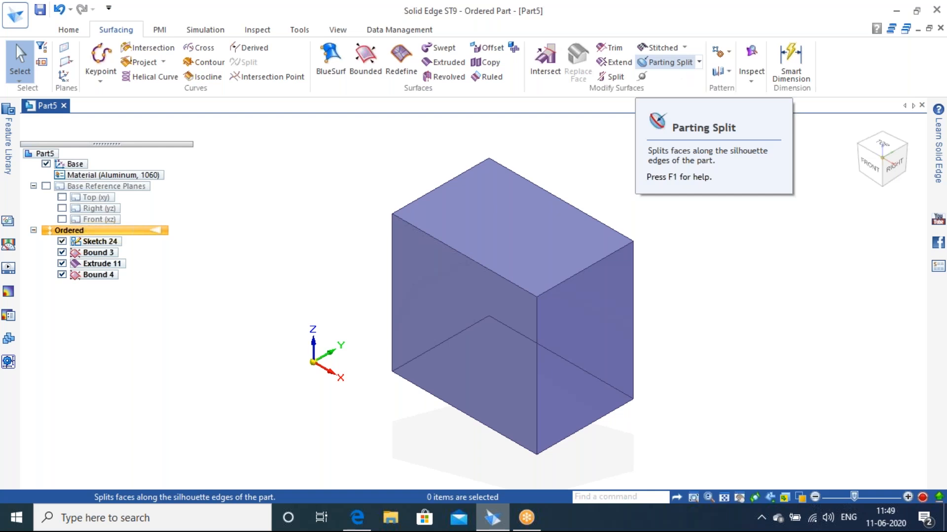
click(668, 63)
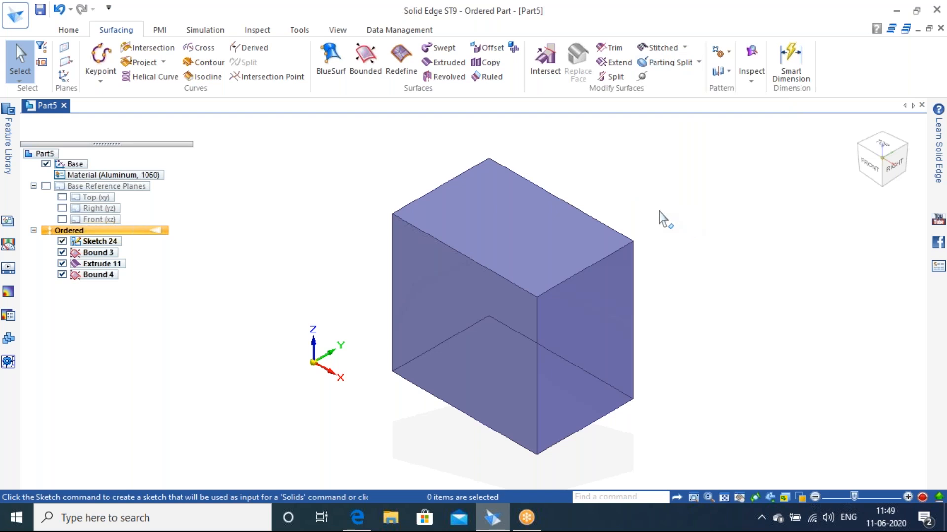
- Undo the box operations step by step until only the rectangular sketch remains
key(ctrl+z)
key(ctrl+z)
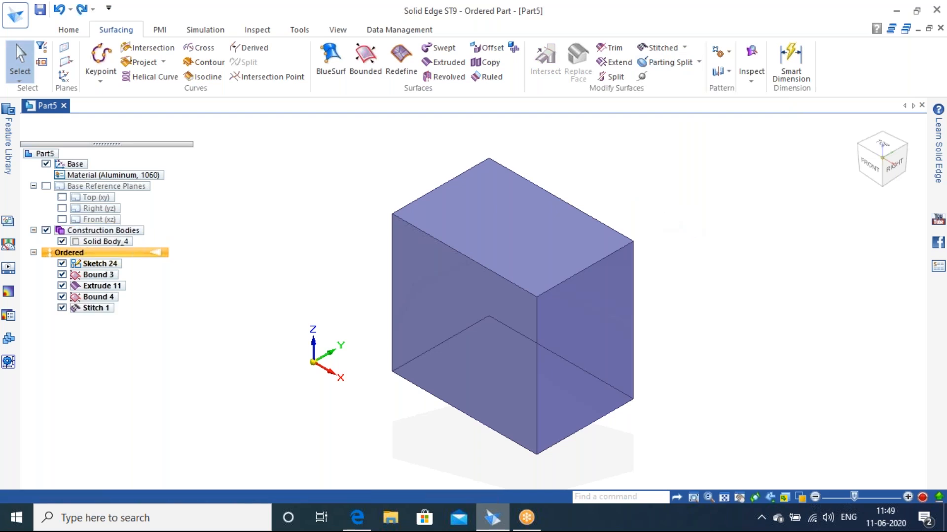
key(ctrl+y)
key(ctrl+y)
key(ctrl+z)
key(ctrl+z)
key(ctrl+z)
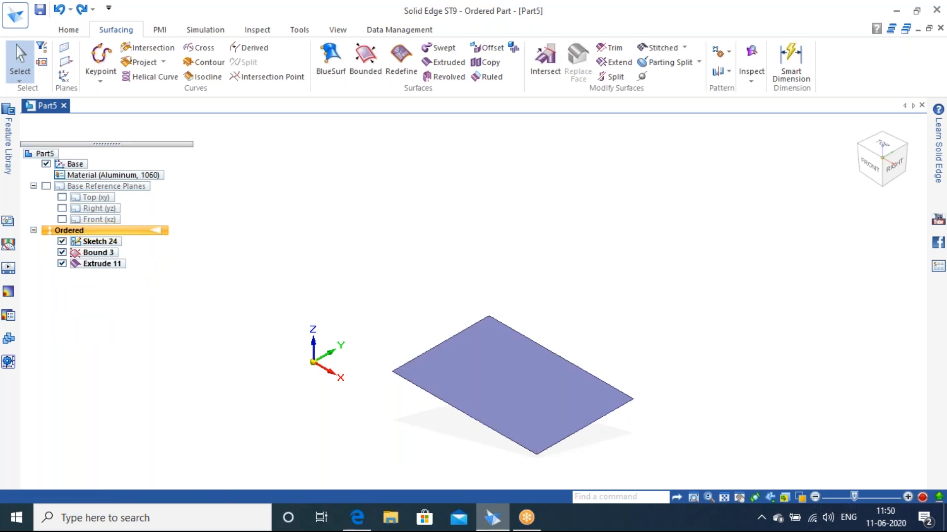
key(ctrl+z)
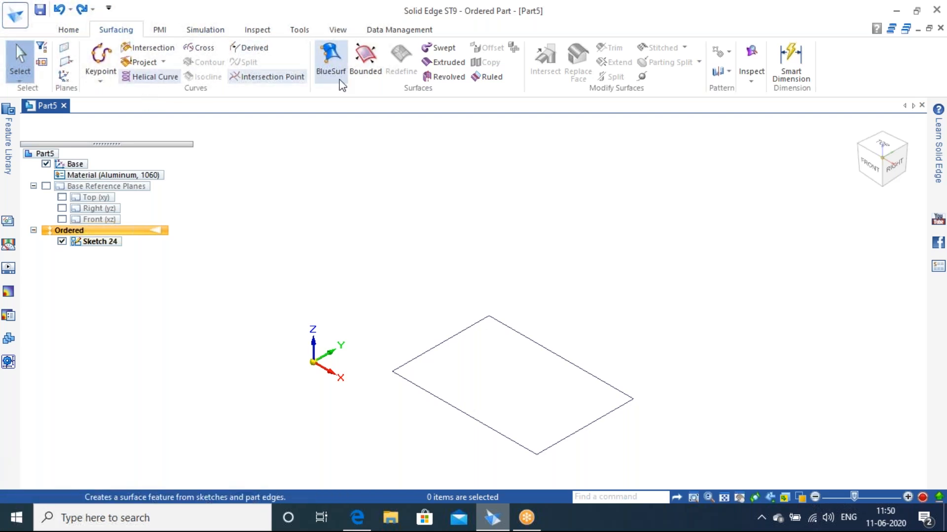
- Create a bounded surface from the rectangular sketch chain
click(365, 61)
click(505, 329)
right_click(405, 217)
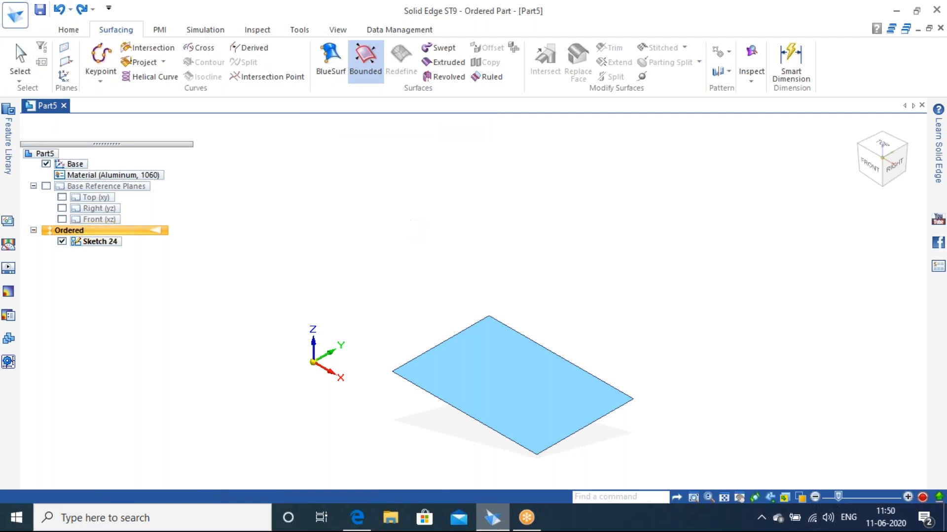
click(199, 134)
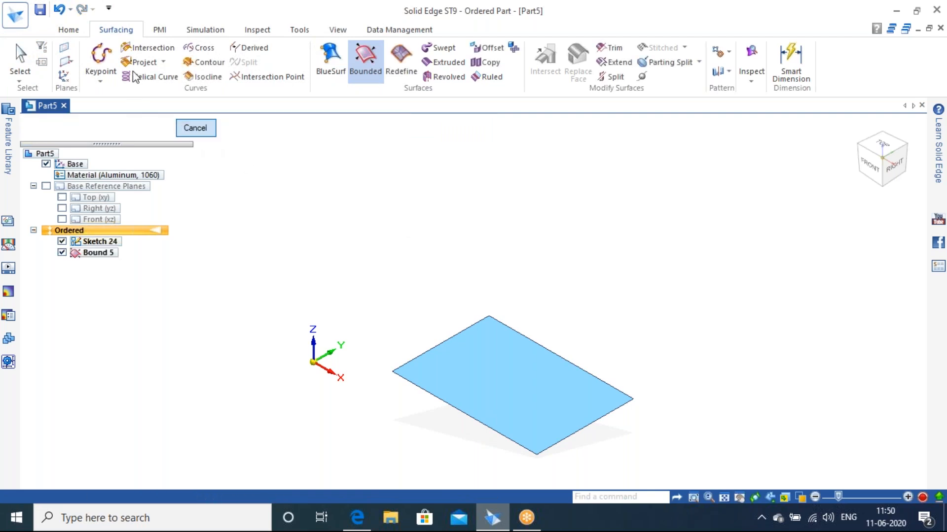
click(60, 31)
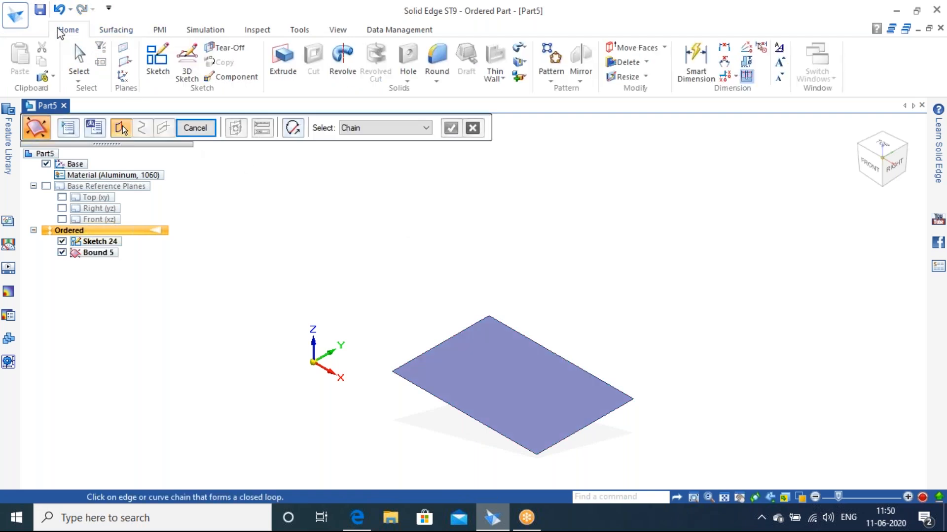
click(496, 75)
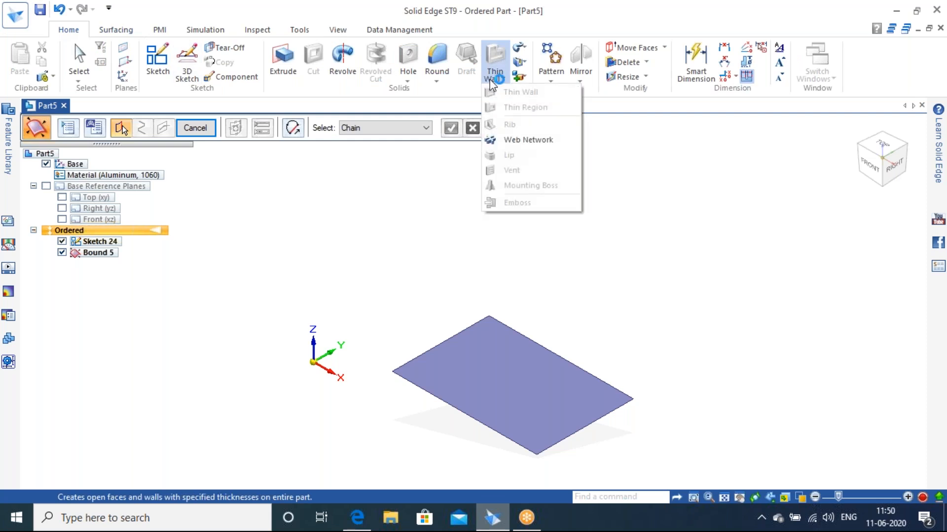
click(435, 81)
click(404, 79)
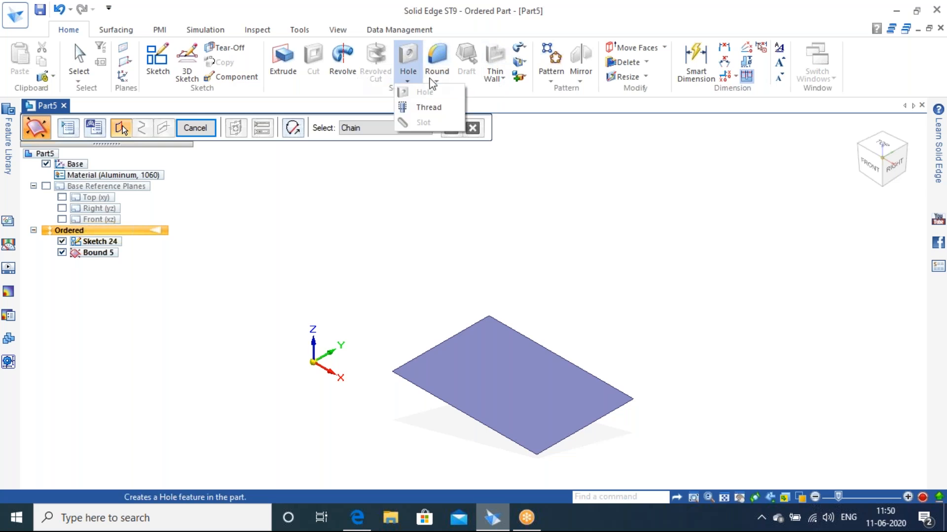
click(553, 110)
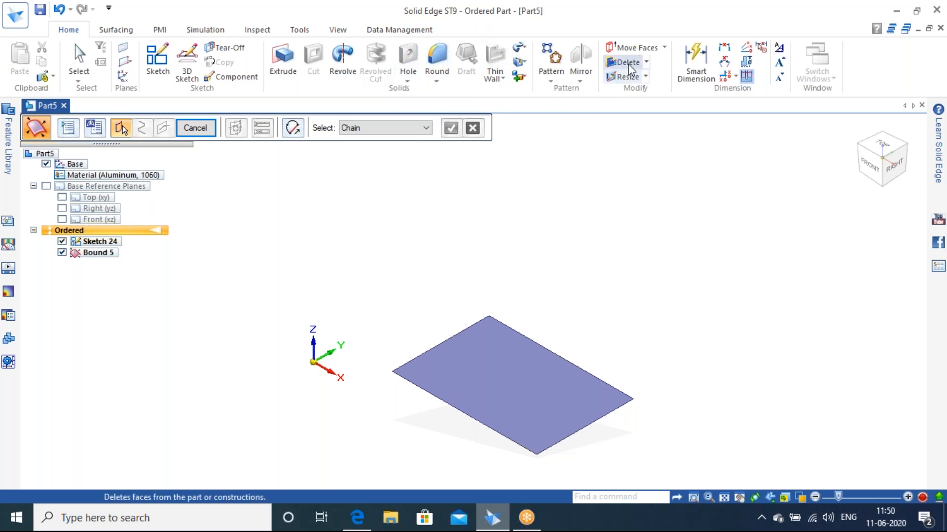
click(551, 82)
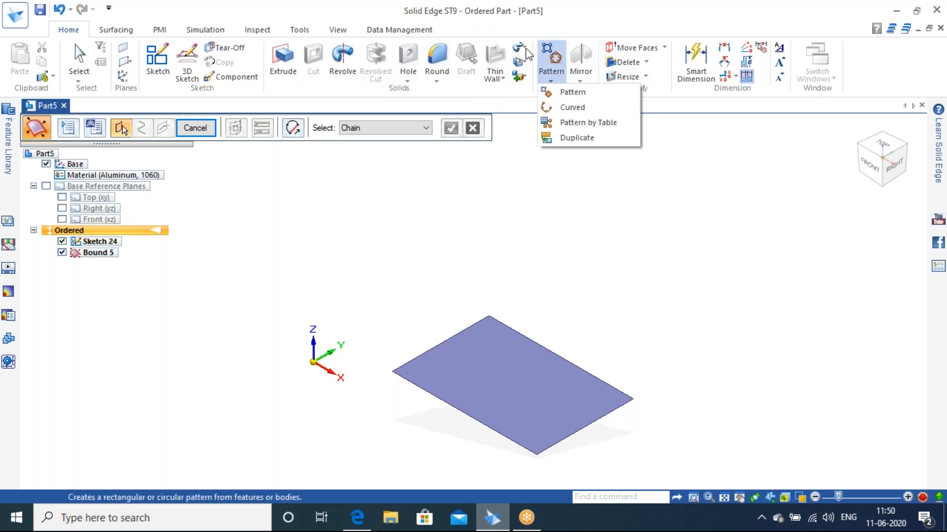
- Thicken the rectangular bounded surface upward into a tall solid block and return to the isometric view
click(525, 48)
click(566, 138)
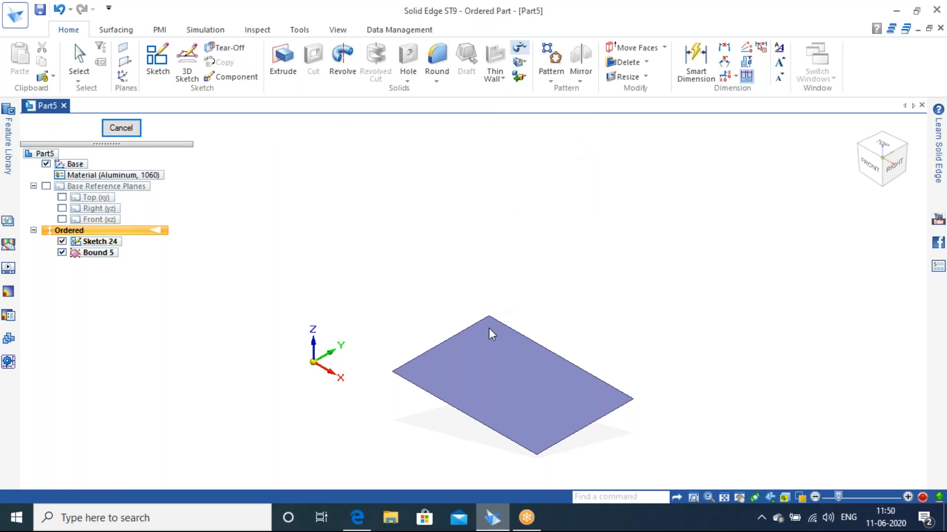
click(478, 367)
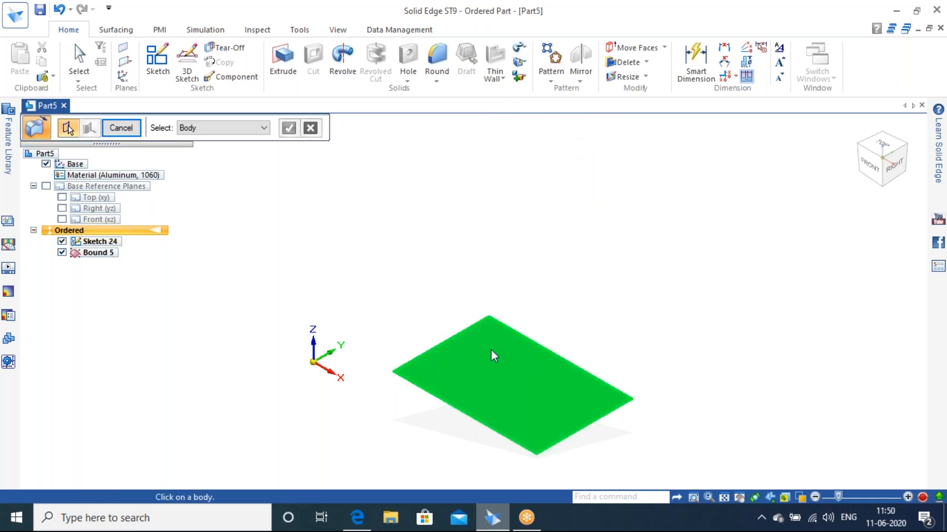
click(539, 287)
middle_drag(591, 289, 651, 225)
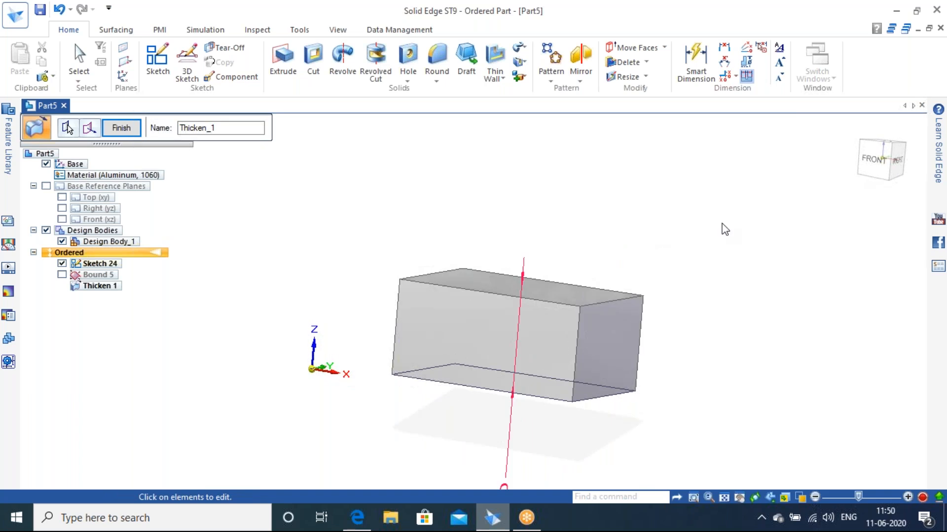
click(857, 130)
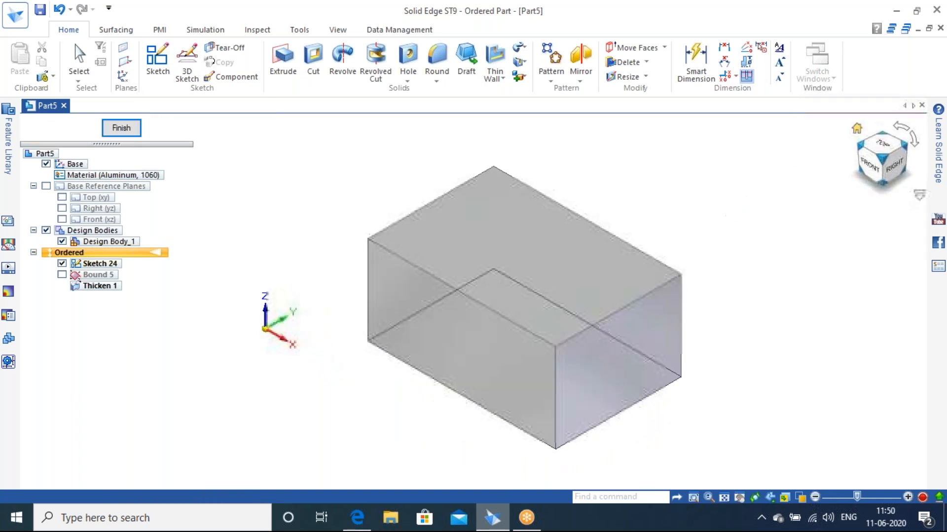
- Undo the block's thickening to get back to the rectangular bounded surface
key(ctrl+z)
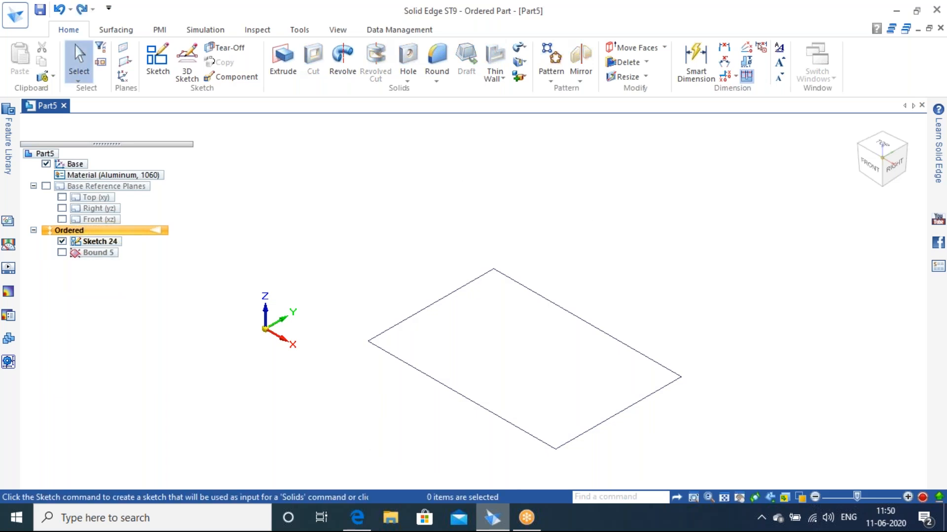
click(119, 30)
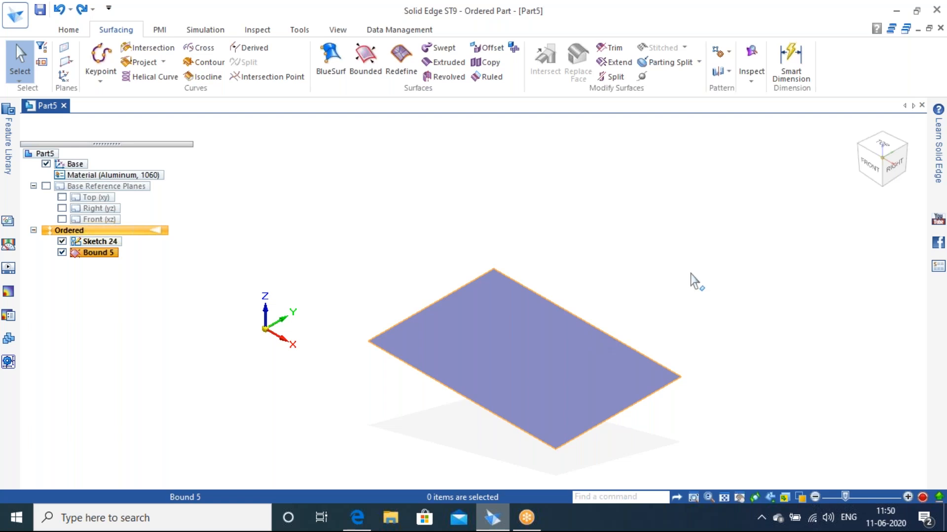
middle_drag(719, 260, 799, 201)
scroll(794, 211, up, 2)
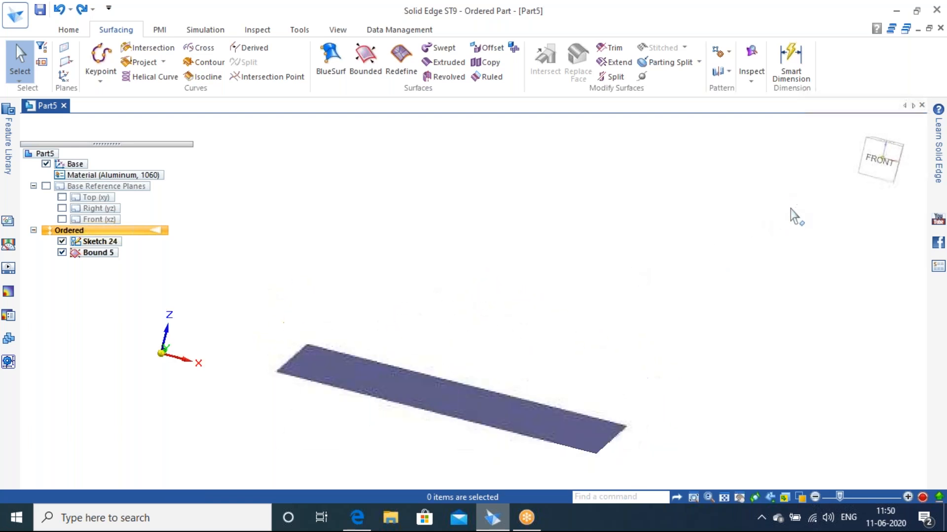
- Thicken the rectangular bounded surface upward into a thin solid plate
click(82, 34)
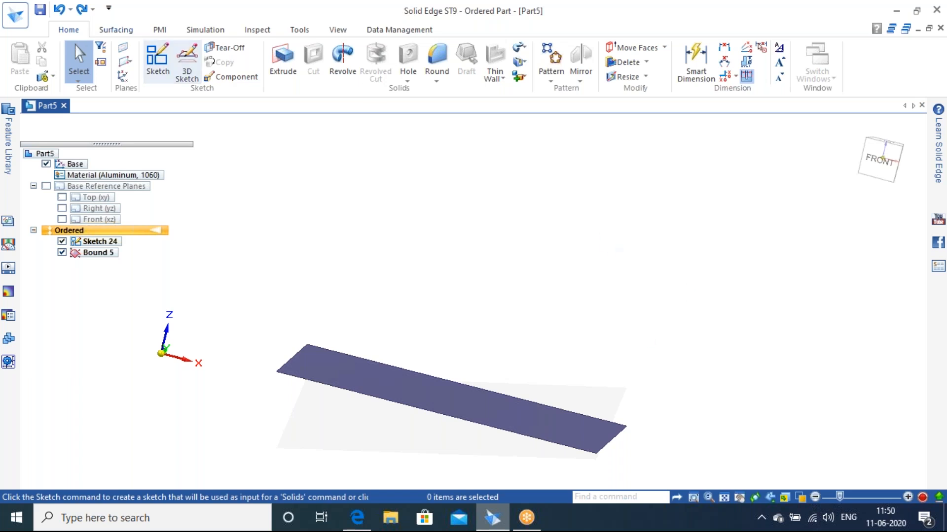
click(520, 47)
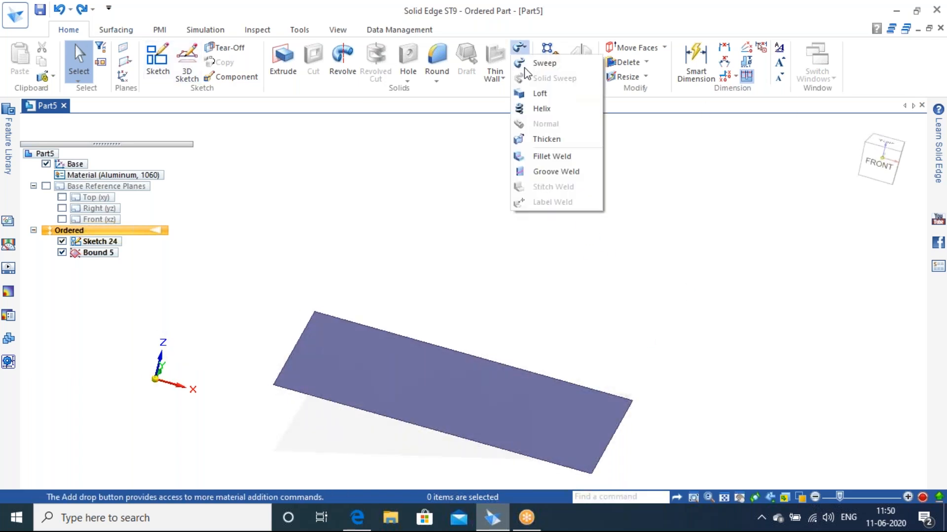
click(553, 139)
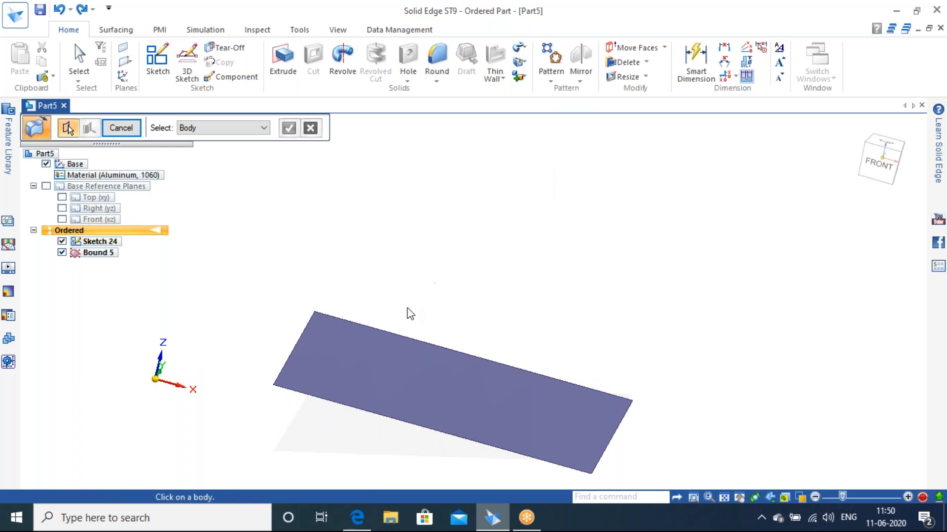
click(398, 371)
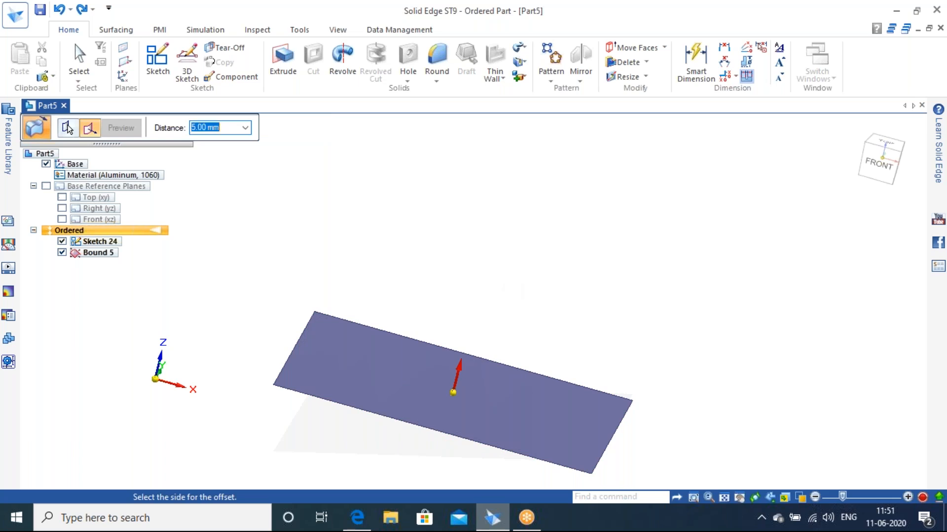
click(479, 322)
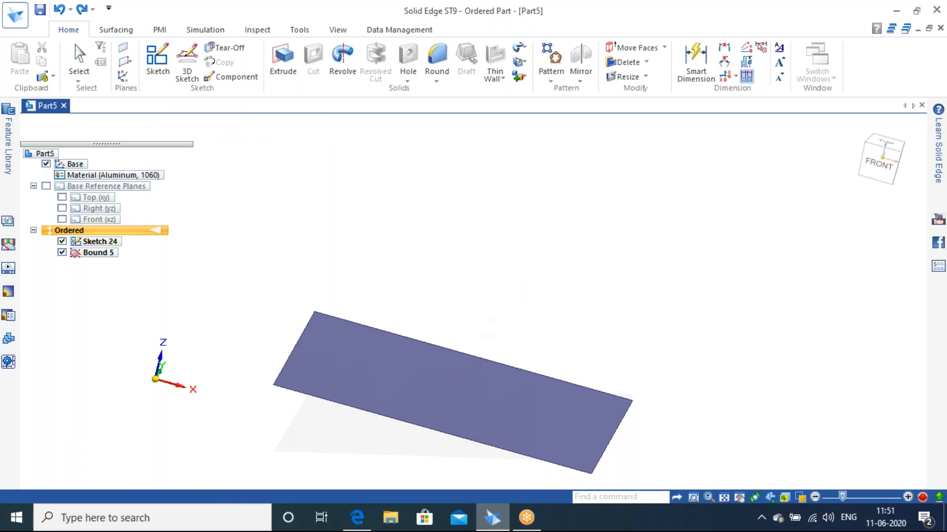
middle_drag(361, 427, 351, 457)
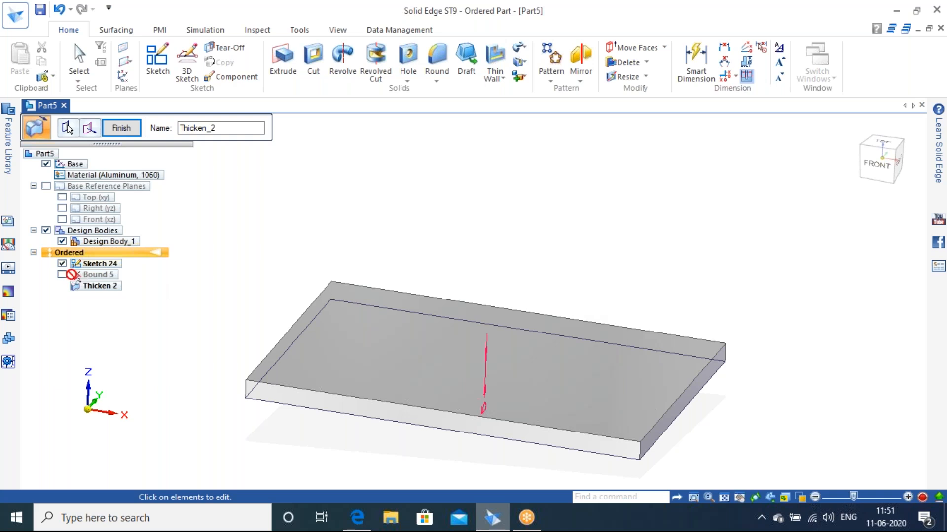
- Undo the plate's thickening, the bounded surface and the rectangular sketch until the part is empty
key(ctrl+z)
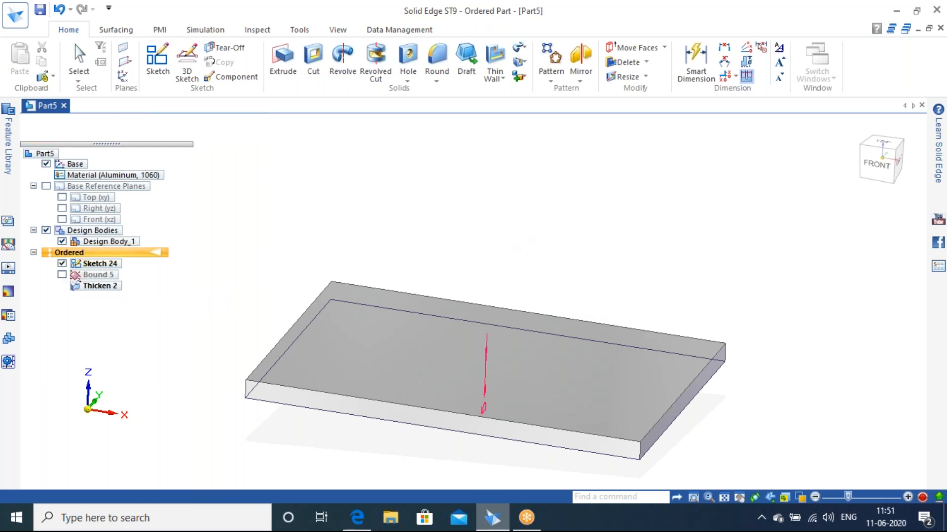
key(ctrl+z)
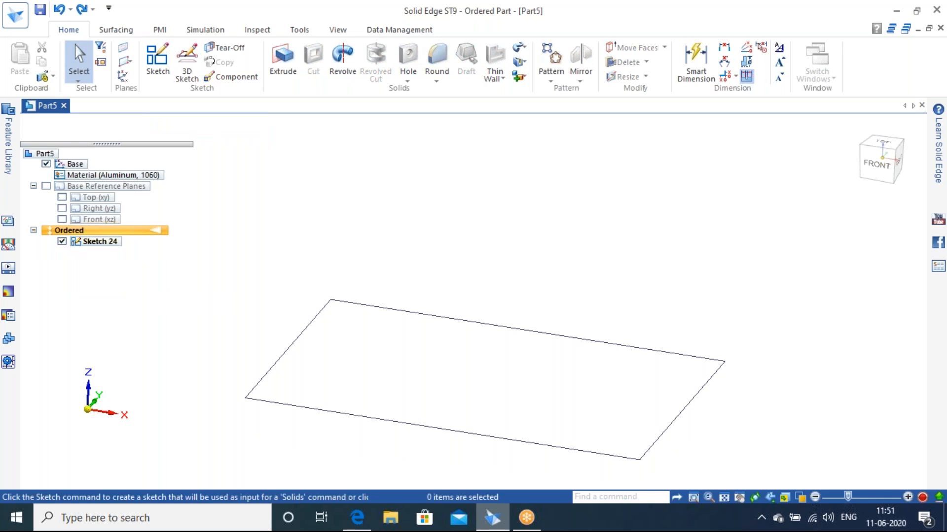
click(116, 30)
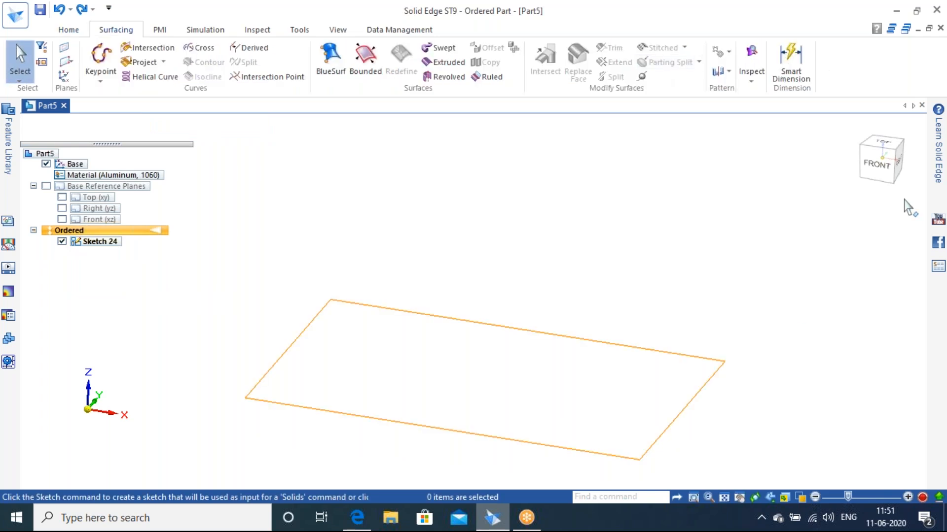
click(894, 150)
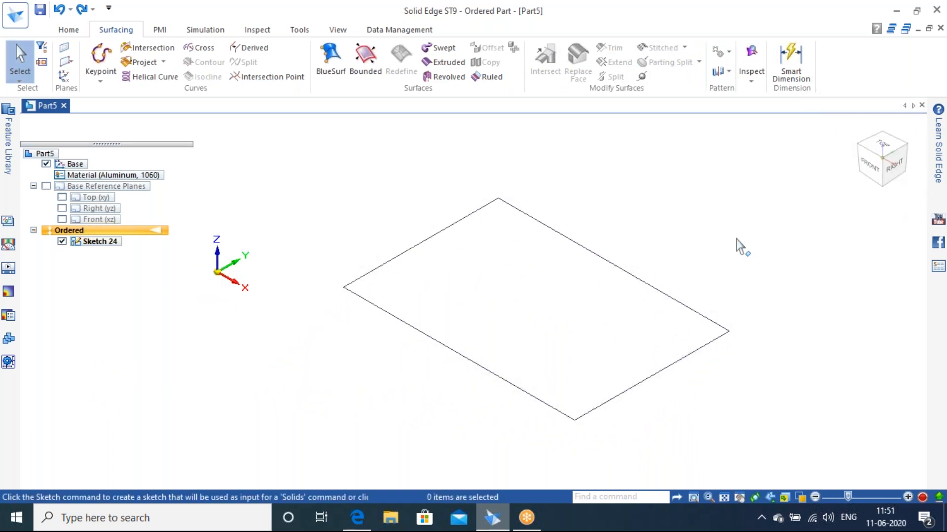
key(ctrl+z)
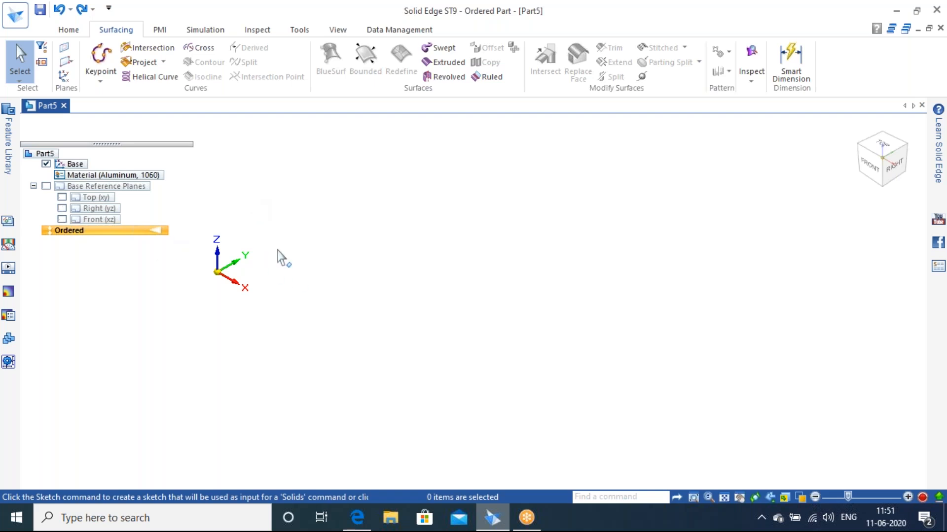
- Show all three base reference planes and orbit to see them around the origin
shift+middle_drag(291, 261, 475, 270)
click(46, 187)
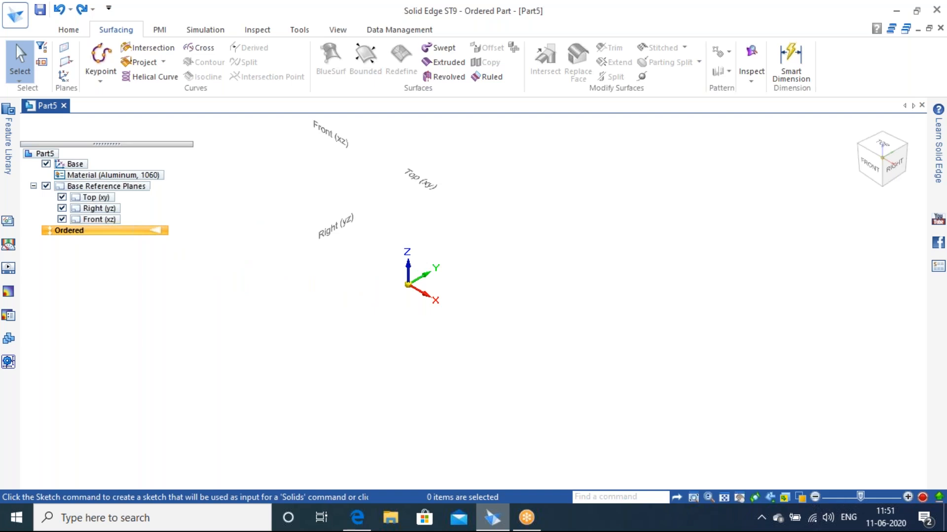
middle_drag(519, 279, 570, 224)
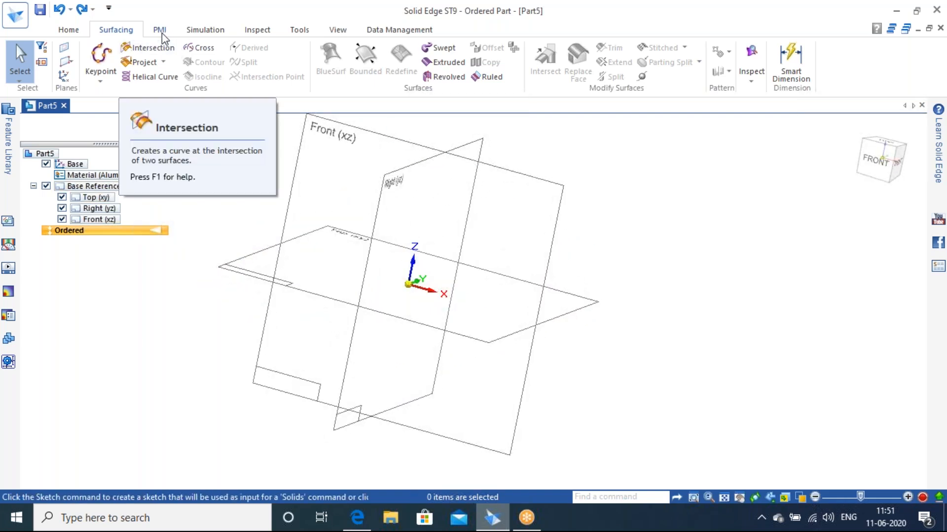
- Start a revolved protrusion with its profile sketch on the Front (xz) plane
click(79, 33)
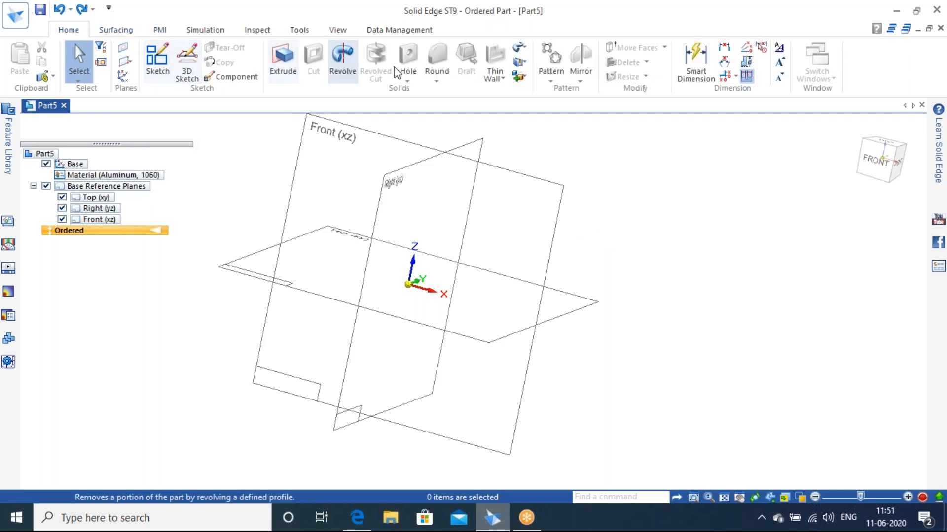
click(339, 62)
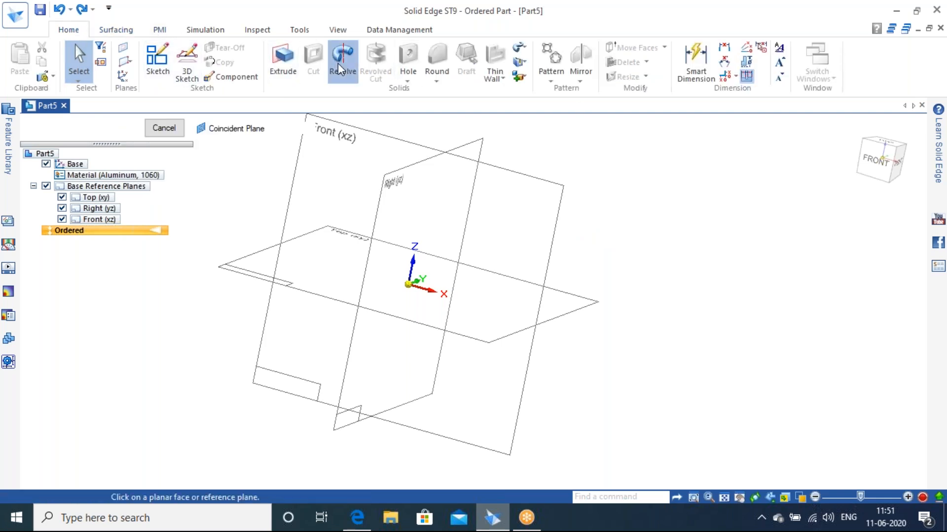
click(561, 193)
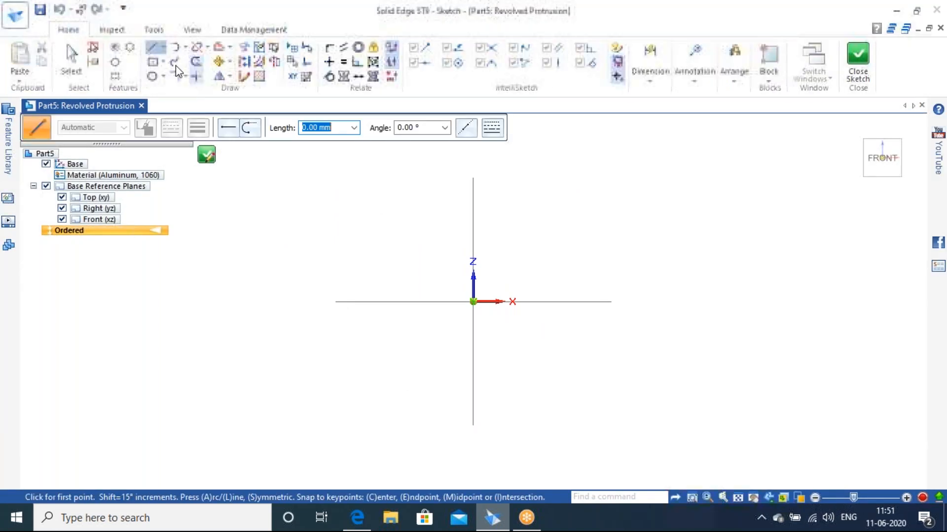
- Draw a circle about 101 mm in diameter at the origin and one about 38 mm centred on its quadrant along positive X
click(152, 76)
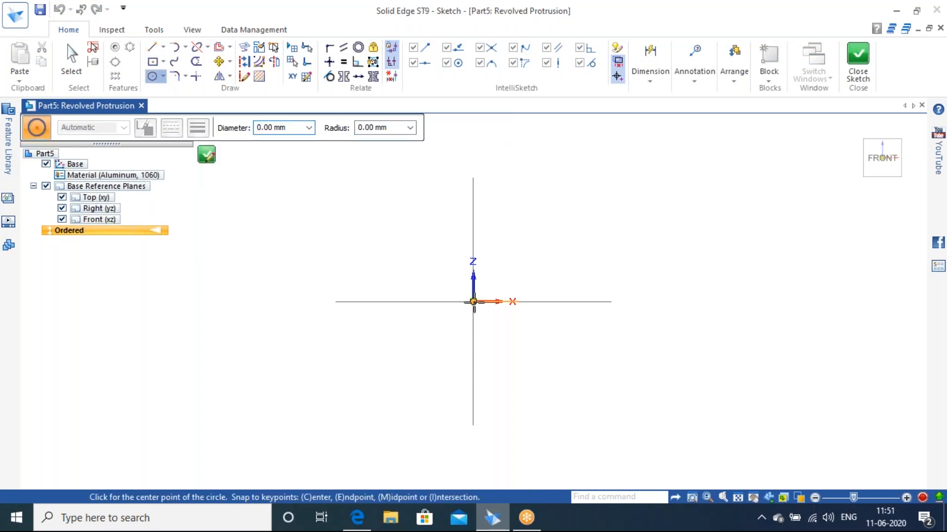
click(473, 301)
click(530, 200)
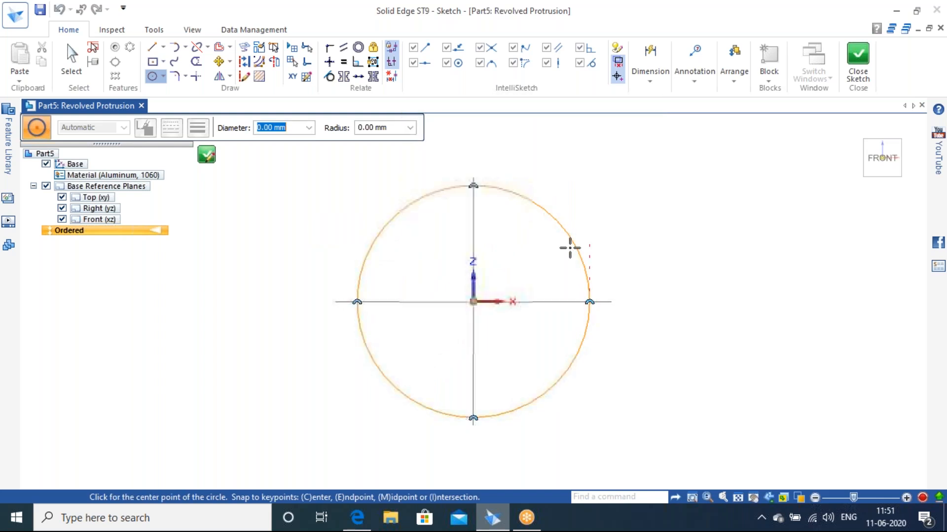
click(590, 302)
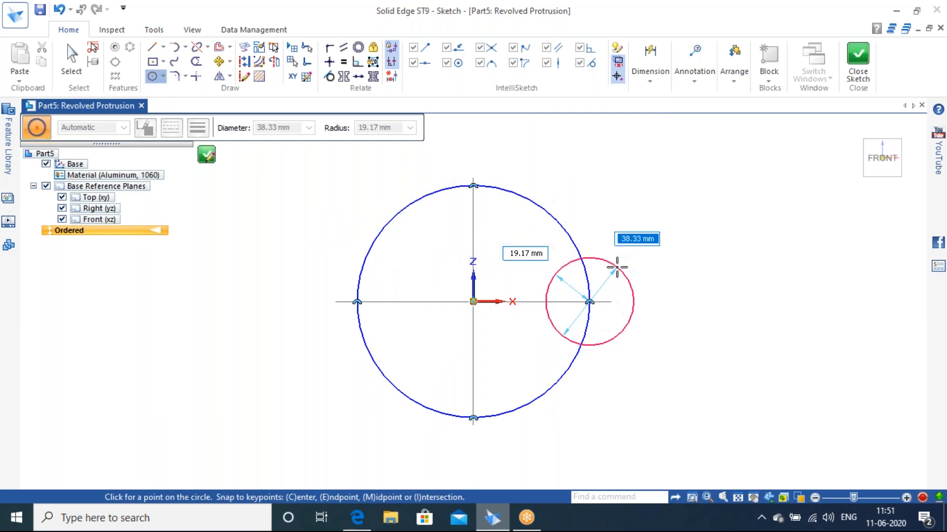
click(616, 268)
key(Escape)
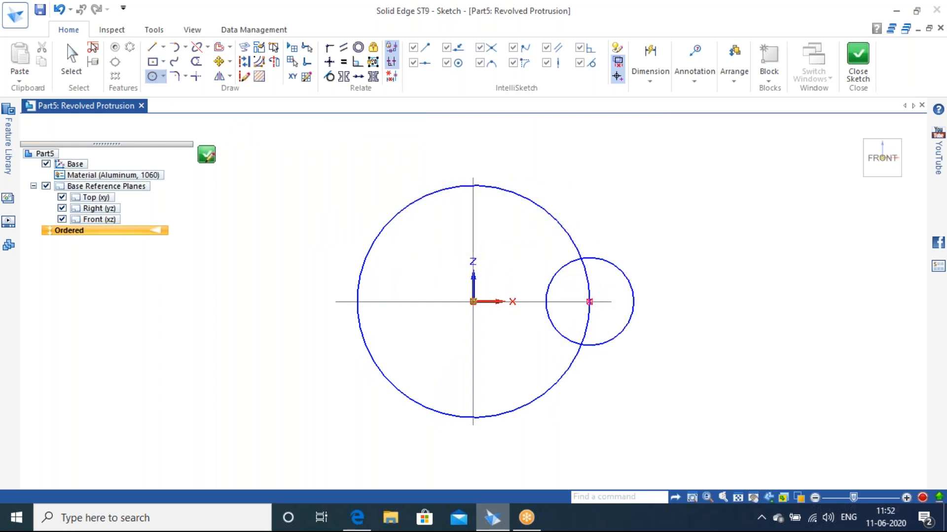
- Trim the overlapping inner arcs of the two circles to leave a single outer outline
click(197, 61)
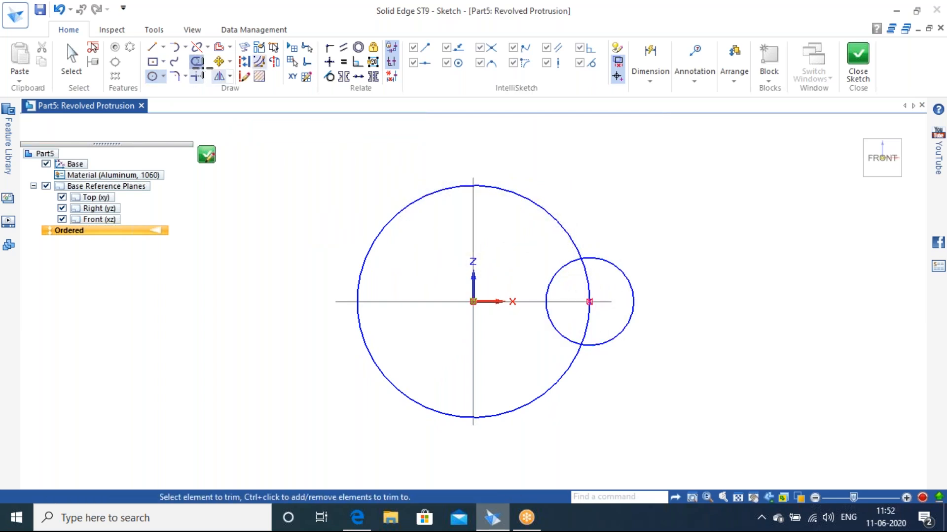
click(560, 269)
click(583, 273)
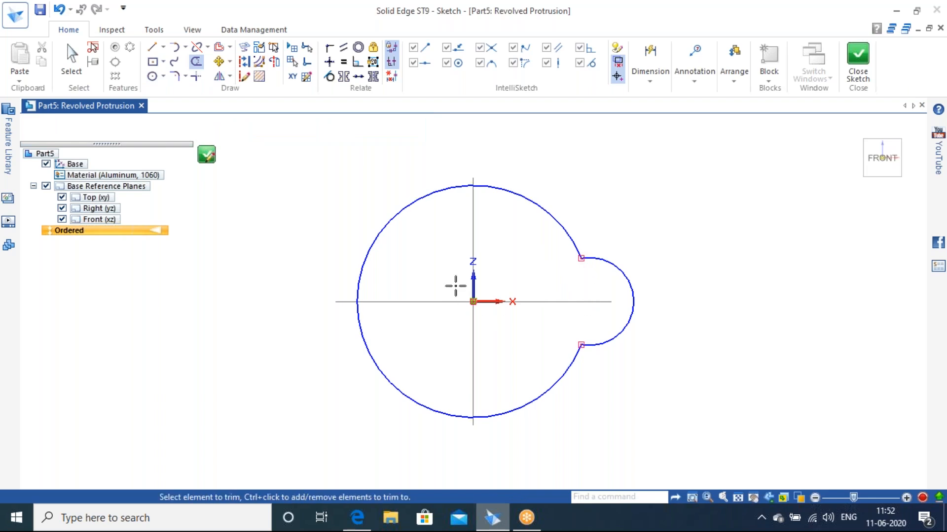
- Draw a vertical line about 101 mm long through the origin between the large circle's upper and lower quadrant points
click(152, 47)
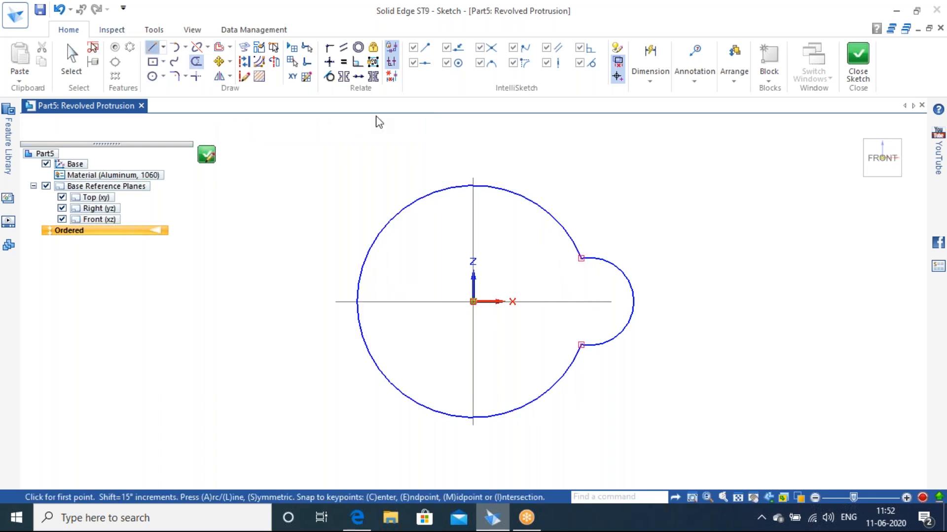
click(476, 199)
click(473, 419)
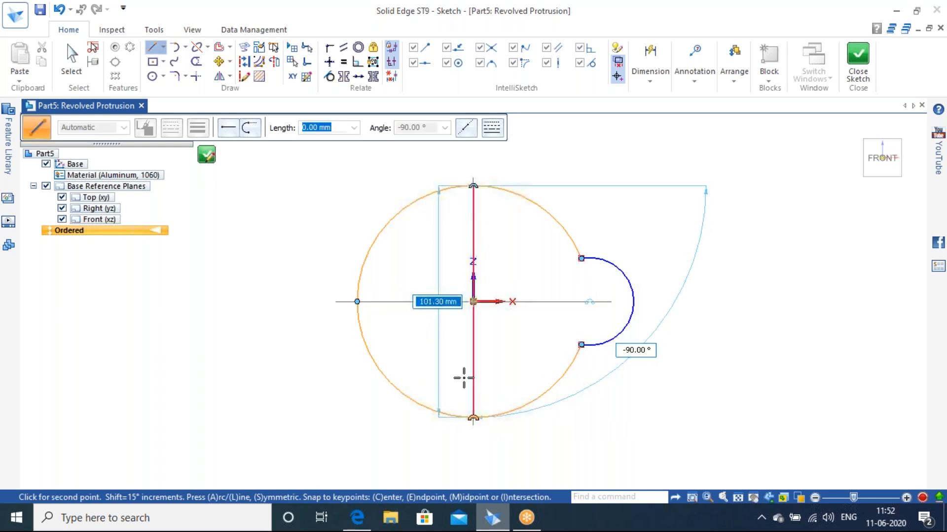
- Trim away the large circle's arc on the negative X side of the vertical line
key(Escape)
click(196, 62)
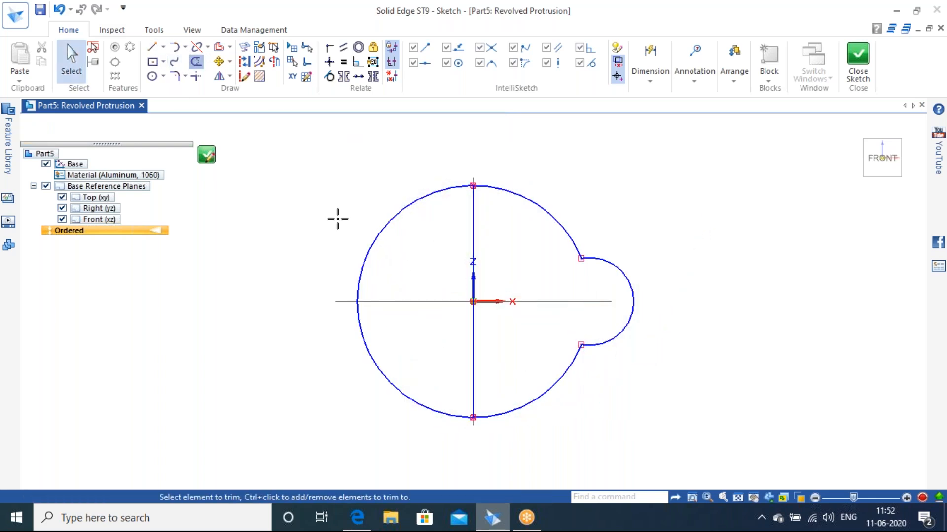
drag(377, 244, 424, 248)
scroll(469, 207, up, 2)
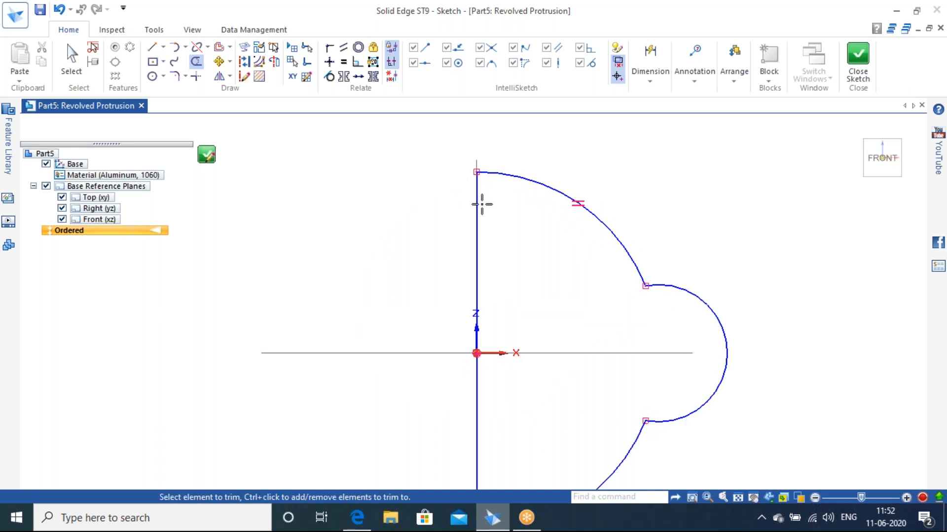
- Set the vertical line as the axis of revolution and finish the profile sketch
click(274, 61)
click(476, 205)
scroll(577, 254, down, 2)
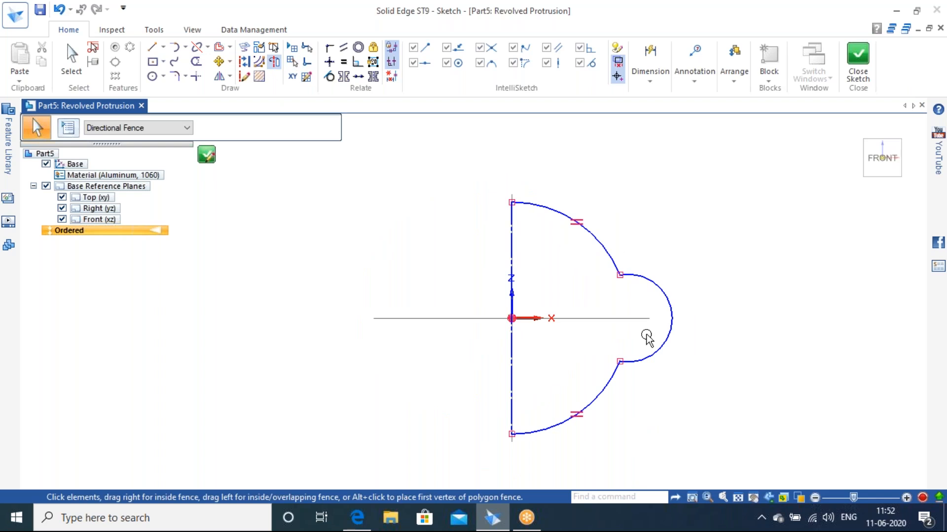
click(861, 79)
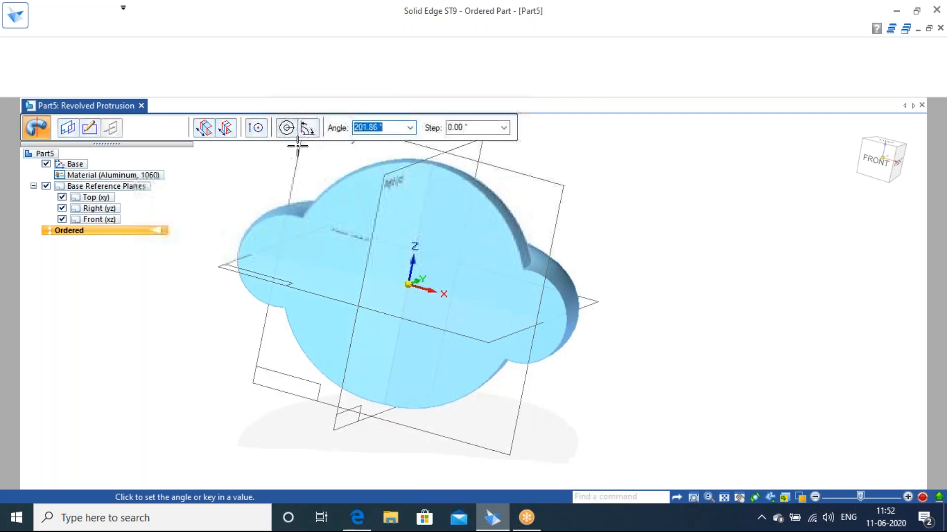
- Revolve the profile through 360° to complete the solid protrusion
text(360)
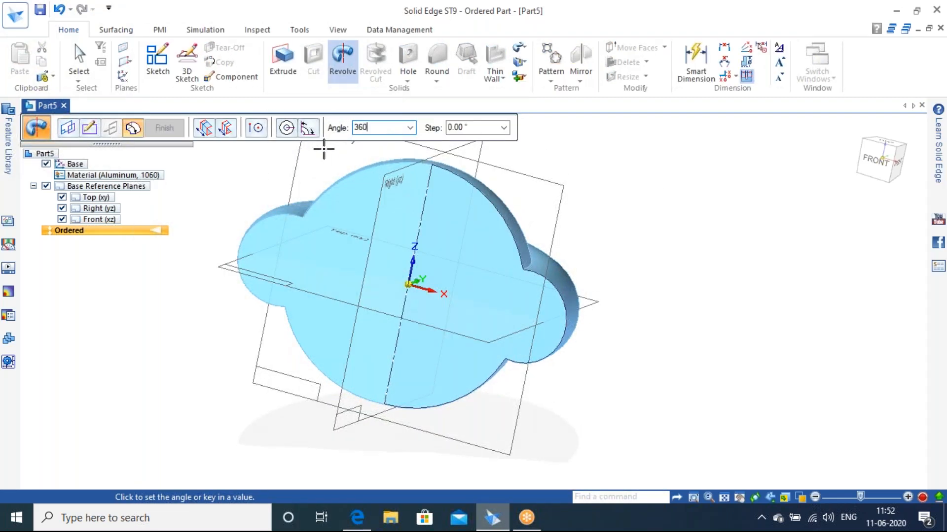
key(Return)
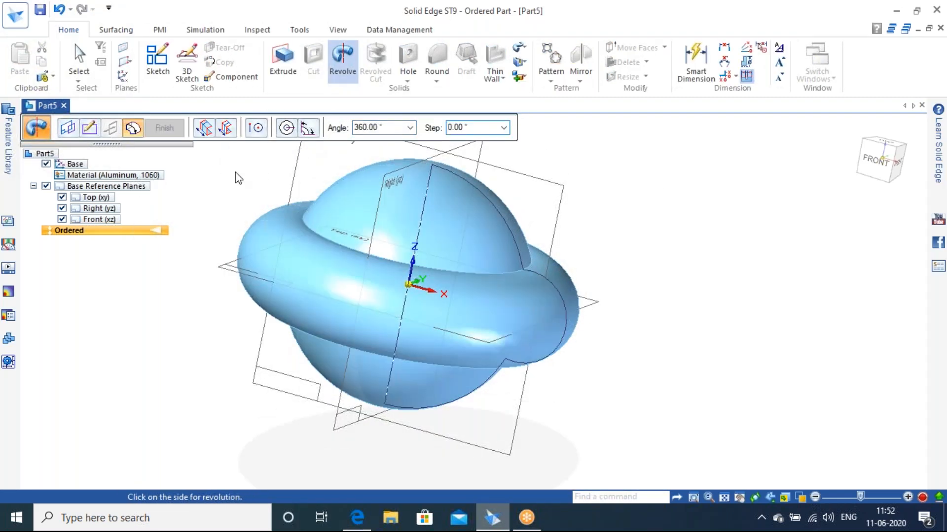
click(238, 177)
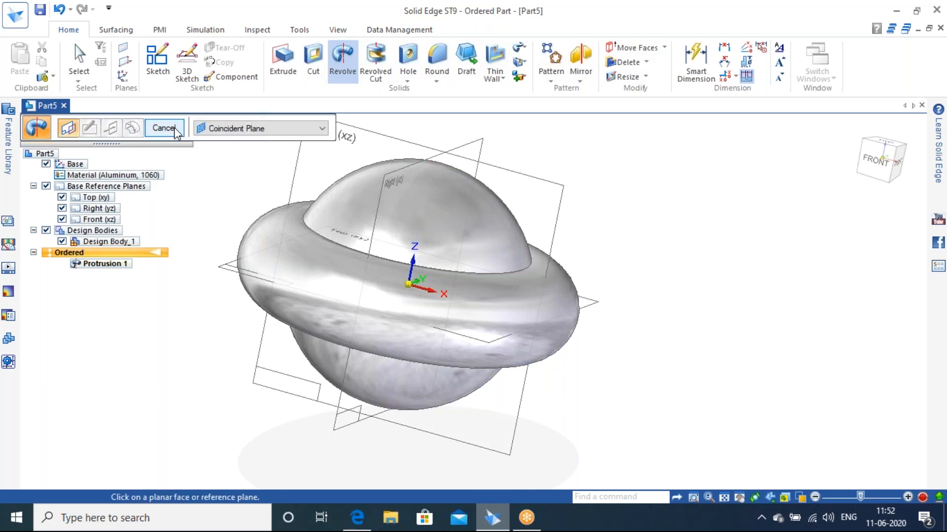
click(164, 129)
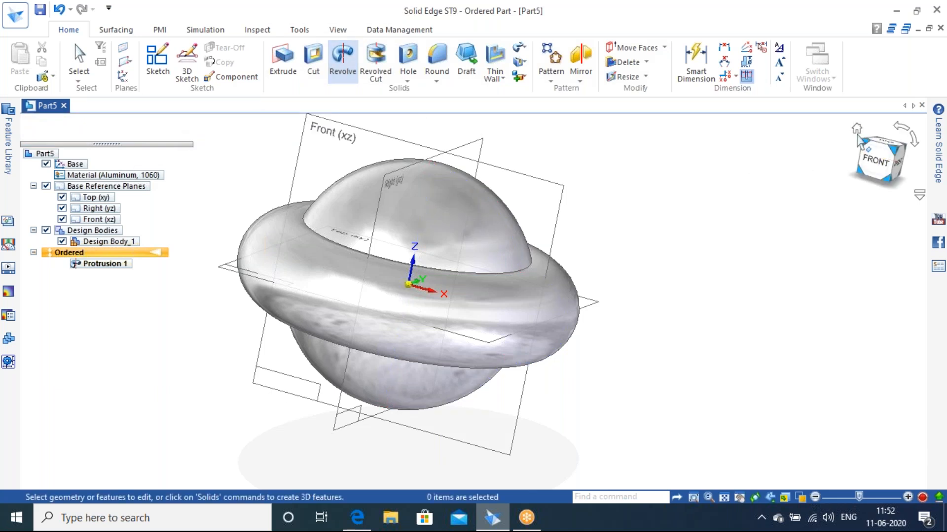
- Examine the revolved body from several directions and restore the home view
click(893, 150)
middle_drag(606, 197, 828, 178)
click(856, 130)
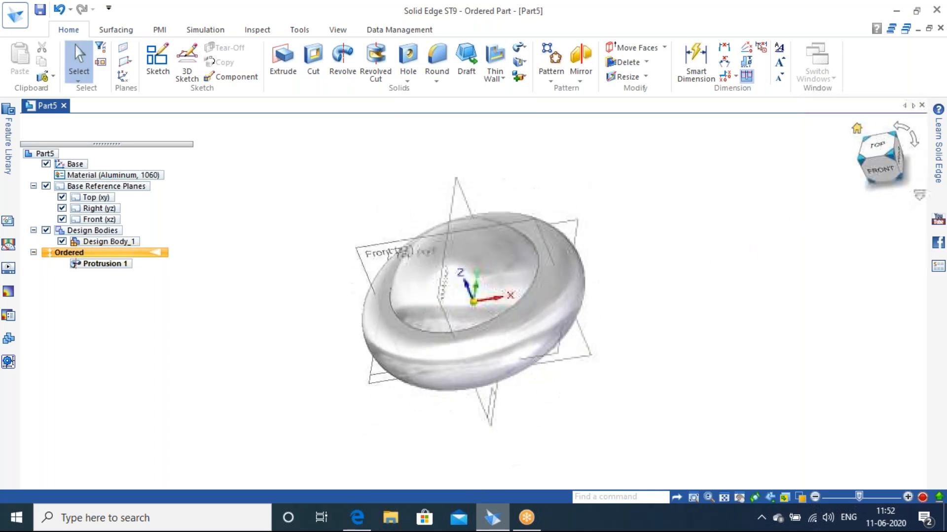
middle_drag(616, 282, 665, 272)
scroll(666, 272, up, 4)
scroll(596, 277, down, 3)
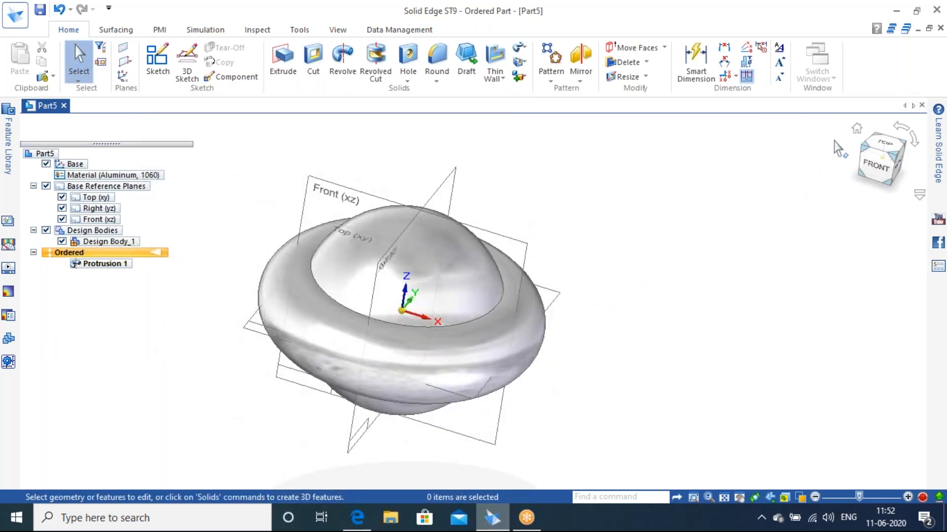
click(856, 131)
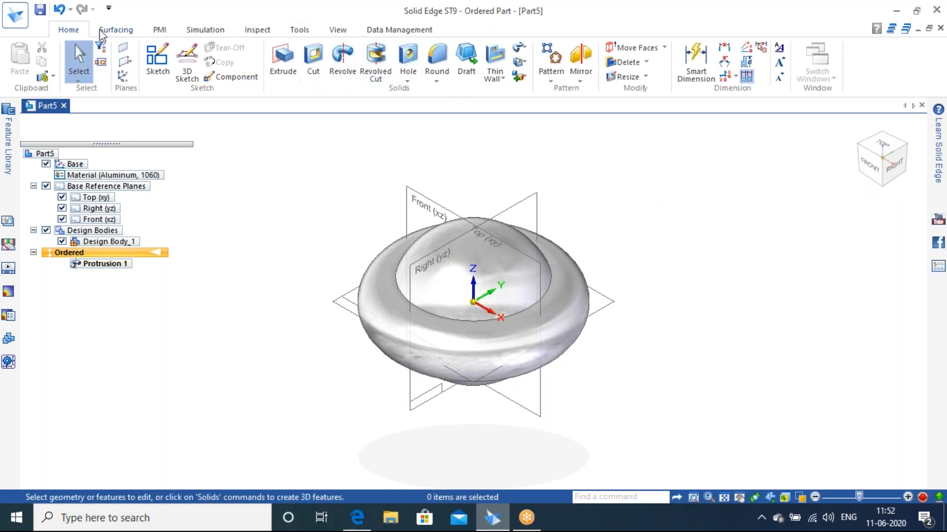
- Start a Parting Split and choose the Top (xy) plane as its reference plane
click(116, 29)
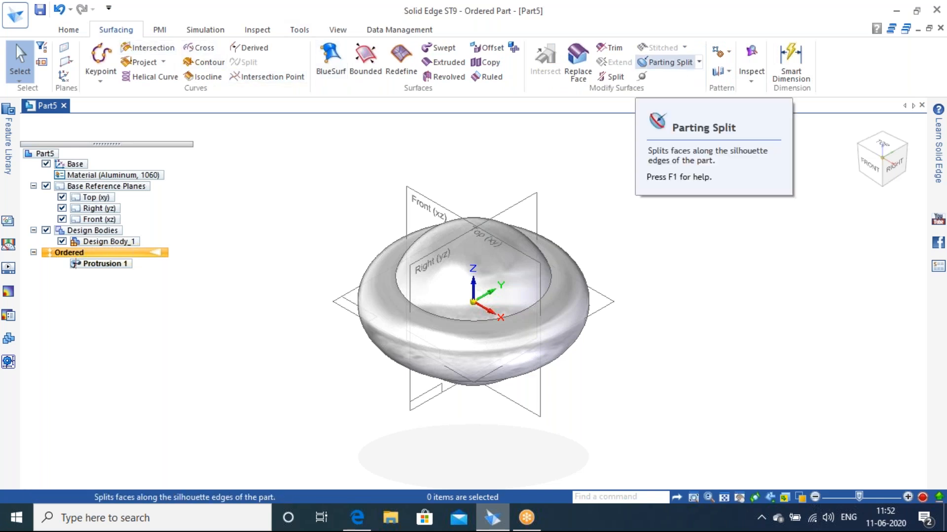
click(669, 62)
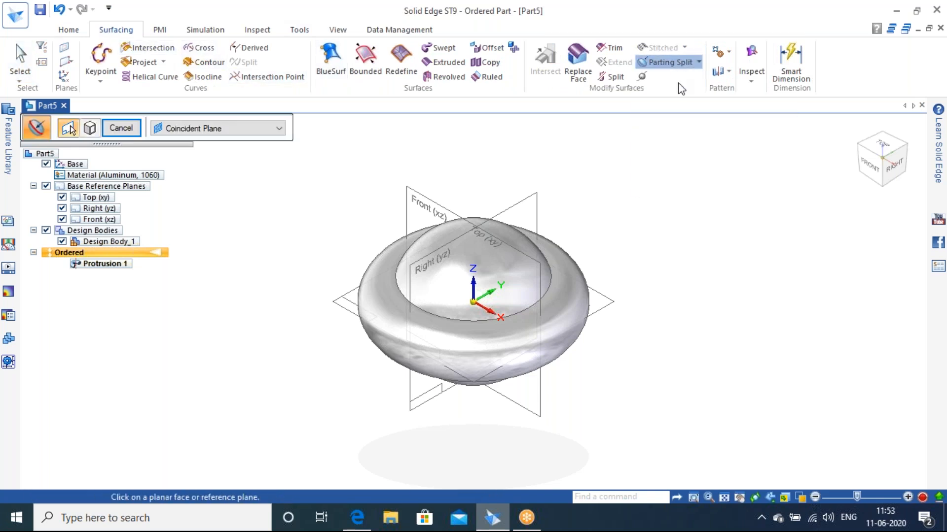
mouse_move(663, 290)
middle_down()
mouse_move(674, 217)
mouse_move(646, 283)
middle_up()
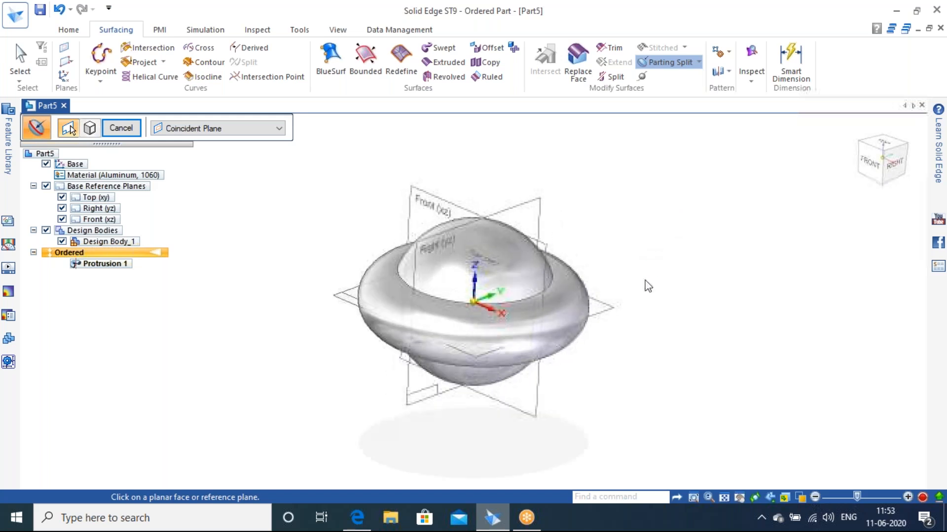
click(612, 312)
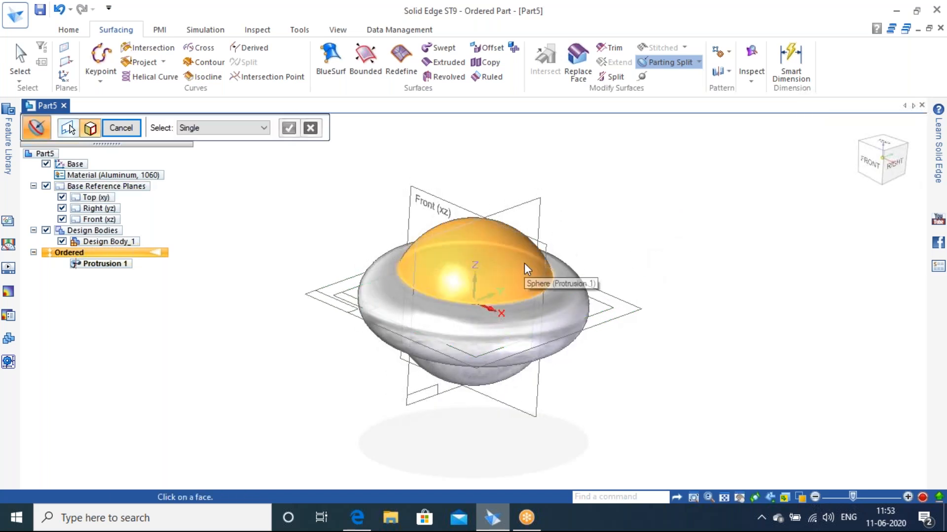
- Select the upper dome, outer ring and lower dome faces using the Chain option and finish the parting split
click(243, 130)
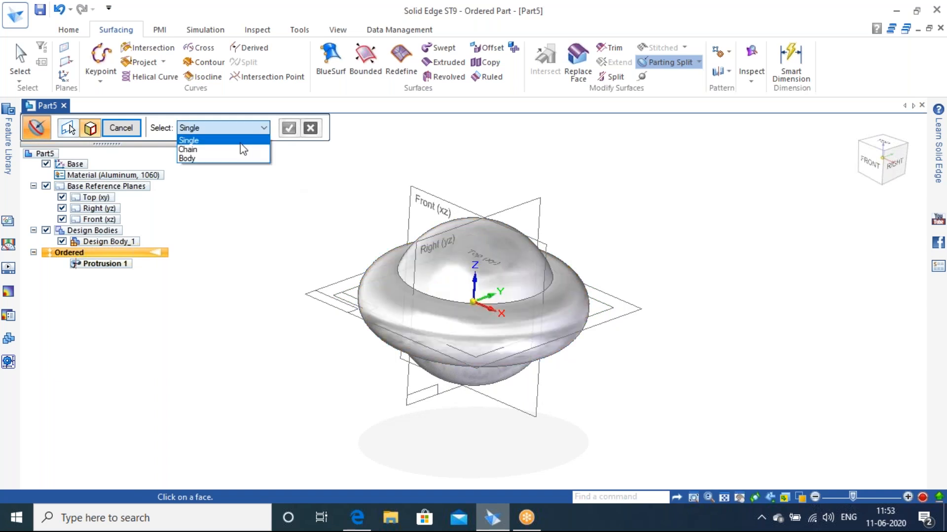
click(243, 150)
click(499, 262)
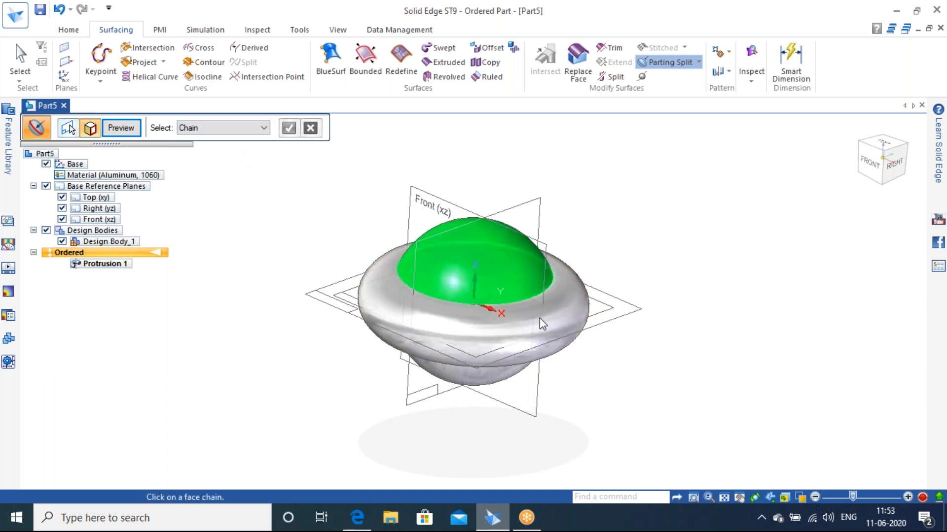
click(539, 321)
middle_drag(533, 371, 521, 365)
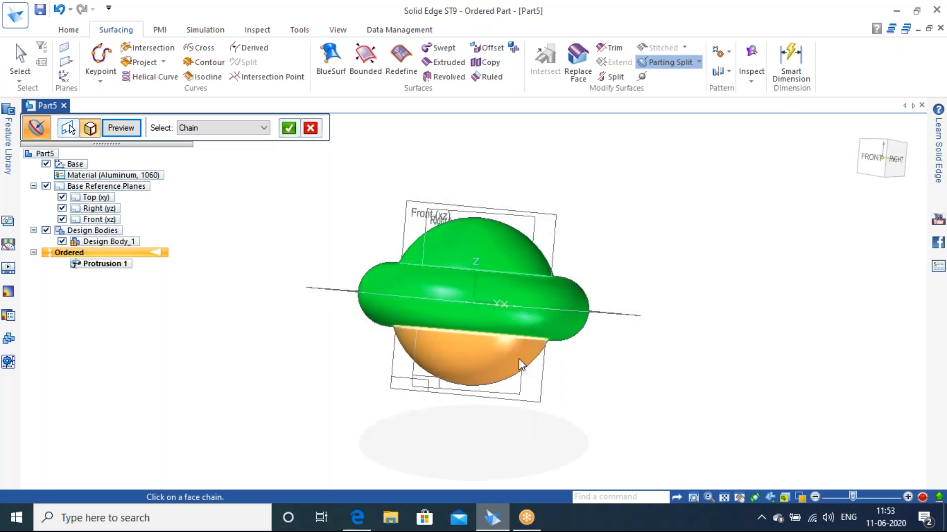
click(522, 365)
click(289, 128)
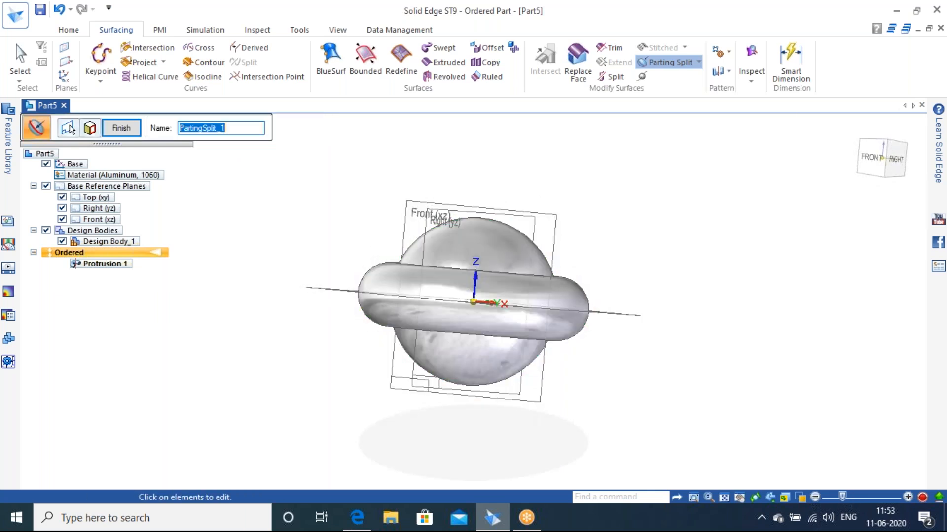
click(123, 130)
click(124, 129)
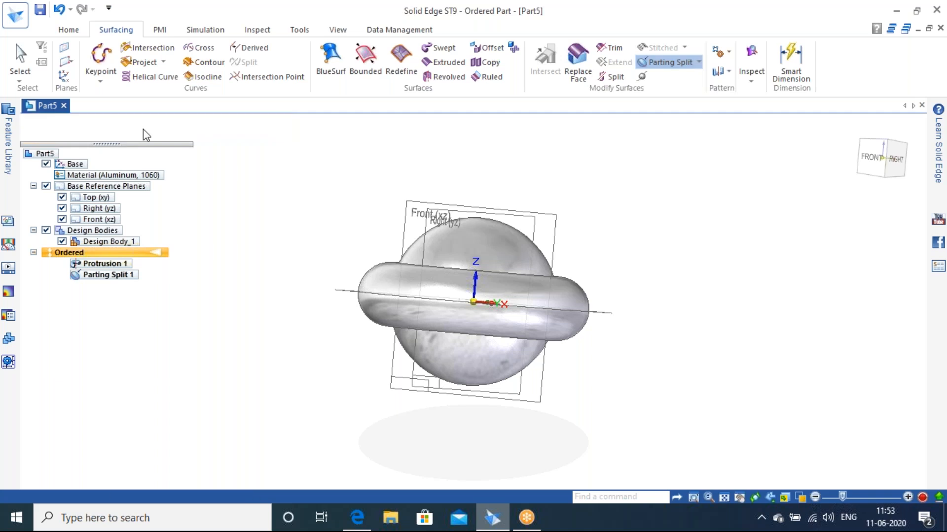
- Hide the base reference planes and examine the parting line around the ring from different angles
middle_drag(672, 313, 635, 332)
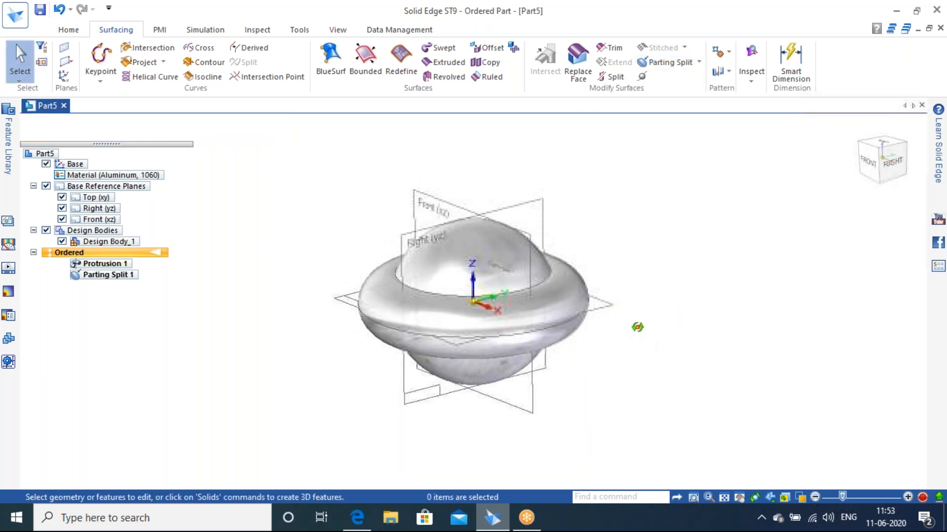
scroll(635, 331, up, 3)
scroll(614, 338, down, 1)
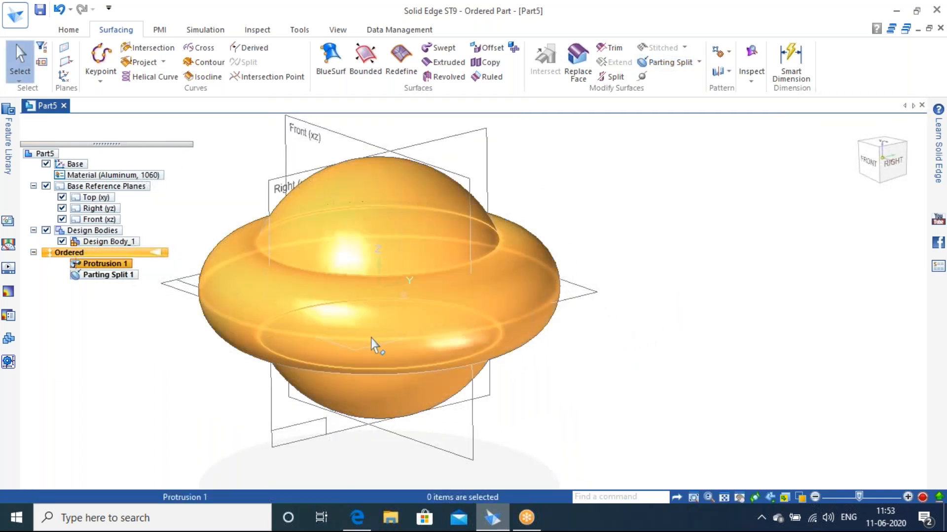
scroll(788, 247, down, 2)
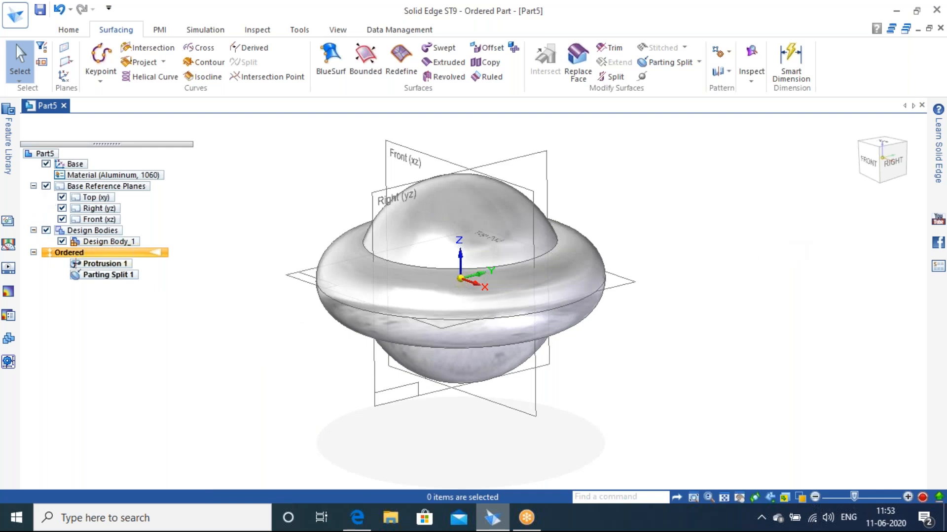
click(47, 186)
middle_drag(610, 245, 716, 143)
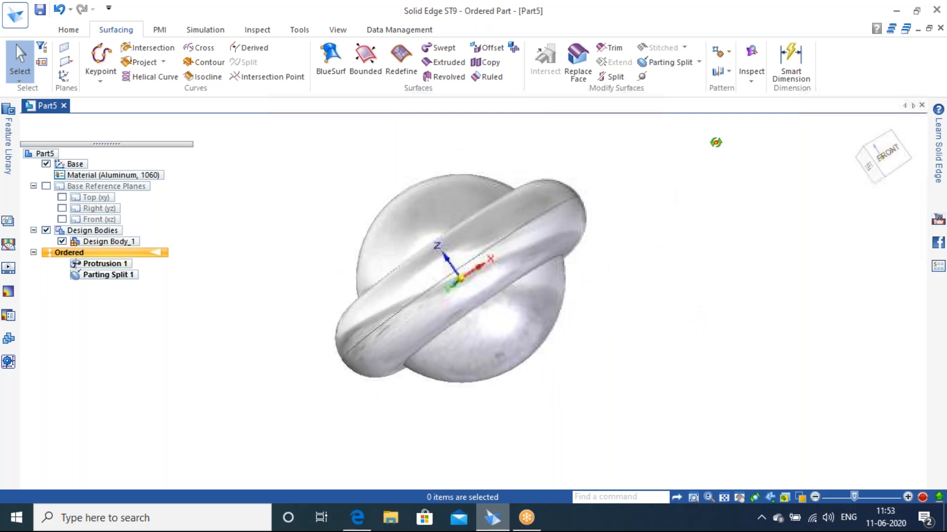
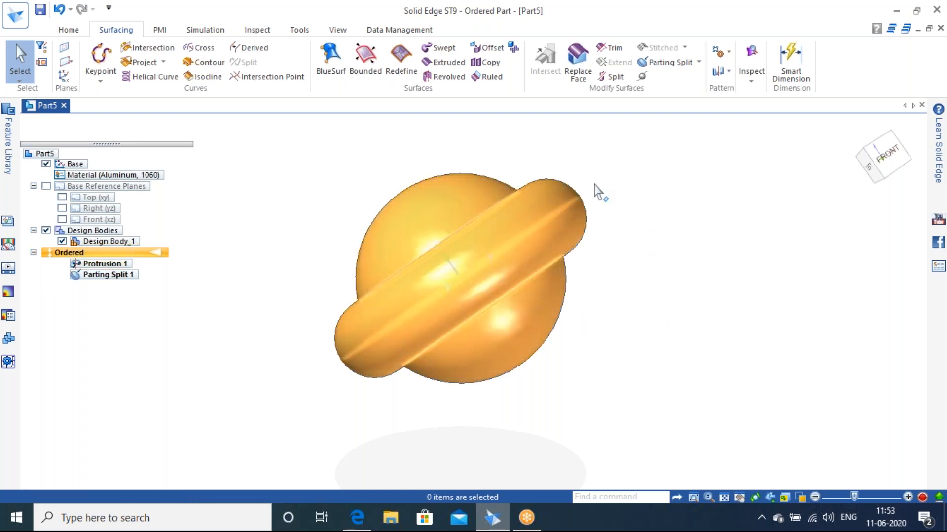
- Highlight the parting split edge on the ring, inspect it from the front and restore the home view
click(849, 130)
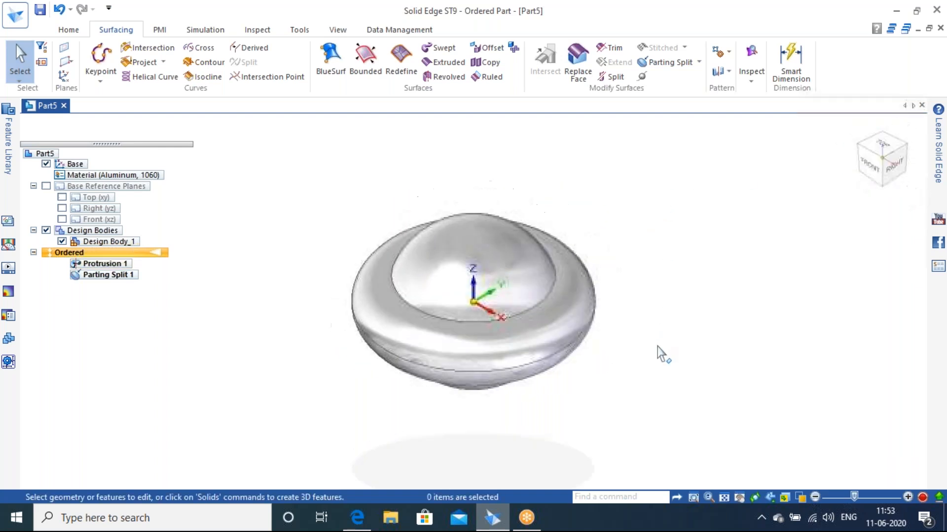
scroll(641, 327, up, 2)
scroll(562, 333, up, 1)
click(563, 334)
click(613, 318)
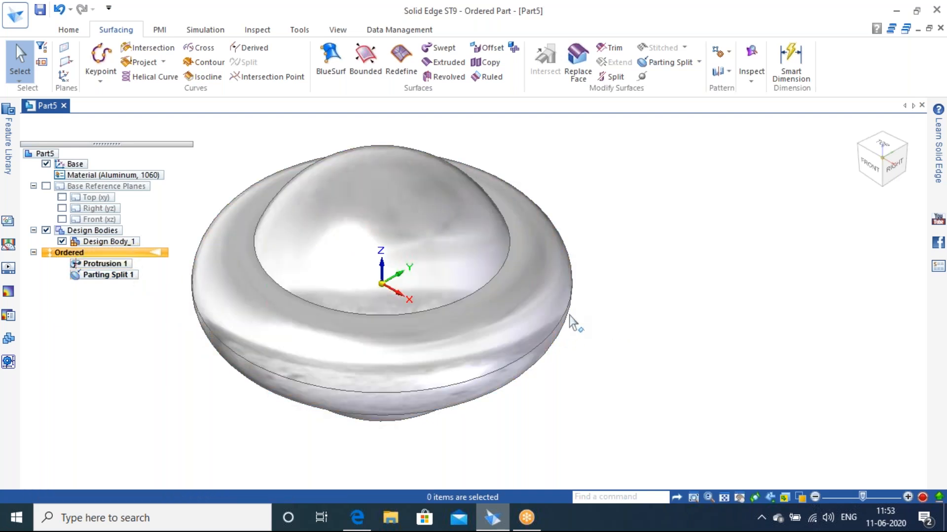
click(571, 318)
middle_drag(683, 348, 744, 283)
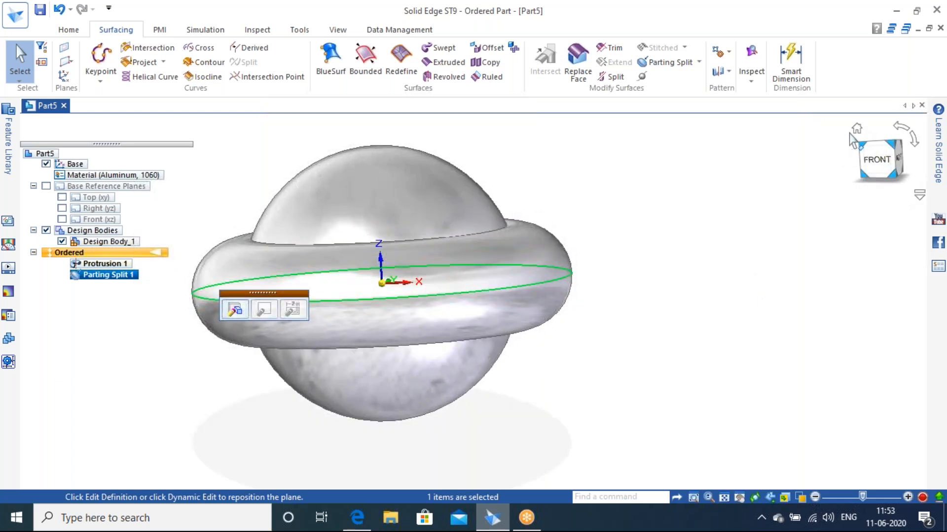
click(857, 132)
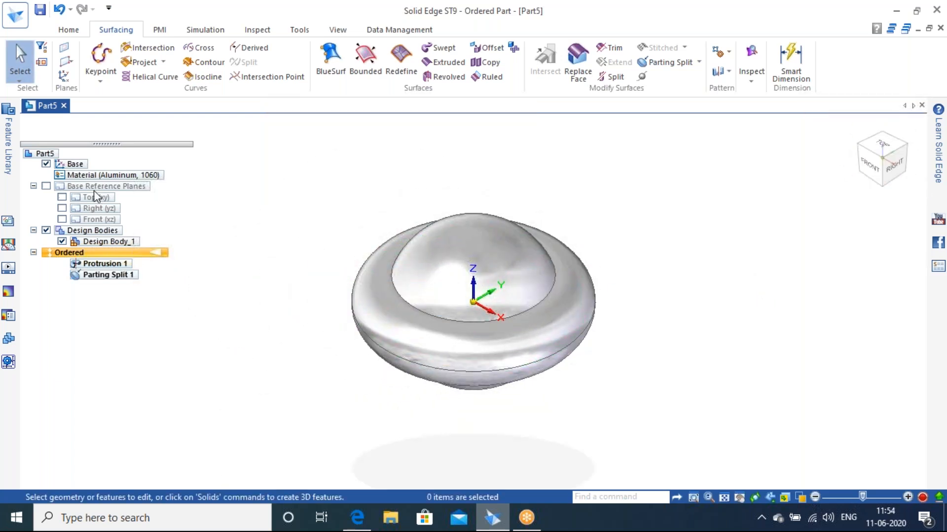
- Show the base reference planes and start a Parting Surface with the Top (xy) plane as its reference plane
click(47, 187)
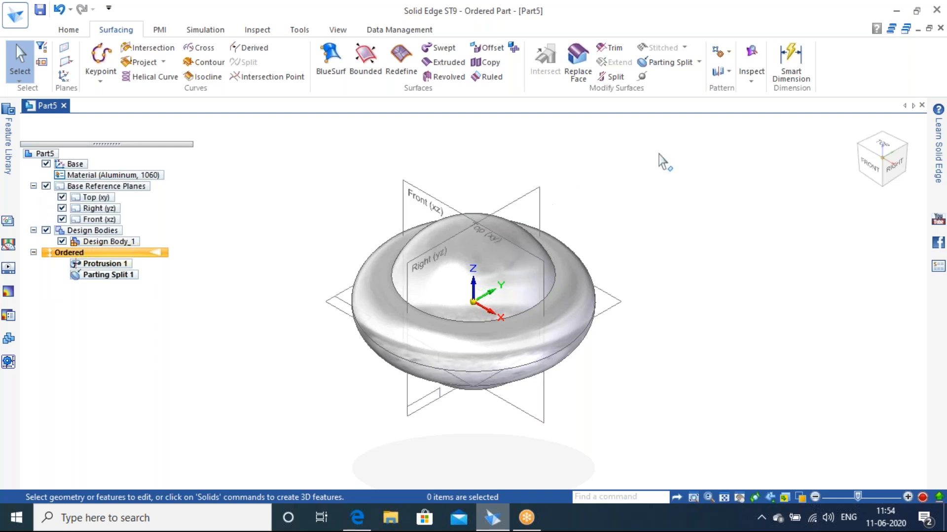
click(690, 62)
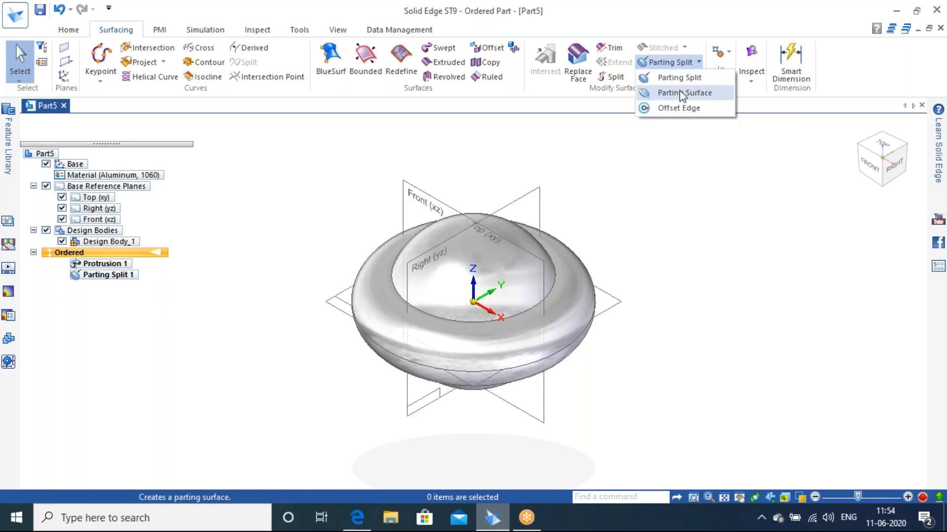
click(683, 94)
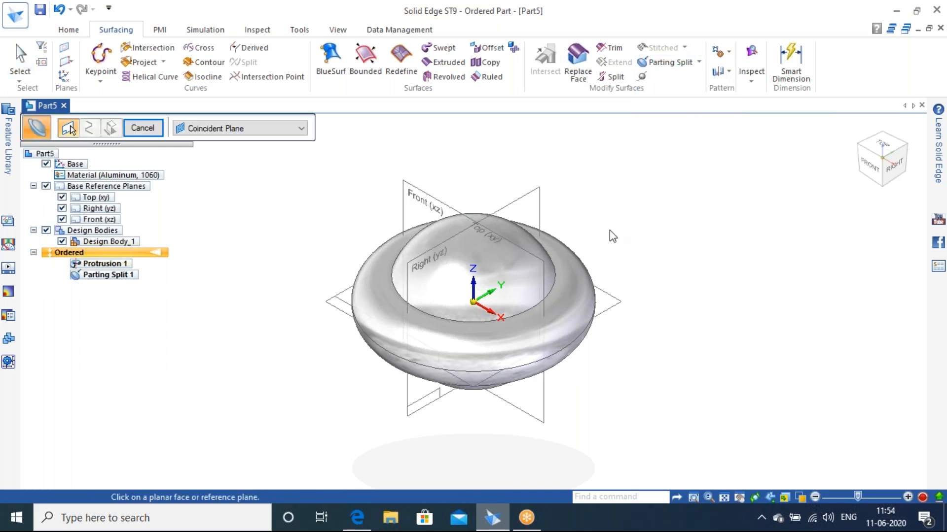
click(618, 302)
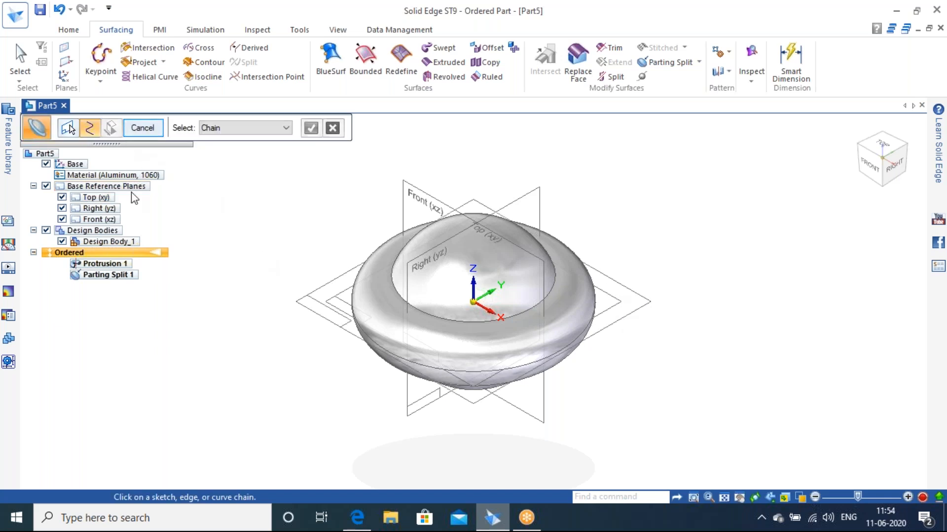
- Create the parting surface from the ring's parting split edge chain, extending outward by 25.40 mm
click(364, 335)
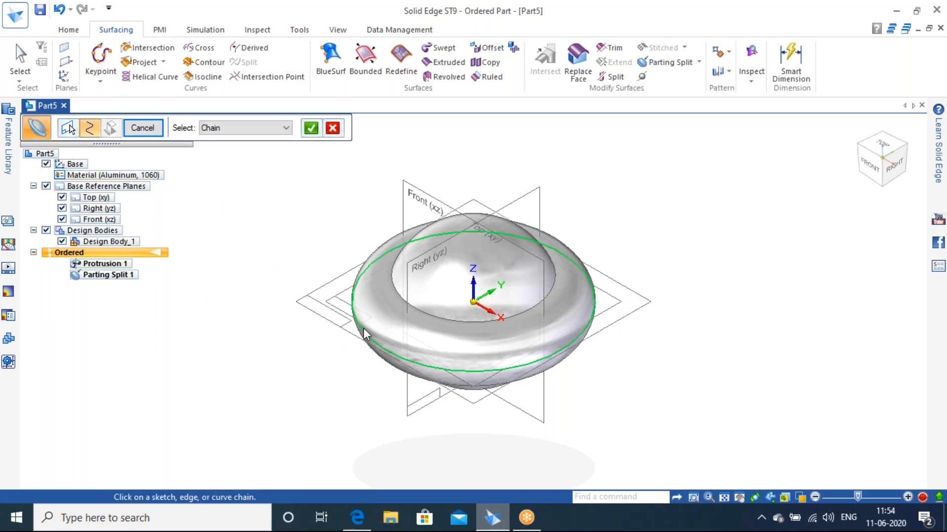
click(311, 129)
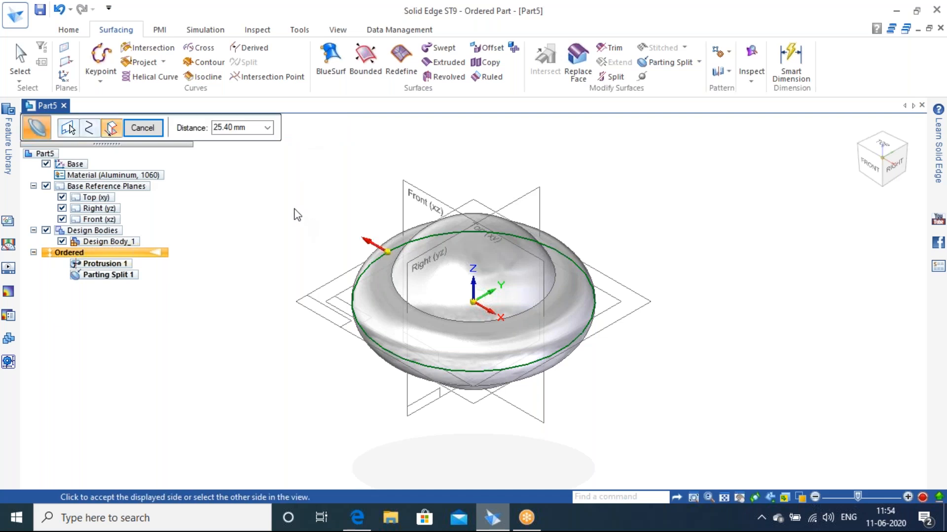
click(329, 219)
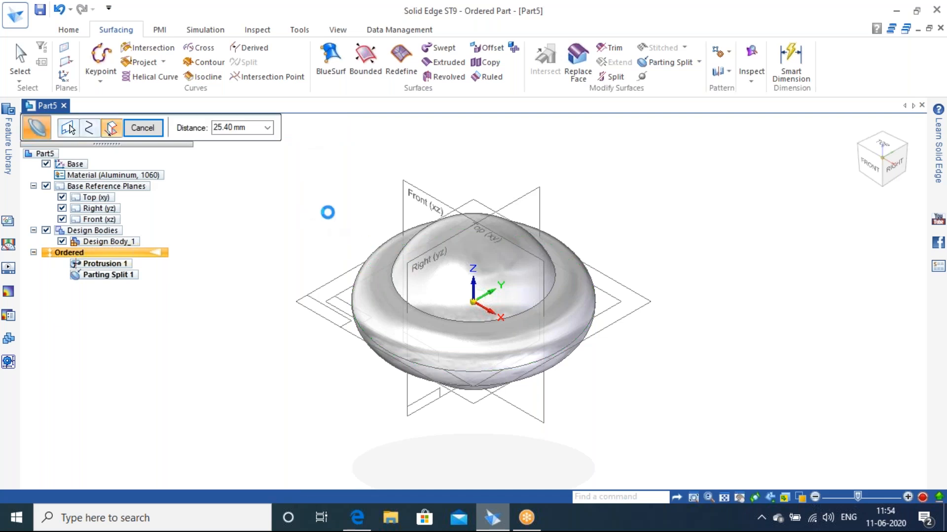
click(142, 128)
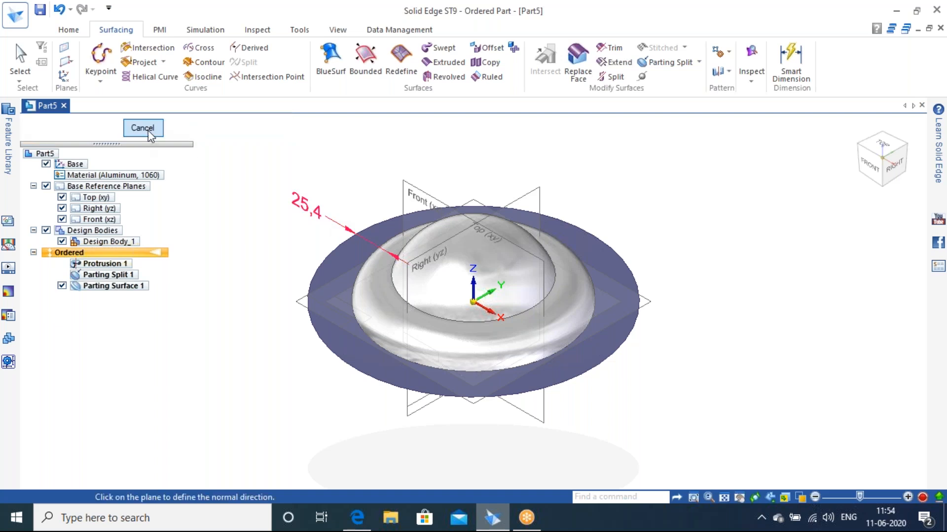
click(141, 128)
- Examine the parting surface around the ring from several angles and restore the home view
mouse_move(628, 370)
middle_down()
mouse_move(667, 232)
mouse_move(645, 436)
mouse_move(631, 332)
mouse_move(646, 202)
mouse_move(636, 368)
middle_up()
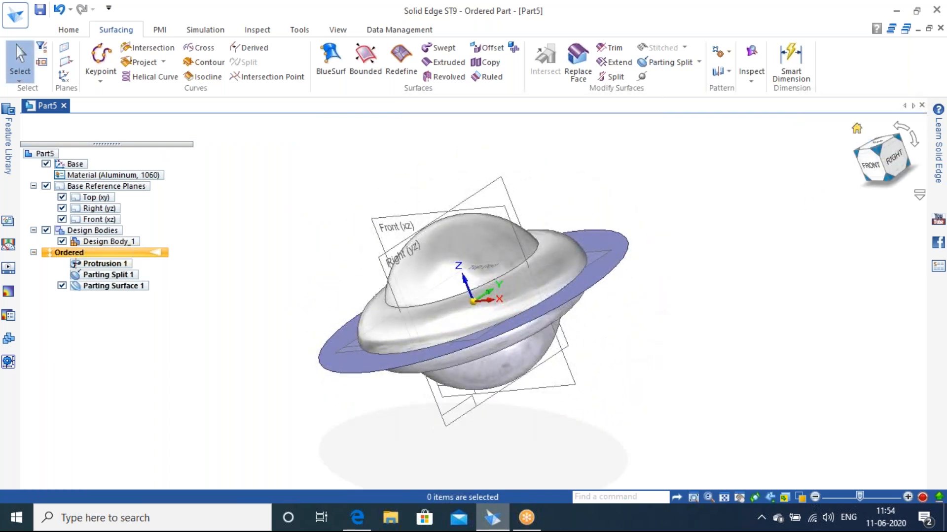
click(857, 130)
mouse_move(591, 403)
middle_down()
mouse_move(581, 340)
mouse_move(610, 276)
mouse_move(597, 268)
mouse_move(597, 383)
mouse_move(569, 416)
mouse_move(474, 374)
mouse_move(359, 353)
mouse_move(306, 386)
mouse_move(326, 450)
mouse_move(409, 434)
mouse_move(493, 384)
mouse_move(555, 326)
mouse_move(608, 404)
middle_up()
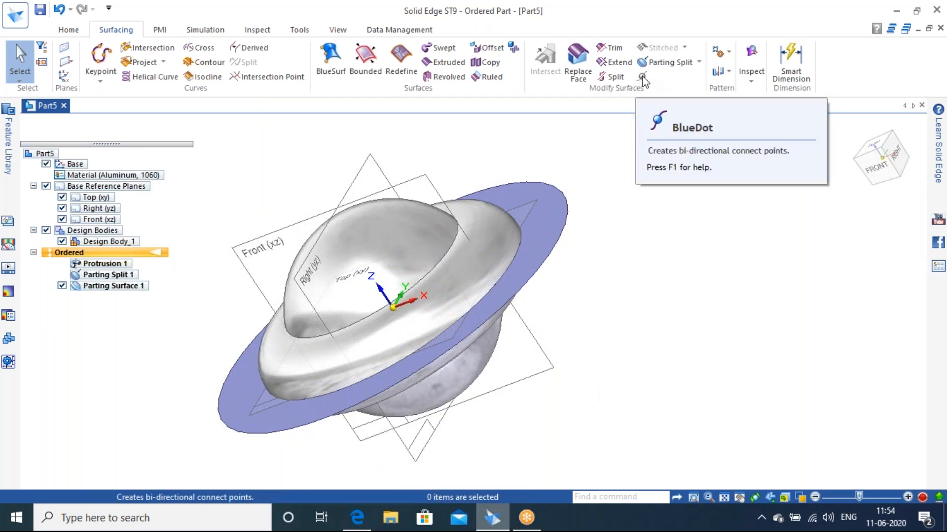
click(881, 157)
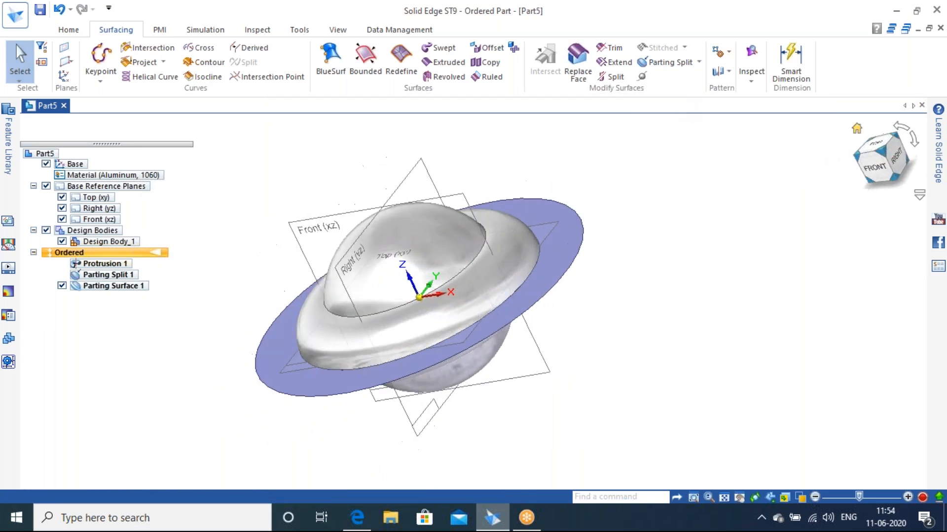
- Undo the parting surface, parting split and revolved solid back to an empty part, and transition it to the Ordered environment
key(ctrl+z)
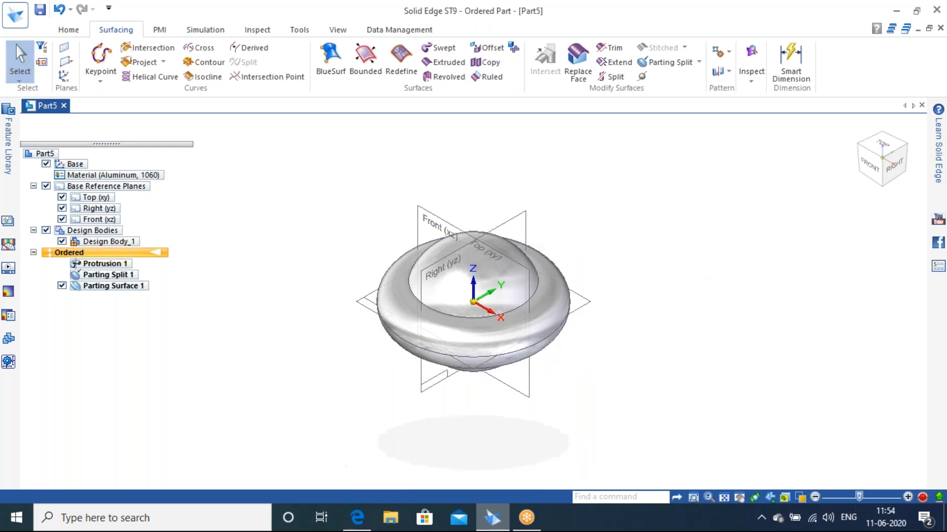
key(ctrl+z)
key(ctrl+z)
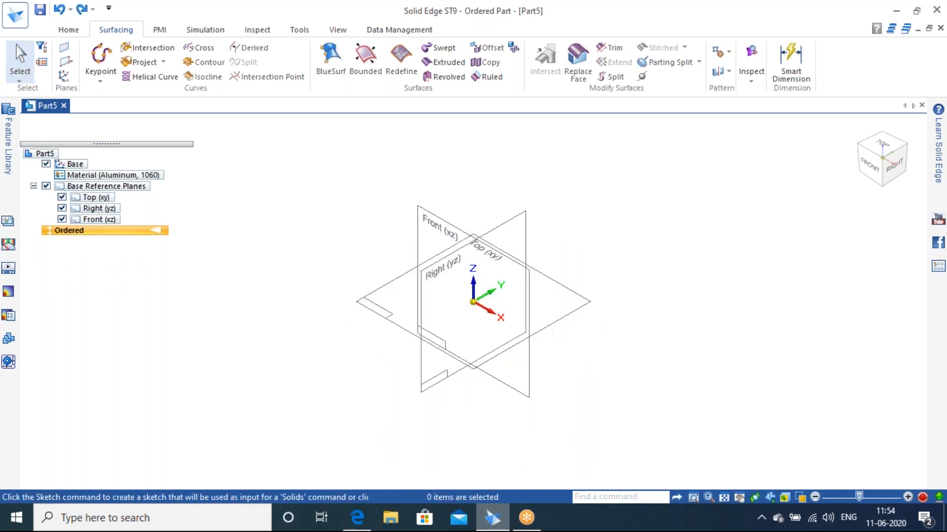
key(ctrl+z)
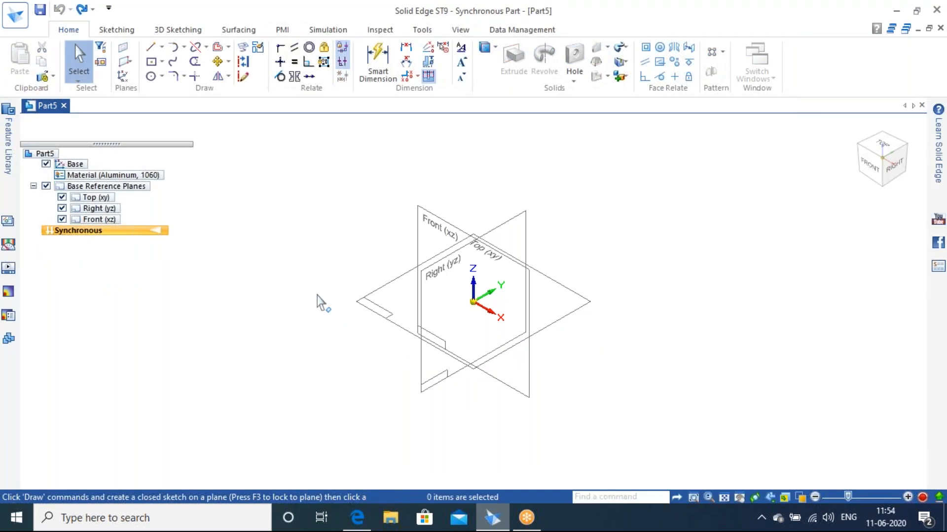
right_click(122, 235)
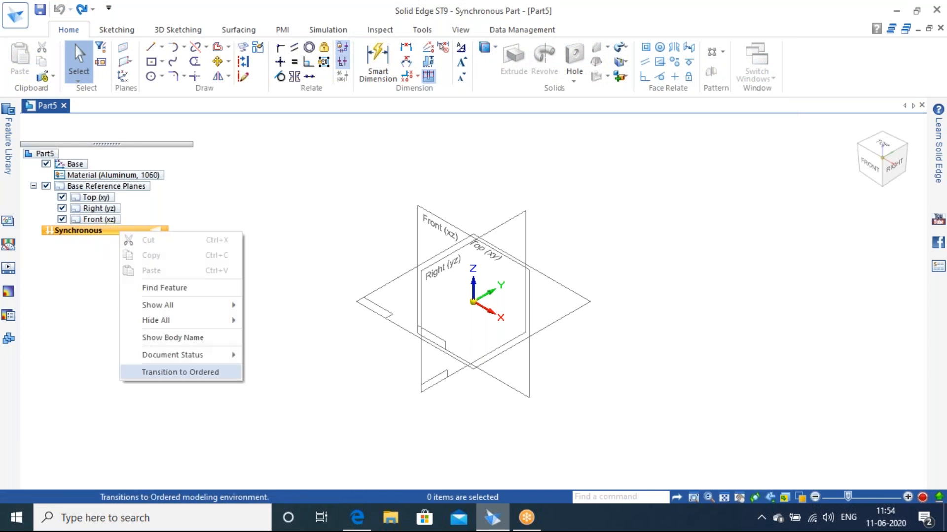
click(217, 373)
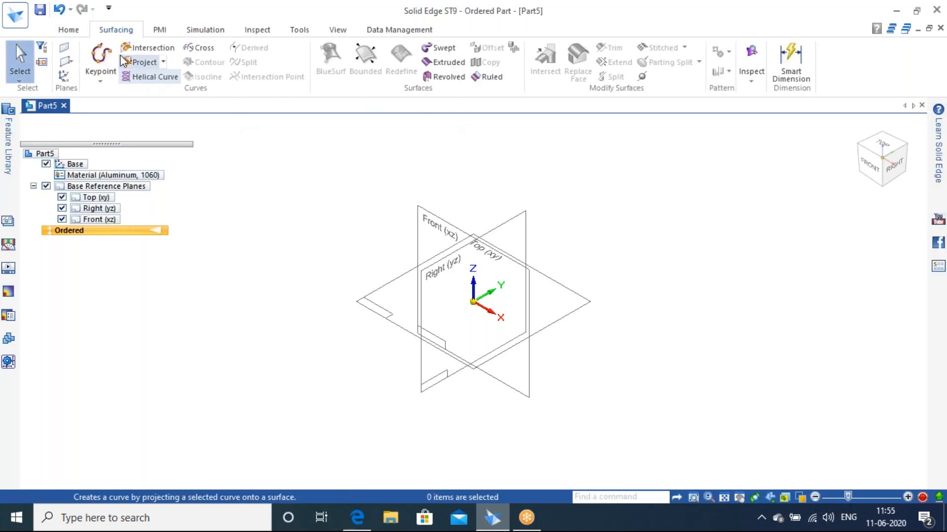
- Sketch a line about 170 mm long from the origin along the X axis on the Top (xy) plane
click(69, 30)
click(157, 60)
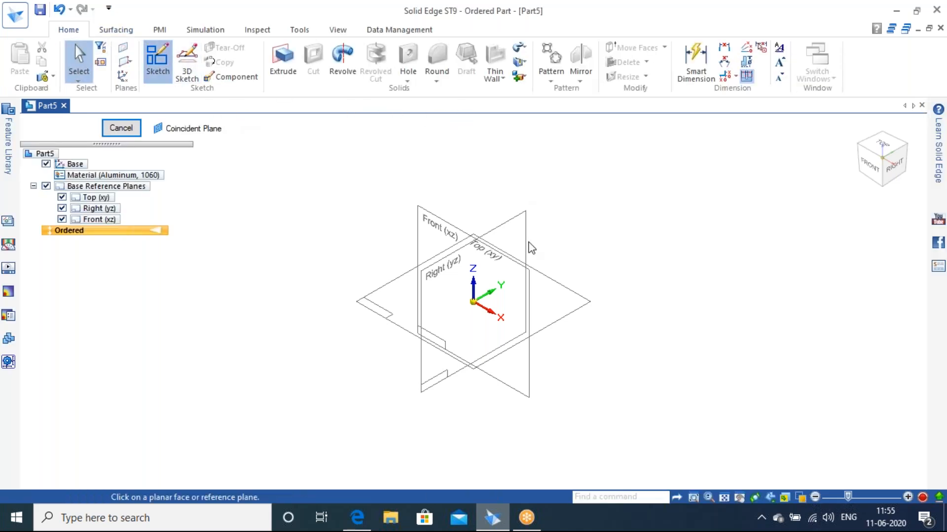
click(576, 294)
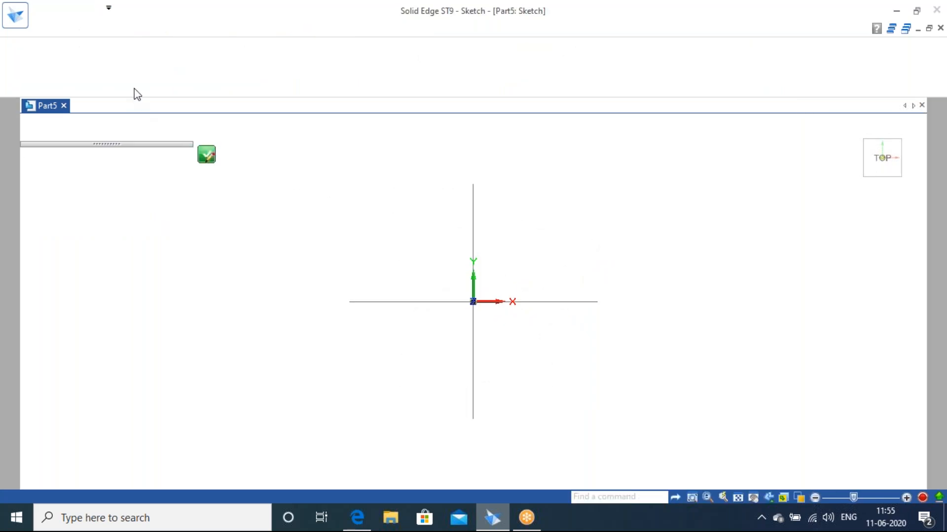
click(153, 50)
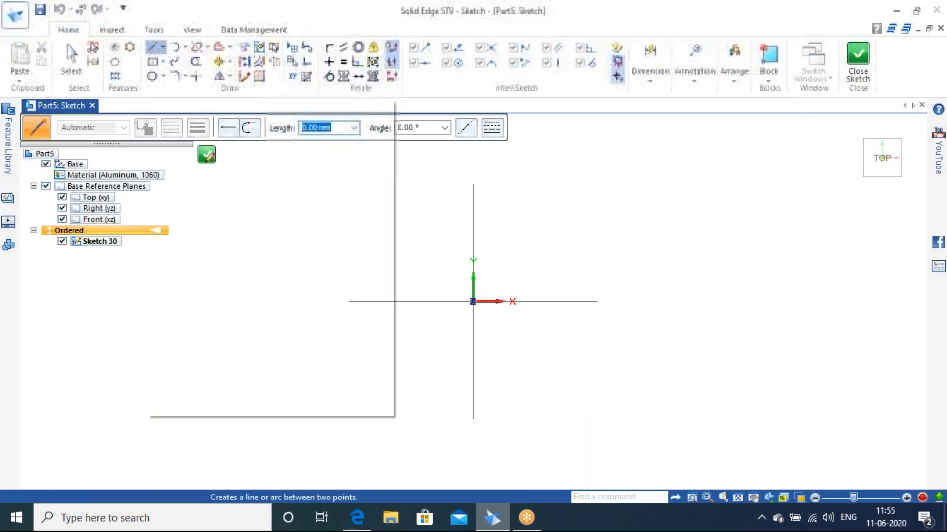
click(472, 302)
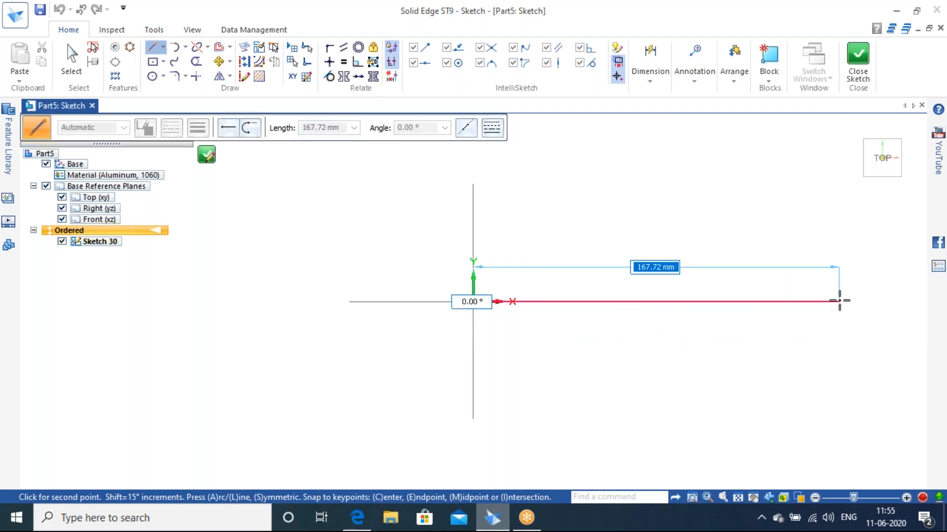
click(839, 301)
click(858, 56)
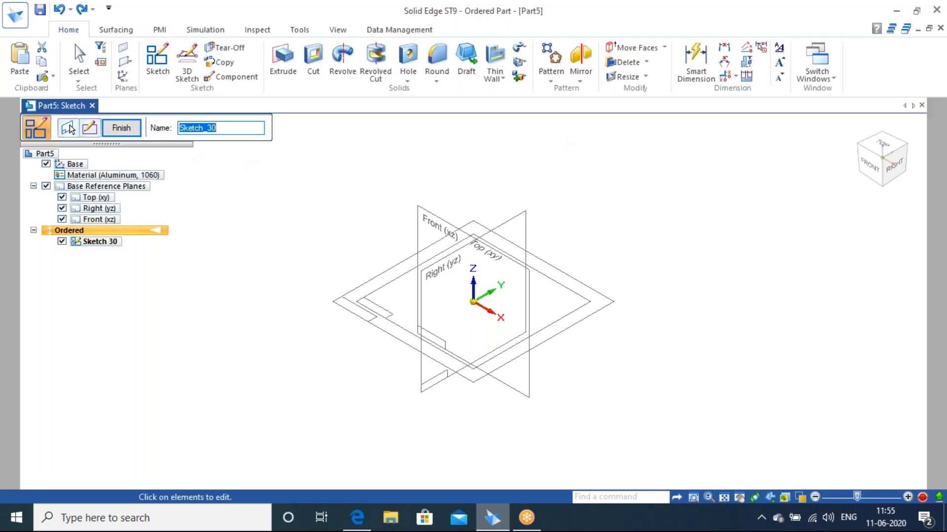
- Sketch a wavy freeform curve on the Front (xz) plane, starting clear of the origin above the line, and finish the sketch
click(159, 69)
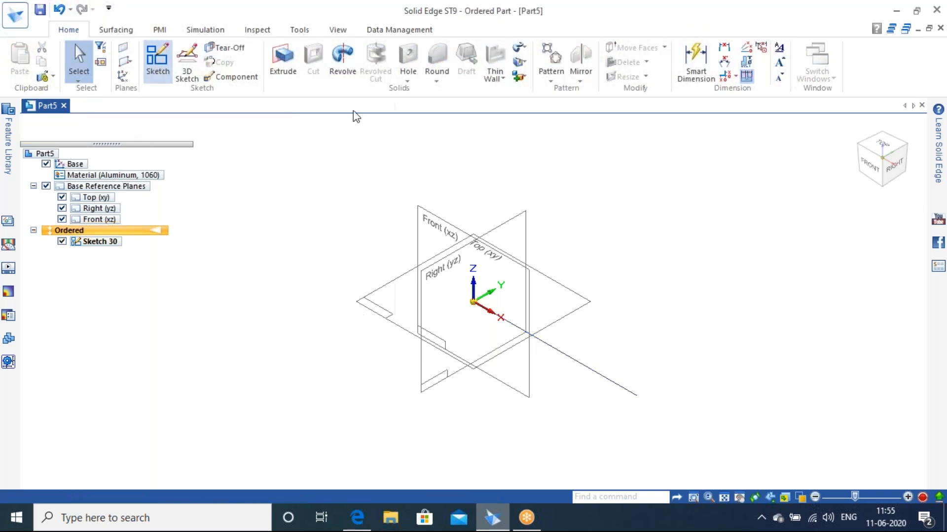
click(519, 232)
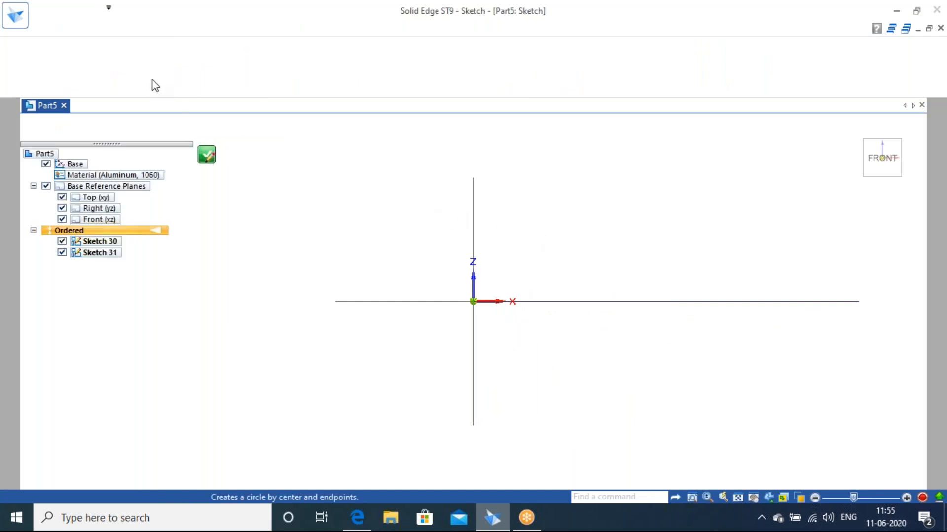
click(174, 62)
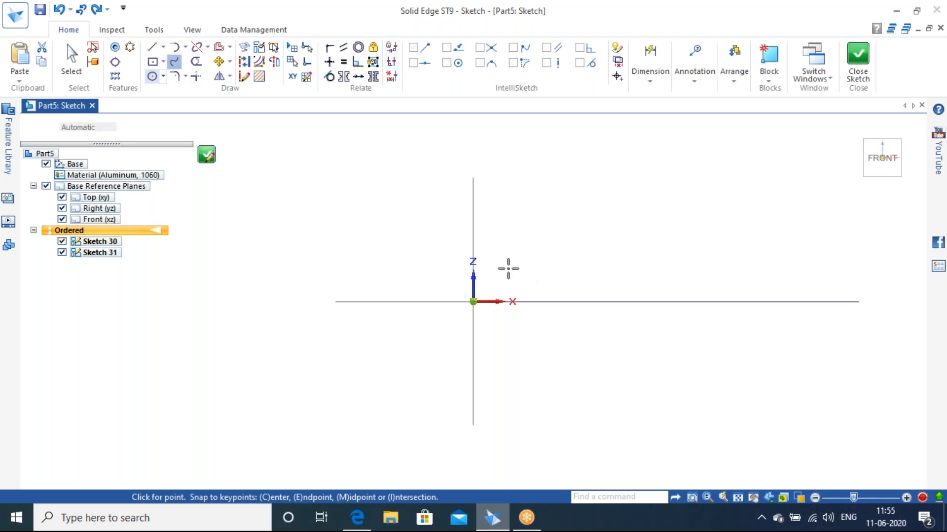
mouse_move(522, 244)
mouse_down()
mouse_move(589, 193)
mouse_move(726, 213)
mouse_move(817, 176)
mouse_move(849, 188)
mouse_move(902, 252)
mouse_move(871, 99)
mouse_move(901, 39)
mouse_up()
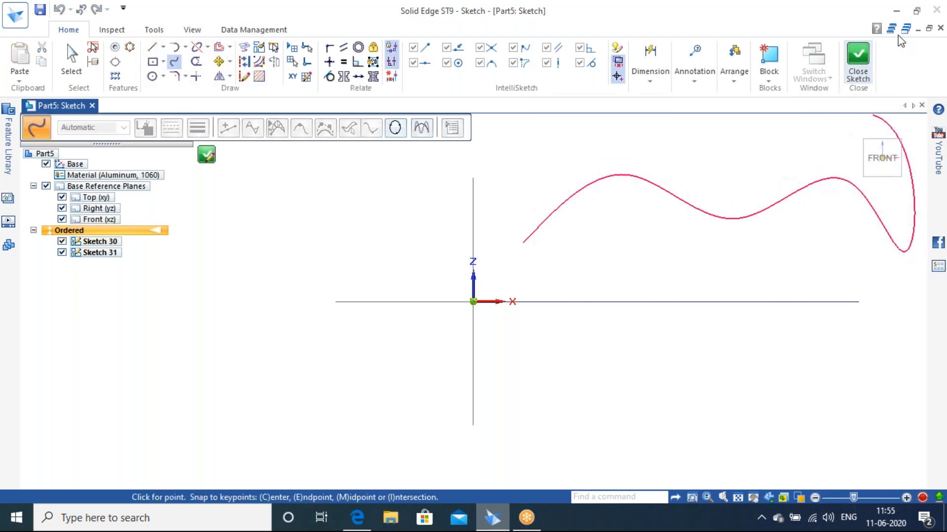
click(851, 58)
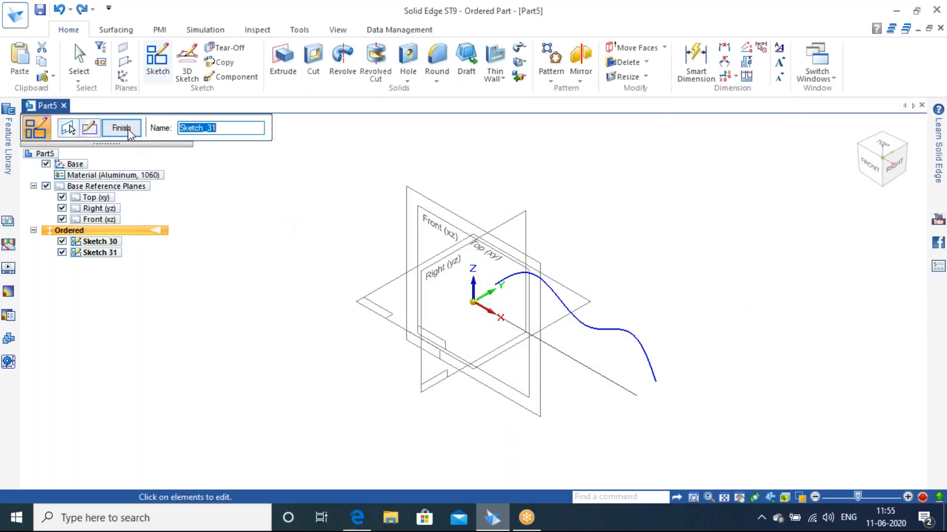
click(121, 128)
- Leave the sketch command and hide the base reference planes so only the line and curve are shown
scroll(497, 318, up, 5)
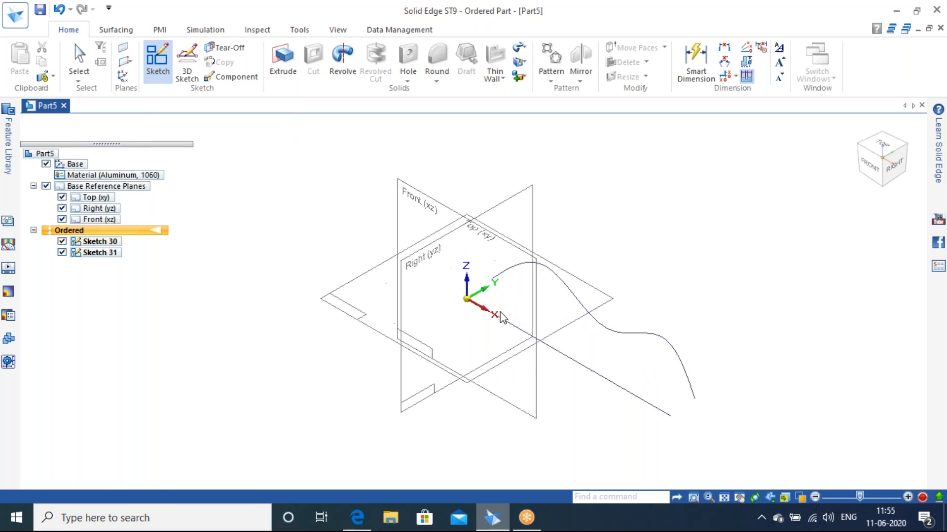
key(Escape)
click(46, 186)
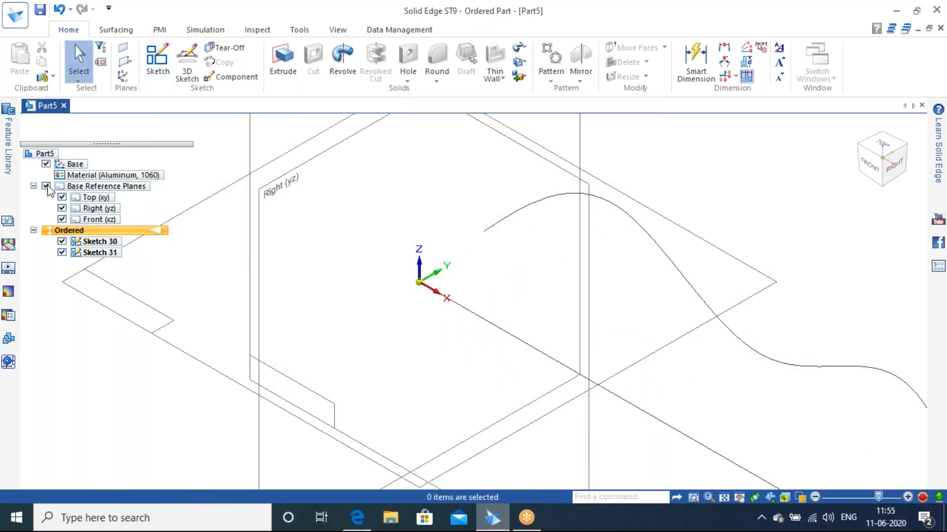
middle_drag(452, 281, 400, 293)
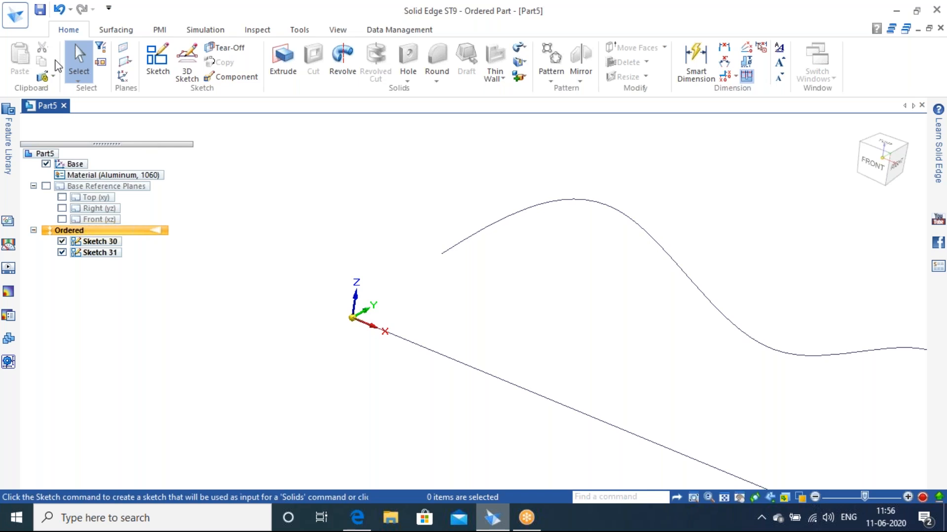
- Connect the curve's start point to the line's endpoint at the origin with a BlueDot and restore the home view
click(116, 30)
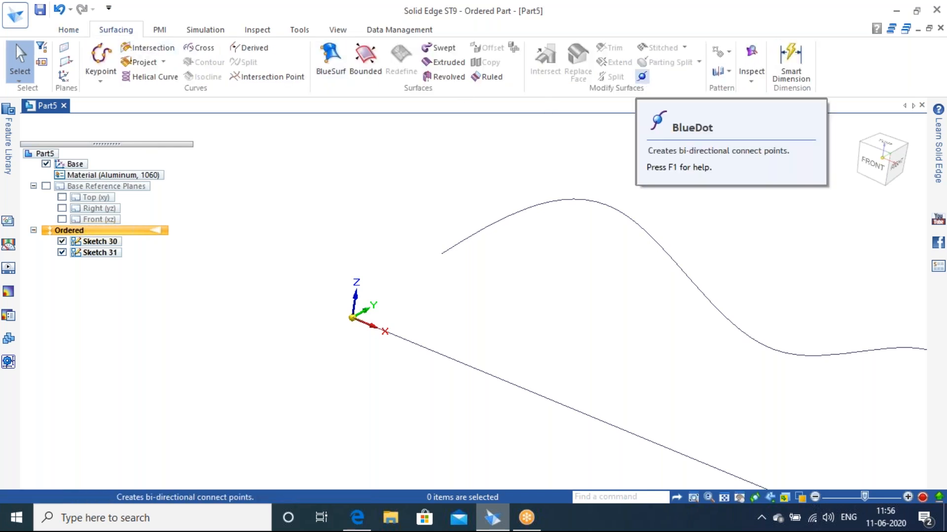
click(642, 77)
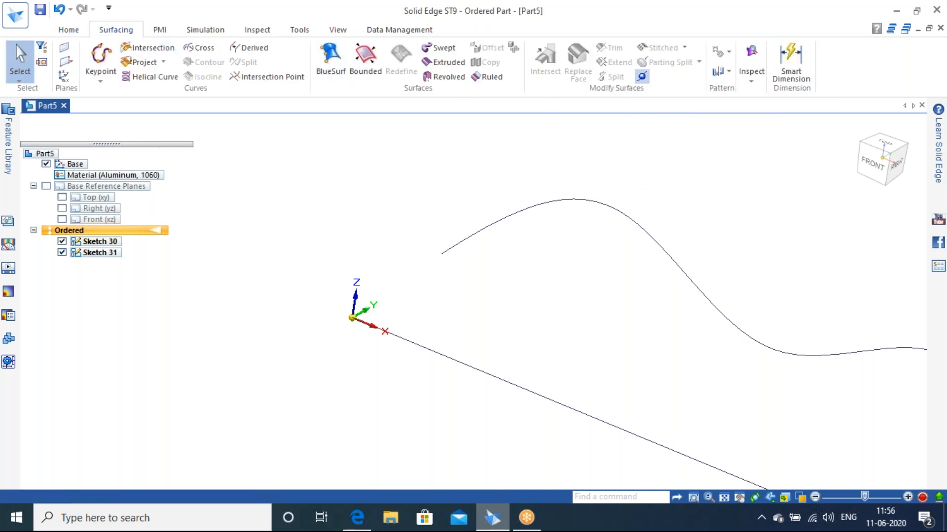
click(442, 254)
click(351, 319)
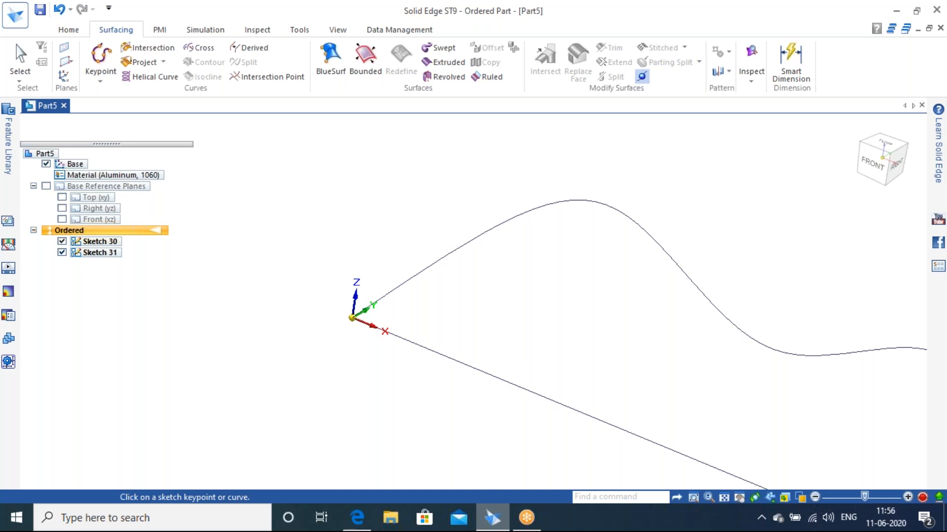
click(857, 129)
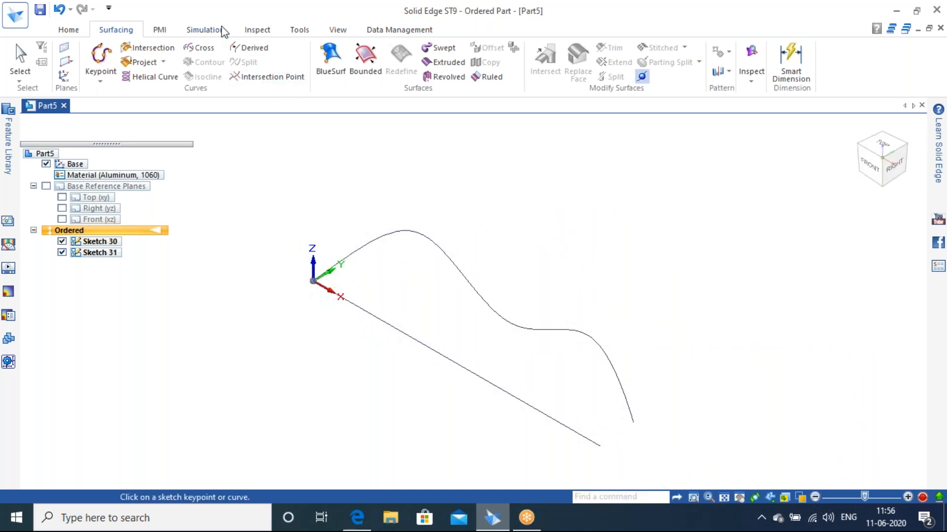
- Bring up the simulation commands
click(203, 30)
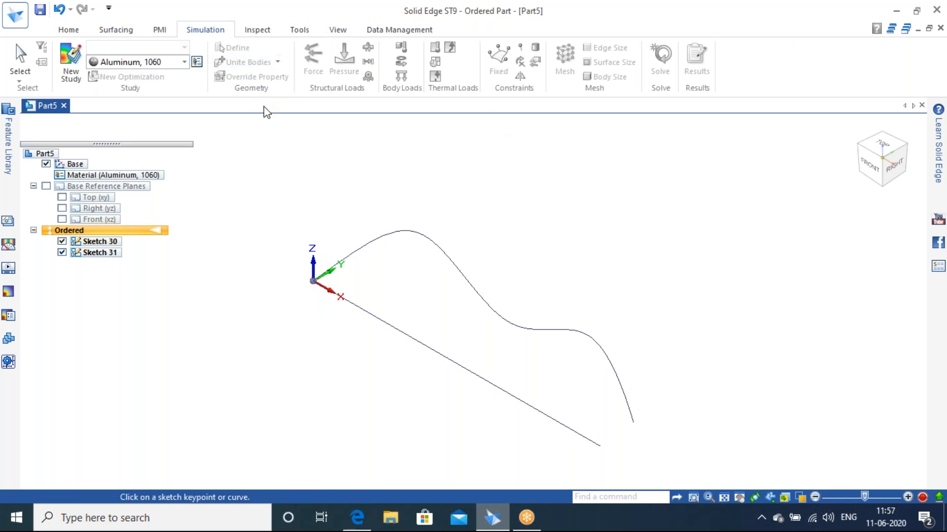